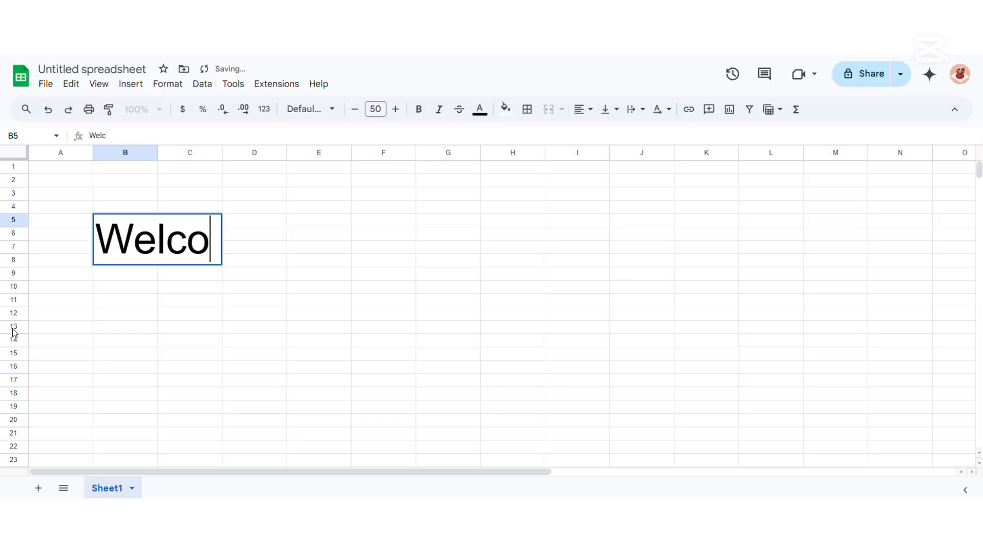
Enter "Welcome to build a budget tracker with me" in B5, "on Google sheets/ Excel" in B6 and ":)" in B7.
{"action": "type", "text": "me to build a budget tracker with me"}
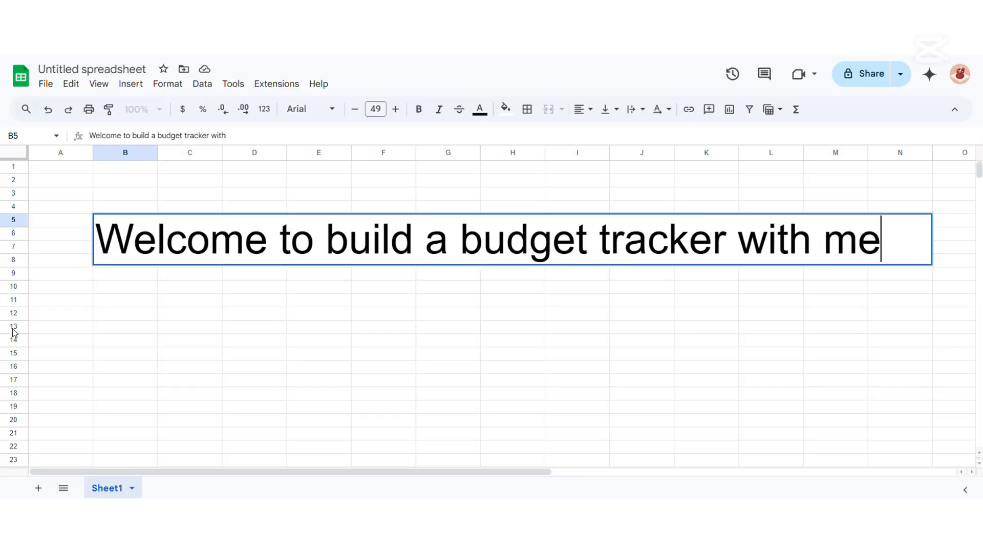
{"action": "key", "text": "Return"}
{"action": "type", "text": "on"}
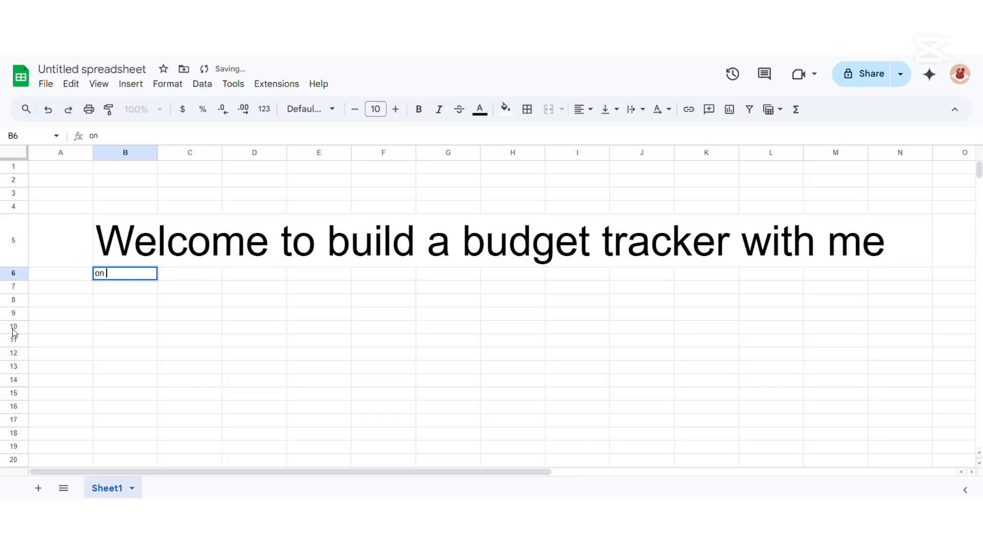
{"action": "type", "text": " Google sheets/ Excel"}
{"action": "key", "text": "Return"}
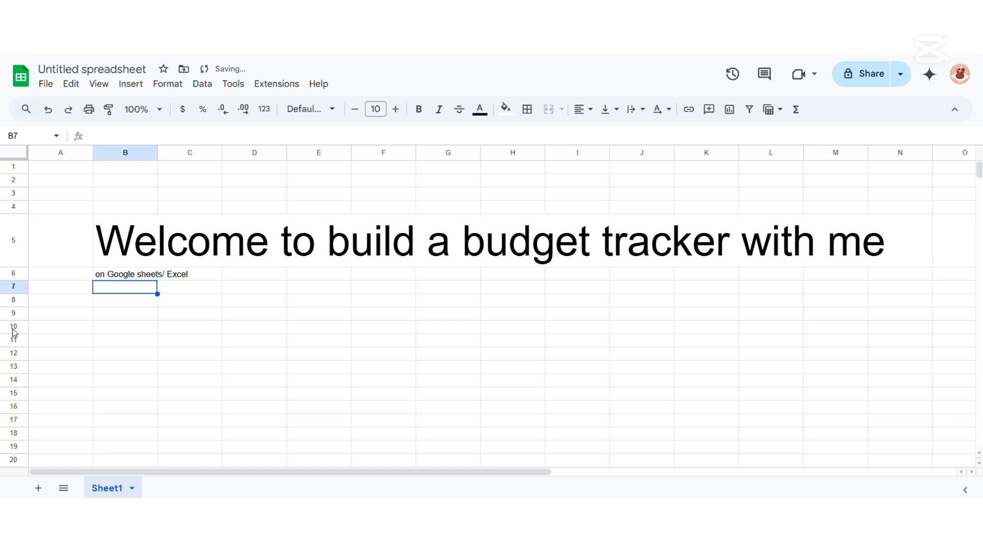
{"action": "type", "text": ":)"}
{"action": "key", "text": "Return"}
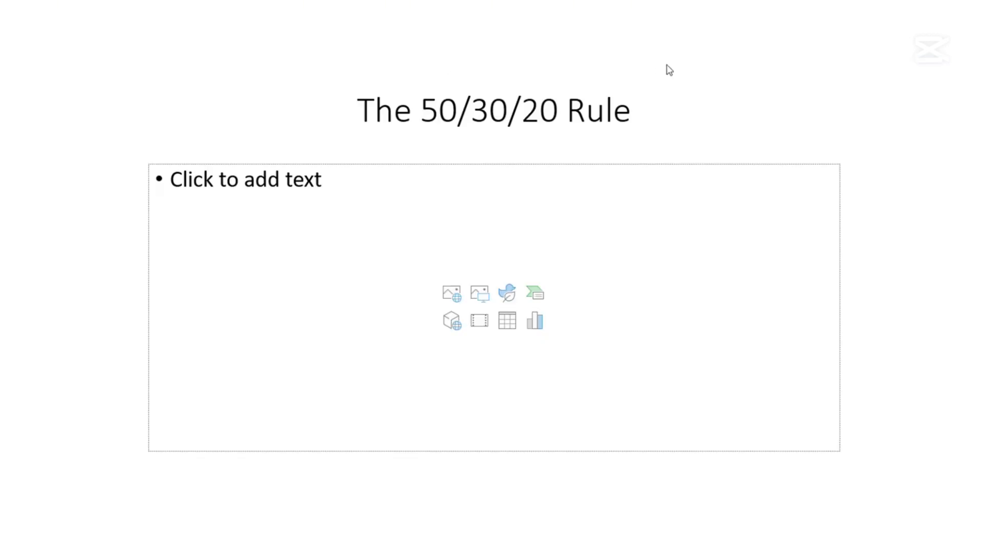
Switch to the "The 50/30/20 Rule" slide and add the bullets "50% -> Needs" and "30% -> Wants".
{"action": "left_click", "coordinate": [634, 116]}
{"action": "left_click_drag", "start_coordinate": [634, 115], "coordinate": [198, 126]}
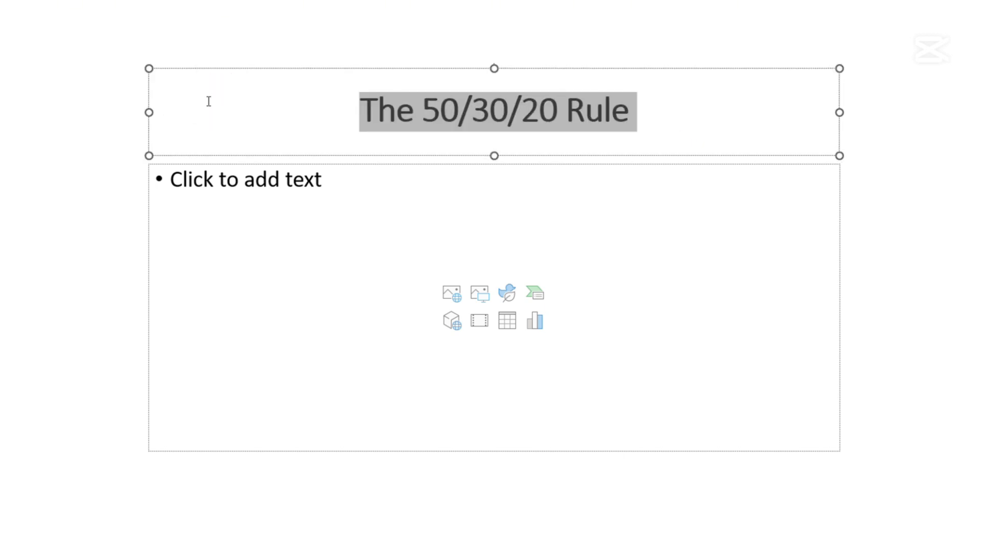
{"action": "left_click", "coordinate": [300, 190]}
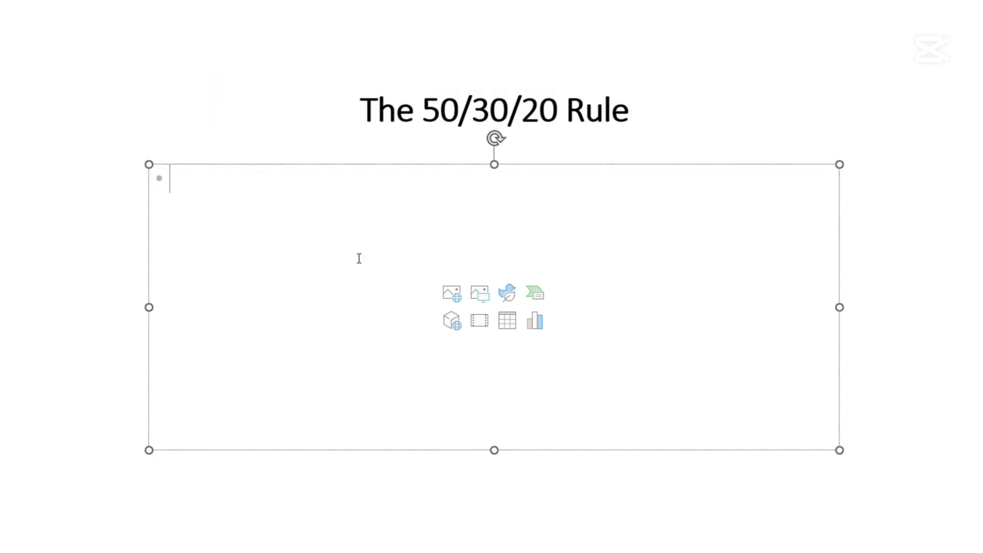
{"action": "type", "text": "50% -> "}
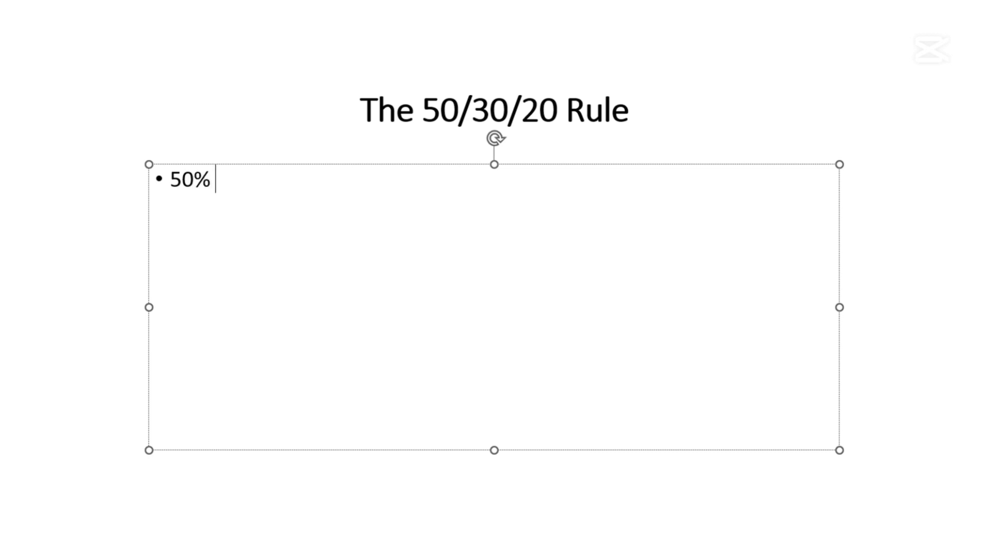
{"action": "type", "text": "Needs"}
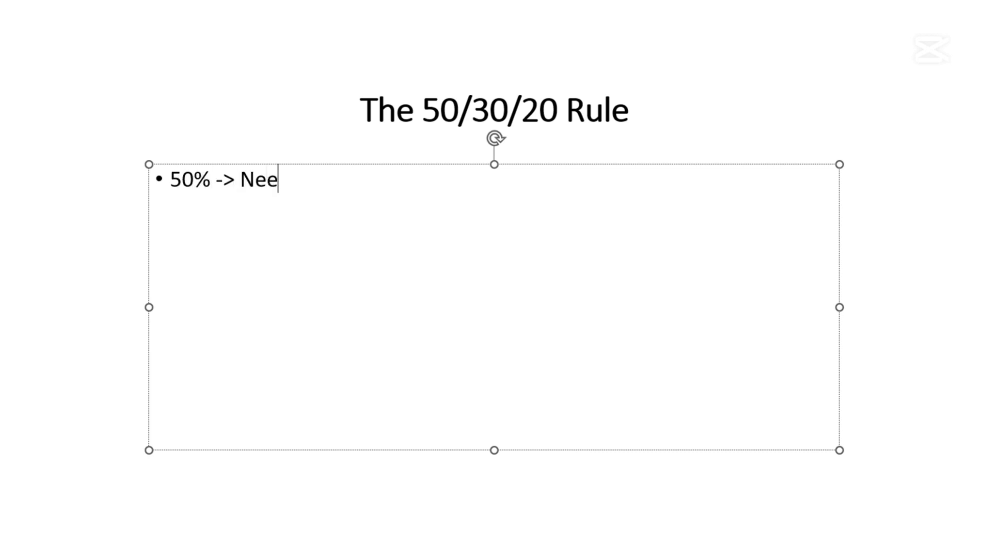
{"action": "key", "text": "Return"}
{"action": "type", "text": "30%"}
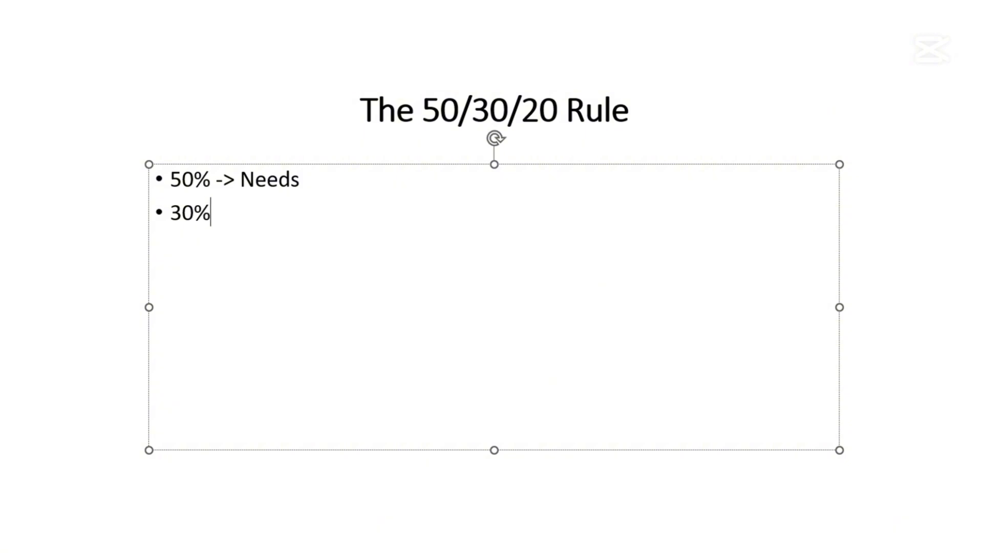
{"action": "type", "text": " -> Wants"}
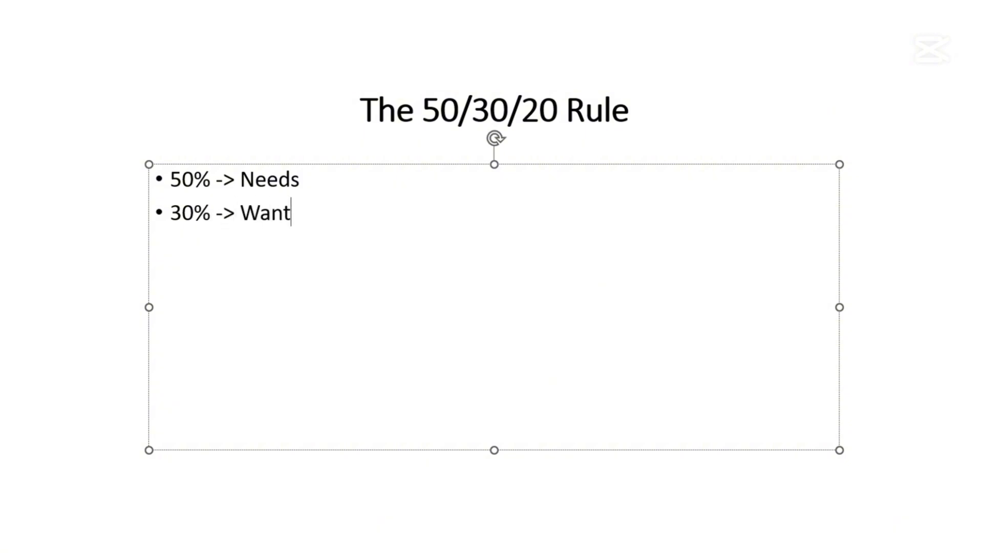
Add the bullet "20% -> Savings!" followed by a ":)" line, and finish editing the slide text.
{"action": "key", "text": "Return"}
{"action": "type", "text": "20% "}
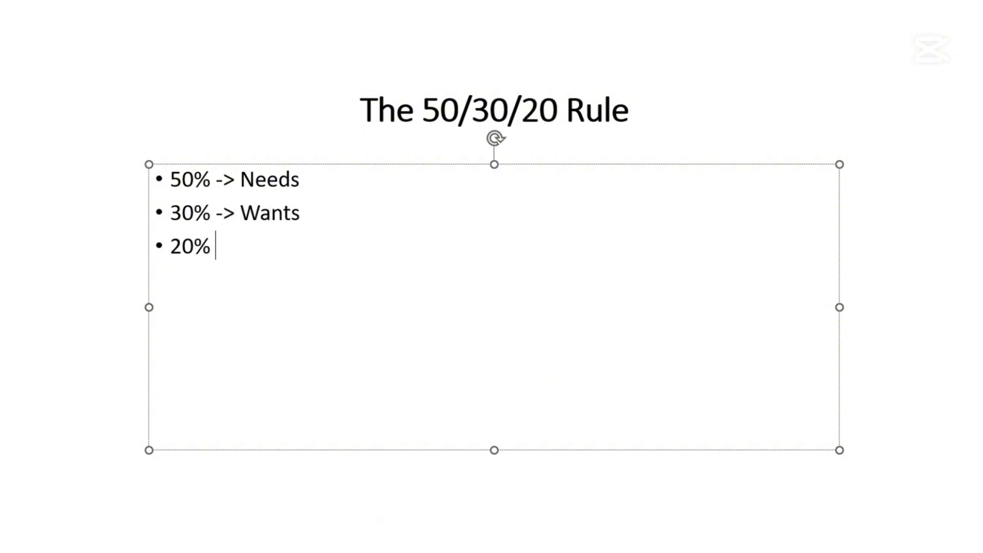
{"action": "type", "text": "-> Savings"}
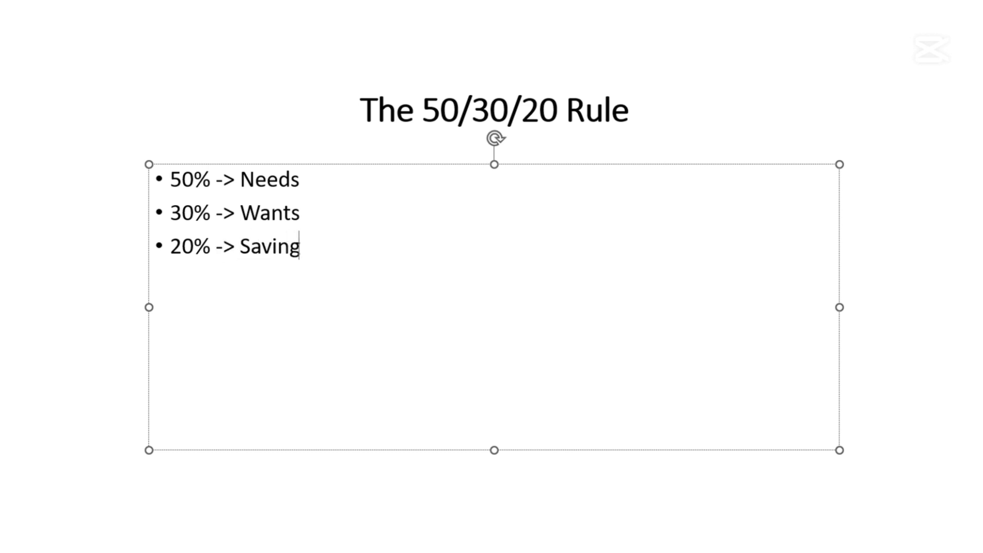
{"action": "type", "text": "!"}
{"action": "key", "text": "Return"}
{"action": "type", "text": ":)"}
{"action": "key", "text": "Escape"}
{"action": "key", "text": "Escape"}
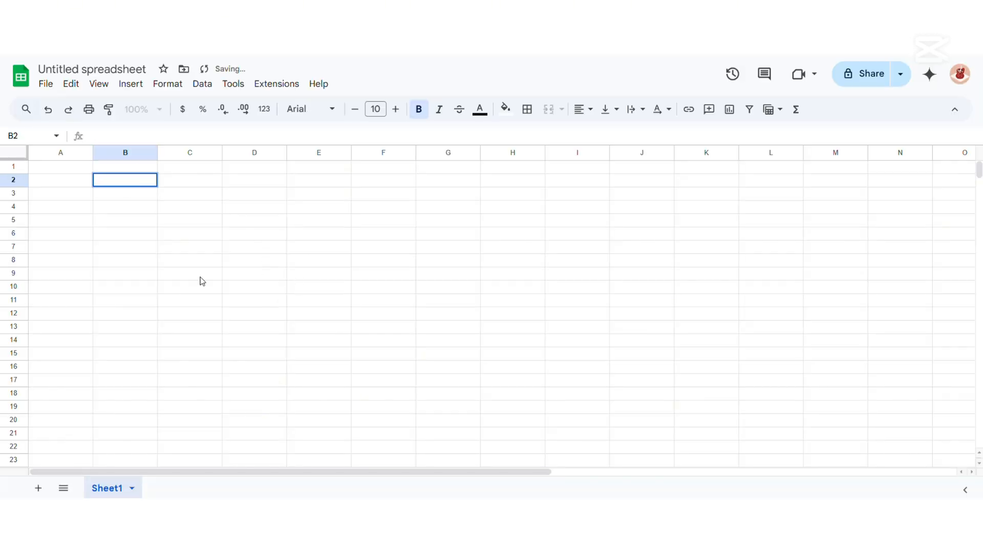
Switch to the blank Google Sheets spreadsheet and rename the file as "My 2025 Budget Spreadsheet".
{"action": "left_click", "coordinate": [310, 244]}
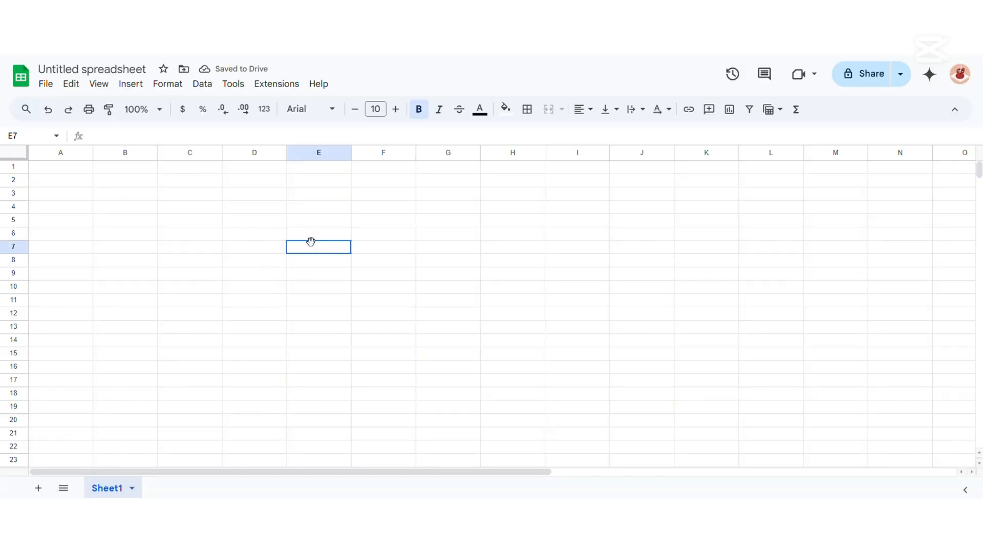
{"action": "left_click", "coordinate": [79, 68]}
{"action": "type", "text": "My "}
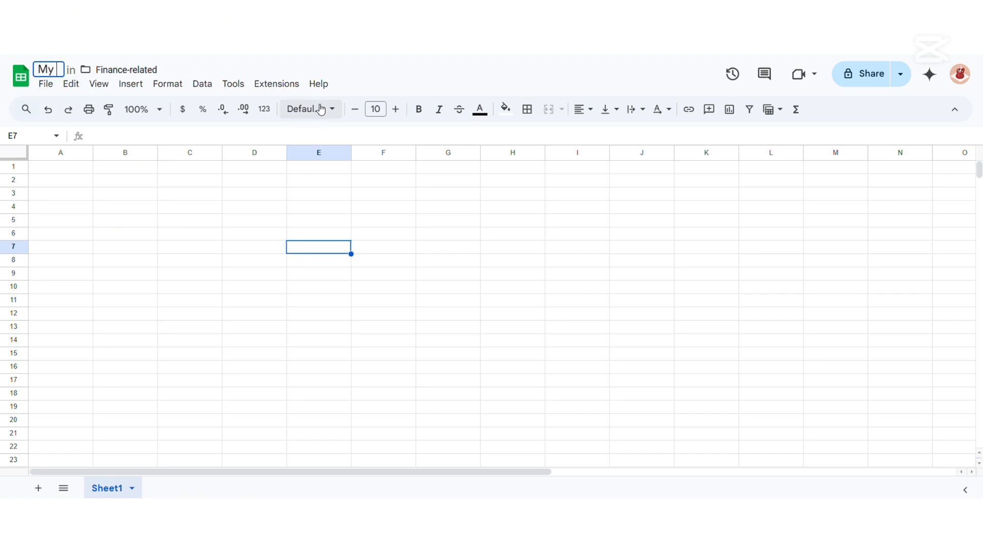
{"action": "type", "text": "2025 Budget "}
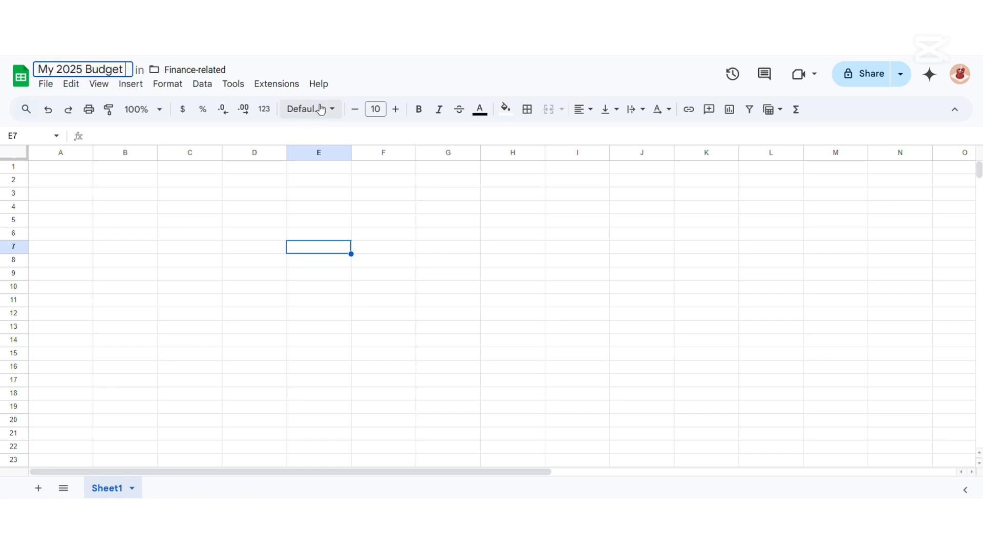
{"action": "type", "text": "Spreadsheet"}
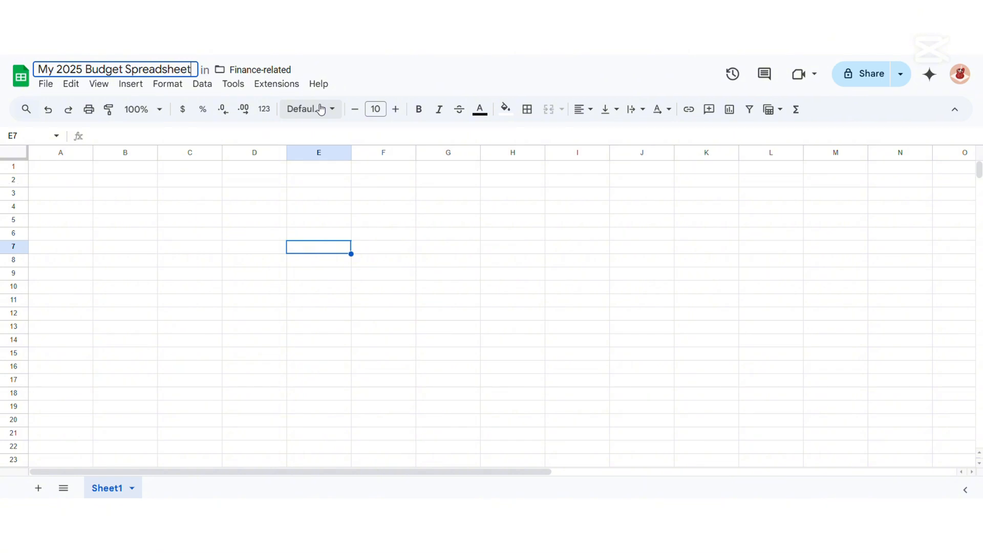
{"action": "key", "text": "Return"}
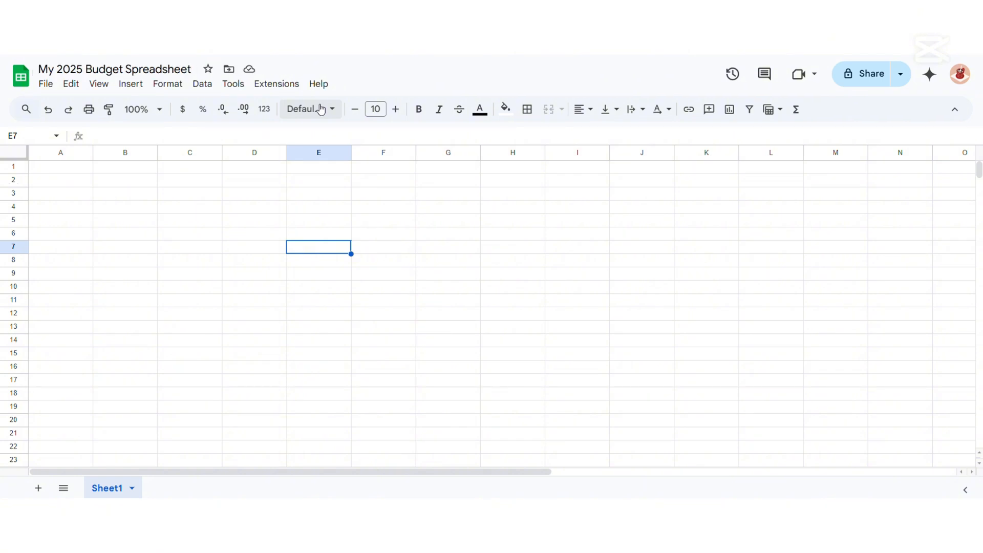
Rename the sheet Sheet1 as "Notes".
{"action": "double_click", "coordinate": [111, 489]}
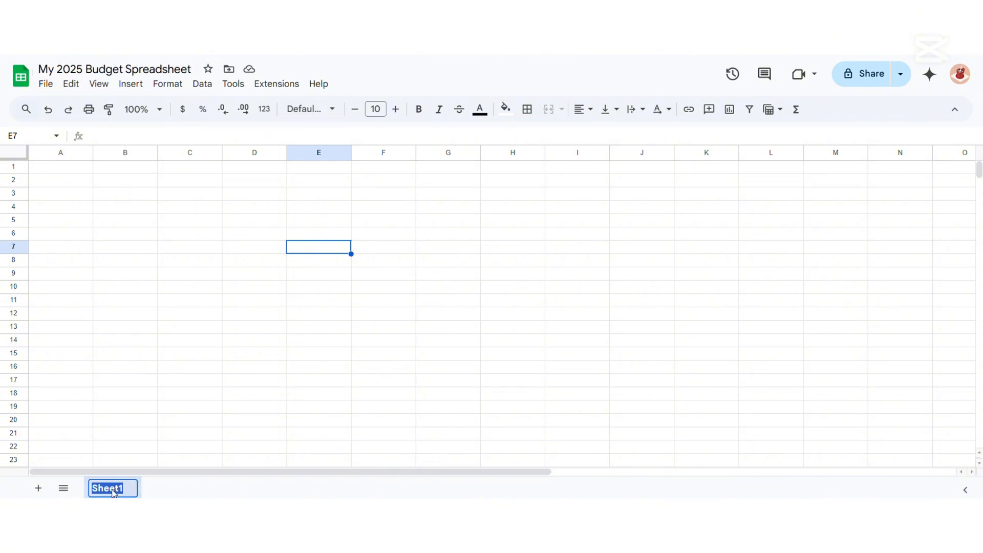
{"action": "type", "text": "Notes"}
{"action": "key", "text": "Return"}
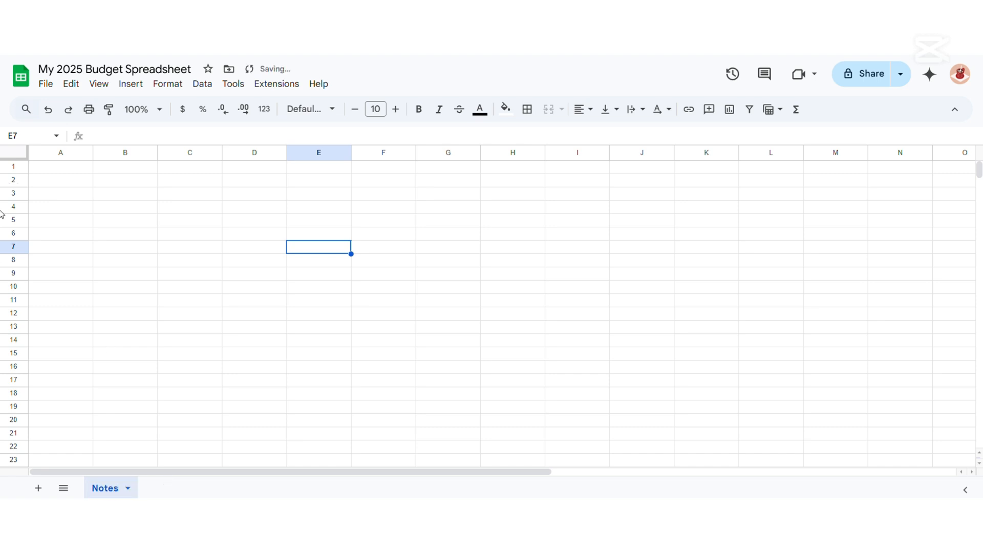
Enter the bold heading "Needs" in cell C3.
{"action": "left_click", "coordinate": [179, 199]}
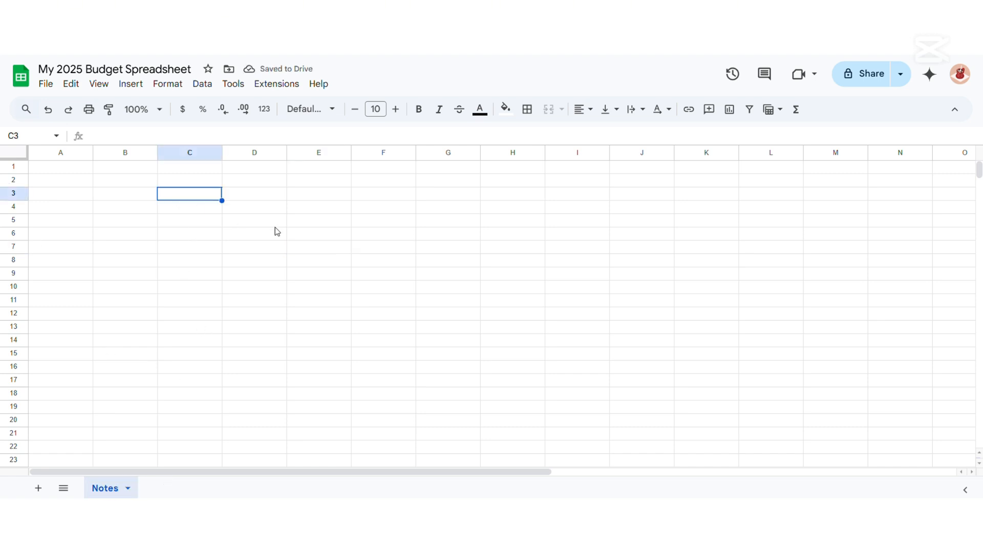
{"action": "key", "text": "ctrl+b"}
{"action": "type", "text": "Needs"}
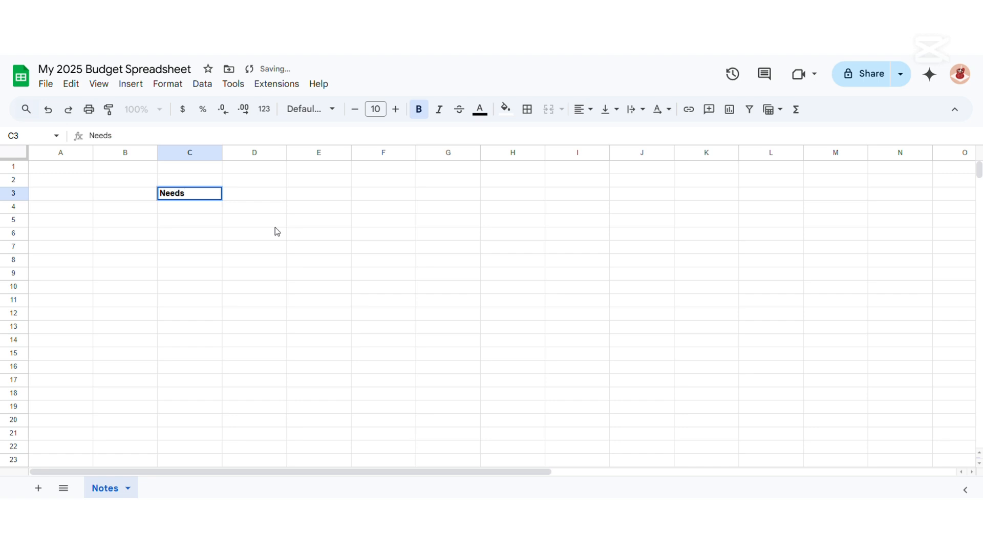
{"action": "key", "text": "Tab"}
{"action": "key", "text": "Return"}
List "Rent/ mortgage", "Utilities" and "Mobile plan" under the Needs heading in C4 to C6.
{"action": "type", "text": "Ren"}
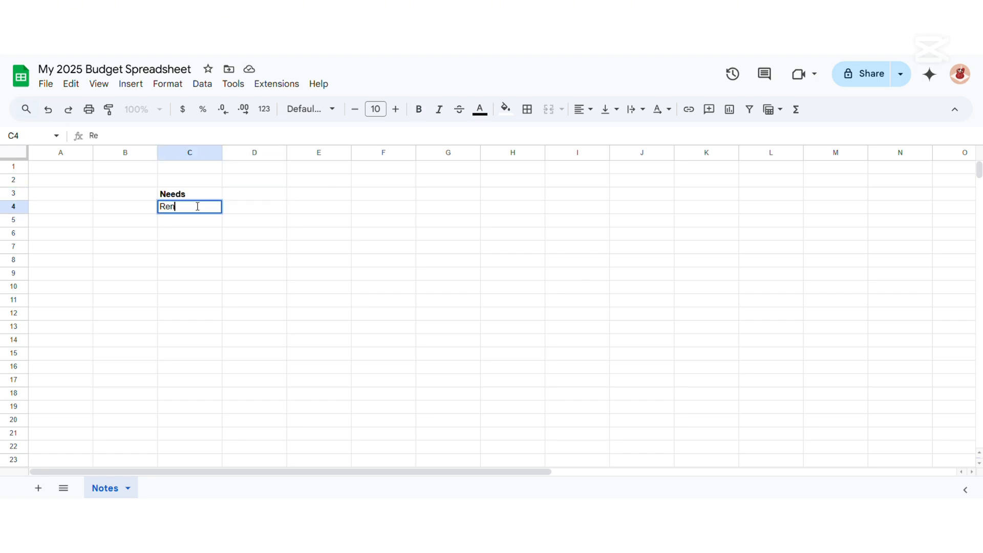
{"action": "type", "text": "t/ mortgage"}
{"action": "key", "text": "Return"}
{"action": "type", "text": "Utilities"}
{"action": "key", "text": "Return"}
{"action": "type", "text": "Mobile plan"}
{"action": "key", "text": "Return"}
Continue the Needs list from C7 with Insurances, Groceries, Gym and health, Parking or toll, Public transport, Vanity needs and Debt repayment.
{"action": "type", "text": "Insurances Groceries Gym and health"}
{"action": "key", "text": "Return"}
{"action": "type", "text": "Parking or toll"}
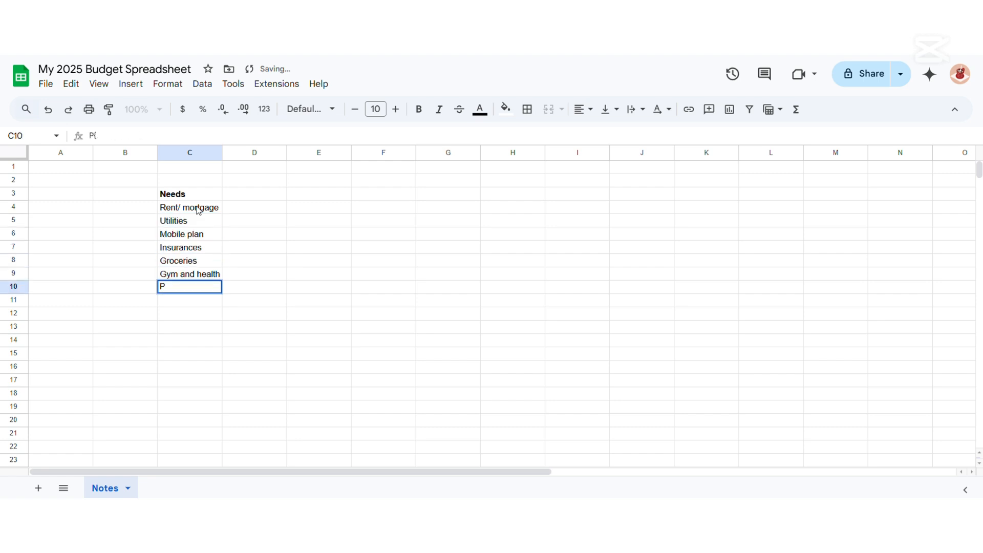
{"action": "key", "text": "shift+Tab"}
{"action": "key", "text": "Return"}
{"action": "type", "text": "Public transport Vanity needs Debt repayment"}
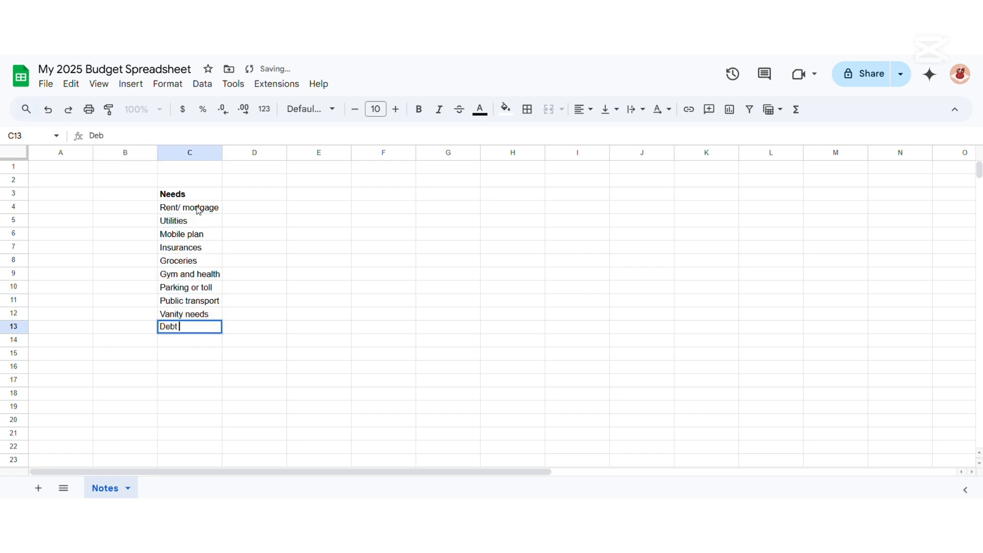
{"action": "key", "text": "Return"}
Enter the bold heading "Wants" in C16 with Eating out, Coffee or drinks, Entertainment, Vanity, Gifts, Self-improvement and Misc below.
{"action": "key", "text": "Return"}
{"action": "key", "text": "Return"}
{"action": "key", "text": "ctrl+b"}
{"action": "type", "text": "Wants Eating out Coffee or drinks Entertainment Vanity Gifts Self-improvement M"}
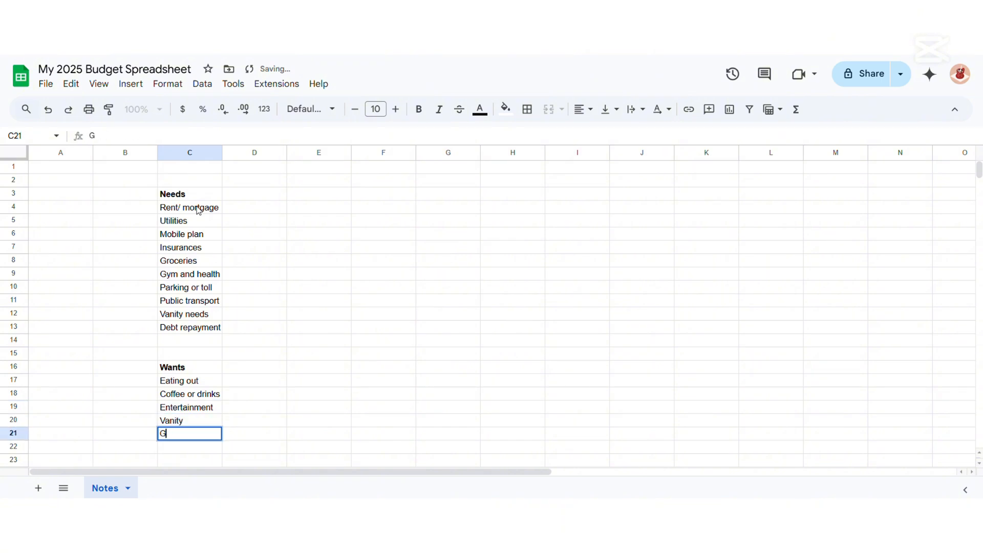
{"action": "type", "text": "isc"}
{"action": "key", "text": "Return"}
Enter bold "Savings" in C26 with To savings account, To rainy day fund, To investements, To sinking funds and Remaining to save below.
{"action": "key", "text": "Return"}
{"action": "key", "text": "Return"}
{"action": "key", "text": "ctrl+b"}
{"action": "type", "text": "Savings To savings account To rainy day fund To investements"}
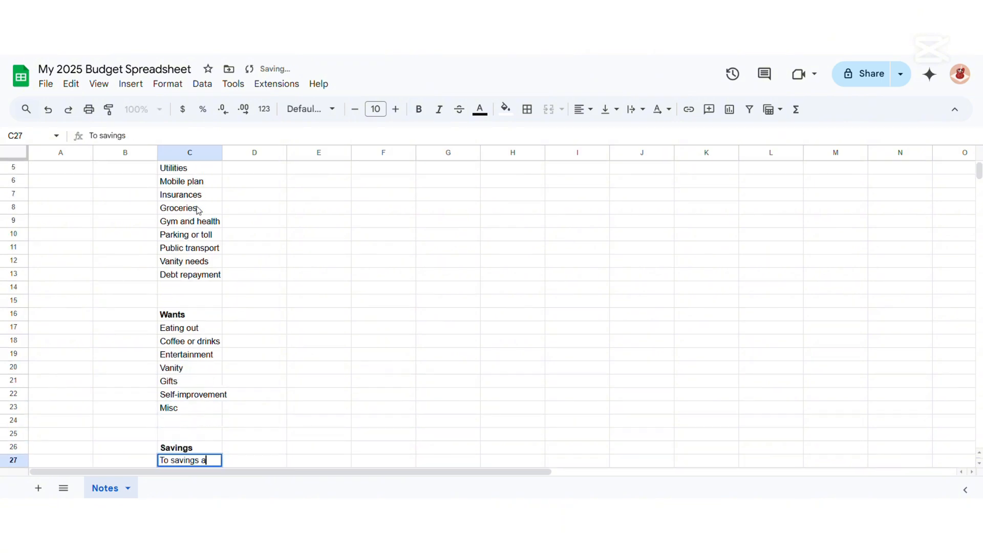
{"action": "key", "text": "Return"}
{"action": "type", "text": "To sinking funds Remaining to save"}
{"action": "key", "text": "Return"}
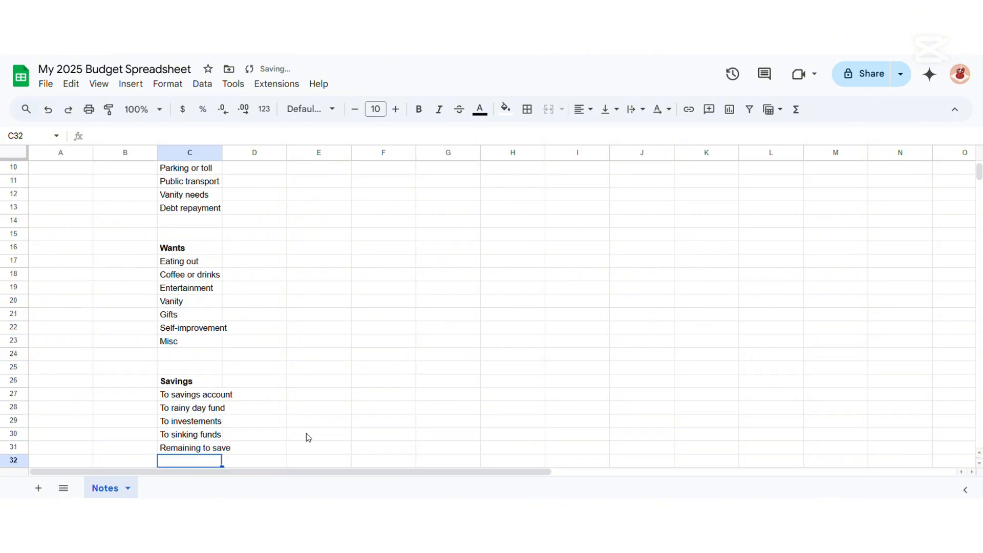
Widen column C to fit its entries and enter the heading "Notes" in D3.
{"action": "left_click_drag", "start_coordinate": [222, 152], "coordinate": [250, 152]}
{"action": "scroll", "coordinate": [285, 307], "scroll_direction": "up", "scroll_amount": 3}
{"action": "left_click", "coordinate": [282, 194]}
{"action": "type", "text": "Notes"}
{"action": "key", "text": "Return"}
Enter the note "E.g. stocks, bonds" in D29 beside the To investements item.
{"action": "scroll", "coordinate": [323, 376], "scroll_direction": "down", "scroll_amount": 3}
{"action": "left_click", "coordinate": [282, 425]}
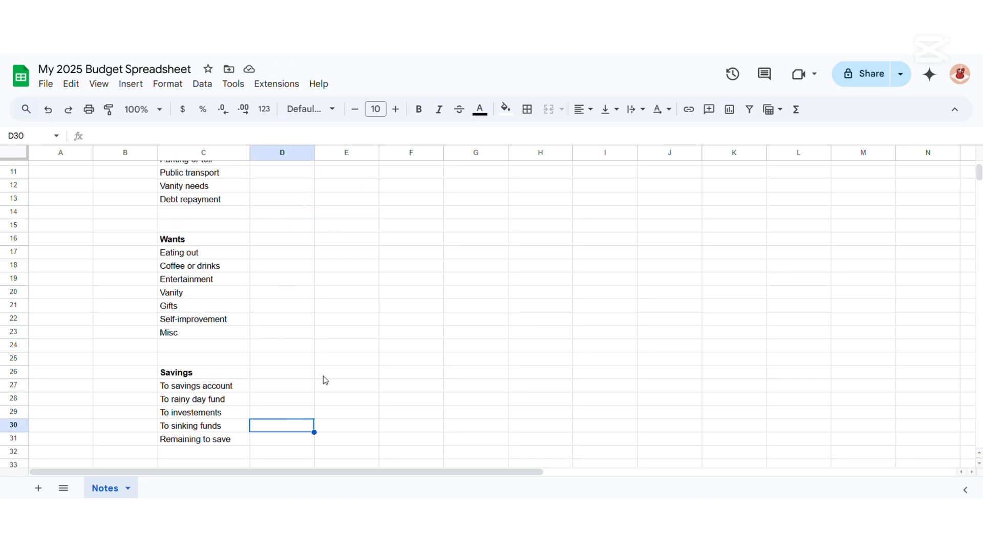
{"action": "key", "text": "Up"}
{"action": "type", "text": "E."}
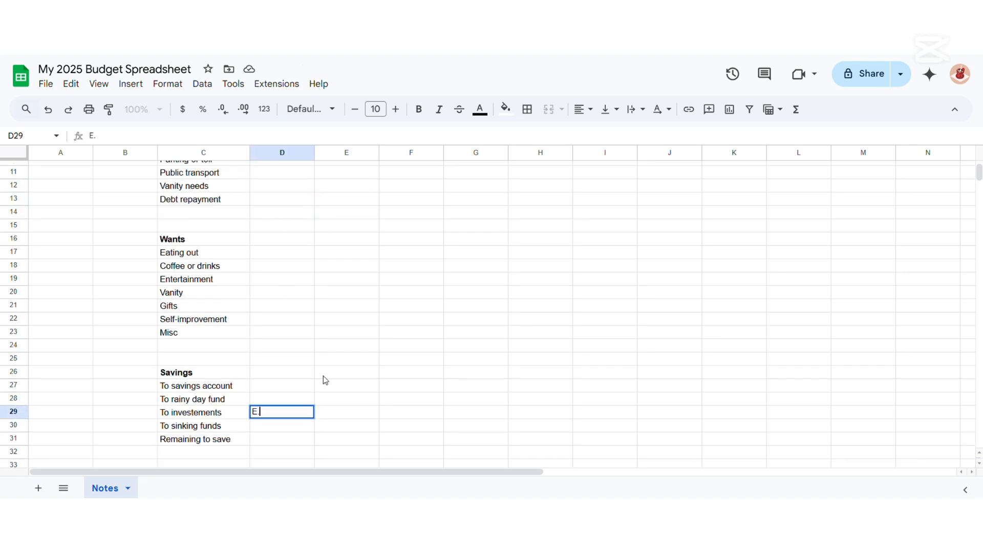
{"action": "type", "text": "g. stocks, bonds"}
{"action": "key", "text": "Return"}
Enter the note "Whatever is remaining" in D31 beside the Remaining to save item.
{"action": "key", "text": "Down"}
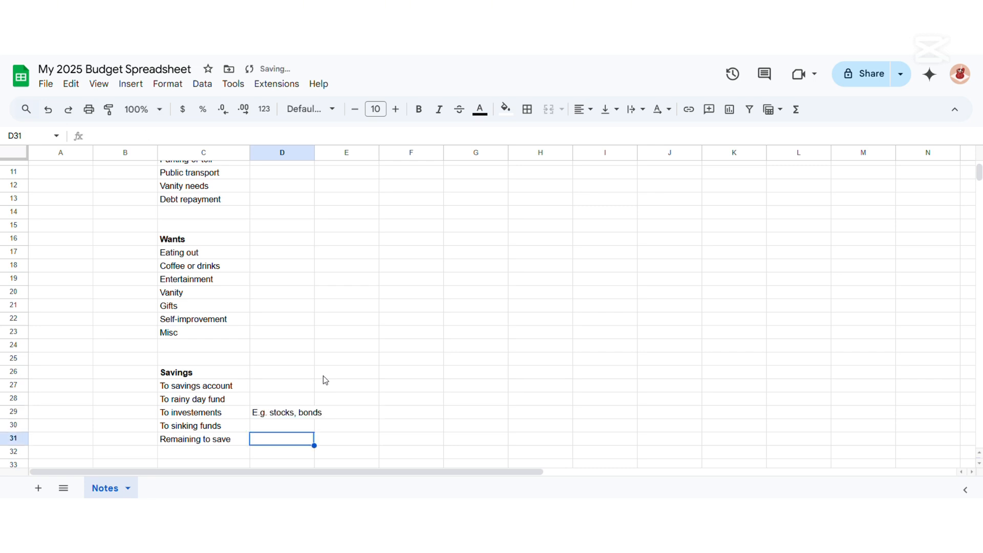
{"action": "type", "text": "What ev"}
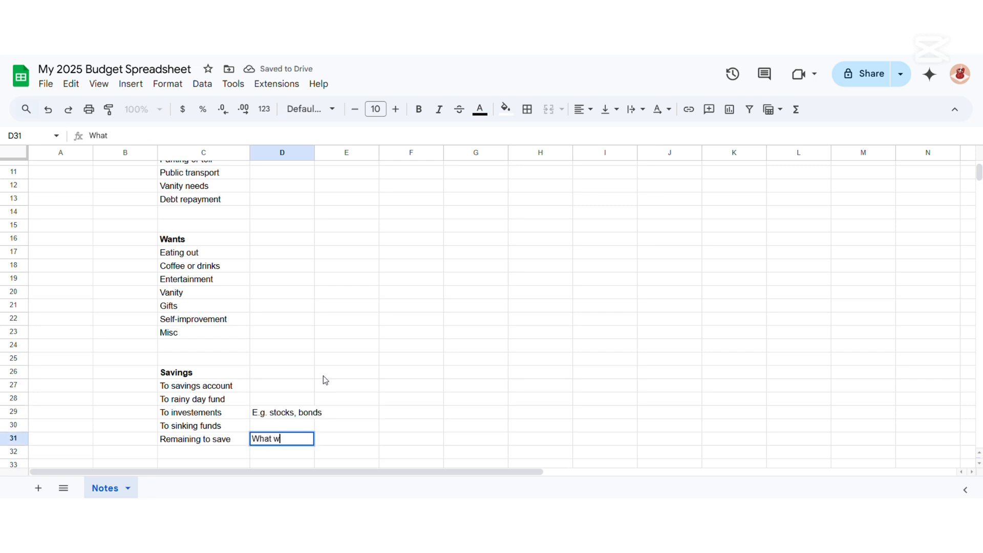
{"action": "key", "text": "BackSpace"}
{"action": "key", "text": "BackSpace"}
{"action": "key", "text": "BackSpace"}
{"action": "type", "text": "ever is remaining"}
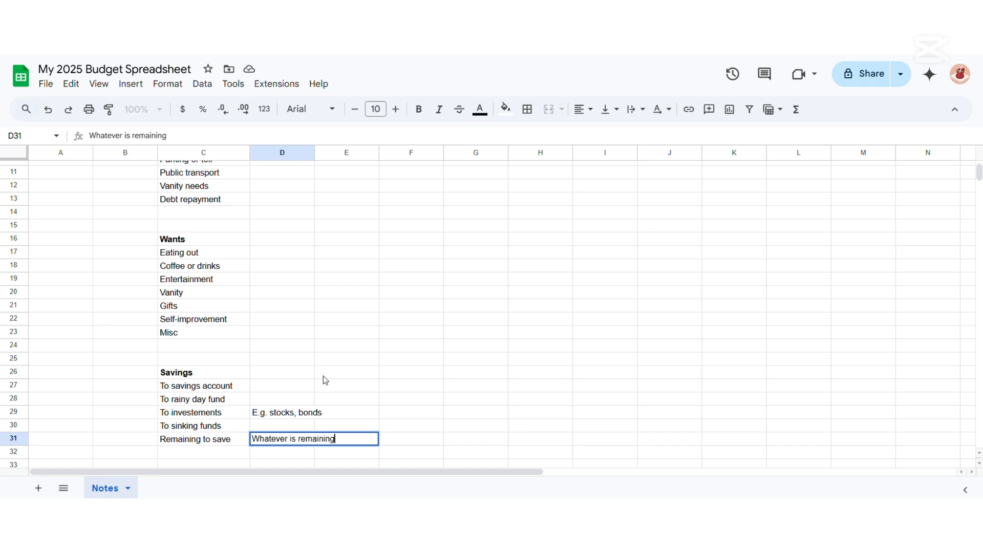
{"action": "key", "text": "Return"}
Enter the note "10% of my income" in D28 beside the To rainy day fund item.
{"action": "left_click", "coordinate": [284, 400]}
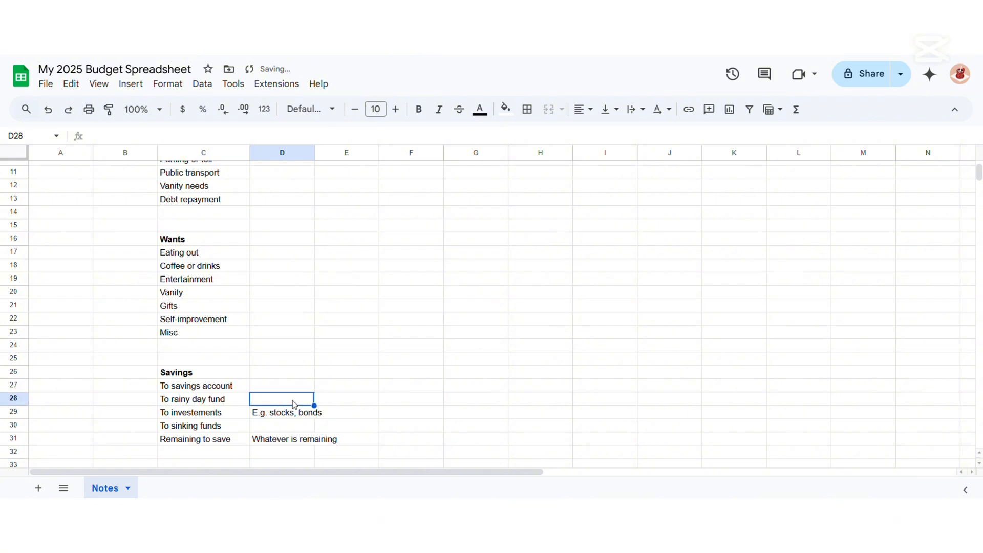
{"action": "type", "text": "10"}
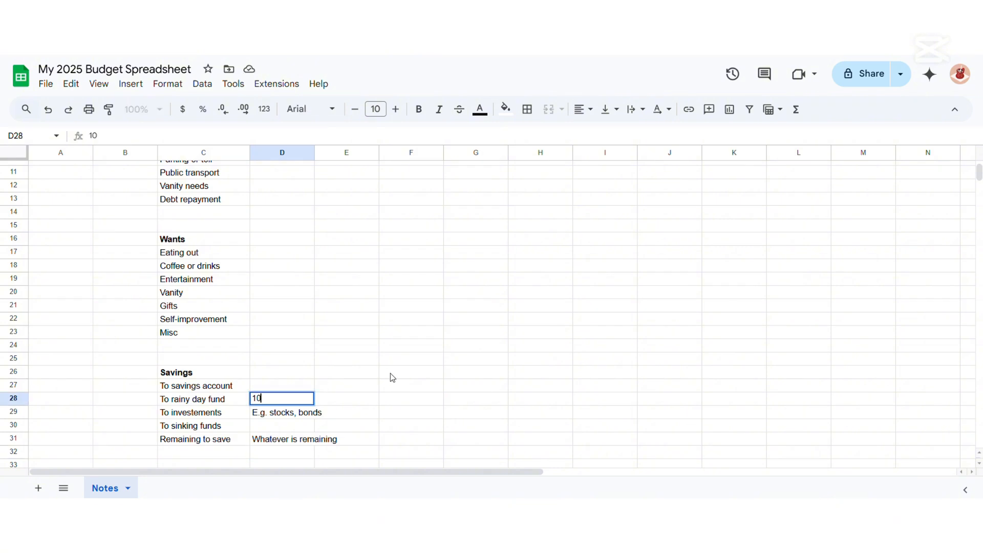
{"action": "type", "text": "% of my income"}
{"action": "key", "text": "Return"}
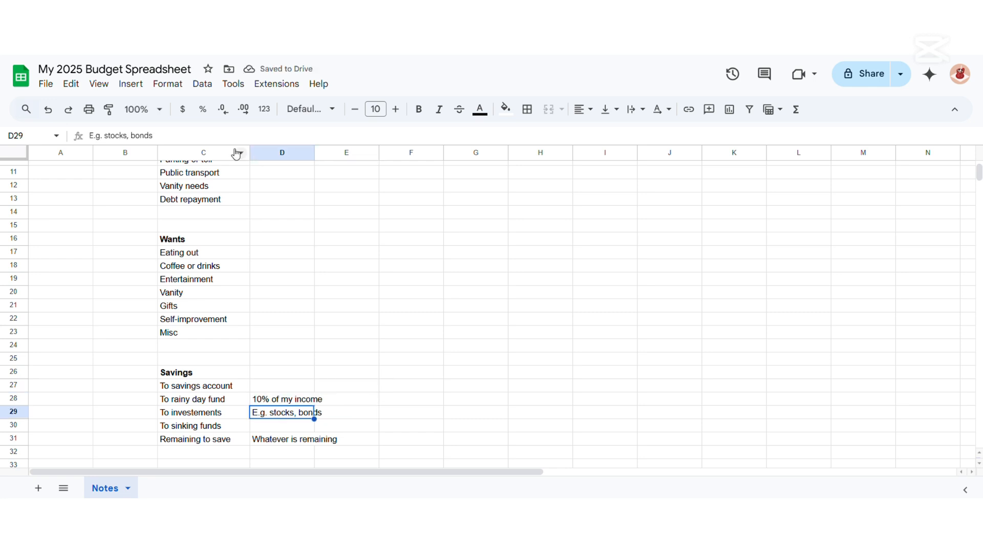
Insert a blank table in a new sheet.
{"action": "left_click", "coordinate": [417, 346]}
{"action": "scroll", "coordinate": [276, 334], "scroll_direction": "up", "scroll_amount": 3}
{"action": "scroll", "coordinate": [295, 332], "scroll_direction": "down", "scroll_amount": 1}
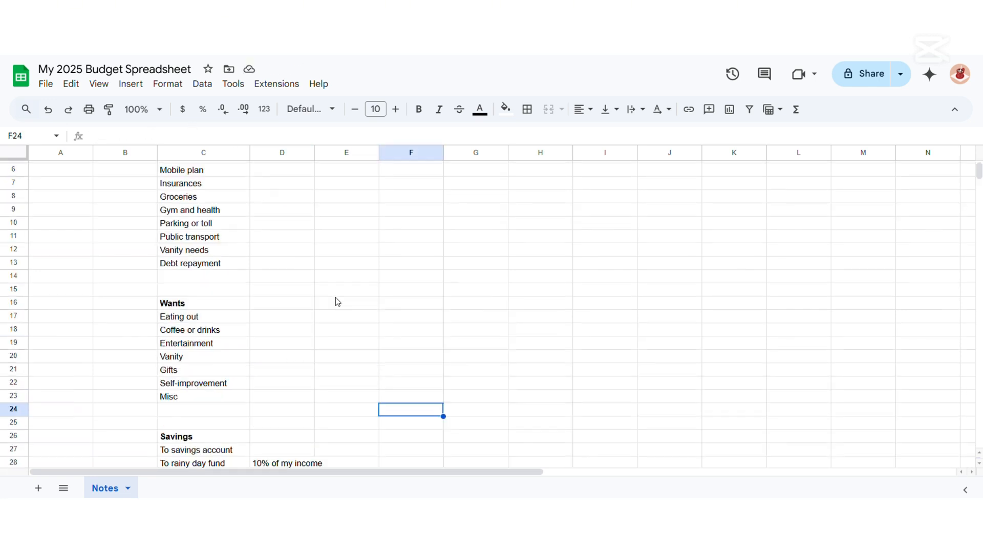
{"action": "scroll", "coordinate": [336, 302], "scroll_direction": "up", "scroll_amount": 1}
{"action": "left_click", "coordinate": [46, 83]}
{"action": "mouse_move", "coordinate": [128, 85]}
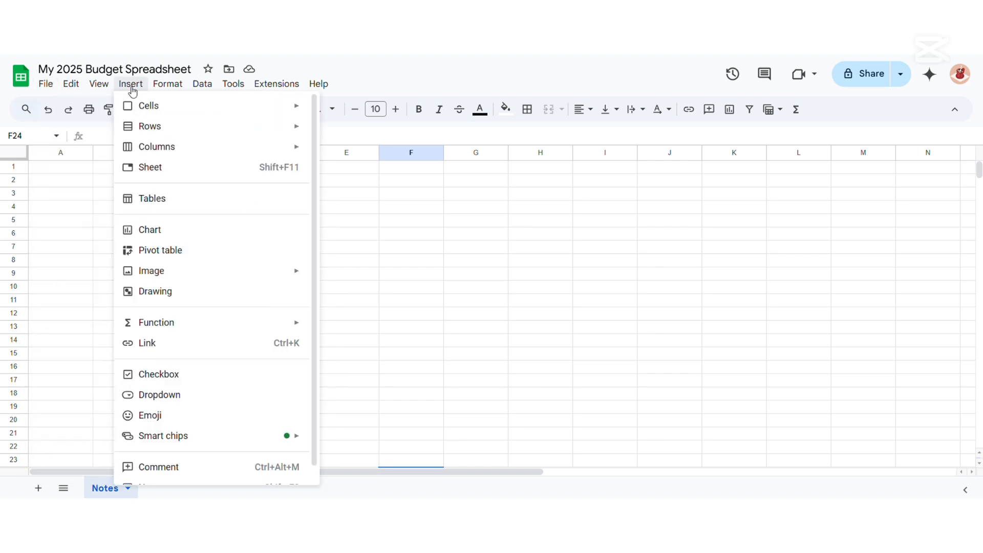
{"action": "left_click", "coordinate": [195, 201]}
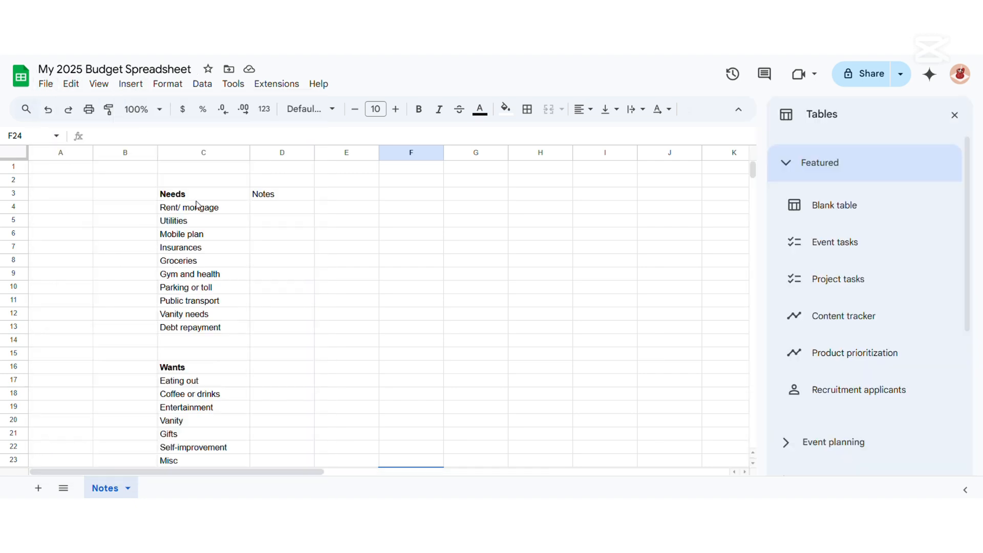
{"action": "mouse_move", "coordinate": [846, 213]}
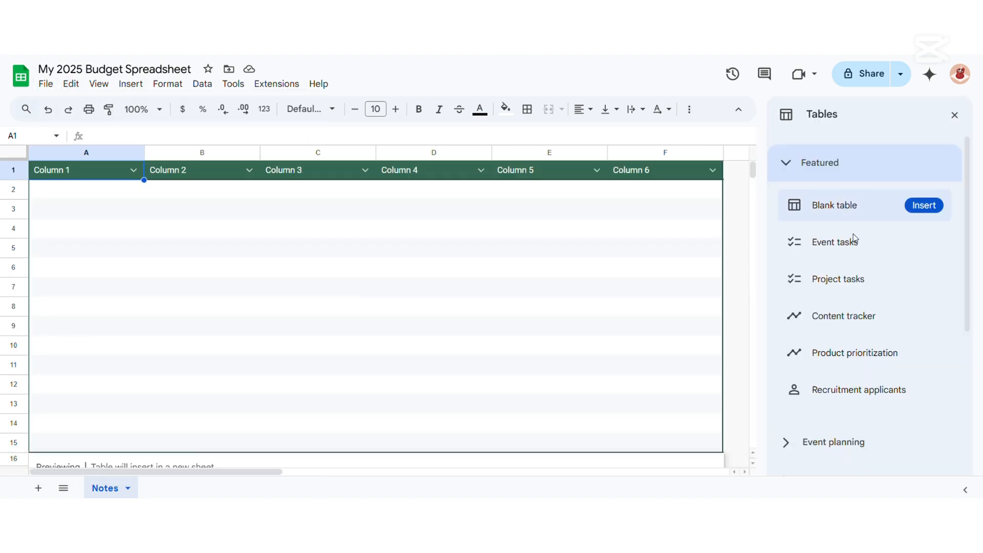
{"action": "left_click", "coordinate": [940, 208]}
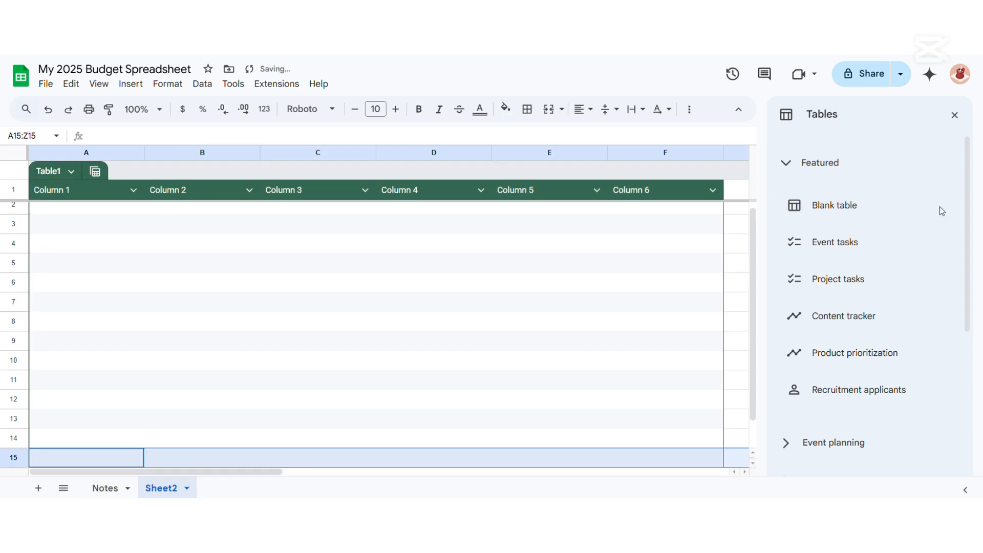
{"action": "left_click", "coordinate": [955, 115]}
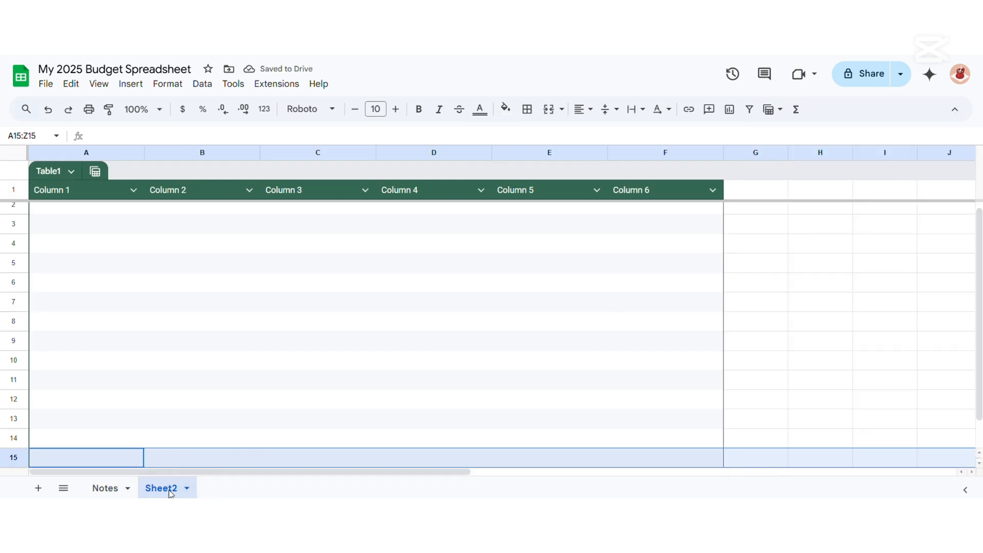
Rename the new table's sheet as "January".
{"action": "double_click", "coordinate": [185, 493]}
{"action": "type", "text": "Januray"}
{"action": "key", "text": "BackSpace"}
{"action": "key", "text": "BackSpace"}
{"action": "key", "text": "BackSpace"}
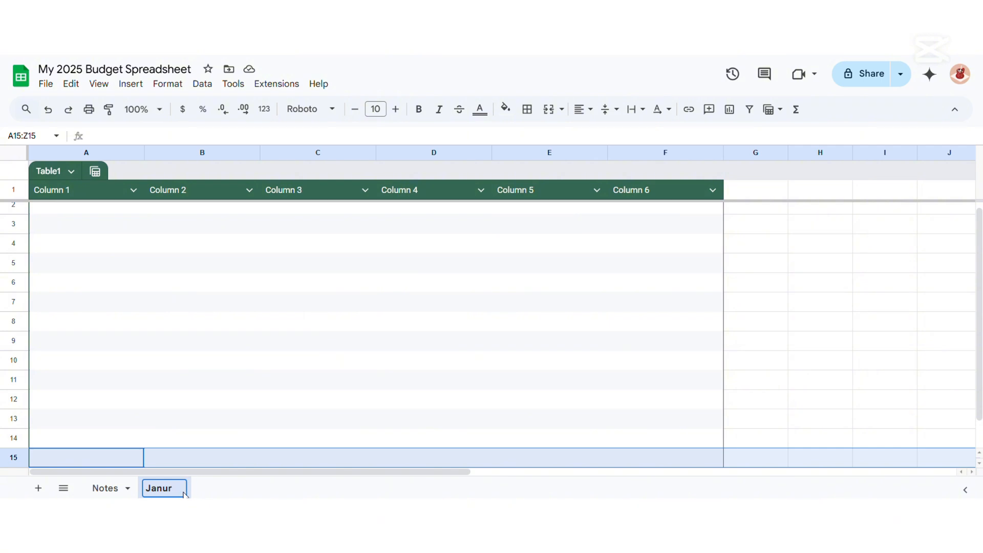
{"action": "type", "text": "ary"}
{"action": "key", "text": "Return"}
Rename the table itself as "January".
{"action": "double_click", "coordinate": [48, 171]}
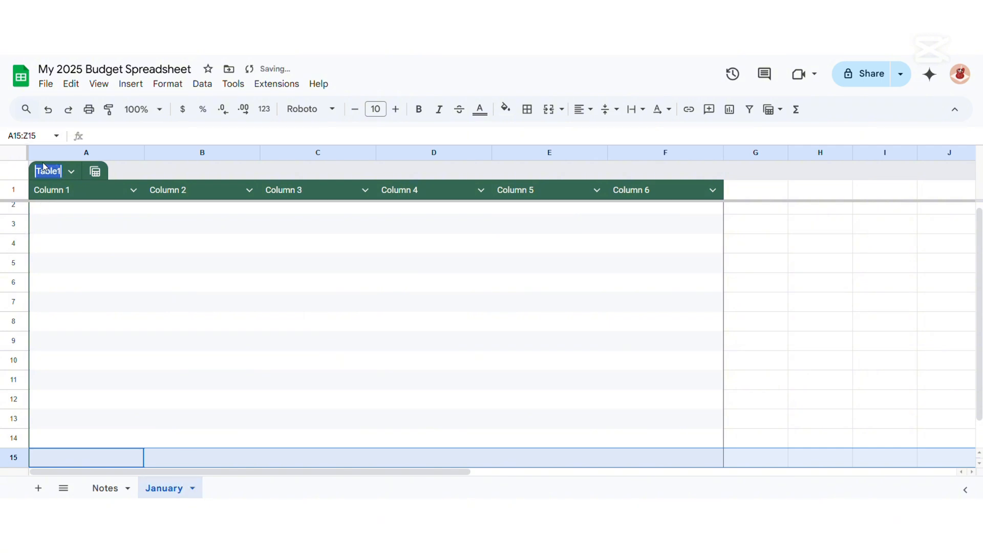
{"action": "type", "text": "January"}
{"action": "key", "text": "Return"}
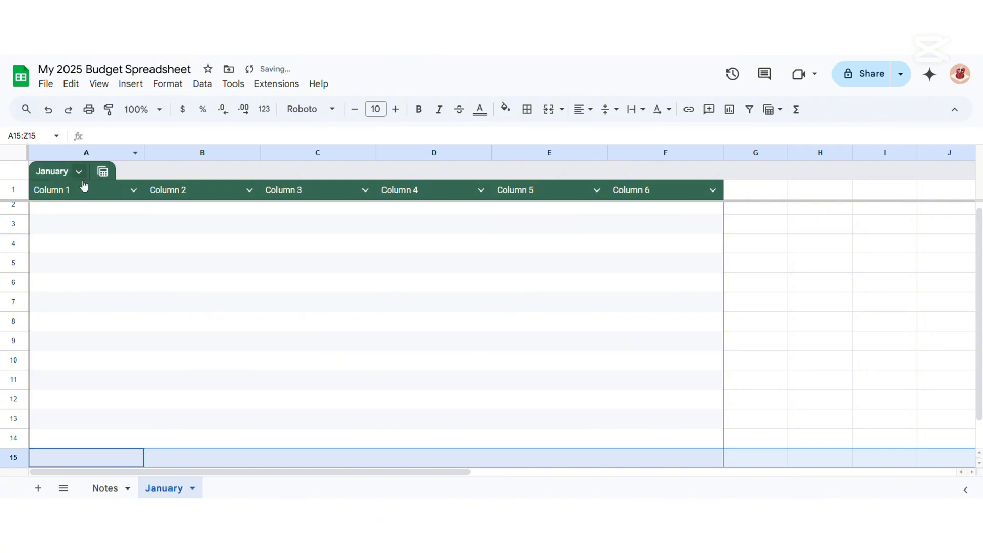
Rename the first two column headers of the January table as "Date" and "Description".
{"action": "left_click", "coordinate": [66, 190]}
{"action": "double_click", "coordinate": [47, 186]}
{"action": "type", "text": "Date"}
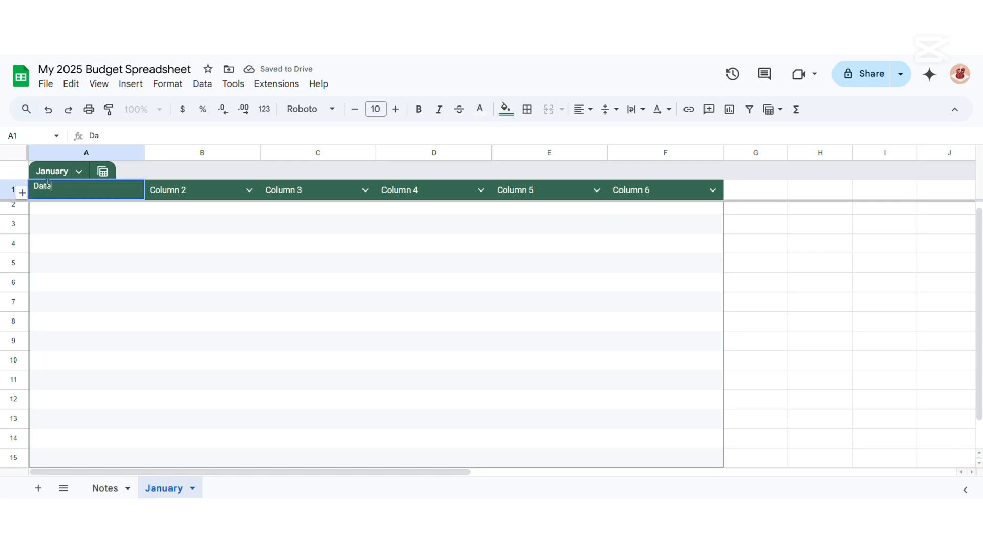
{"action": "key", "text": "Return"}
{"action": "left_click", "coordinate": [206, 190]}
{"action": "double_click", "coordinate": [209, 189]}
{"action": "key", "text": "ctrl+a"}
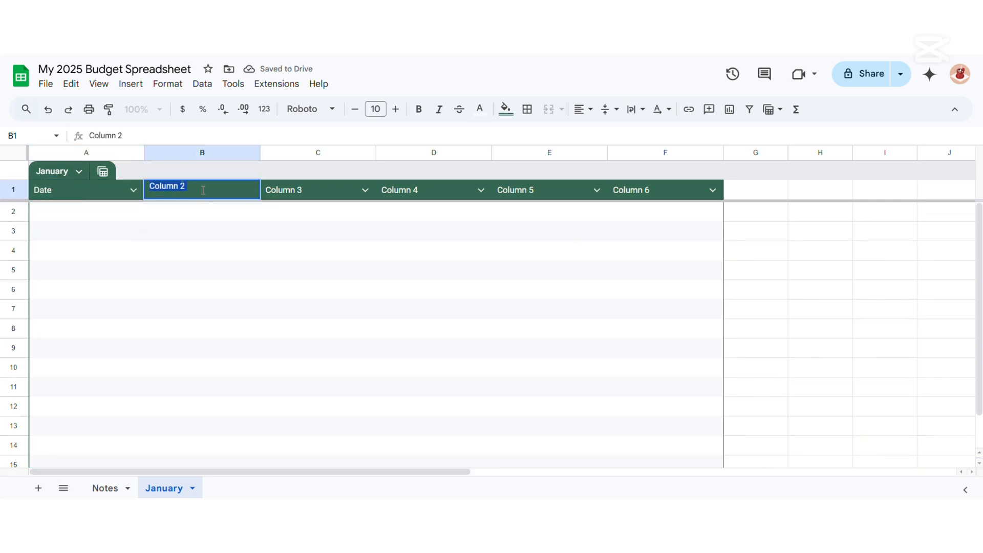
{"action": "type", "text": "Description"}
{"action": "key", "text": "Return"}
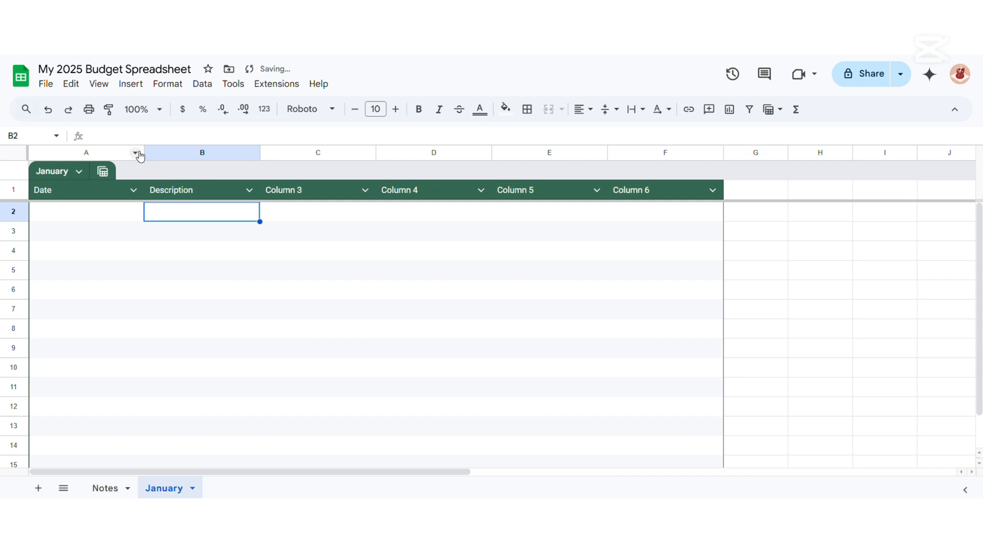
Narrow the Date column and rename the table's third column header as "Category".
{"action": "left_click_drag", "start_coordinate": [145, 153], "coordinate": [118, 153]}
{"action": "left_click", "coordinate": [296, 189]}
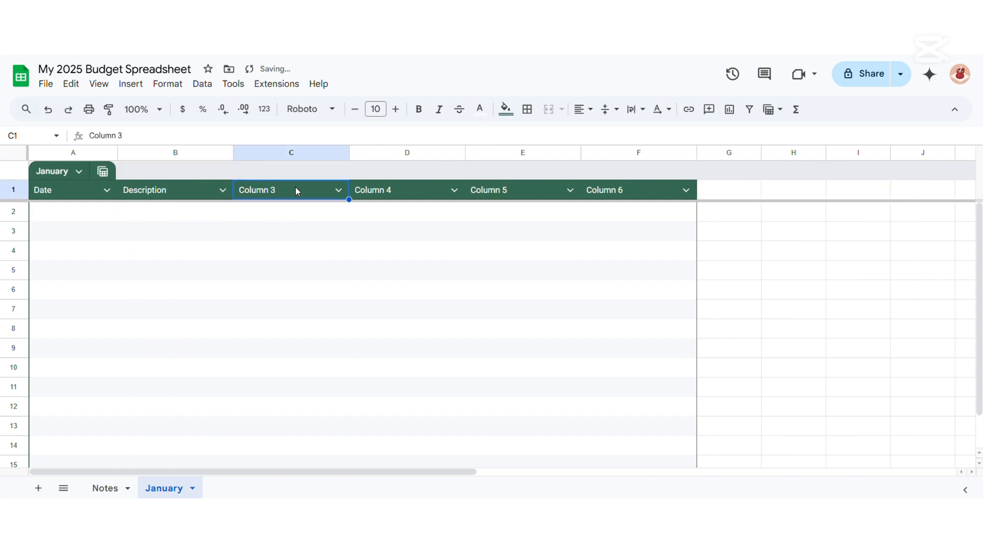
{"action": "double_click", "coordinate": [289, 190]}
{"action": "key", "text": "ctrl+a"}
{"action": "type", "text": "Category"}
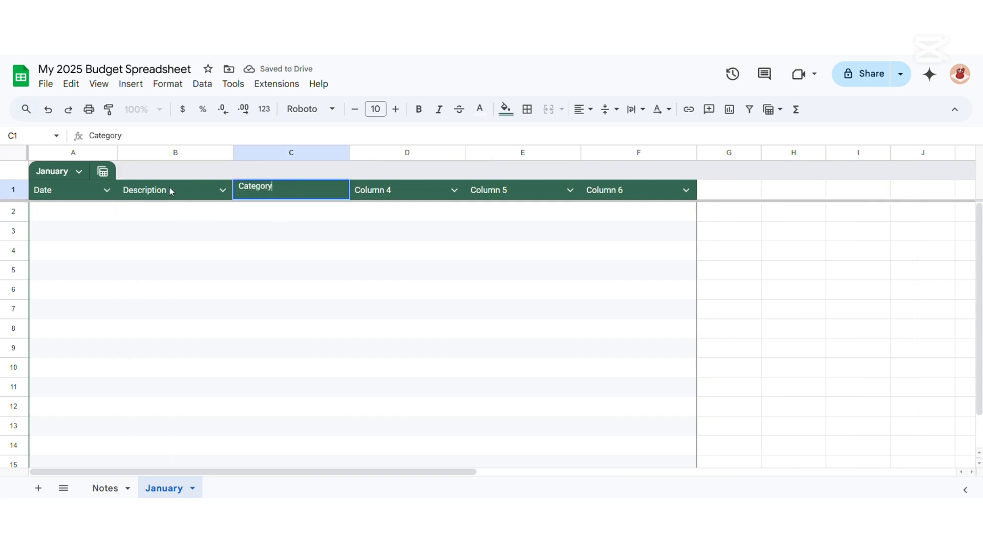
{"action": "key", "text": "Return"}
Narrow the Category column and rename the table's fourth column header as "Subcategory".
{"action": "left_click_drag", "start_coordinate": [349, 153], "coordinate": [332, 153]}
{"action": "left_click", "coordinate": [370, 192]}
{"action": "double_click", "coordinate": [371, 187]}
{"action": "key", "text": "ctrl+a"}
{"action": "type", "text": "Subcategory"}
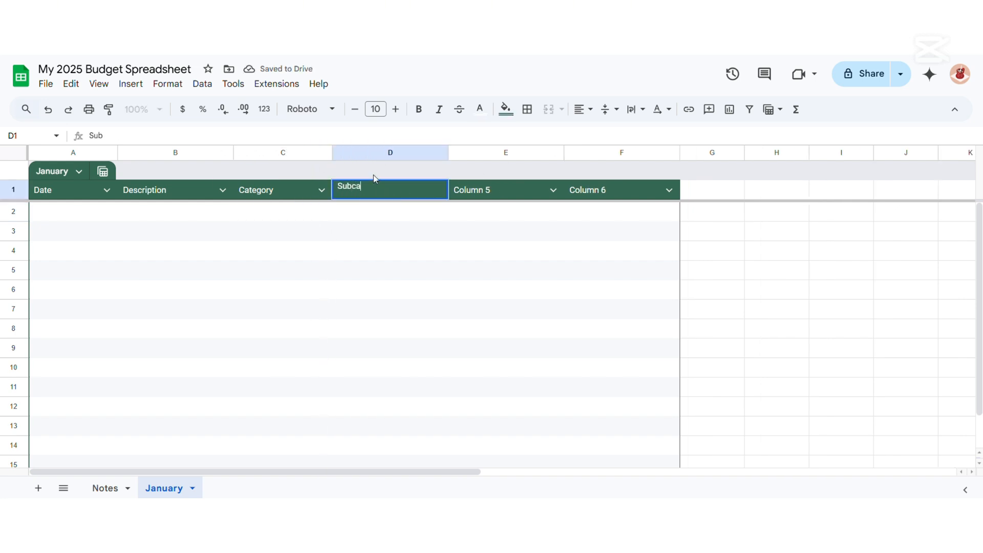
{"action": "key", "text": "Return"}
Rename the table's fifth and sixth column headers as "Money in" and "Money out" and narrow both columns.
{"action": "left_click", "coordinate": [503, 191]}
{"action": "double_click", "coordinate": [504, 193]}
{"action": "key", "text": "ctrl+a"}
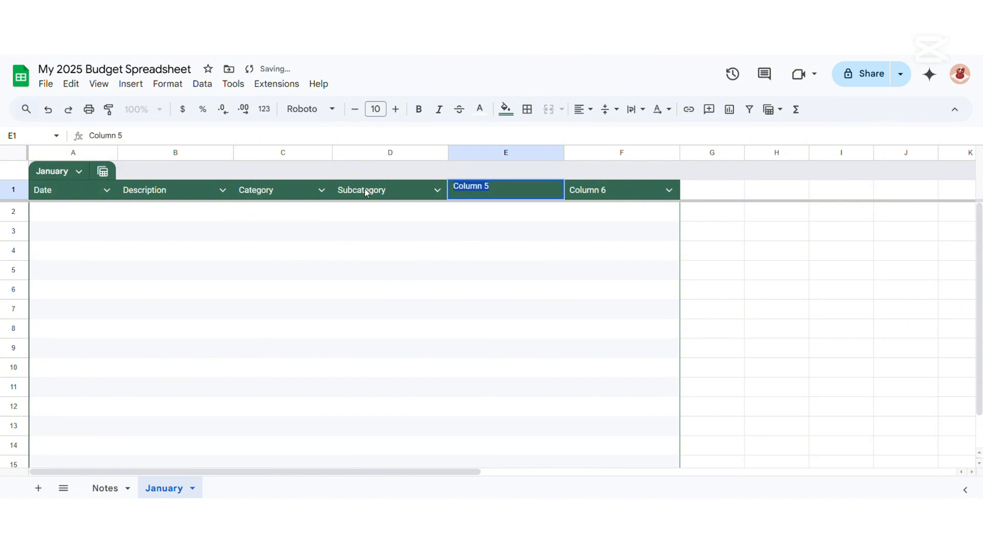
{"action": "type", "text": "Money in"}
{"action": "key", "text": "Return"}
{"action": "left_click", "coordinate": [603, 191]}
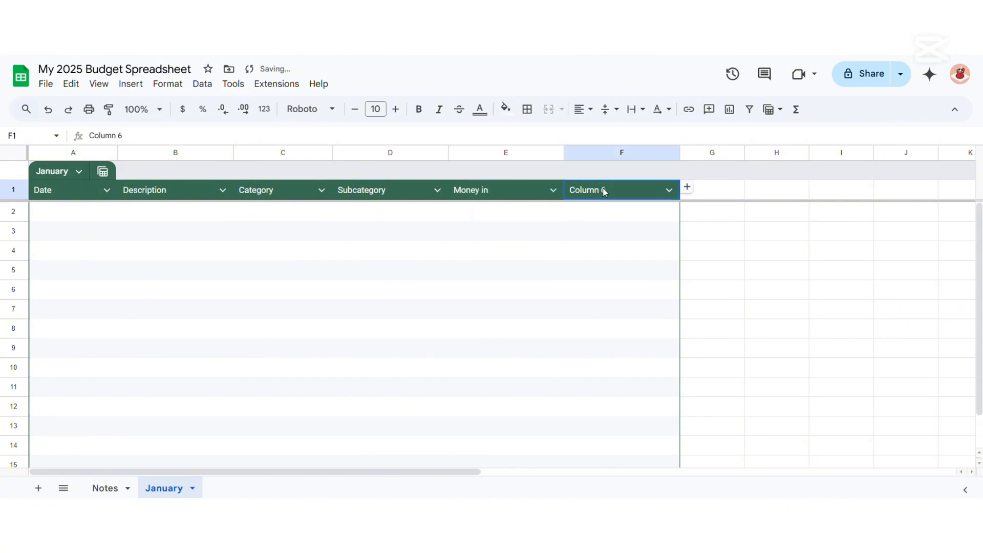
{"action": "double_click", "coordinate": [603, 191]}
{"action": "key", "text": "ctrl+a"}
{"action": "type", "text": "Money out"}
{"action": "key", "text": "Return"}
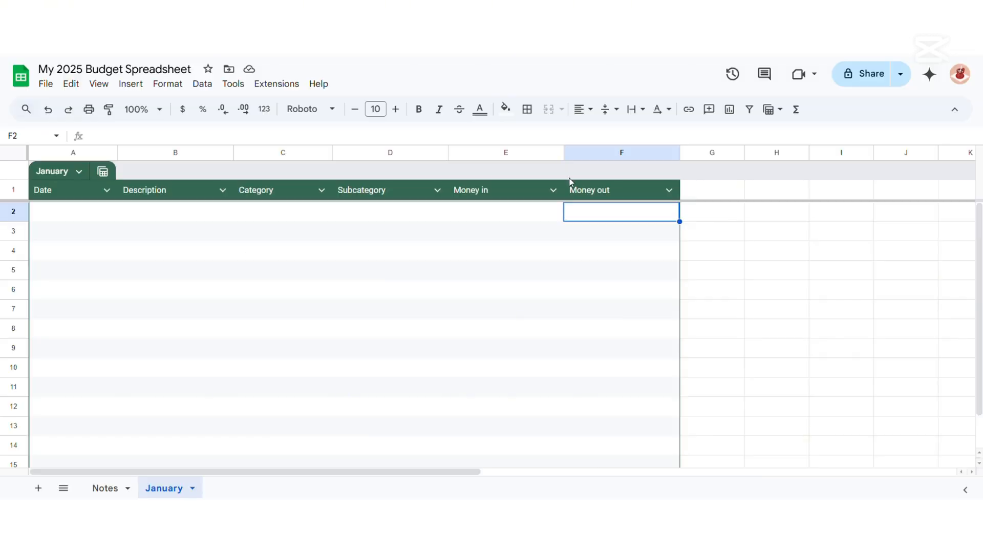
{"action": "left_click_drag", "start_coordinate": [564, 152], "coordinate": [526, 152]}
{"action": "left_click_drag", "start_coordinate": [641, 152], "coordinate": [603, 152]}
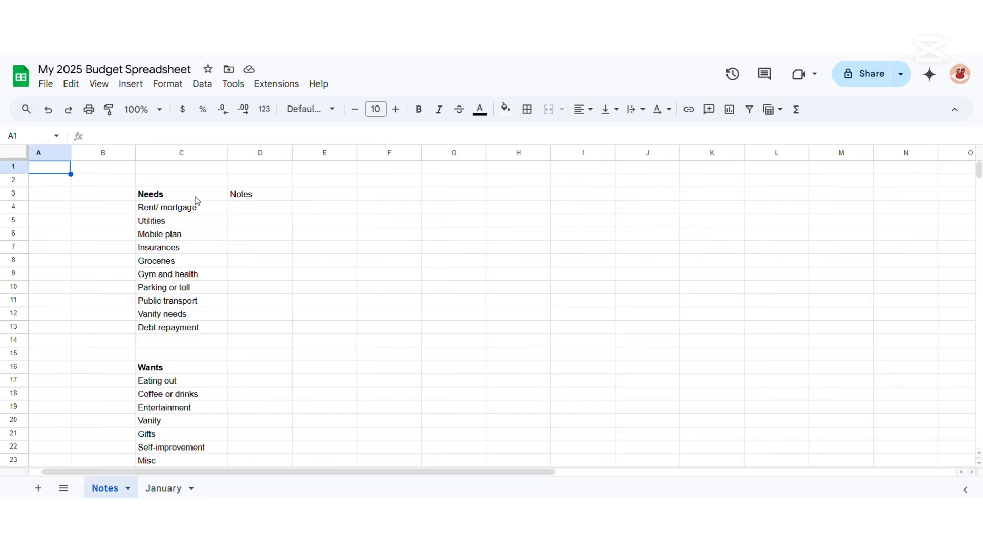
Copy the category list C3:C31 from the Notes sheet into the January sheet starting at H5, with column G narrowed as a spacer.
{"action": "left_click_drag", "start_coordinate": [193, 200], "coordinate": [176, 315]}
{"action": "scroll", "coordinate": [224, 262], "scroll_direction": "up", "scroll_amount": 5}
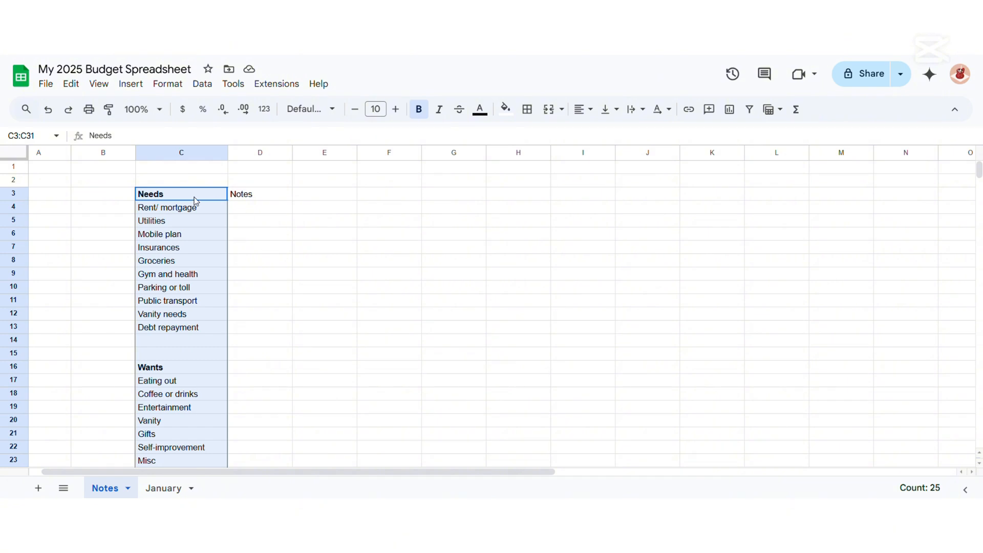
{"action": "left_click", "coordinate": [165, 489]}
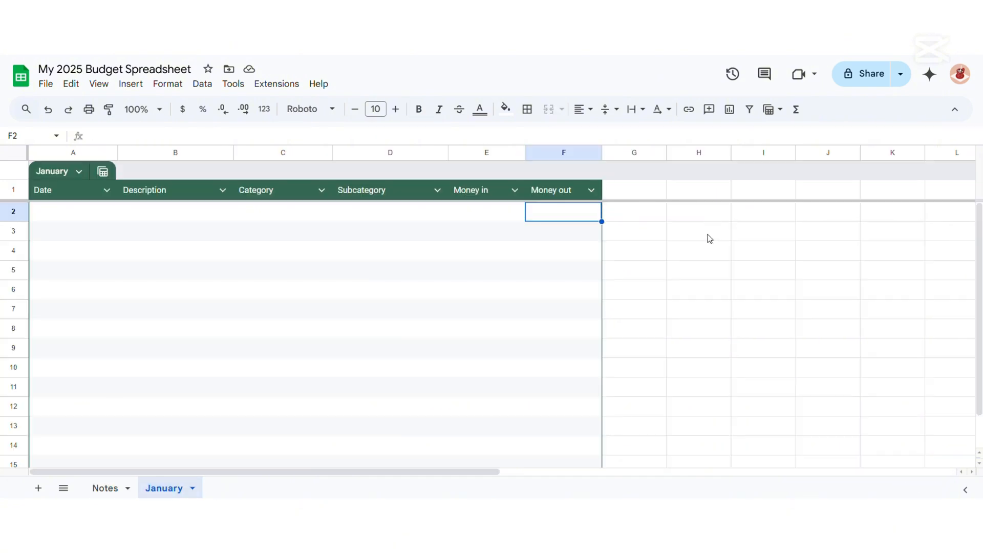
{"action": "left_click_drag", "start_coordinate": [666, 153], "coordinate": [631, 152]}
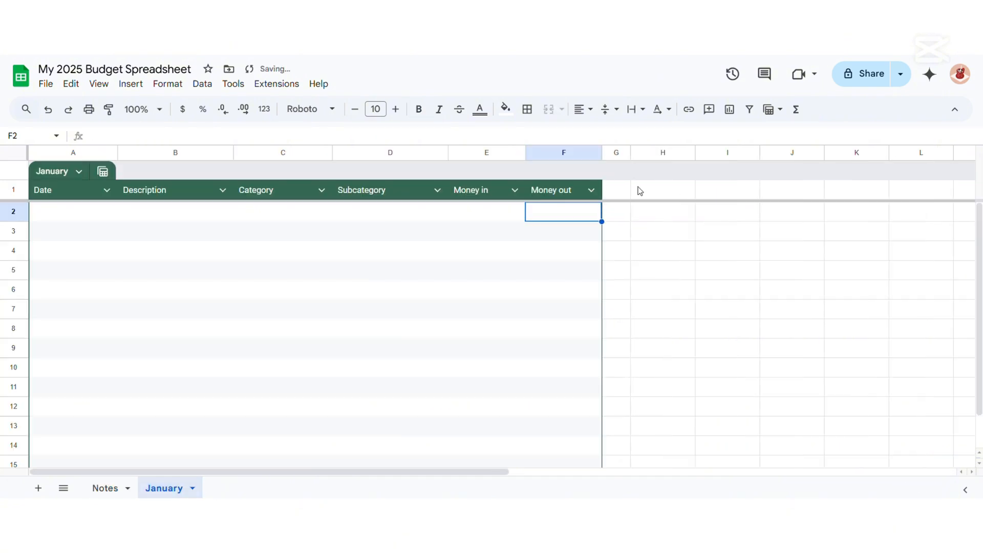
{"action": "left_click", "coordinate": [657, 260]}
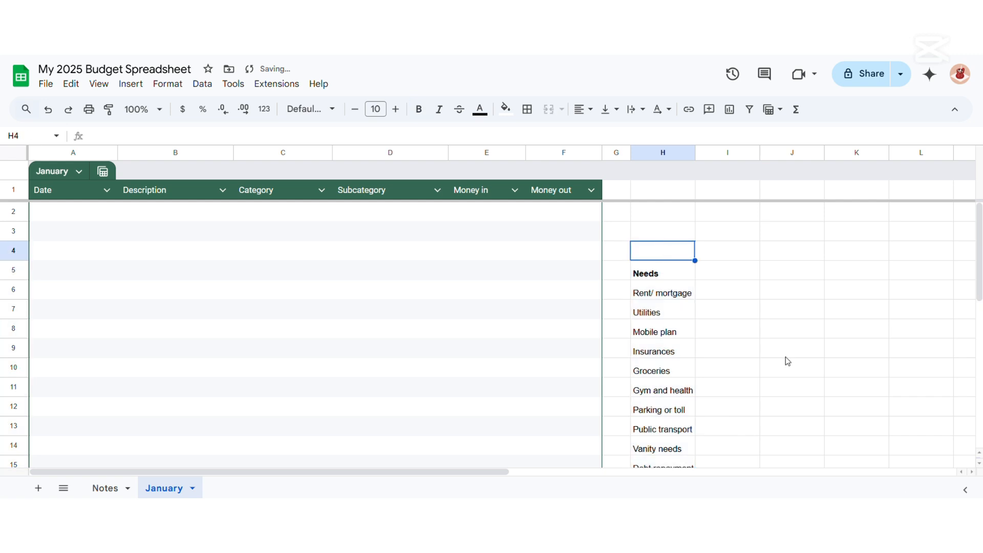
Enter the bold heading "Sum by category" in H4 and widen column H to fit it.
{"action": "type", "text": "Sum by categoryt"}
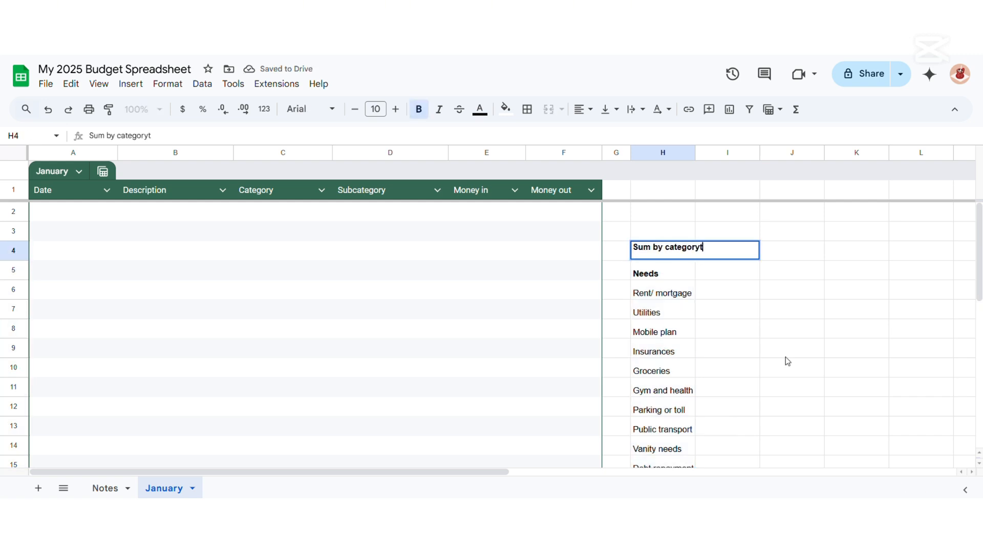
{"action": "key", "text": "Return"}
{"action": "left_click_drag", "start_coordinate": [695, 152], "coordinate": [712, 152]}
Enter the bold label "Total income" in H2 above the category list.
{"action": "left_click", "coordinate": [670, 222]}
{"action": "key", "text": "ctrl+b"}
{"action": "type", "text": "Total income"}
{"action": "key", "text": "Return"}
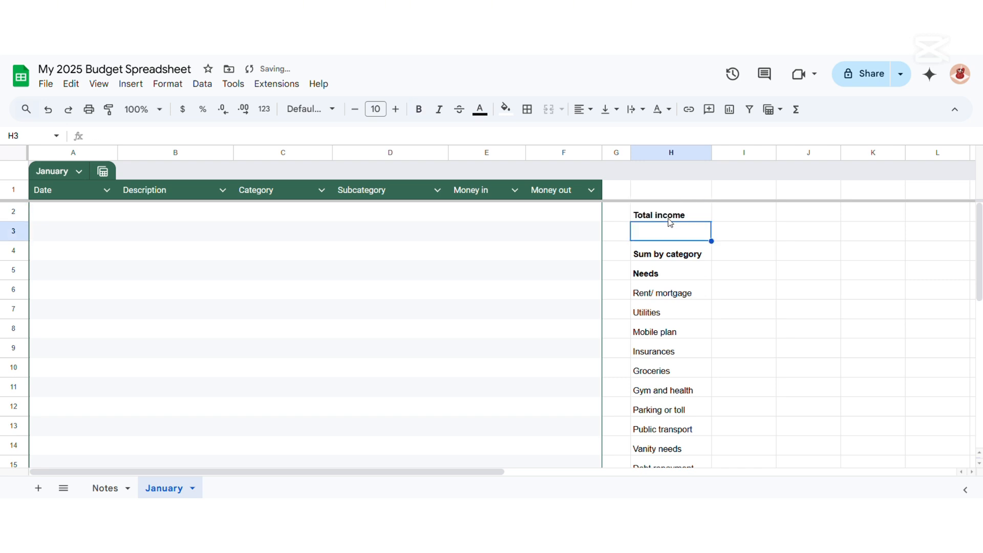
Change the column type of the table's Category column to Dropdown.
{"action": "left_click", "coordinate": [322, 190]}
{"action": "mouse_move", "coordinate": [402, 216]}
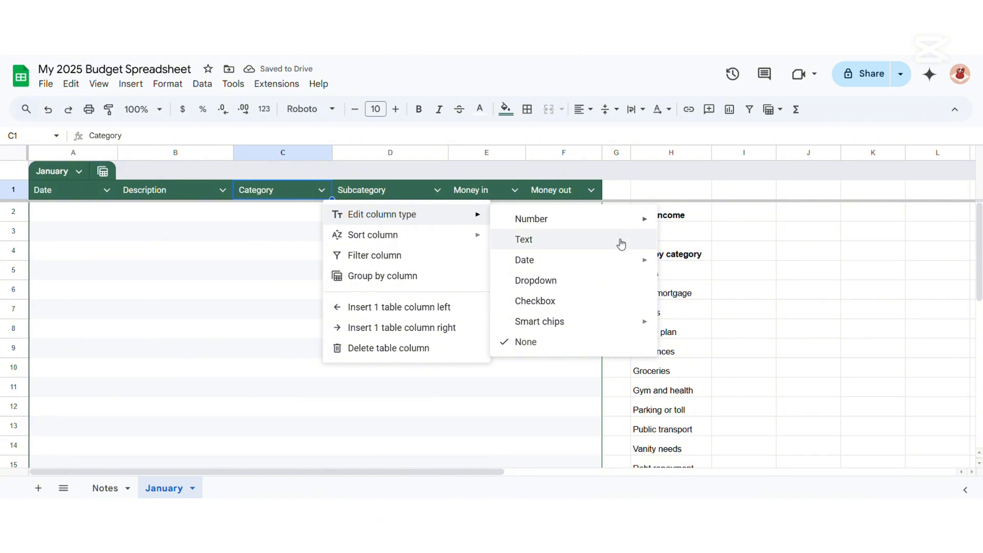
{"action": "left_click", "coordinate": [607, 283]}
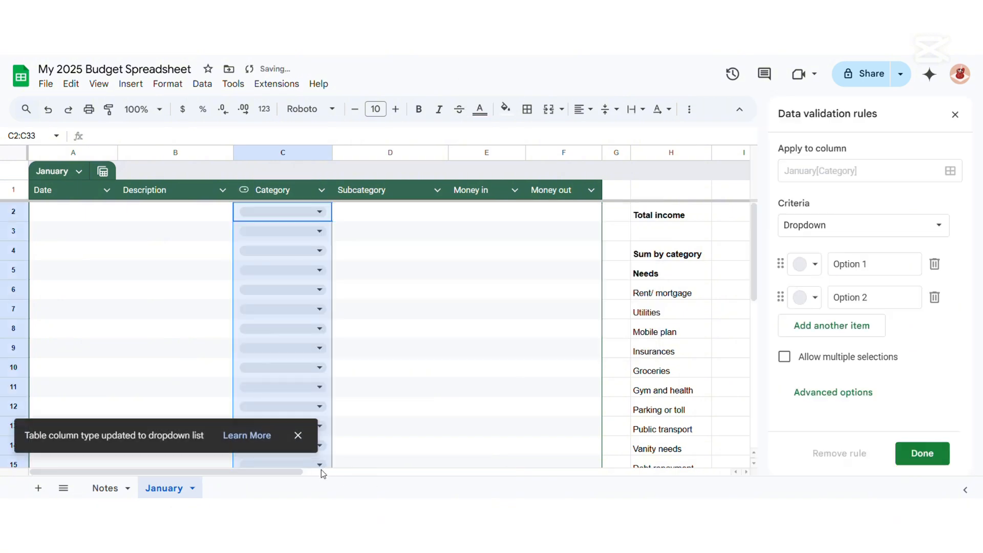
Set the first two Category dropdown options to "Income" and "Needs - Rent/ mortgage".
{"action": "scroll", "coordinate": [321, 469], "scroll_direction": "right", "scroll_amount": 5}
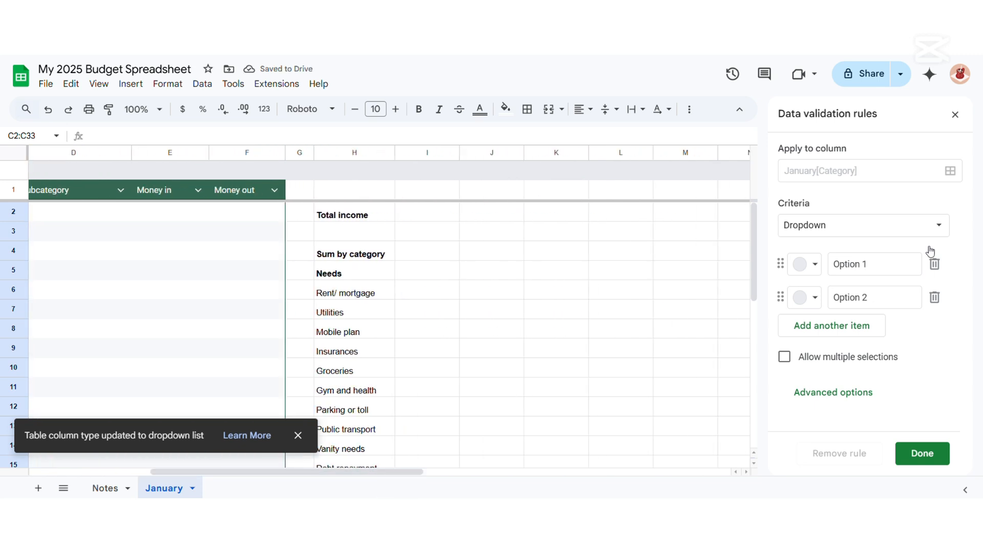
{"action": "left_click", "coordinate": [885, 268]}
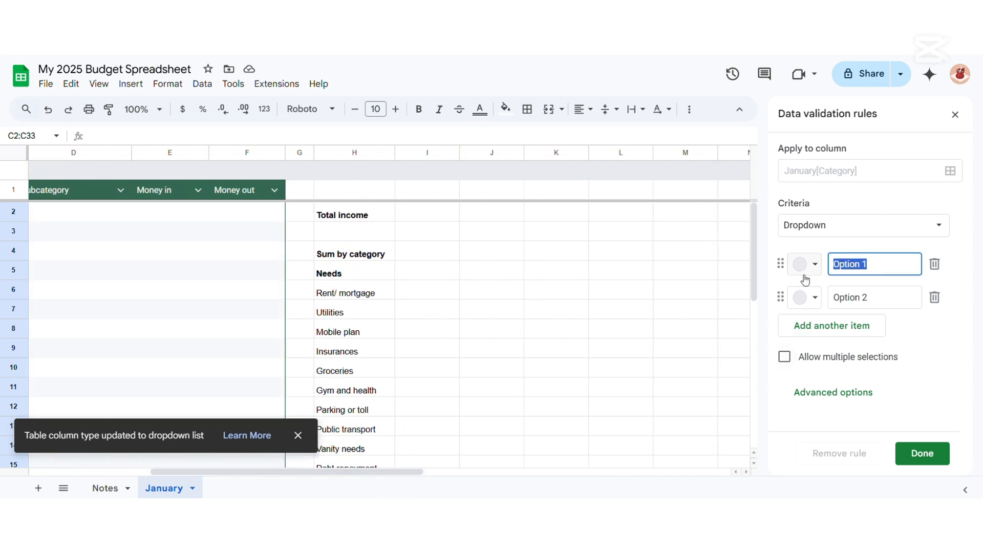
{"action": "left_click", "coordinate": [882, 293]}
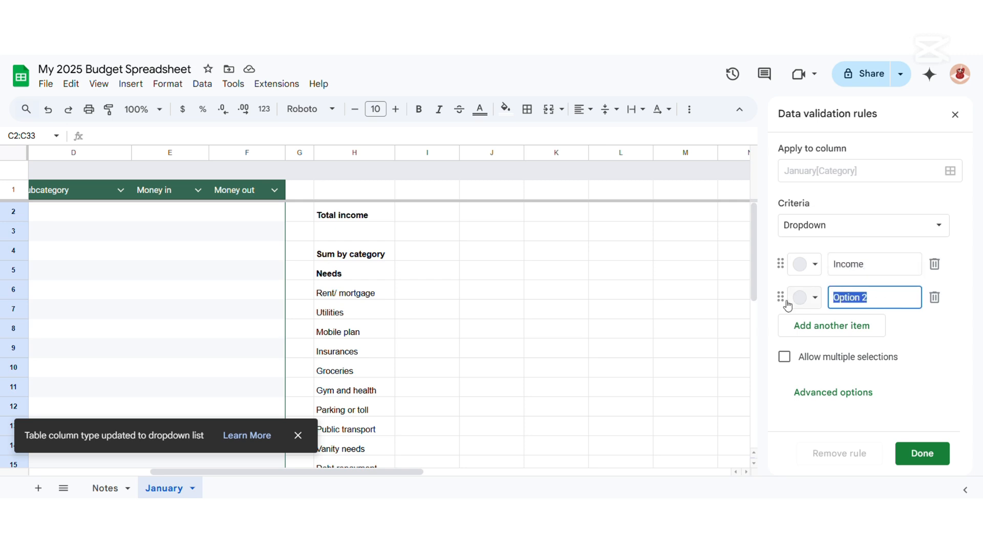
{"action": "type", "text": "Needs - Rent/"}
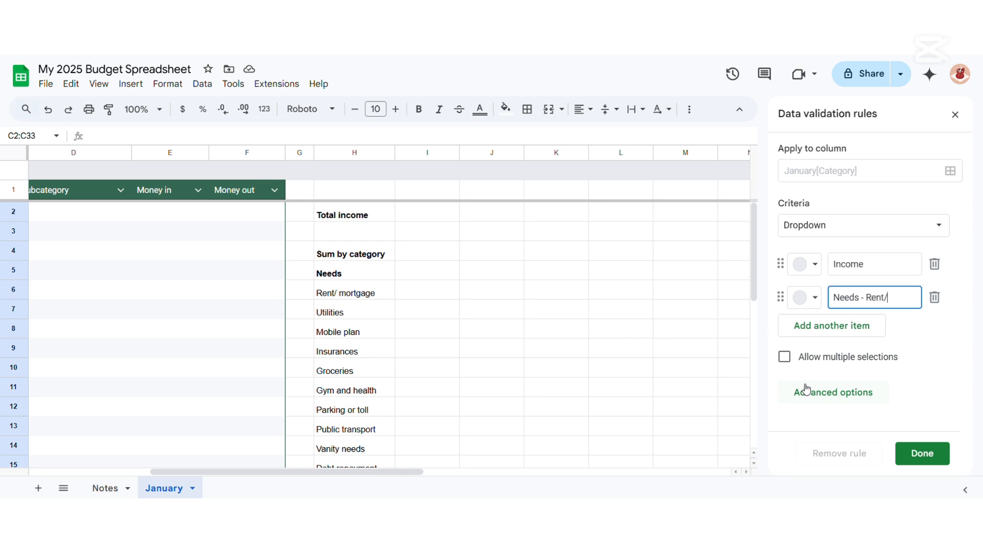
{"action": "type", "text": " mortgage"}
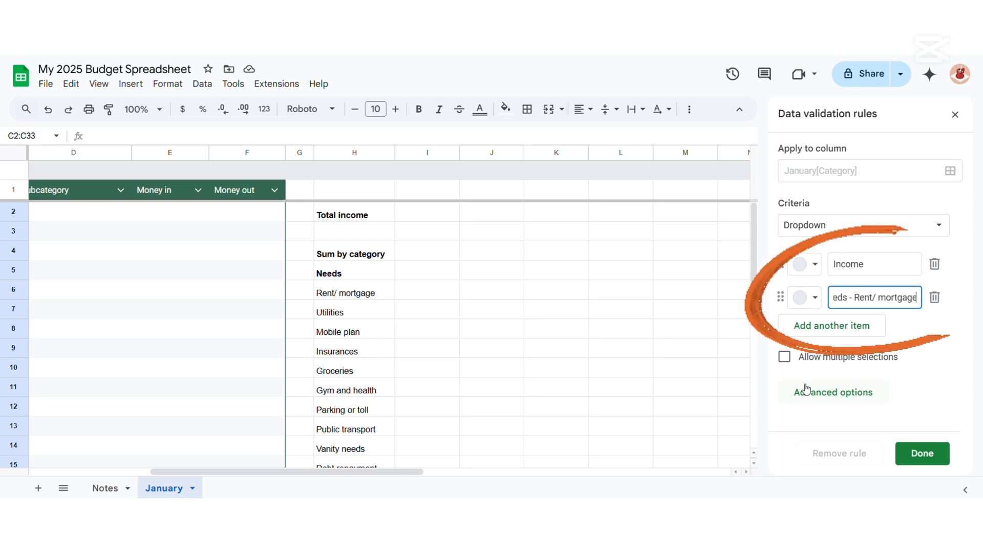
Add the Category dropdown options "Needs - Utilities", "Needs - Mobile plan", "Needs - Insurances" and "Needs - Groceries".
{"action": "key", "text": "Return"}
{"action": "type", "text": "Needs"}
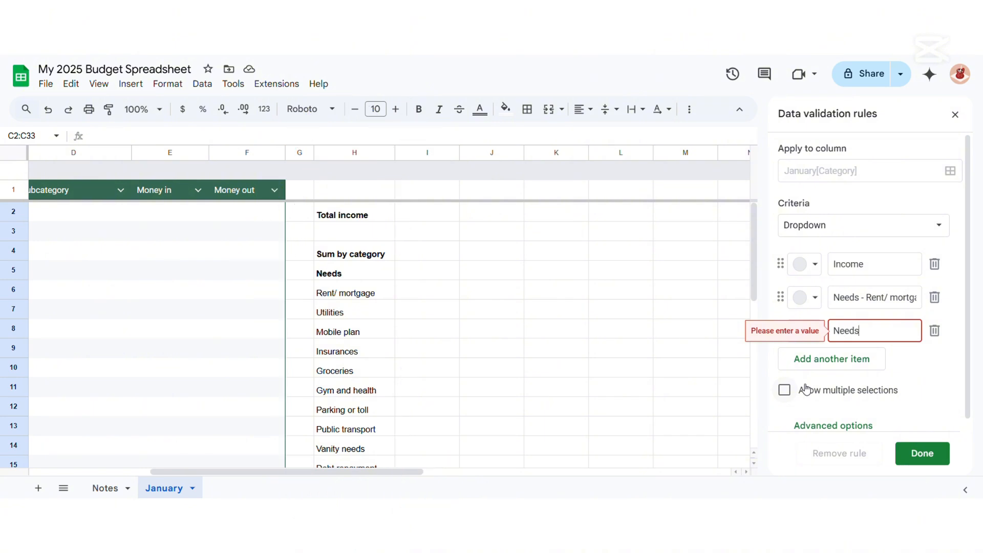
{"action": "type", "text": " - Utilities"}
{"action": "key", "text": "Return"}
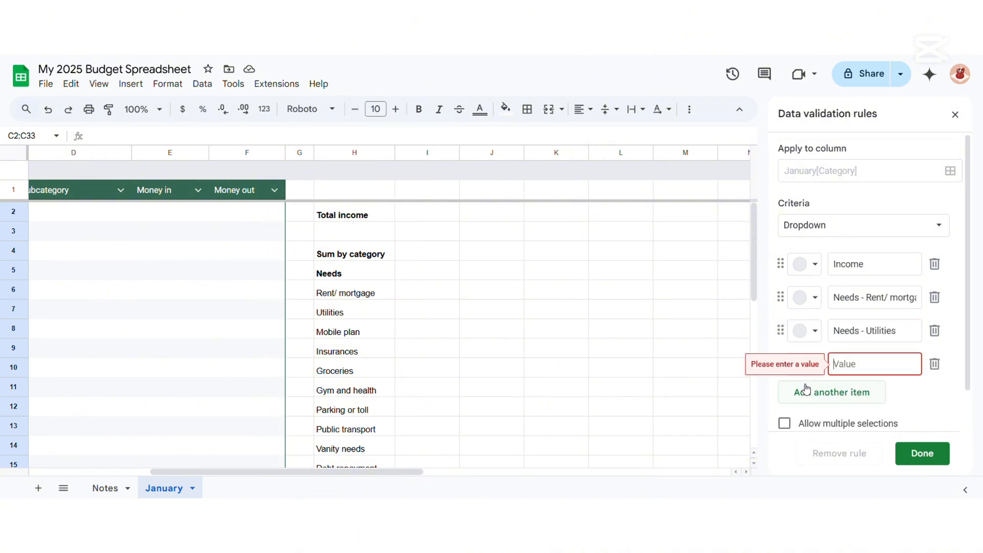
{"action": "type", "text": "Needs - Mobile plan"}
{"action": "key", "text": "Return"}
{"action": "type", "text": "Needs - Insurances"}
{"action": "key", "text": "Return"}
{"action": "type", "text": "Needs - Groceries"}
{"action": "key", "text": "Return"}
Add the dropdown options "Needs - Gym and health", "Needs - Parking or toll", "Needs - Public transport" and "Needs - Vanity needs".
{"action": "type", "text": "Needs - Gym and health"}
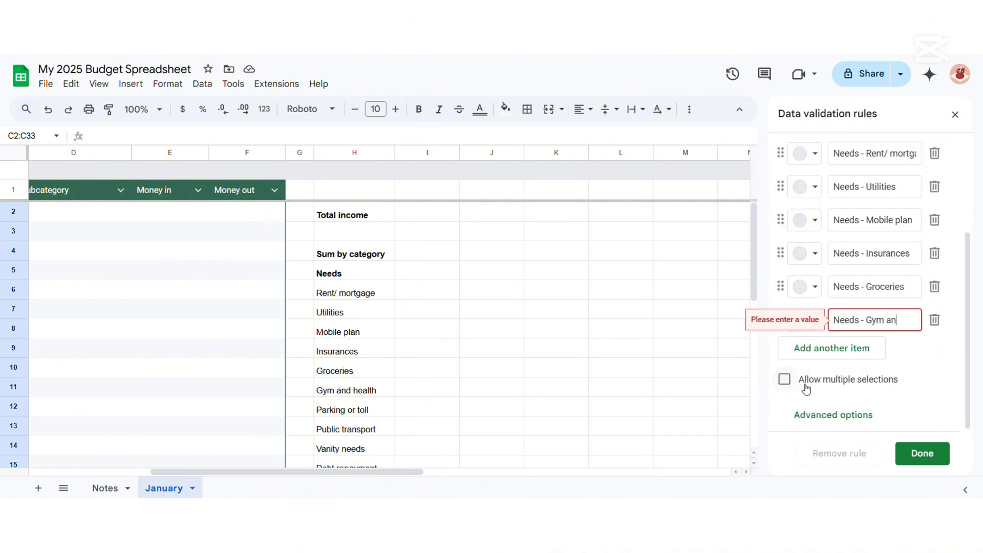
{"action": "key", "text": "Return"}
{"action": "type", "text": "Needs - Parking or toll"}
{"action": "key", "text": "Return"}
{"action": "type", "text": "Needs - Public transport Needs - Vanity needs"}
{"action": "scroll", "coordinate": [588, 339], "scroll_direction": "down", "scroll_amount": 3}
Add options for "Needs - Debt repayment", every Wants category from Eating out to Misc, "Savings - To savings account" and "Savings - To rainy day fund".
{"action": "type", "text": "Needs - Debt repayment Wants - Eating out Wants - Coffee or drinks Wants - Entertainment Wants -"}
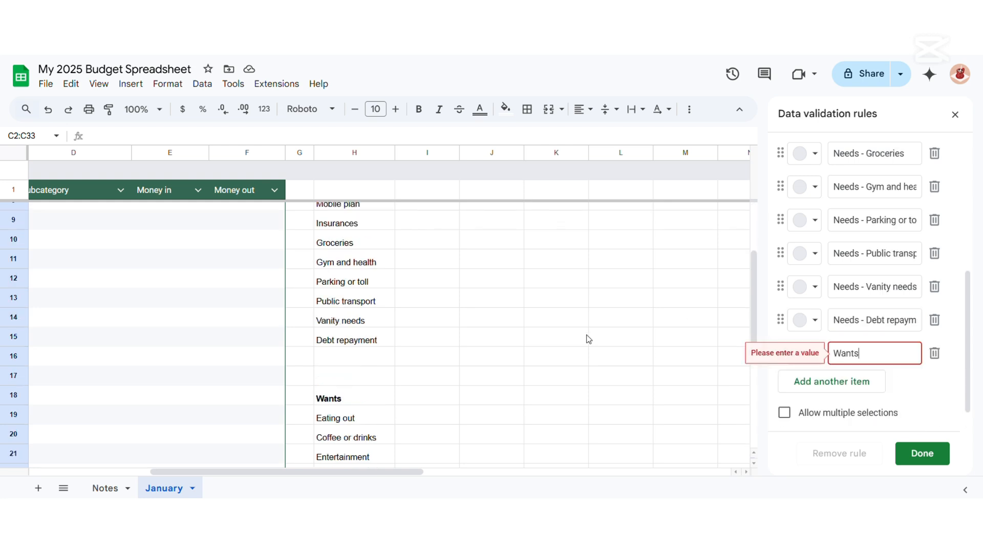
{"action": "scroll", "coordinate": [559, 402], "scroll_direction": "down", "scroll_amount": 5}
{"action": "type", "text": "Vanity Wants - Gifts Wants - Self-improvement Wants - Misc Savings - To savings account Savings - To rainy day fund"}
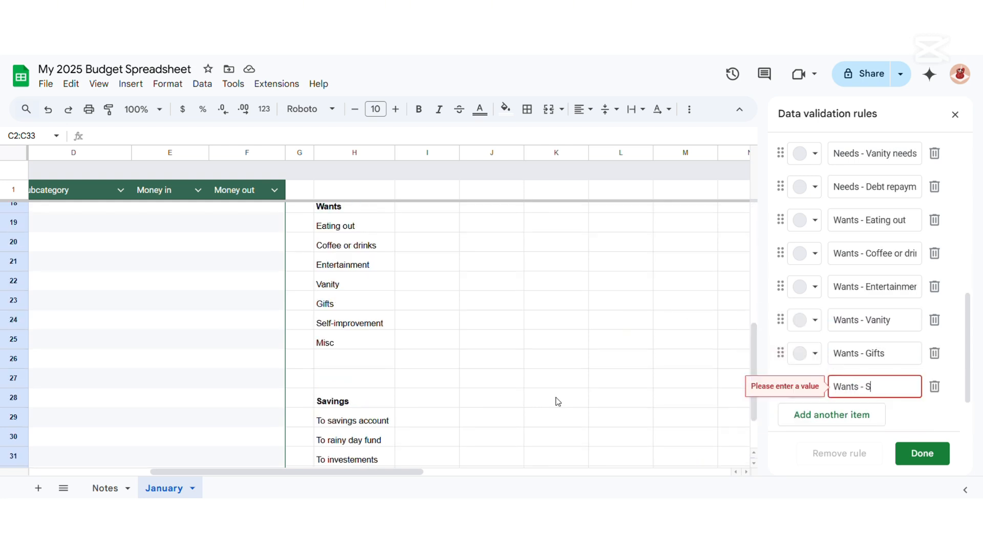
Add the dropdown options "Savings - To investements" and "Savings - To sinking funds".
{"action": "scroll", "coordinate": [556, 400], "scroll_direction": "down", "scroll_amount": 3}
{"action": "type", "text": "Savings - To investements"}
{"action": "key", "text": "Return"}
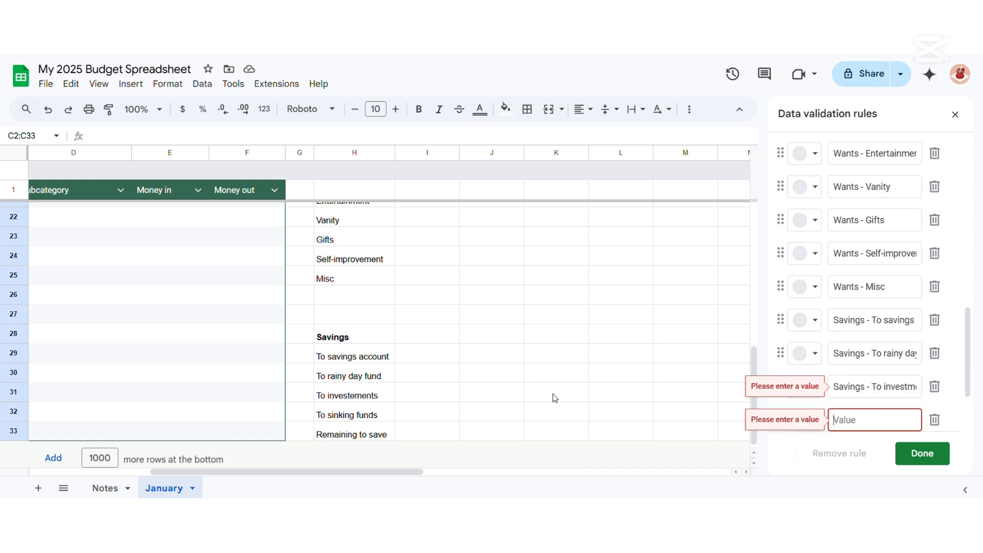
{"action": "type", "text": "Savings - To sinking funds"}
{"action": "key", "text": "Return"}
{"action": "type", "text": "Sa"}
Color the "Income" and "Needs - Rent/ mortgage" dropdown options light blue.
{"action": "scroll", "coordinate": [845, 287], "scroll_direction": "up", "scroll_amount": 10}
{"action": "left_click", "coordinate": [807, 264]}
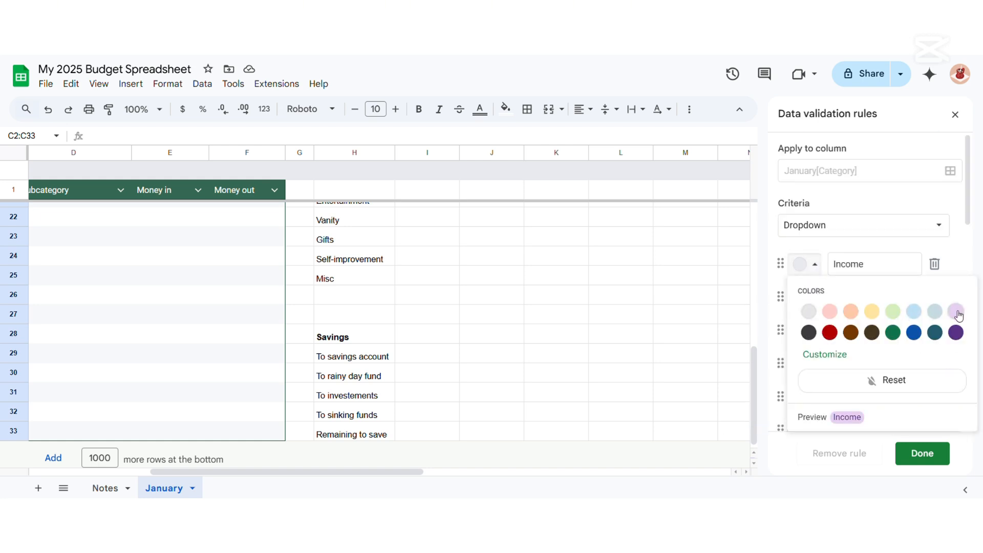
{"action": "left_click", "coordinate": [915, 312]}
{"action": "left_click", "coordinate": [807, 298]}
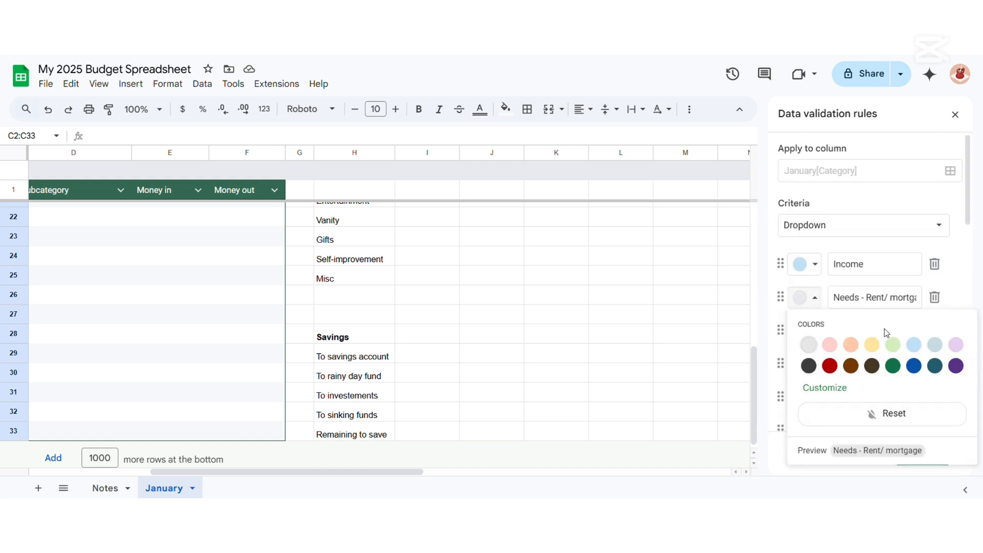
{"action": "left_click", "coordinate": [923, 347]}
Give the "Income" option a custom light green background, #c5ffd3.
{"action": "left_click", "coordinate": [806, 264]}
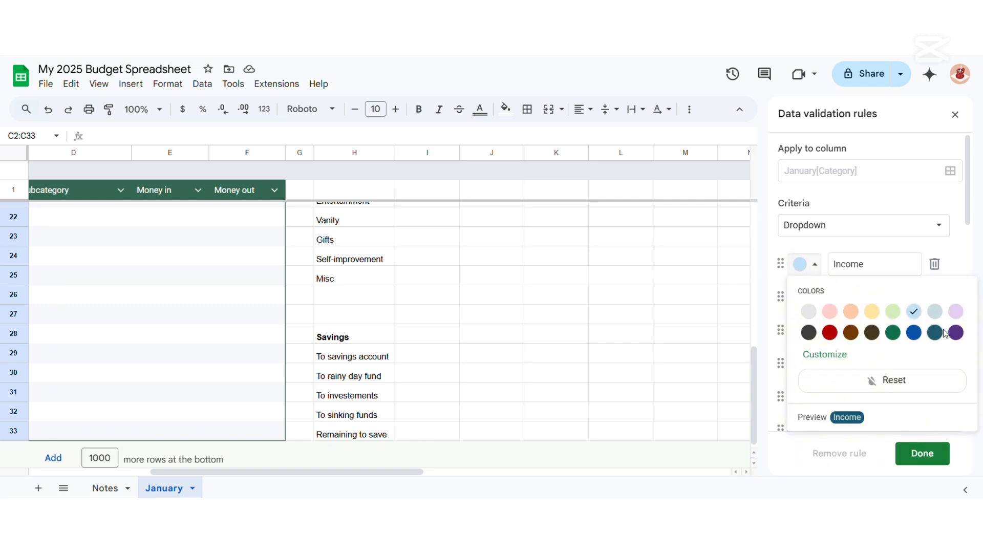
{"action": "left_click", "coordinate": [825, 355]}
{"action": "left_click_drag", "start_coordinate": [698, 352], "coordinate": [671, 276]}
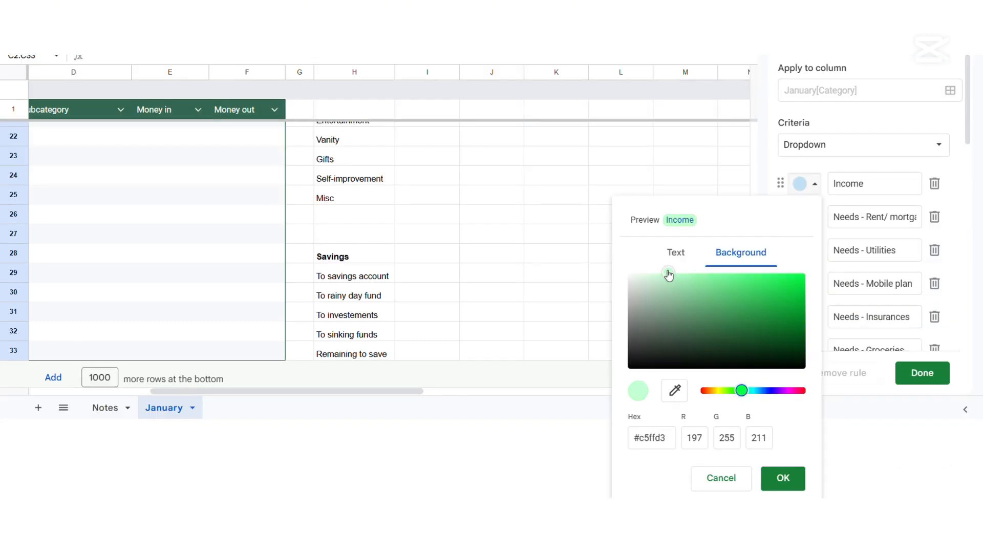
{"action": "left_click", "coordinate": [781, 477]}
Color the remaining Needs options, from Utilities to Debt repayment, light blue.
{"action": "left_click", "coordinate": [808, 331]}
{"action": "left_click", "coordinate": [914, 378]}
{"action": "left_click", "coordinate": [808, 362]}
{"action": "left_click", "coordinate": [911, 264]}
{"action": "scroll", "coordinate": [870, 308], "scroll_direction": "down", "scroll_amount": 3}
{"action": "left_click", "coordinate": [807, 364]}
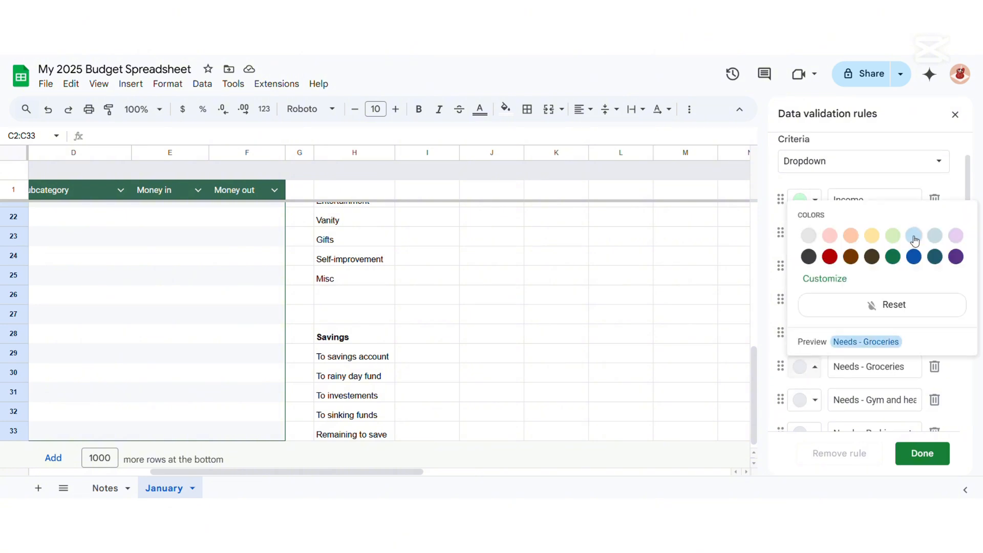
{"action": "left_click", "coordinate": [911, 235]}
{"action": "scroll", "coordinate": [870, 307], "scroll_direction": "down", "scroll_amount": 2}
{"action": "left_click", "coordinate": [808, 305]}
{"action": "left_click", "coordinate": [914, 353]}
{"action": "scroll", "coordinate": [830, 307], "scroll_direction": "down", "scroll_amount": 3}
{"action": "left_click", "coordinate": [808, 277]}
{"action": "left_click", "coordinate": [914, 323]}
{"action": "scroll", "coordinate": [870, 307], "scroll_direction": "down", "scroll_amount": 1}
Color all Wants options, from Eating out to Misc, light yellow.
{"action": "left_click", "coordinate": [808, 310]}
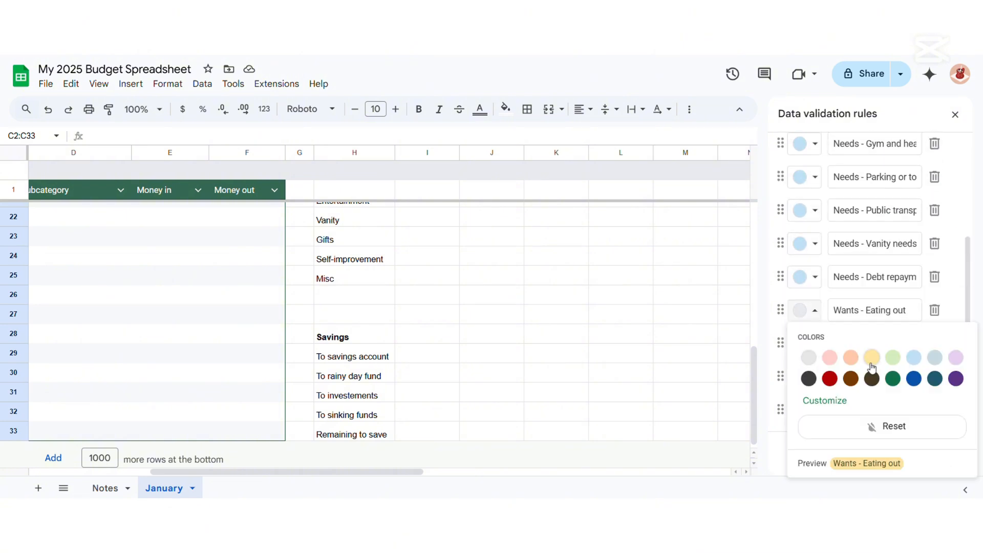
{"action": "left_click", "coordinate": [873, 354]}
{"action": "scroll", "coordinate": [814, 295], "scroll_direction": "down", "scroll_amount": 1}
{"action": "left_click", "coordinate": [808, 279]}
{"action": "left_click", "coordinate": [807, 312]}
{"action": "left_click", "coordinate": [808, 345]}
{"action": "left_click", "coordinate": [808, 312]}
{"action": "left_click", "coordinate": [808, 344]}
{"action": "left_click", "coordinate": [808, 378]}
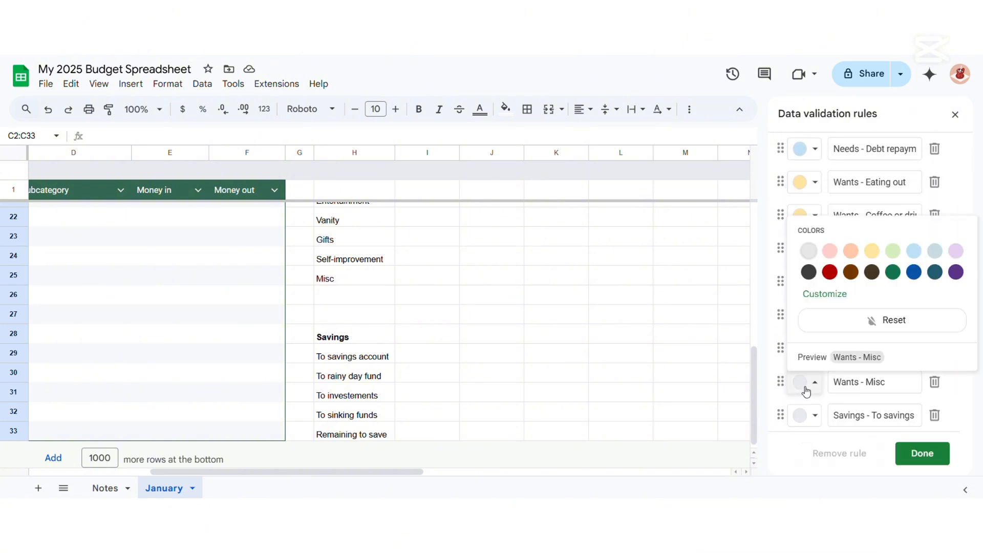
{"action": "left_click", "coordinate": [872, 250]}
Color the four Savings options light green and save the Category dropdown rule.
{"action": "left_click", "coordinate": [808, 351]}
{"action": "left_click", "coordinate": [893, 220]}
{"action": "left_click", "coordinate": [814, 322]}
{"action": "left_click", "coordinate": [893, 369]}
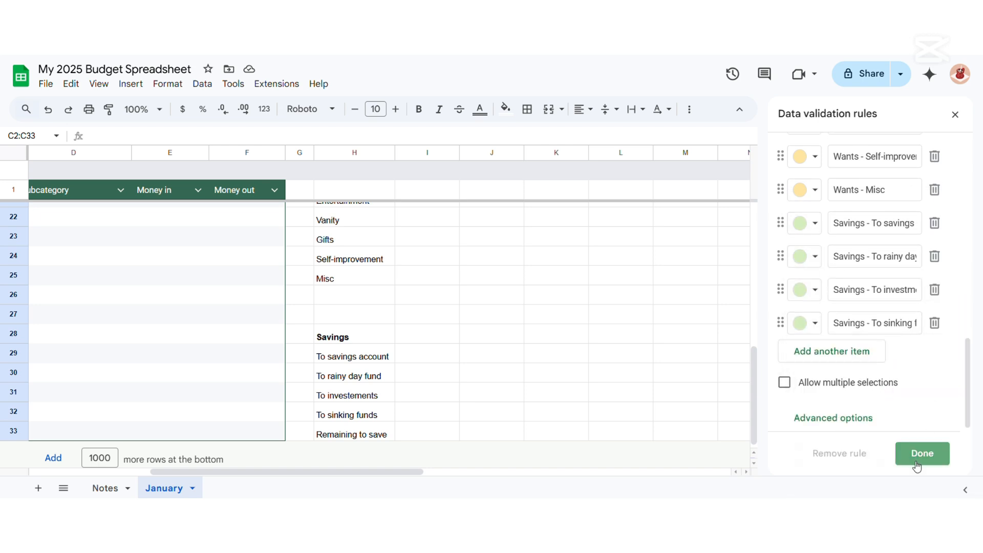
{"action": "left_click", "coordinate": [922, 453]}
Look through the colored options in the Category dropdown of cell C2.
{"action": "scroll", "coordinate": [512, 451], "scroll_direction": "left", "scroll_amount": 4}
{"action": "scroll", "coordinate": [420, 456], "scroll_direction": "left", "scroll_amount": 2}
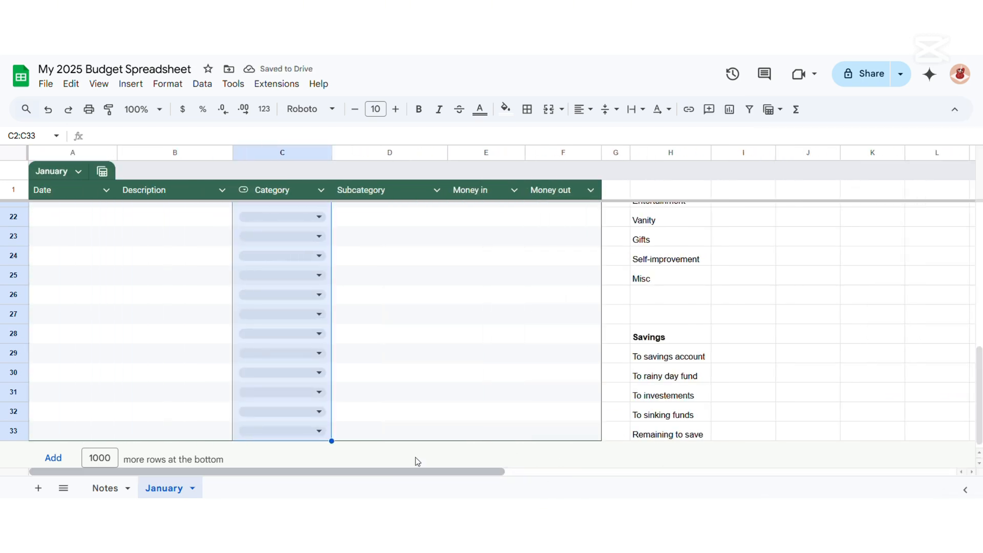
{"action": "scroll", "coordinate": [223, 287], "scroll_direction": "up", "scroll_amount": 5}
{"action": "scroll", "coordinate": [223, 288], "scroll_direction": "up", "scroll_amount": 2}
{"action": "left_click", "coordinate": [286, 210]}
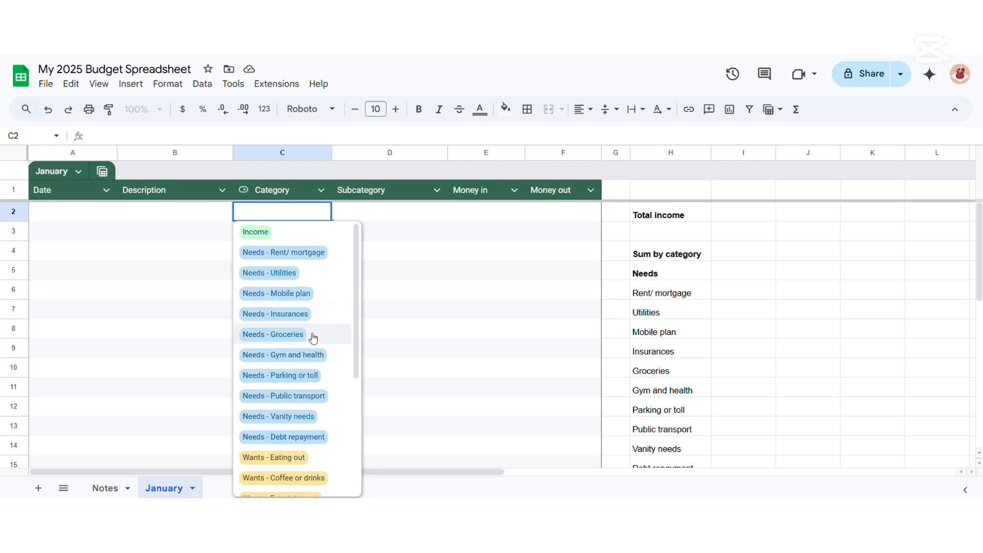
{"action": "scroll", "coordinate": [314, 345], "scroll_direction": "down", "scroll_amount": 4}
{"action": "scroll", "coordinate": [315, 358], "scroll_direction": "down", "scroll_amount": 1}
{"action": "left_click", "coordinate": [395, 349]}
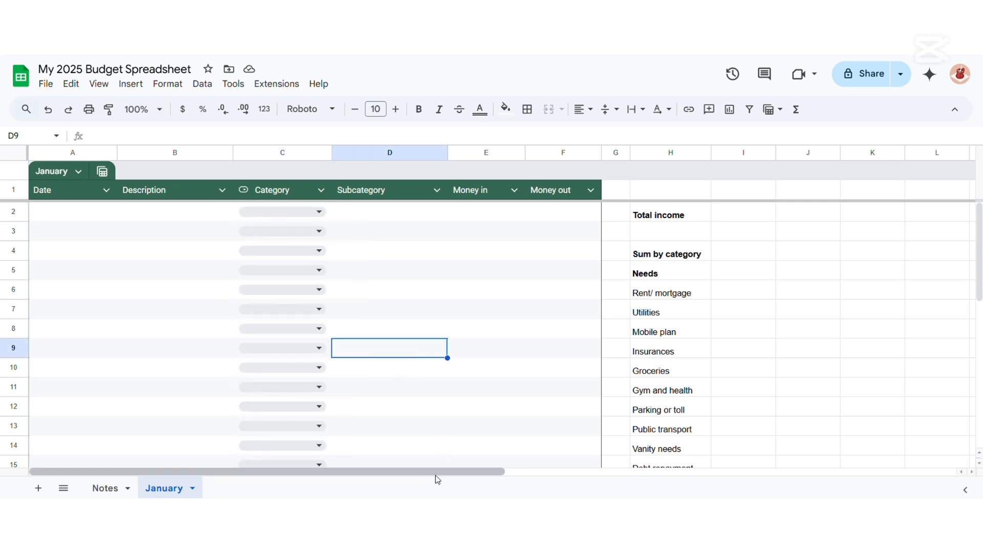
Enter the heading "Total" in I5, beside the Needs heading.
{"action": "left_click_drag", "start_coordinate": [437, 472], "coordinate": [458, 482]}
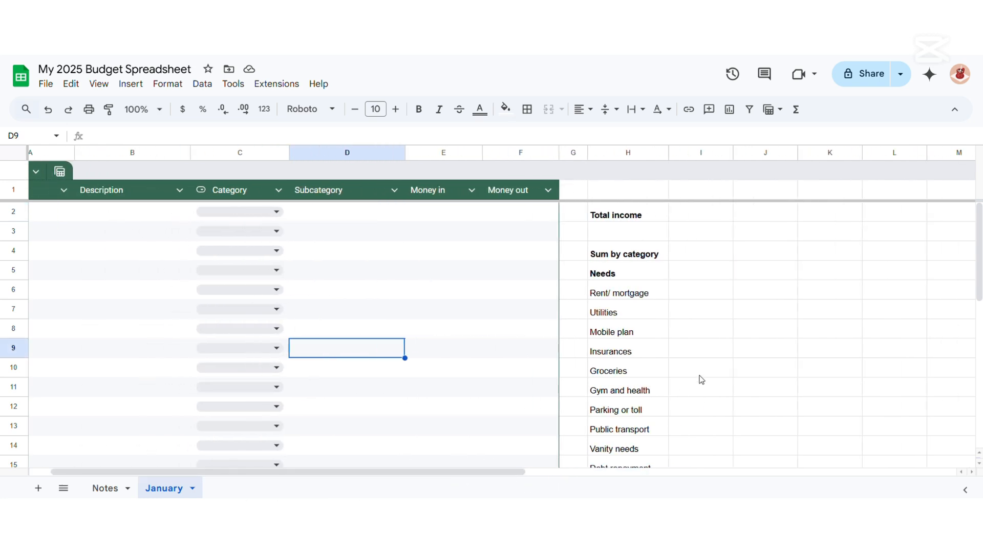
{"action": "scroll", "coordinate": [702, 379], "scroll_direction": "down", "scroll_amount": 3}
{"action": "scroll", "coordinate": [686, 287], "scroll_direction": "up", "scroll_amount": 4}
{"action": "left_click", "coordinate": [698, 274]}
{"action": "left_click", "coordinate": [701, 293]}
{"action": "left_click", "coordinate": [704, 279]}
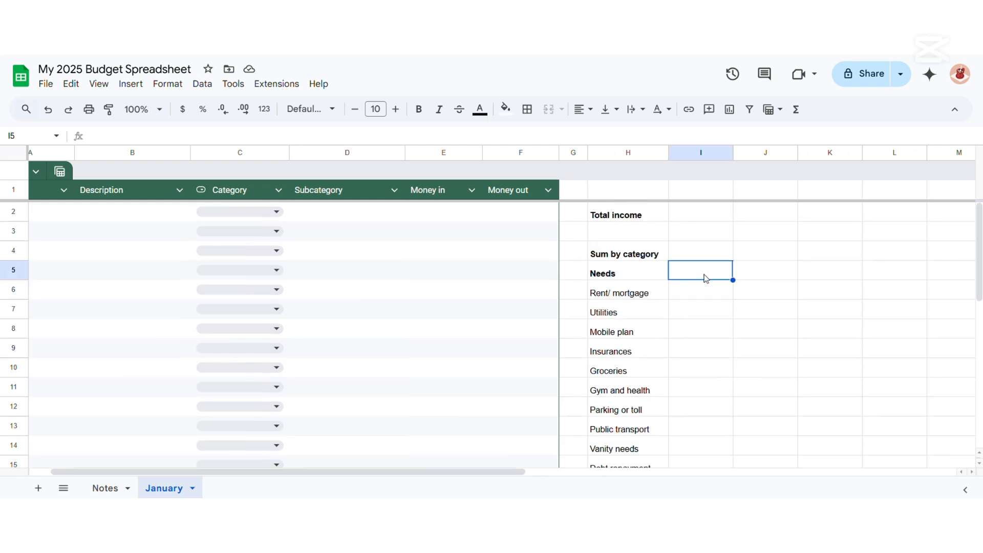
{"action": "type", "text": "Total"}
{"action": "key", "text": "Return"}
{"action": "key", "text": "Down"}
Enter the formula =SUMIF(C:C, "Needs - Rent/ mortgage", F:F) in I6 to total the rent expenses.
{"action": "type", "text": "="}
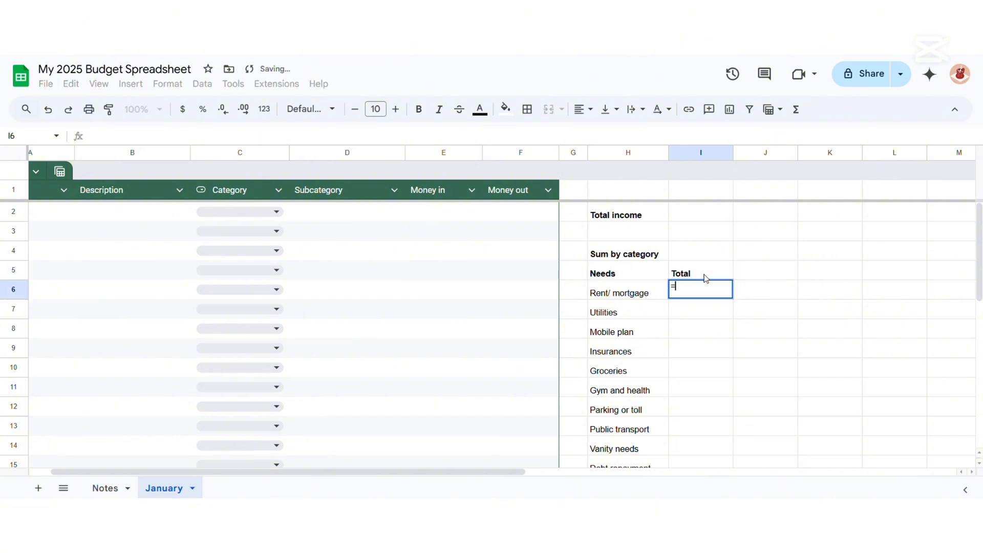
{"action": "type", "text": "SUMIF("}
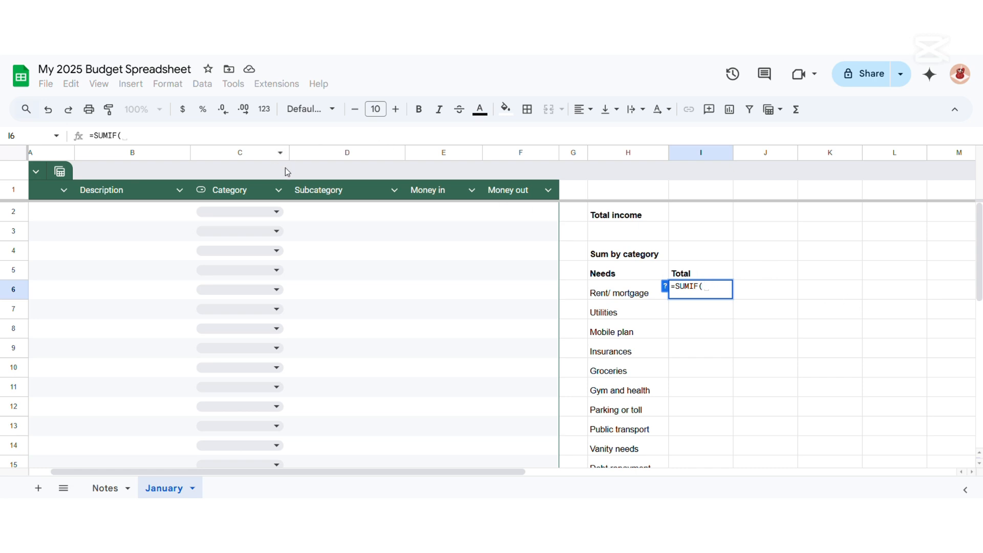
{"action": "type", "text": "C"}
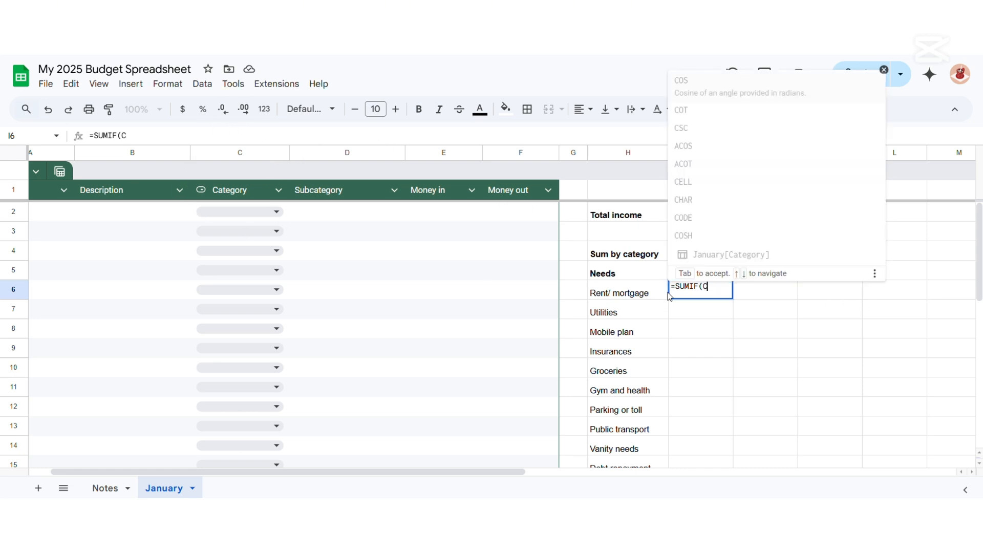
{"action": "type", "text": ":C, \"Needs - Rent/ mortgage"}
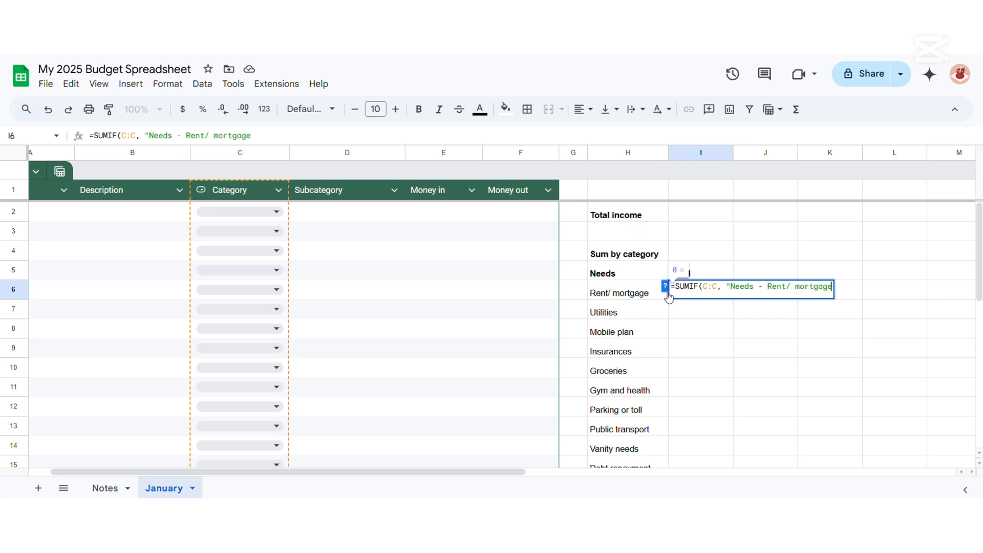
{"action": "type", "text": "\", "}
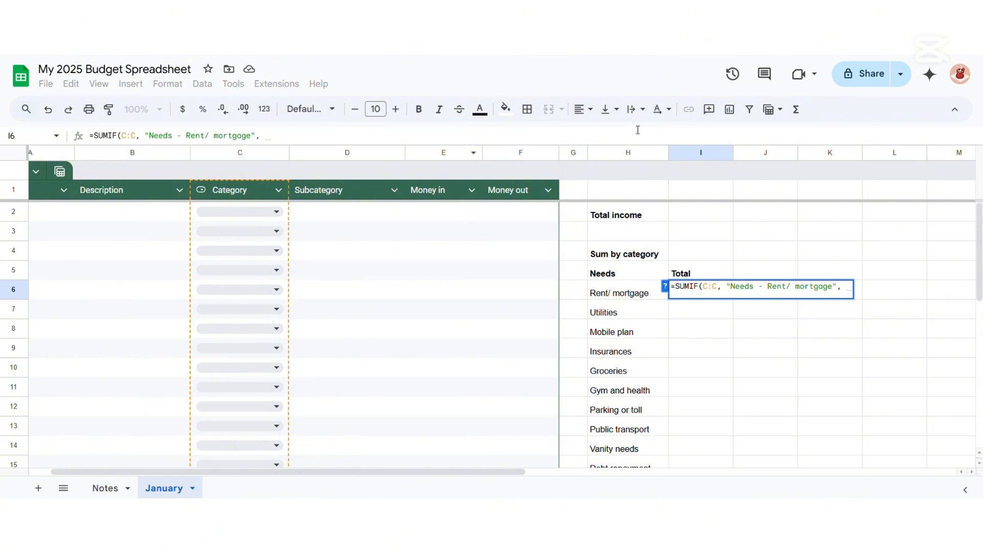
{"action": "type", "text": "F:F"}
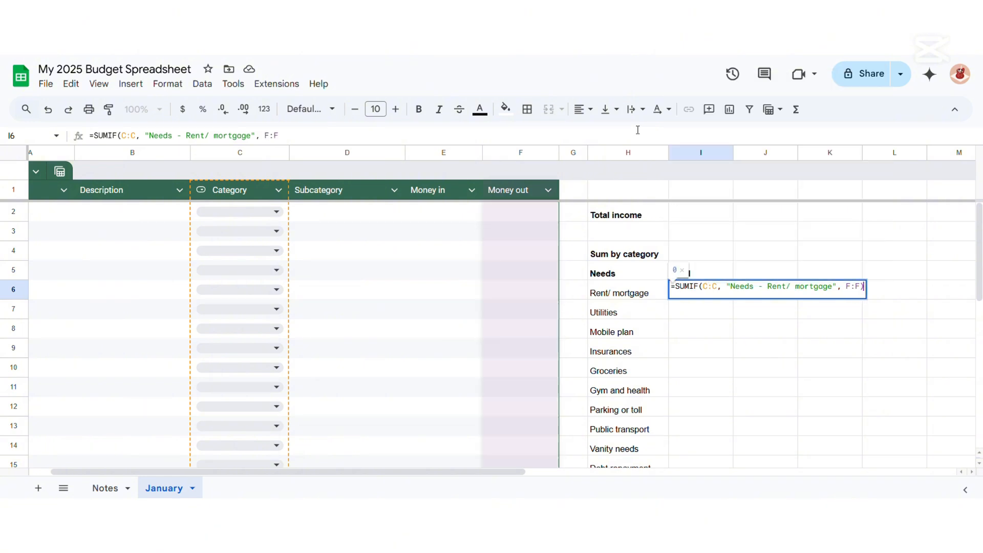
{"action": "key", "text": "Return"}
Enter a test transaction in row 2: date 1/1, description "Paid rent", category "Needs - Rent/ mortgage", Money out 100.
{"action": "scroll", "coordinate": [67, 222], "scroll_direction": "left", "scroll_amount": 2}
{"action": "left_click", "coordinate": [66, 217]}
{"action": "type", "text": "1/1"}
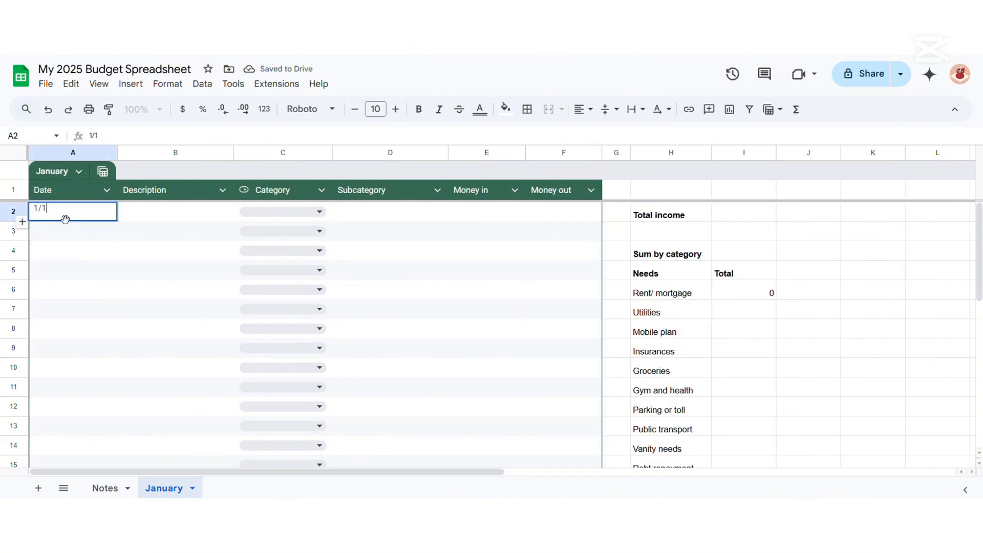
{"action": "key", "text": "Tab"}
{"action": "type", "text": "Paid rent"}
{"action": "key", "text": "Return"}
{"action": "left_click", "coordinate": [318, 212]}
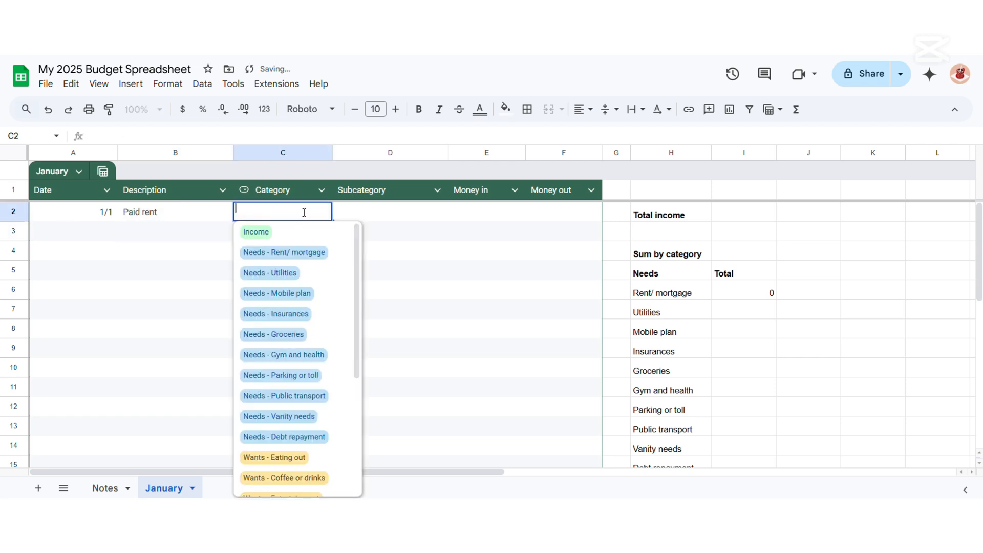
{"action": "left_click", "coordinate": [320, 252]}
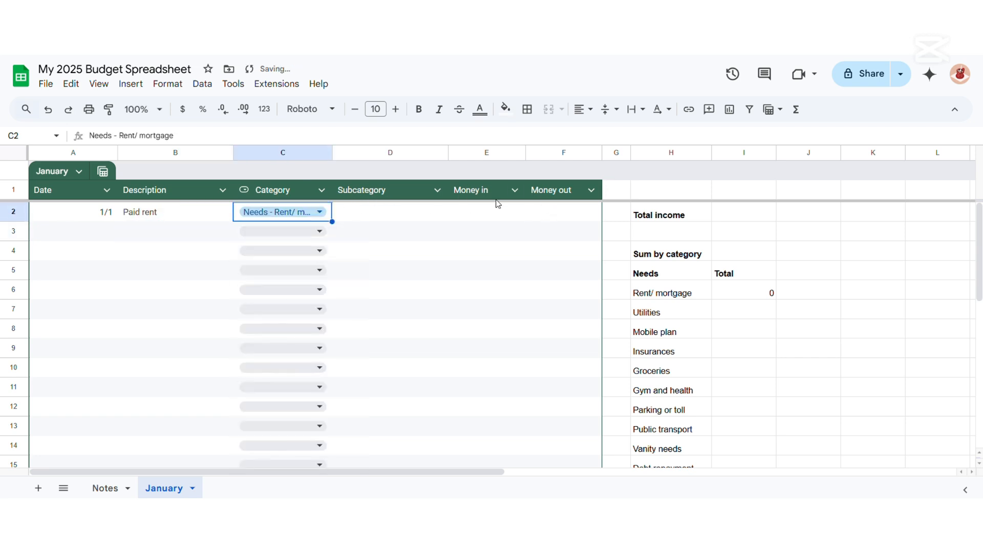
{"action": "left_click", "coordinate": [563, 213]}
{"action": "type", "text": "100"}
{"action": "key", "text": "Return"}
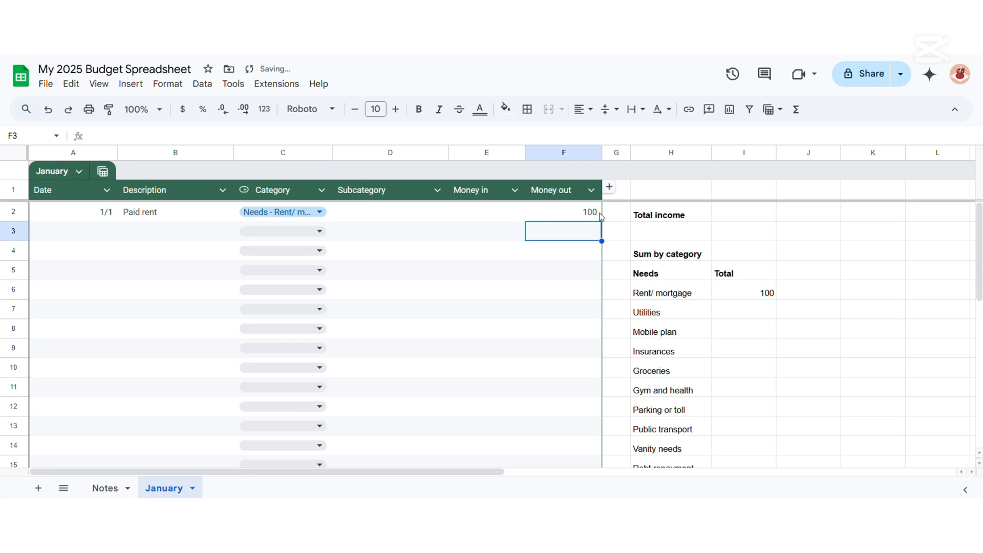
Enter a second test transaction in row 9: date 7/1, "Paid rent", category "Needs - Rent/ mortgage", Money out 100.
{"action": "left_click", "coordinate": [82, 349]}
{"action": "type", "text": "7/1"}
{"action": "key", "text": "Return"}
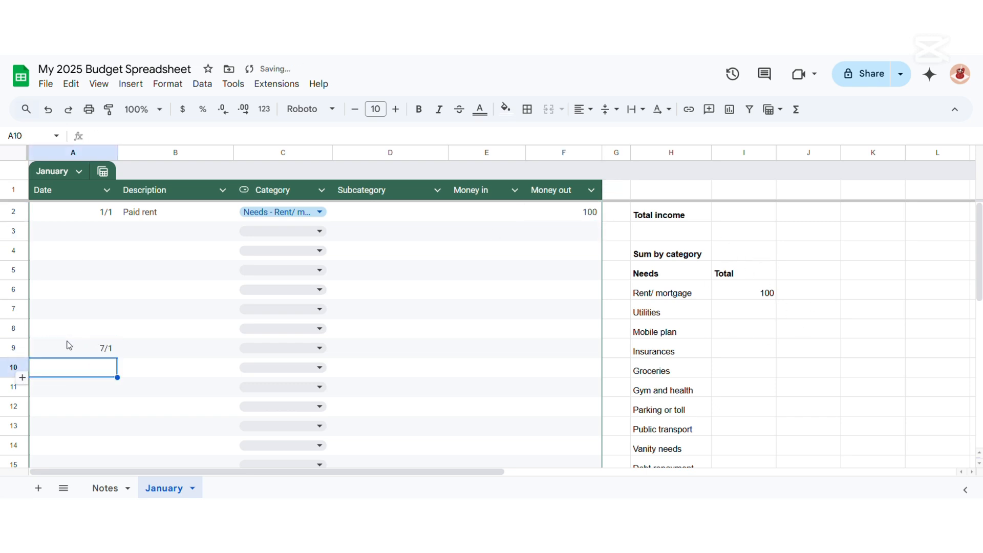
{"action": "key", "text": "Up"}
{"action": "key", "text": "Right"}
{"action": "type", "text": "P"}
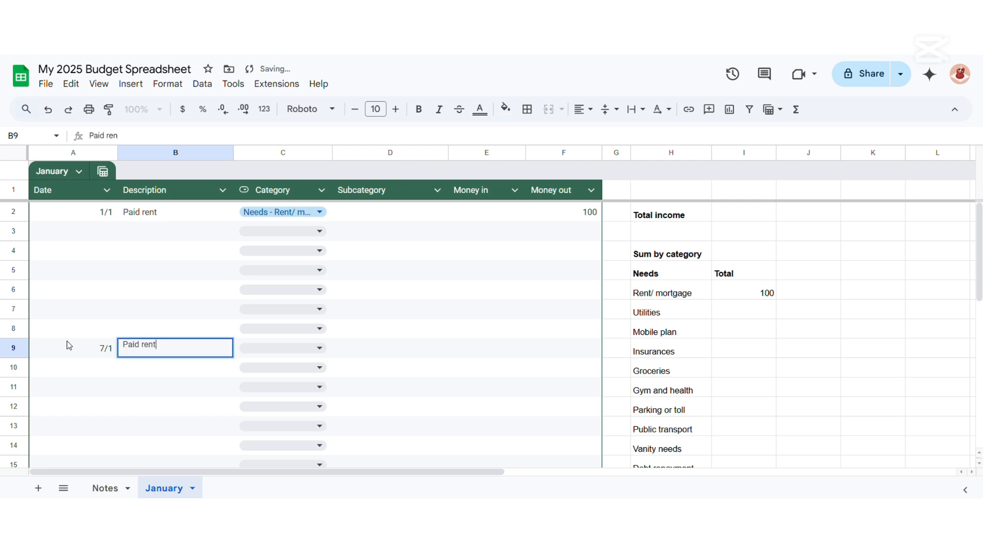
{"action": "key", "text": "Return"}
{"action": "left_click", "coordinate": [281, 352]}
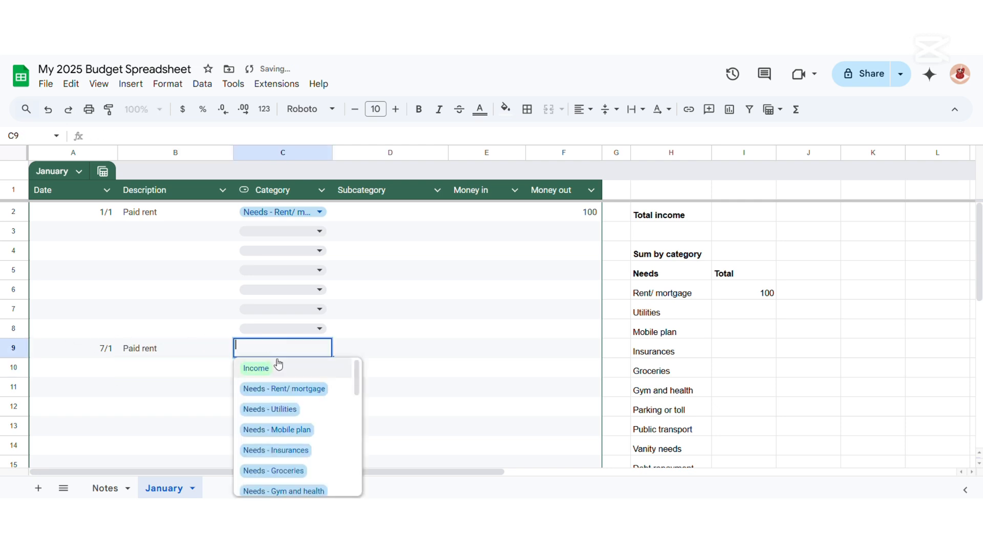
{"action": "left_click", "coordinate": [297, 392]}
{"action": "left_click", "coordinate": [584, 353]}
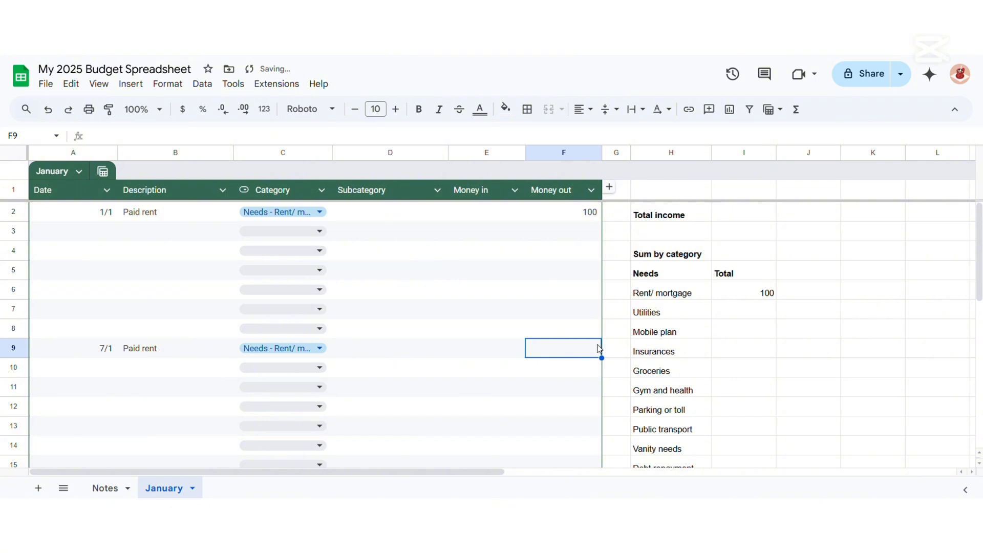
{"action": "type", "text": "100"}
{"action": "key", "text": "Return"}
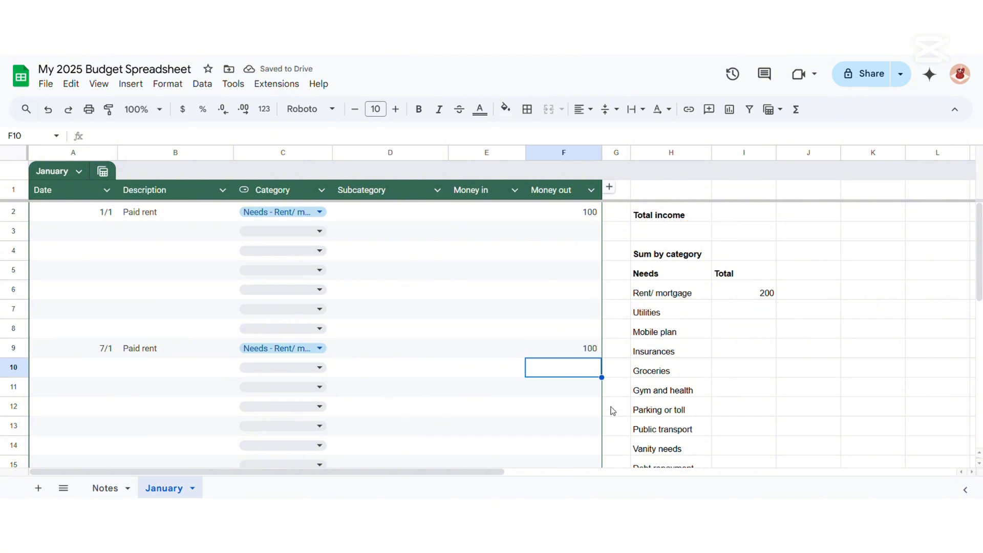
Undo both test rent transactions in the January table.
{"action": "key", "text": "ctrl+z"}
{"action": "key", "text": "ctrl+z"}
{"action": "key", "text": "ctrl+z"}
{"action": "key", "text": "ctrl+z"}
{"action": "key", "text": "ctrl+z"}
{"action": "key", "text": "ctrl+z"}
{"action": "key", "text": "ctrl+z"}
{"action": "key", "text": "ctrl+z"}
Copy the SUMIF formula from I6 down through I15 for the other Needs categories and select the copy in I7.
{"action": "scroll", "coordinate": [720, 307], "scroll_direction": "down", "scroll_amount": 1}
{"action": "left_click", "coordinate": [768, 229]}
{"action": "left_click_drag", "start_coordinate": [777, 236], "coordinate": [785, 403]}
{"action": "left_click", "coordinate": [751, 251]}
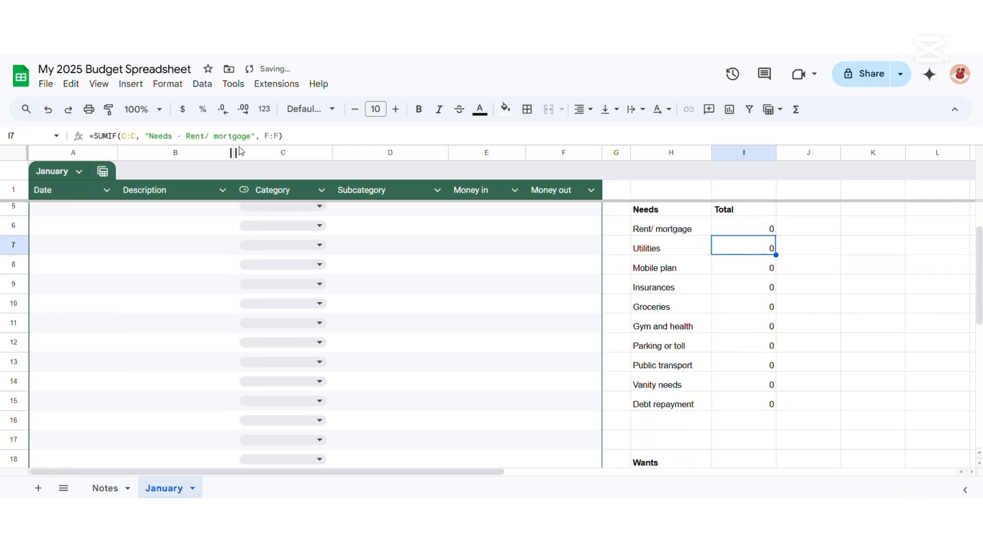
Change the SUMIF criteria in I7 to I9 to "Needs - Utilities", "Needs - Mobile plan" and "Needs - Insurances".
{"action": "left_click_drag", "start_coordinate": [188, 136], "coordinate": [262, 140]}
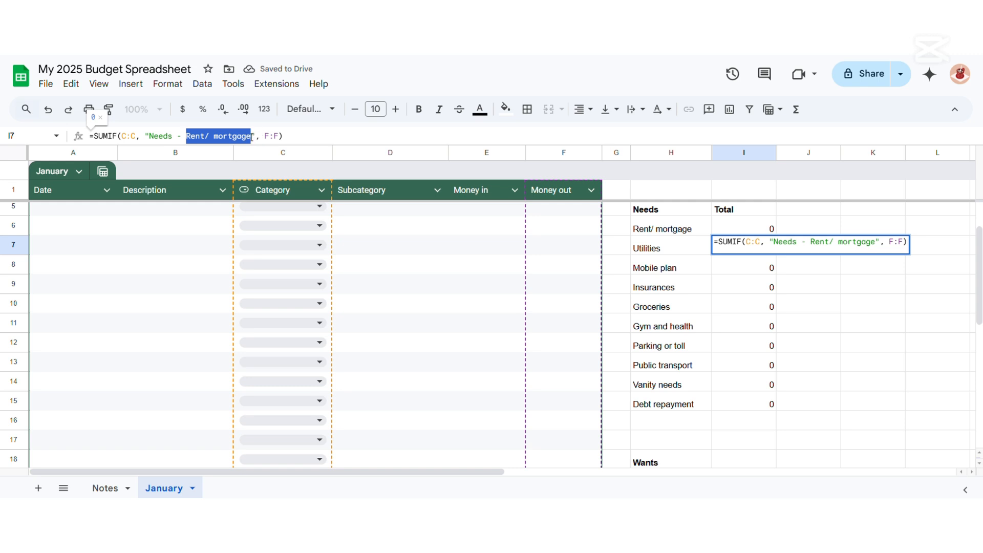
{"action": "type", "text": "Utilities"}
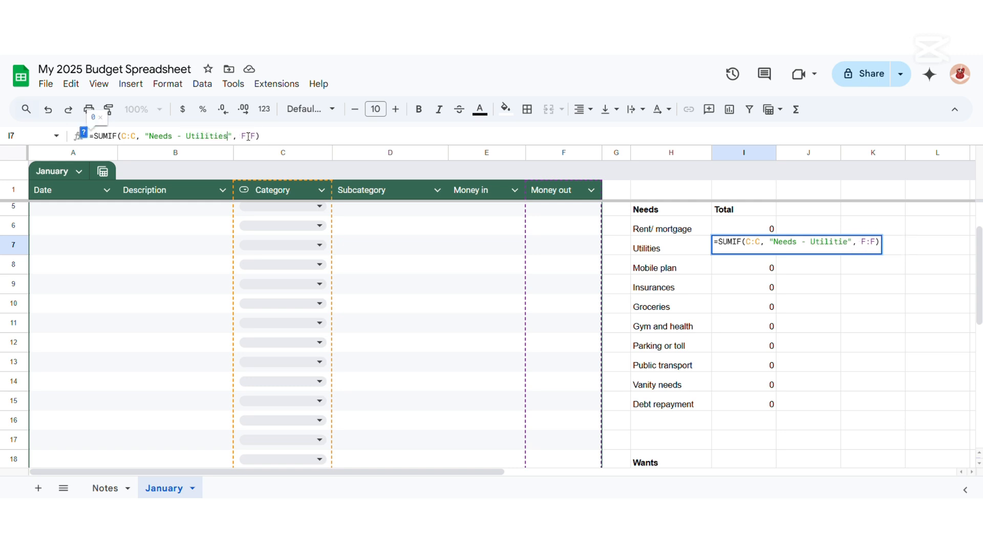
{"action": "key", "text": "Return"}
{"action": "left_click_drag", "start_coordinate": [187, 136], "coordinate": [254, 138]}
{"action": "type", "text": "Mobile plan\", F:F)"}
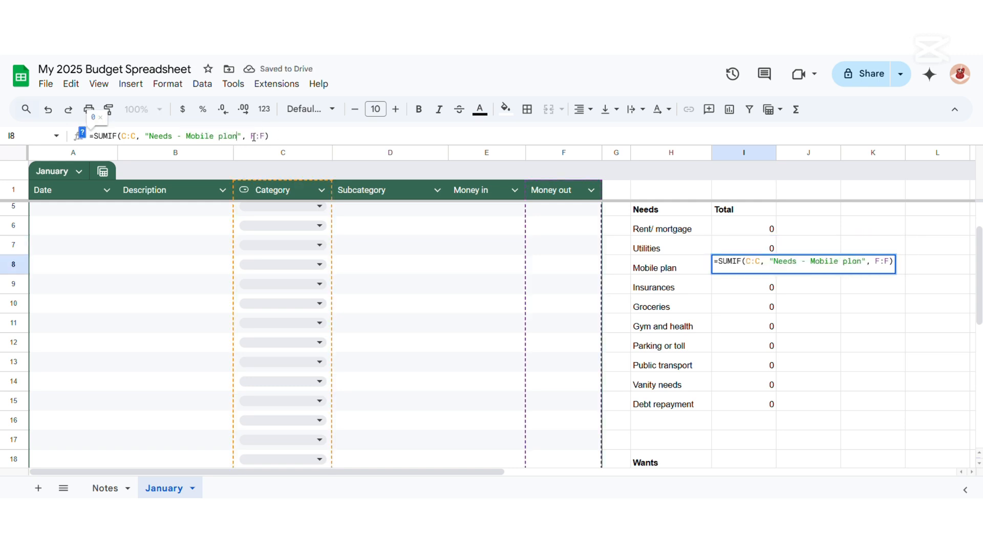
{"action": "key", "text": "Return"}
{"action": "left_click_drag", "start_coordinate": [186, 137], "coordinate": [255, 138]}
{"action": "type", "text": "Insurances"}
{"action": "key", "text": "Return"}
Change the SUMIF criteria in I10 to I12 to "Needs - Groceries", "Needs - Gym and health" and "Needs - Parking or toll".
{"action": "left_click_drag", "start_coordinate": [187, 136], "coordinate": [255, 138]}
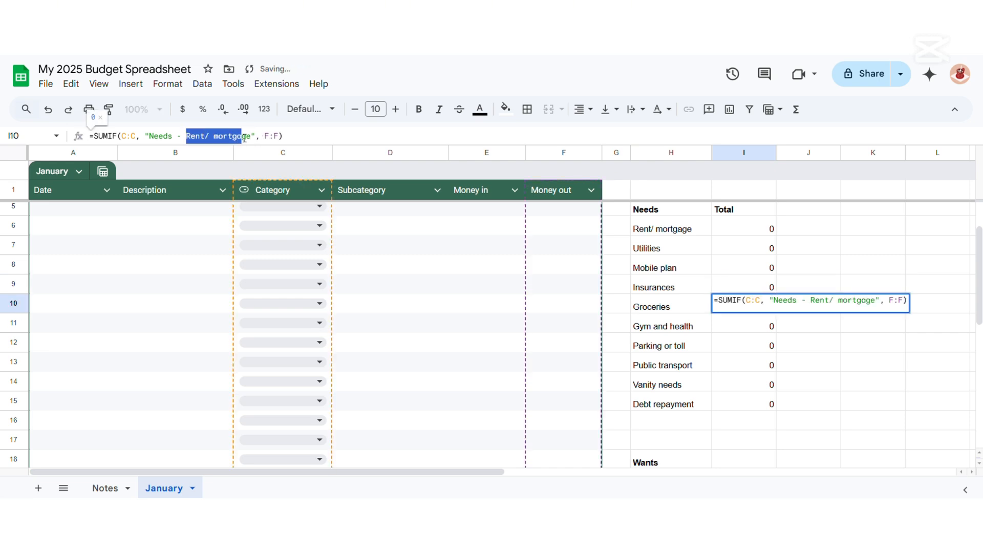
{"action": "type", "text": "Groceries"}
{"action": "key", "text": "Return"}
{"action": "left_click_drag", "start_coordinate": [186, 136], "coordinate": [250, 142]}
{"action": "type", "text": "Gym and health"}
{"action": "key", "text": "Return"}
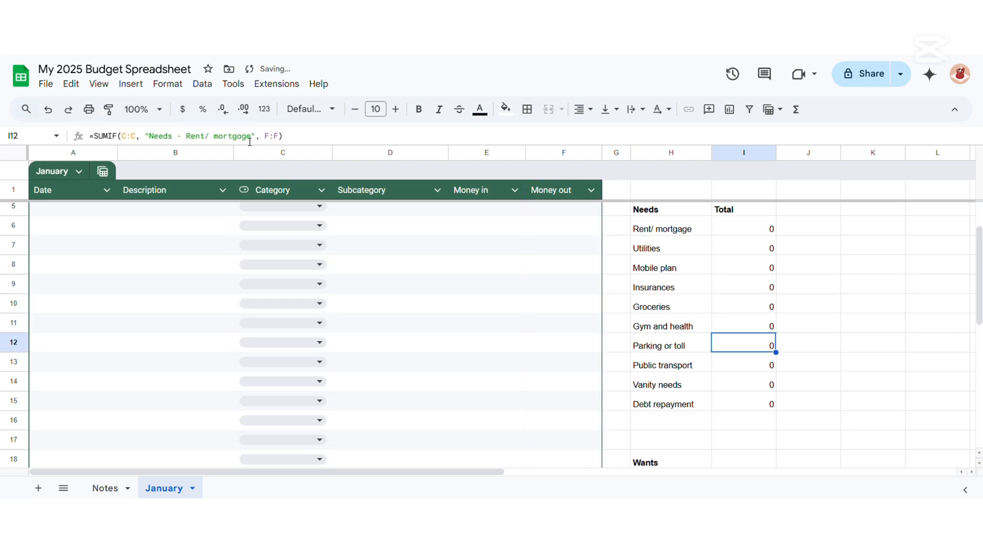
{"action": "left_click_drag", "start_coordinate": [186, 137], "coordinate": [254, 139]}
{"action": "type", "text": "Parking or toll"}
{"action": "key", "text": "Return"}
Change the SUMIF criteria in I13 to I15 to "Needs - Public transport", "Needs - Vanity needs" and "Needs - Debt repayment".
{"action": "left_click_drag", "start_coordinate": [185, 135], "coordinate": [255, 138]}
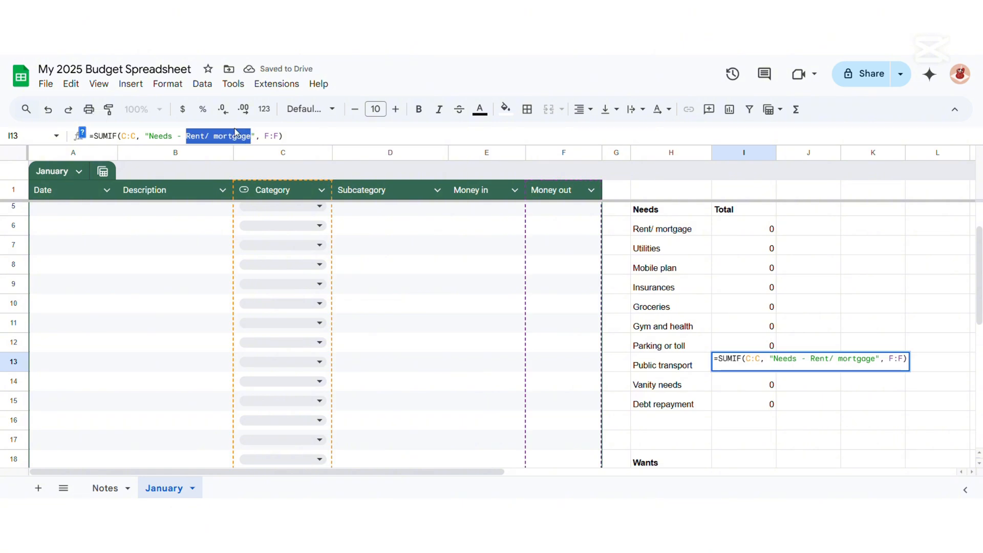
{"action": "type", "text": "Public transport"}
{"action": "key", "text": "Return"}
{"action": "left_click_drag", "start_coordinate": [186, 137], "coordinate": [254, 138]}
{"action": "type", "text": "Vanity needs"}
{"action": "key", "text": "Return"}
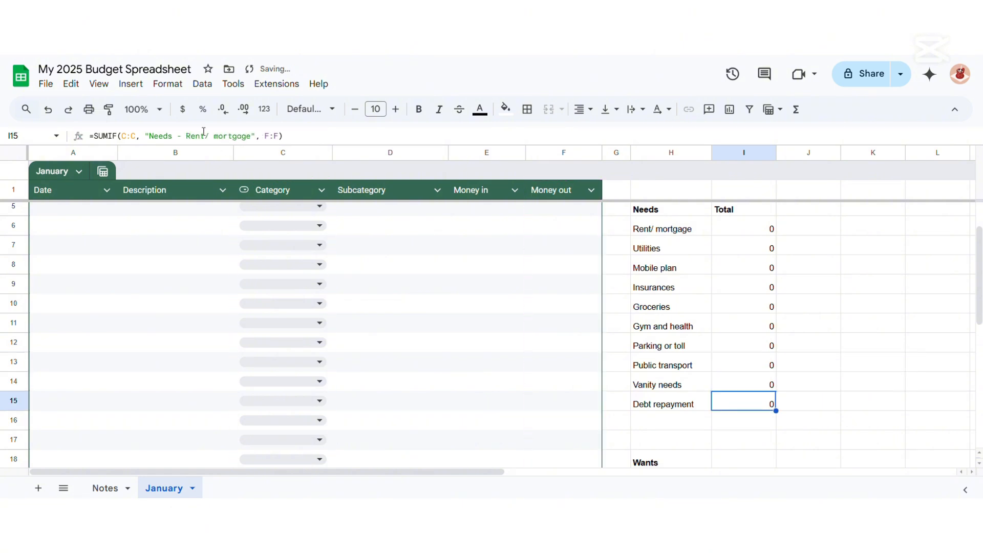
{"action": "left_click_drag", "start_coordinate": [187, 136], "coordinate": [255, 138]}
{"action": "type", "text": "Debt repayment"}
{"action": "key", "text": "Return"}
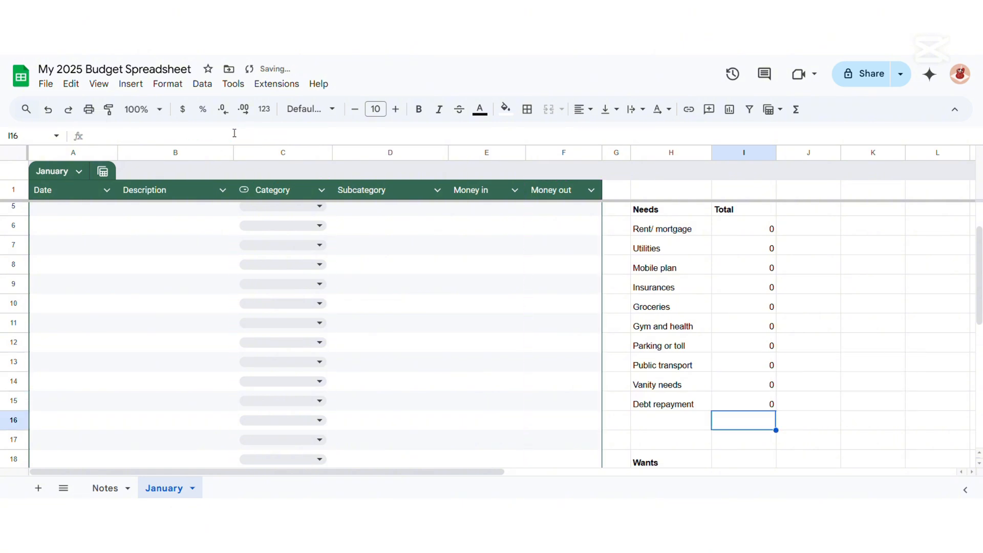
Add a "Total" label in H16 and sum the Needs amounts I6:I15 in I16.
{"action": "key", "text": "Left"}
{"action": "type", "text": "Total"}
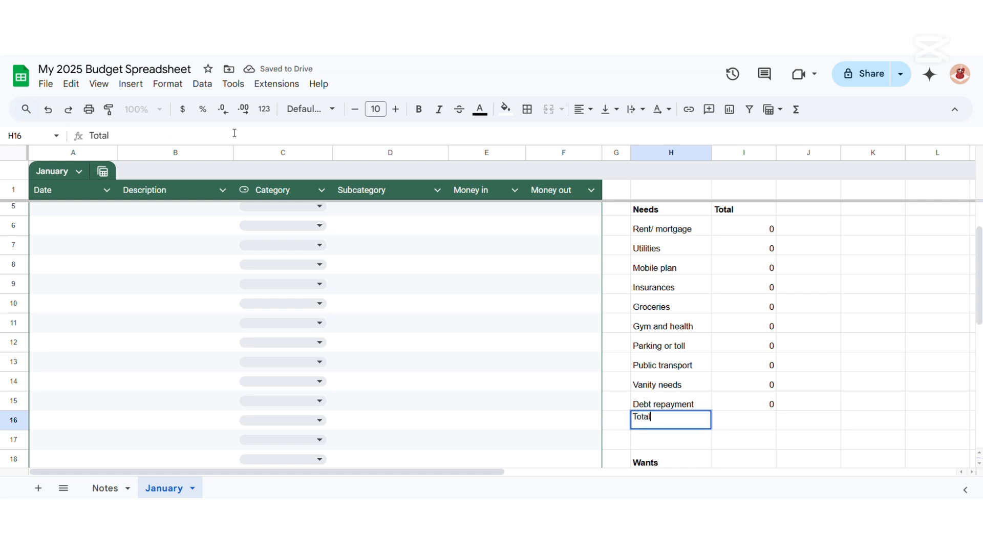
{"action": "key", "text": "Right"}
{"action": "key", "text": "Up"}
{"action": "key", "text": "Down"}
{"action": "type", "text": "=SUM("}
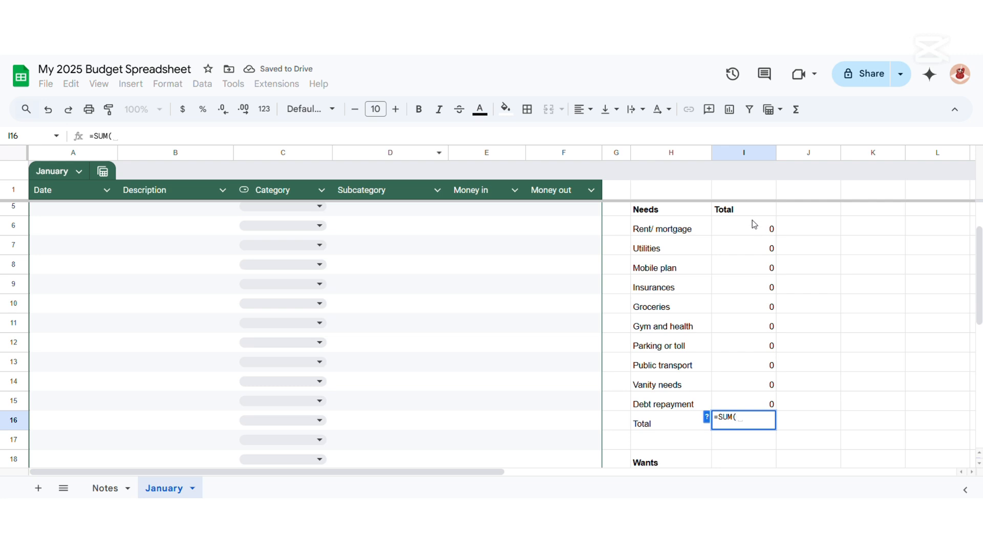
{"action": "left_click_drag", "start_coordinate": [753, 224], "coordinate": [772, 404]}
{"action": "key", "text": "Return"}
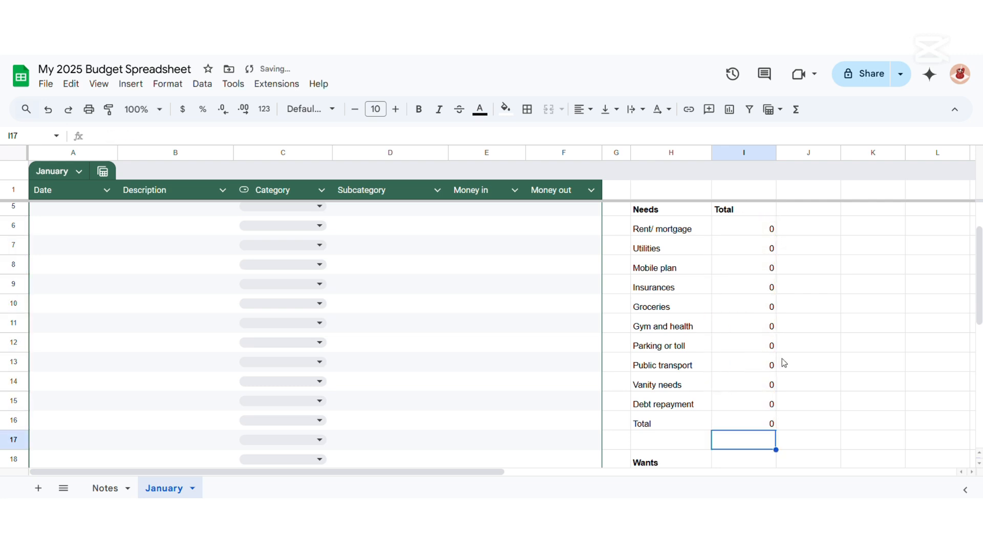
Apply top and bottom borders to the Needs total row, H16:I16.
{"action": "left_click_drag", "start_coordinate": [697, 423], "coordinate": [738, 423]}
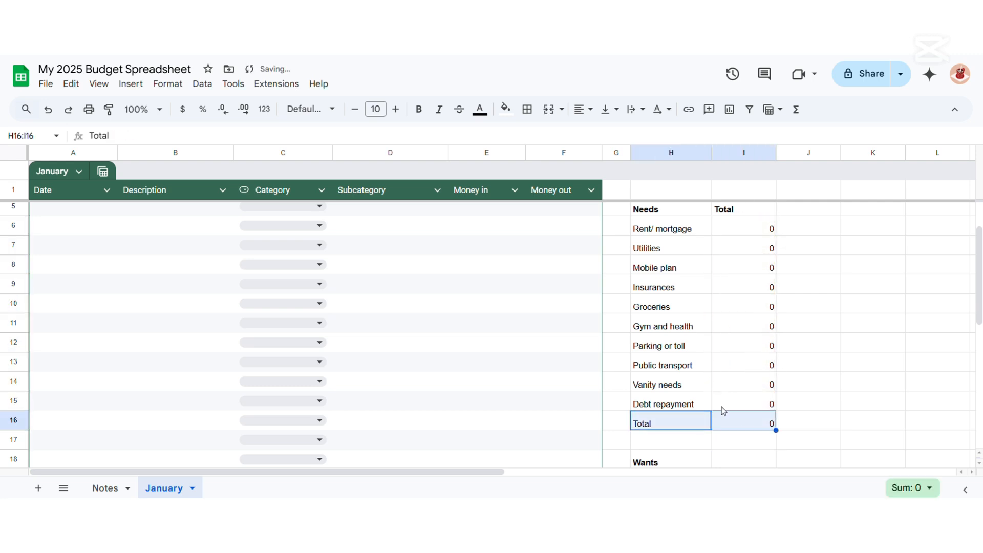
{"action": "left_click", "coordinate": [528, 109]}
{"action": "left_click", "coordinate": [598, 159]}
{"action": "left_click", "coordinate": [555, 158]}
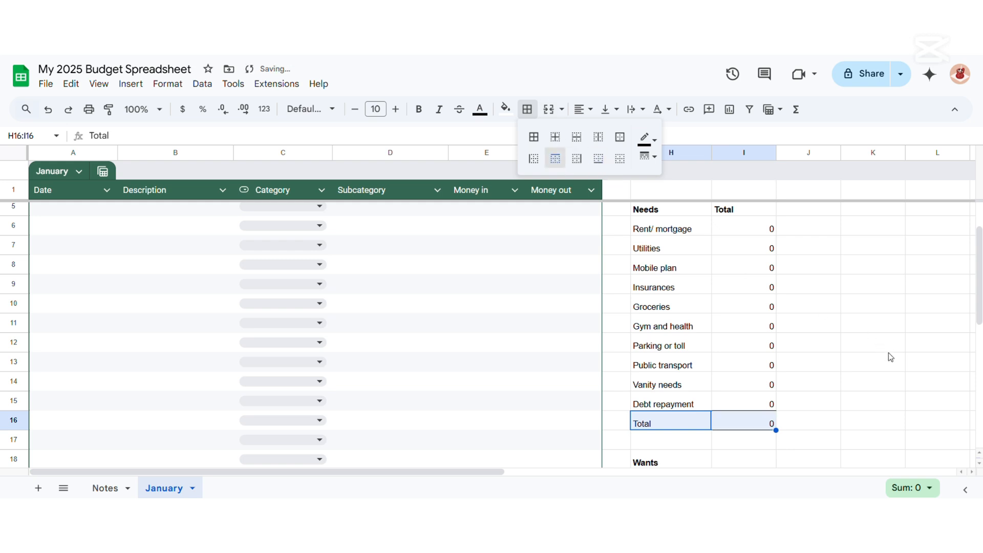
{"action": "left_click", "coordinate": [863, 361]}
Copy the Debt repayment SUMIF formula into I19 and change its criterion to "Wants - Eating out".
{"action": "left_click", "coordinate": [744, 404]}
{"action": "key", "text": "ctrl+c"}
{"action": "scroll", "coordinate": [769, 410], "scroll_direction": "down", "scroll_amount": 3}
{"action": "left_click", "coordinate": [752, 415]}
{"action": "key", "text": "ctrl+v"}
{"action": "left_click_drag", "start_coordinate": [149, 136], "coordinate": [247, 135]}
{"action": "type", "text": "Wants - Eating out"}
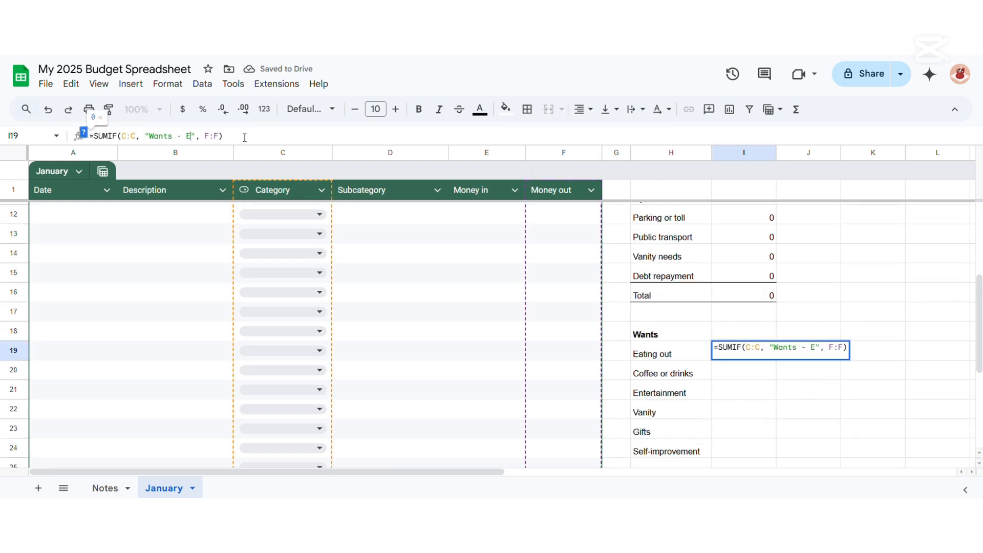
{"action": "key", "text": "Return"}
Fill the Eating out formula from I19 down through I25 for the other Wants categories.
{"action": "scroll", "coordinate": [741, 389], "scroll_direction": "down", "scroll_amount": 3}
{"action": "left_click", "coordinate": [744, 286]}
{"action": "left_click_drag", "start_coordinate": [777, 296], "coordinate": [783, 399]}
Change the SUMIF criteria in I20 to I22 to "Wants - Coffee or drinks", "Wants - Entertainment" and "Wants - Vanity".
{"action": "left_click", "coordinate": [743, 305]}
{"action": "left_click_drag", "start_coordinate": [186, 136], "coordinate": [233, 136]}
{"action": "type", "text": "Coffee or drinks"}
{"action": "key", "text": "Return"}
{"action": "type", "text": "Entertainment"}
{"action": "key", "text": "Return"}
{"action": "type", "text": "Vanity"}
{"action": "key", "text": "Return"}
Change the SUMIF criteria in I23 to I25 to "Wants - Gifts", "Wants - Self-improvement" and "Wants - Misc".
{"action": "type", "text": "Gifts"}
{"action": "key", "text": "Return"}
{"action": "type", "text": "Self-improvement"}
{"action": "key", "text": "Return"}
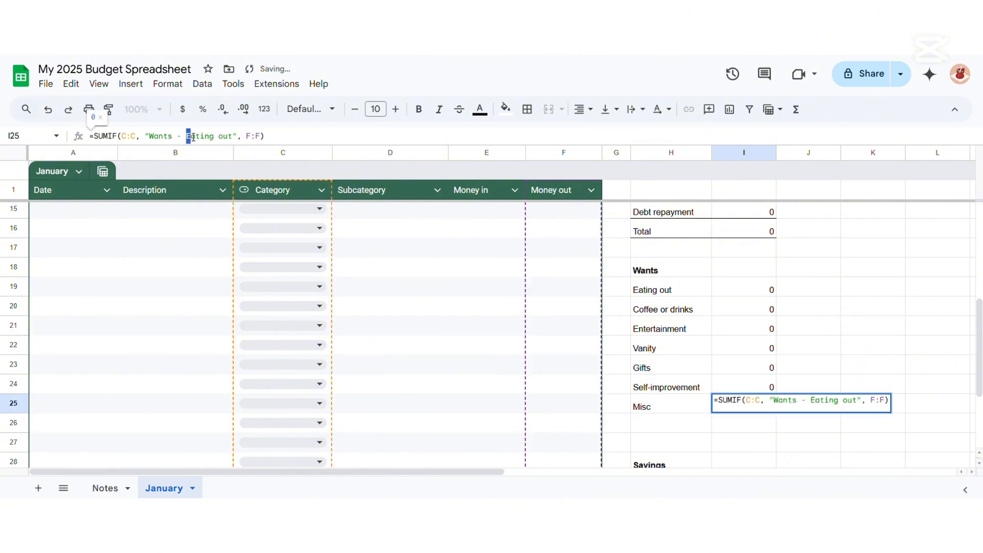
{"action": "type", "text": "Misc"}
{"action": "key", "text": "Return"}
Add a "Total" label in H26 and sum the Wants amounts I19:I25 in I26.
{"action": "left_click", "coordinate": [667, 423]}
{"action": "type", "text": "Total=SUM("}
{"action": "left_click_drag", "start_coordinate": [742, 290], "coordinate": [744, 406]}
{"action": "key", "text": "Return"}
Apply top and bottom borders to the Wants total row, H26:I26.
{"action": "scroll", "coordinate": [698, 379], "scroll_direction": "down", "scroll_amount": 3}
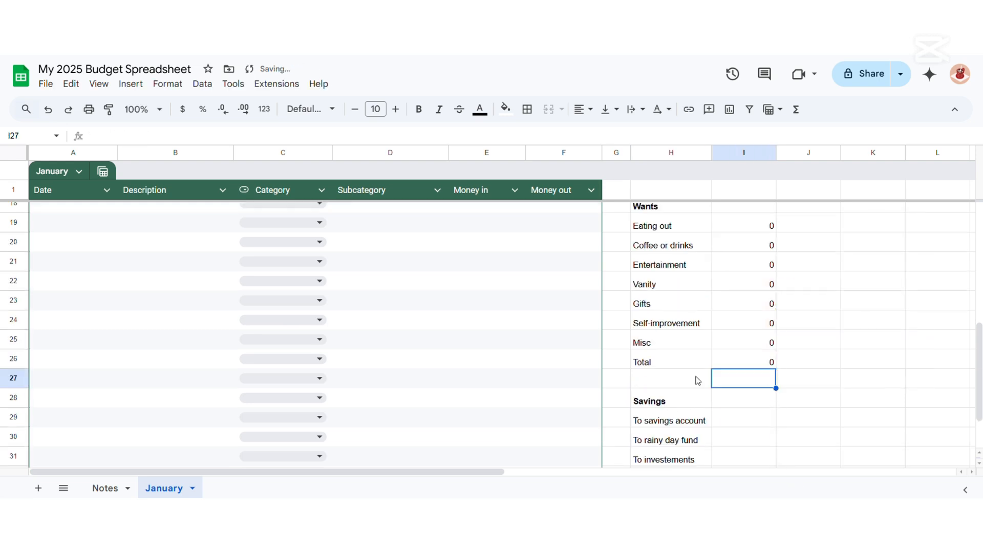
{"action": "left_click_drag", "start_coordinate": [671, 358], "coordinate": [743, 359]}
{"action": "left_click", "coordinate": [527, 109]}
{"action": "left_click", "coordinate": [555, 159]}
{"action": "left_click", "coordinate": [598, 159]}
Paste the SUMIF formula into I29 and change its criterion to "Savings - To savings account".
{"action": "scroll", "coordinate": [742, 362], "scroll_direction": "down", "scroll_amount": 3}
{"action": "left_click", "coordinate": [742, 428]}
{"action": "scroll", "coordinate": [753, 326], "scroll_direction": "down", "scroll_amount": 1}
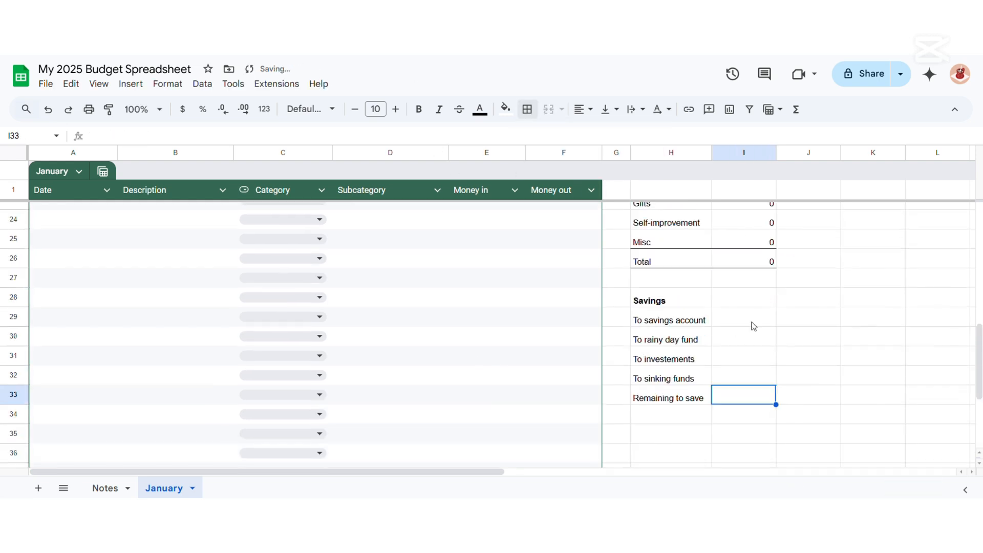
{"action": "left_click", "coordinate": [744, 320]}
{"action": "key", "text": "ctrl+v"}
{"action": "left_click_drag", "start_coordinate": [151, 136], "coordinate": [207, 136]}
{"action": "type", "text": "Savings - To savings account"}
{"action": "key", "text": "Return"}
Fill the I29 formula down through I33 and change the criterion in I30 to "Savings - To rainy day fund".
{"action": "left_click", "coordinate": [746, 323]}
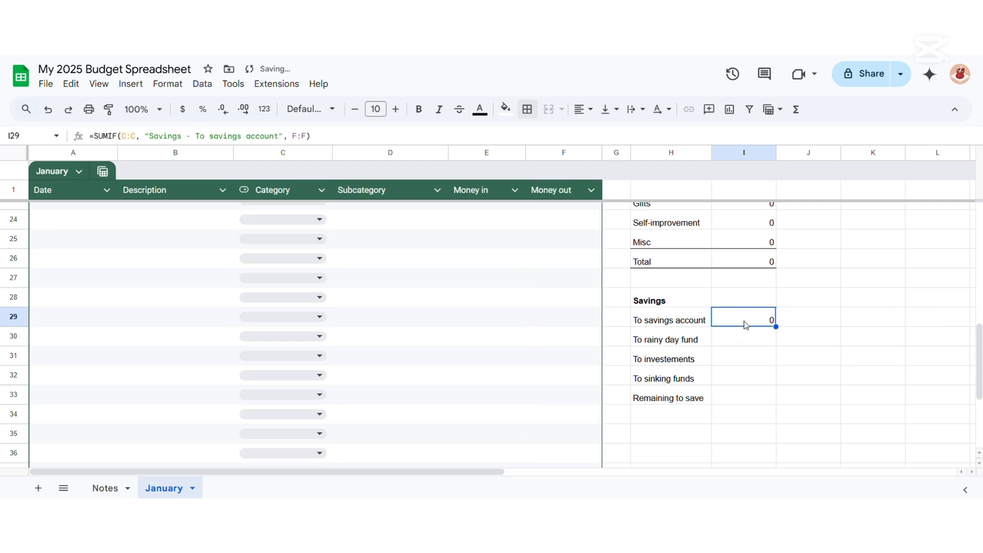
{"action": "left_click_drag", "start_coordinate": [777, 327], "coordinate": [777, 404]}
{"action": "left_click", "coordinate": [743, 340]}
{"action": "left_click_drag", "start_coordinate": [206, 135], "coordinate": [274, 136]}
{"action": "type", "text": "rainy day fund"}
{"action": "key", "text": "Return"}
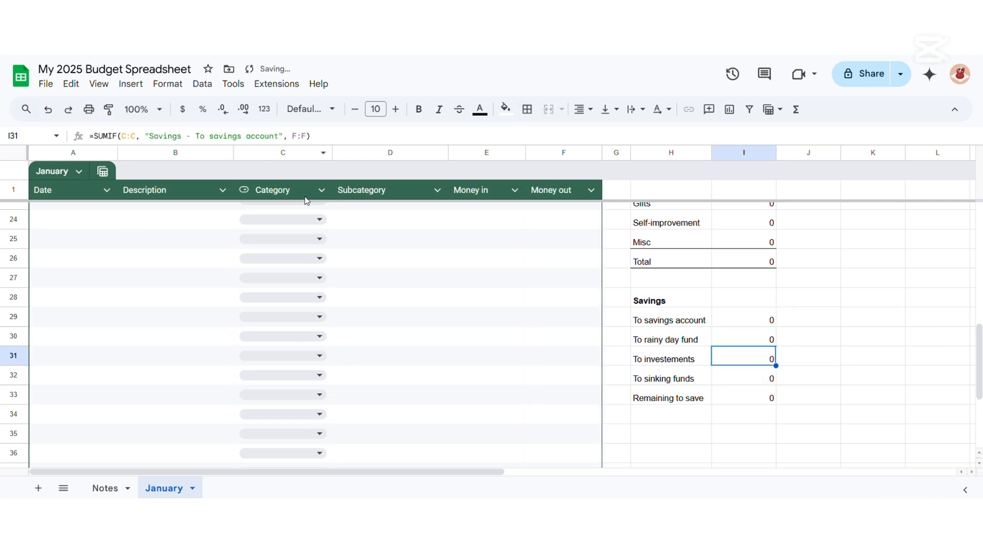
Correct the H31 label to "To investments" and change the SUMIF criterion in I31 to "Savings - To investments".
{"action": "left_click", "coordinate": [671, 358]}
{"action": "key", "text": "BackSpace"}
{"action": "left_click", "coordinate": [283, 239]}
{"action": "left_click", "coordinate": [747, 365]}
{"action": "left_click_drag", "start_coordinate": [209, 136], "coordinate": [275, 136]}
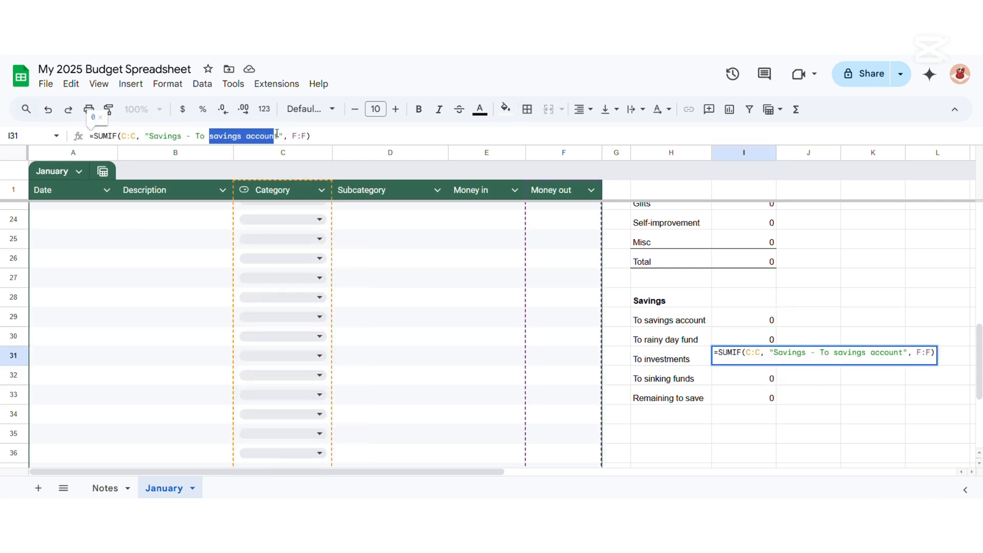
{"action": "type", "text": "investments"}
{"action": "key", "text": "Return"}
Change the SUMIF criterion in I32 to "Savings - To sinking funds" and clear the copied formula from I33.
{"action": "left_click_drag", "start_coordinate": [206, 136], "coordinate": [275, 136]}
{"action": "type", "text": "sinking funds"}
{"action": "key", "text": "Return"}
{"action": "key", "text": "Delete"}
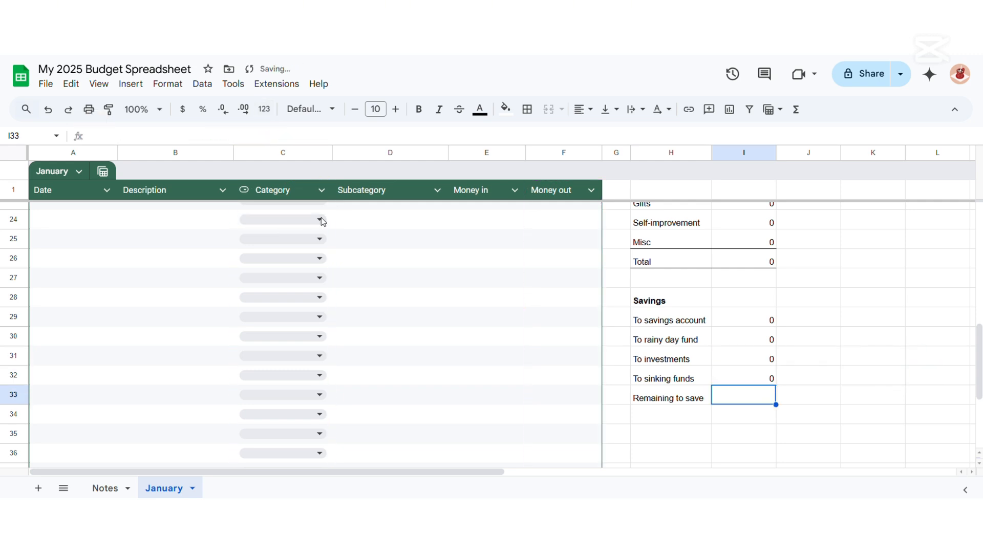
Add a "Total" label in H34 and enter =SUM(I29:I33) in I34 for the Savings section.
{"action": "left_click", "coordinate": [678, 413]}
{"action": "type", "text": "Total"}
{"action": "key", "text": "Tab"}
{"action": "type", "text": "=SUM("}
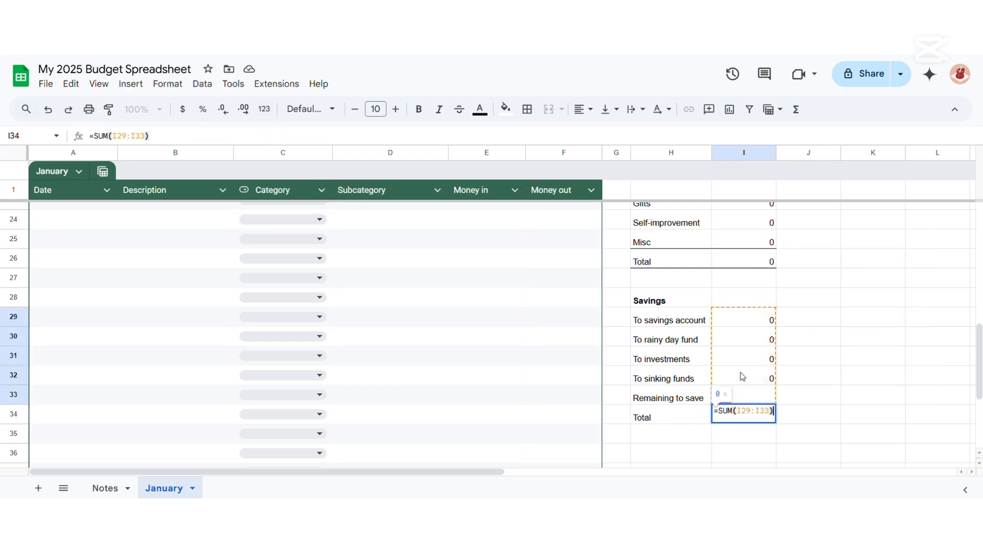
{"action": "key", "text": "Tab"}
{"action": "key", "text": "Return"}
Apply top and bottom borders to the Savings total row, H34:I34.
{"action": "left_click_drag", "start_coordinate": [661, 422], "coordinate": [733, 416]}
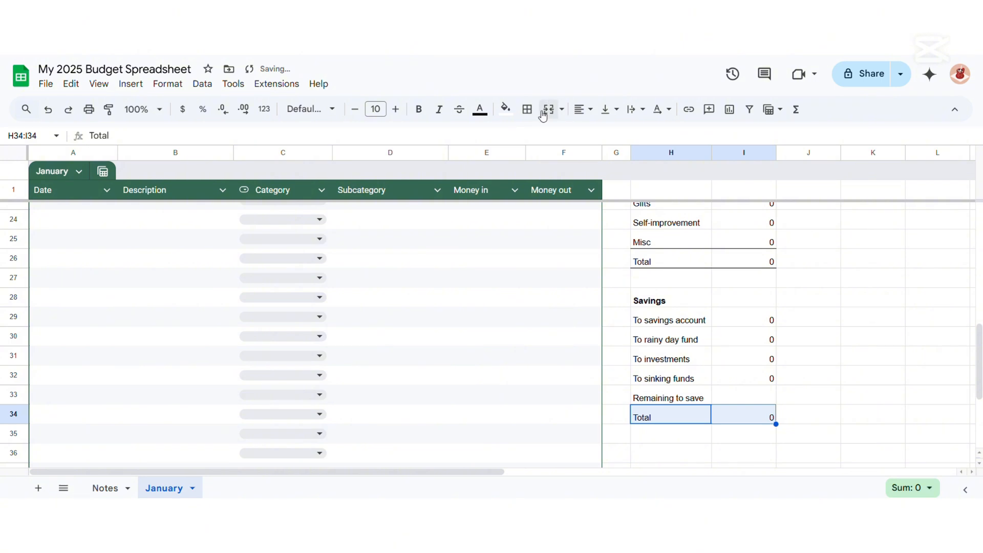
{"action": "left_click", "coordinate": [527, 109]}
{"action": "left_click", "coordinate": [555, 158]}
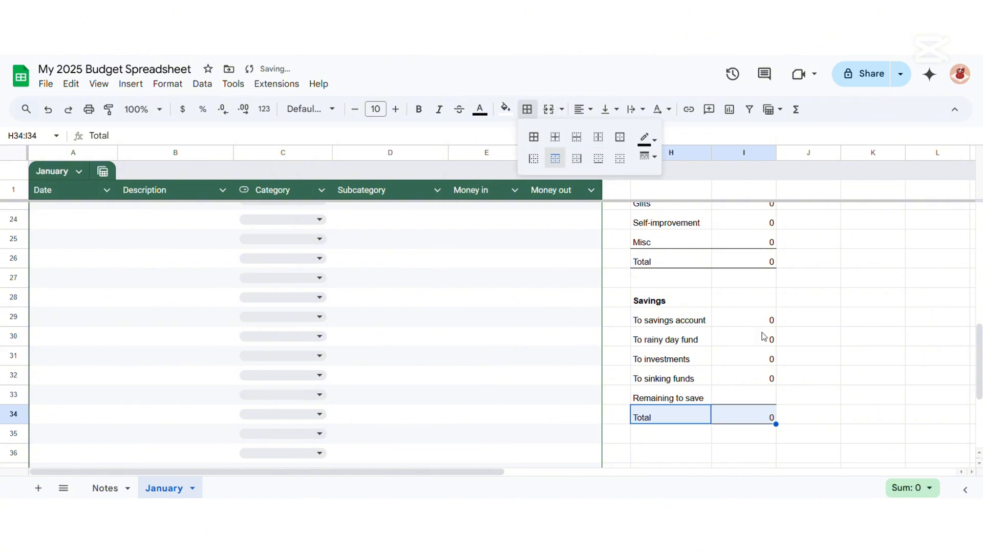
{"action": "left_click", "coordinate": [764, 336]}
Enter =SUMIF(C:C, "Income",E:E) in I2 to calculate the total income from the Money in column.
{"action": "left_click", "coordinate": [758, 397]}
{"action": "scroll", "coordinate": [740, 359], "scroll_direction": "up", "scroll_amount": 8}
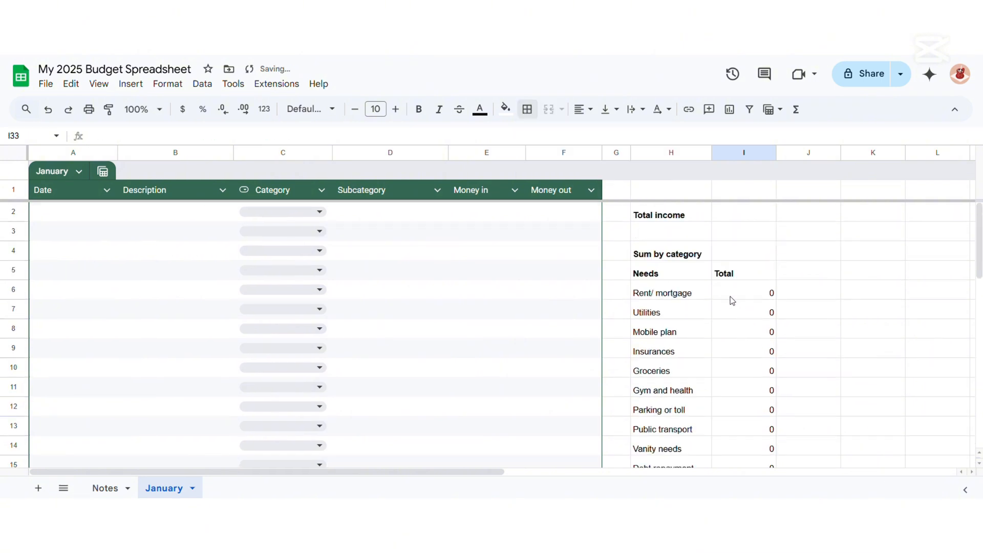
{"action": "left_click", "coordinate": [738, 221]}
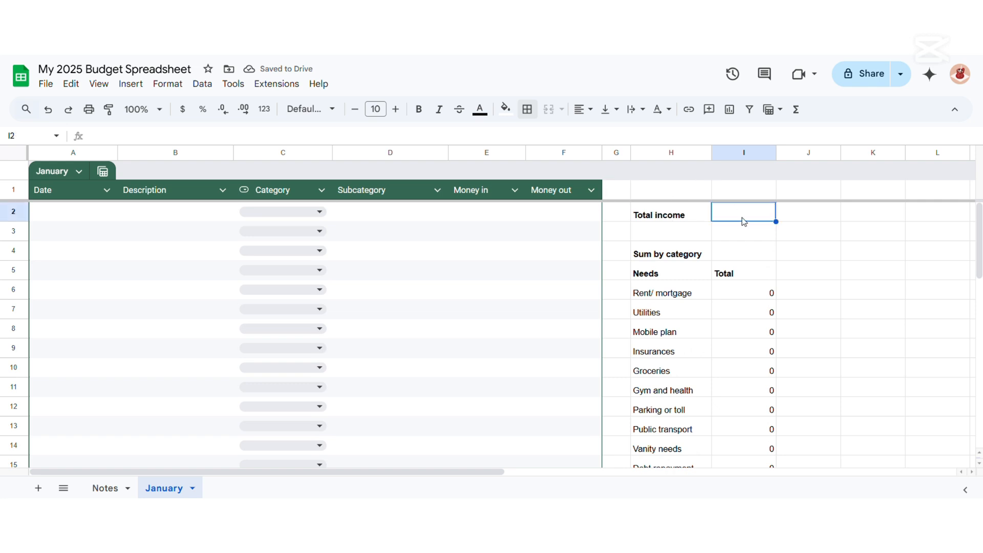
{"action": "type", "text": "=SUMIF("}
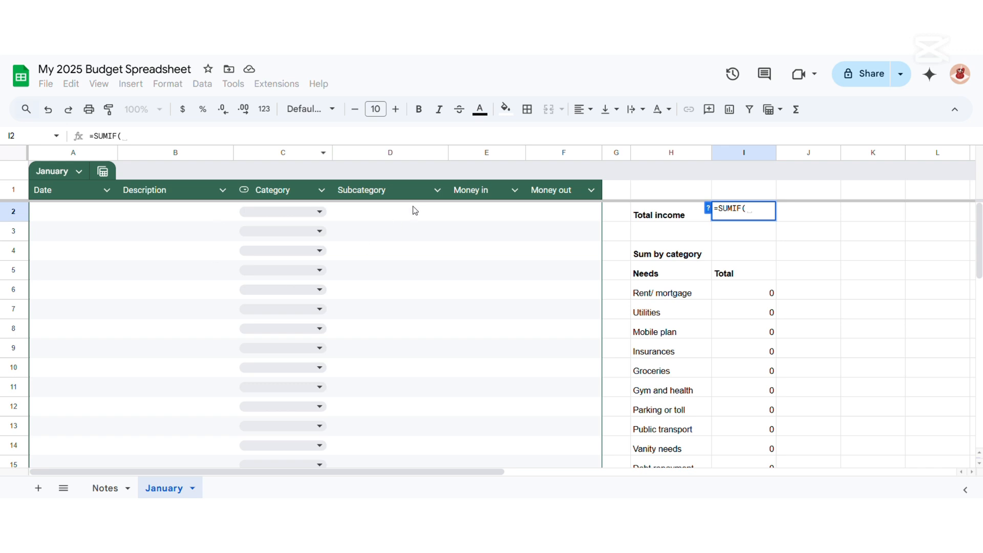
{"action": "type", "text": "C:C, \"In"}
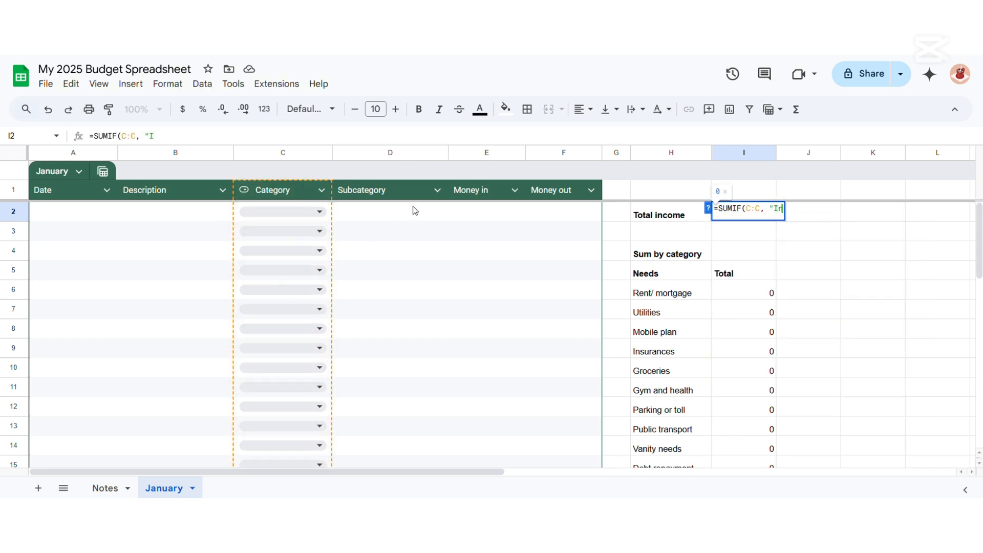
{"action": "type", "text": "come"}
{"action": "type", "text": ", "}
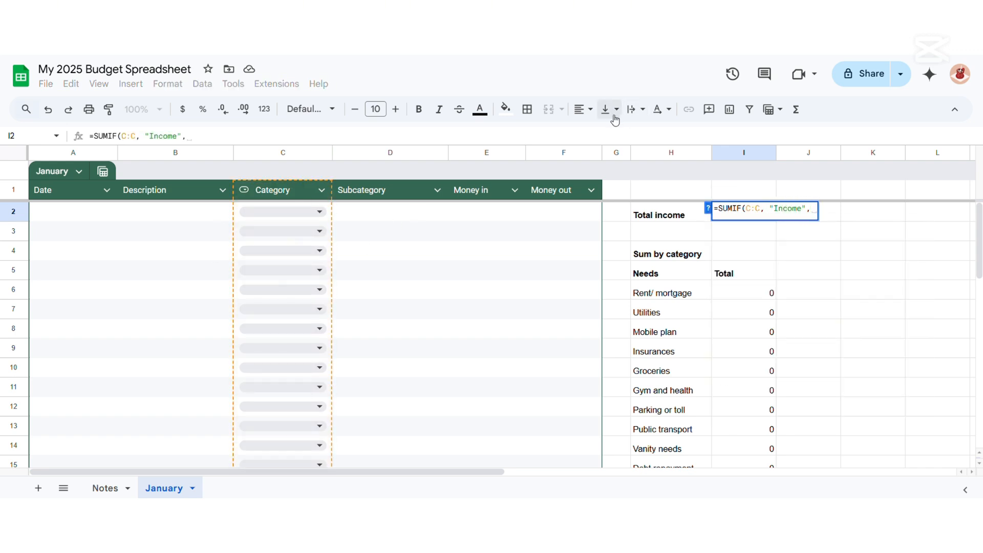
{"action": "type", "text": "E:E"}
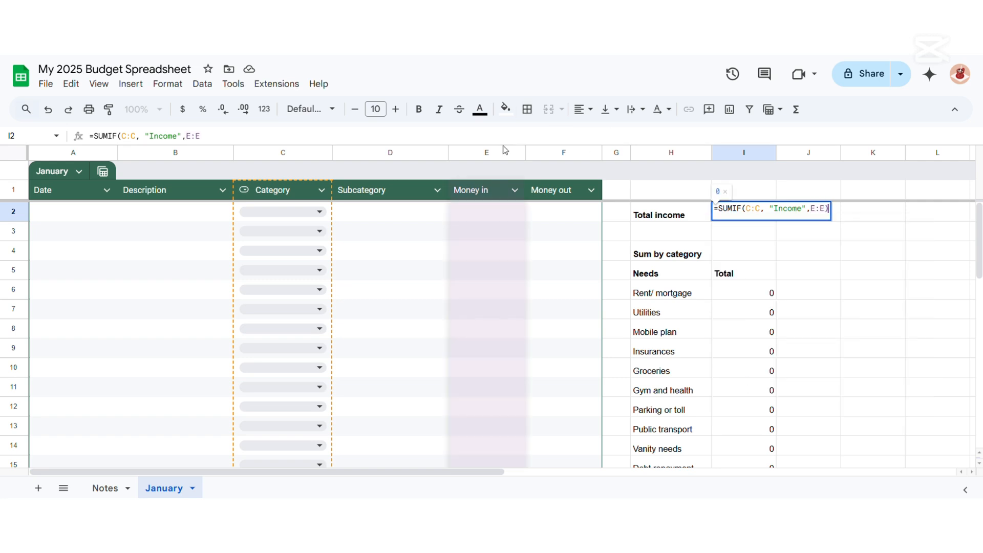
{"action": "key", "text": "Return"}
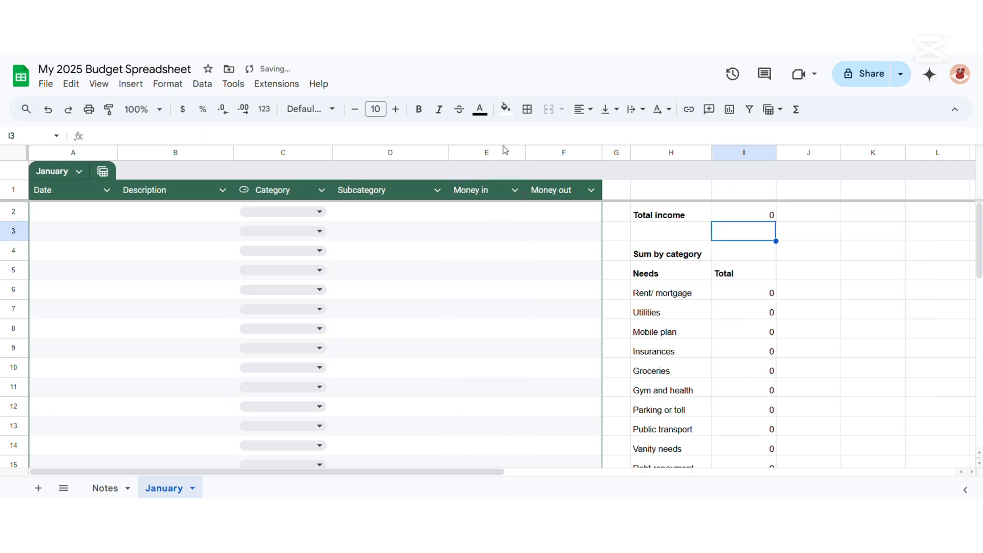
Enter =I2-I16-I26-SUM(I29:I32) in I33 to calculate the amount remaining to save.
{"action": "scroll", "coordinate": [762, 370], "scroll_direction": "down", "scroll_amount": 7}
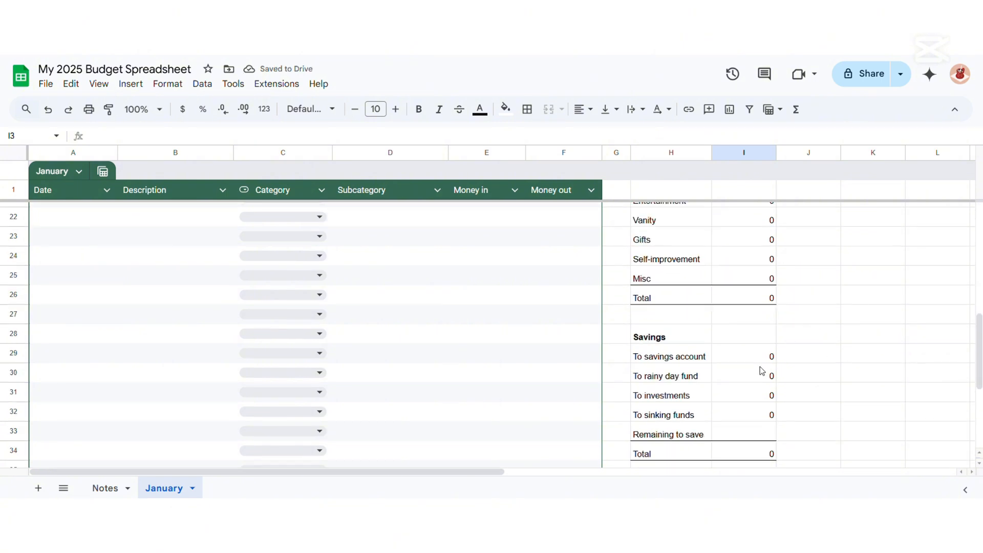
{"action": "left_click", "coordinate": [751, 431]}
{"action": "type", "text": "="}
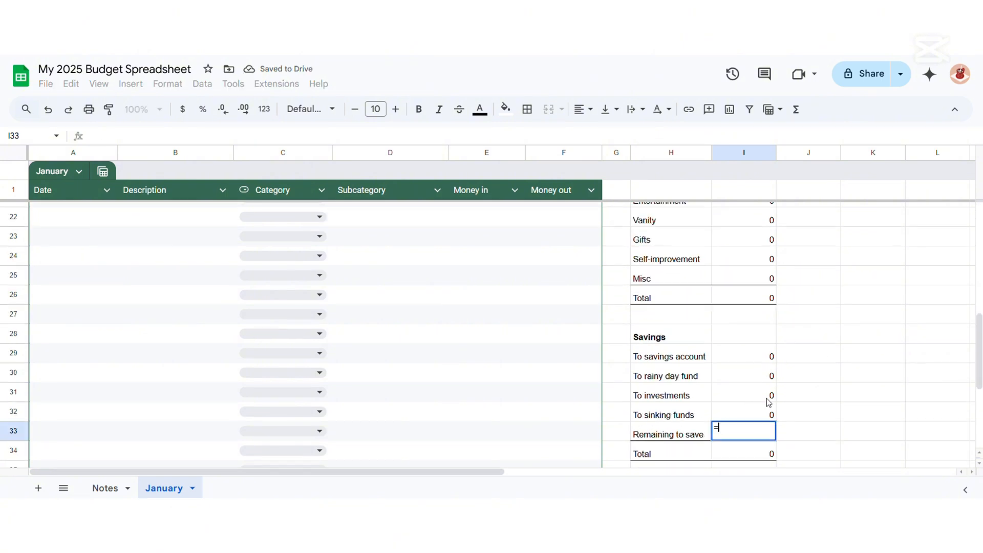
{"action": "scroll", "coordinate": [768, 348], "scroll_direction": "up", "scroll_amount": 7}
{"action": "left_click", "coordinate": [743, 215]}
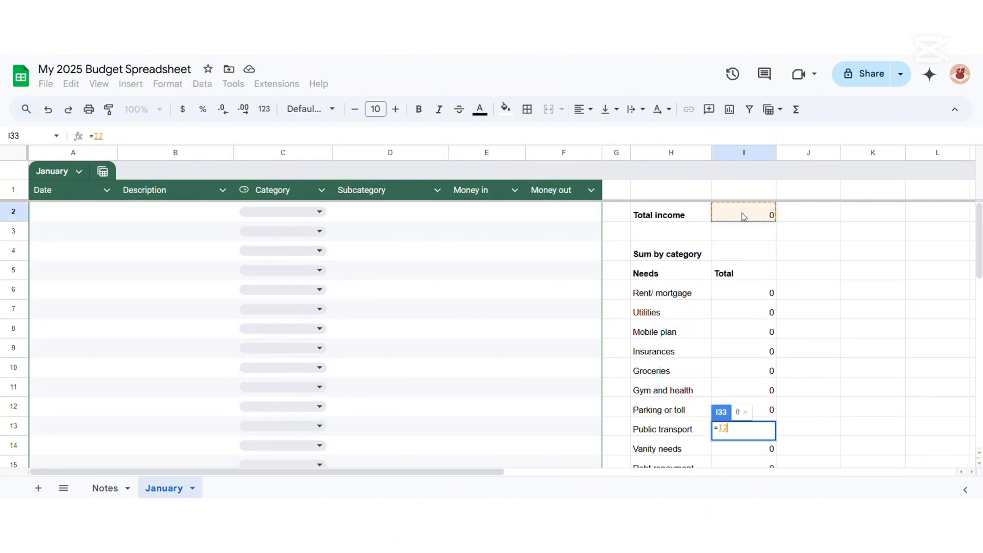
{"action": "type", "text": "-"}
{"action": "scroll", "coordinate": [779, 328], "scroll_direction": "down", "scroll_amount": 5}
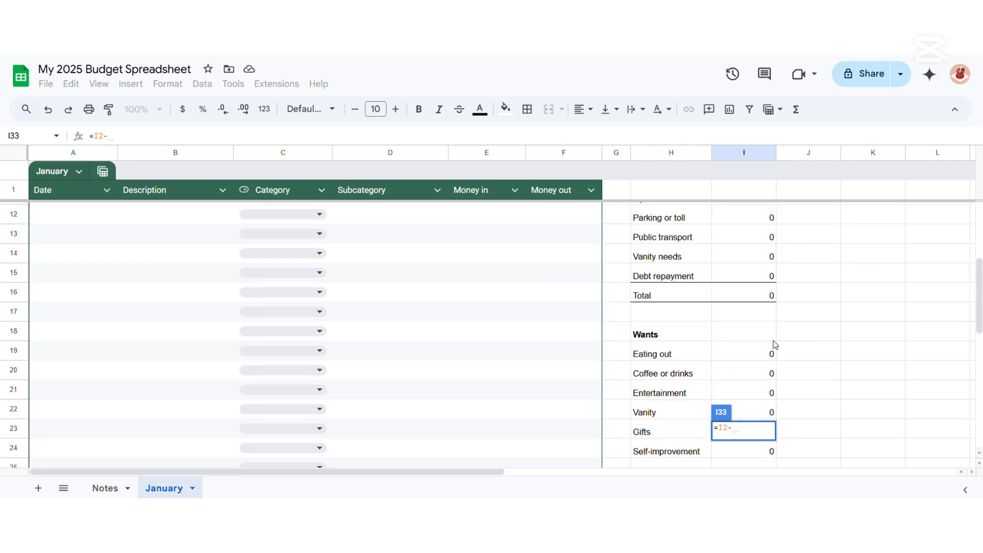
{"action": "left_click", "coordinate": [749, 300]}
{"action": "type", "text": "-"}
{"action": "scroll", "coordinate": [753, 341], "scroll_direction": "down", "scroll_amount": 3}
{"action": "left_click", "coordinate": [755, 365]}
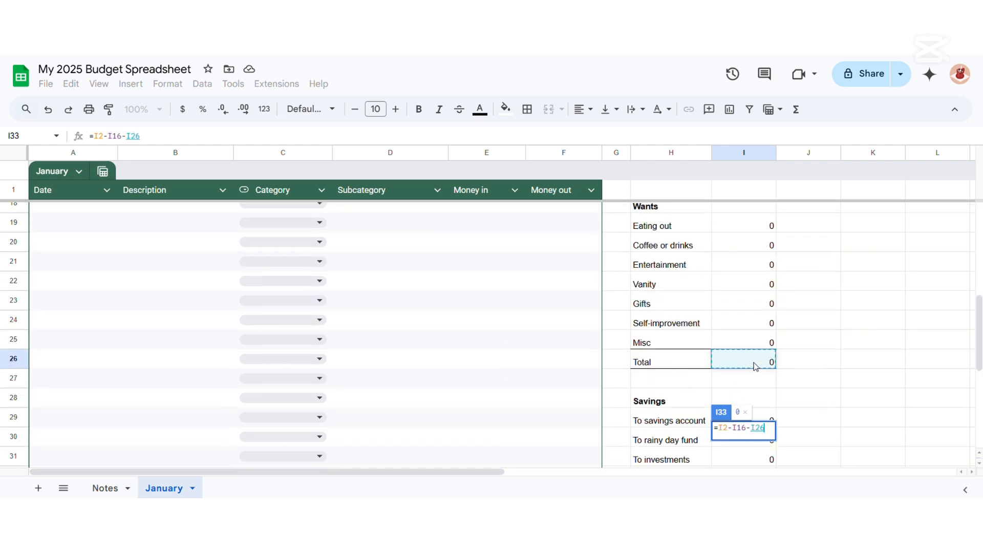
{"action": "type", "text": "-"}
{"action": "scroll", "coordinate": [814, 382], "scroll_direction": "down", "scroll_amount": 3}
{"action": "type", "text": "SUM("}
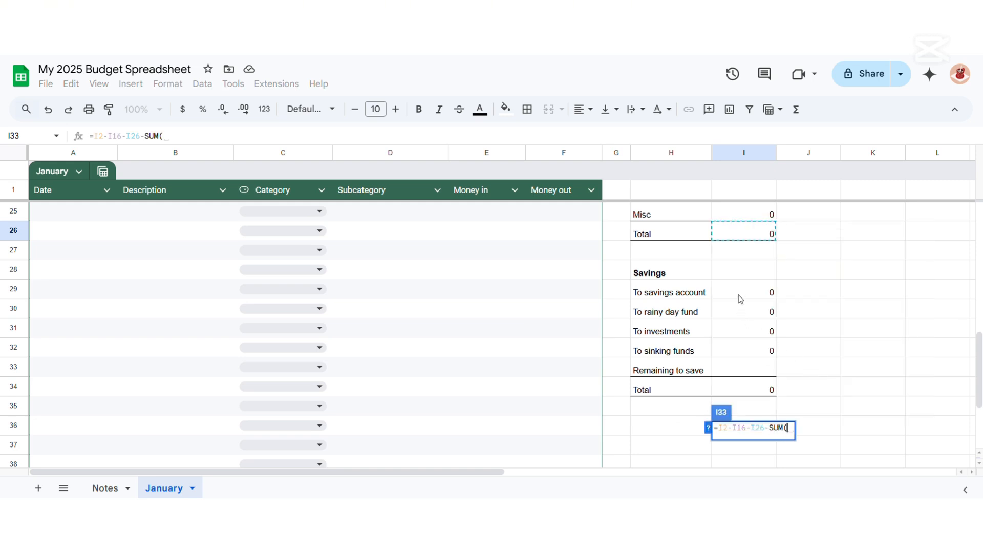
{"action": "left_click_drag", "start_coordinate": [740, 298], "coordinate": [747, 348]}
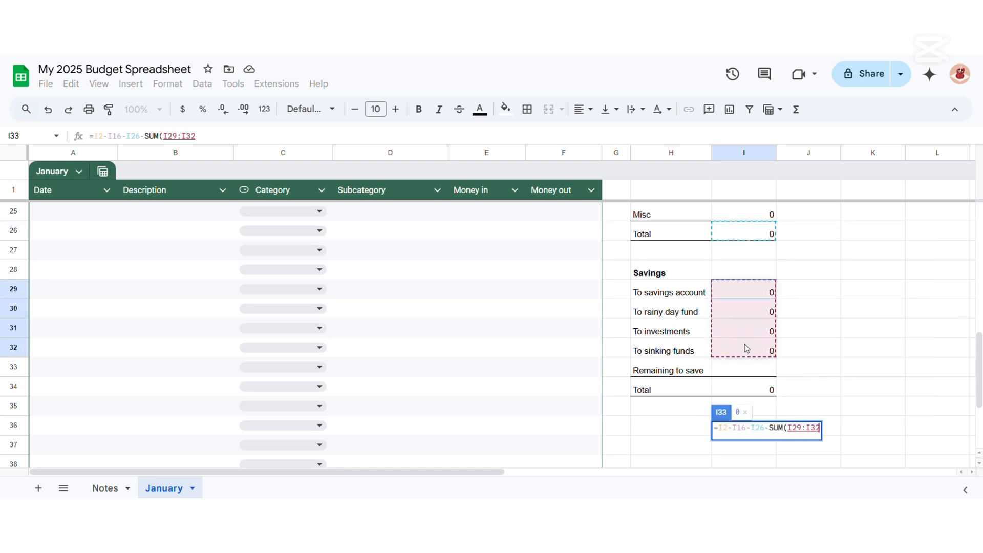
{"action": "type", "text": ")"}
{"action": "key", "text": "Return"}
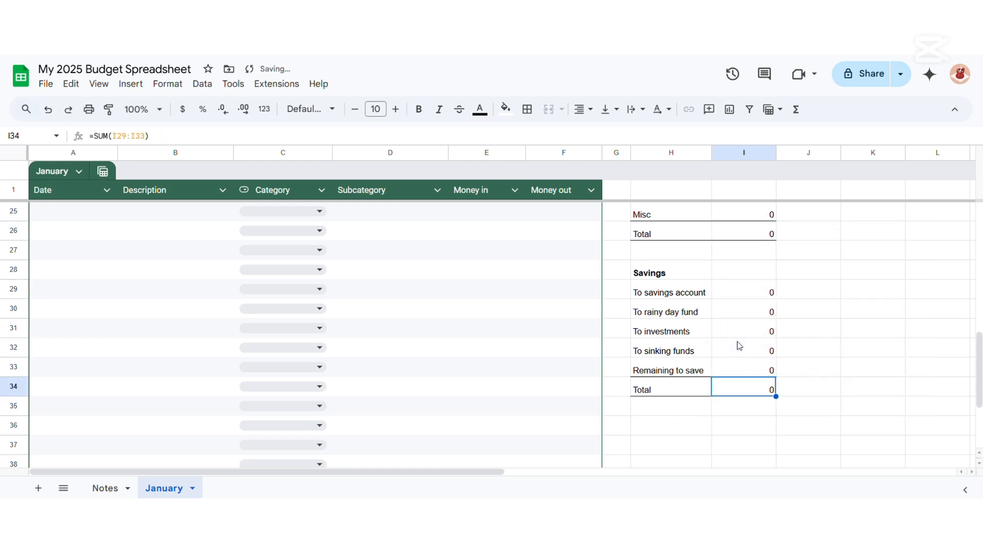
Add a sample transaction in row 2 with description "From work", category Income and 100 in Money in.
{"action": "left_click_drag", "start_coordinate": [430, 471], "coordinate": [516, 472]}
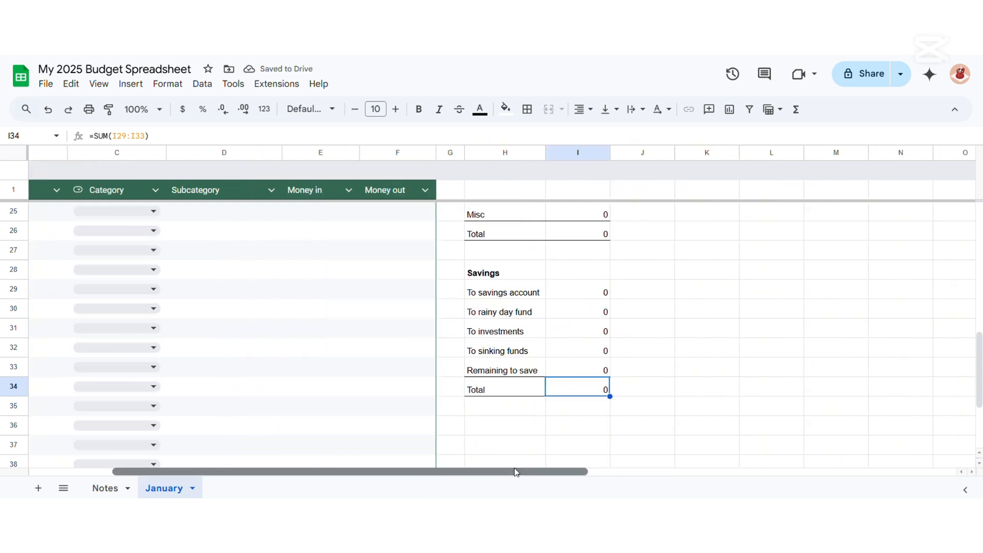
{"action": "scroll", "coordinate": [557, 248], "scroll_direction": "up", "scroll_amount": 8}
{"action": "left_click", "coordinate": [566, 214]}
{"action": "left_click_drag", "start_coordinate": [358, 471], "coordinate": [275, 471]}
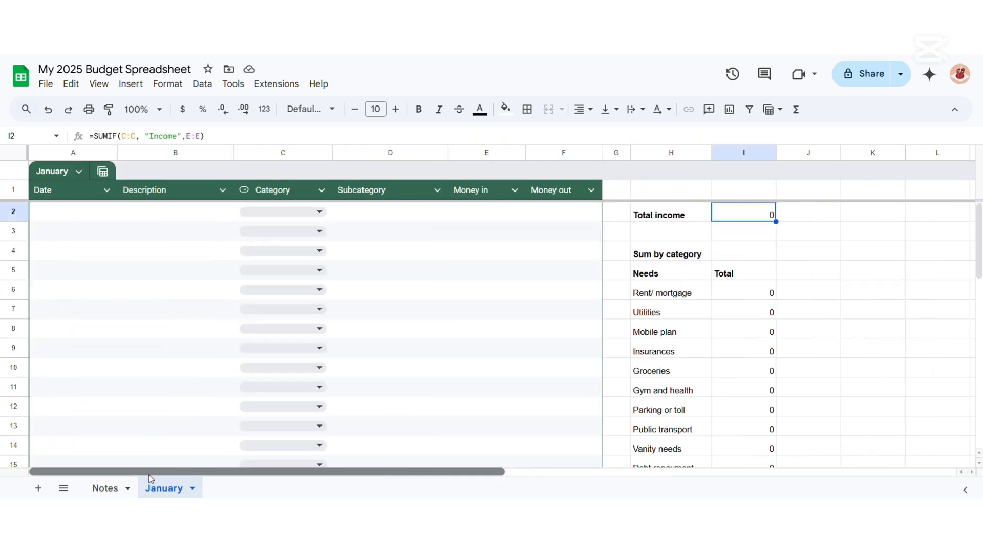
{"action": "left_click", "coordinate": [205, 214]}
{"action": "type", "text": "From work"}
{"action": "key", "text": "Return"}
{"action": "left_click", "coordinate": [280, 212]}
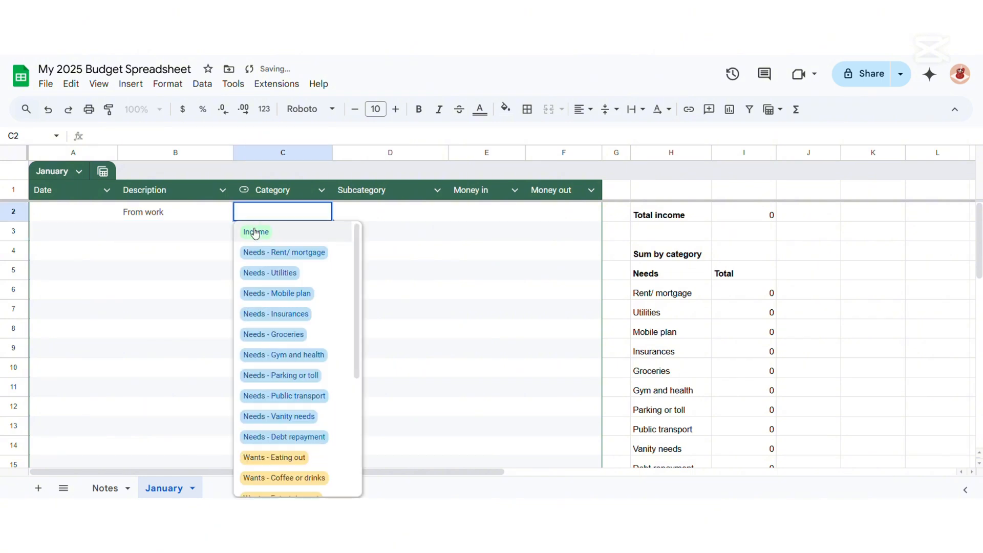
{"action": "left_click", "coordinate": [256, 228]}
{"action": "left_click", "coordinate": [488, 212]}
{"action": "type", "text": "100"}
{"action": "key", "text": "Return"}
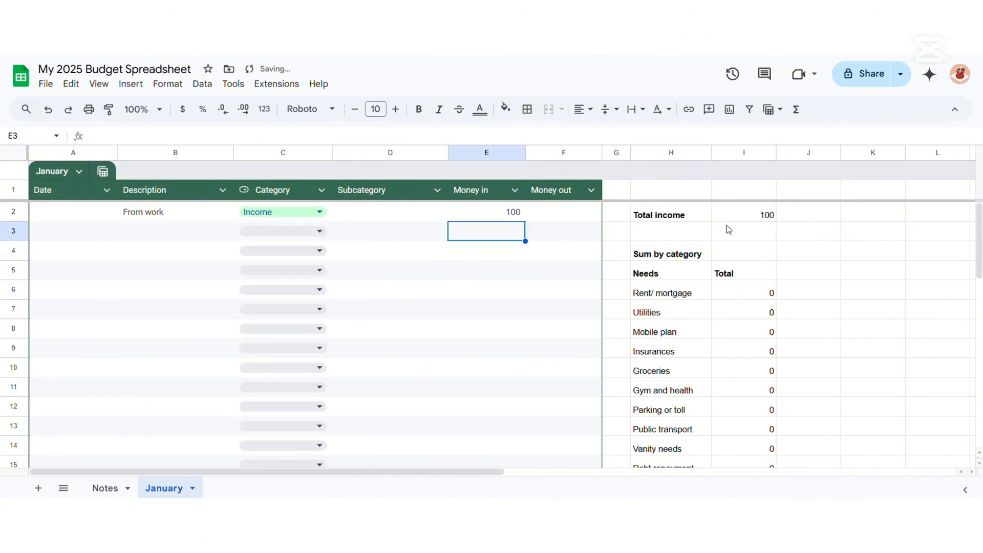
Add a sample transaction in row 3 with description "Coffee", category "Wants - Coffee or drinks" and 10 in Money out.
{"action": "left_click", "coordinate": [164, 231]}
{"action": "type", "text": "Coffee"}
{"action": "left_click", "coordinate": [256, 231]}
{"action": "scroll", "coordinate": [287, 358], "scroll_direction": "down", "scroll_amount": 2}
{"action": "left_click", "coordinate": [277, 390]}
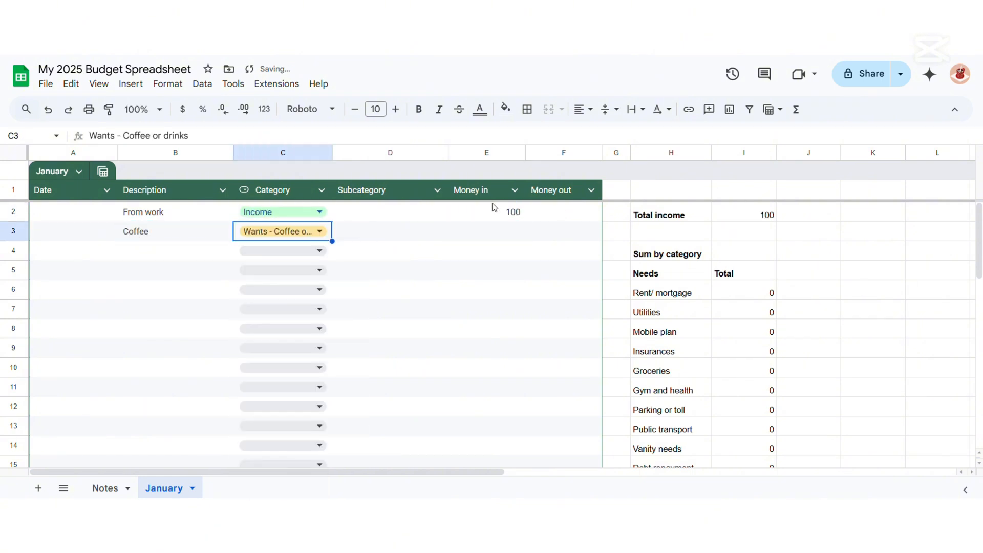
{"action": "left_click", "coordinate": [545, 233]}
{"action": "type", "text": "10"}
{"action": "key", "text": "Return"}
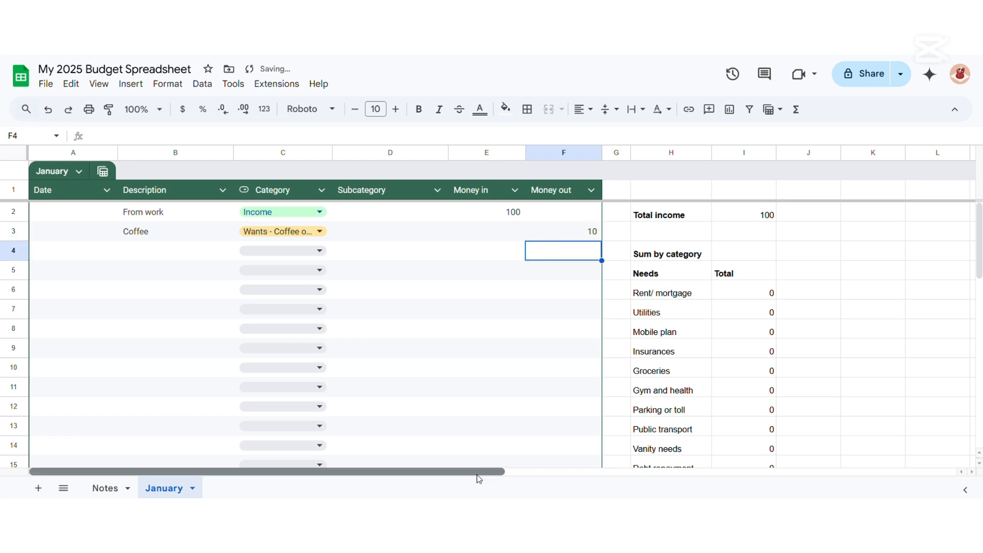
Check the Needs, Wants and Savings totals and undo the sample income and coffee transactions.
{"action": "left_click_drag", "start_coordinate": [479, 478], "coordinate": [589, 478]}
{"action": "scroll", "coordinate": [518, 333], "scroll_direction": "down", "scroll_amount": 4}
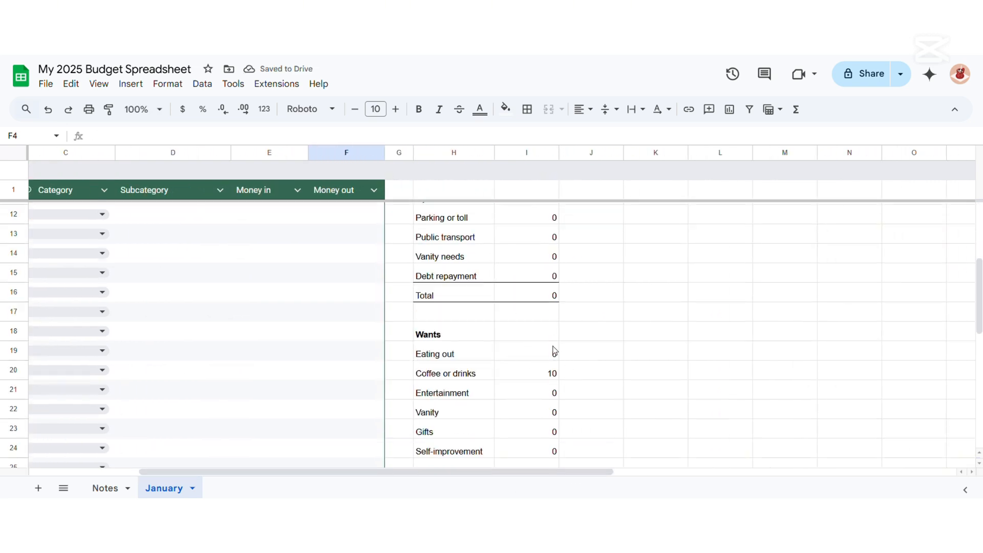
{"action": "scroll", "coordinate": [559, 233], "scroll_direction": "up", "scroll_amount": 4}
{"action": "scroll", "coordinate": [579, 241], "scroll_direction": "down", "scroll_amount": 4}
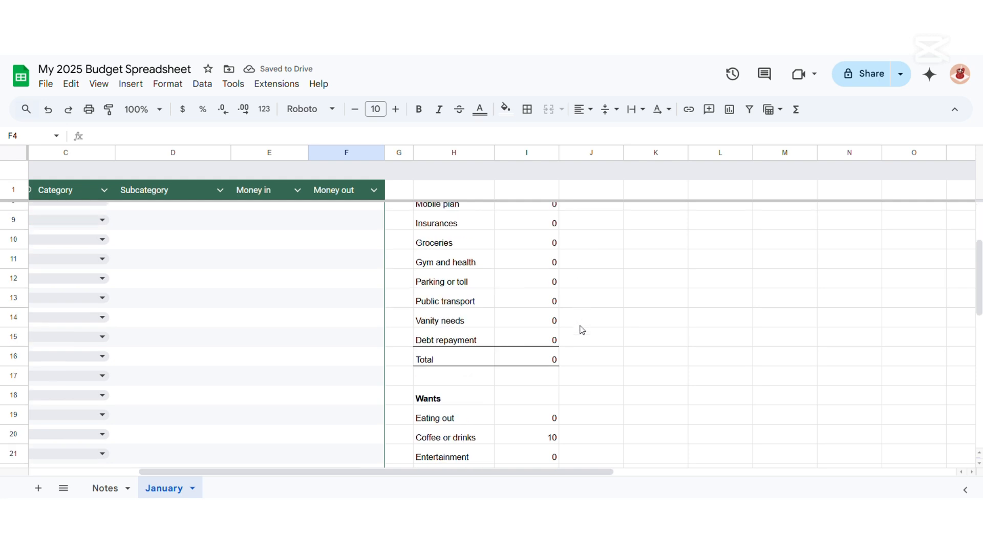
{"action": "scroll", "coordinate": [553, 335], "scroll_direction": "down", "scroll_amount": 4}
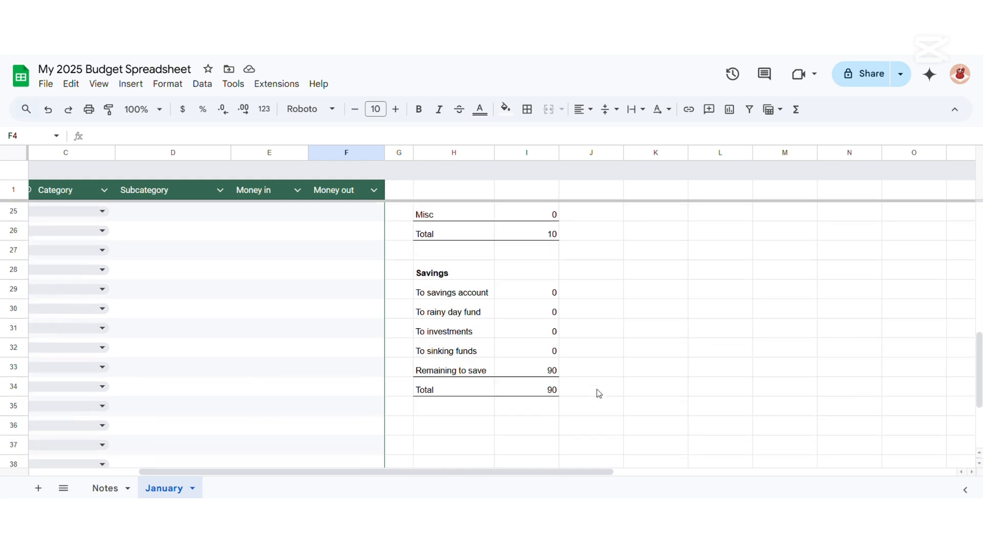
{"action": "key", "text": "ctrl+z"}
{"action": "key", "text": "ctrl+z"}
{"action": "key", "text": "ctrl+z"}
{"action": "key", "text": "ctrl+z"}
{"action": "key", "text": "ctrl+z"}
{"action": "key", "text": "ctrl+z"}
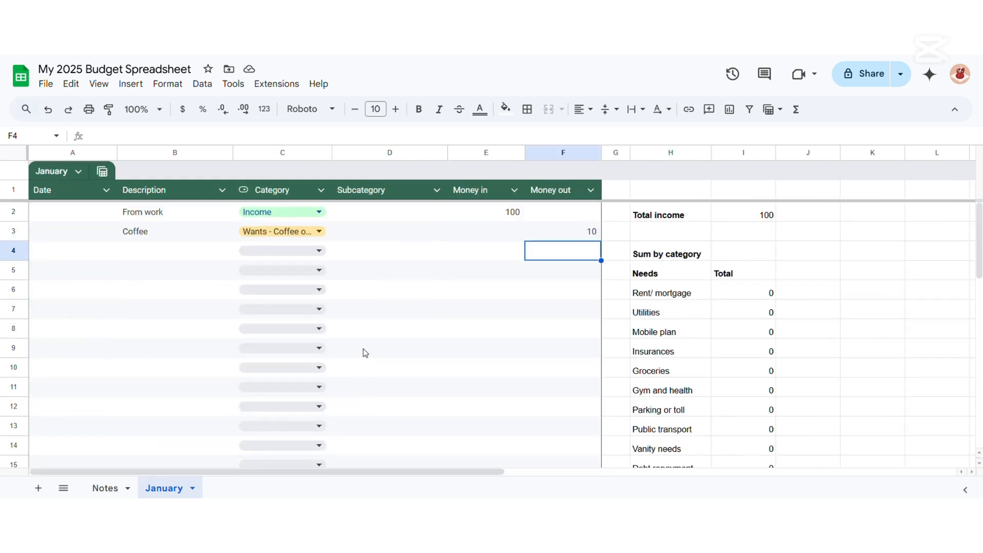
Narrow column J and start a "Sinking funds" section in K2, with "Medium term" in K3 and "Long term" in N3.
{"action": "scroll", "coordinate": [511, 477], "scroll_direction": "right", "scroll_amount": 5}
{"action": "left_click_drag", "start_coordinate": [84, 153], "coordinate": [292, 153]}
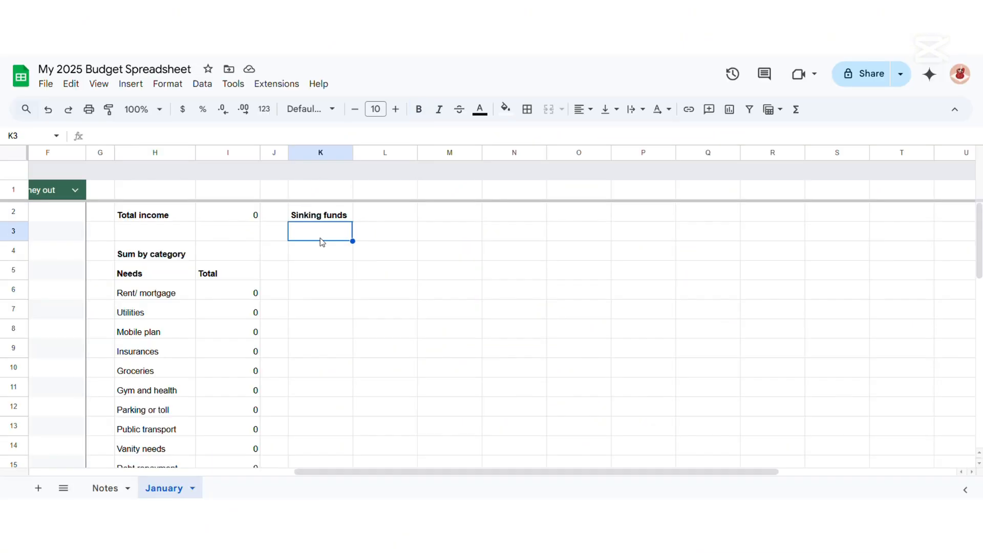
{"action": "type", "text": "Medium term"}
{"action": "key", "text": "Return"}
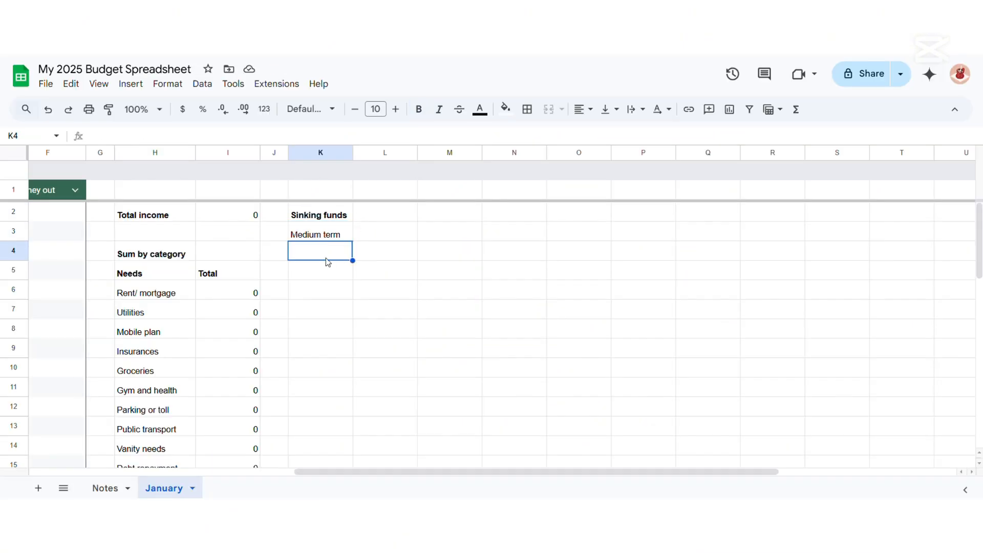
{"action": "left_click", "coordinate": [507, 235]}
{"action": "type", "text": "Long term"}
{"action": "key", "text": "Return"}
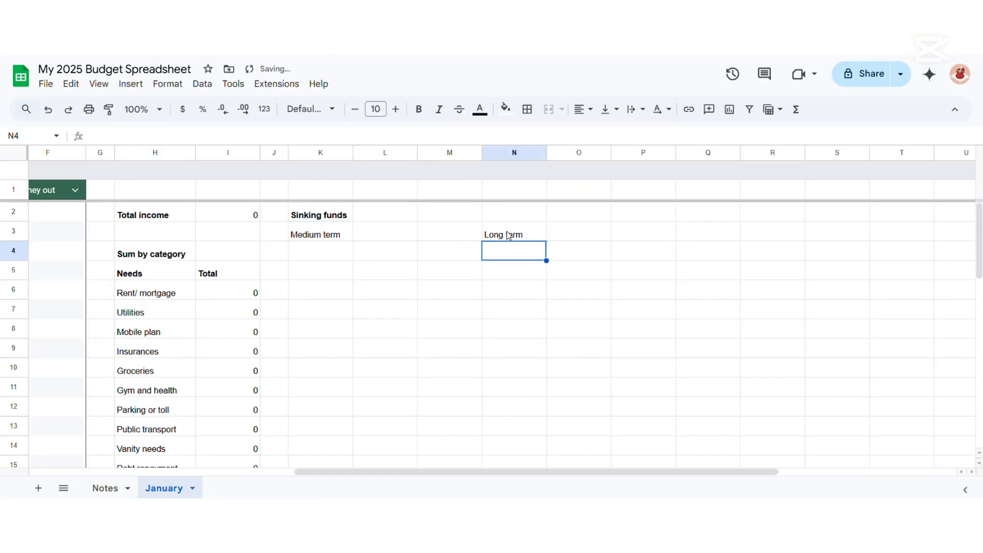
Narrow column M and bold the "Medium term" and "Long term" headings.
{"action": "left_click_drag", "start_coordinate": [482, 153], "coordinate": [436, 156]}
{"action": "left_click", "coordinate": [320, 234]}
{"action": "left_click", "coordinate": [459, 234], "text": "ctrl"}
{"action": "key", "text": "ctrl+b"}
Enter the column headers "Description" in K4 and "$" in L4 under Medium term.
{"action": "left_click", "coordinate": [323, 251]}
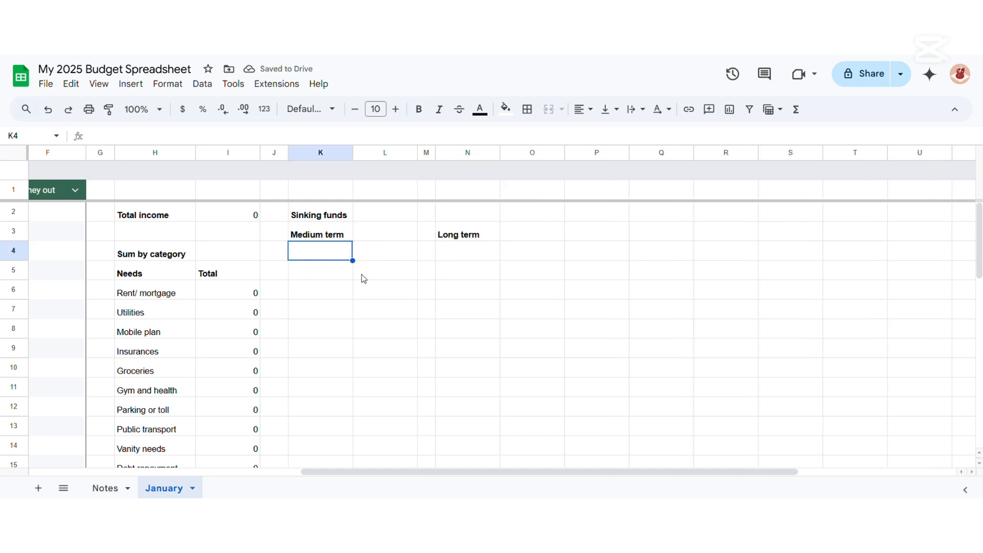
{"action": "type", "text": "Description"}
{"action": "key", "text": "Tab"}
{"action": "type", "text": "Amou"}
{"action": "key", "text": "BackSpace"}
{"action": "key", "text": "BackSpace"}
{"action": "key", "text": "BackSpace"}
{"action": "key", "text": "BackSpace"}
{"action": "type", "text": "$"}
{"action": "key", "text": "Return"}
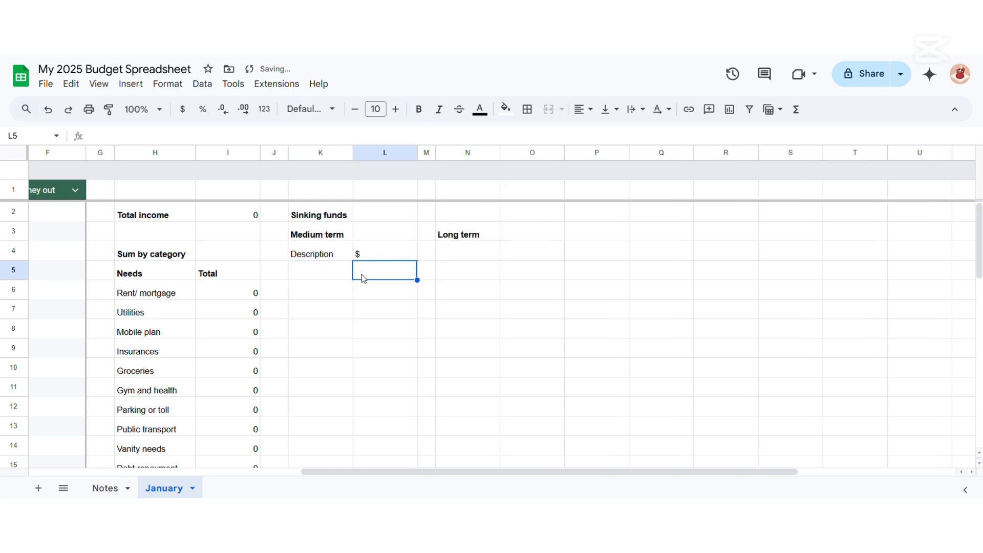
List Opening, Contributions, Withdrawals and Nett in K5:K8 below the Description header.
{"action": "left_click", "coordinate": [326, 278]}
{"action": "type", "text": "Opening"}
{"action": "key", "text": "Return"}
{"action": "type", "text": "Contributions"}
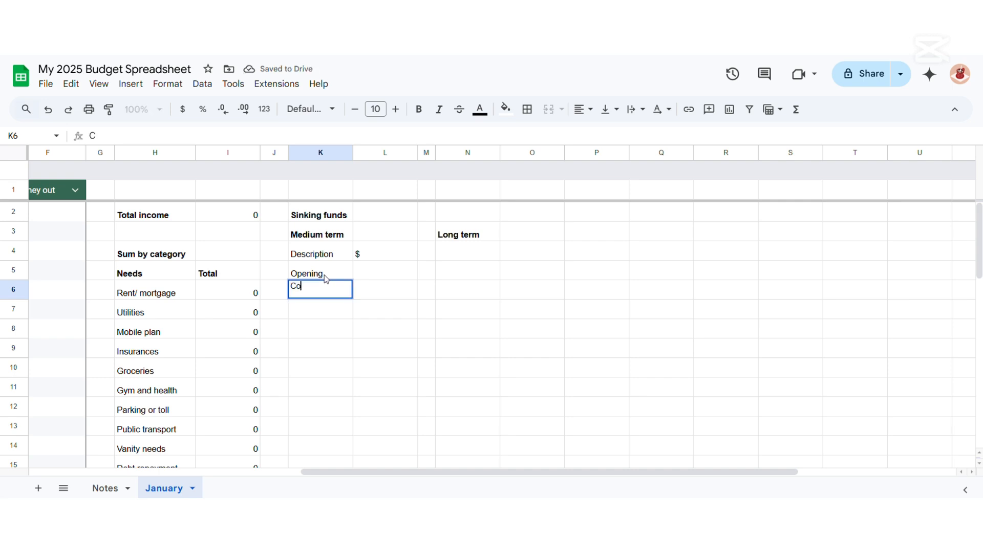
{"action": "key", "text": "Return"}
{"action": "type", "text": "Withdrawals"}
{"action": "key", "text": "Return"}
{"action": "type", "text": "Nett"}
{"action": "key", "text": "Return"}
Bold the headers in K4:L4 and apply top and bottom borders to the Nett row, K8:L8.
{"action": "left_click_drag", "start_coordinate": [326, 256], "coordinate": [389, 256]}
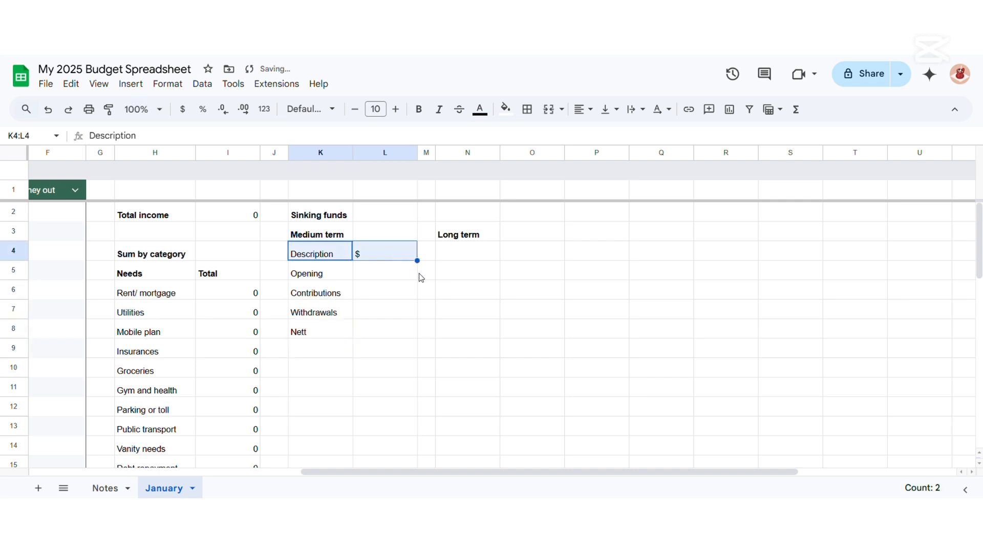
{"action": "key", "text": "ctrl+b"}
{"action": "key", "text": "Down"}
{"action": "left_click", "coordinate": [386, 289]}
{"action": "left_click_drag", "start_coordinate": [323, 331], "coordinate": [386, 332]}
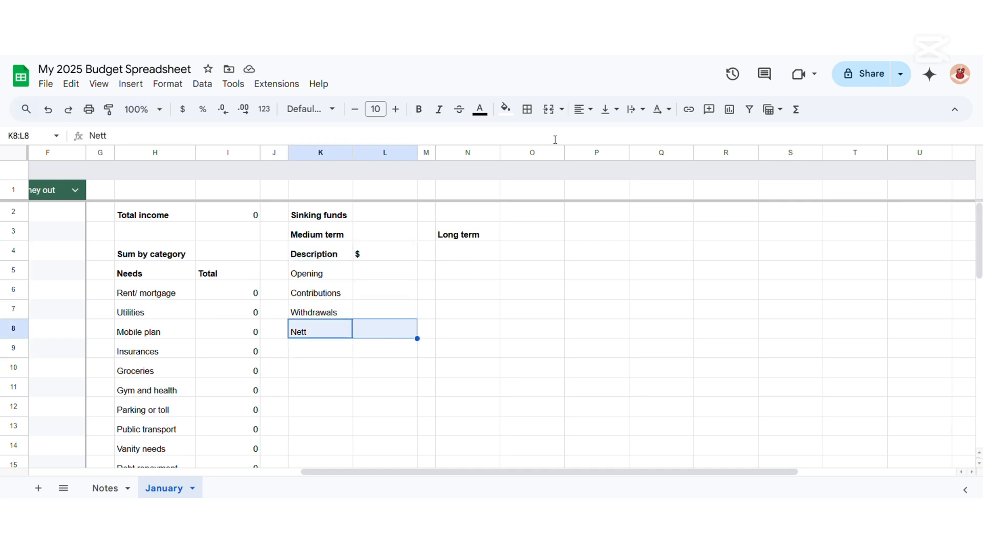
{"action": "left_click", "coordinate": [527, 110]}
{"action": "left_click", "coordinate": [510, 327]}
Move the Medium term block K4:L8 down one row to K5:L9.
{"action": "left_click_drag", "start_coordinate": [314, 254], "coordinate": [388, 331]}
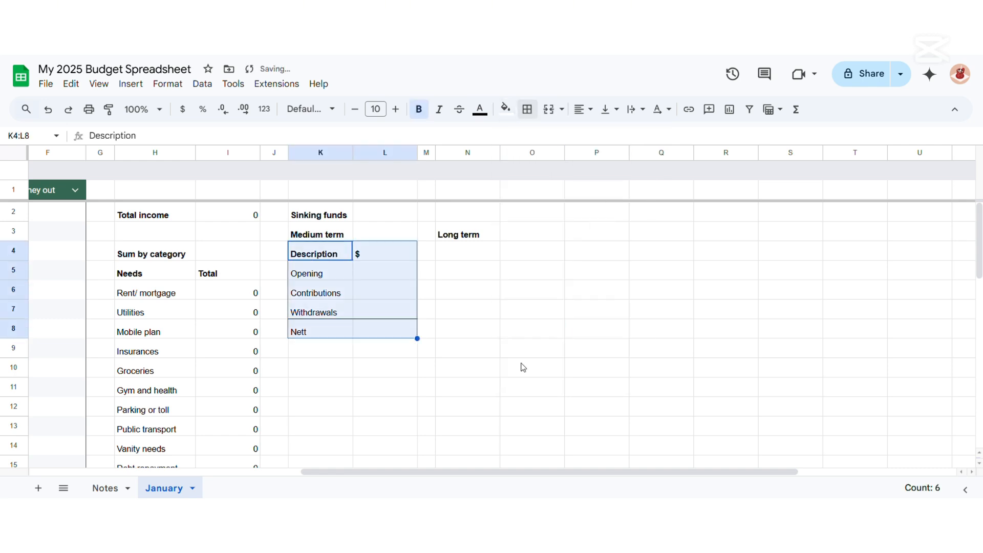
{"action": "left_click", "coordinate": [521, 366]}
{"action": "left_click_drag", "start_coordinate": [314, 254], "coordinate": [388, 316]}
{"action": "left_click", "coordinate": [348, 276]}
{"action": "left_click", "coordinate": [467, 309]}
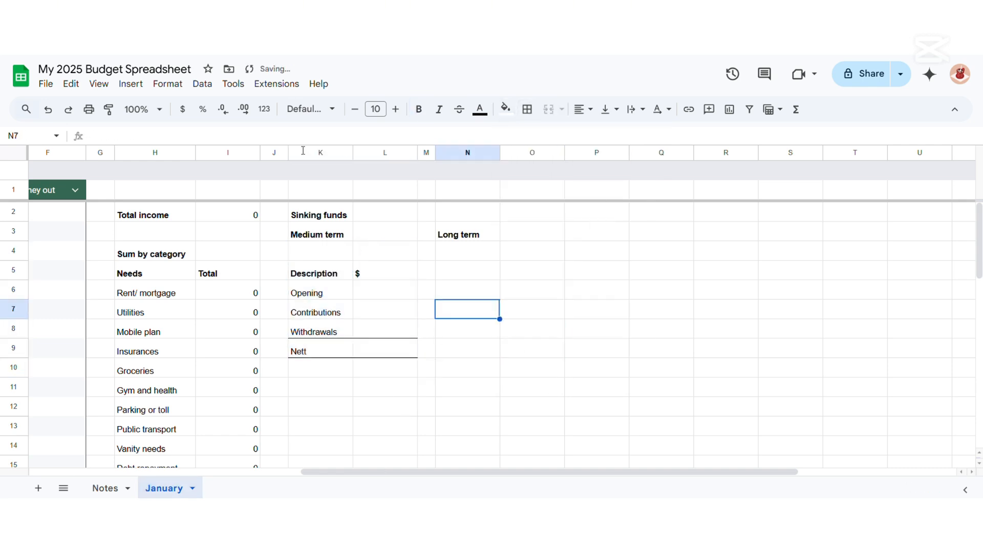
On the Notes sheet, enter the headings "Sinking funds" in F3, "Medium term" in F4 and "Long-term" in G4.
{"action": "left_click", "coordinate": [105, 488]}
{"action": "left_click", "coordinate": [382, 200]}
{"action": "type", "text": "Sinking funds"}
{"action": "key", "text": "Return"}
{"action": "type", "text": "Medium term"}
{"action": "key", "text": "Tab"}
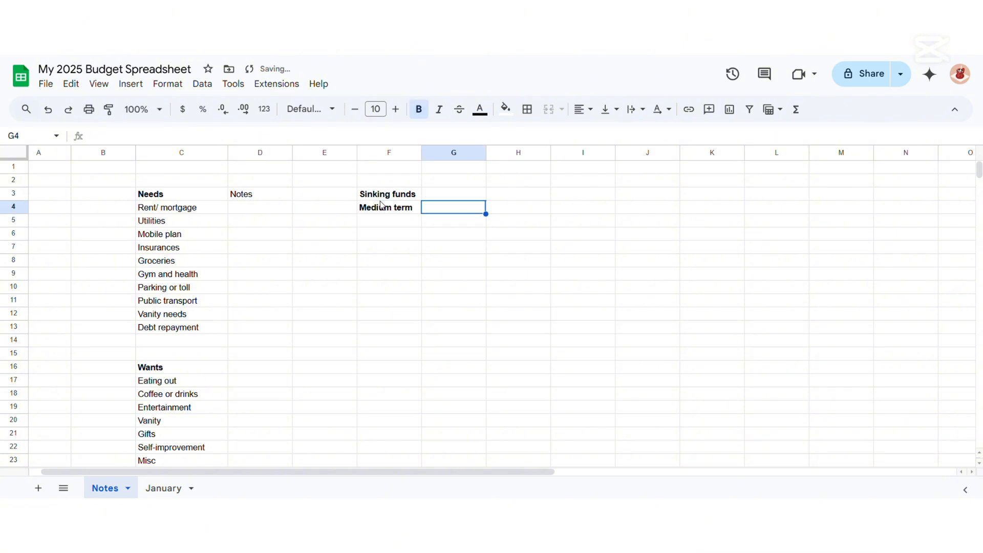
{"action": "type", "text": "Long-term"}
{"action": "key", "text": "Return"}
List "My annual vacation", "Gifts", "Car maintenance" and "Vanity (e.g. clothes, skin care)" in F5:F8 and widen column F to fit.
{"action": "type", "text": "My annual vacation"}
{"action": "key", "text": "Return"}
{"action": "left_click_drag", "start_coordinate": [422, 152], "coordinate": [443, 152]}
{"action": "type", "text": "Gifts"}
{"action": "key", "text": "Return"}
{"action": "type", "text": "Car maintenance"}
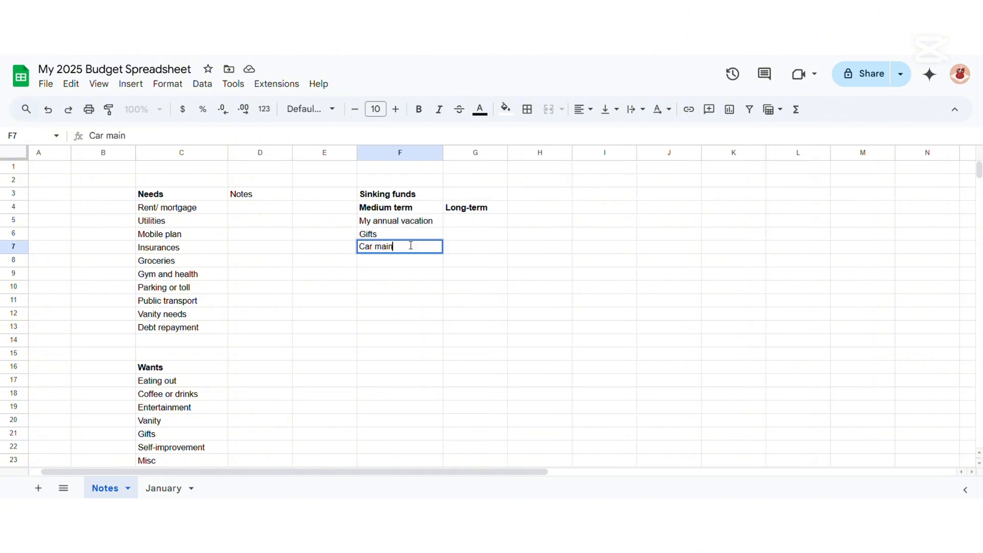
{"action": "key", "text": "Return"}
{"action": "type", "text": "Vanity (e.g. clothes,"}
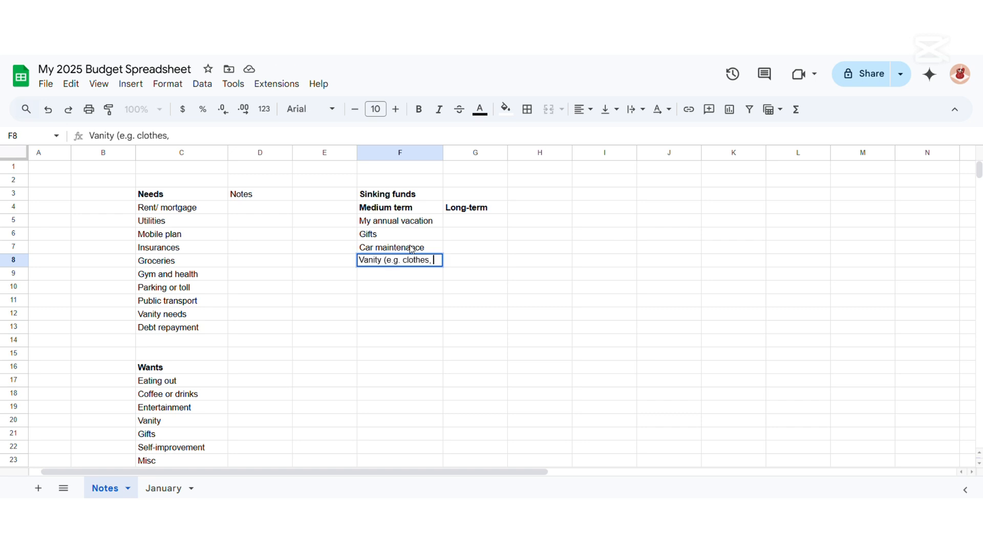
{"action": "type", "text": " skin care)"}
{"action": "key", "text": "Return"}
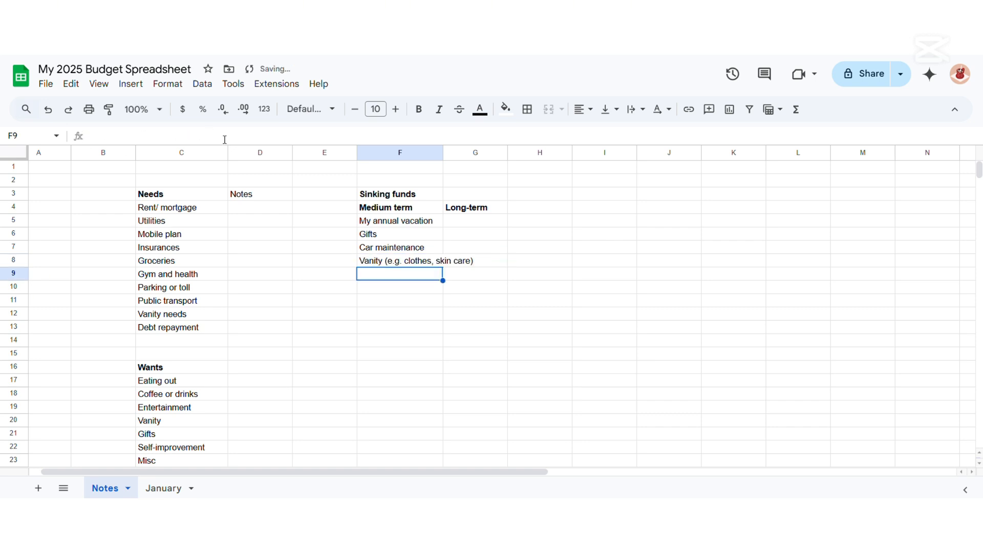
{"action": "left_click_drag", "start_coordinate": [443, 154], "coordinate": [479, 154]}
List the long-term sinking funds "Family travel" in G5 and "Property" in G6.
{"action": "left_click", "coordinate": [507, 221]}
{"action": "type", "text": "Family travel"}
{"action": "key", "text": "Return"}
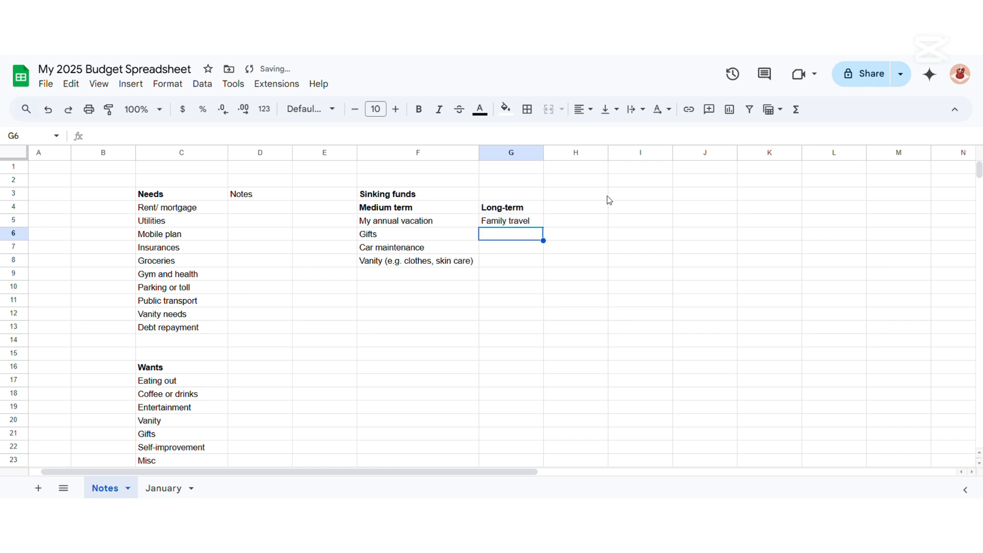
{"action": "type", "text": "Property"}
{"action": "key", "text": "Return"}
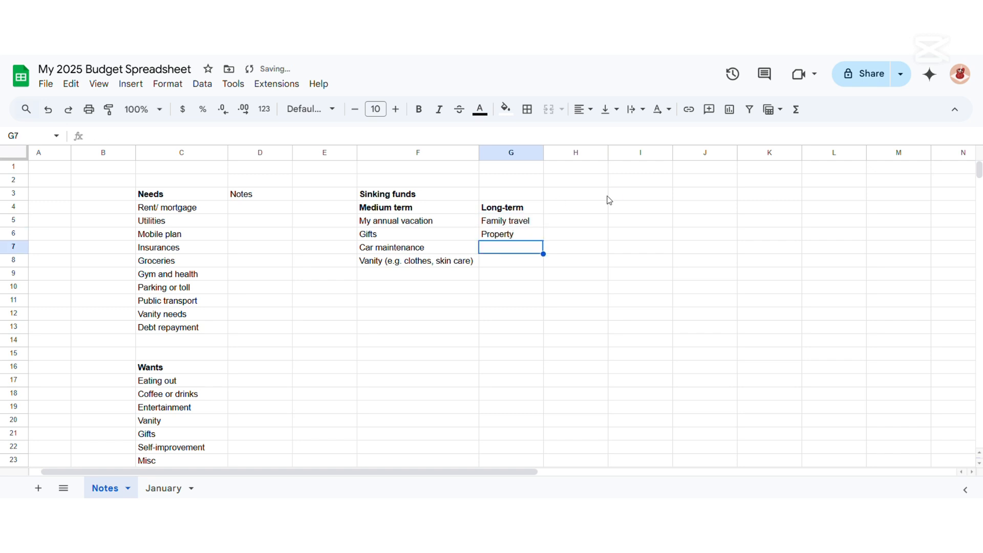
Enter the note "(Sinking fund's "property" is not your only source of money for property)" in H6, beside Property.
{"action": "key", "text": "Up"}
{"action": "key", "text": "Right"}
{"action": "type", "text": "("}
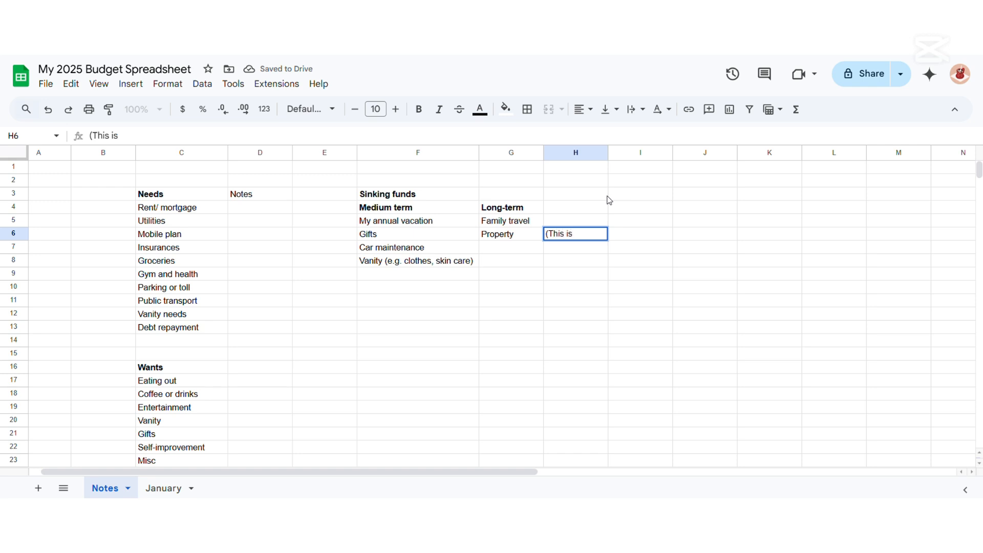
{"action": "type", "text": "This is"}
{"action": "key", "text": "BackSpace"}
{"action": "key", "text": "BackSpace"}
{"action": "key", "text": "BackSpace"}
{"action": "key", "text": "BackSpace"}
{"action": "key", "text": "BackSpace"}
{"action": "type", "text": "Sinking"}
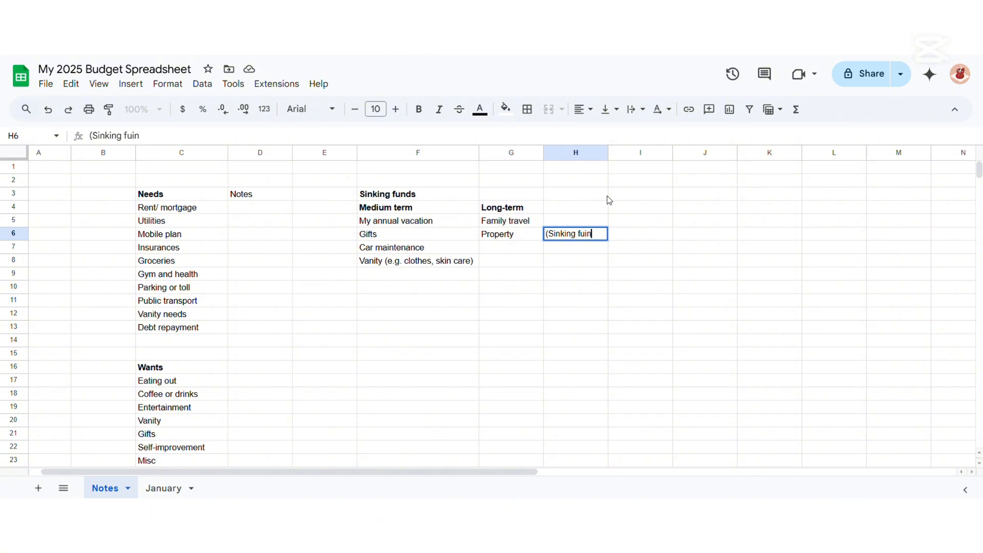
{"action": "type", "text": " fund's \"property\" is not you"}
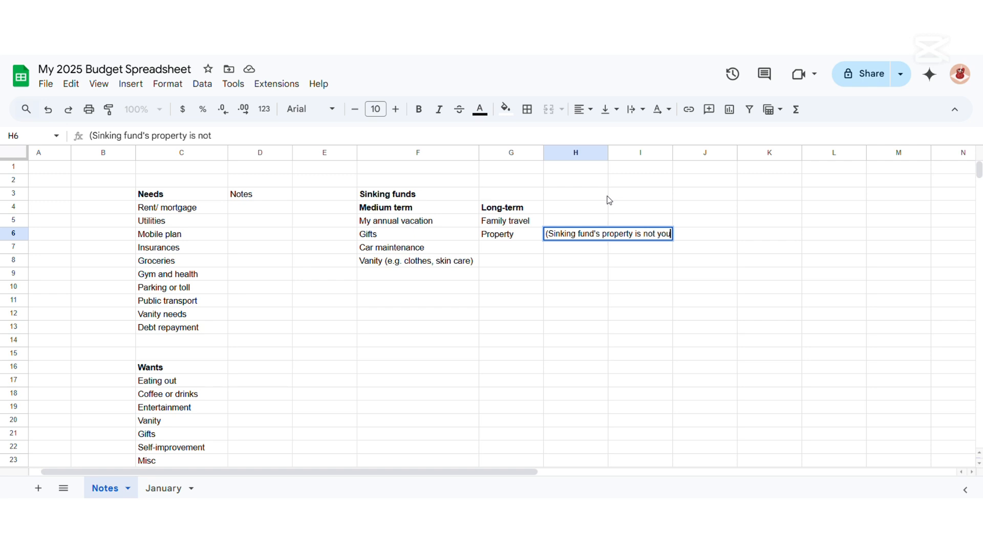
{"action": "type", "text": "r on"}
{"action": "type", "text": "ly source of money for property"}
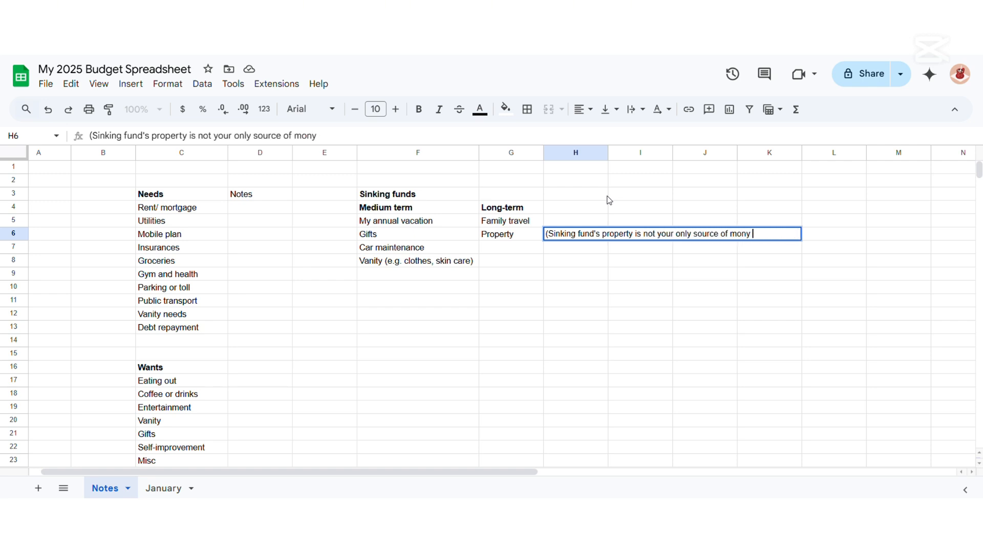
{"action": "type", "text": ")"}
{"action": "key", "text": "Return"}
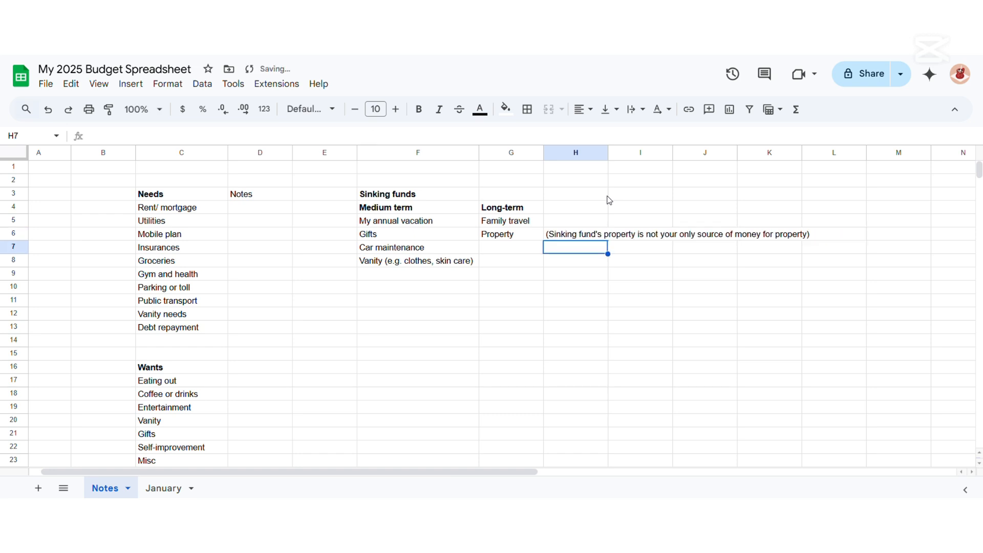
{"action": "key", "text": "Left"}
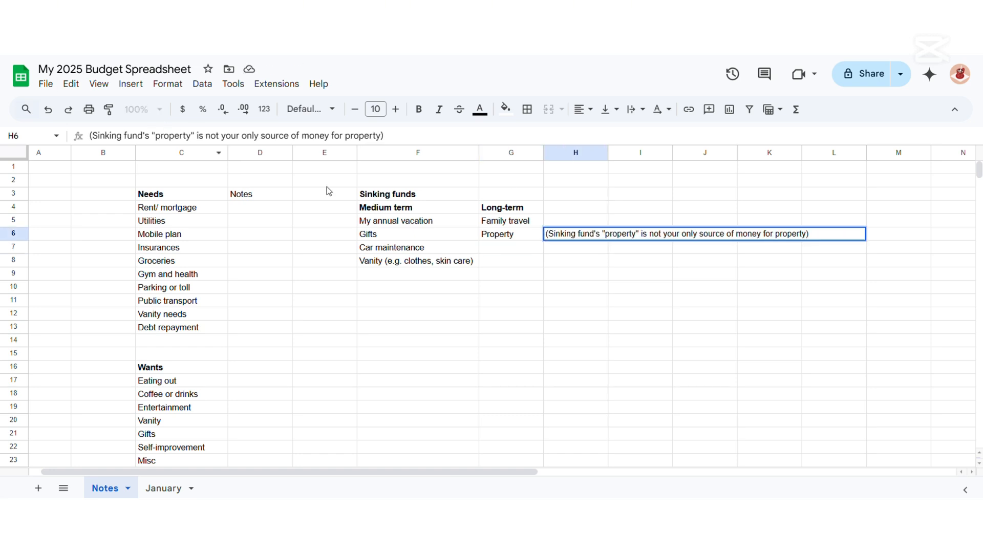
{"action": "key", "text": "Return"}
Add "New vehicle" in G7 and "Further studies" in G8 to the long-term sinking funds.
{"action": "key", "text": "Left"}
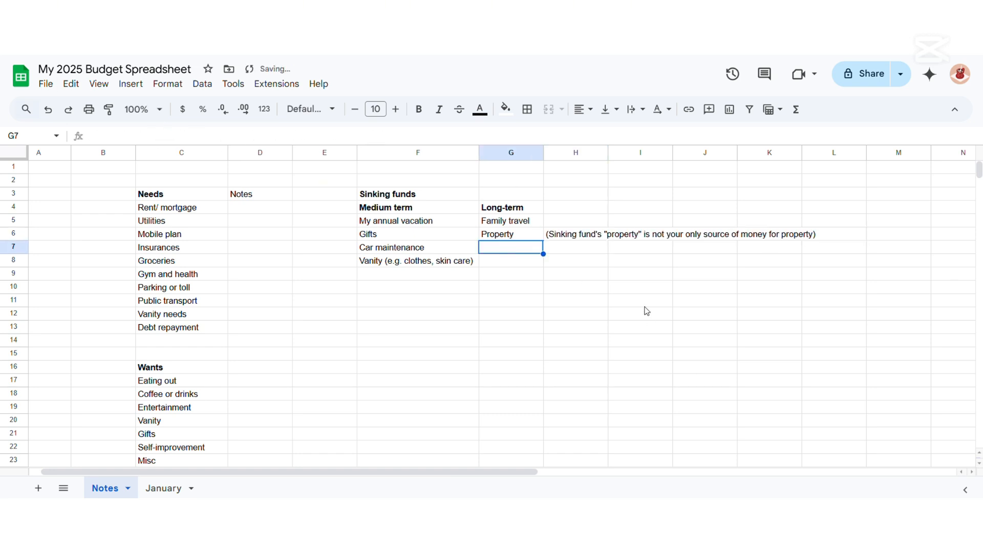
{"action": "type", "text": "New vehicle"}
{"action": "key", "text": "Return"}
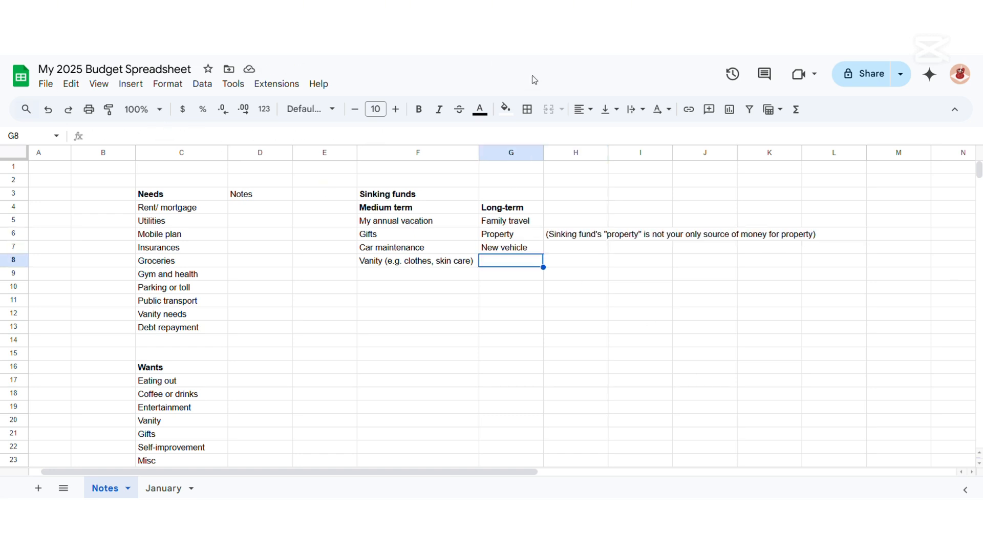
{"action": "type", "text": "Further studies"}
{"action": "key", "text": "Return"}
Copy the sinking fund names F5:G8 from the Notes sheet to P3 on the January sheet.
{"action": "left_click_drag", "start_coordinate": [439, 221], "coordinate": [512, 261]}
{"action": "left_click", "coordinate": [163, 488]}
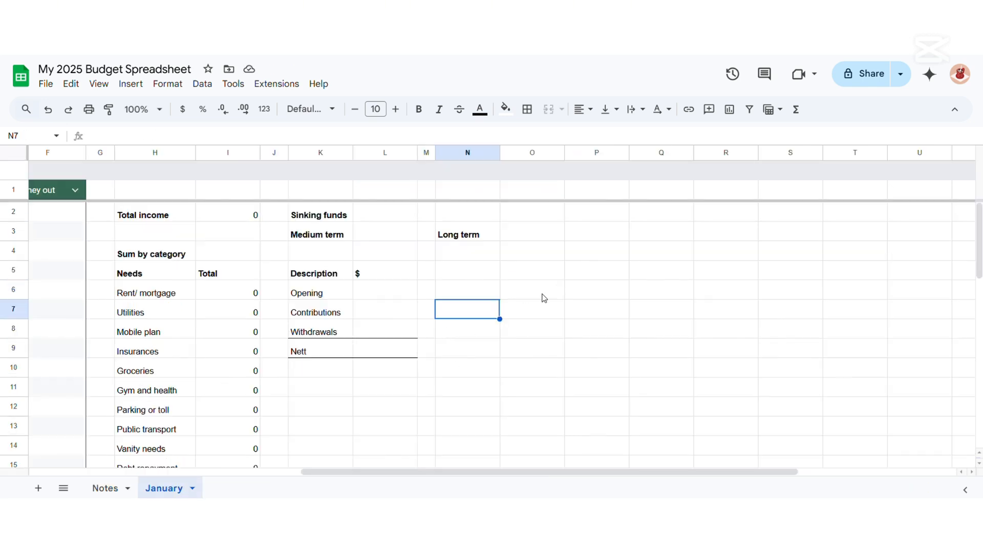
{"action": "left_click", "coordinate": [594, 237]}
{"action": "key", "text": "ctrl+v"}
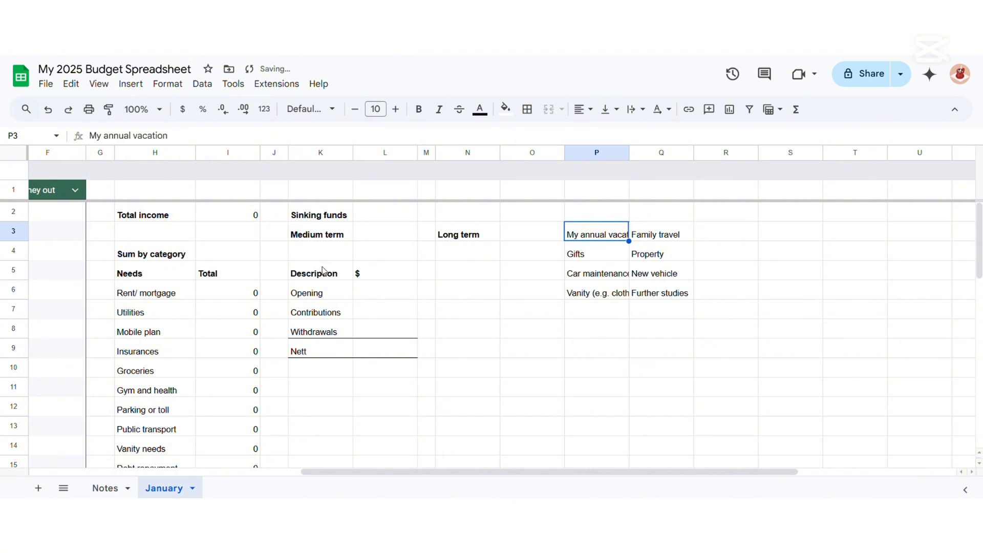
Move "My annual vacation" from P3 to K4 under Medium term and make it bold.
{"action": "key", "text": "ctrl+x"}
{"action": "left_click", "coordinate": [323, 251]}
{"action": "key", "text": "ctrl+v"}
{"action": "left_click", "coordinate": [598, 260]}
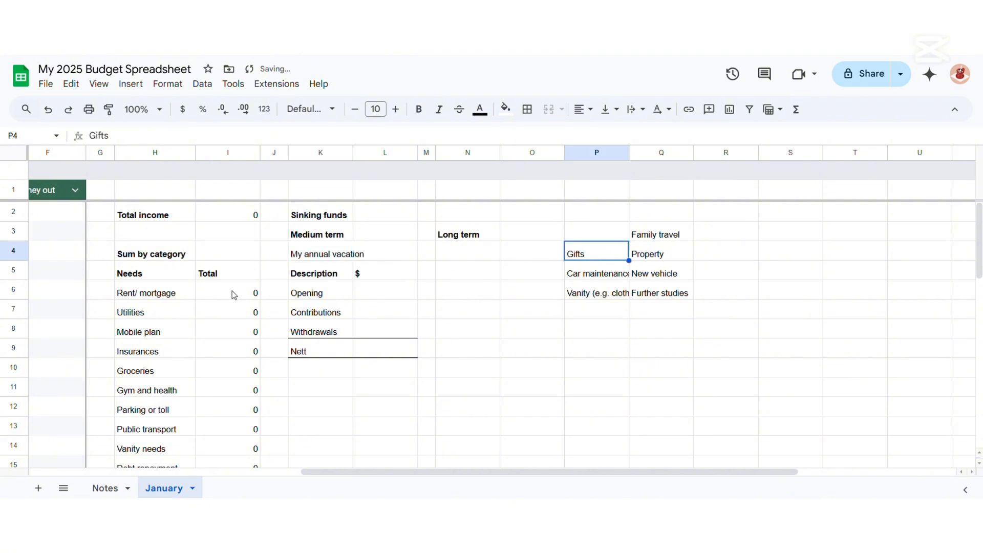
{"action": "left_click", "coordinate": [334, 256]}
{"action": "key", "text": "ctrl+b"}
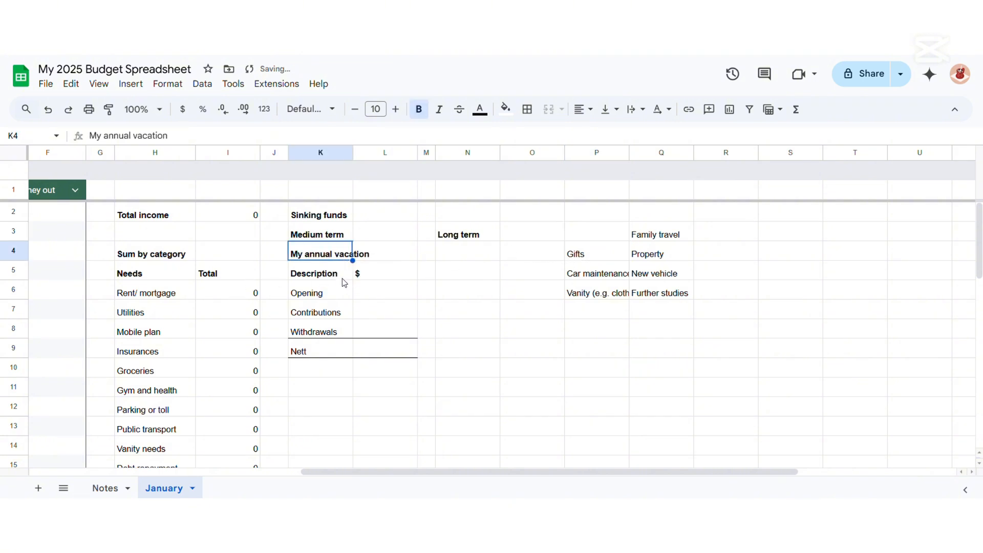
Copy the My annual vacation block K4:L9 to K11.
{"action": "left_click", "coordinate": [459, 252]}
{"action": "left_click_drag", "start_coordinate": [322, 251], "coordinate": [384, 350]}
{"action": "key", "text": "ctrl+c"}
{"action": "left_click", "coordinate": [320, 389]}
{"action": "key", "text": "ctrl+v"}
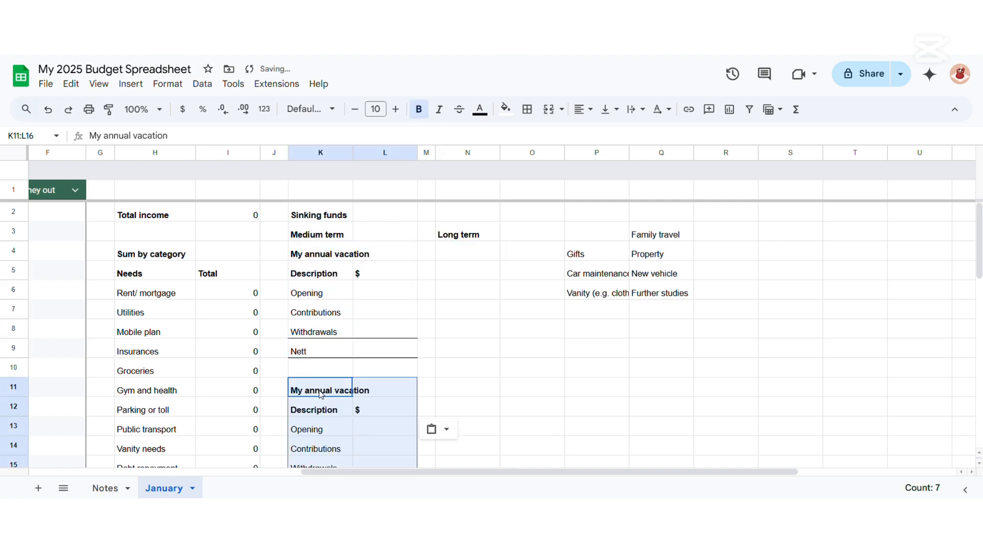
Repeat the fund block at K18 and K25, and copy all four blocks across under Long term from N4.
{"action": "left_click_drag", "start_coordinate": [322, 251], "coordinate": [380, 298]}
{"action": "key", "text": "ctrl+c"}
{"action": "scroll", "coordinate": [380, 298], "scroll_direction": "up", "scroll_amount": 10}
{"action": "left_click", "coordinate": [467, 253]}
{"action": "key", "text": "ctrl+v"}
Move "Gifts", "Car maintenance" and "Vanity (e.g. clothes, skin care)" into the Medium term block headings K11, K18 and K25.
{"action": "left_click", "coordinate": [597, 252]}
{"action": "key", "text": "ctrl+x"}
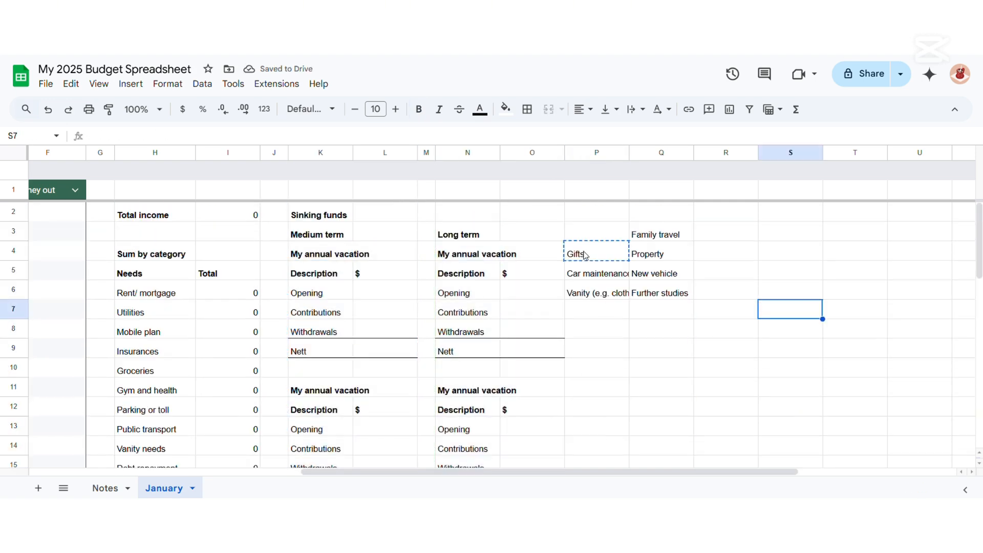
{"action": "left_click", "coordinate": [320, 389]}
{"action": "key", "text": "ctrl+v"}
{"action": "scroll", "coordinate": [336, 336], "scroll_direction": "up", "scroll_amount": 4}
{"action": "left_click", "coordinate": [597, 293]}
{"action": "key", "text": "ctrl+x"}
{"action": "scroll", "coordinate": [597, 293], "scroll_direction": "down", "scroll_amount": 6}
{"action": "left_click", "coordinate": [320, 343]}
{"action": "key", "text": "ctrl+v"}
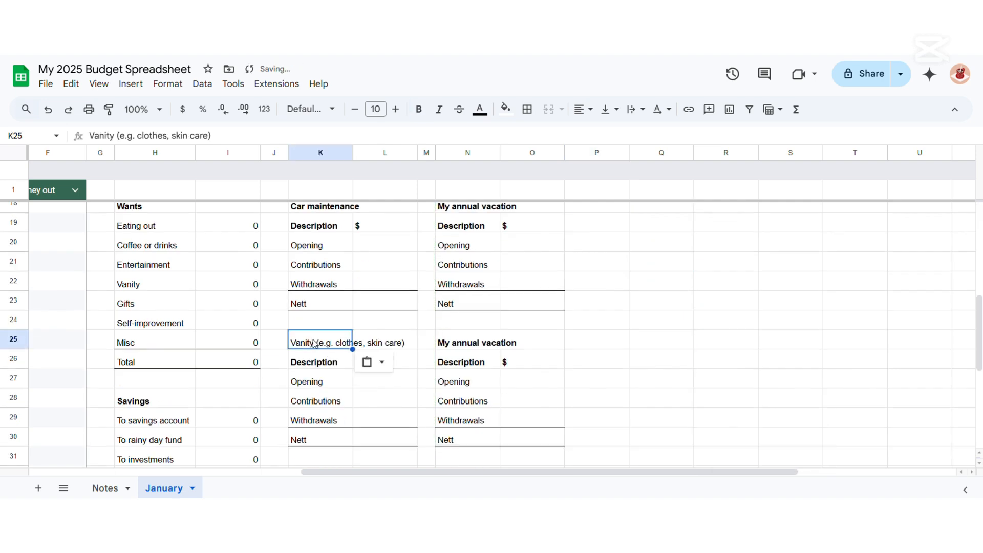
Move "Family travel" to N4 and "Property" to N11 as Long term block headings, pasting values only.
{"action": "scroll", "coordinate": [657, 235], "scroll_direction": "up", "scroll_amount": 6}
{"action": "left_click", "coordinate": [657, 236]}
{"action": "key", "text": "ctrl+x"}
{"action": "left_click", "coordinate": [467, 254]}
{"action": "key", "text": "ctrl+shift+v"}
{"action": "left_click", "coordinate": [657, 254]}
{"action": "key", "text": "ctrl+x"}
{"action": "left_click", "coordinate": [492, 390]}
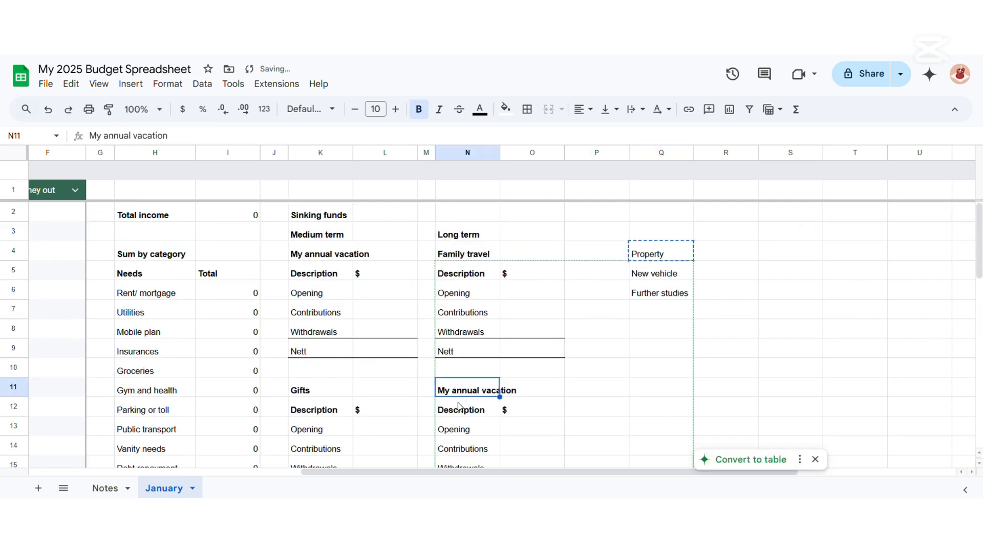
{"action": "key", "text": "ctrl+shift+v"}
Move "New vehicle" to N18 and "Further studies" to the last Long term block heading N25, pasting values only.
{"action": "left_click", "coordinate": [661, 273]}
{"action": "key", "text": "ctrl+x"}
{"action": "left_click", "coordinate": [468, 334]}
{"action": "key", "text": "ctrl+shift+v"}
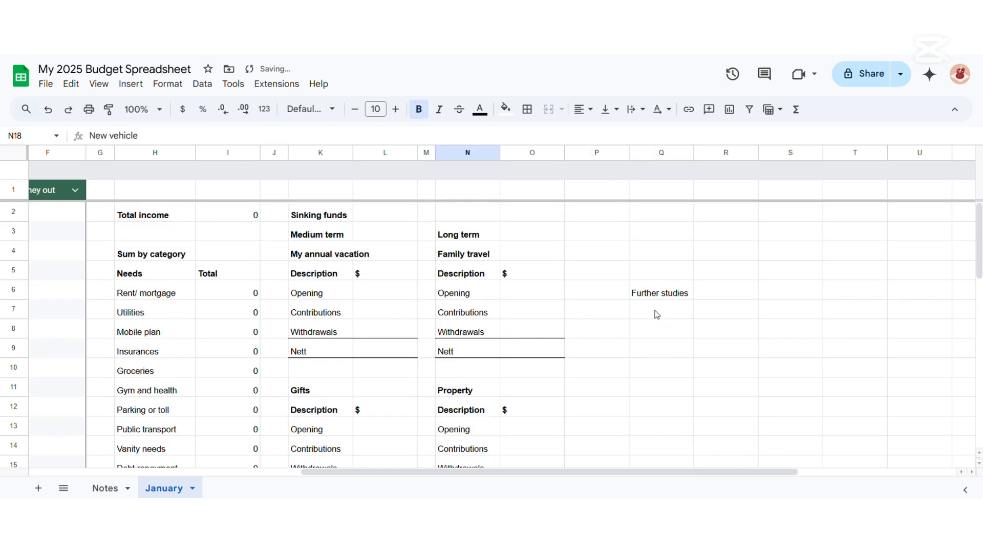
{"action": "left_click", "coordinate": [661, 293]}
{"action": "key", "text": "ctrl+x"}
{"action": "left_click", "coordinate": [468, 343]}
{"action": "key", "text": "ctrl+shift+v"}
{"action": "scroll", "coordinate": [528, 373], "scroll_direction": "up", "scroll_amount": 2}
{"action": "left_click", "coordinate": [655, 404]}
{"action": "scroll", "coordinate": [383, 379], "scroll_direction": "up", "scroll_amount": 5}
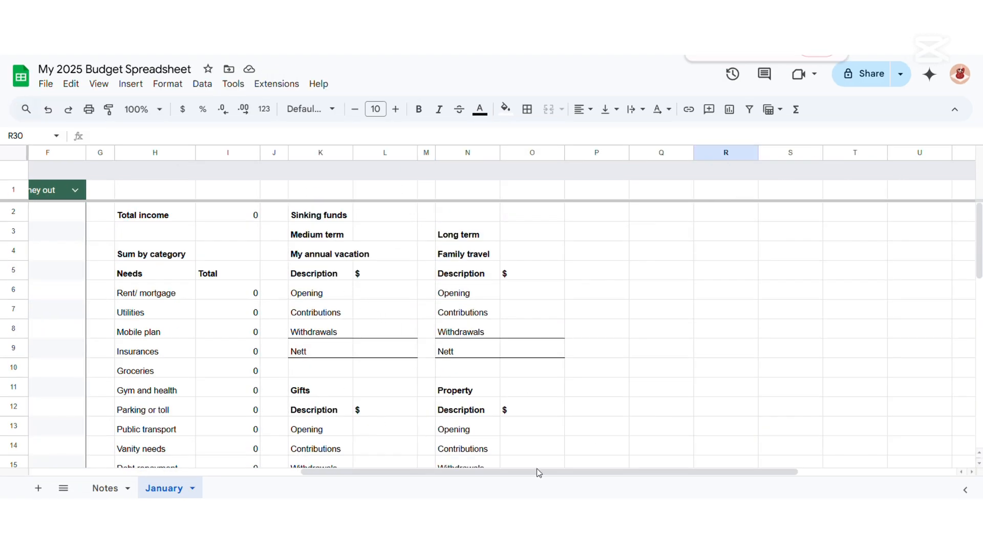
Copy the sinking fund names F5:G8 from the Notes sheet into A4:B7 of the January table.
{"action": "left_click_drag", "start_coordinate": [539, 472], "coordinate": [259, 474]}
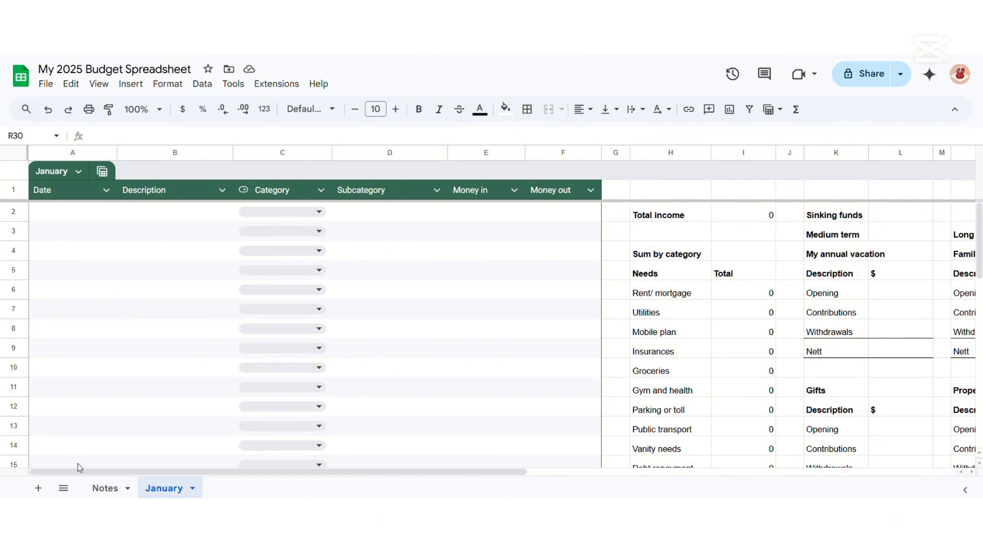
{"action": "left_click", "coordinate": [109, 491]}
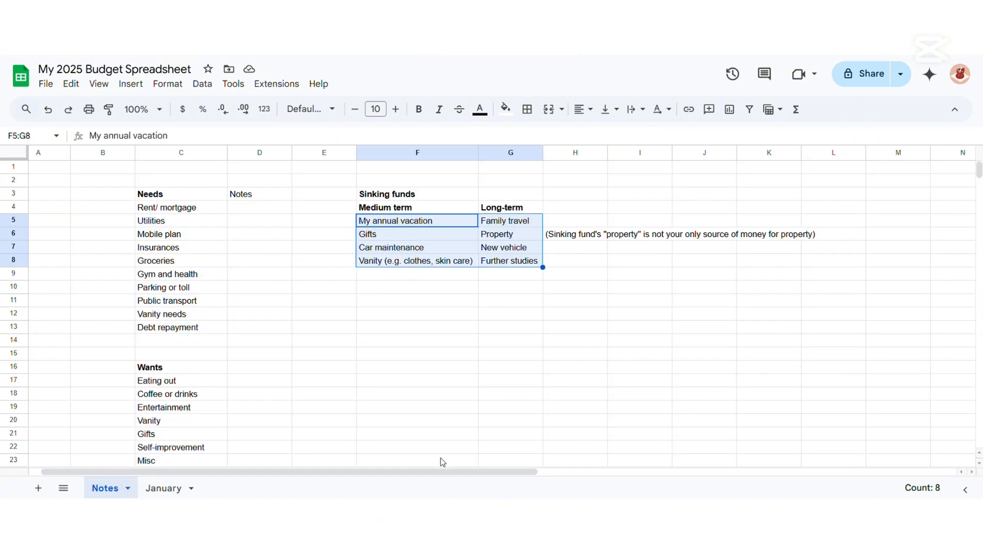
{"action": "left_click", "coordinate": [166, 488]}
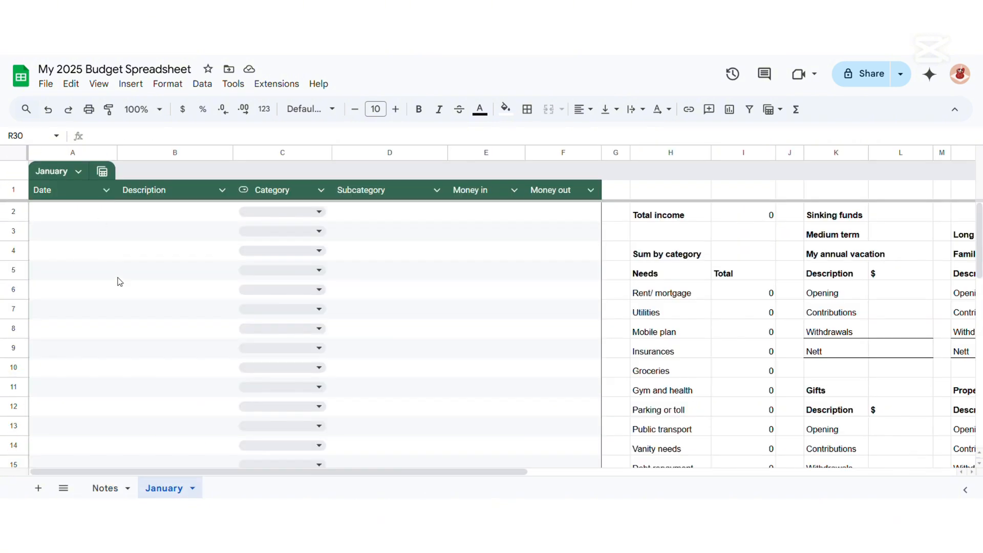
{"action": "left_click", "coordinate": [53, 256]}
{"action": "key", "text": "ctrl+v"}
{"action": "left_click", "coordinate": [417, 253]}
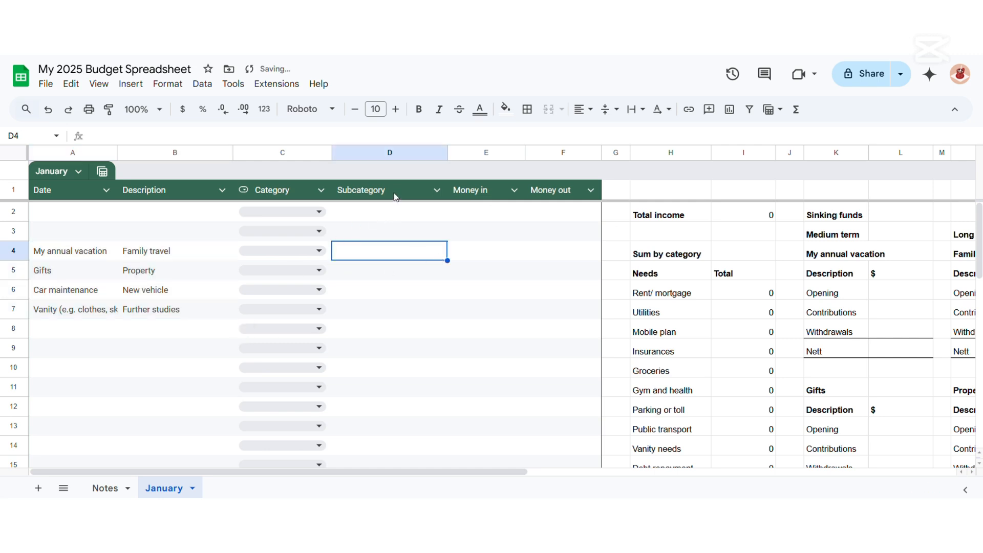
Change the January table's Subcategory column type to dropdown and open its options for editing.
{"action": "left_click", "coordinate": [437, 190]}
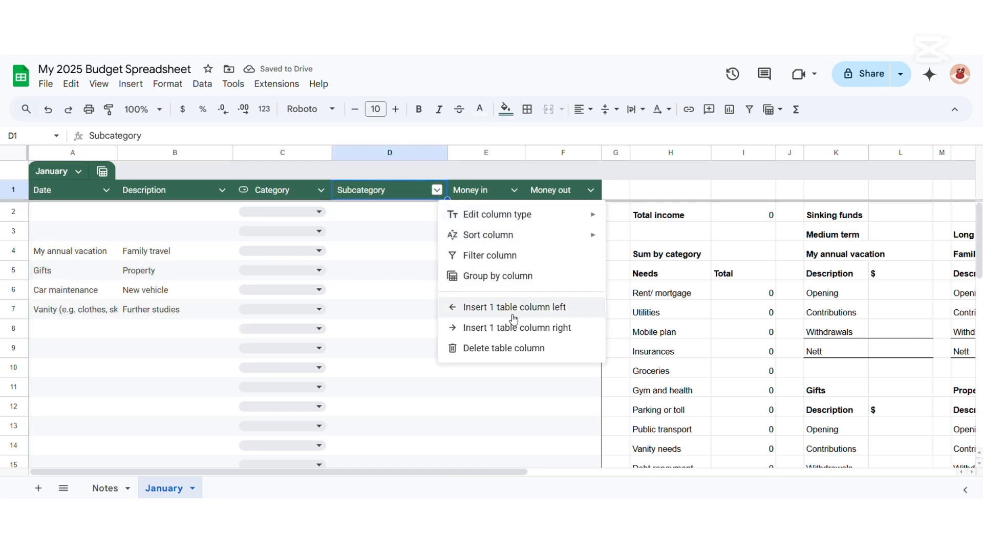
{"action": "mouse_move", "coordinate": [494, 215]}
{"action": "left_click", "coordinate": [652, 278]}
{"action": "left_click", "coordinate": [940, 226]}
{"action": "left_click", "coordinate": [822, 224]}
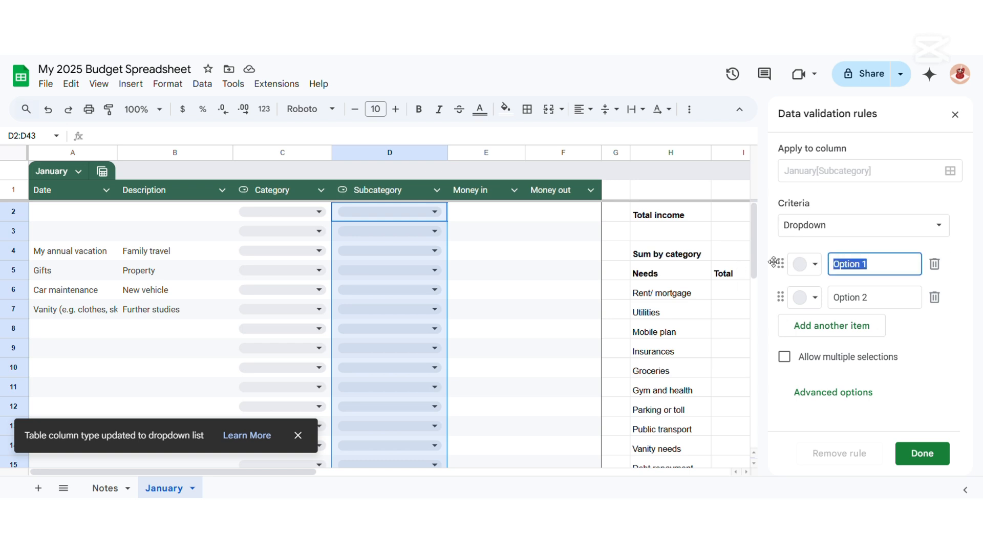
Enter the dropdown options "S.F. - My annual vacation", "S.F. - Gifts", "S.F. - Car maintenance" and "S.F. Vanity".
{"action": "type", "text": "S.F. - My annual"}
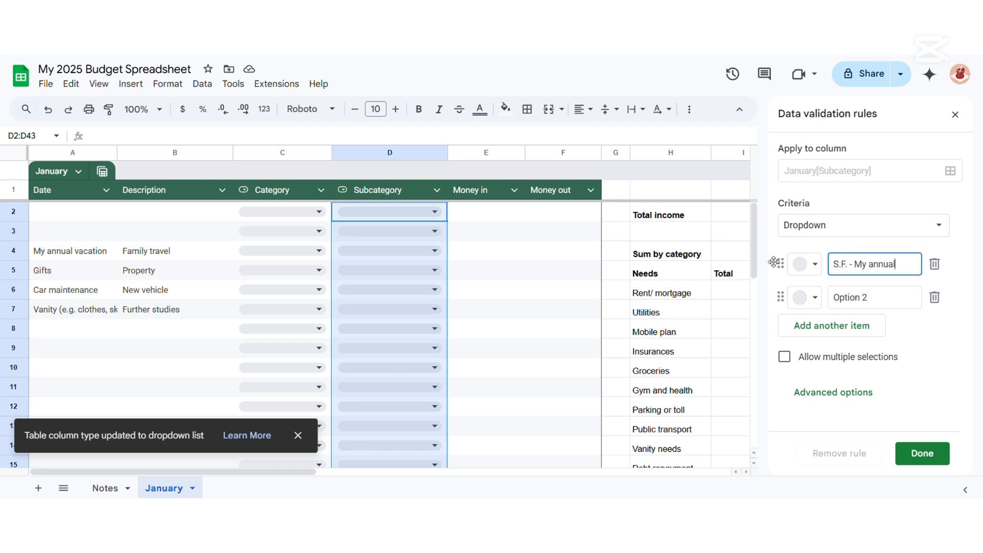
{"action": "type", "text": " vacation"}
{"action": "key", "text": "Return"}
{"action": "type", "text": "S"}
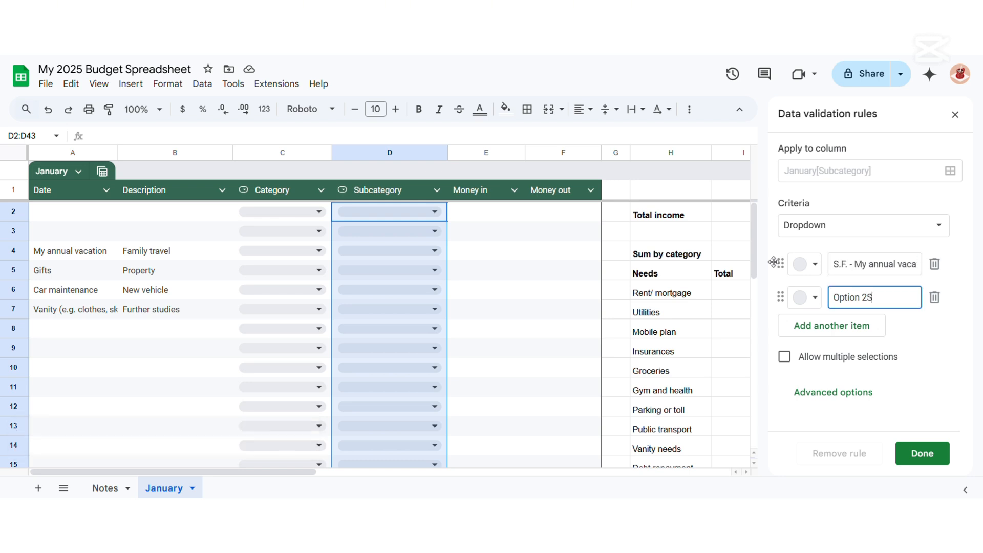
{"action": "key", "text": "ctrl+a"}
{"action": "type", "text": "S.F. - Gifts"}
{"action": "key", "text": "Return"}
{"action": "type", "text": "S.F. - Car maintenance"}
{"action": "key", "text": "Return"}
{"action": "type", "text": "S.F. Vanity"}
{"action": "key", "text": "Return"}
Add the dropdown options "S.F. - Family travel", "S.F. Property", "S.F. - New Vechicle" and "S.F. - Further Studies".
{"action": "type", "text": "S.F. - Family travel S.f"}
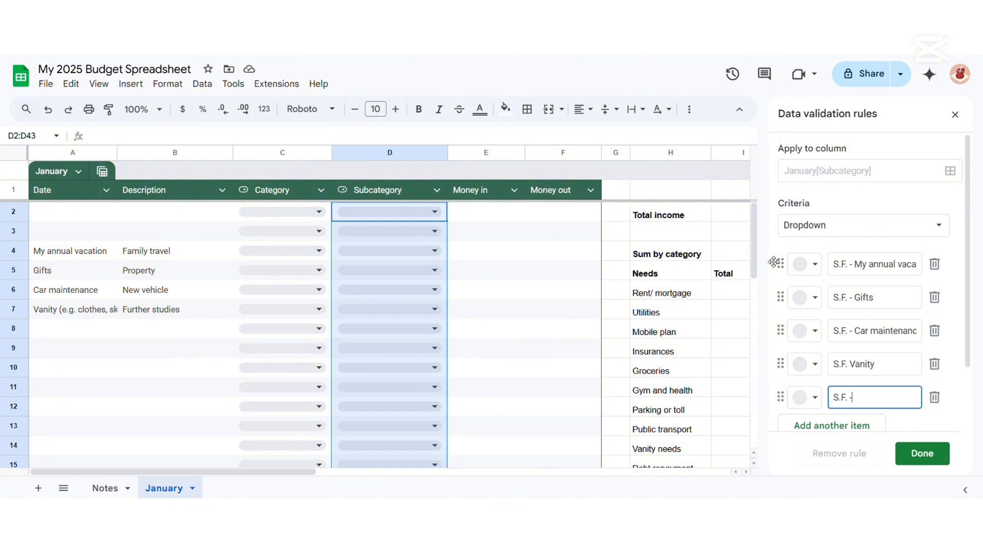
{"action": "key", "text": "BackSpace"}
{"action": "type", "text": "F. - Property"}
{"action": "key", "text": "Return"}
{"action": "type", "text": "S.F. - New Vechicle"}
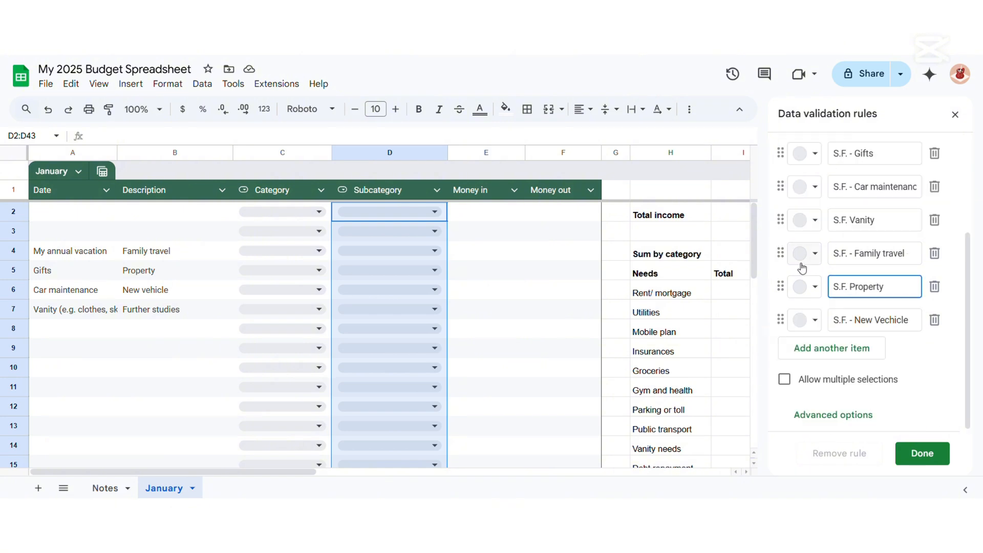
{"action": "key", "text": "Return"}
{"action": "type", "text": "S.F. - Further Studies"}
Colour the sinking fund dropdown options, using light green for annual vacation, gifts and car maintenance, and apply the rule.
{"action": "scroll", "coordinate": [870, 281], "scroll_direction": "up", "scroll_amount": 5}
{"action": "left_click", "coordinate": [814, 329]}
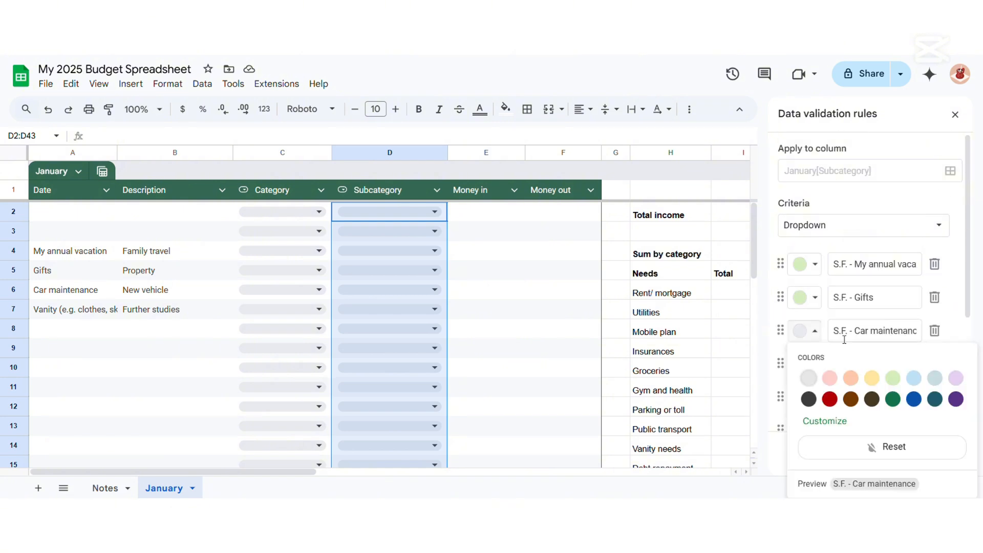
{"action": "left_click", "coordinate": [893, 377]}
{"action": "scroll", "coordinate": [870, 307], "scroll_direction": "down", "scroll_amount": 2}
{"action": "left_click", "coordinate": [815, 320]}
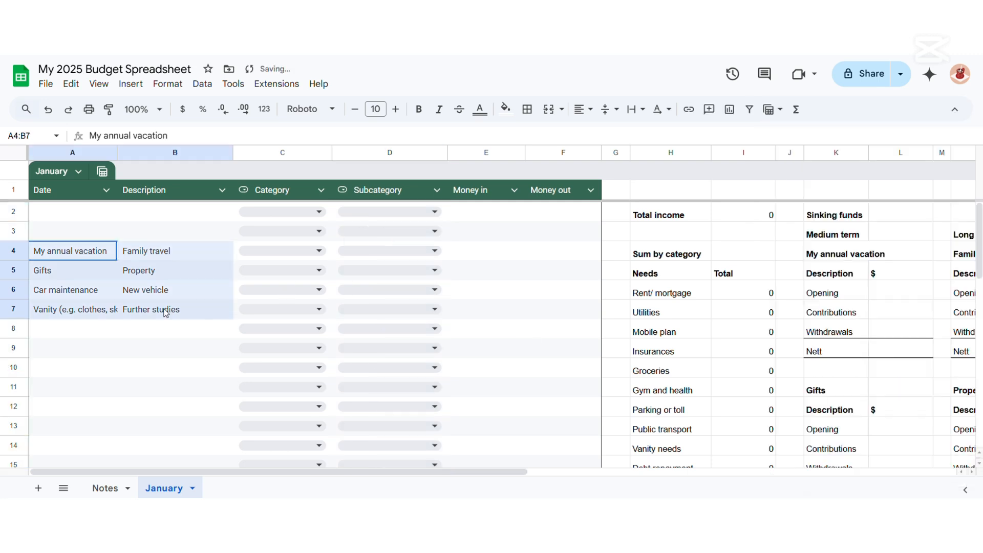
Enter =SUMIF(D:D, "S.F. - My annual vacation", F:F) as the Contributions amount of the My annual vacation fund.
{"action": "scroll", "coordinate": [526, 476], "scroll_direction": "right", "scroll_amount": 10}
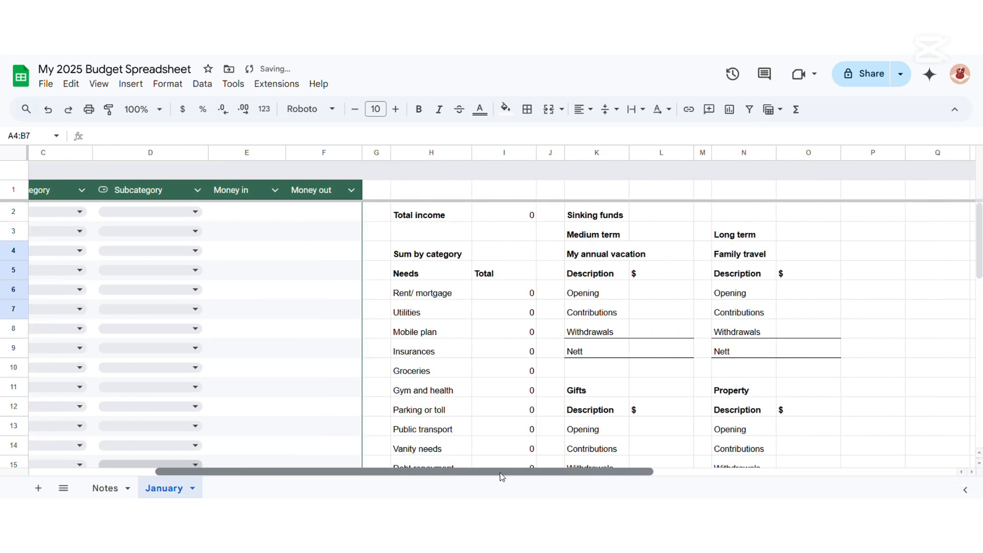
{"action": "left_click", "coordinate": [548, 318]}
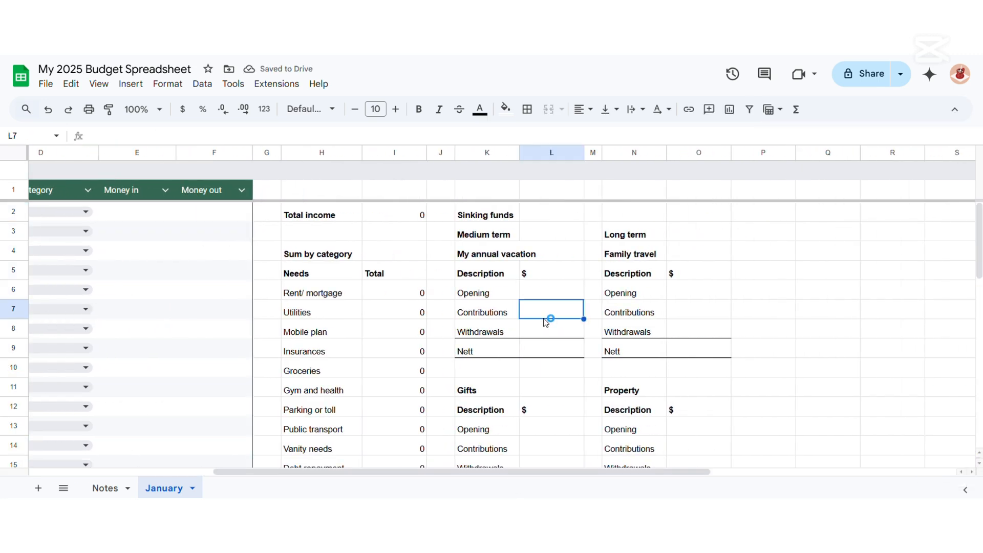
{"action": "type", "text": "=S"}
{"action": "type", "text": "UMIF"}
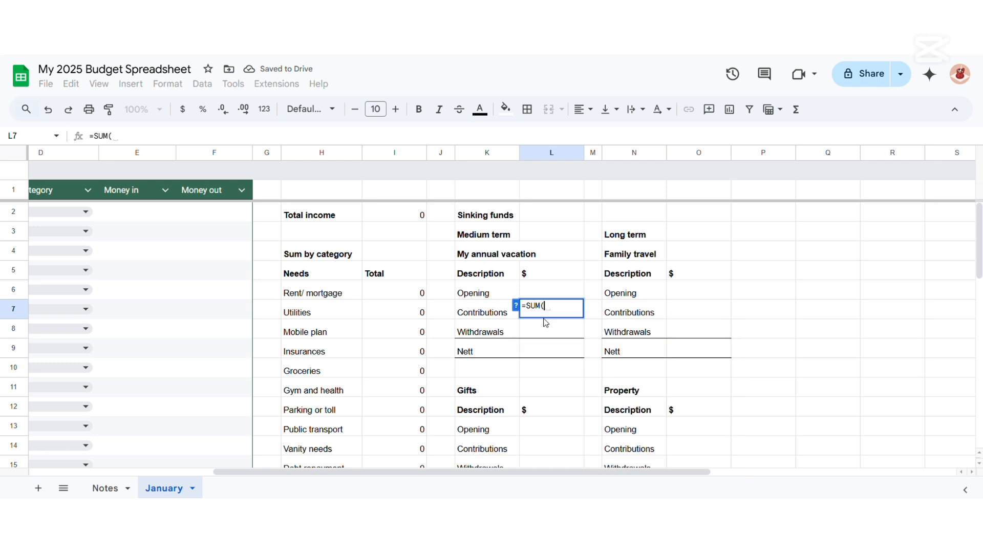
{"action": "left_click", "coordinate": [545, 323]}
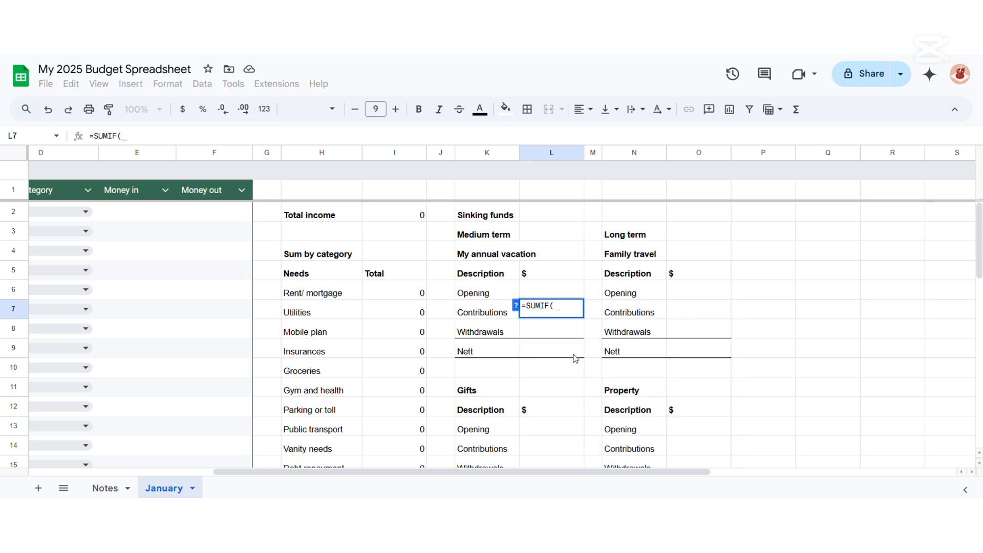
{"action": "left_click_drag", "start_coordinate": [636, 472], "coordinate": [566, 472]}
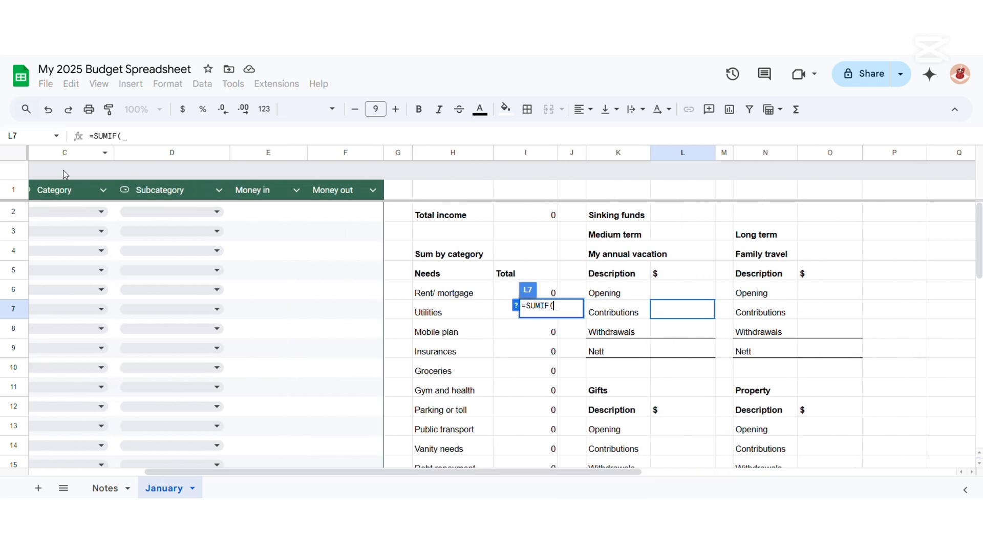
{"action": "type", "text": "D:"}
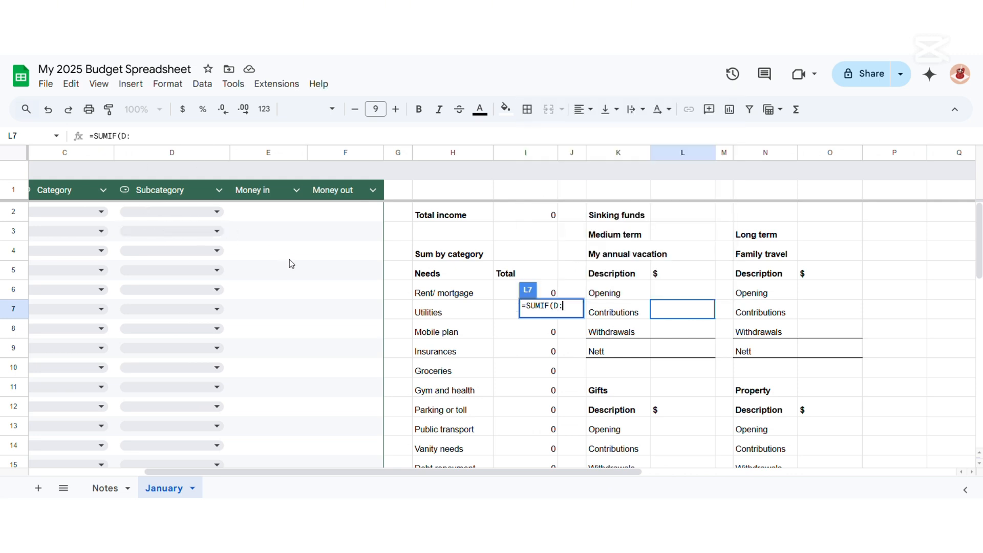
{"action": "type", "text": "D, \""}
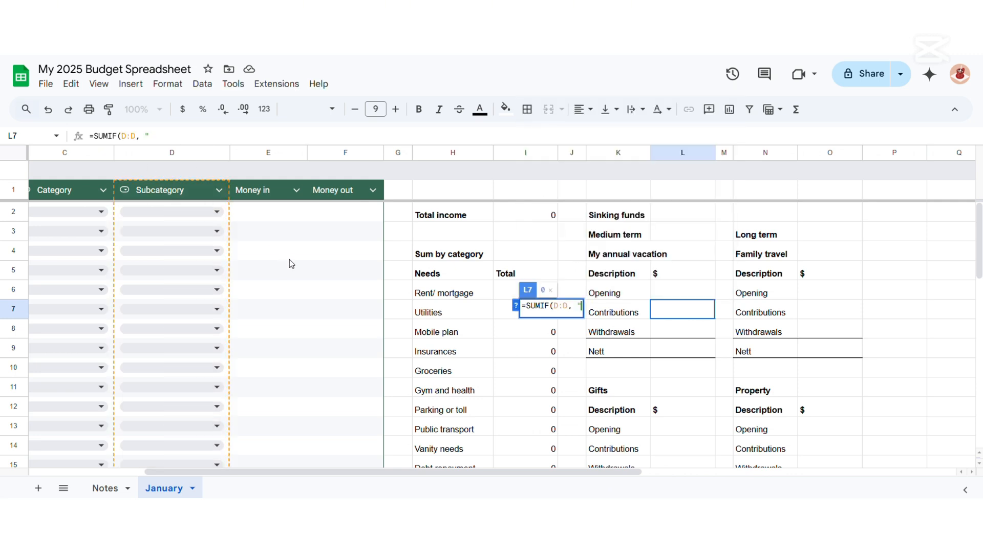
{"action": "type", "text": "S.F. - My annual vacation"}
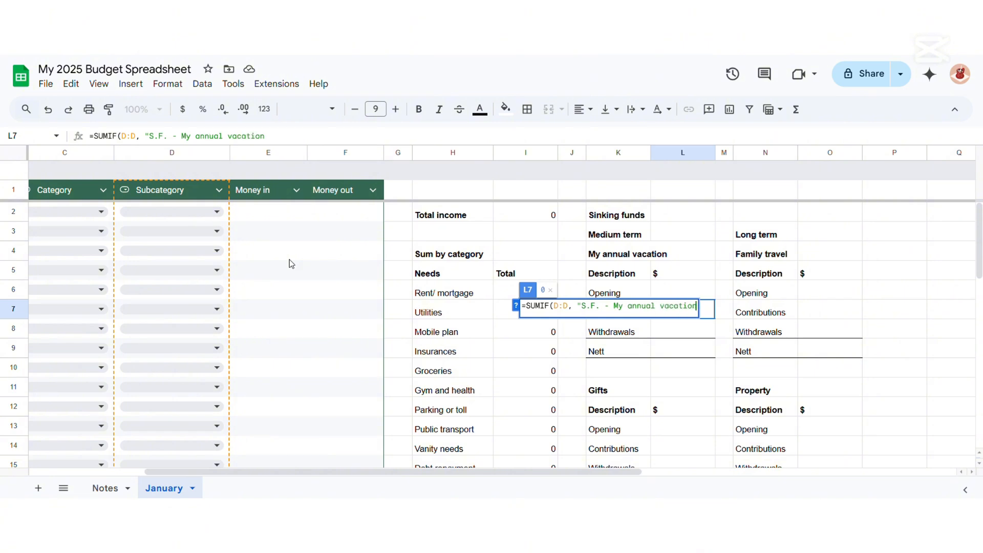
{"action": "type", "text": "\", F:F)"}
{"action": "key", "text": "Return"}
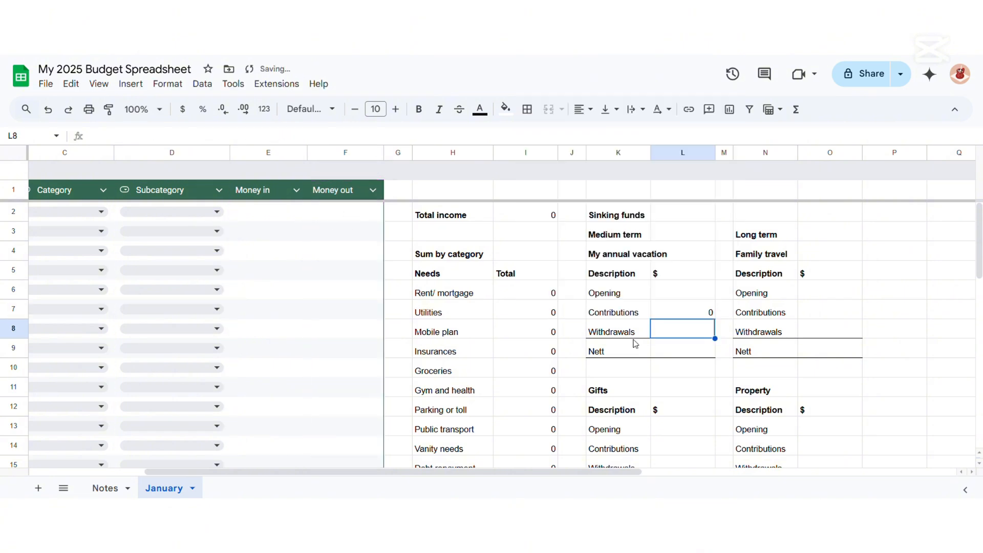
Set the January table's row 3 subcategory to "S.F. - My annual vacation" and its description to "Sinking fund".
{"action": "scroll", "coordinate": [285, 244], "scroll_direction": "left", "scroll_amount": 5}
{"action": "left_click", "coordinate": [903, 316]}
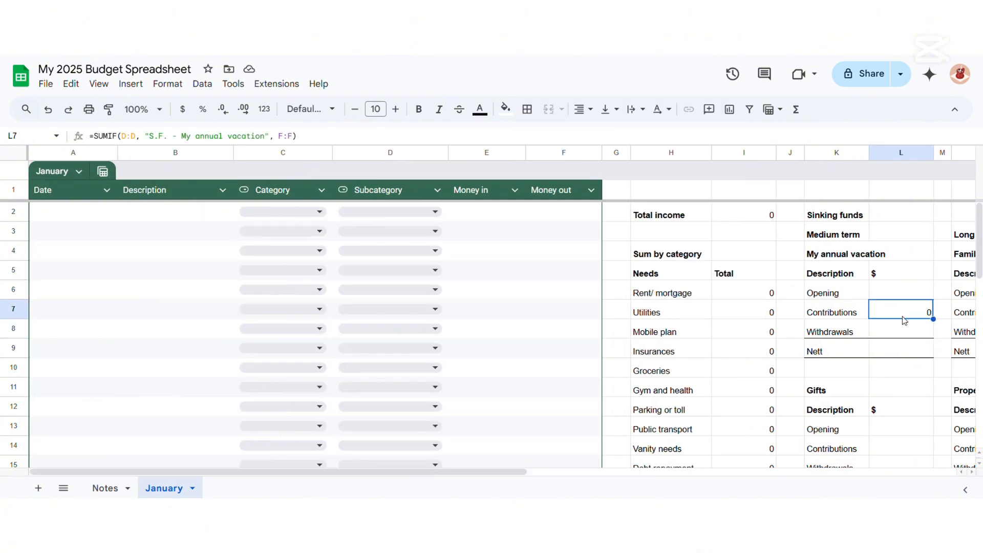
{"action": "left_click", "coordinate": [379, 233]}
{"action": "left_click", "coordinate": [379, 250]}
{"action": "left_click", "coordinate": [190, 238]}
{"action": "type", "text": "Si"}
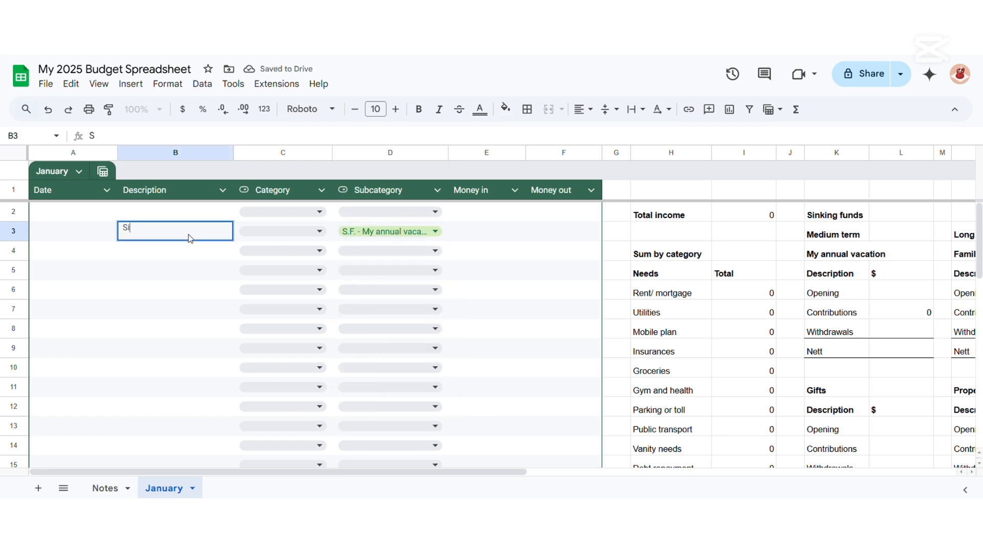
{"action": "type", "text": "nking fund"}
{"action": "key", "text": "Return"}
Set row 3's category to "Savings - To sinking funds" and enter 10 as its Money out amount.
{"action": "left_click", "coordinate": [319, 232]}
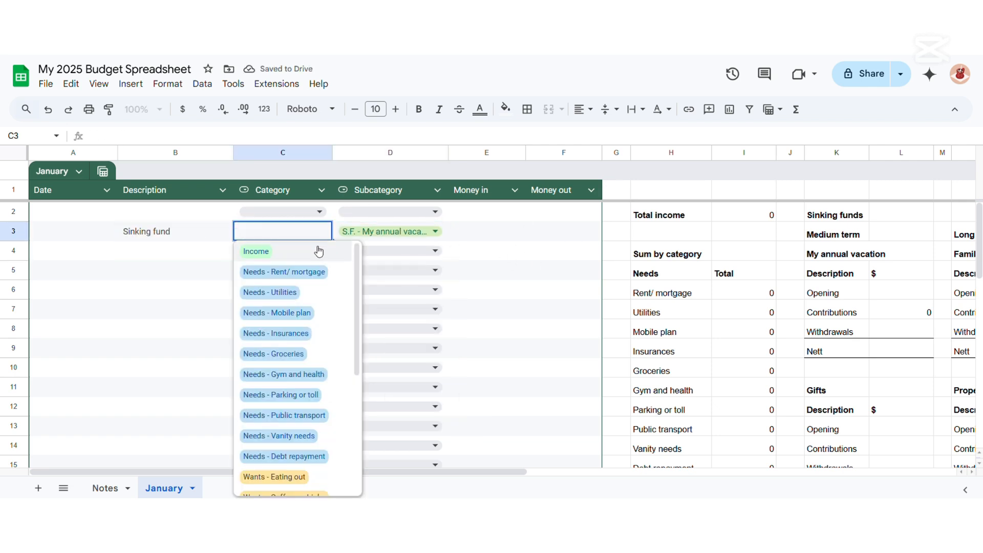
{"action": "scroll", "coordinate": [328, 410], "scroll_direction": "down", "scroll_amount": 5}
{"action": "left_click", "coordinate": [307, 463]}
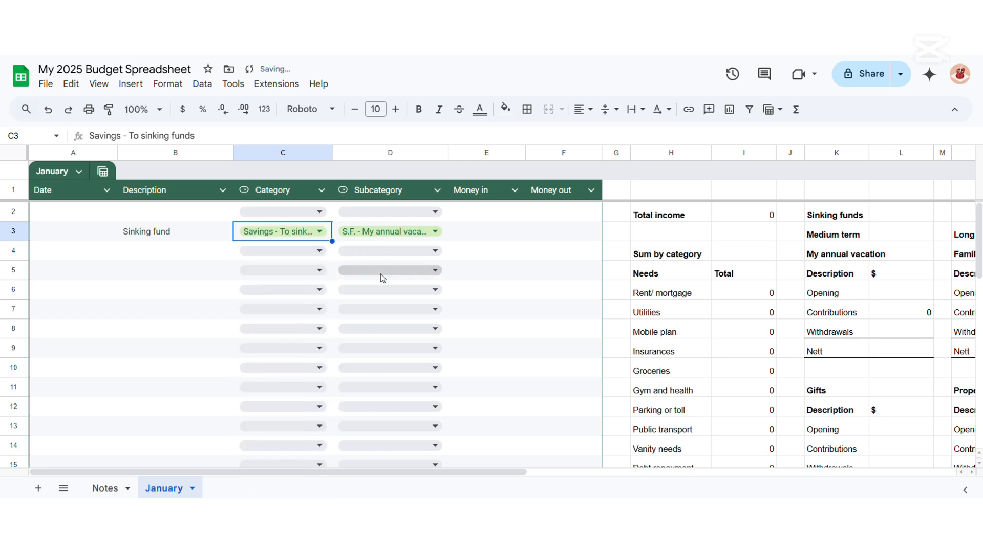
{"action": "left_click", "coordinate": [559, 233]}
{"action": "type", "text": "10"}
{"action": "key", "text": "Return"}
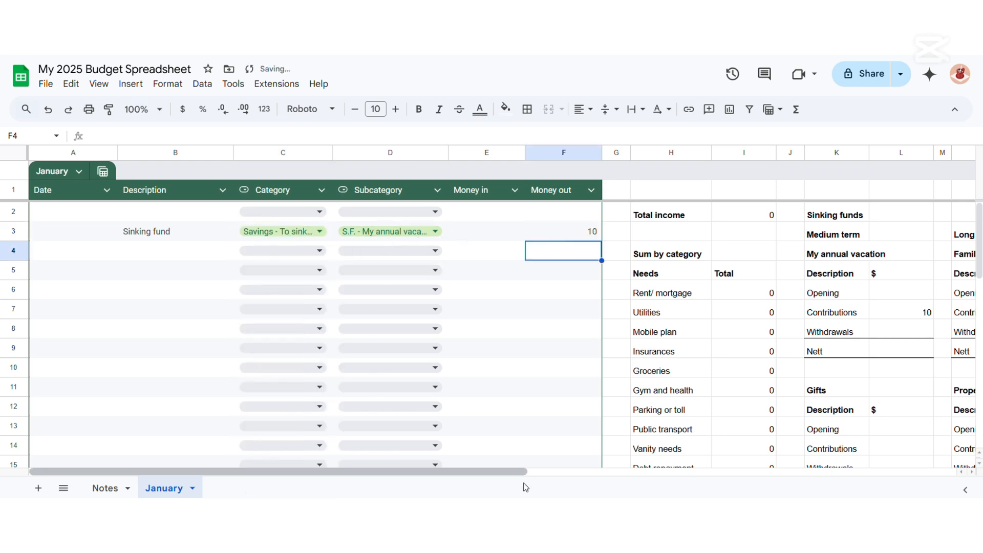
Try to total the My annual vacation fund in its Nett cell with =SUM(L6:L9).
{"action": "left_click_drag", "start_coordinate": [511, 471], "coordinate": [695, 484]}
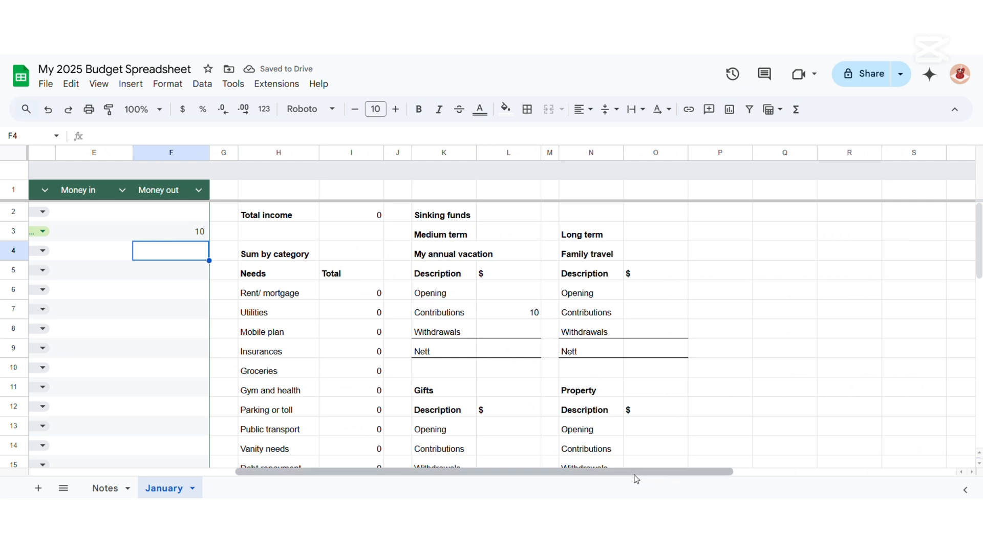
{"action": "left_click", "coordinate": [518, 350]}
{"action": "type", "text": "=SUM("}
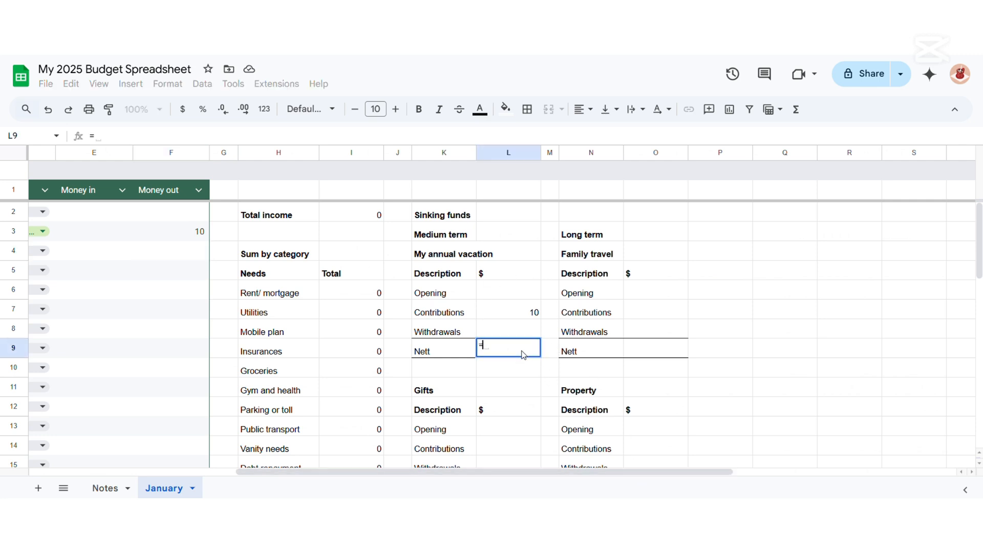
{"action": "key", "text": "BackSpace"}
{"action": "key", "text": "BackSpace"}
{"action": "key", "text": "BackSpace"}
{"action": "key", "text": "BackSpace"}
{"action": "key", "text": "BackSpace"}
{"action": "key", "text": "Return"}
{"action": "key", "text": "Up"}
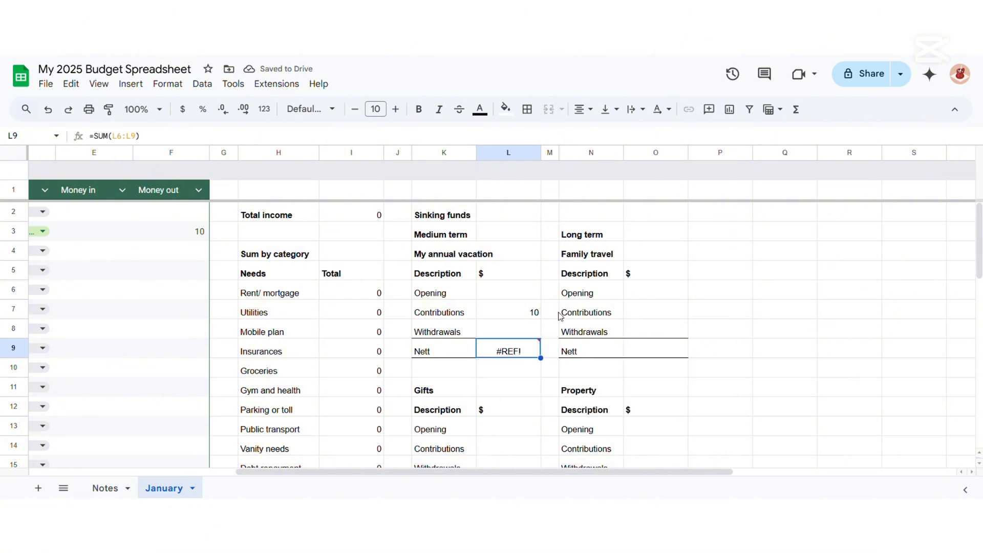
Replace the annual vacation fund's Nett formula with a SUM of Opening, Contributions and Withdrawals, L6:L8.
{"action": "left_click_drag", "start_coordinate": [139, 136], "coordinate": [87, 135]}
{"action": "type", "text": "=SUM("}
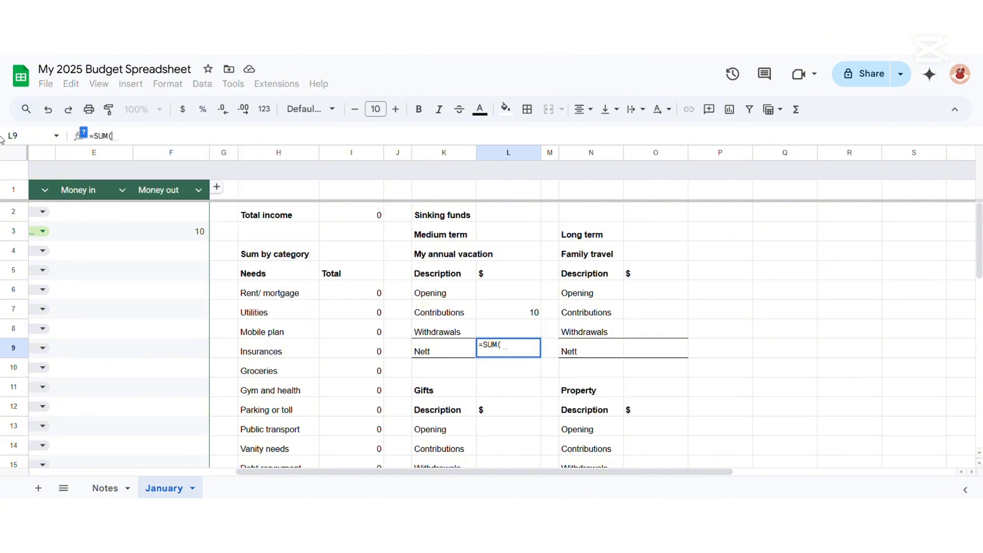
{"action": "left_click_drag", "start_coordinate": [529, 296], "coordinate": [533, 331]}
{"action": "key", "text": "Return"}
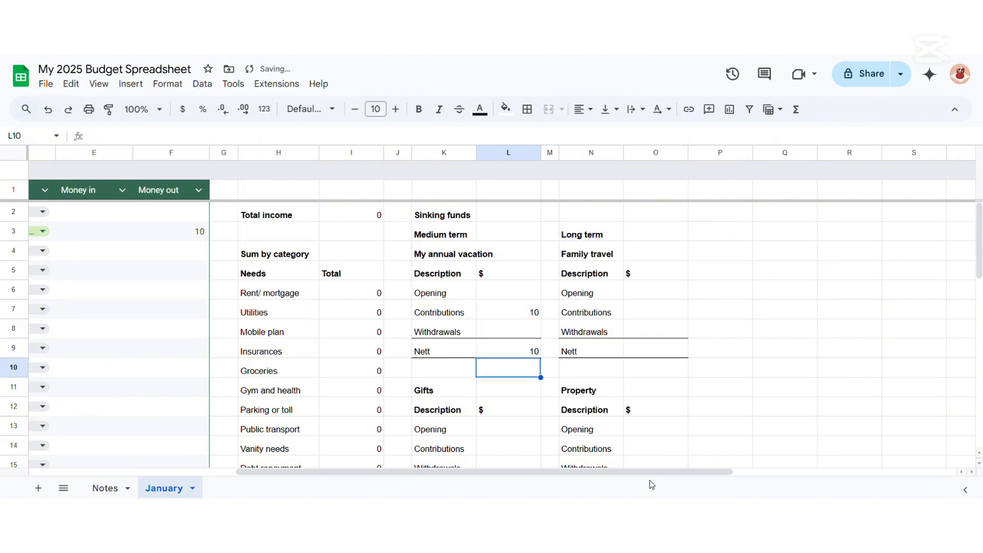
Enter the description "Sinking fund" in row 6 of the January table and set its category to "Savings - To sinking funds".
{"action": "left_click_drag", "start_coordinate": [650, 472], "coordinate": [371, 483]}
{"action": "left_click", "coordinate": [198, 302]}
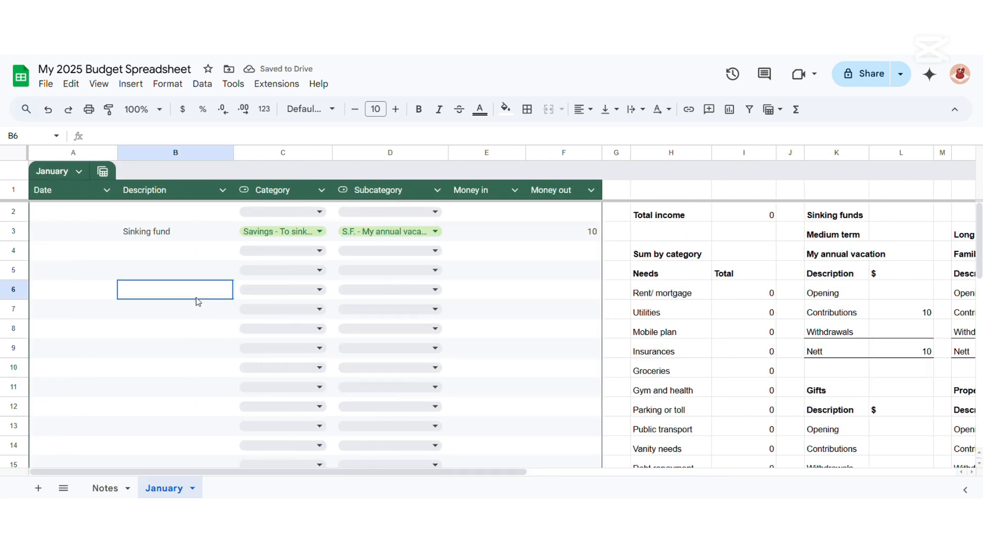
{"action": "type", "text": "Sinking fund"}
{"action": "key", "text": "Return"}
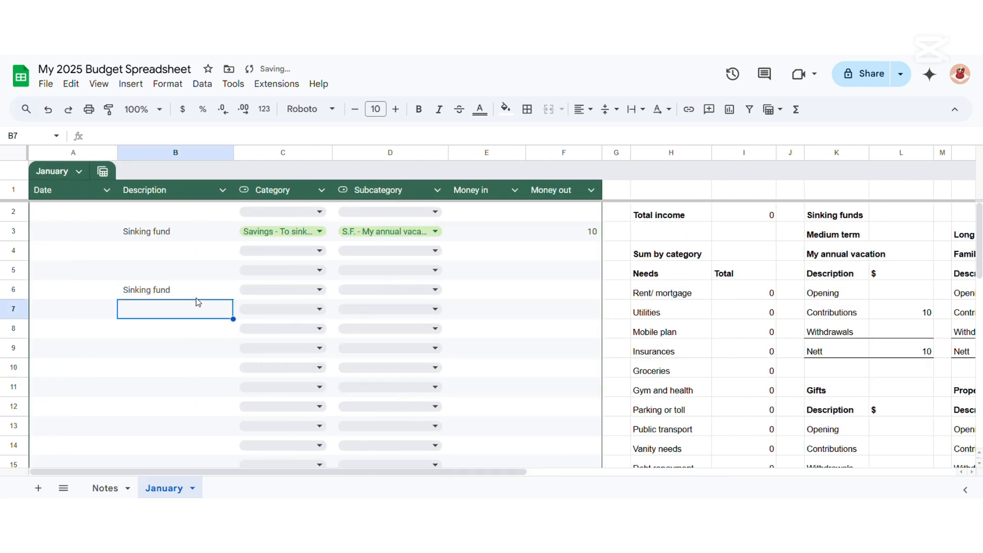
{"action": "left_click", "coordinate": [255, 298]}
{"action": "scroll", "coordinate": [307, 409], "scroll_direction": "down", "scroll_amount": 5}
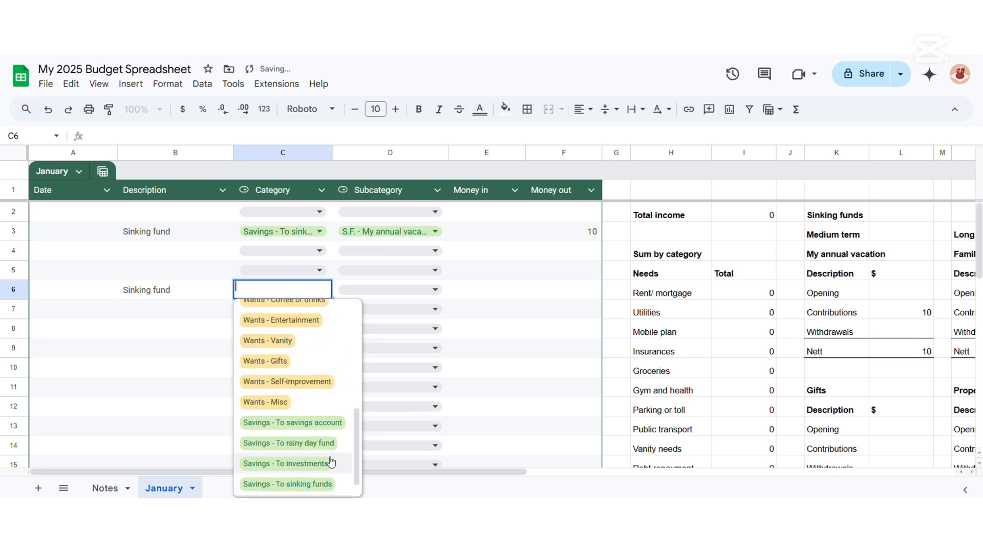
{"action": "scroll", "coordinate": [326, 476], "scroll_direction": "down", "scroll_amount": 1}
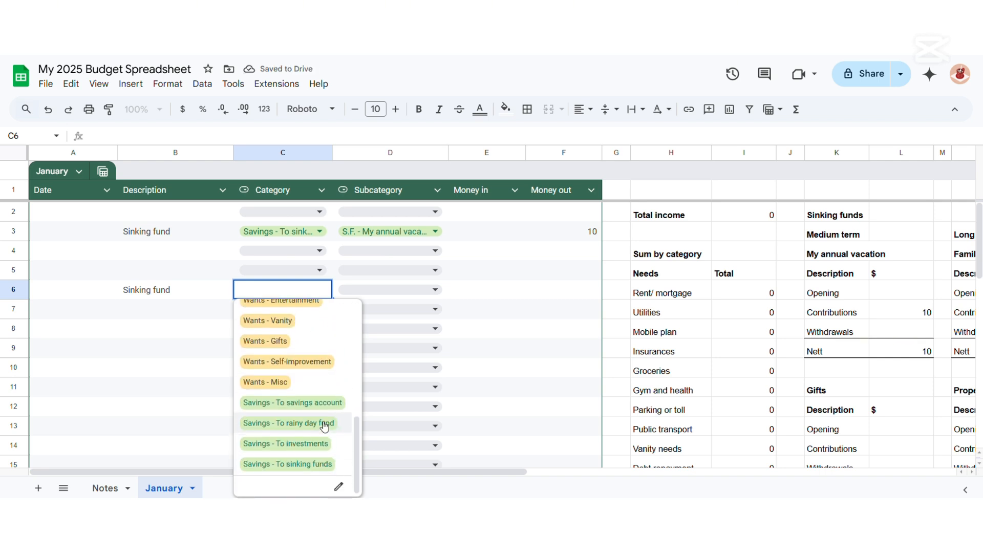
{"action": "left_click", "coordinate": [325, 467]}
Give the row 6 transaction the subcategory "S.F. - My annual vacation" and a Money out amount of 10.
{"action": "left_click", "coordinate": [372, 295]}
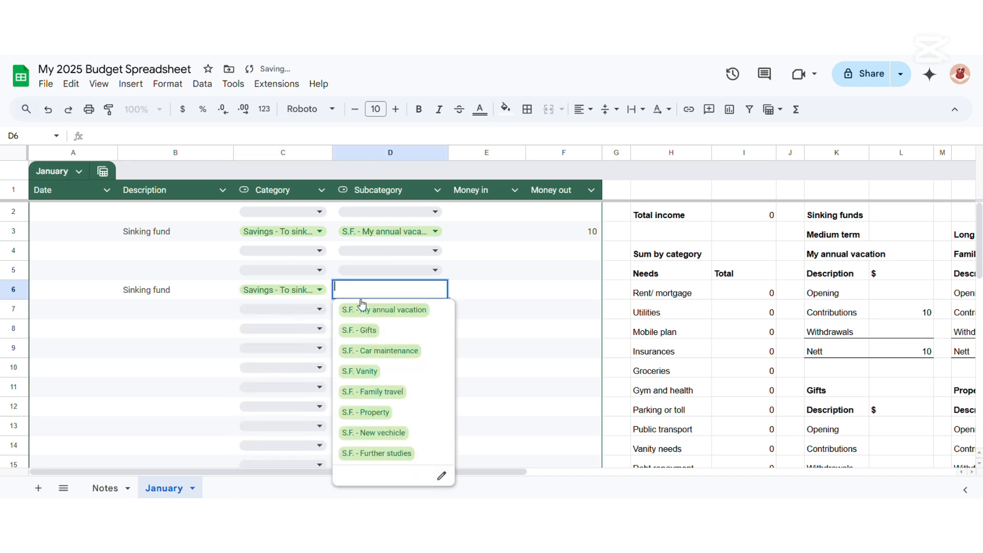
{"action": "left_click", "coordinate": [424, 311]}
{"action": "left_click", "coordinate": [567, 287]}
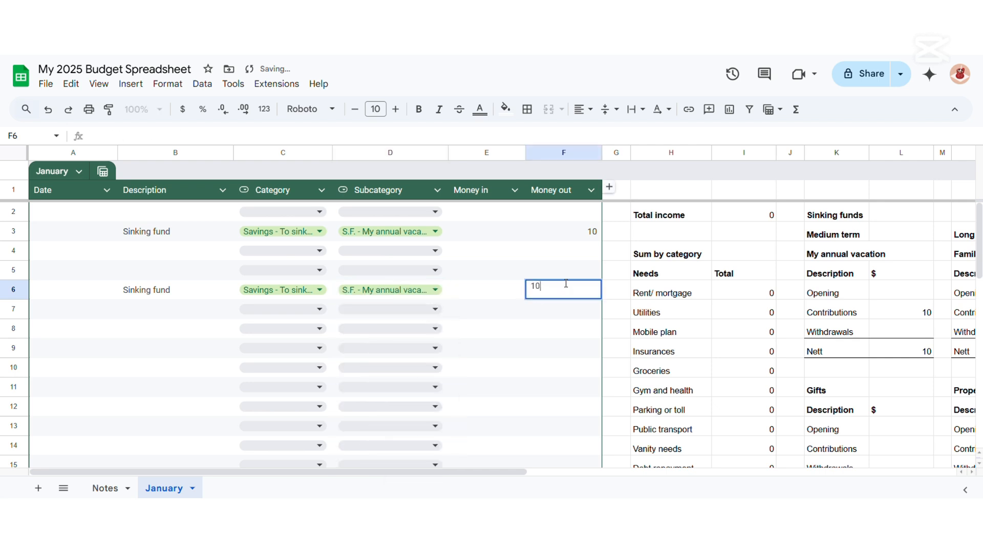
{"action": "key", "text": "Return"}
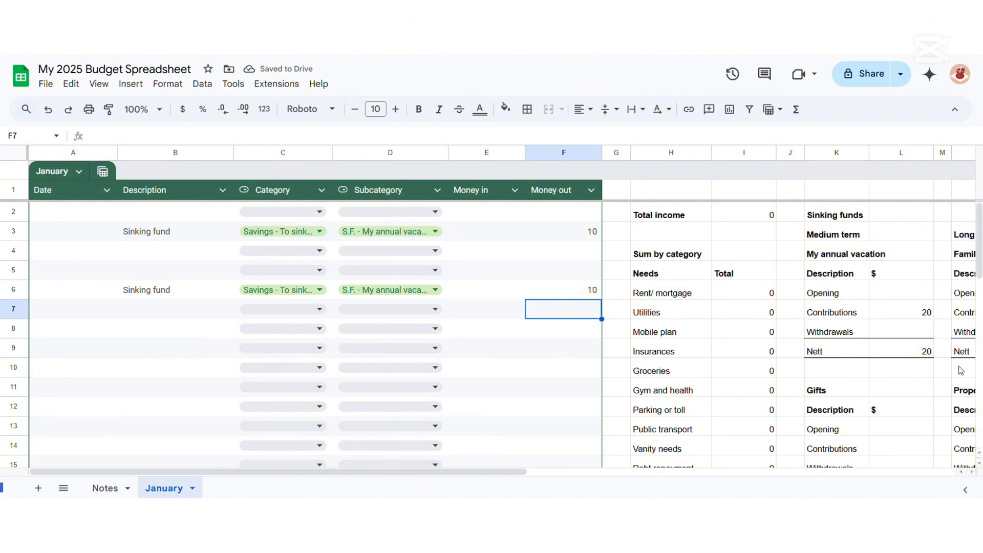
Change row 6's category to "Savings - To investments" and choose "S.F. - My annual vacation" again as its subcategory.
{"action": "left_click", "coordinate": [292, 293]}
{"action": "scroll", "coordinate": [282, 399], "scroll_direction": "down", "scroll_amount": 5}
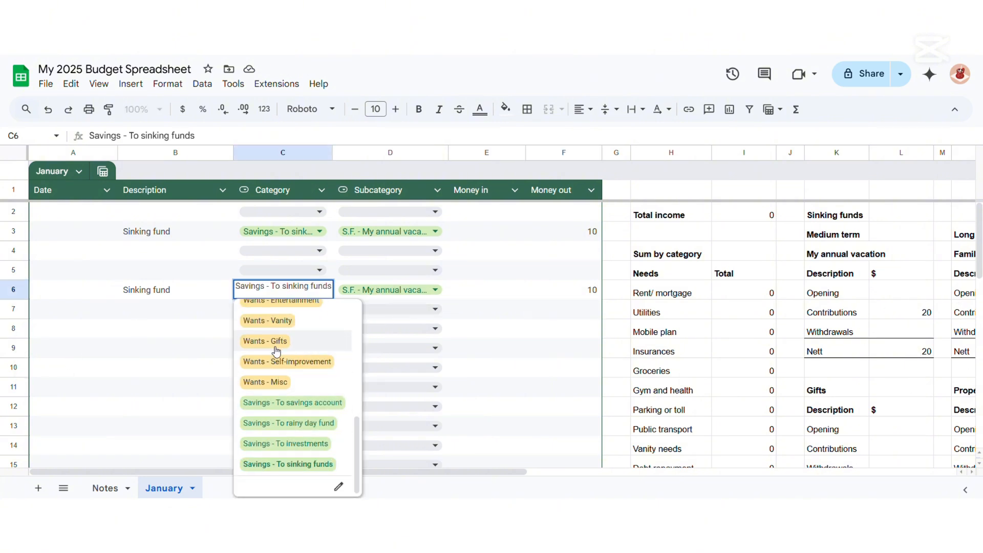
{"action": "left_click", "coordinate": [327, 443]}
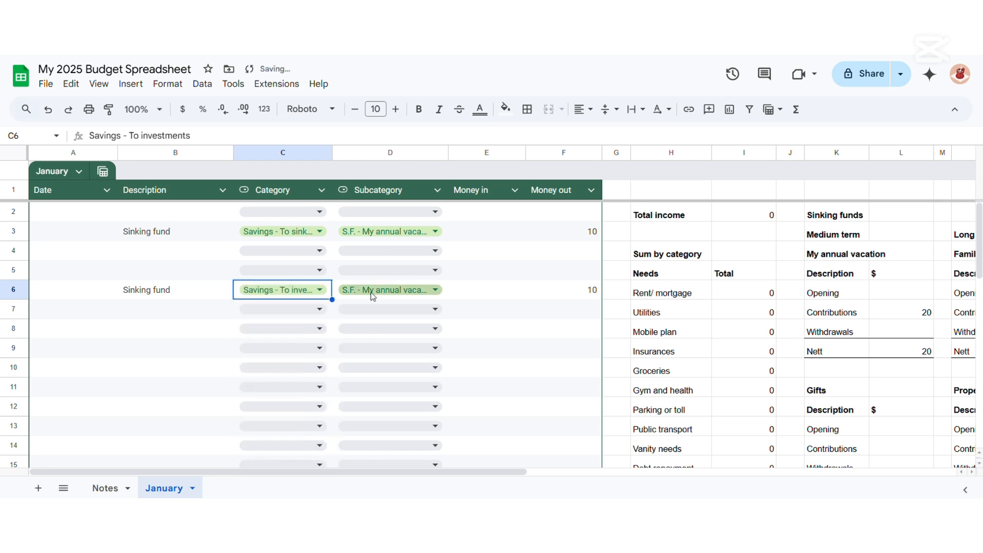
{"action": "left_click", "coordinate": [397, 291]}
{"action": "left_click", "coordinate": [422, 312]}
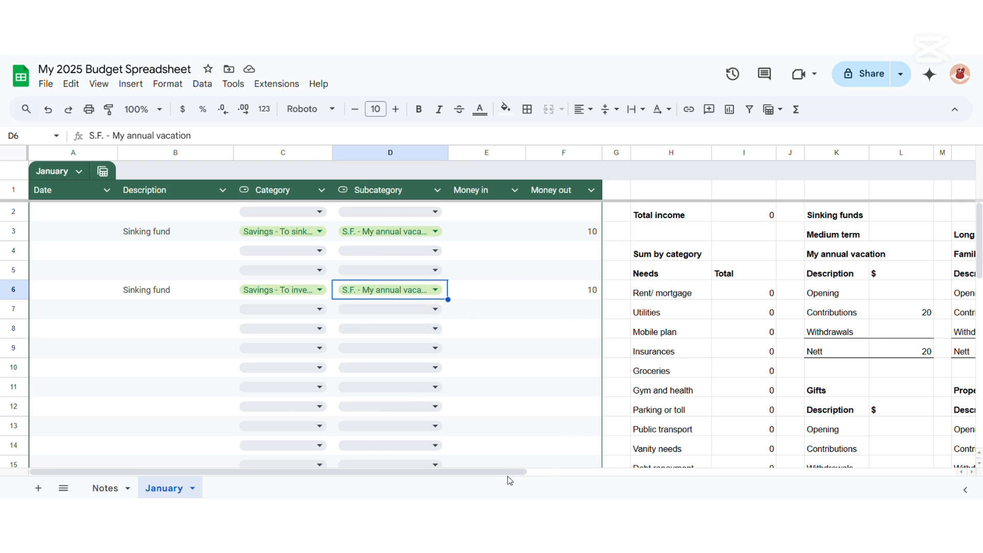
Try to turn the annual vacation fund's Contributions formula from SUMIF into SUMIFS, then undo the edit.
{"action": "left_click_drag", "start_coordinate": [510, 474], "coordinate": [676, 464]}
{"action": "left_click", "coordinate": [586, 319]}
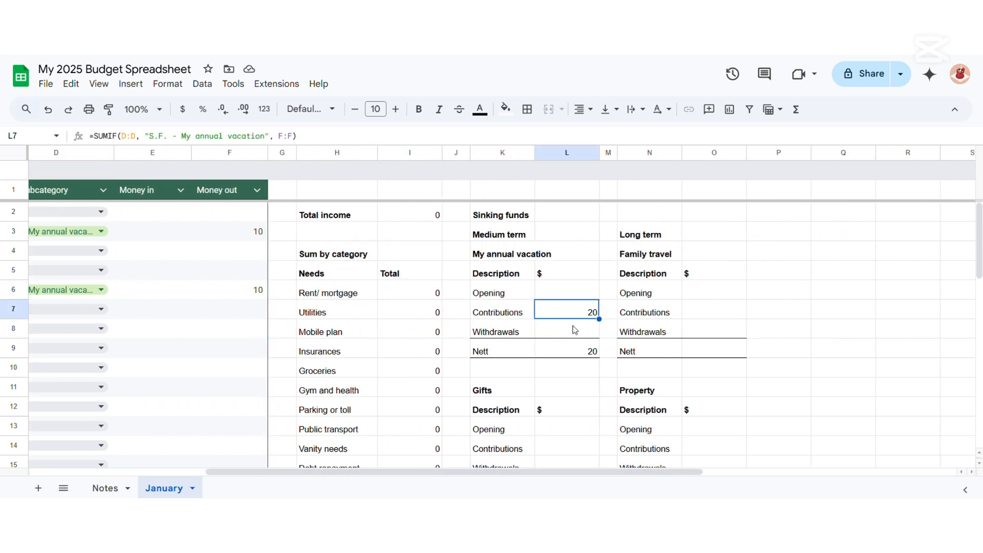
{"action": "left_click", "coordinate": [121, 136]}
{"action": "type", "text": "S"}
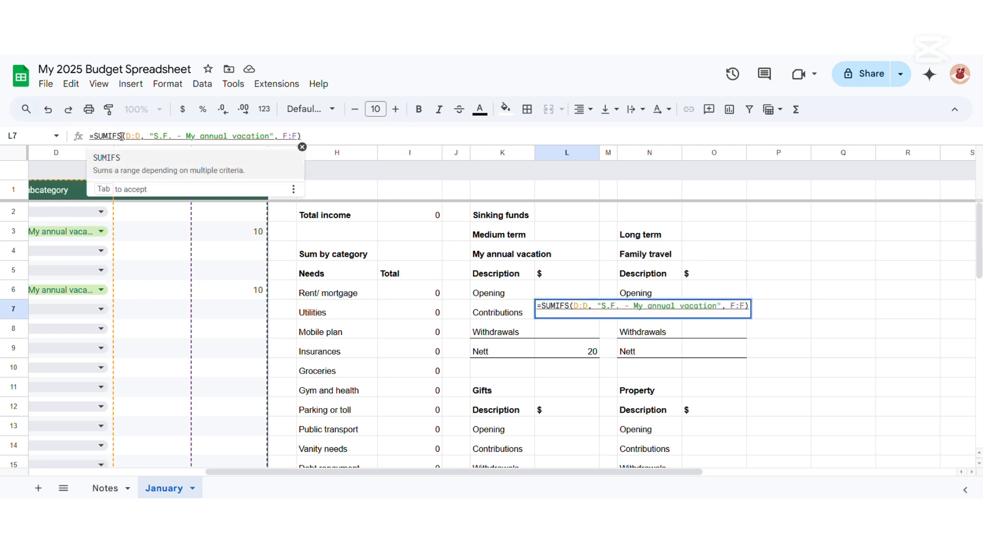
{"action": "left_click_drag", "start_coordinate": [122, 135], "coordinate": [301, 136]}
{"action": "left_click", "coordinate": [410, 232]}
{"action": "key", "text": "ctrl+z"}
Replace the annual vacation fund's Contributions formula with =SUMIFS(F:F, C:C, "Savings - To sinking funds", D:D, "S.F - My annual vacation").
{"action": "left_click", "coordinate": [122, 136]}
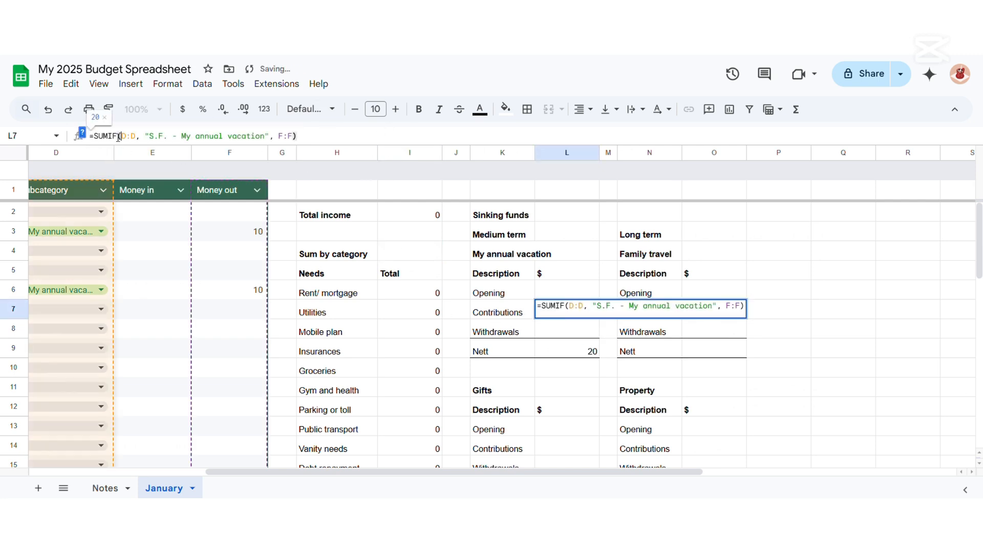
{"action": "left_click_drag", "start_coordinate": [121, 135], "coordinate": [387, 131]}
{"action": "key", "text": "BackSpace"}
{"action": "key", "text": "BackSpace"}
{"action": "type", "text": "SUMIFS"}
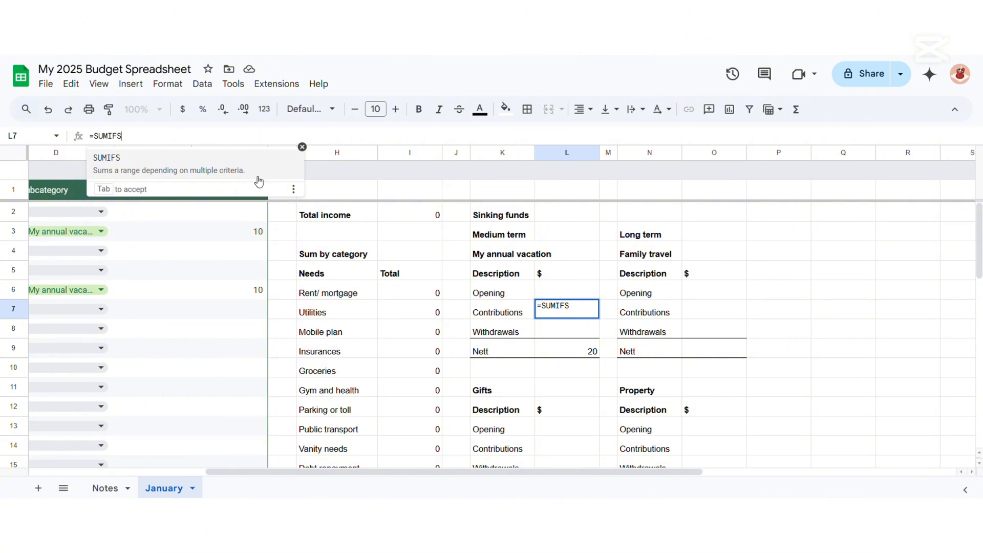
{"action": "type", "text": "(F:F"}
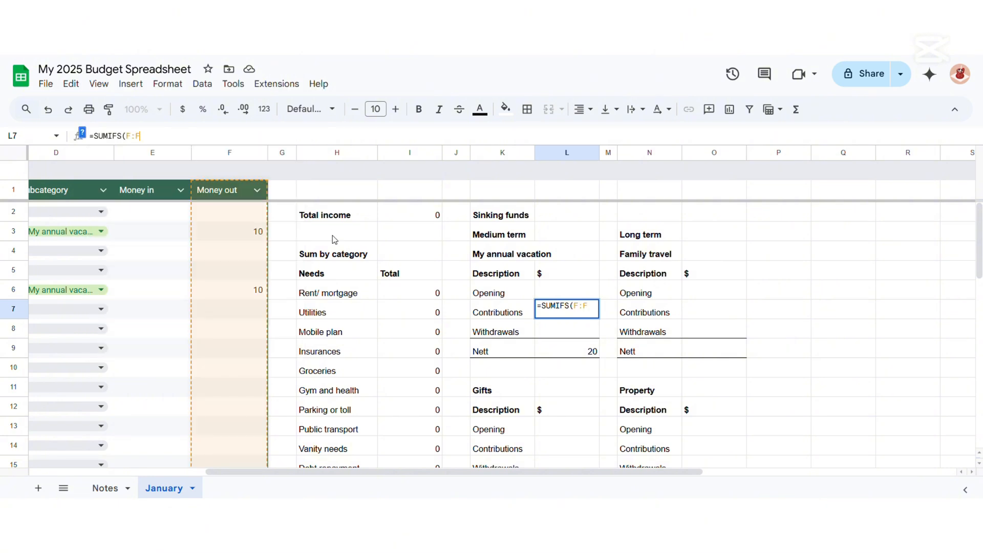
{"action": "type", "text": ","}
{"action": "scroll", "coordinate": [237, 479], "scroll_direction": "left", "scroll_amount": 3}
{"action": "type", "text": "C:"}
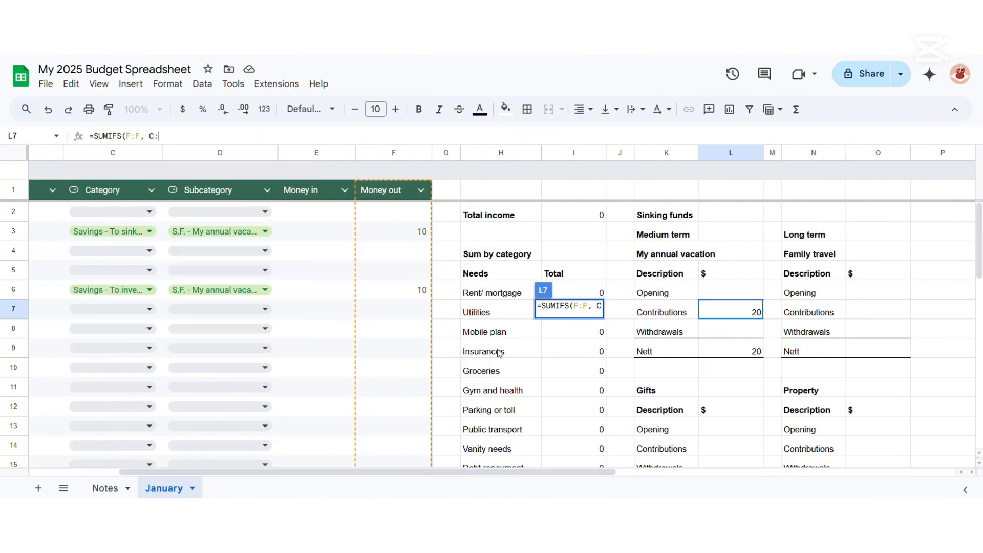
{"action": "type", "text": "C, \"Savings - To sinkin"}
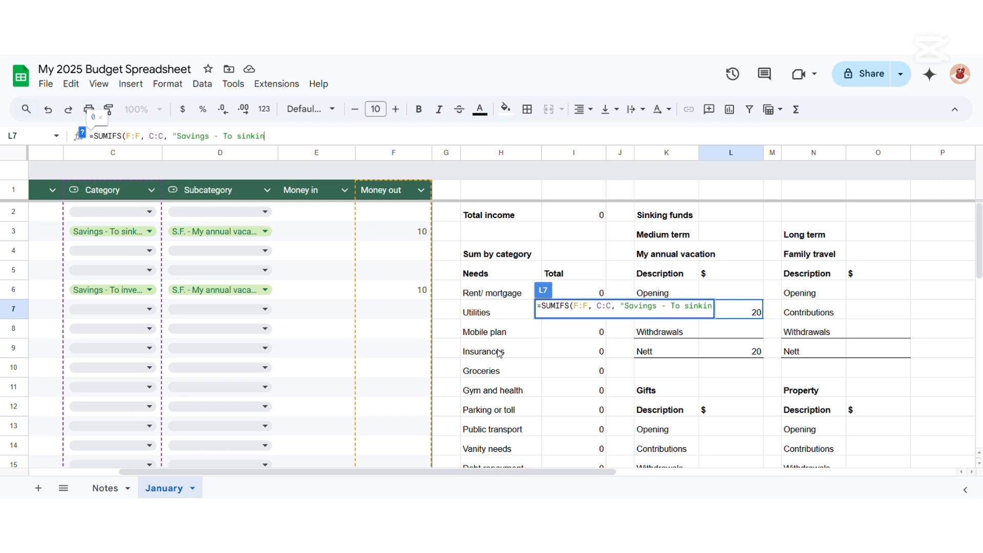
{"action": "type", "text": "g funds\", "}
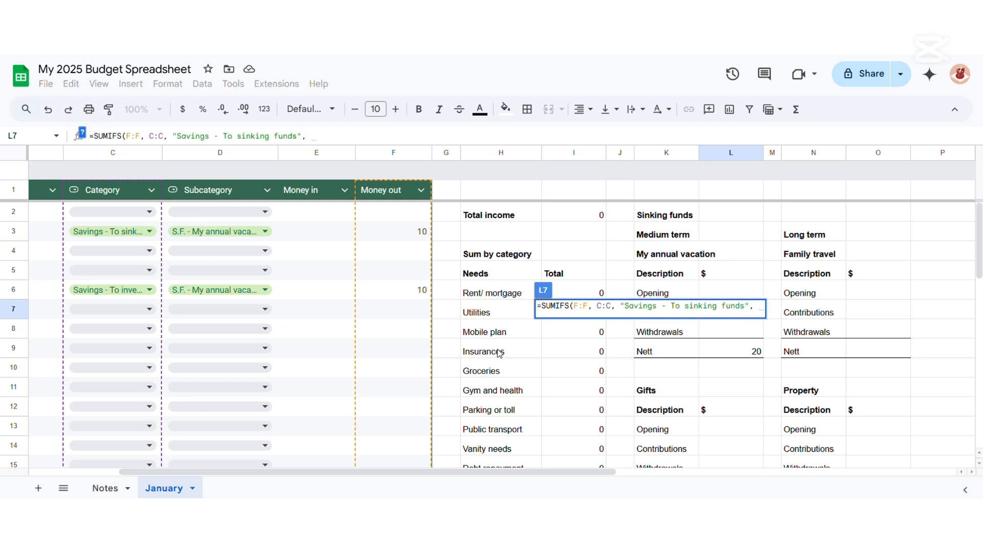
{"action": "type", "text": "D:D"}
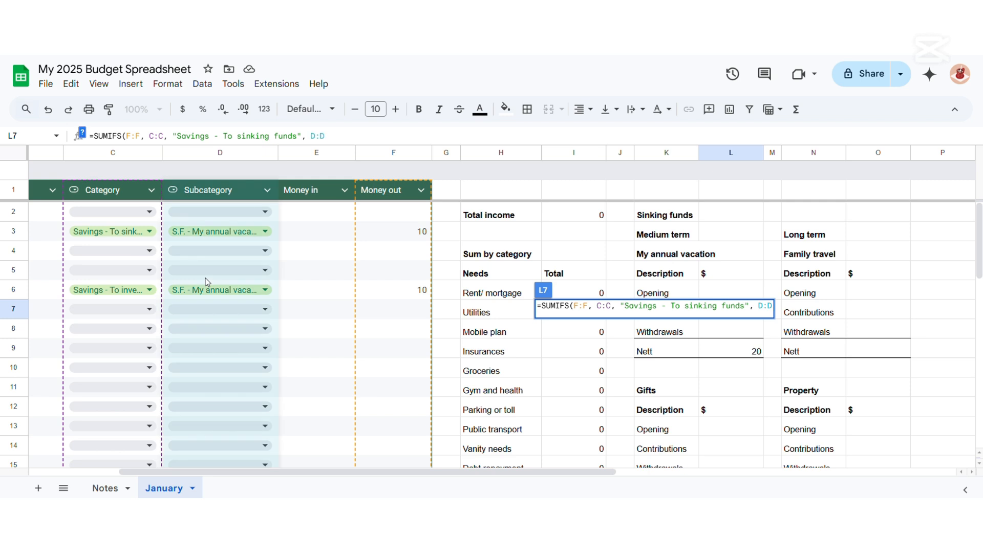
{"action": "type", "text": ", \"S.F - My annual vacation"}
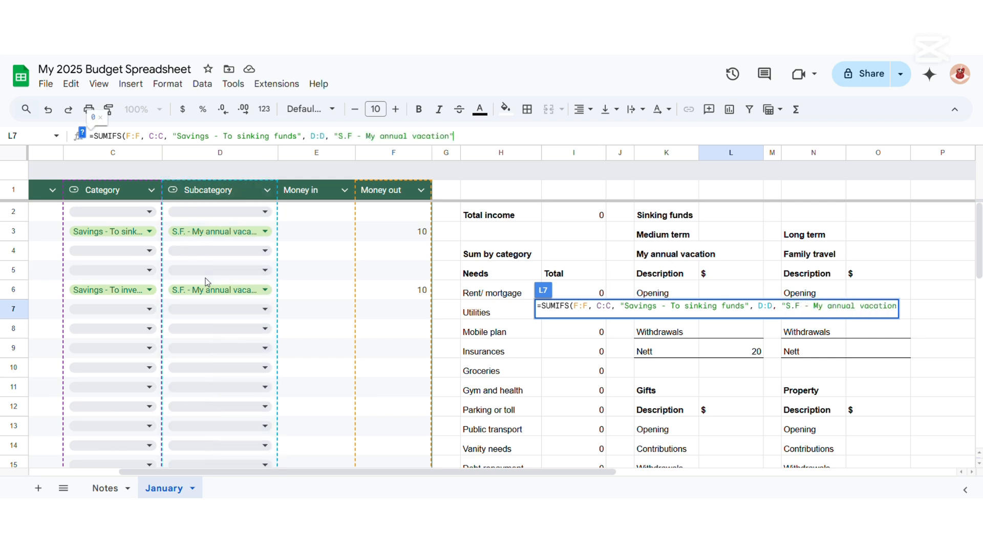
{"action": "key", "text": "Return"}
{"action": "scroll", "coordinate": [740, 334], "scroll_direction": "right", "scroll_amount": 1}
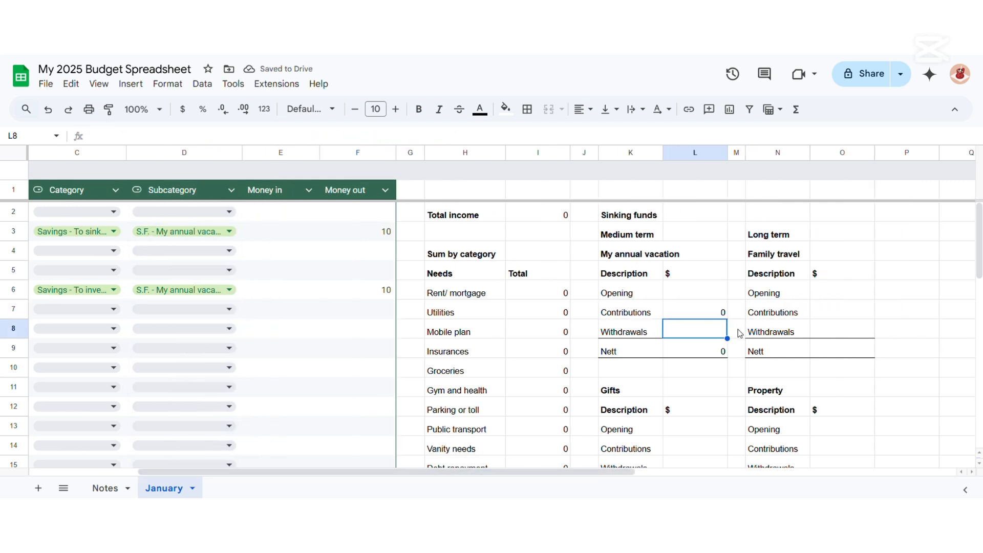
Correct the subcategory criterion in the annual vacation Contributions formula to "S.F. - My annual vacation".
{"action": "left_click", "coordinate": [304, 234]}
{"action": "left_click", "coordinate": [718, 314]}
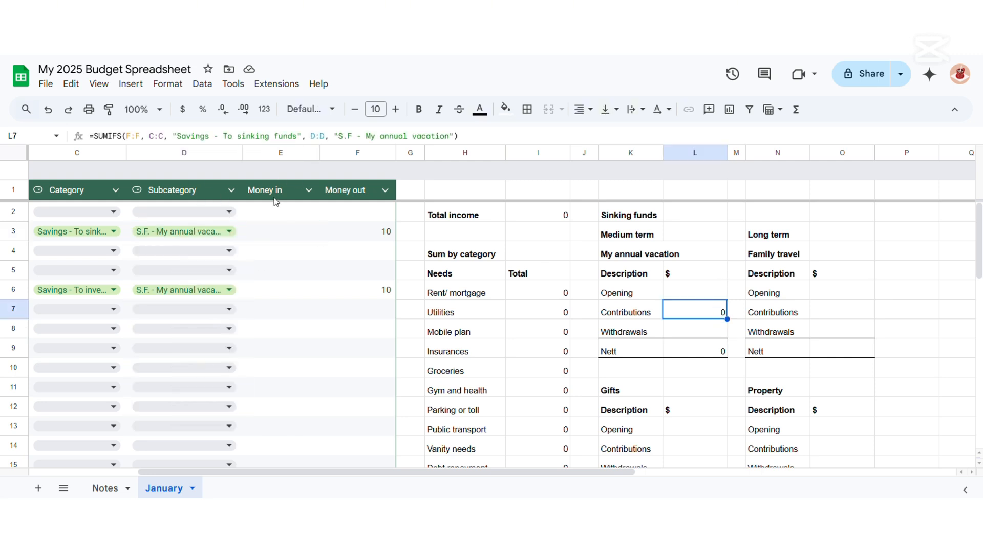
{"action": "left_click", "coordinate": [353, 134]}
{"action": "key", "text": "Return"}
{"action": "scroll", "coordinate": [240, 264], "scroll_direction": "left", "scroll_amount": 1}
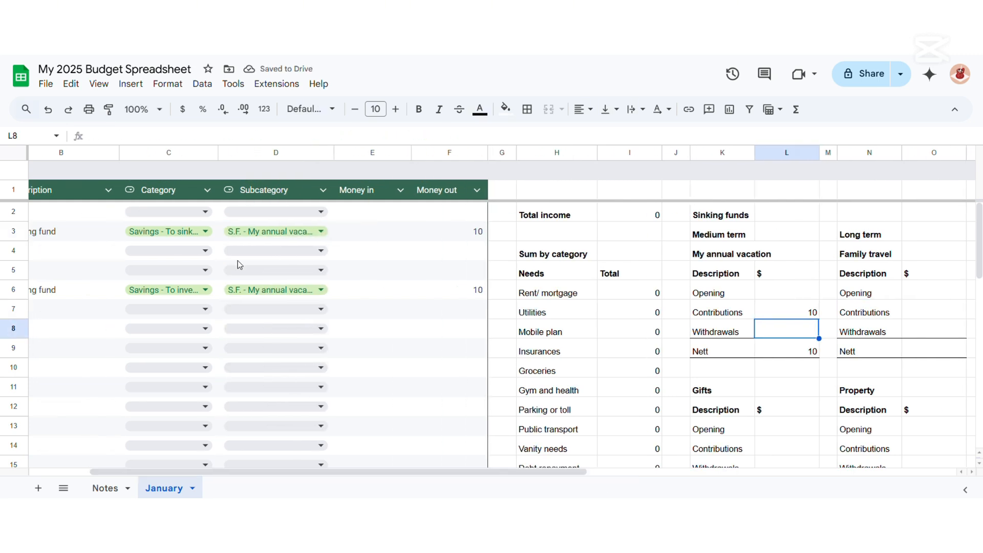
Widen the Category and Subcategory columns so that their full dropdown labels fit.
{"action": "left_click_drag", "start_coordinate": [218, 152], "coordinate": [250, 152]}
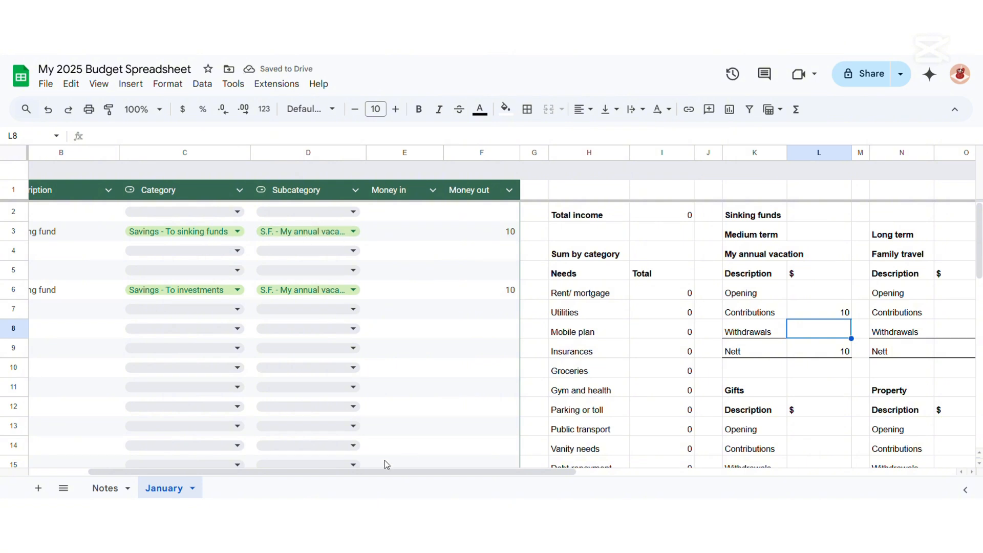
{"action": "left_click_drag", "start_coordinate": [366, 152], "coordinate": [384, 152]}
{"action": "scroll", "coordinate": [257, 247], "scroll_direction": "right", "scroll_amount": 1}
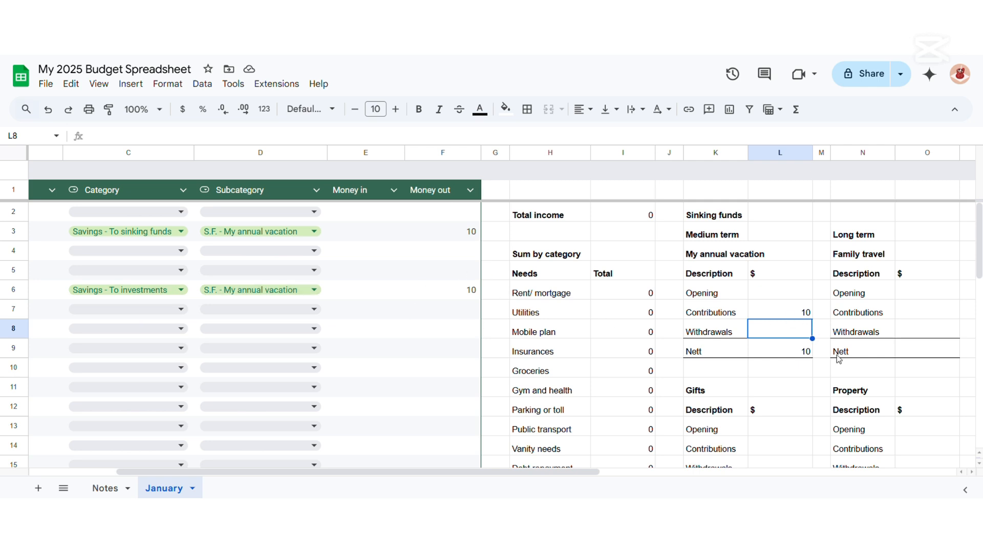
Change row 6's category to "Savings - To sinking funds".
{"action": "left_click", "coordinate": [144, 290]}
{"action": "scroll", "coordinate": [154, 389], "scroll_direction": "down", "scroll_amount": 5}
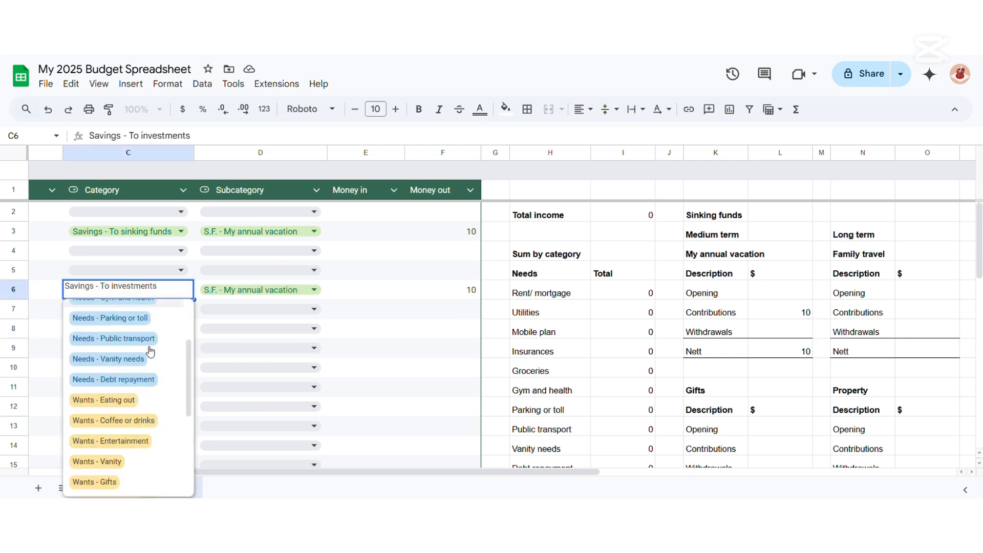
{"action": "left_click", "coordinate": [156, 464]}
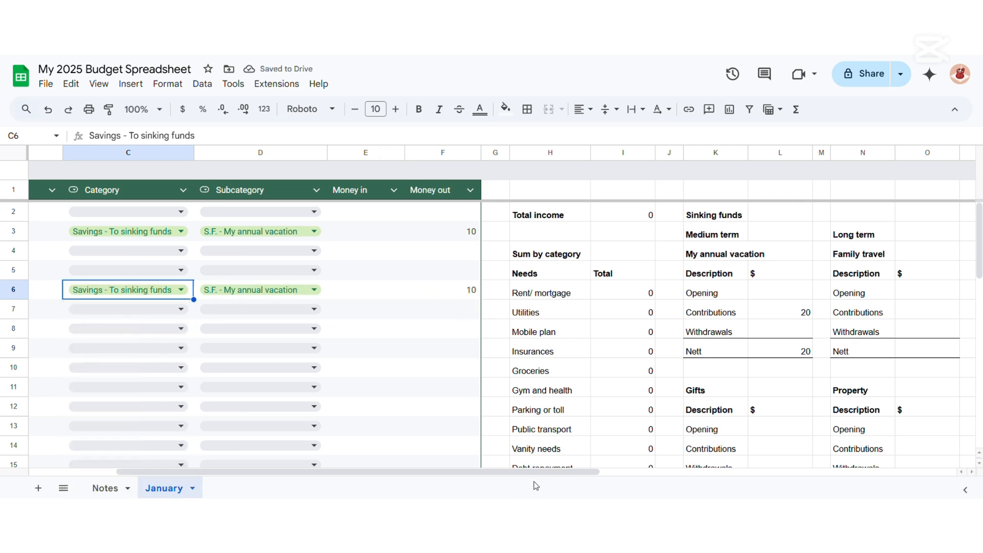
Clear the test sinking fund transactions from rows 3 and 6 of the January table, including their Money out amounts.
{"action": "left_click_drag", "start_coordinate": [537, 471], "coordinate": [449, 471]}
{"action": "left_click", "coordinate": [297, 290]}
{"action": "left_click", "coordinate": [328, 404]}
{"action": "left_click", "coordinate": [470, 229]}
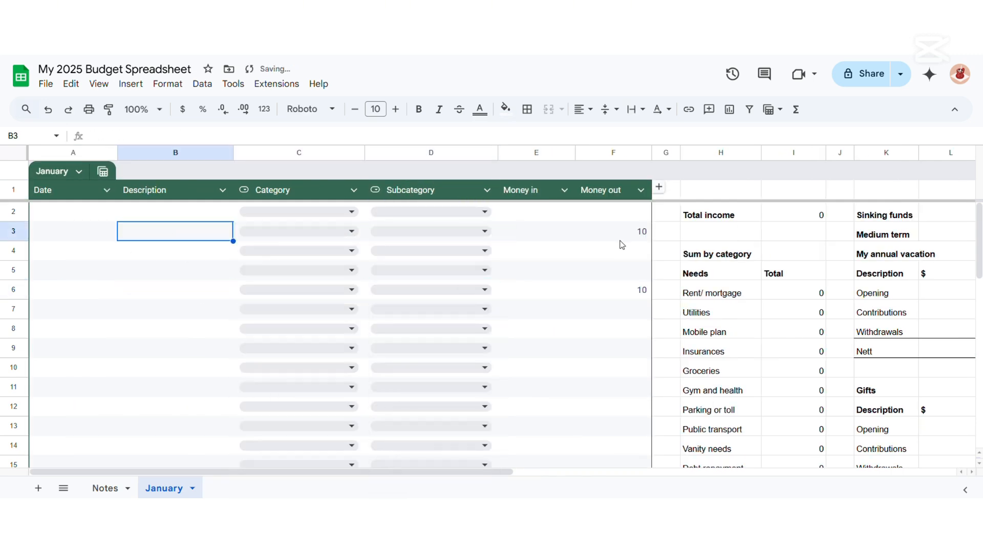
{"action": "left_click", "coordinate": [613, 289]}
Copy the annual vacation Contributions formula into the Contributions cells of all other medium-term and long-term sinking fund blocks.
{"action": "left_click_drag", "start_coordinate": [502, 471], "coordinate": [729, 462]}
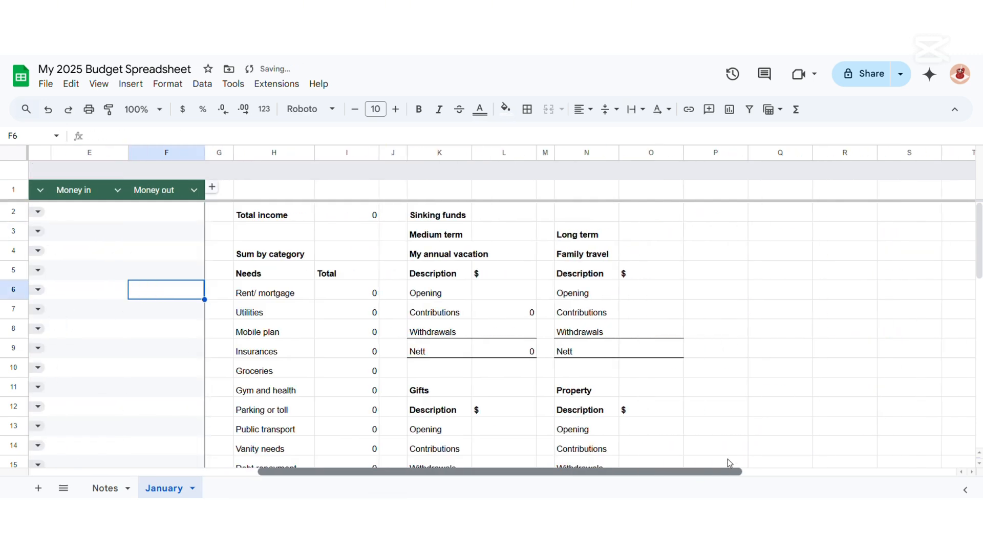
{"action": "scroll", "coordinate": [558, 345], "scroll_direction": "down", "scroll_amount": 5}
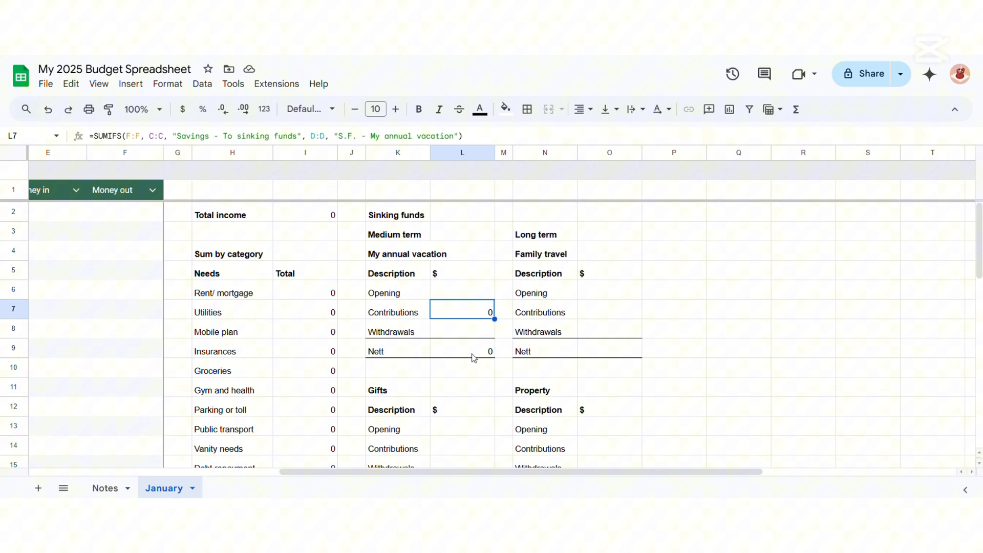
{"action": "scroll", "coordinate": [474, 354], "scroll_direction": "down", "scroll_amount": 5}
{"action": "left_click", "coordinate": [463, 253]}
{"action": "key", "text": "ctrl+v"}
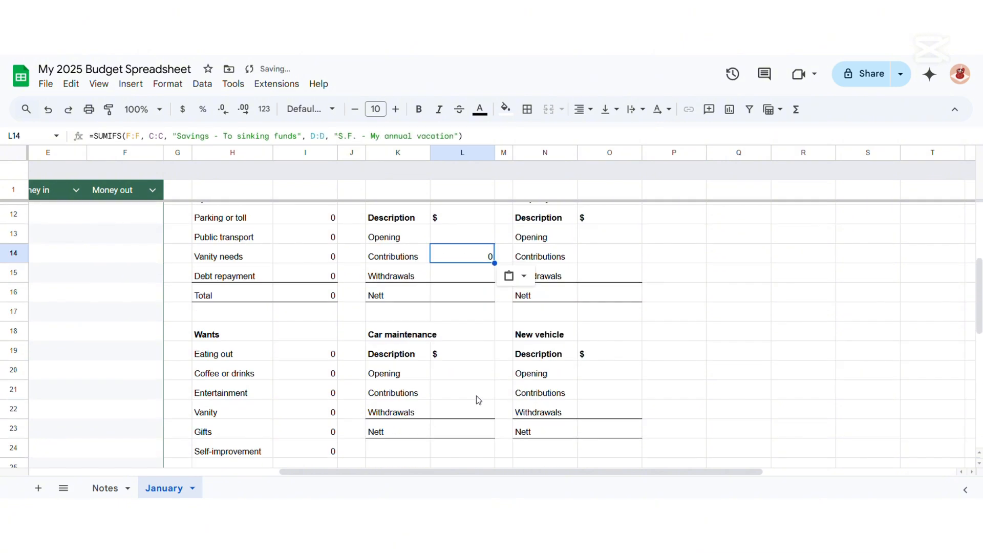
{"action": "left_click", "coordinate": [478, 400]}
{"action": "key", "text": "ctrl+v"}
{"action": "scroll", "coordinate": [478, 400], "scroll_direction": "down", "scroll_amount": 3}
{"action": "left_click", "coordinate": [461, 395]}
{"action": "key", "text": "ctrl+v"}
{"action": "left_click", "coordinate": [610, 397]}
{"action": "key", "text": "ctrl+v"}
{"action": "scroll", "coordinate": [619, 277], "scroll_direction": "up", "scroll_amount": 5}
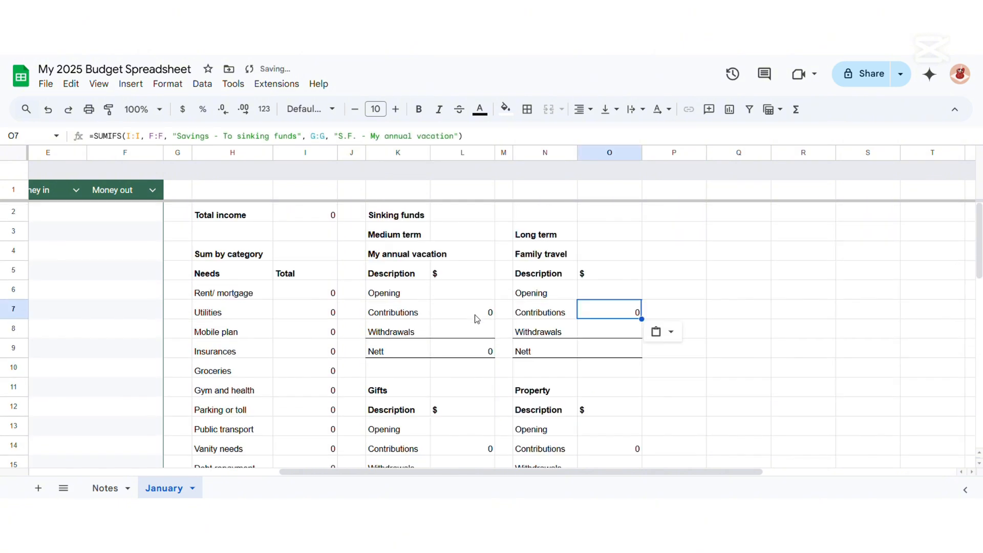
Change the subcategory criterion in the Gifts fund's Contributions formula to "S.F. - Gifts".
{"action": "scroll", "coordinate": [476, 318], "scroll_direction": "down", "scroll_amount": 3}
{"action": "left_click", "coordinate": [476, 318]}
{"action": "left_click_drag", "start_coordinate": [372, 136], "coordinate": [456, 136]}
{"action": "type", "text": "Gifts"}
{"action": "key", "text": "Return"}
{"action": "scroll", "coordinate": [492, 346], "scroll_direction": "down", "scroll_amount": 3}
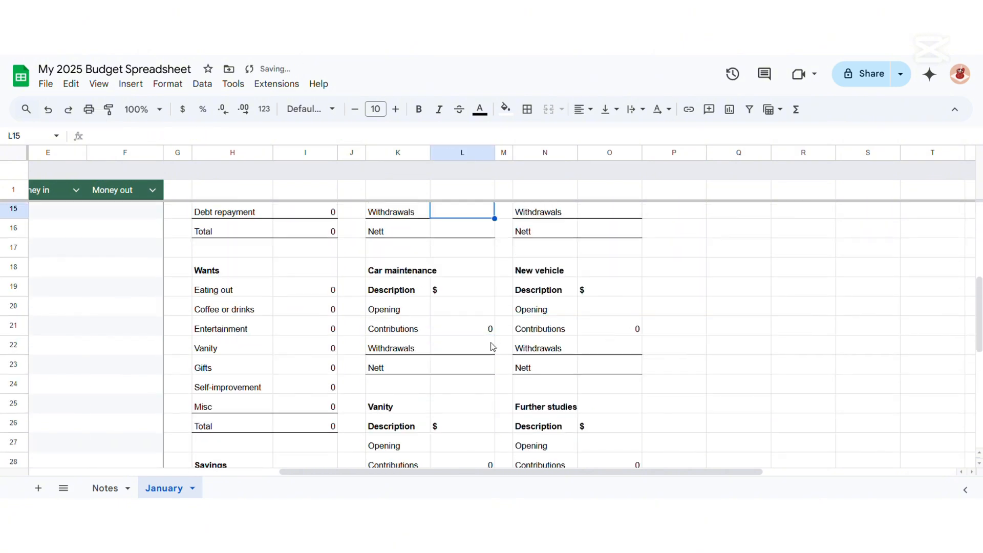
Change the subcategory criterion in the Car maintenance fund's Contributions formula to "S.F. - Car maintenance".
{"action": "left_click", "coordinate": [476, 329]}
{"action": "left_click_drag", "start_coordinate": [372, 135], "coordinate": [455, 135]}
{"action": "type", "text": "Car maintenance"}
{"action": "key", "text": "Return"}
{"action": "scroll", "coordinate": [476, 358], "scroll_direction": "down", "scroll_amount": 3}
Set the Contributions subcategory criteria to "S.F. - Vanity" for the Vanity fund and "S.F. - Further studies" for Further studies.
{"action": "left_click", "coordinate": [463, 336]}
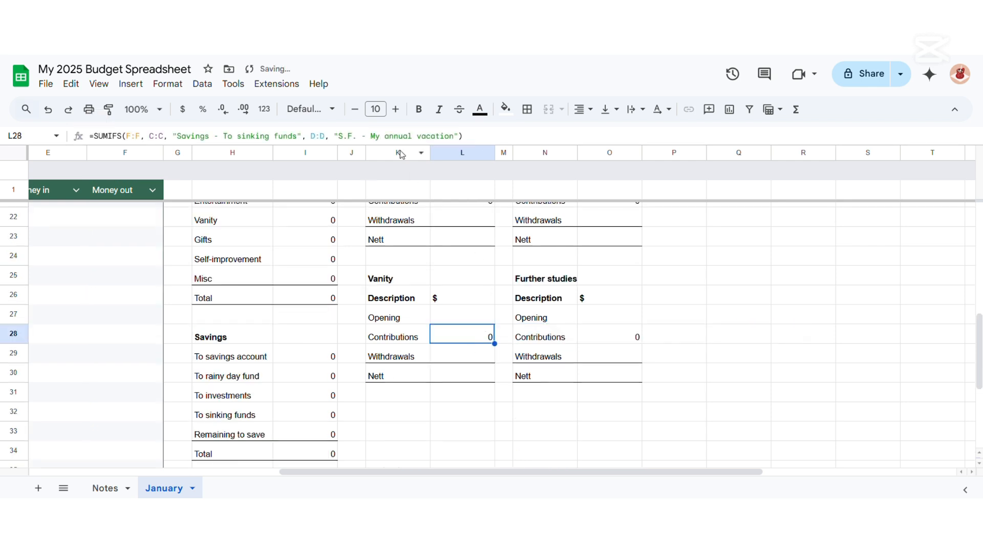
{"action": "left_click_drag", "start_coordinate": [372, 136], "coordinate": [455, 136]}
{"action": "type", "text": "Vanity"}
{"action": "key", "text": "Return"}
{"action": "left_click", "coordinate": [635, 336]}
{"action": "left_click_drag", "start_coordinate": [372, 136], "coordinate": [455, 140]}
{"action": "type", "text": "Further studies"}
{"action": "key", "text": "Return"}
Set the Contributions subcategory criteria to "S.F. - New vehicle" for the New vehicle fund and "S.F. - Property" for Property.
{"action": "scroll", "coordinate": [632, 404], "scroll_direction": "up", "scroll_amount": 3}
{"action": "left_click", "coordinate": [632, 389]}
{"action": "type", "text": "New vehicle"}
{"action": "key", "text": "Return"}
{"action": "scroll", "coordinate": [635, 358], "scroll_direction": "up", "scroll_amount": 2}
{"action": "left_click", "coordinate": [635, 320]}
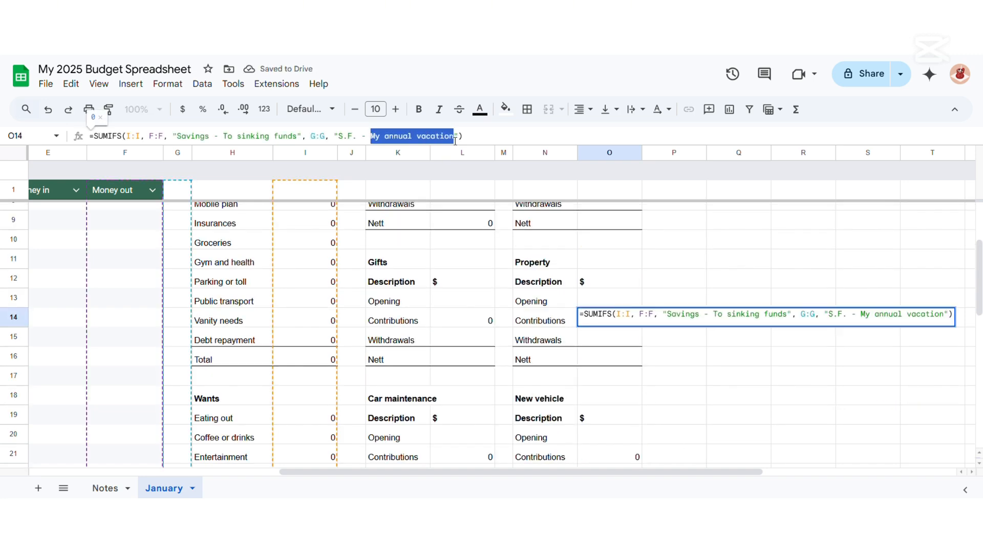
{"action": "type", "text": "Property"}
{"action": "key", "text": "Return"}
Change the subcategory criterion in the Family travel fund's Contributions formula to "S.F. - Family travel".
{"action": "scroll", "coordinate": [635, 333], "scroll_direction": "up", "scroll_amount": 3}
{"action": "left_click", "coordinate": [635, 312]}
{"action": "left_click_drag", "start_coordinate": [372, 136], "coordinate": [456, 136]}
{"action": "type", "text": "Family tr"}
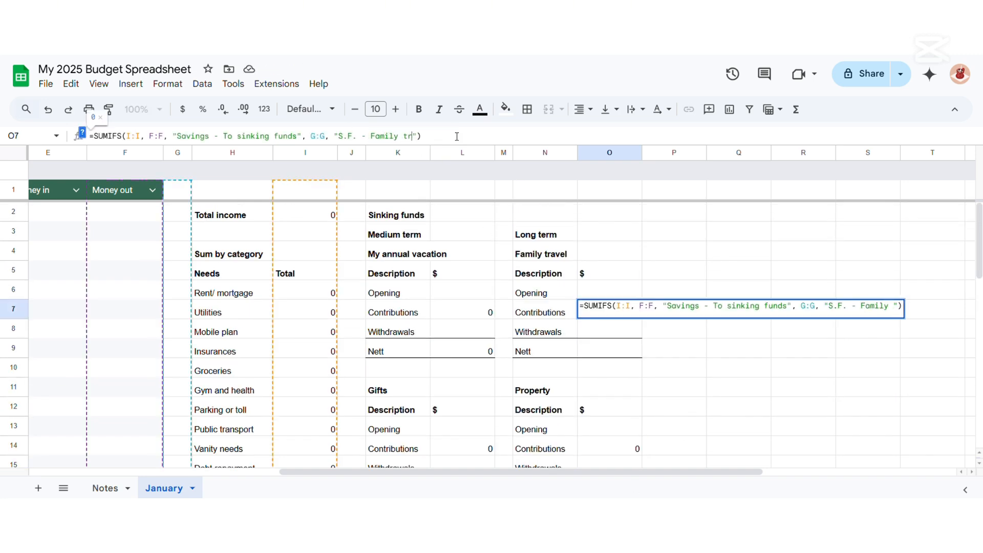
{"action": "type", "text": "avel"}
{"action": "key", "text": "Return"}
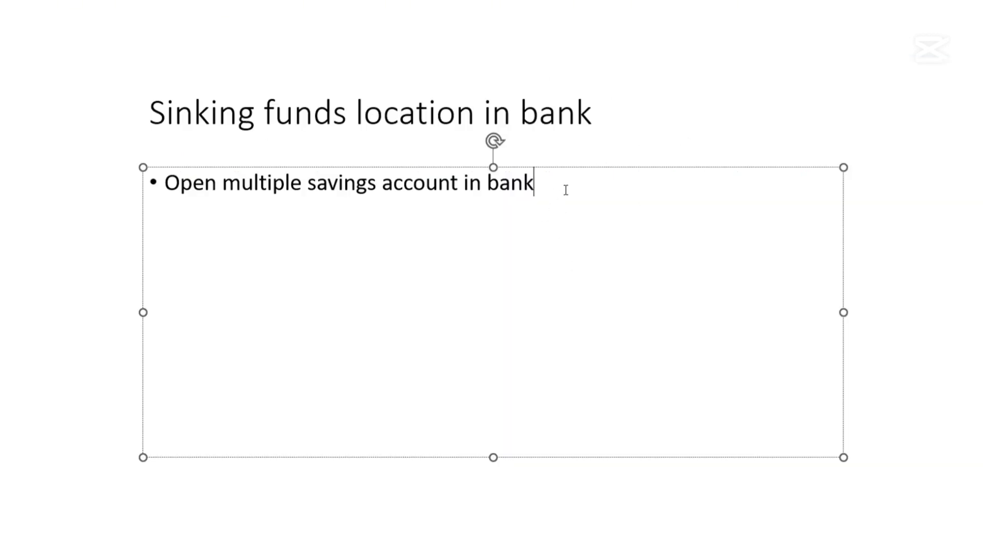
On the "Sinking funds location in bank" slide, strike through the bullet "Open multiple savings account in bank".
{"action": "key", "text": "ctrl+a"}
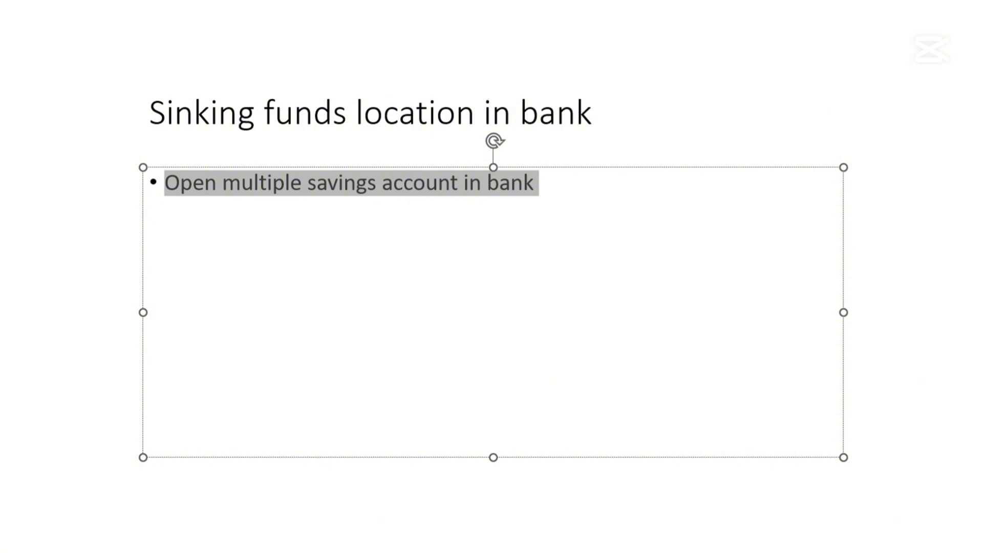
{"action": "key", "text": "ctrl+5"}
{"action": "left_click", "coordinate": [487, 256]}
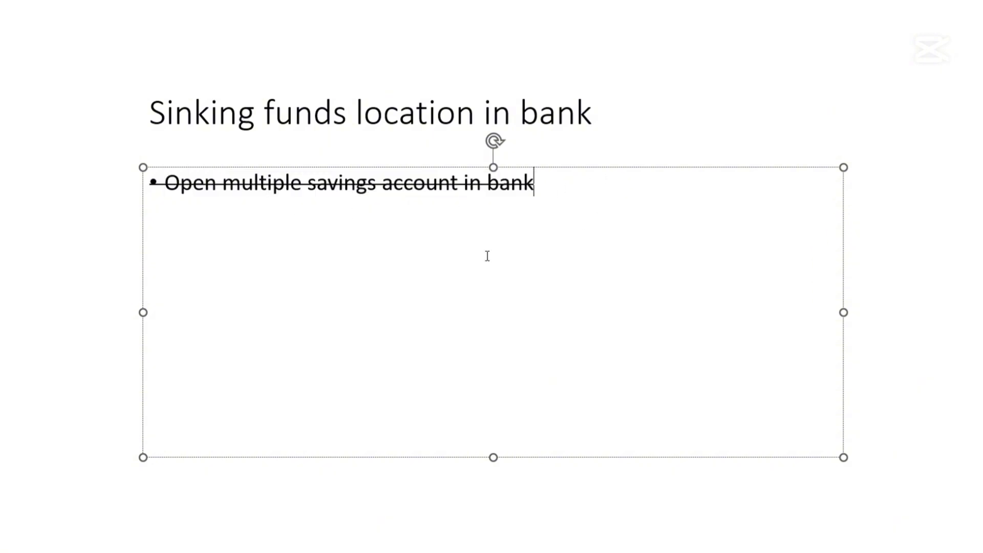
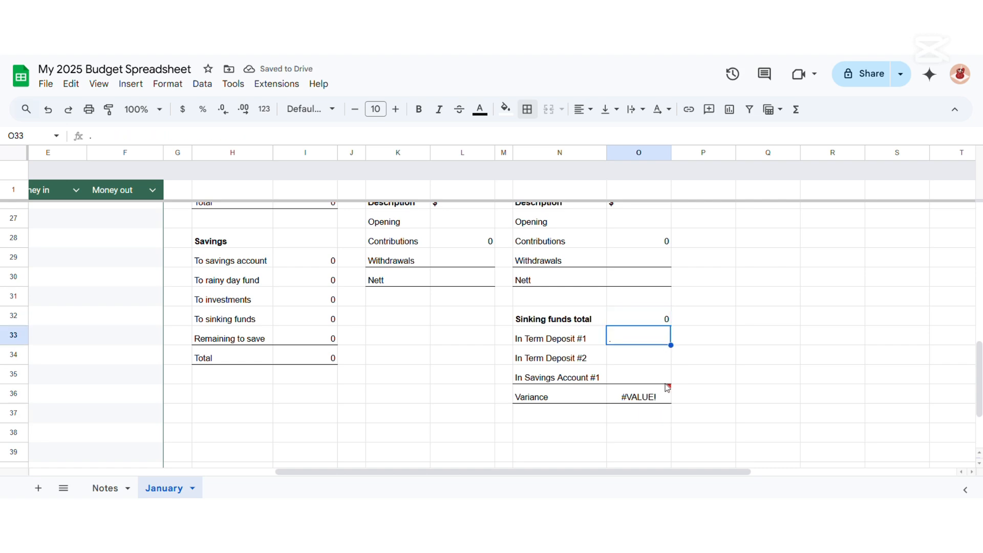
Enter a SUM formula in the Gifts fund's Nett cell that totals its Opening, Contributions and Withdrawals.
{"action": "scroll", "coordinate": [476, 333], "scroll_direction": "up", "scroll_amount": 8}
{"action": "scroll", "coordinate": [466, 331], "scroll_direction": "down", "scroll_amount": 2}
{"action": "left_click", "coordinate": [484, 352]}
{"action": "type", "text": "=SUM("}
{"action": "left_click", "coordinate": [462, 301]}
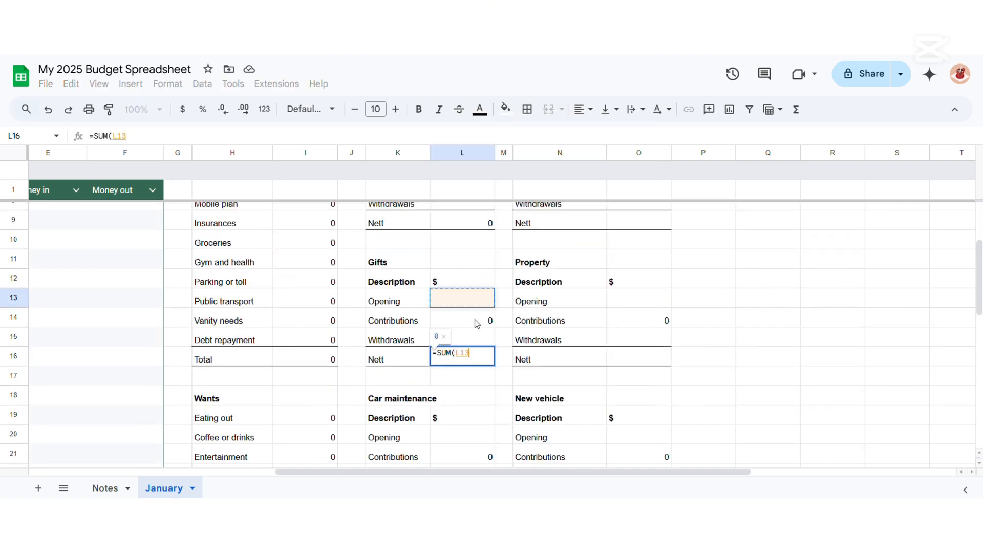
{"action": "key", "text": "Return"}
Add SUM formulas for Nett in the Car maintenance and Vanity funds, totalling each block's Opening, Contributions and Withdrawals.
{"action": "scroll", "coordinate": [476, 358], "scroll_direction": "down", "scroll_amount": 3}
{"action": "left_click", "coordinate": [462, 355]}
{"action": "type", "text": "=SUM("}
{"action": "key", "text": "Return"}
{"action": "left_click", "coordinate": [462, 439]}
{"action": "type", "text": "=SUM("}
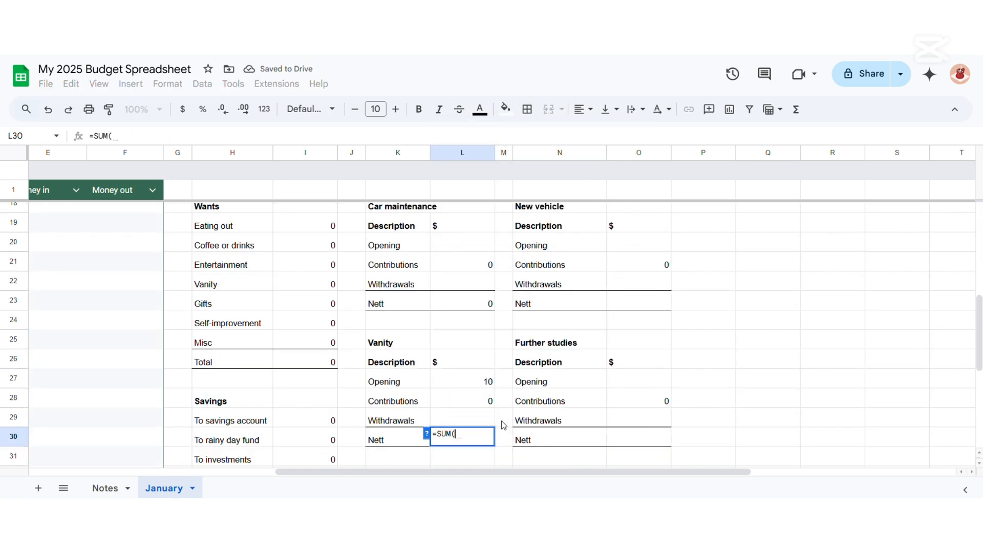
{"action": "key", "text": "Return"}
{"action": "scroll", "coordinate": [479, 415], "scroll_direction": "down", "scroll_amount": 3}
Add SUM formulas for Nett in the Family travel and Property funds, totalling each block's Opening, Contributions and Withdrawals.
{"action": "scroll", "coordinate": [563, 369], "scroll_direction": "up", "scroll_amount": 8}
{"action": "left_click", "coordinate": [624, 348]}
{"action": "type", "text": "=SUM("}
{"action": "key", "text": "Return"}
{"action": "scroll", "coordinate": [636, 433], "scroll_direction": "down", "scroll_amount": 1}
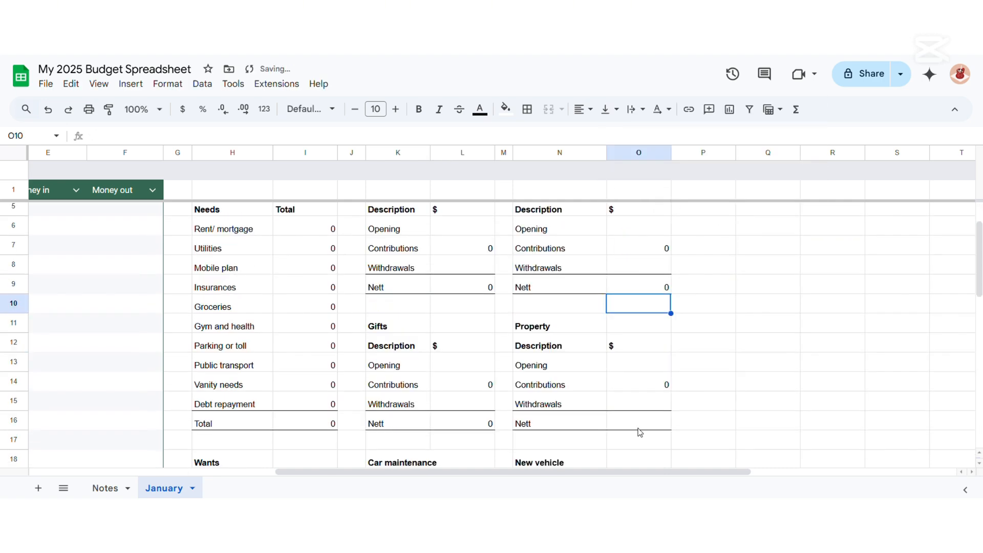
{"action": "left_click", "coordinate": [641, 426]}
{"action": "type", "text": "=SUM("}
{"action": "key", "text": "Return"}
Enter =SUM(O20:O22) as the New vehicle fund's Nett.
{"action": "scroll", "coordinate": [648, 397], "scroll_direction": "down", "scroll_amount": 2}
{"action": "left_click", "coordinate": [660, 430]}
{"action": "type", "text": "=SUM("}
{"action": "left_click_drag", "start_coordinate": [666, 412], "coordinate": [647, 376]}
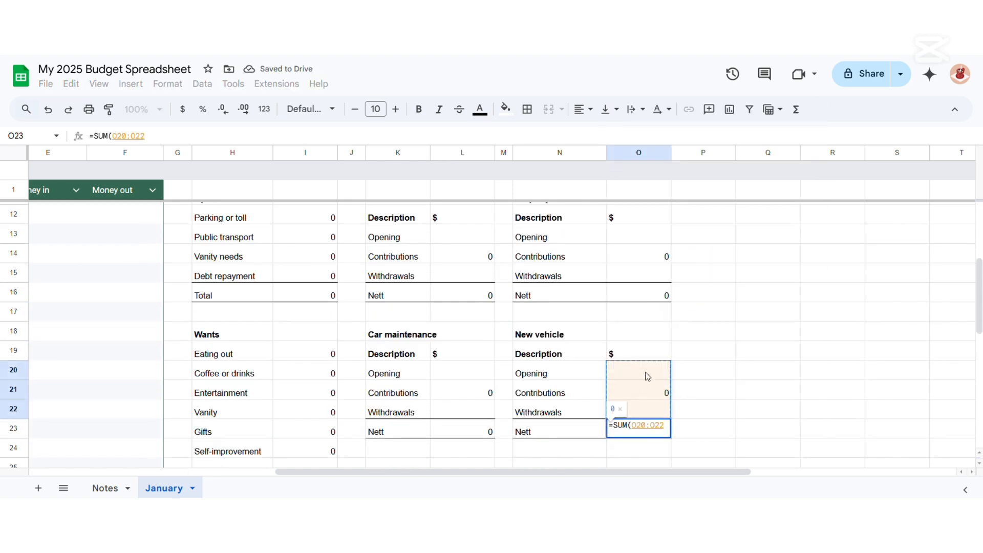
{"action": "key", "text": "Return"}
Enter a SUM formula in the Further studies fund's Nett cell that totals its Opening, Contributions and Withdrawals.
{"action": "scroll", "coordinate": [648, 376], "scroll_direction": "down", "scroll_amount": 3}
{"action": "left_click", "coordinate": [648, 376]}
{"action": "type", "text": "=SUM("}
{"action": "left_click_drag", "start_coordinate": [640, 313], "coordinate": [647, 353]}
{"action": "key", "text": "Return"}
{"action": "scroll", "coordinate": [655, 369], "scroll_direction": "down", "scroll_amount": 1}
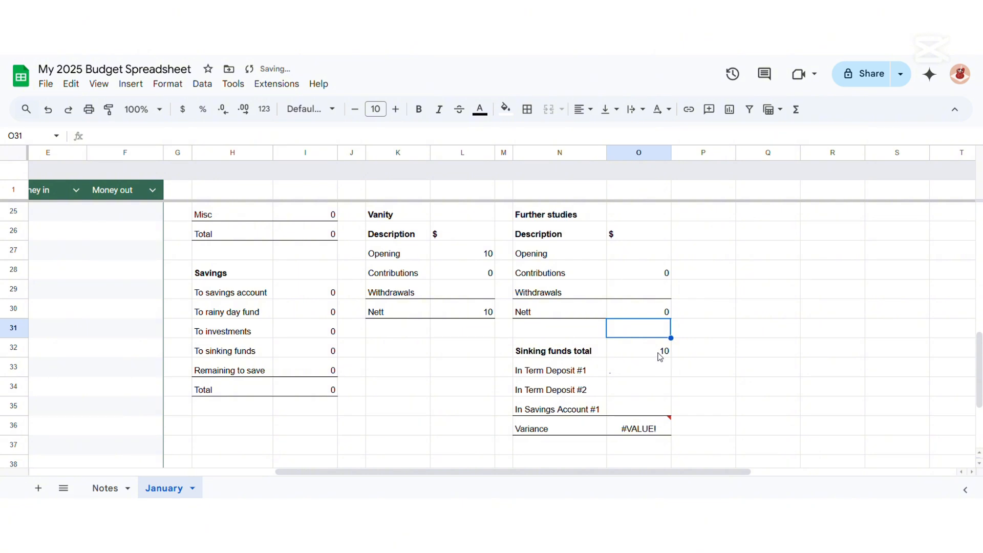
Under Sinking funds total, enter 1 for Term Deposit #1, 2 for Term Deposit #2 and 3 for Savings Account #1.
{"action": "left_click", "coordinate": [661, 357]}
{"action": "left_click", "coordinate": [643, 438]}
{"action": "left_click", "coordinate": [644, 372]}
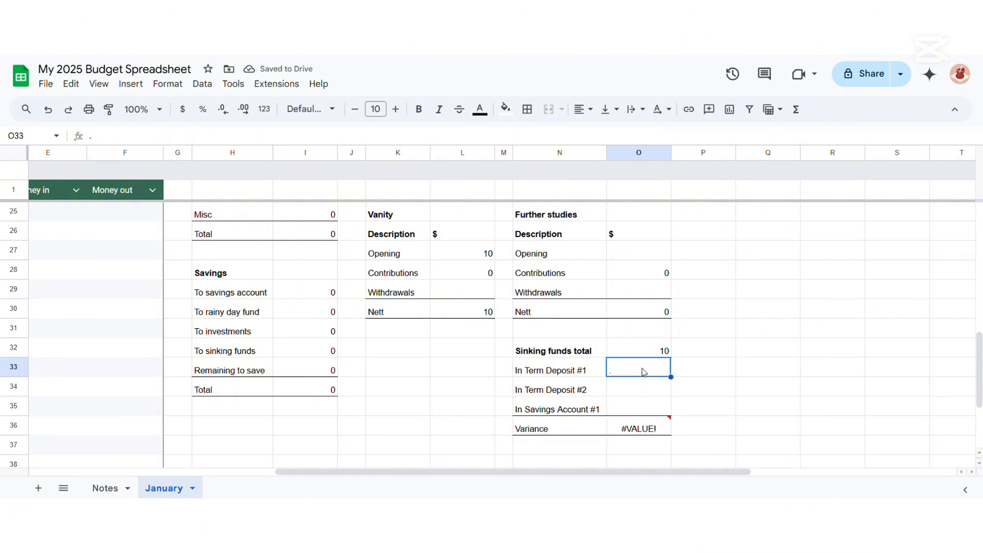
{"action": "type", "text": "1"}
{"action": "key", "text": "Return"}
{"action": "type", "text": "2"}
{"action": "key", "text": "Return"}
{"action": "type", "text": "3"}
{"action": "key", "text": "Return"}
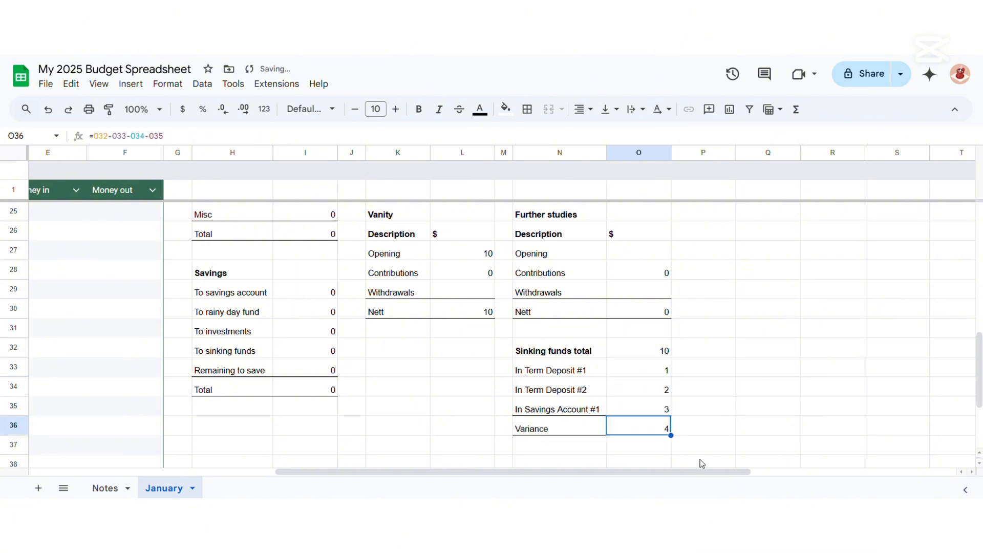
Narrow empty column P to serve as a spacer beside the long-term sinking funds.
{"action": "left_click_drag", "start_coordinate": [666, 371], "coordinate": [666, 409]}
{"action": "left_click", "coordinate": [768, 445]}
{"action": "scroll", "coordinate": [768, 461], "scroll_direction": "right", "scroll_amount": 2}
{"action": "scroll", "coordinate": [729, 429], "scroll_direction": "up", "scroll_amount": 8}
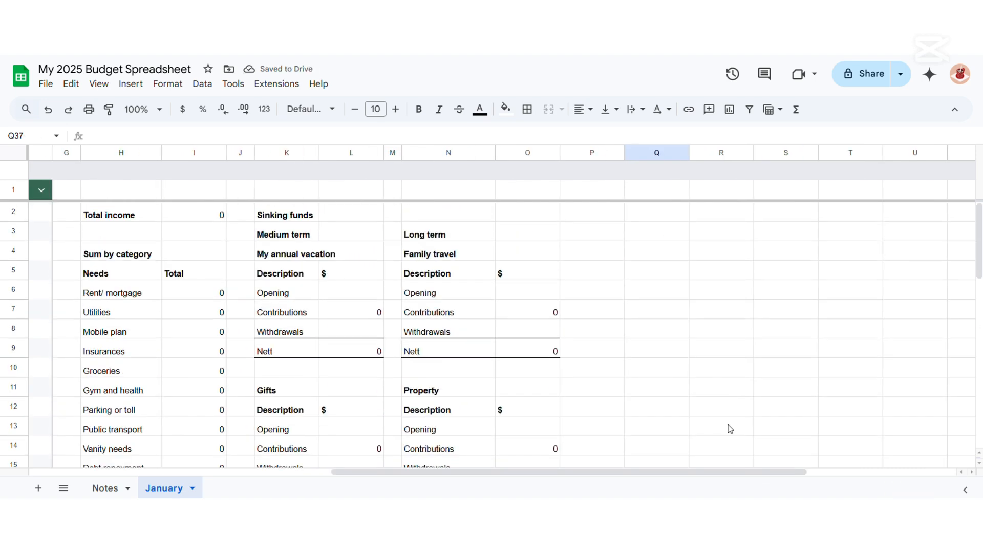
{"action": "left_click_drag", "start_coordinate": [625, 153], "coordinate": [580, 154]}
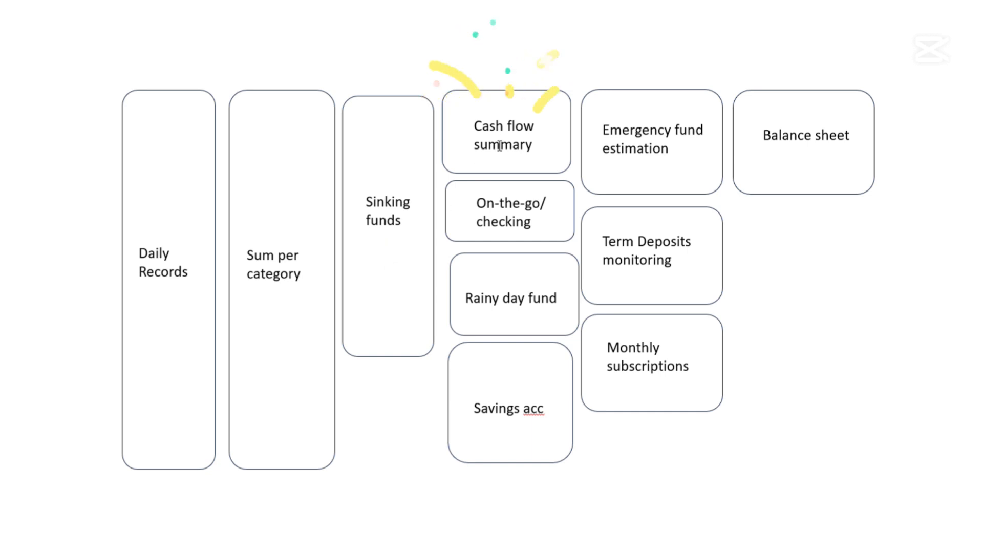
Enter the bold section title Cash Flow Summary in cell Q2.
{"action": "left_click", "coordinate": [611, 211]}
{"action": "type", "text": "q"}
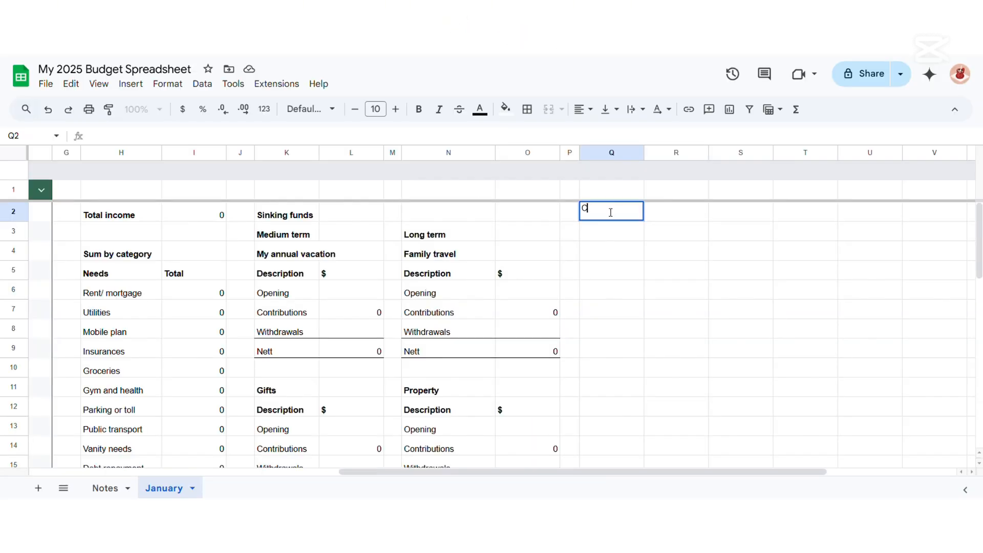
{"action": "type", "text": "ash Flow Summary"}
{"action": "key", "text": "ctrl+b"}
{"action": "key", "text": "Return"}
Add the headers Description, Amount, % of income, % target and Meet target in the row under the Cash Flow Summary title.
{"action": "type", "text": "Description"}
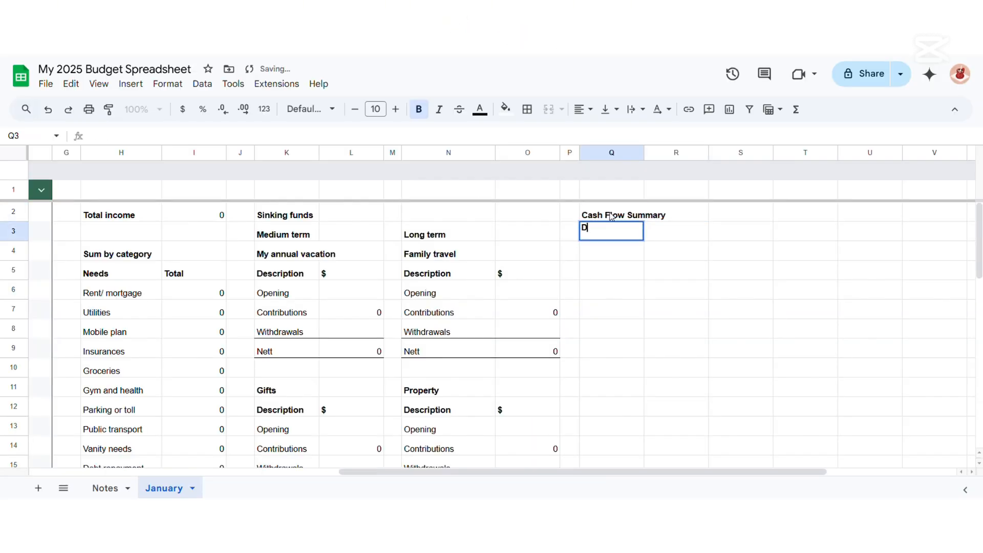
{"action": "key", "text": "Return"}
{"action": "key", "text": "Up"}
{"action": "key", "text": "Right"}
{"action": "type", "text": "Amount"}
{"action": "key", "text": "Tab"}
{"action": "type", "text": "% of income"}
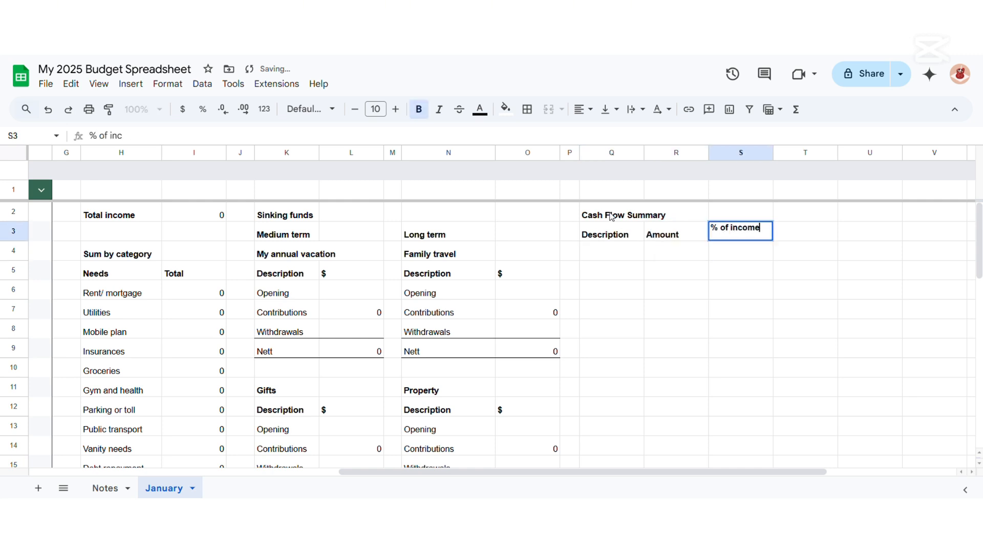
{"action": "key", "text": "Tab"}
{"action": "type", "text": "% target"}
{"action": "key", "text": "Tab"}
{"action": "type", "text": "Meet target"}
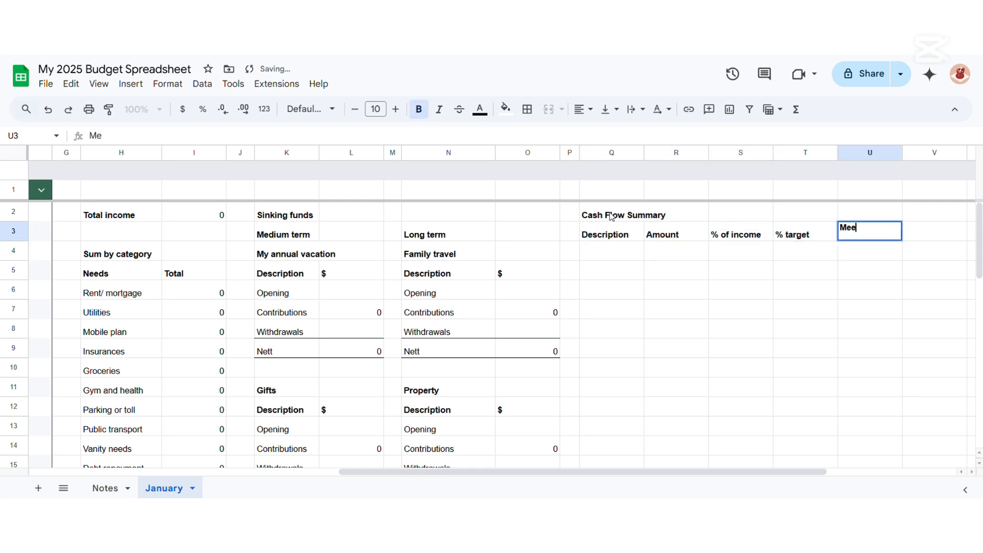
{"action": "key", "text": "Return"}
List Income, Needs, Wants and Savings as the row labels under the Cash Flow Summary's Description header.
{"action": "type", "text": "Income"}
{"action": "key", "text": "Return"}
{"action": "type", "text": "Needs"}
{"action": "key", "text": "Return"}
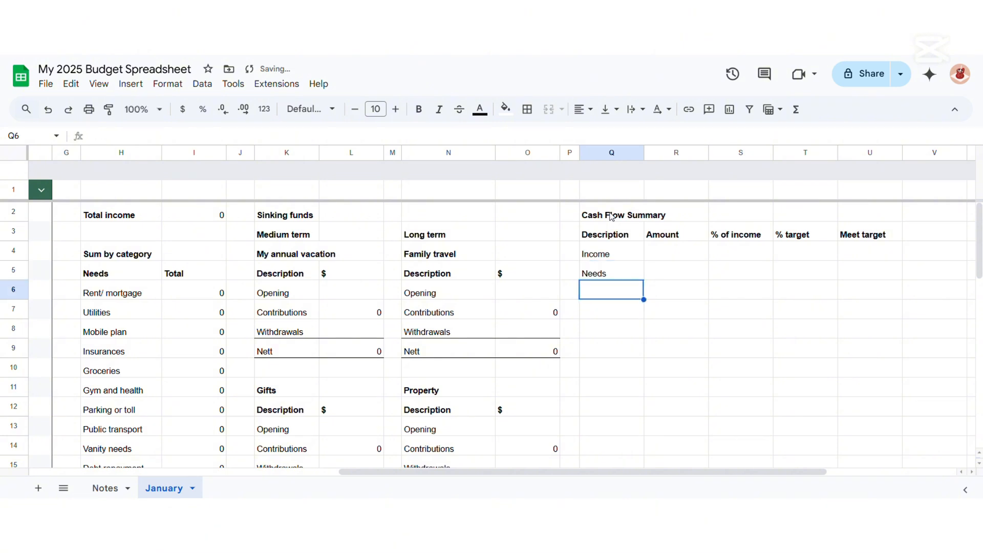
{"action": "type", "text": "Wants"}
{"action": "key", "text": "Return"}
{"action": "type", "text": "Savings"}
{"action": "key", "text": "Return"}
Link the Cash Flow Summary's Income amount to the Total income value in I2.
{"action": "left_click", "coordinate": [679, 256]}
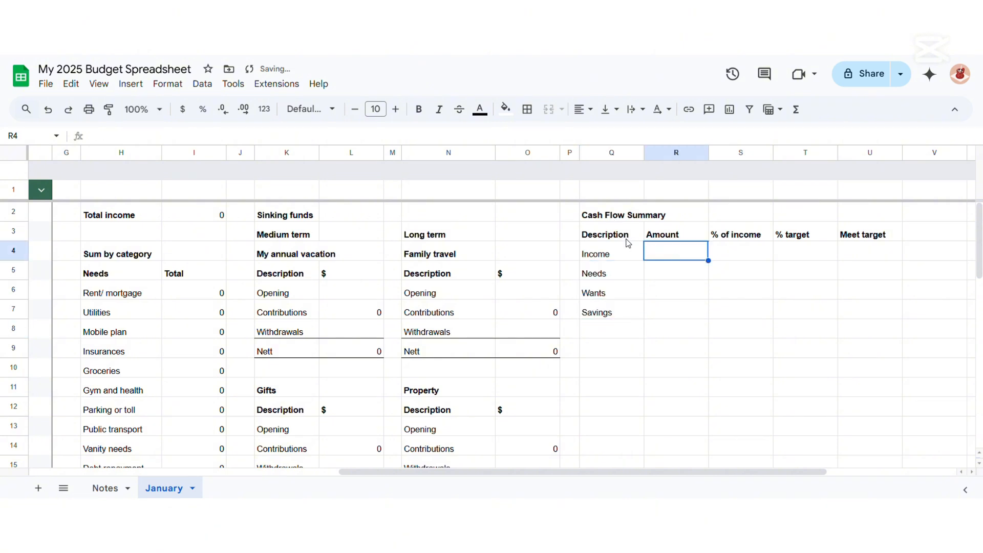
{"action": "type", "text": "="}
{"action": "left_click", "coordinate": [209, 219]}
{"action": "left_click", "coordinate": [661, 279]}
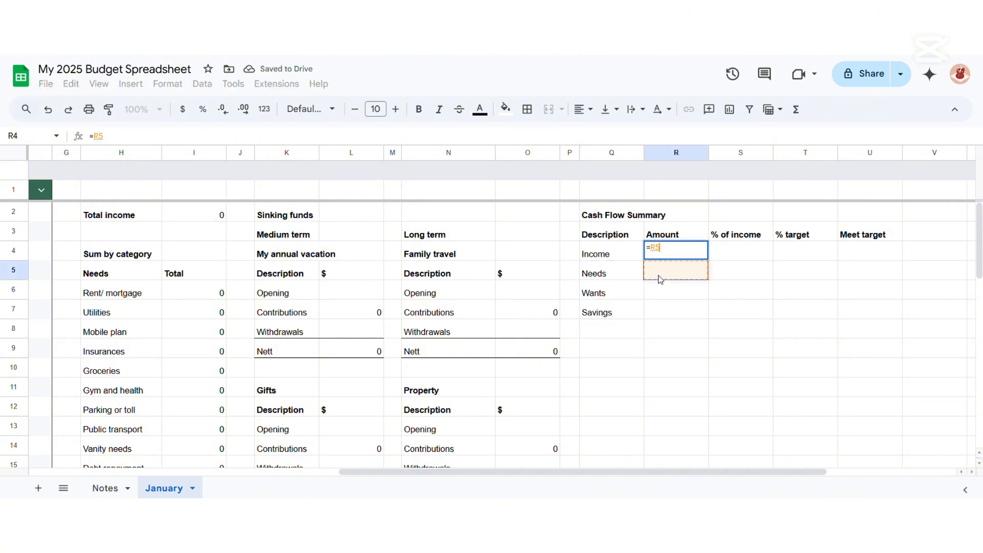
{"action": "left_click", "coordinate": [216, 220]}
{"action": "key", "text": "Return"}
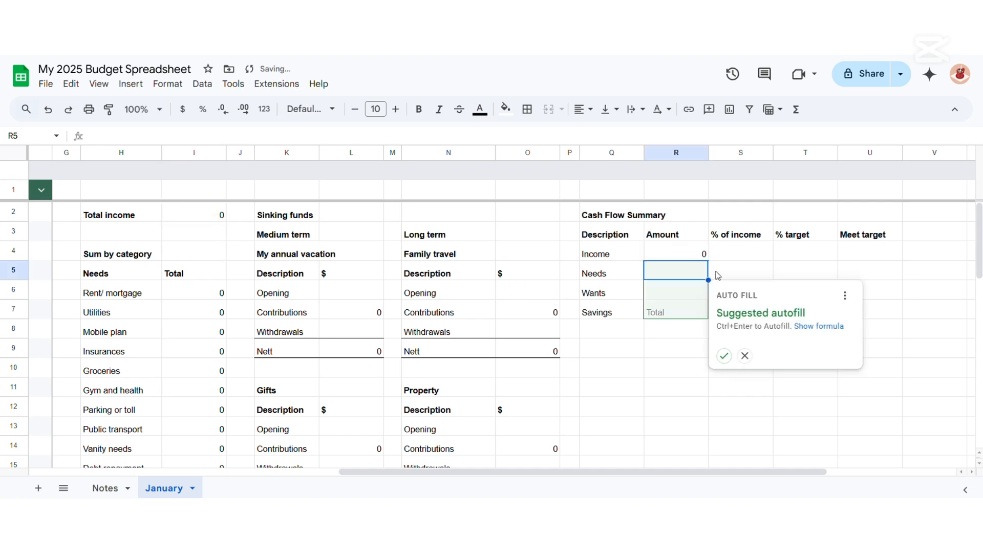
Enter =I16 as the Needs amount, linking it to the Needs category total.
{"action": "type", "text": "="}
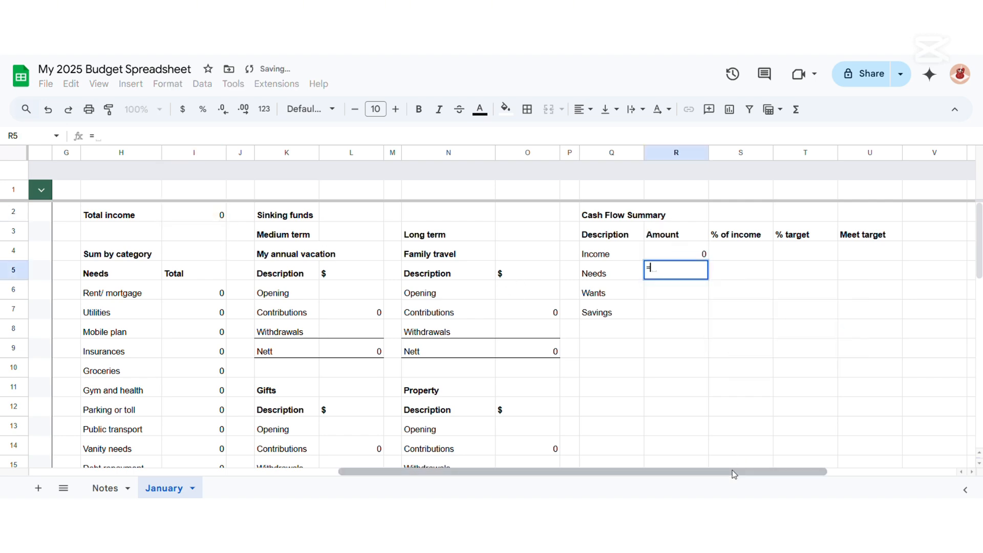
{"action": "left_click_drag", "start_coordinate": [756, 471], "coordinate": [675, 471]}
{"action": "scroll", "coordinate": [345, 313], "scroll_direction": "down", "scroll_amount": 4}
{"action": "left_click", "coordinate": [328, 293]}
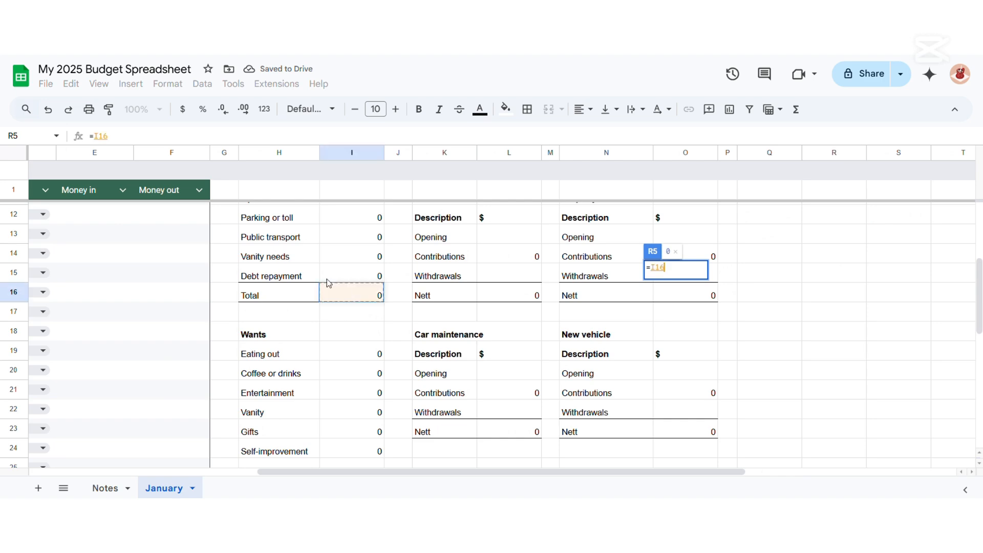
{"action": "key", "text": "Return"}
Link the Wants amount in R6 to the total of the Wants category.
{"action": "type", "text": "="}
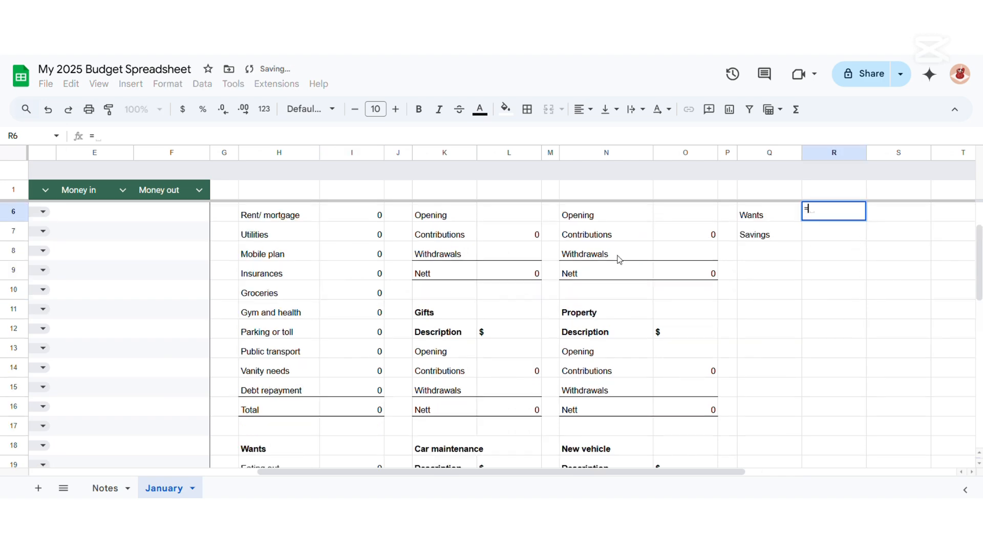
{"action": "scroll", "coordinate": [471, 287], "scroll_direction": "down", "scroll_amount": 5}
{"action": "left_click", "coordinate": [373, 352]}
{"action": "key", "text": "Return"}
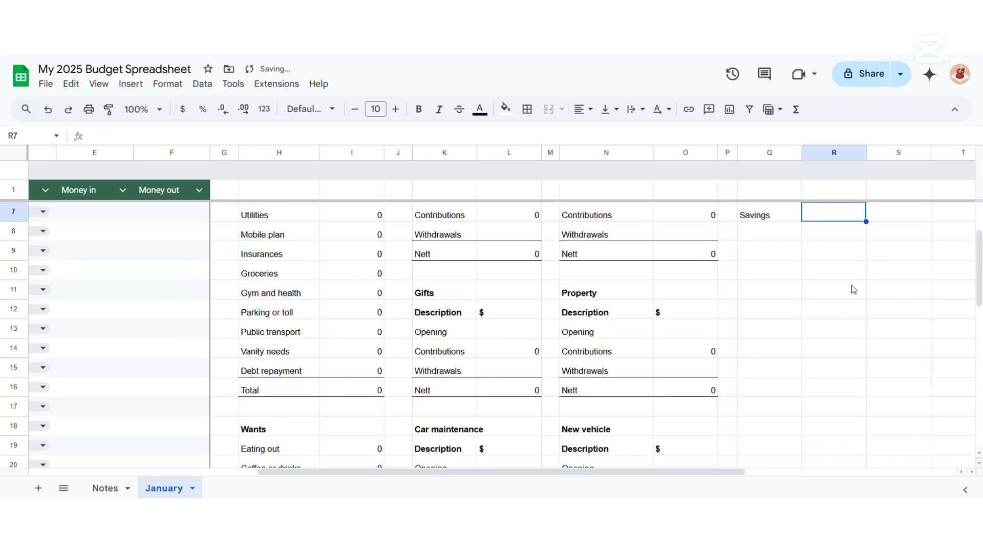
Link the Savings amount in R7 to the total of the Savings category.
{"action": "type", "text": "="}
{"action": "scroll", "coordinate": [458, 341], "scroll_direction": "down", "scroll_amount": 4}
{"action": "scroll", "coordinate": [450, 344], "scroll_direction": "down", "scroll_amount": 4}
{"action": "scroll", "coordinate": [345, 333], "scroll_direction": "up", "scroll_amount": 2}
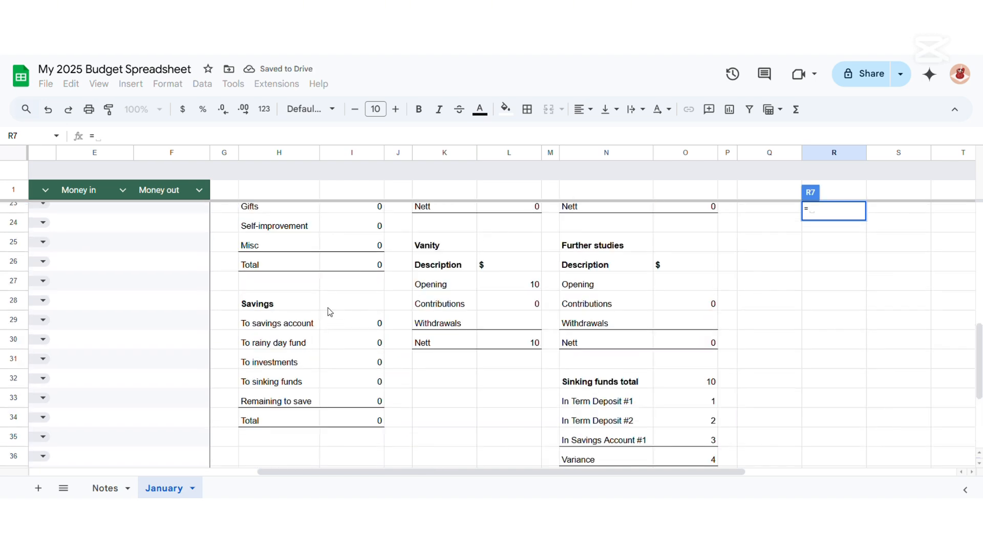
{"action": "left_click", "coordinate": [365, 424]}
{"action": "key", "text": "Return"}
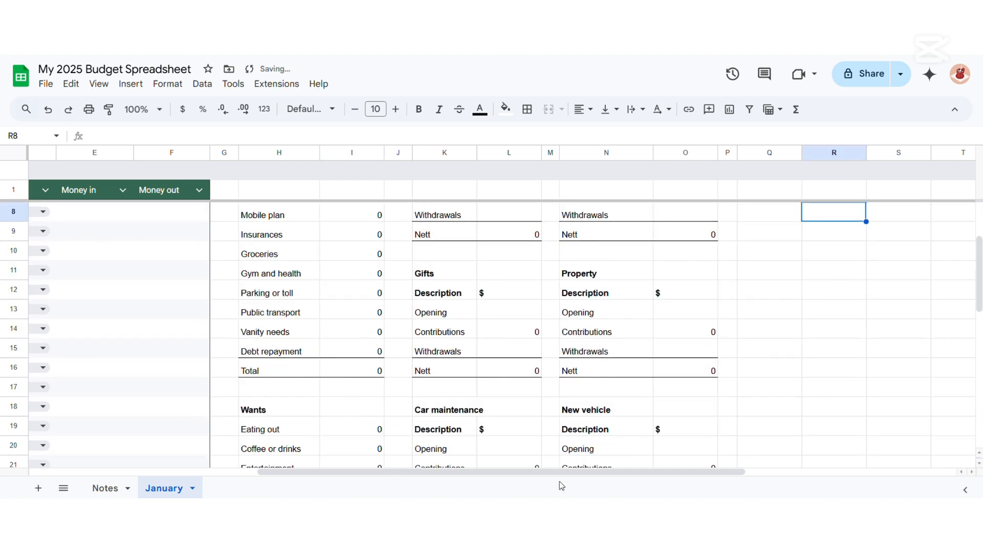
Enter =R5/R4 in the Income row's % of income cell.
{"action": "left_click_drag", "start_coordinate": [566, 472], "coordinate": [681, 471]}
{"action": "scroll", "coordinate": [671, 257], "scroll_direction": "up", "scroll_amount": 2}
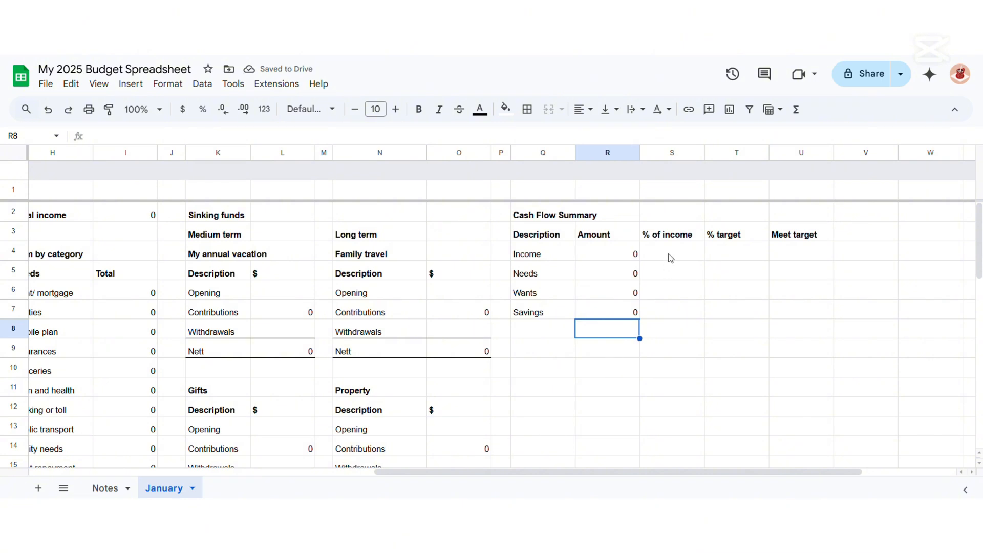
{"action": "left_click", "coordinate": [671, 256]}
{"action": "type", "text": "="}
{"action": "left_click", "coordinate": [612, 269]}
{"action": "type", "text": "/"}
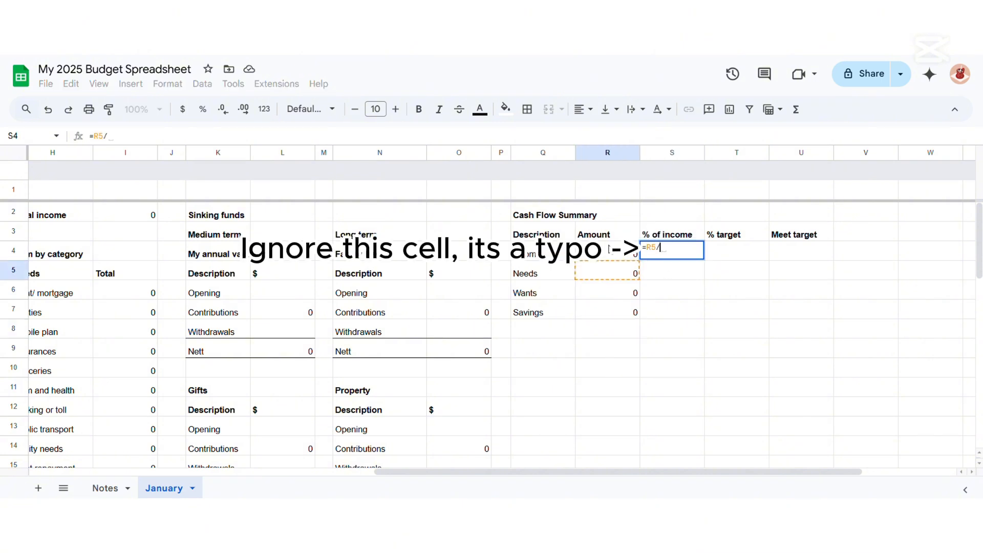
{"action": "left_click", "coordinate": [610, 249]}
{"action": "key", "text": "Return"}
Under % of income, enter =R6/R4 for Needs, and for Wants divide its amount by the Income amount.
{"action": "type", "text": "="}
{"action": "left_click", "coordinate": [625, 285]}
{"action": "type", "text": "/R4"}
{"action": "key", "text": "Return"}
{"action": "type", "text": "="}
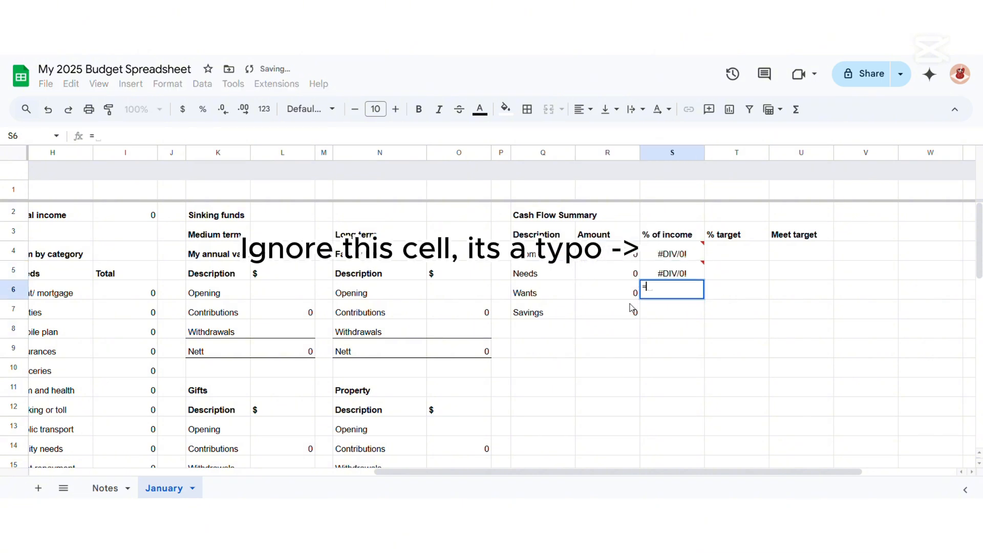
{"action": "left_click", "coordinate": [627, 293]}
{"action": "type", "text": "/"}
{"action": "left_click", "coordinate": [631, 254]}
{"action": "key", "text": "Return"}
Enter =R7/R4 as the Savings row's % of income.
{"action": "type", "text": "="}
{"action": "left_click", "coordinate": [620, 316]}
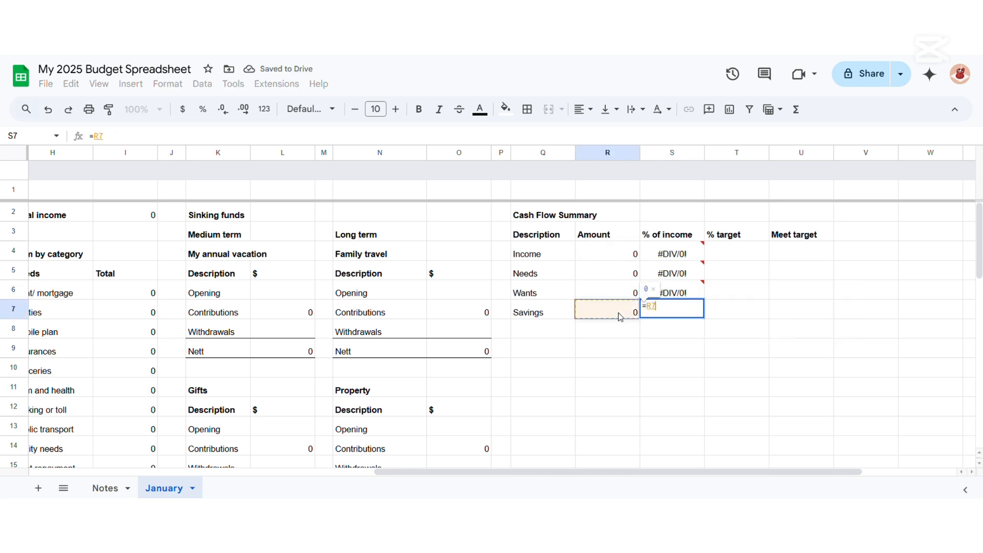
{"action": "type", "text": "/"}
{"action": "left_click", "coordinate": [615, 254]}
{"action": "key", "text": "Return"}
Clear the formula from the Income row's % of income cell.
{"action": "key", "text": "Up"}
{"action": "key", "text": "Up"}
{"action": "key", "text": "Up"}
{"action": "key", "text": "Up"}
{"action": "key", "text": "Delete"}
{"action": "key", "text": "Down"}
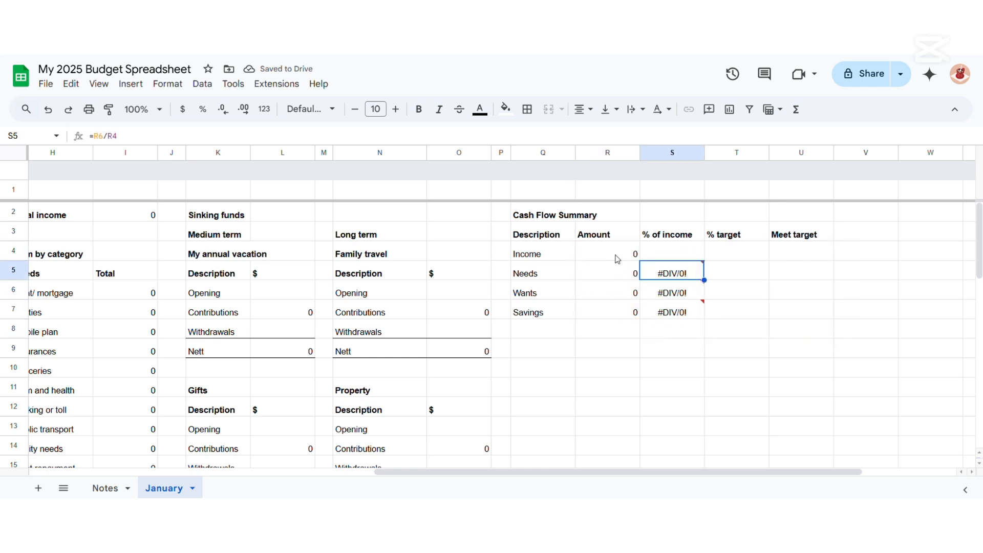
Replace the Needs % of income formula in S5 with =R5/R4.
{"action": "type", "text": "="}
{"action": "left_click", "coordinate": [606, 276]}
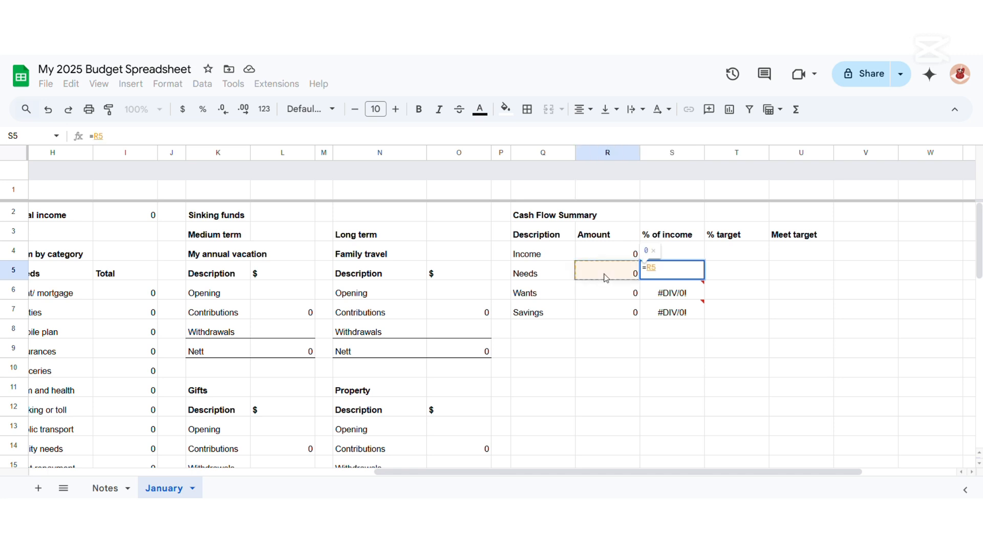
{"action": "type", "text": "/"}
{"action": "left_click", "coordinate": [614, 254]}
{"action": "key", "text": "Return"}
Enter the % target values 0.5 for Needs, 0.3 for Wants and 0.2 for Savings in T5:T7.
{"action": "left_click", "coordinate": [751, 273]}
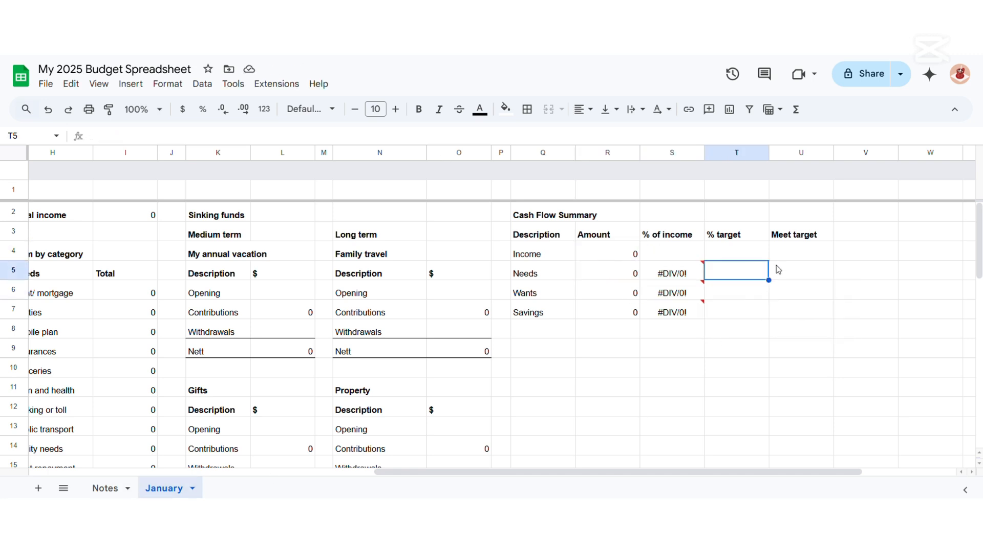
{"action": "type", "text": "0.5"}
{"action": "key", "text": "Return"}
{"action": "type", "text": "0.3"}
{"action": "key", "text": "Return"}
{"action": "type", "text": "0"}
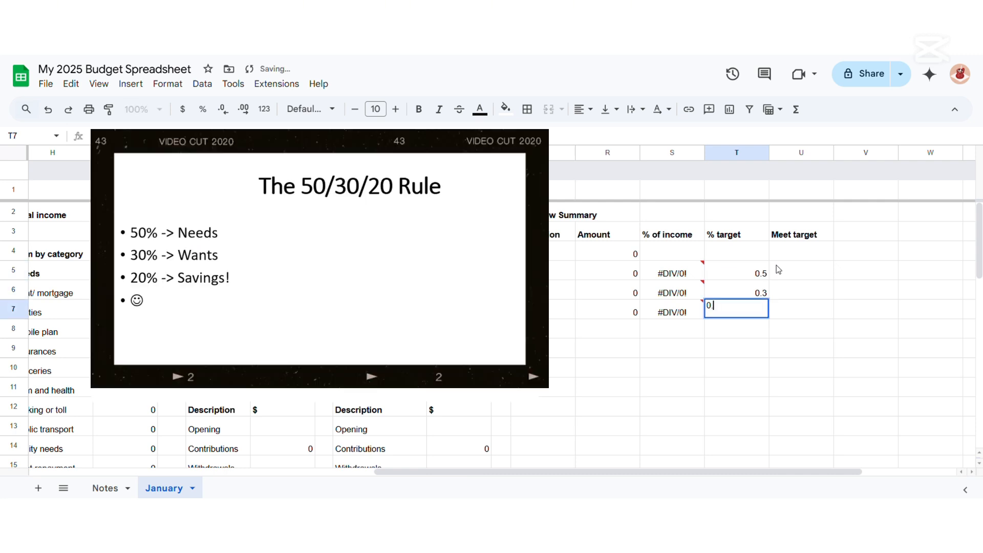
{"action": "type", "text": ".2"}
{"action": "key", "text": "Return"}
Format S5:T7 as percentages and reduce the % target values in T5:T7 to no decimal places.
{"action": "left_click_drag", "start_coordinate": [768, 274], "coordinate": [672, 310]}
{"action": "left_click", "coordinate": [203, 109]}
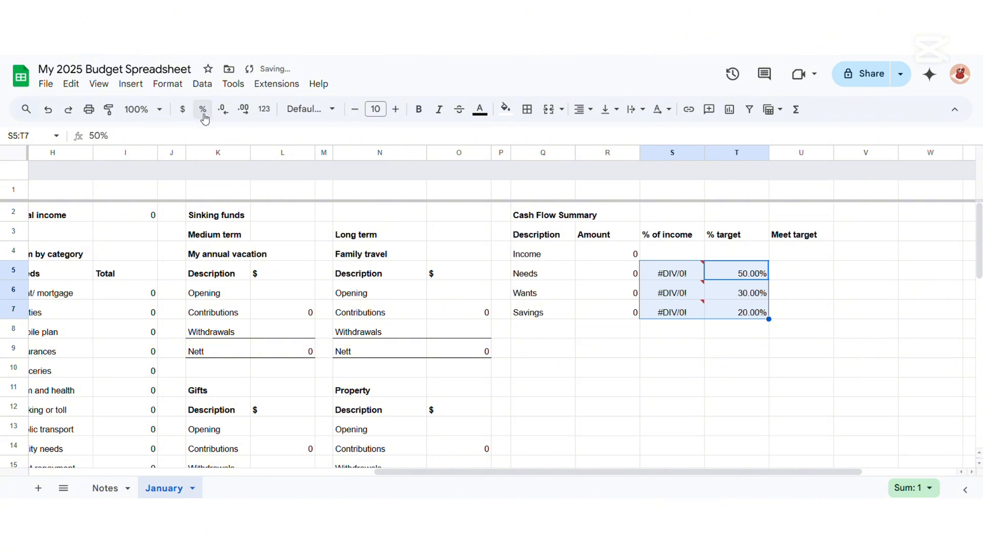
{"action": "left_click_drag", "start_coordinate": [743, 274], "coordinate": [746, 319]}
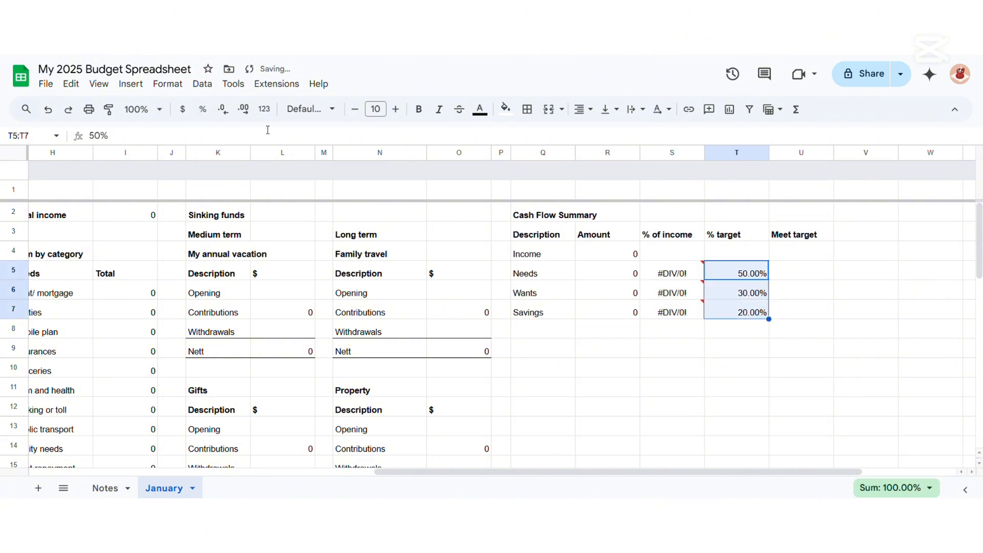
{"action": "double_click", "coordinate": [223, 117]}
{"action": "left_click", "coordinate": [802, 331]}
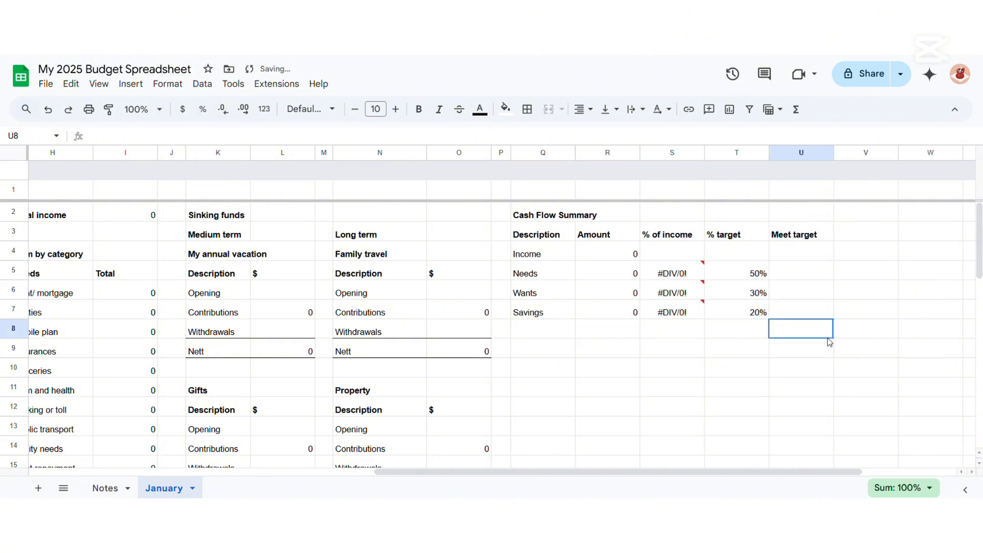
Enter the Needs Meet target formula =IF(S5<=T5, "YES", "NO") in U5.
{"action": "left_click", "coordinate": [803, 272]}
{"action": "type", "text": "="}
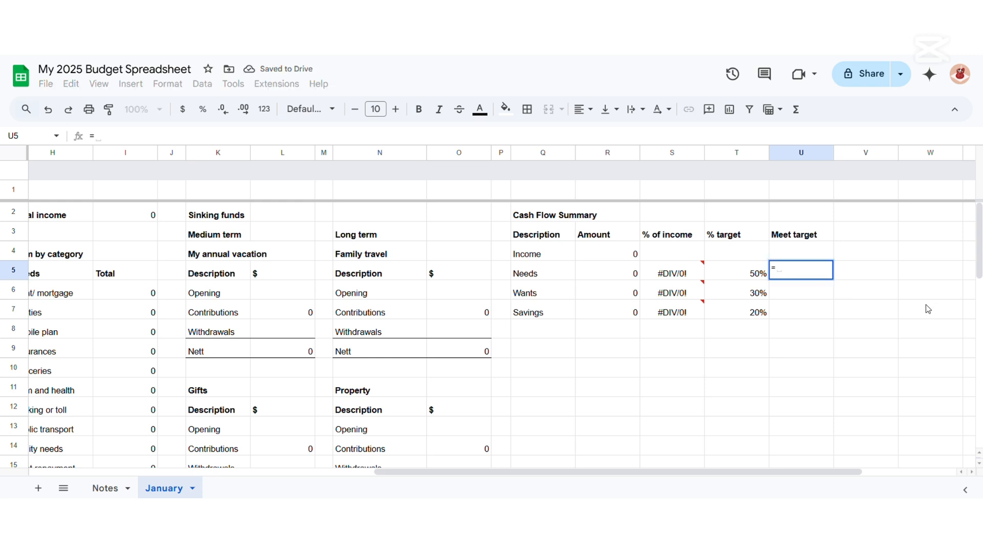
{"action": "type", "text": "IF("}
{"action": "left_click", "coordinate": [677, 273]}
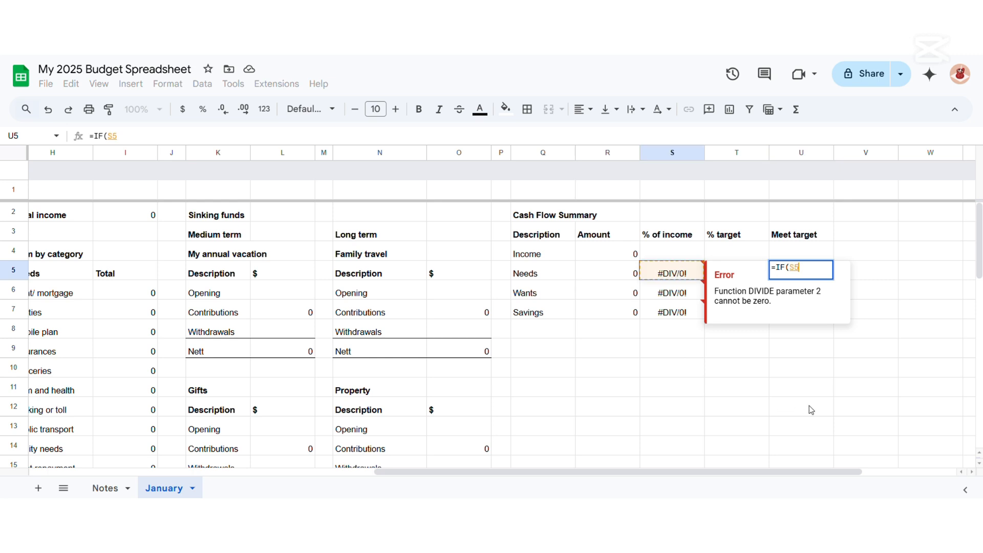
{"action": "type", "text": "<="}
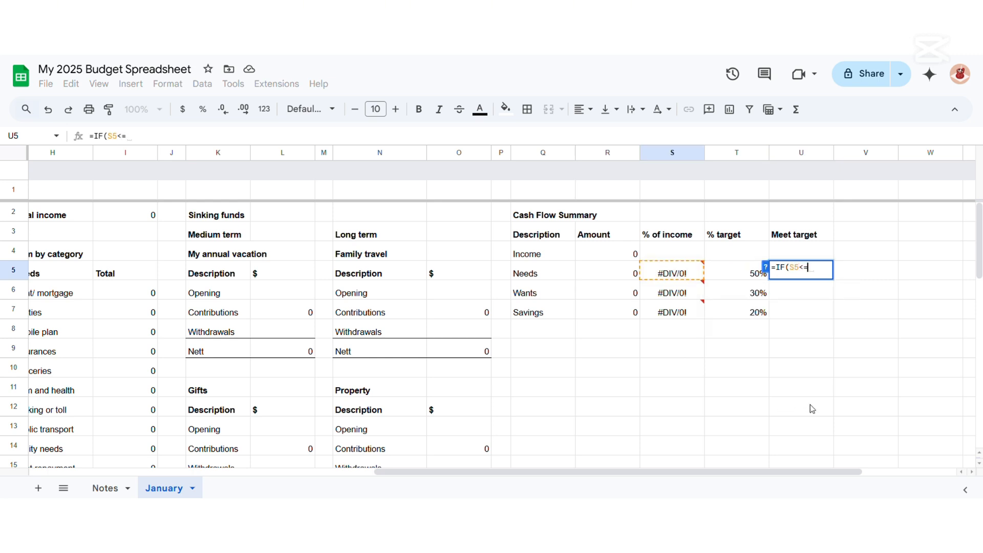
{"action": "left_click", "coordinate": [742, 279]}
{"action": "type", "text": ", \""}
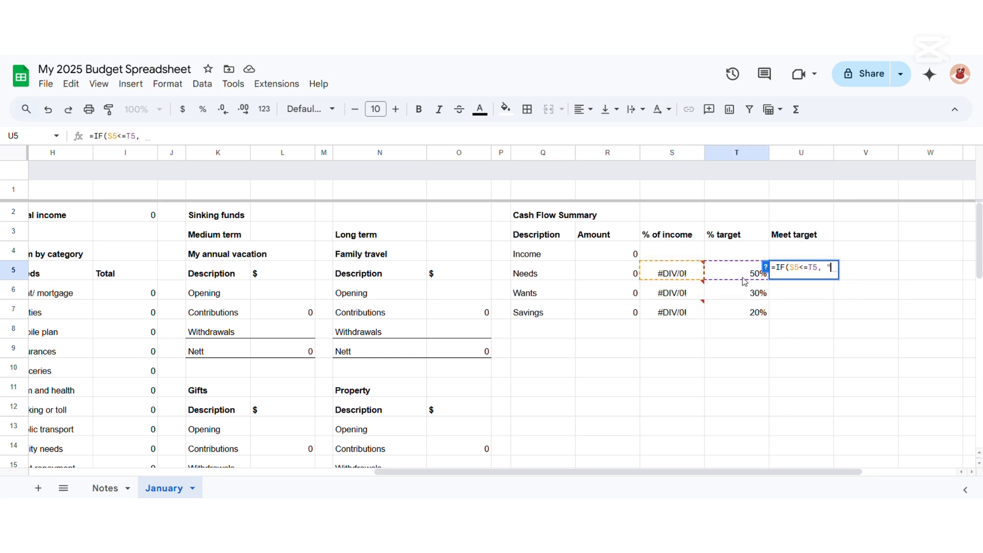
{"action": "type", "text": "YES\", \""}
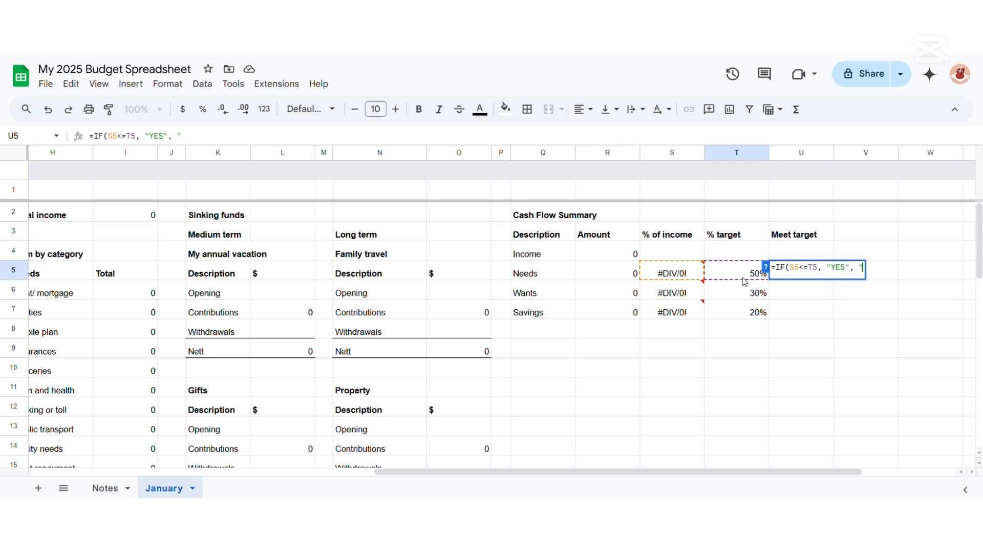
{"action": "type", "text": "NO\""}
{"action": "key", "text": "Return"}
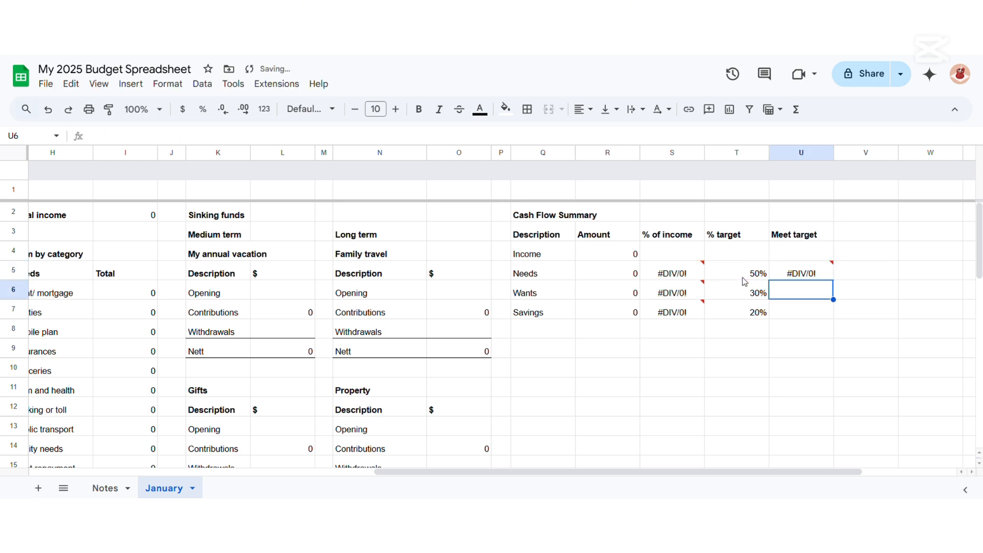
Enter the Wants Meet target formula =IF(S6<=T6, "YES", "NO") in U6.
{"action": "type", "text": "=IF(S6<="}
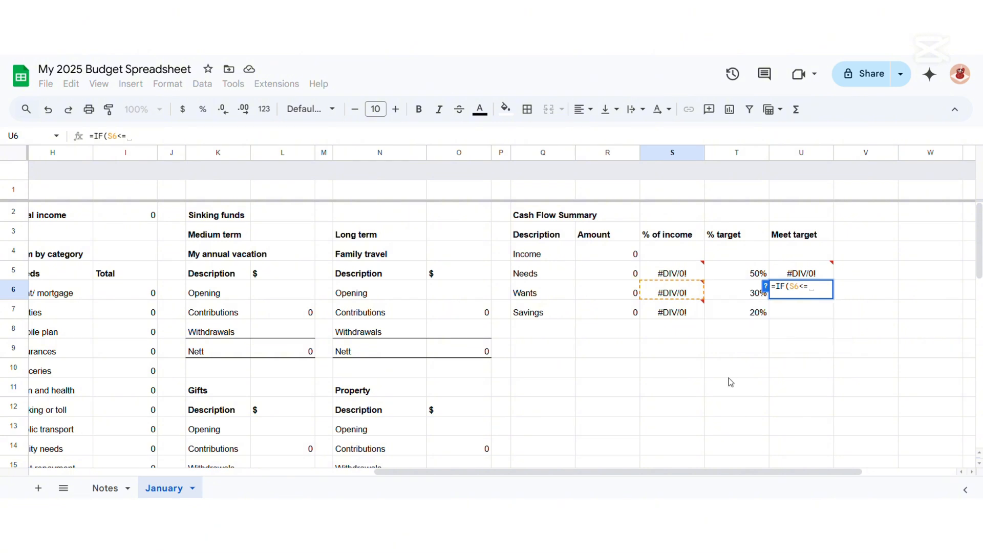
{"action": "type", "text": "T6, \"YU"}
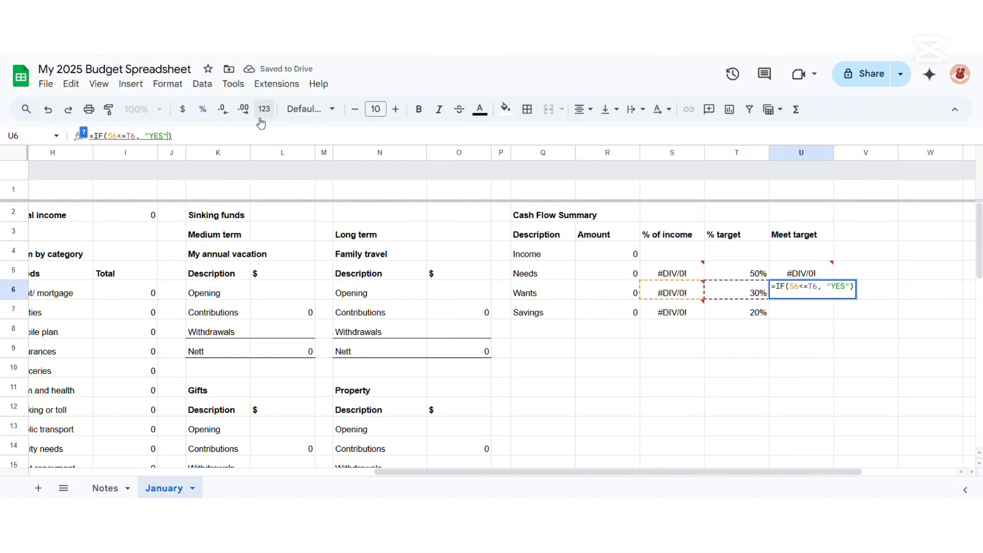
{"action": "type", "text": ", \"NO\")"}
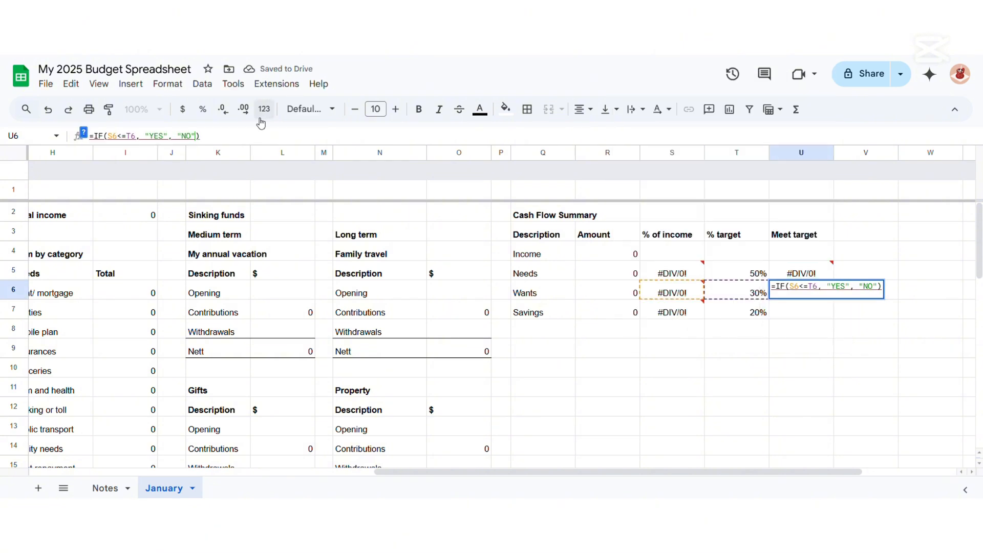
{"action": "key", "text": "Return"}
Enter the Savings Meet target formula =IF(S7>=T7, "YES", "NO") in U7.
{"action": "type", "text": "=IF("}
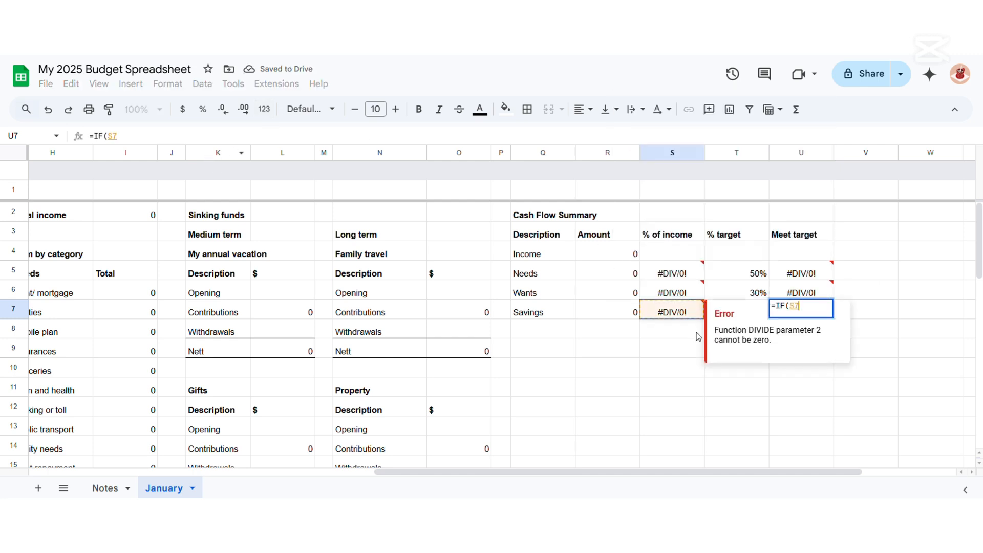
{"action": "key", "text": "Left"}
{"action": "key", "text": "Left"}
{"action": "type", "text": ">="}
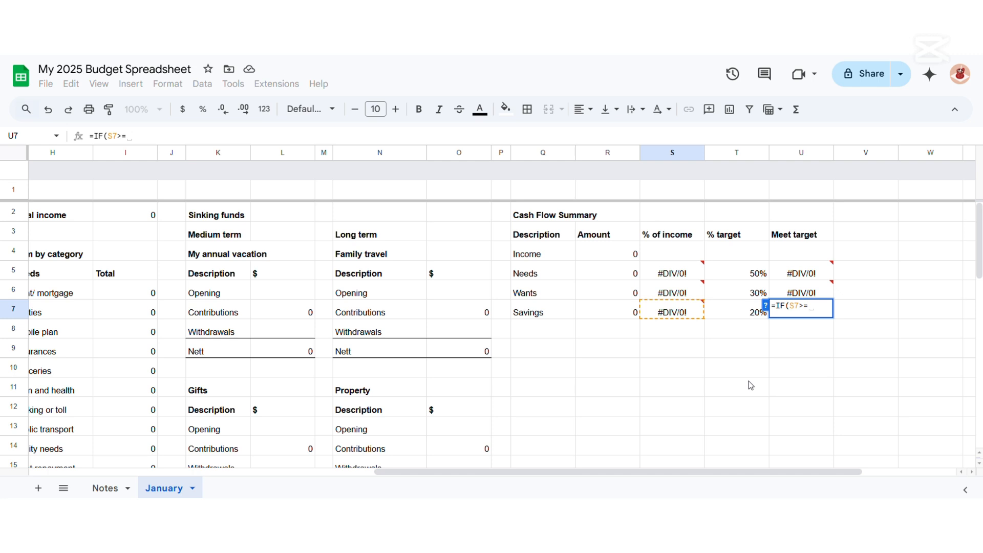
{"action": "left_click", "coordinate": [745, 315]}
{"action": "type", "text": ", "}
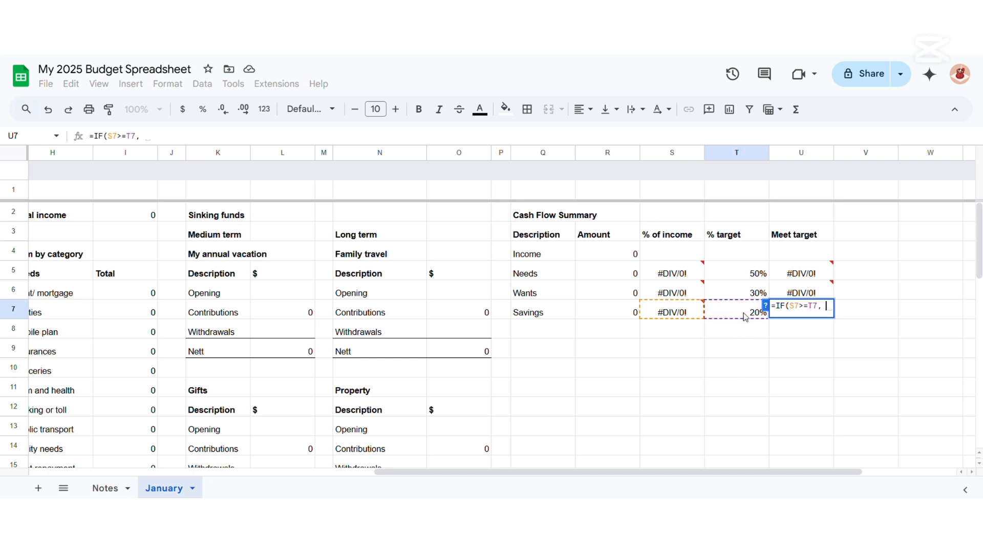
{"action": "type", "text": "\"YES\", \""}
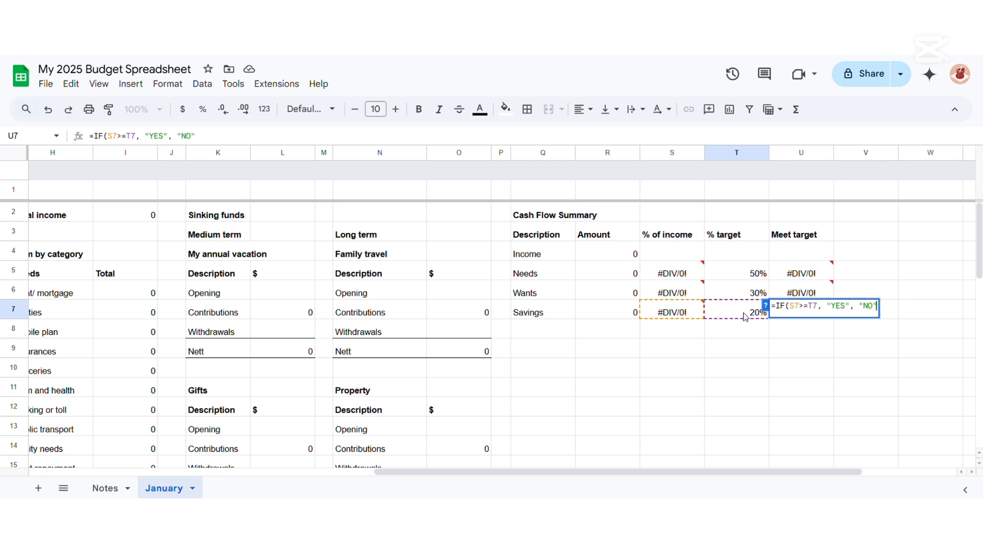
{"action": "type", "text": "NO\""}
{"action": "key", "text": "Return"}
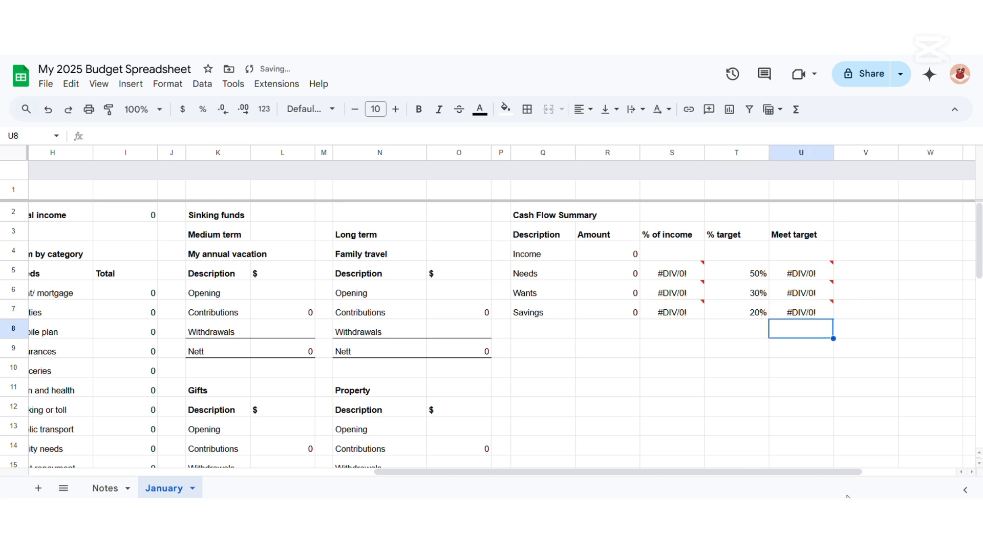
Test the Cash Flow Summary with a "Paid from work" entry in row 2, category Income, Money in 100.
{"action": "scroll", "coordinate": [392, 472], "scroll_direction": "left", "scroll_amount": 15}
{"action": "left_click", "coordinate": [307, 211]}
{"action": "left_click", "coordinate": [321, 228]}
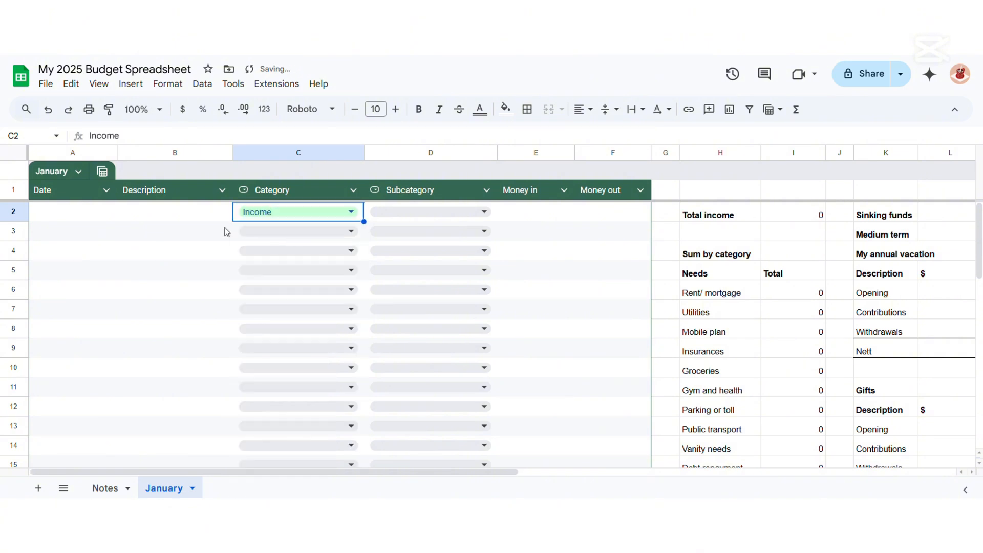
{"action": "left_click", "coordinate": [205, 217]}
{"action": "type", "text": "Paid from work"}
{"action": "key", "text": "Return"}
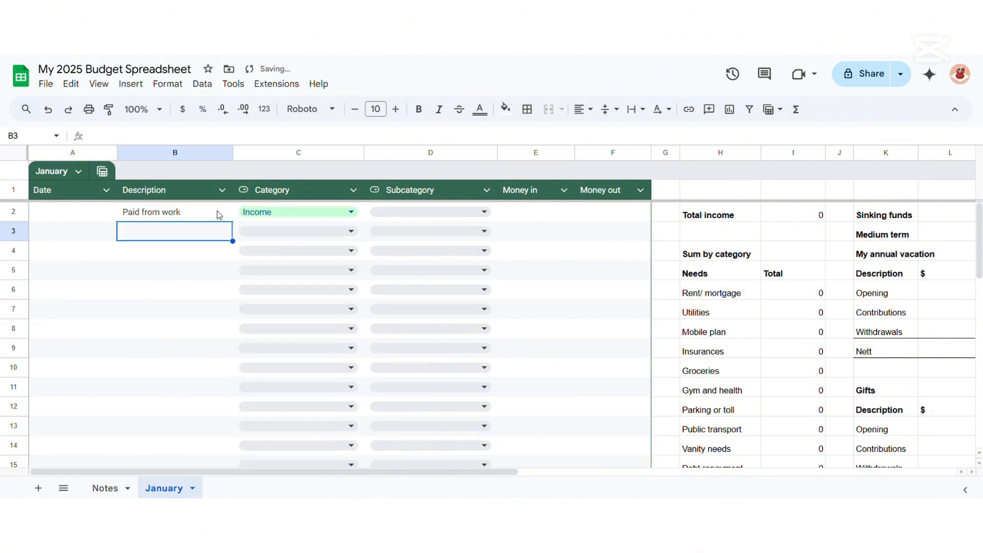
{"action": "left_click", "coordinate": [536, 211]}
{"action": "type", "text": "100"}
{"action": "key", "text": "Return"}
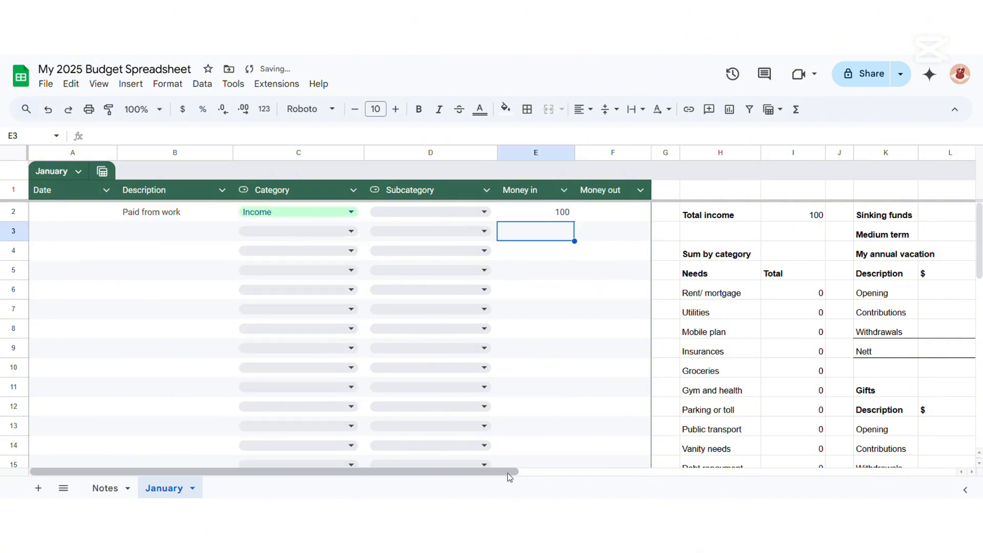
{"action": "left_click_drag", "start_coordinate": [509, 477], "coordinate": [838, 457]}
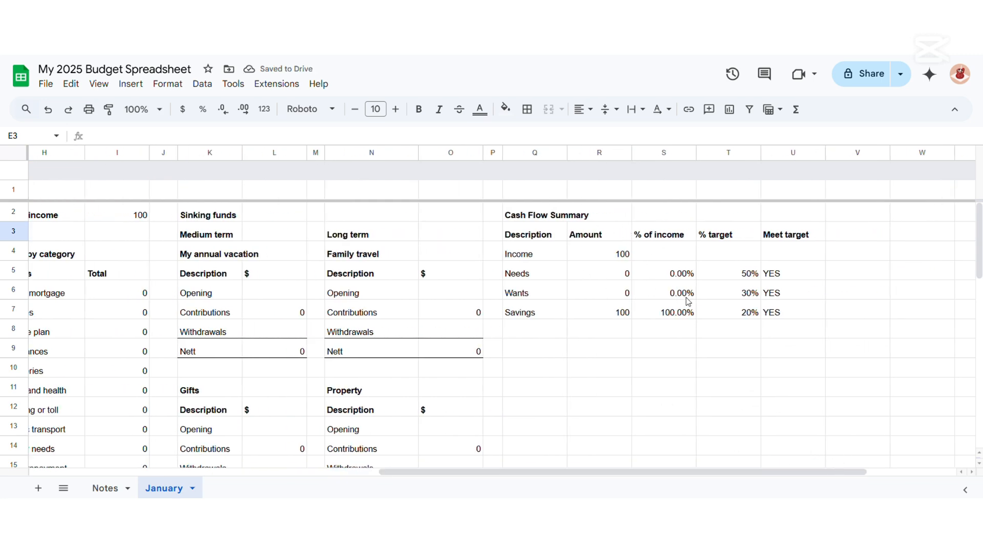
{"action": "left_click_drag", "start_coordinate": [741, 481], "coordinate": [374, 487]}
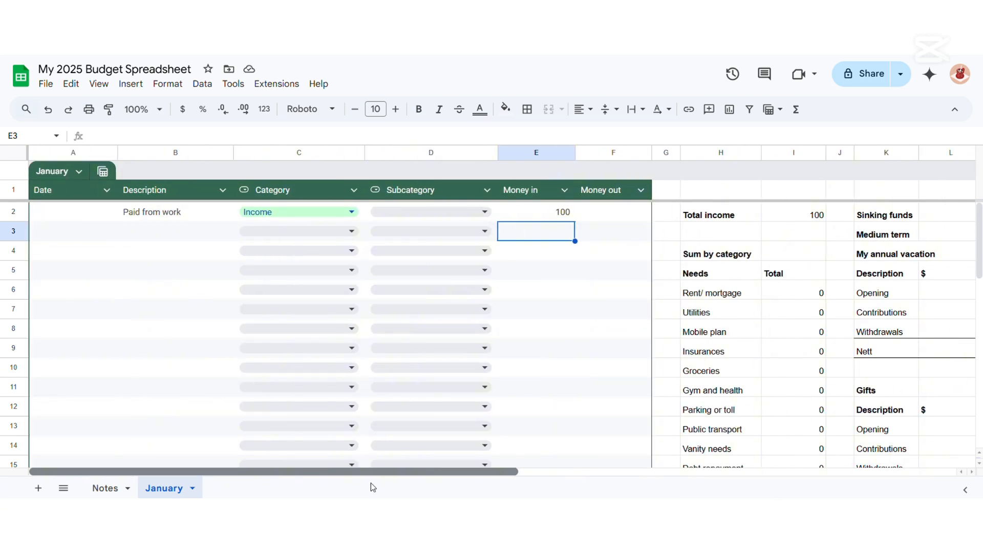
Add a test expense "Coffee" in row 3 with category Wants - Coffee or drinks and Money out 5.
{"action": "left_click", "coordinate": [197, 230]}
{"action": "type", "text": "Coffee"}
{"action": "left_click", "coordinate": [263, 231]}
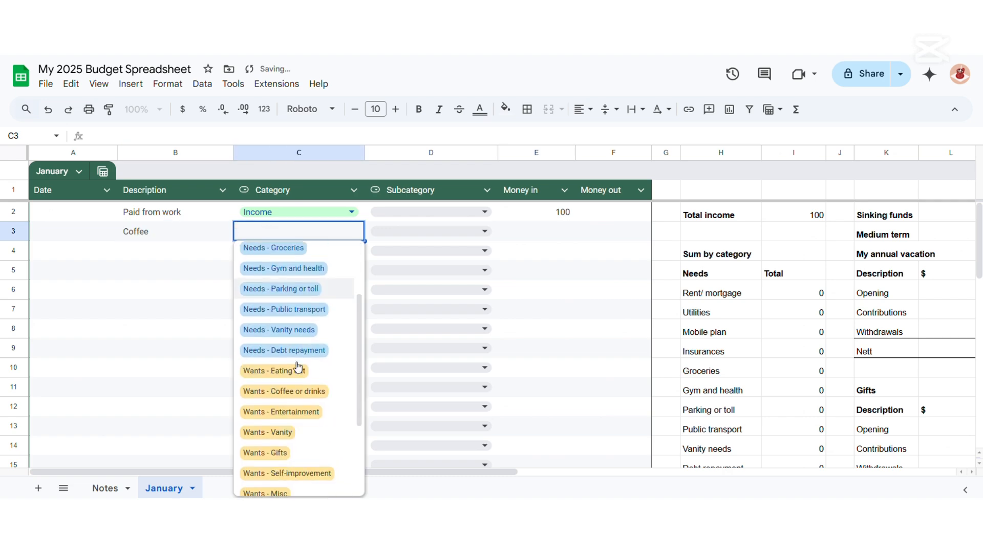
{"action": "scroll", "coordinate": [289, 366], "scroll_direction": "down", "scroll_amount": 1}
{"action": "left_click", "coordinate": [285, 367]}
{"action": "left_click", "coordinate": [594, 233]}
{"action": "type", "text": "5"}
{"action": "key", "text": "Return"}
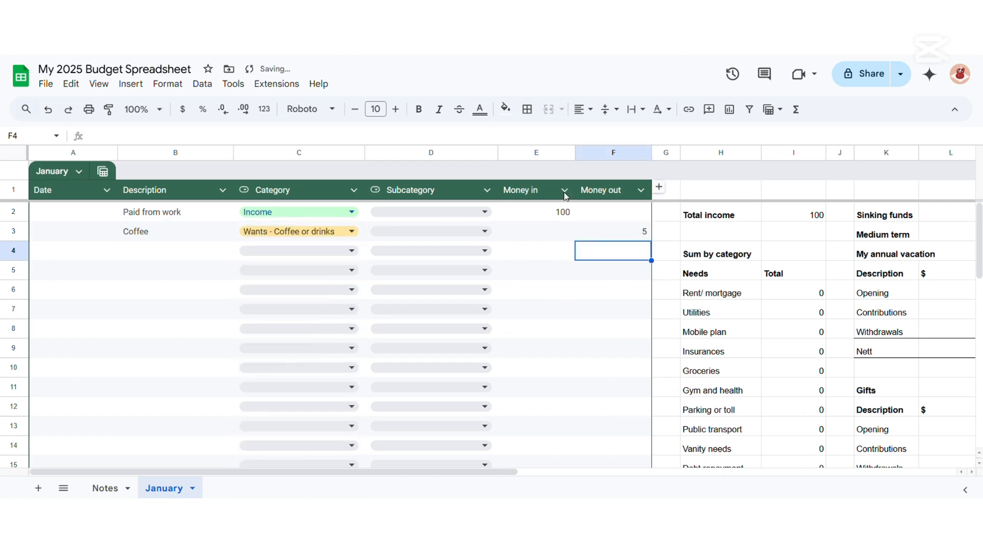
Check the Wants totals and the Cash Flow Summary, and undo the test income and coffee entries.
{"action": "scroll", "coordinate": [512, 461], "scroll_direction": "right", "scroll_amount": 3}
{"action": "scroll", "coordinate": [458, 398], "scroll_direction": "down", "scroll_amount": 5}
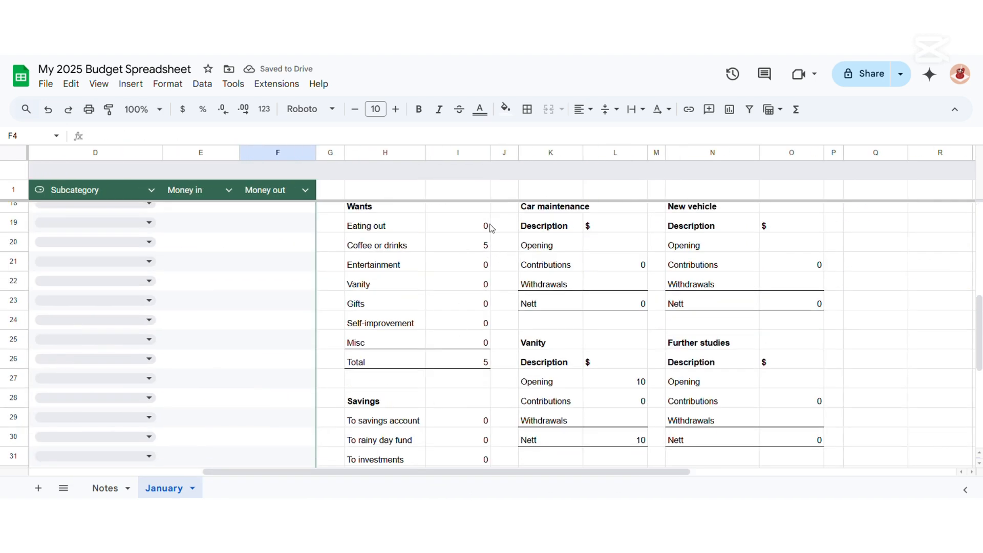
{"action": "left_click_drag", "start_coordinate": [562, 472], "coordinate": [735, 463]}
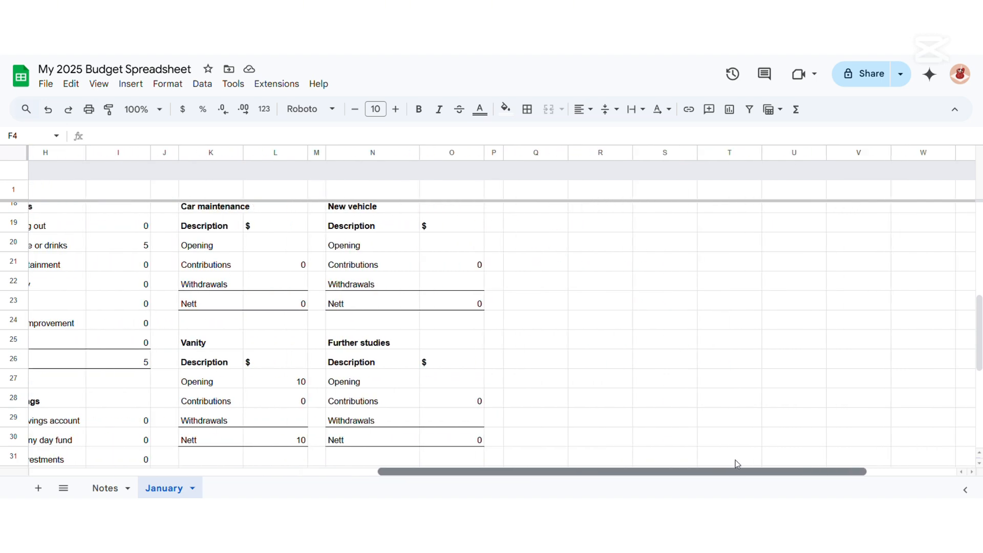
{"action": "scroll", "coordinate": [716, 406], "scroll_direction": "up", "scroll_amount": 5}
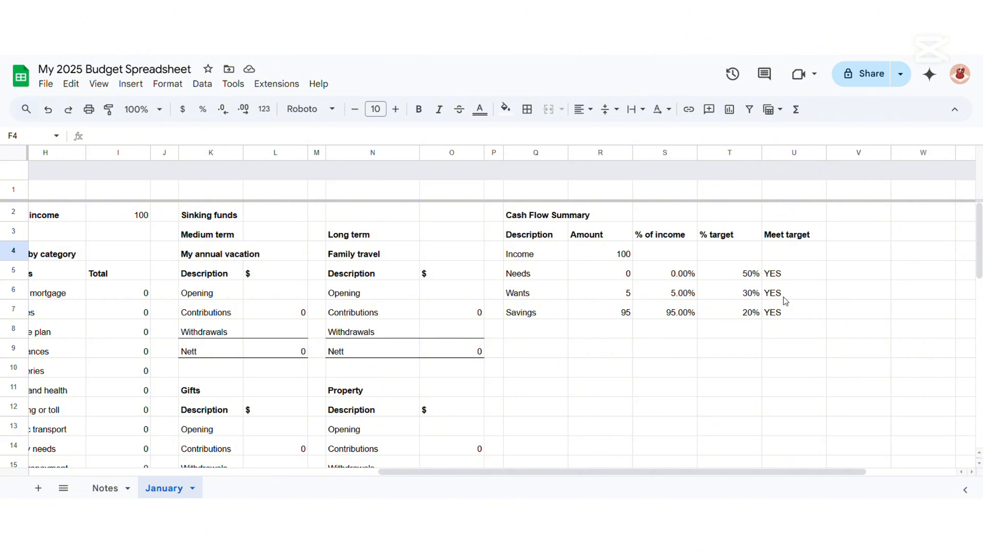
{"action": "scroll", "coordinate": [867, 466], "scroll_direction": "right", "scroll_amount": 2}
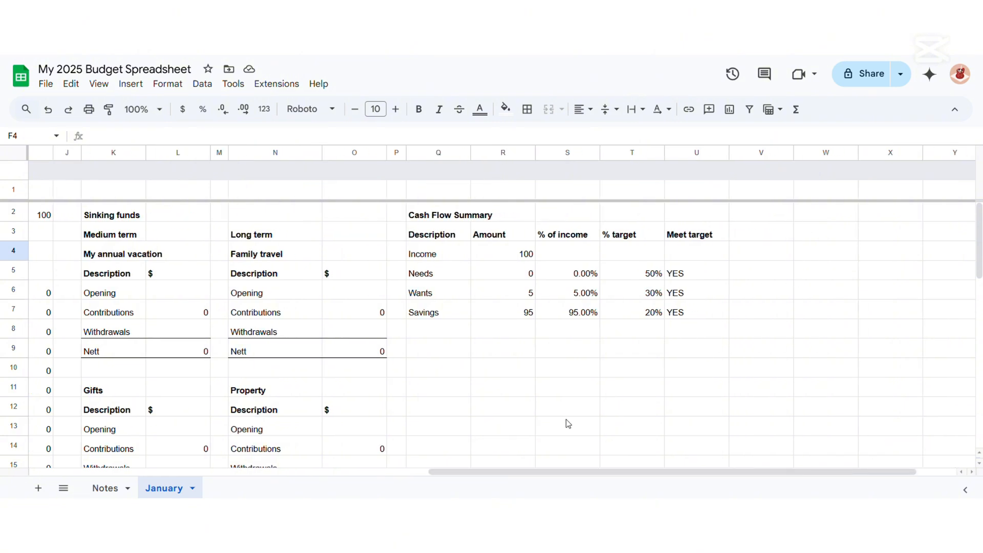
{"action": "key", "text": "ctrl+z"}
{"action": "key", "text": "ctrl+z"}
{"action": "key", "text": "ctrl+z"}
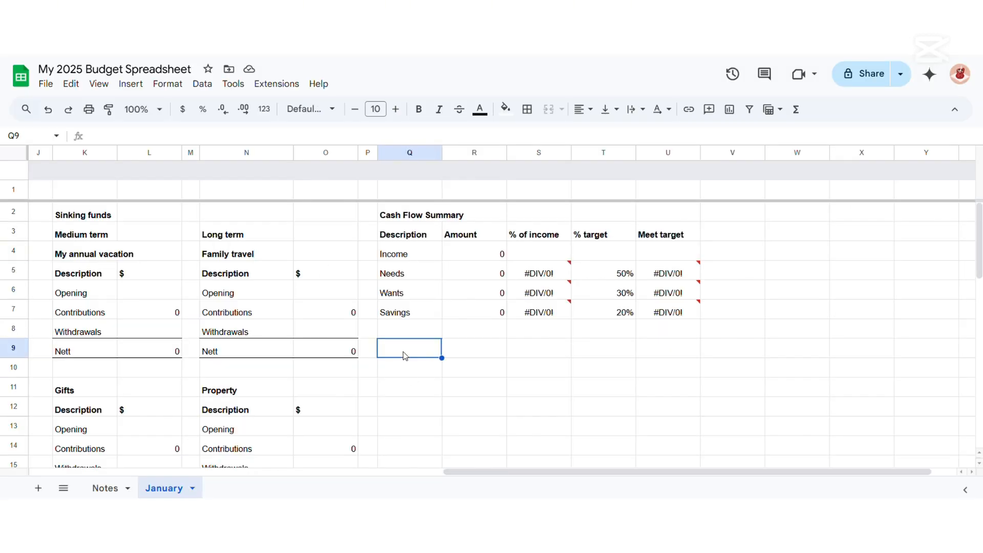
Add the bold heading "On-the-go/ checking" in Q9 below the Cash Flow Summary.
{"action": "type", "text": "On-"}
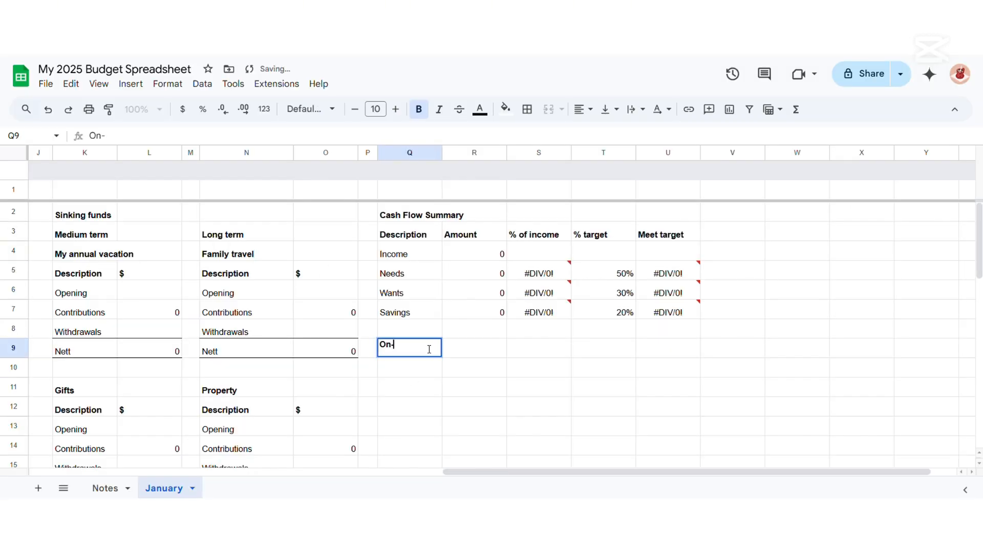
{"action": "type", "text": "the-go/ checking"}
{"action": "key", "text": "Return"}
Enter the labels Opening, Contributions, Intrests, Tax and Nett in Q10:Q14 under the "On-the-go/ checking" heading.
{"action": "scroll", "coordinate": [451, 384], "scroll_direction": "down", "scroll_amount": 1}
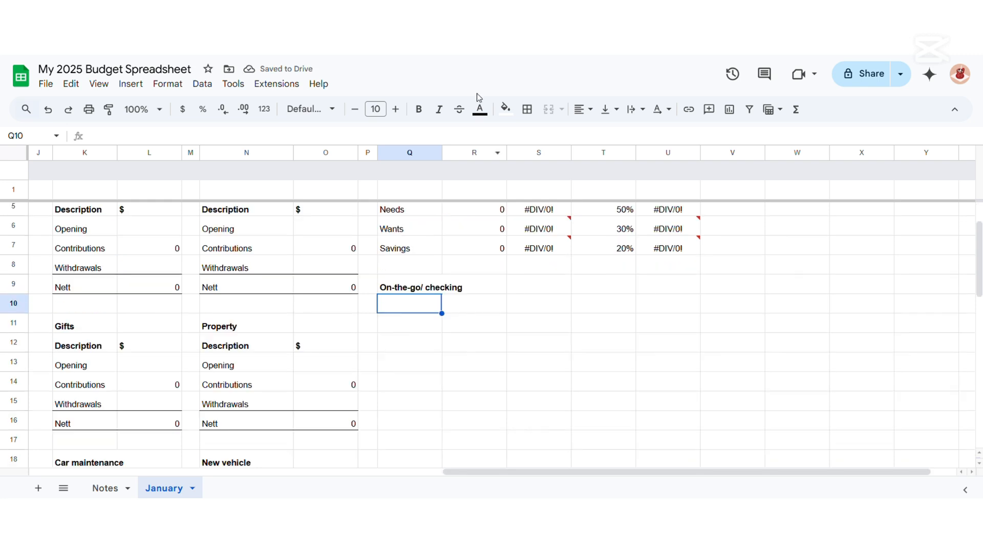
{"action": "type", "text": "Opening"}
{"action": "key", "text": "Return"}
{"action": "type", "text": "Contributions"}
{"action": "key", "text": "Return"}
{"action": "type", "text": "Intrests"}
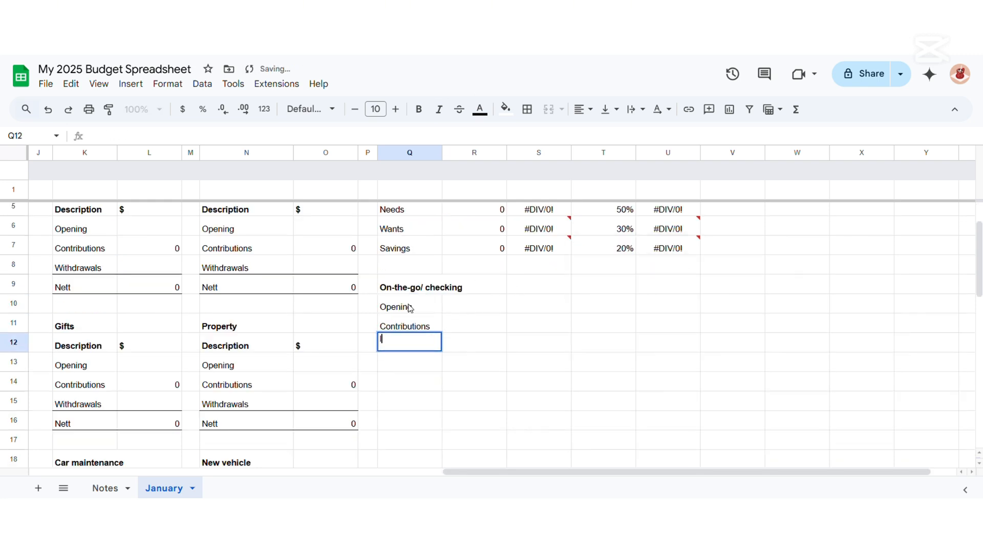
{"action": "key", "text": "Return"}
{"action": "type", "text": "Tax"}
{"action": "key", "text": "Return"}
{"action": "type", "text": "W"}
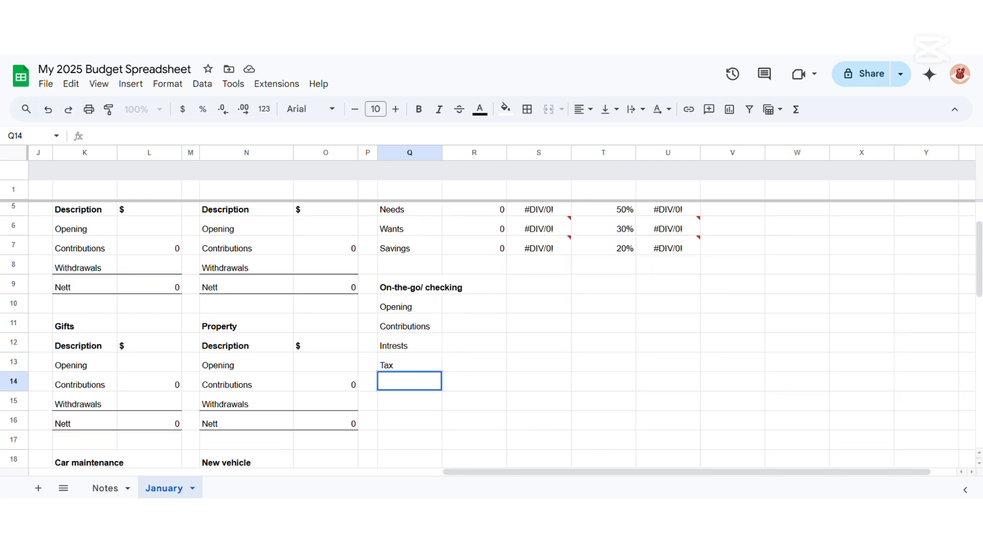
{"action": "type", "text": "Nett"}
Annotate R12 with "<- intrests from some accounts" and R13 with "<- tax paid on those interests", and remove both notes.
{"action": "left_click", "coordinate": [487, 342]}
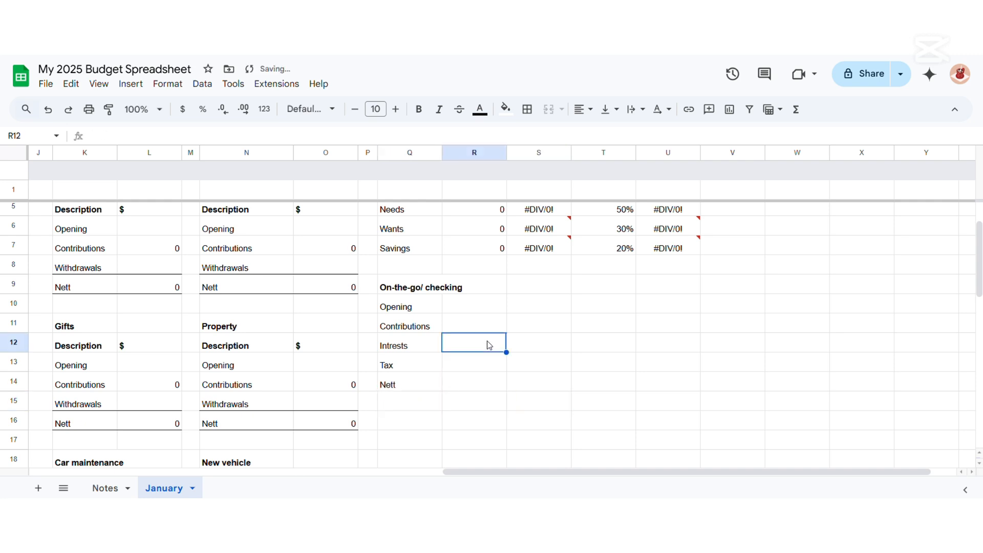
{"action": "type", "text": "<- intrests from some accounts"}
{"action": "key", "text": "Return"}
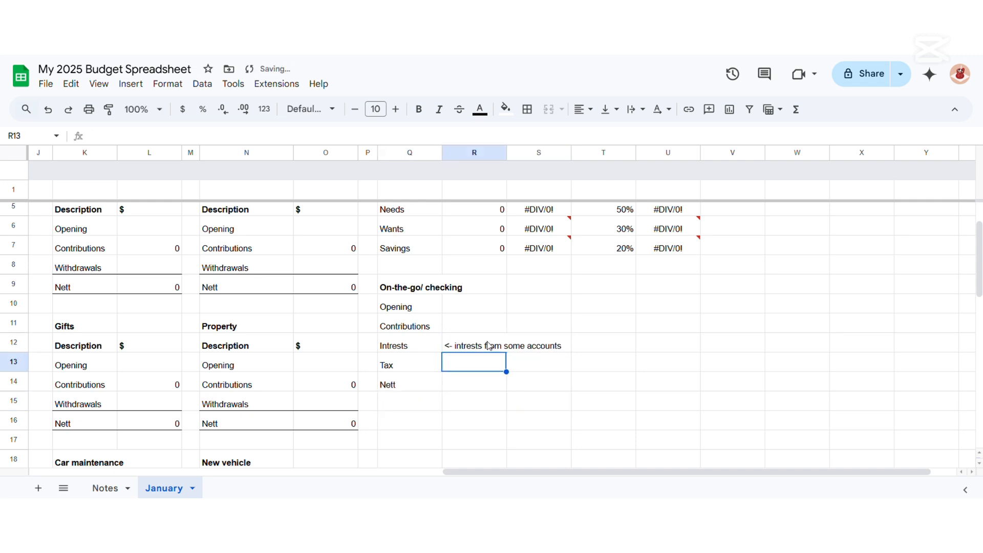
{"action": "key", "text": "Up"}
{"action": "left_click", "coordinate": [462, 367]}
{"action": "type", "text": "<- tax paid on those interests"}
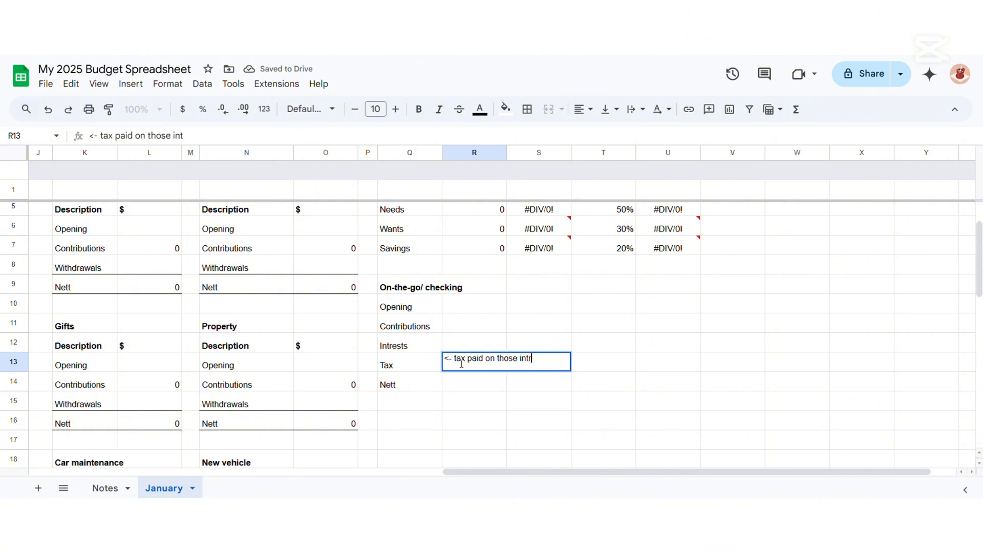
{"action": "key", "text": "Return"}
{"action": "key", "text": "ctrl+z"}
Add top and bottom borders to the checking Nett row Q14:R14 and enter =SUM(R10:R13) in R14.
{"action": "left_click_drag", "start_coordinate": [410, 365], "coordinate": [474, 385]}
{"action": "left_click", "coordinate": [527, 109]}
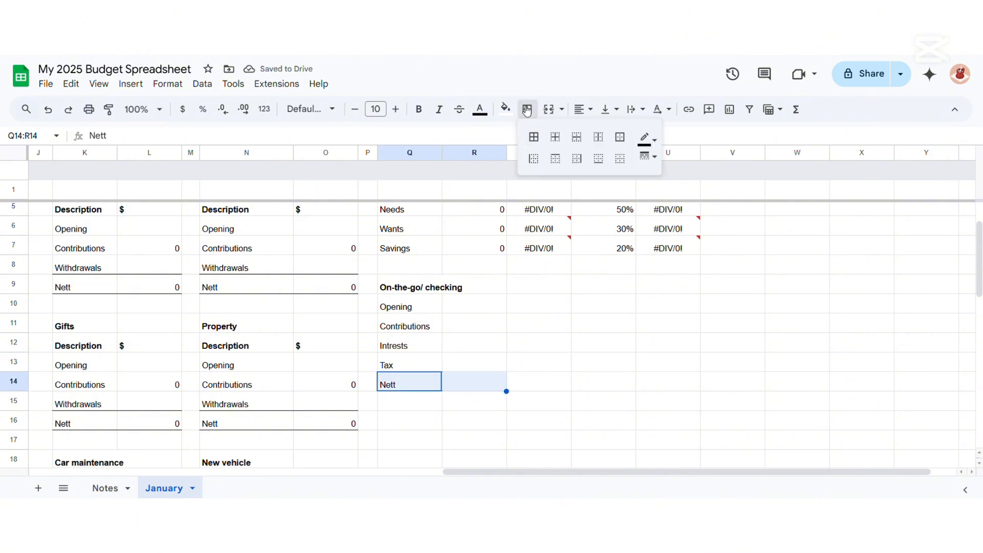
{"action": "left_click", "coordinate": [538, 134]}
{"action": "left_click", "coordinate": [473, 307]}
{"action": "left_click", "coordinate": [486, 381]}
{"action": "type", "text": "=SUM(R10:R13"}
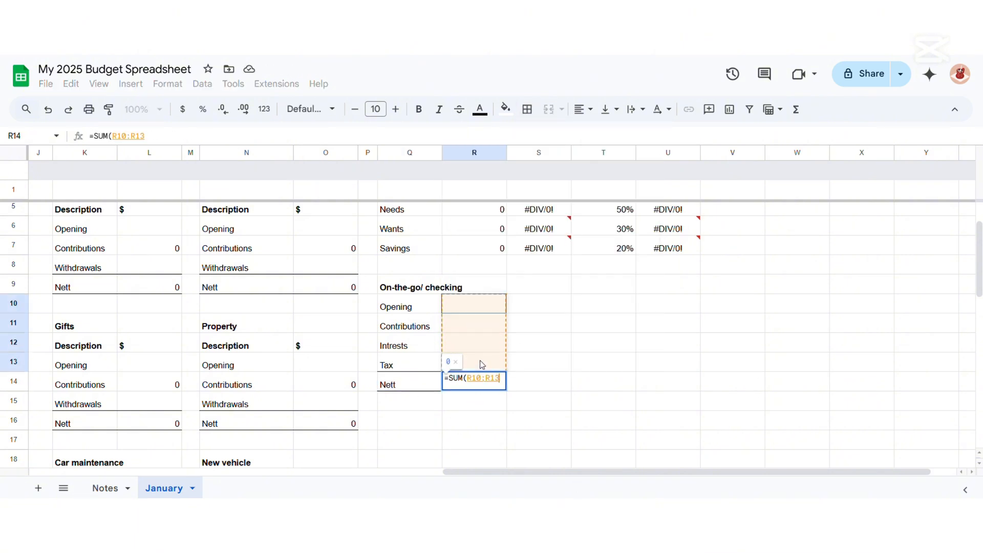
{"action": "key", "text": "Tab"}
{"action": "key", "text": "Return"}
Link the checking Contributions cell R11 to the "Remaining to save" amount with =I33.
{"action": "left_click", "coordinate": [470, 323]}
{"action": "type", "text": "="}
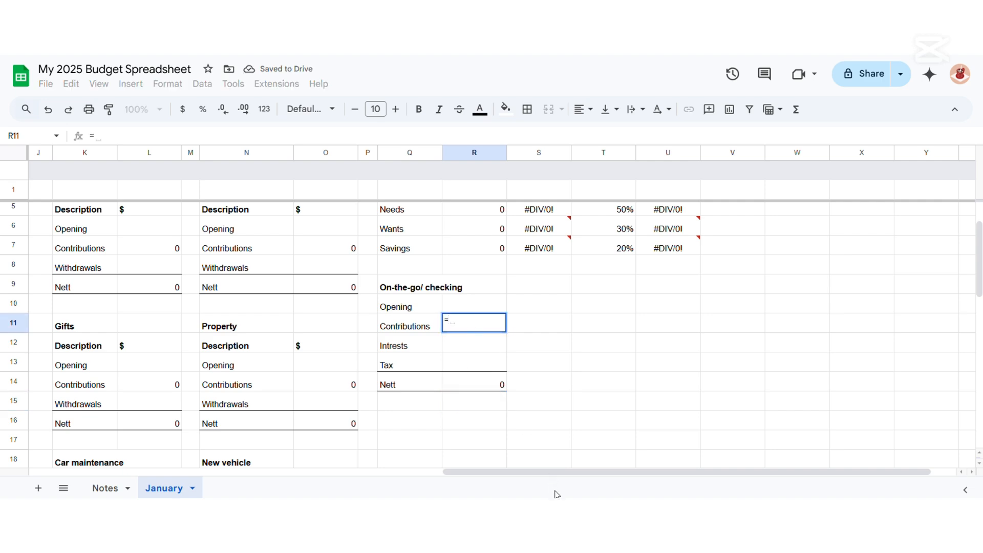
{"action": "left_click_drag", "start_coordinate": [557, 472], "coordinate": [343, 476]}
{"action": "scroll", "coordinate": [316, 330], "scroll_direction": "down", "scroll_amount": 7}
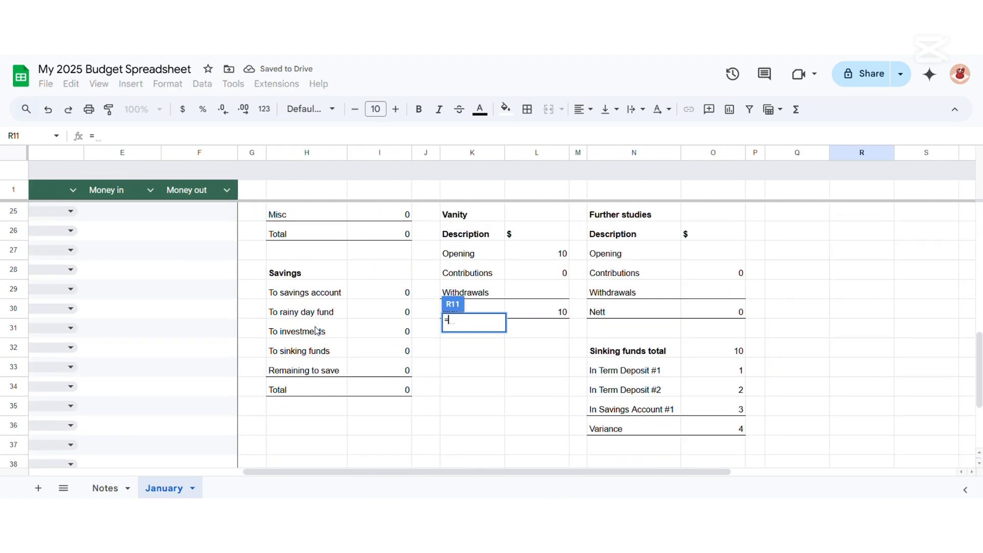
{"action": "left_click", "coordinate": [376, 371]}
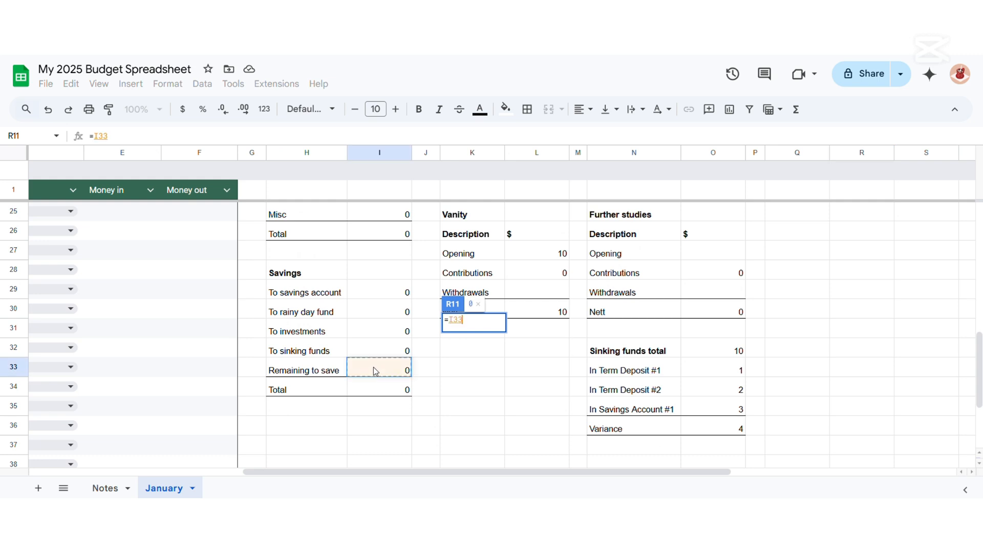
{"action": "key", "text": "Return"}
Add the bold heading "Rainy Day Fund/ Emergency Fund" in Q16 below the checking section.
{"action": "scroll", "coordinate": [675, 459], "scroll_direction": "right", "scroll_amount": 3}
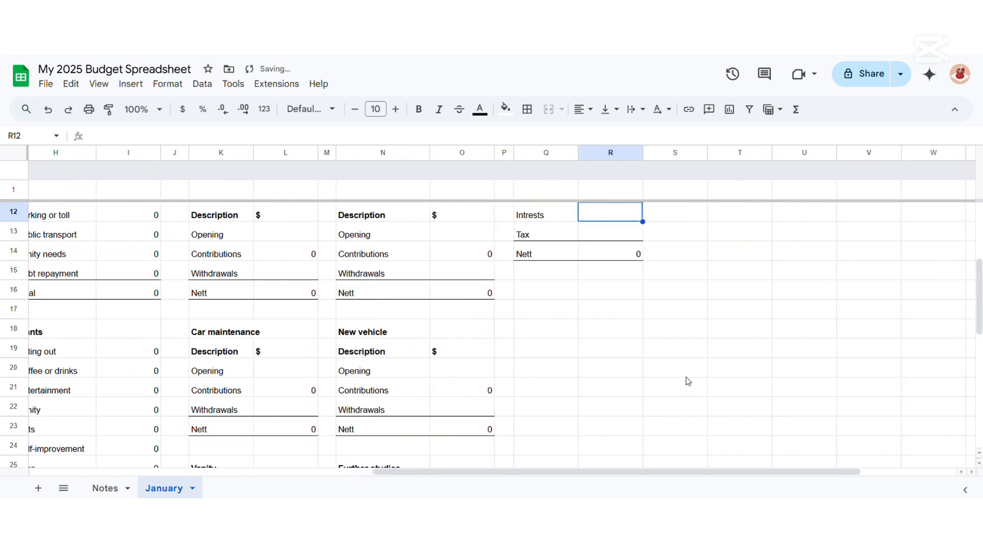
{"action": "scroll", "coordinate": [684, 379], "scroll_direction": "up", "scroll_amount": 3}
{"action": "left_click", "coordinate": [563, 423]}
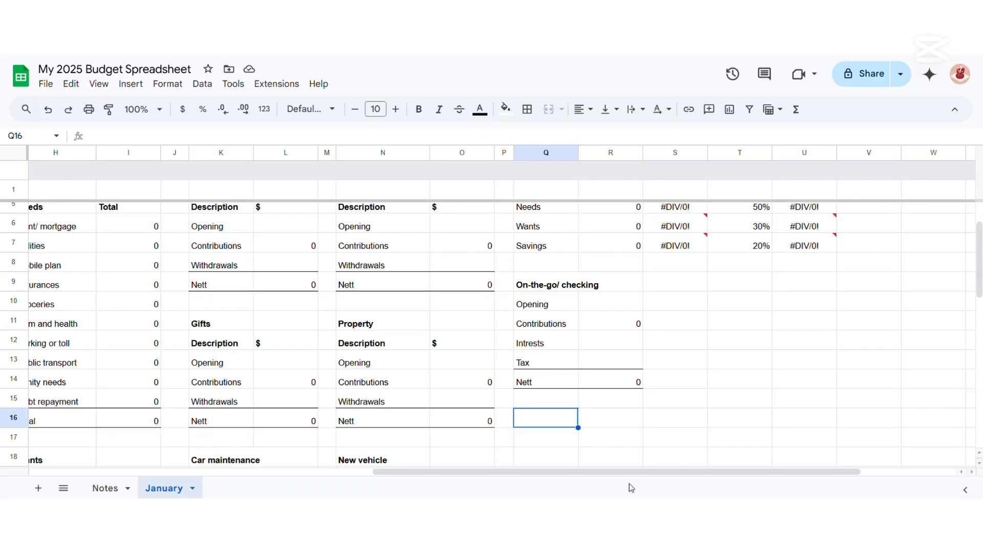
{"action": "key", "text": "ctrl+b"}
{"action": "type", "text": "Rainy"}
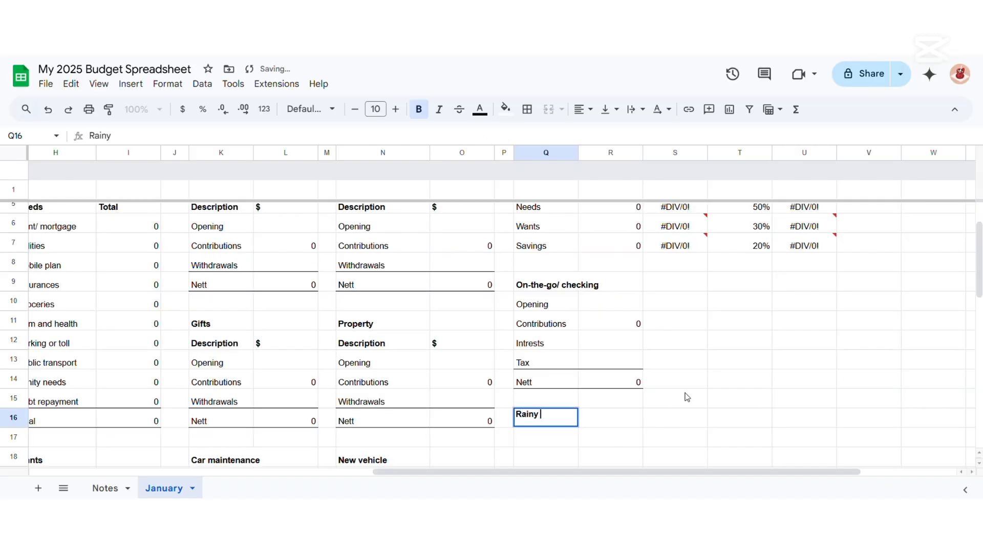
{"action": "type", "text": " Day Fund/ Eme"}
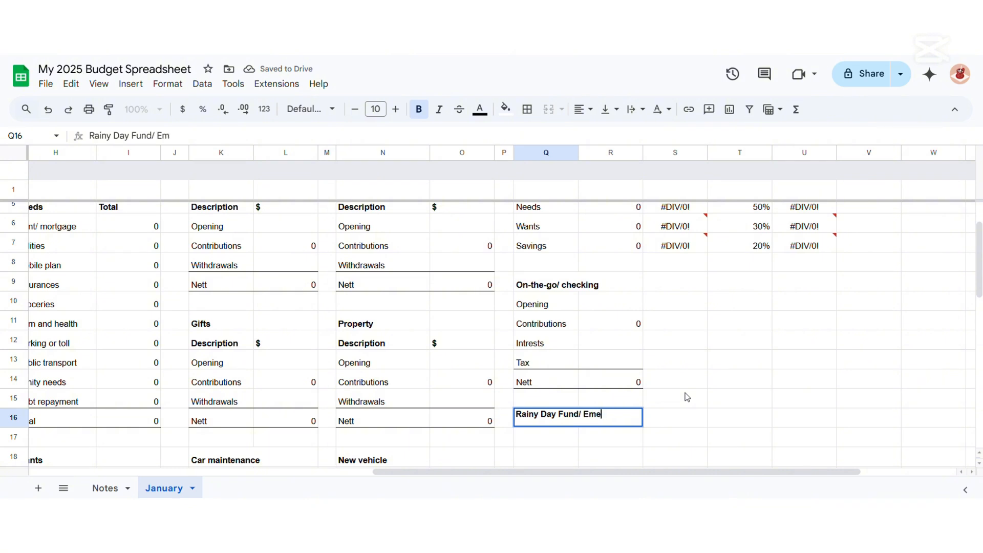
{"action": "type", "text": "rgency Fund"}
{"action": "key", "text": "Return"}
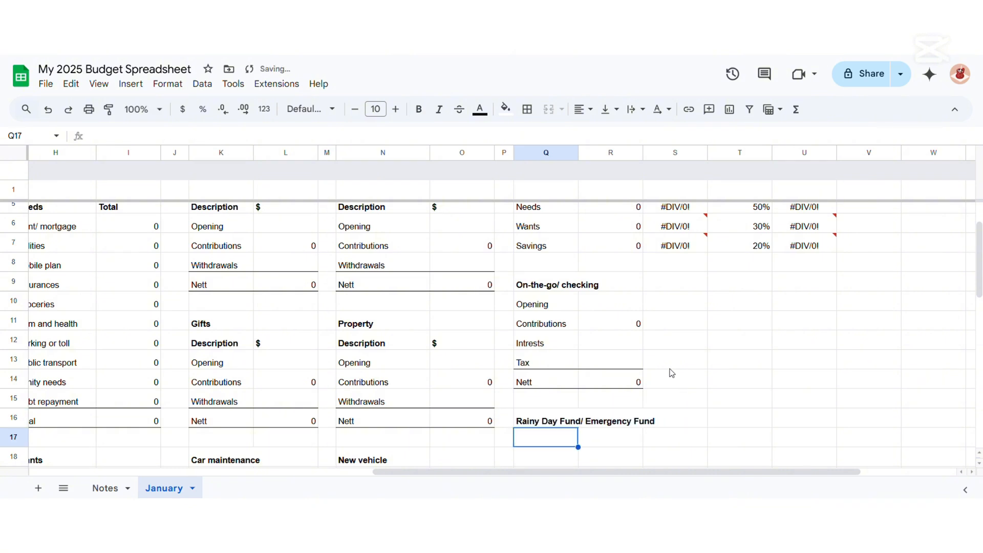
Enter the labels Opening, Contributions, Withdrawals and Nett in Q17:Q20 under the Rainy Day Fund heading.
{"action": "scroll", "coordinate": [571, 397], "scroll_direction": "down", "scroll_amount": 1}
{"action": "type", "text": "Op"}
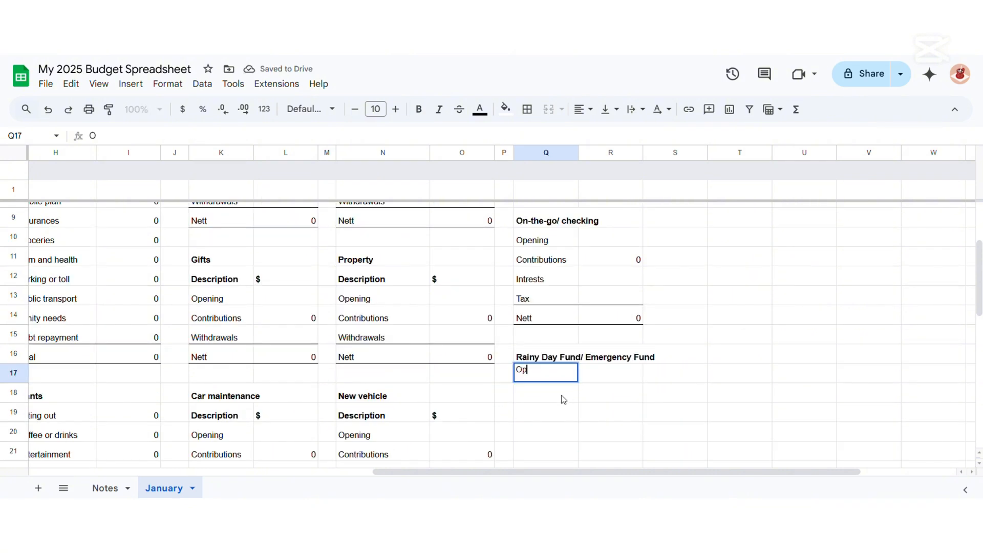
{"action": "type", "text": "ening"}
{"action": "key", "text": "Return"}
{"action": "type", "text": "Contrib"}
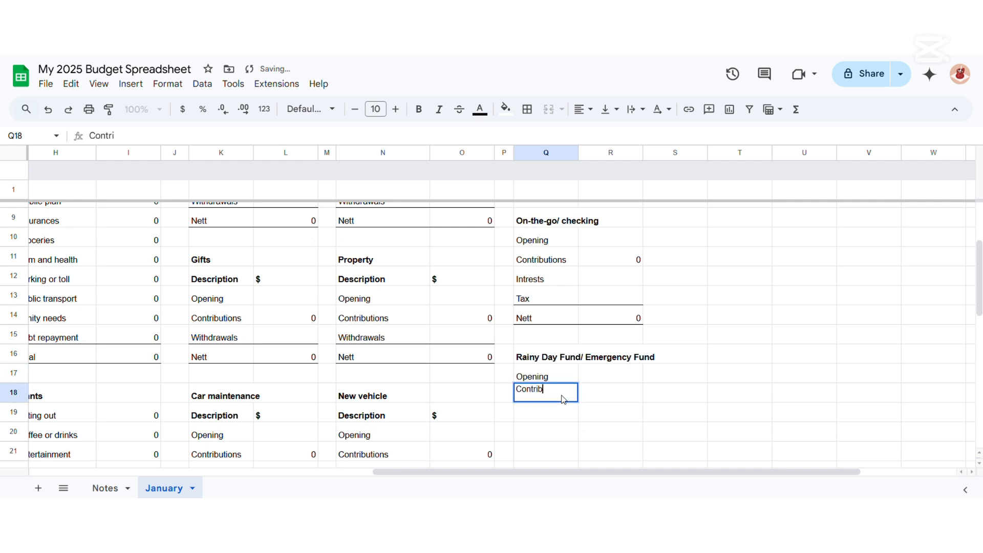
{"action": "type", "text": "utions"}
{"action": "key", "text": "Return"}
{"action": "type", "text": "Withdrawals"}
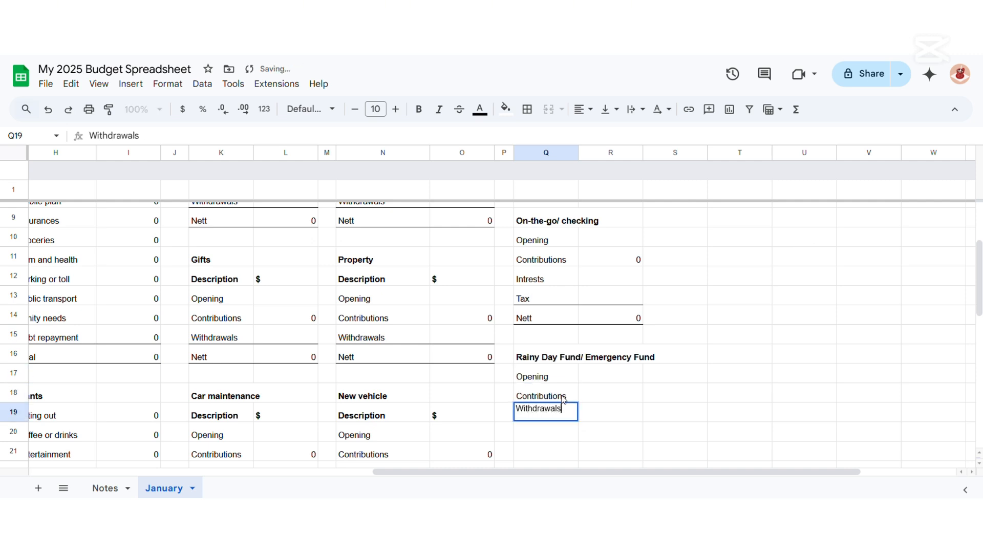
{"action": "key", "text": "Return"}
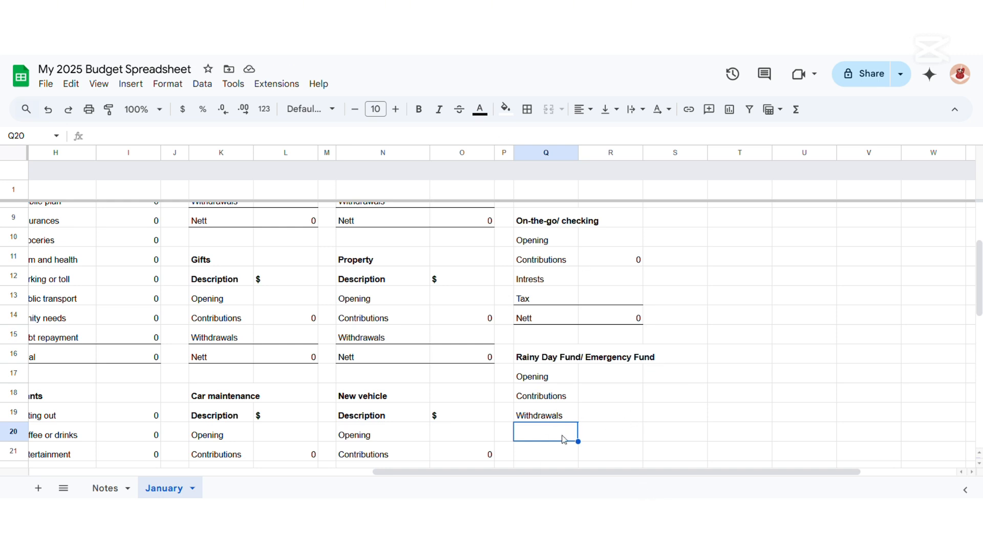
{"action": "type", "text": "Nett"}
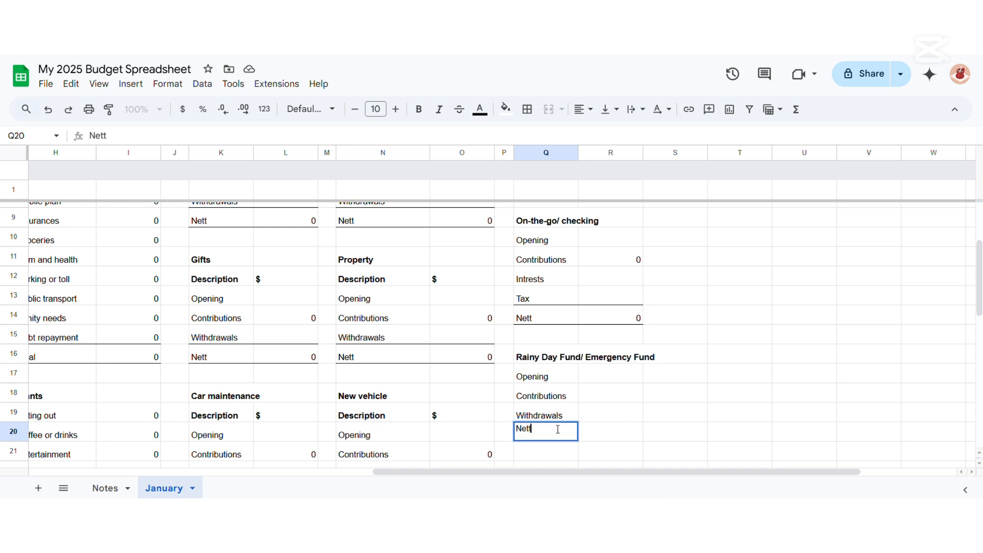
{"action": "key", "text": "Return"}
Link the Rainy Day Fund Contributions cell R18 to the "To rainy day fund" savings amount with =I30.
{"action": "left_click", "coordinate": [609, 390]}
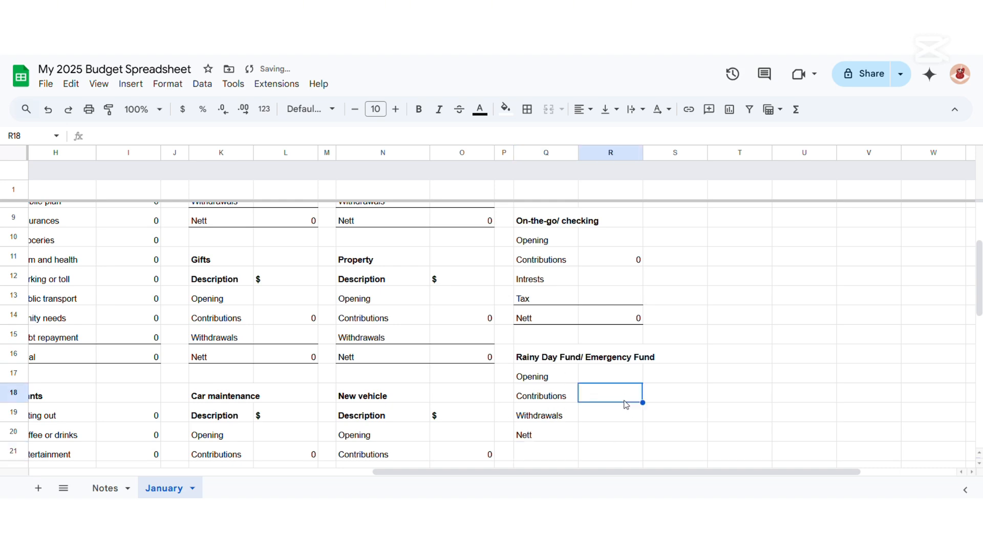
{"action": "left_click_drag", "start_coordinate": [695, 471], "coordinate": [498, 372]}
{"action": "scroll", "coordinate": [497, 371], "scroll_direction": "down", "scroll_amount": 5}
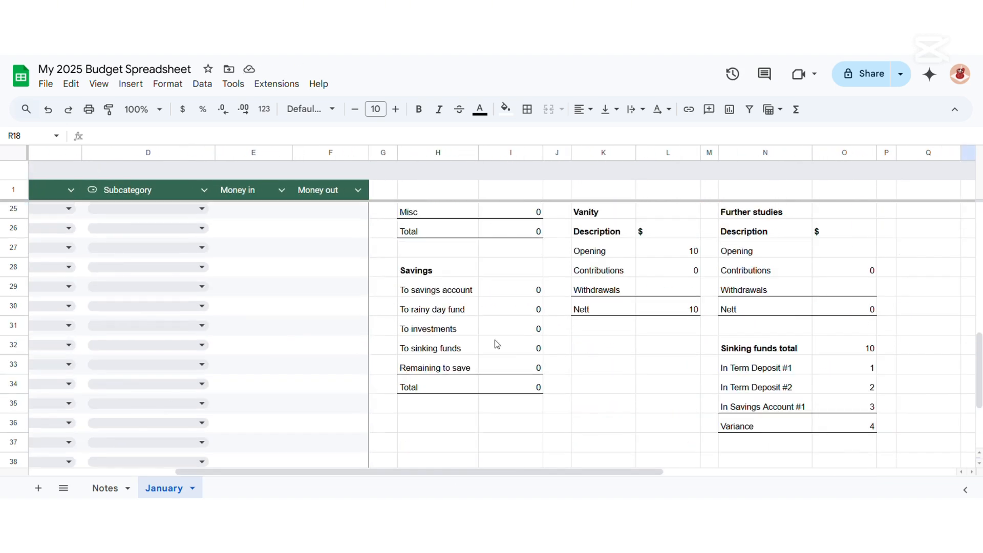
{"action": "left_click", "coordinate": [531, 312]}
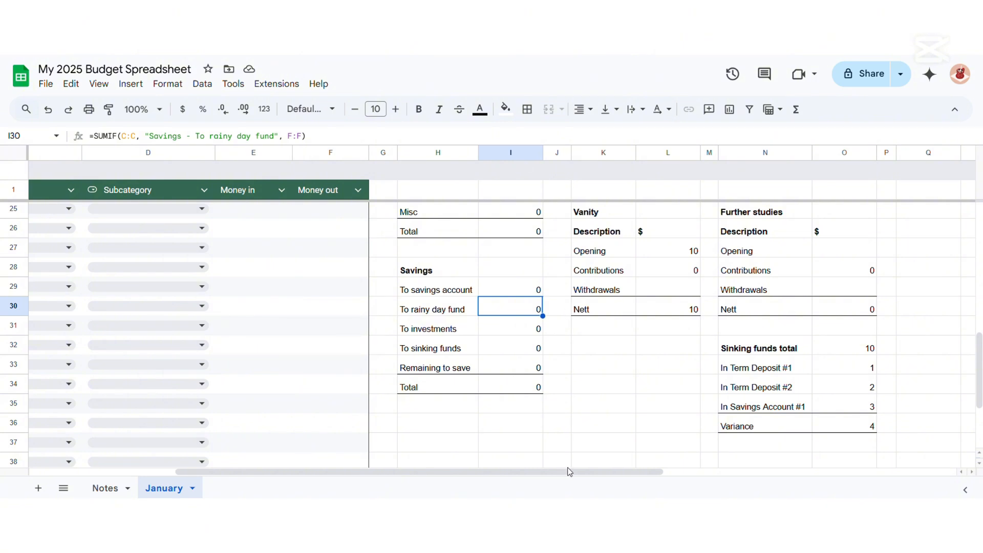
{"action": "scroll", "coordinate": [592, 416], "scroll_direction": "right", "scroll_amount": 6}
{"action": "scroll", "coordinate": [560, 428], "scroll_direction": "up", "scroll_amount": 4}
{"action": "left_click", "coordinate": [536, 328]}
{"action": "type", "text": "="}
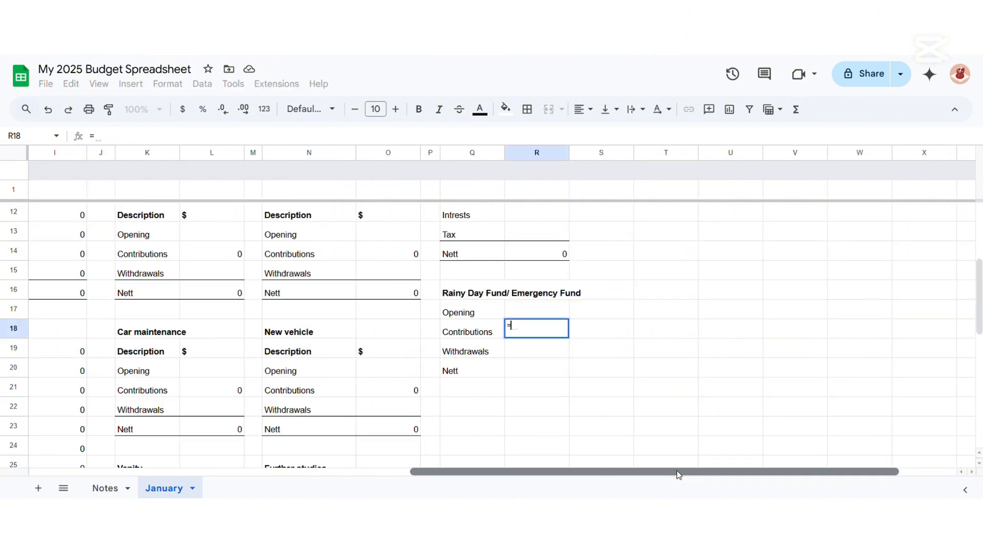
{"action": "left_click_drag", "start_coordinate": [678, 474], "coordinate": [531, 481]}
{"action": "scroll", "coordinate": [334, 184], "scroll_direction": "down", "scroll_amount": 3}
{"action": "left_click", "coordinate": [342, 436]}
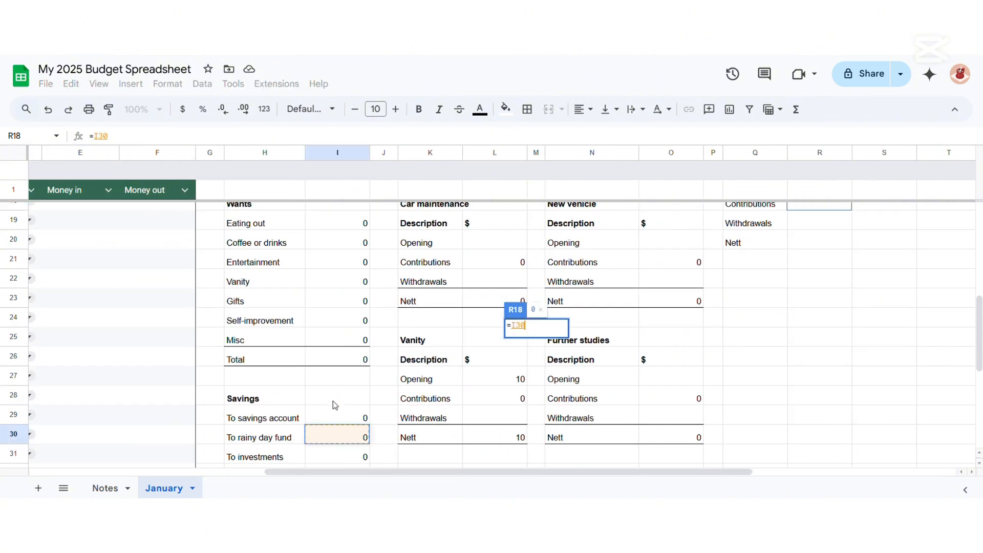
{"action": "key", "text": "Return"}
Add a top border to the Rainy Day Fund Nett row Q20:R20 and open Q21 below it for entry.
{"action": "scroll", "coordinate": [563, 333], "scroll_direction": "right", "scroll_amount": 3}
{"action": "scroll", "coordinate": [563, 333], "scroll_direction": "up", "scroll_amount": 3}
{"action": "left_click_drag", "start_coordinate": [553, 368], "coordinate": [619, 369]}
{"action": "left_click", "coordinate": [528, 109]}
{"action": "left_click", "coordinate": [553, 166]}
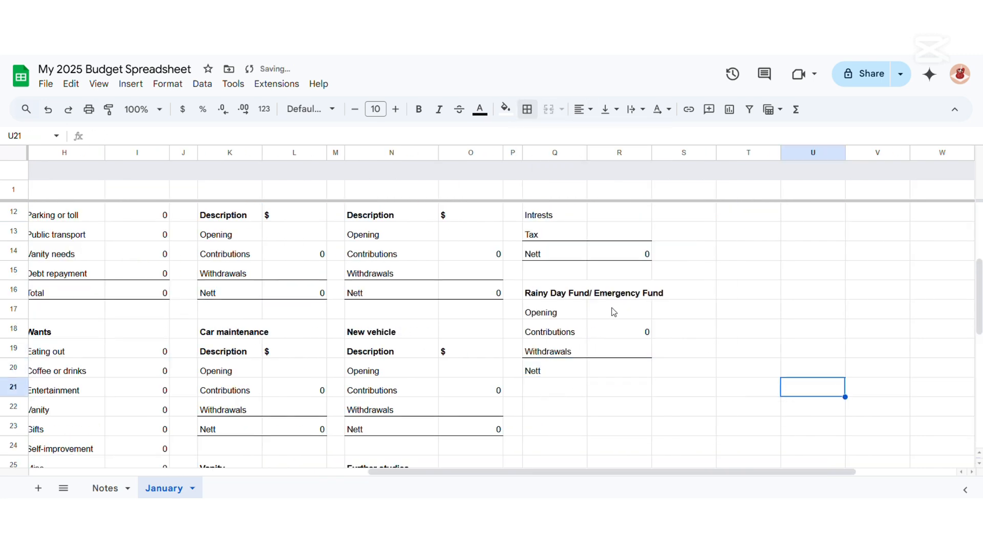
{"action": "left_click", "coordinate": [557, 387]}
{"action": "double_click", "coordinate": [557, 387]}
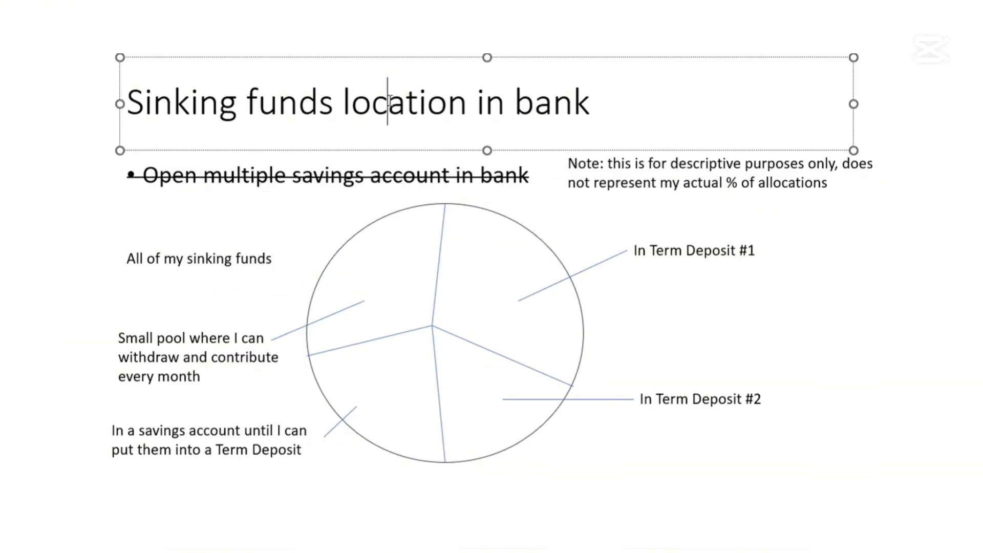
Switch to the presentation slide and change its title to "Rainy Day Fund location in bank".
{"action": "left_click_drag", "start_coordinate": [342, 102], "coordinate": [126, 103]}
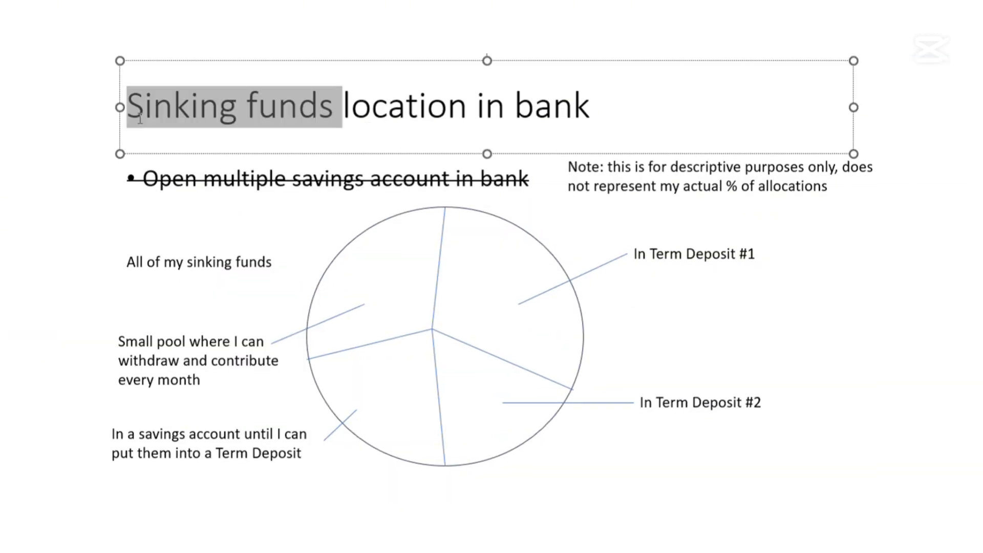
{"action": "type", "text": "Ra"}
{"action": "type", "text": "ay FUnd"}
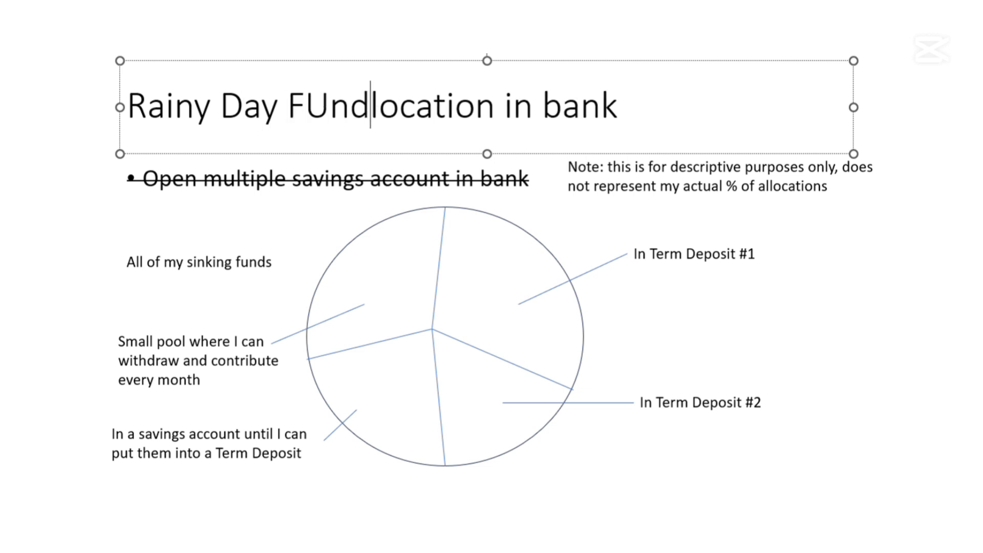
{"action": "key", "text": "BackSpace"}
{"action": "key", "text": "BackSpace"}
{"action": "key", "text": "BackSpace"}
{"action": "type", "text": "und"}
{"action": "key", "text": "Return"}
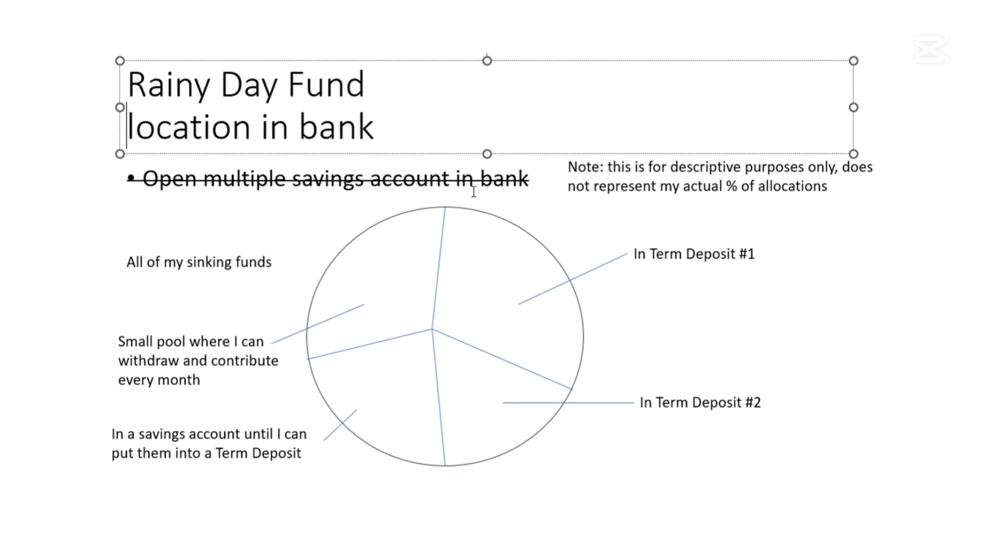
{"action": "key", "text": "BackSpace"}
Delete the struck-through bullet "Open multiple savings account in bank" from the slide.
{"action": "left_click", "coordinate": [377, 154]}
{"action": "left_click", "coordinate": [364, 176]}
{"action": "triple_click", "coordinate": [526, 176]}
{"action": "key", "text": "BackSpace"}
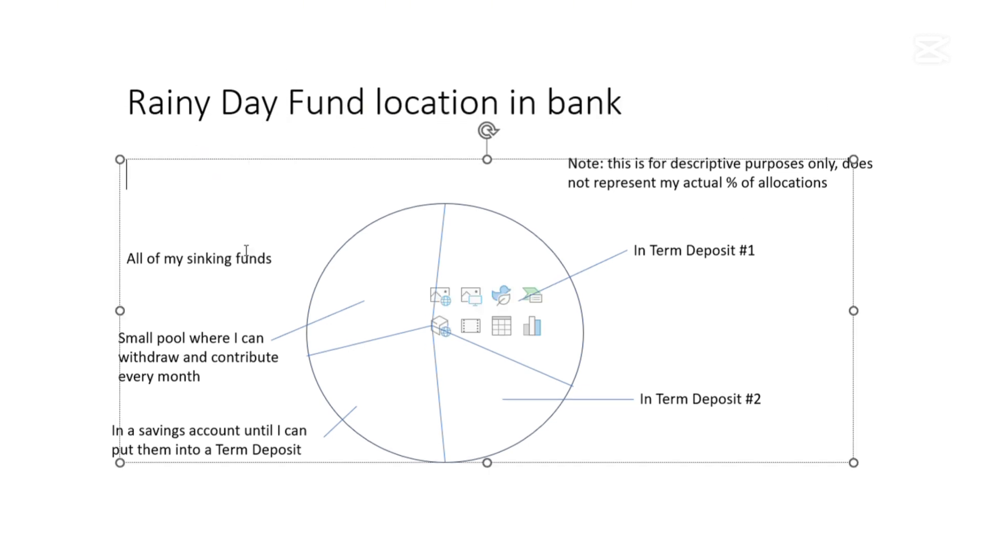
Change the pie diagram's label to "All of my rainy day funds" and delete the empty text placeholder.
{"action": "left_click", "coordinate": [189, 259]}
{"action": "double_click", "coordinate": [189, 259]}
{"action": "type", "text": "rainy day"}
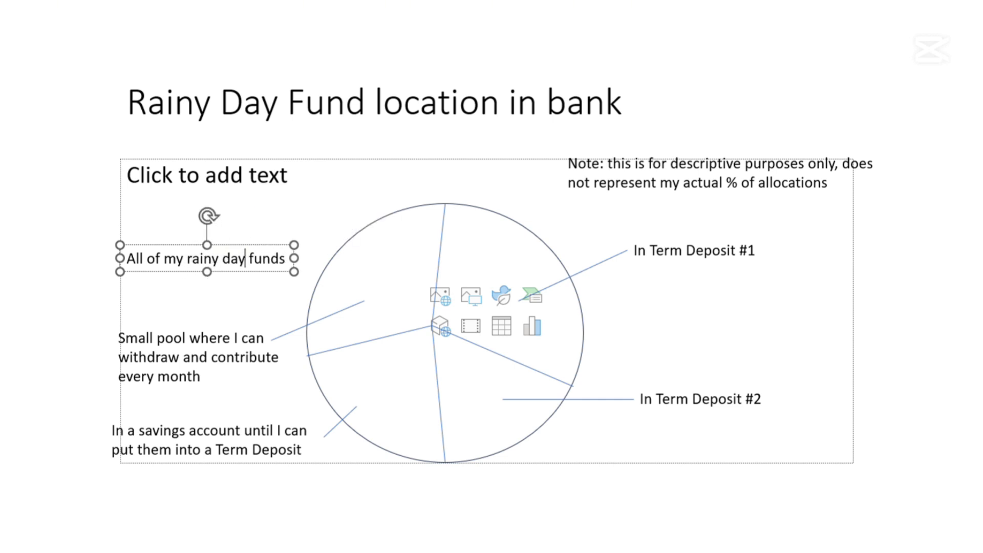
{"action": "left_click", "coordinate": [296, 164]}
{"action": "left_click", "coordinate": [298, 164]}
{"action": "key", "text": "Delete"}
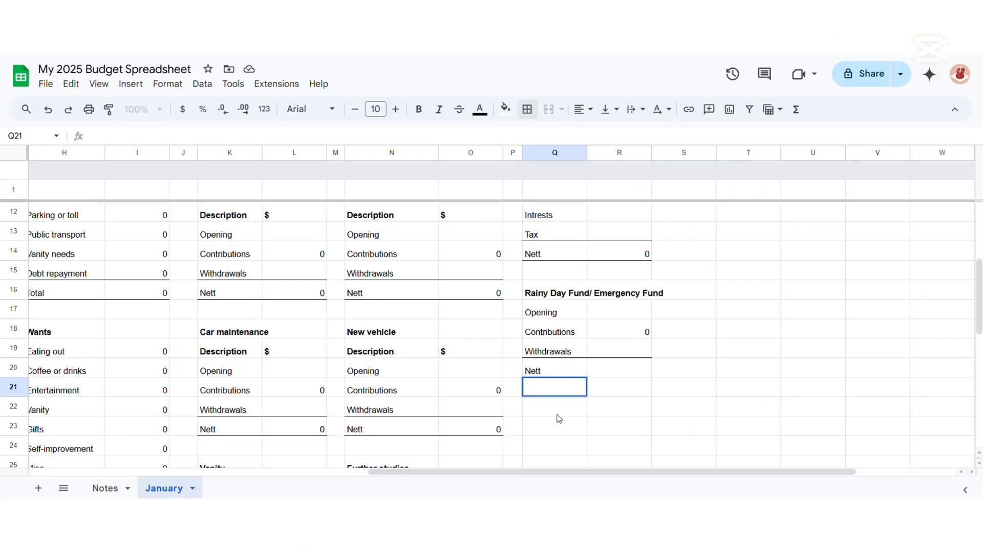
Copy the labels In Term Deposit #1, In Term Deposit #2 and In Savings Account #1 from N33:N35 into Q21:Q23.
{"action": "type", "text": "In"}
{"action": "key", "text": "Return"}
{"action": "scroll", "coordinate": [614, 404], "scroll_direction": "down", "scroll_amount": 5}
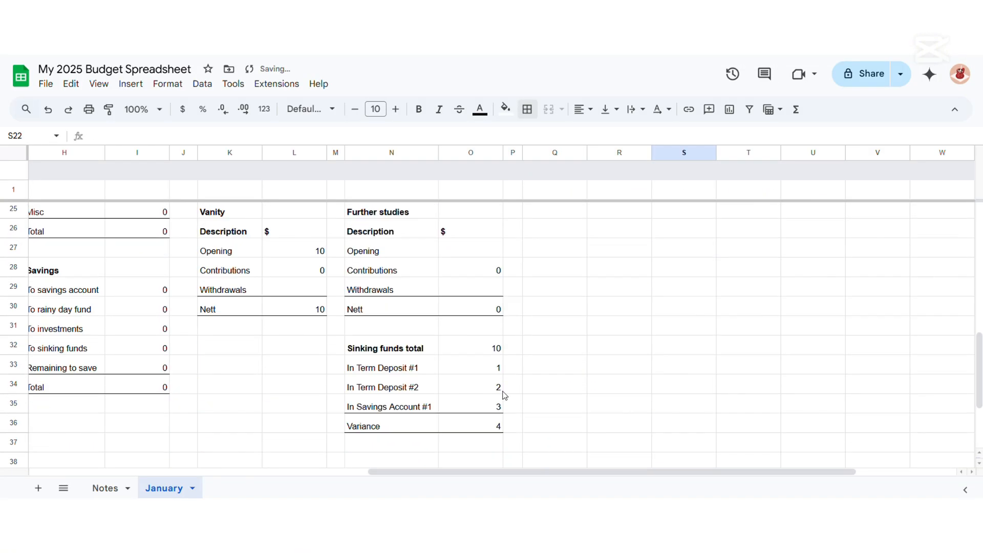
{"action": "left_click_drag", "start_coordinate": [392, 367], "coordinate": [391, 406]}
{"action": "key", "text": "ctrl+c"}
{"action": "scroll", "coordinate": [566, 324], "scroll_direction": "up", "scroll_amount": 4}
{"action": "left_click", "coordinate": [566, 324]}
{"action": "key", "text": "ctrl+v"}
{"action": "left_click", "coordinate": [671, 364]}
Widen column Q to fit the copied account labels and enter the label Variance in Q24.
{"action": "scroll", "coordinate": [587, 152], "scroll_direction": "up", "scroll_amount": 5}
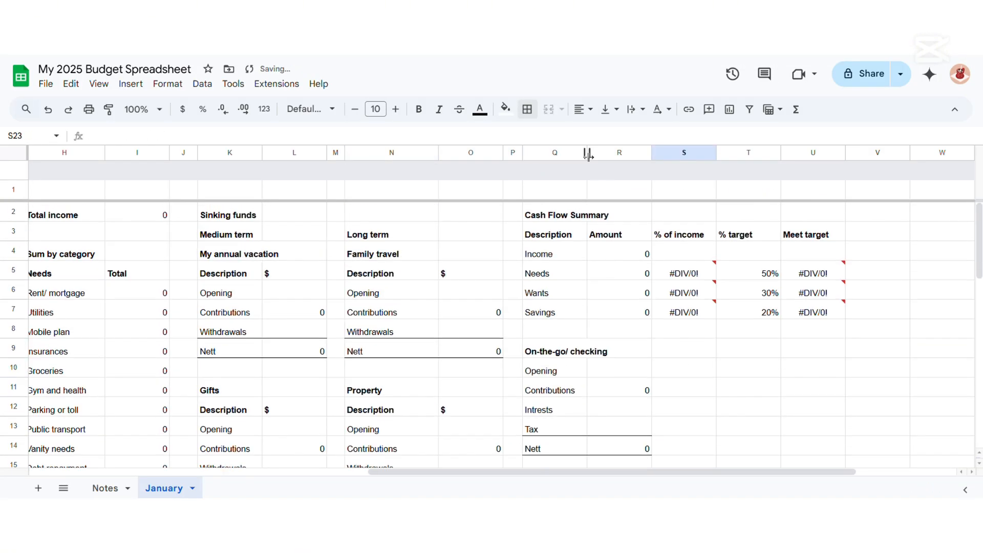
{"action": "scroll", "coordinate": [619, 153], "scroll_direction": "down", "scroll_amount": 5}
{"action": "left_click_drag", "start_coordinate": [587, 153], "coordinate": [616, 152]}
{"action": "left_click", "coordinate": [589, 386]}
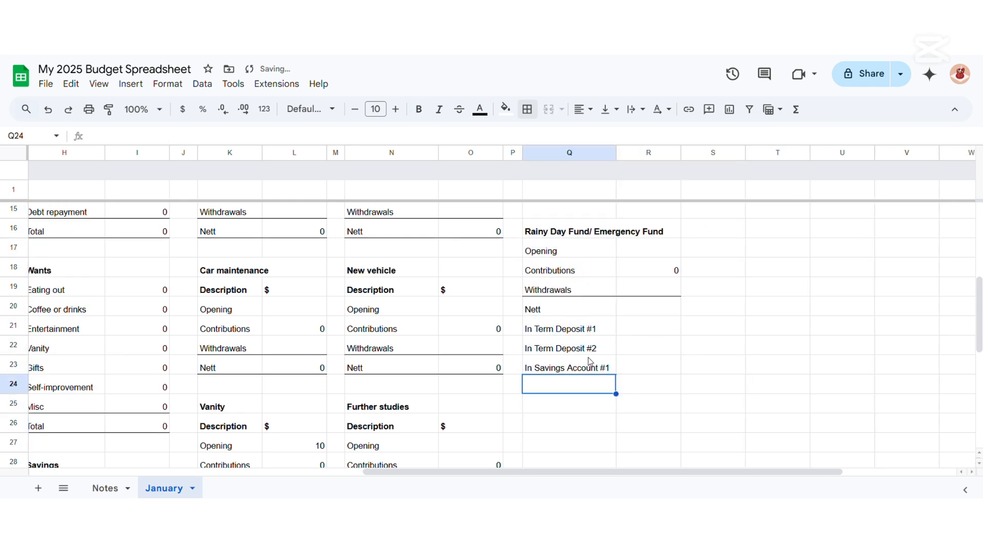
{"action": "type", "text": "Variance"}
{"action": "key", "text": "Return"}
Calculate the Rainy Day Fund Nett in R20 as the sum of R17:R19.
{"action": "left_click", "coordinate": [665, 312]}
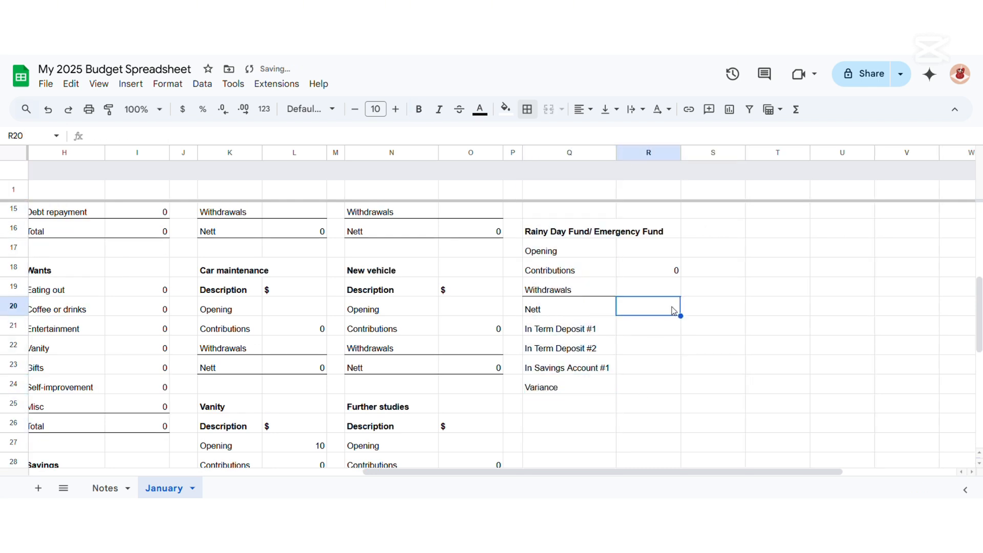
{"action": "type", "text": "=SUM("}
{"action": "left_click_drag", "start_coordinate": [655, 258], "coordinate": [666, 287]}
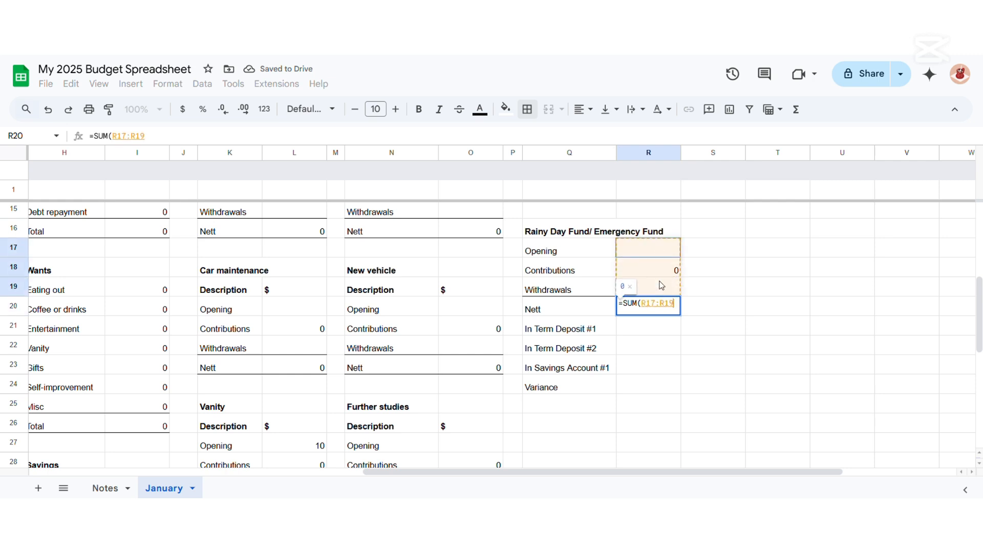
{"action": "key", "text": "Return"}
Add top and bottom borders to the Rainy Day Fund Variance row Q24:R24.
{"action": "left_click_drag", "start_coordinate": [568, 387], "coordinate": [656, 393]}
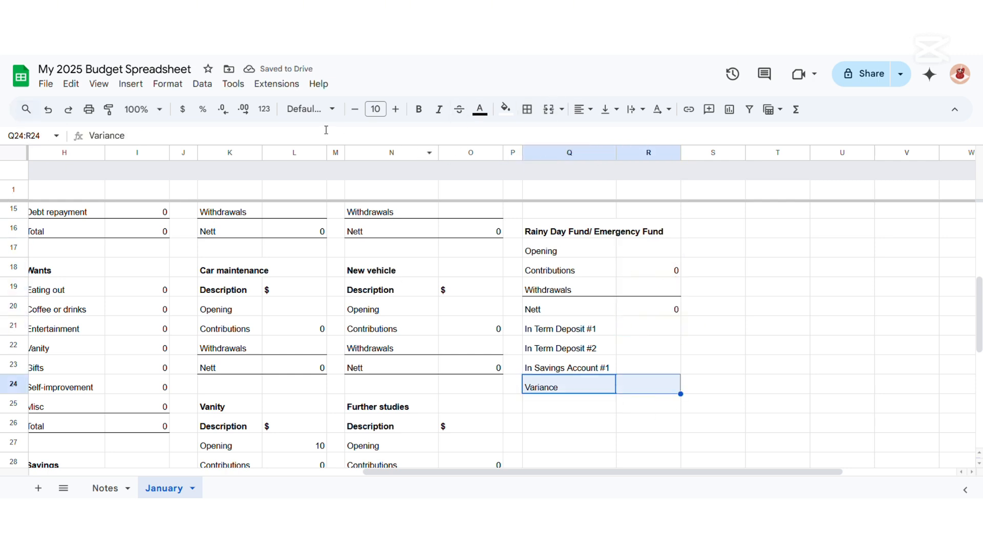
{"action": "left_click", "coordinate": [527, 109]}
{"action": "left_click", "coordinate": [555, 159]}
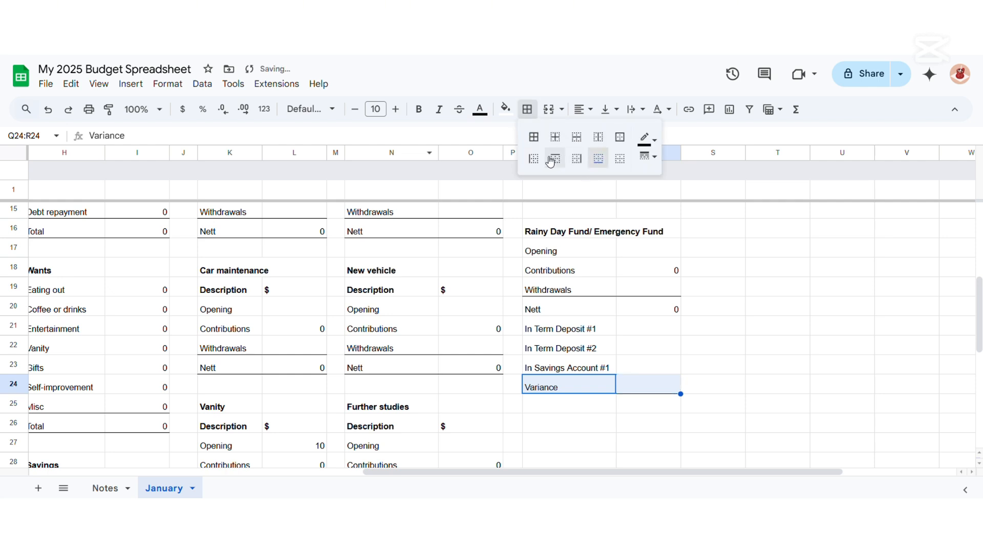
Enter the Variance formula =R20-R21-R22-R23 in R24 to subtract the three account balances from Nett.
{"action": "left_click", "coordinate": [659, 395]}
{"action": "type", "text": "="}
{"action": "left_click", "coordinate": [650, 310]}
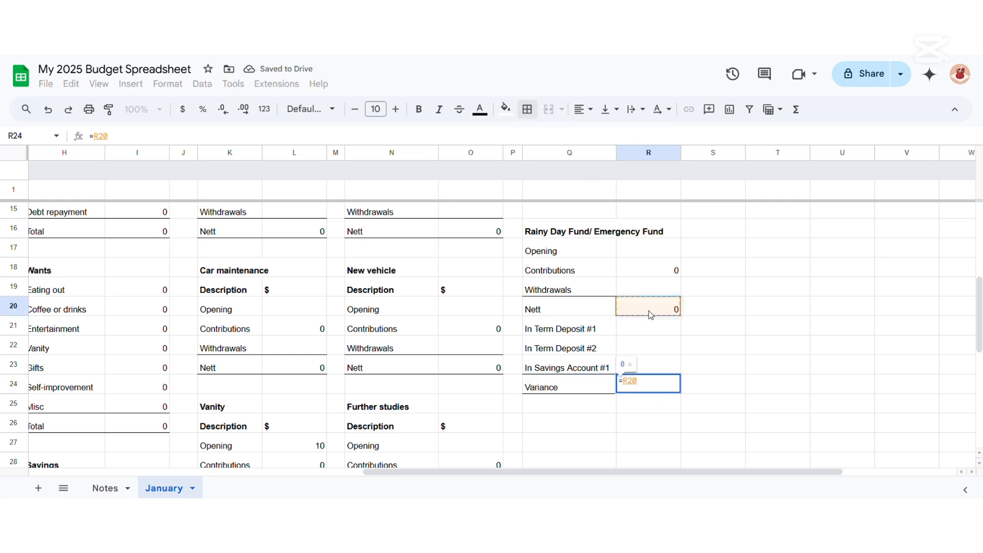
{"action": "type", "text": "-"}
{"action": "left_click", "coordinate": [661, 328]}
{"action": "type", "text": "-"}
{"action": "left_click", "coordinate": [665, 347]}
{"action": "type", "text": "-"}
{"action": "left_click", "coordinate": [652, 367]}
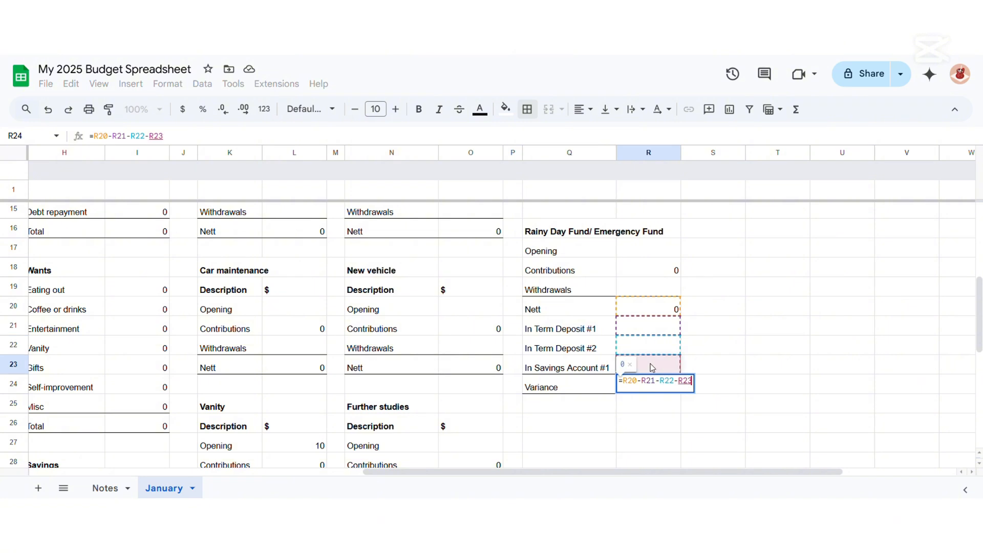
{"action": "key", "text": "Return"}
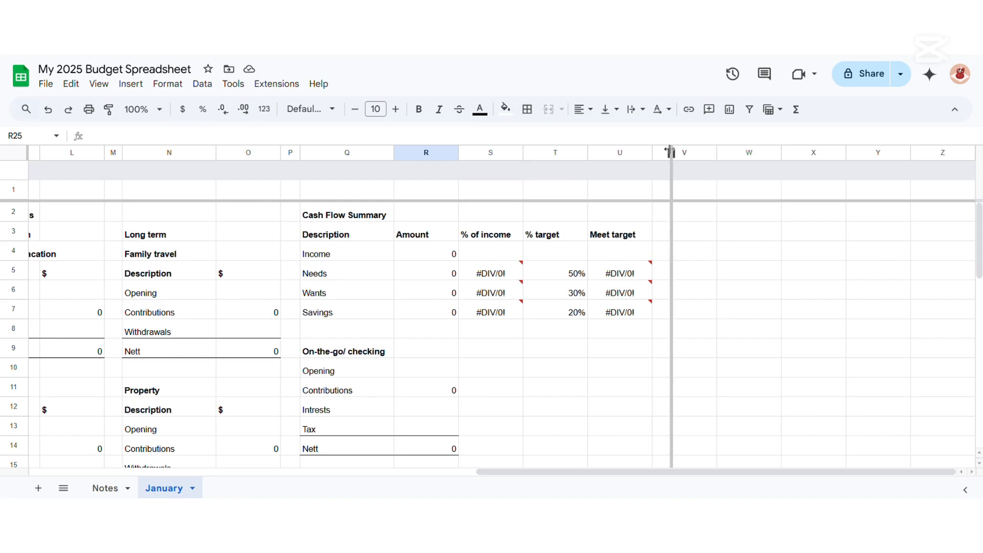
Enter the heading "Rainy Day Fund/ Emergency Fund estimation" in W2.
{"action": "left_click", "coordinate": [760, 211]}
{"action": "type", "text": "Emergency Fund"}
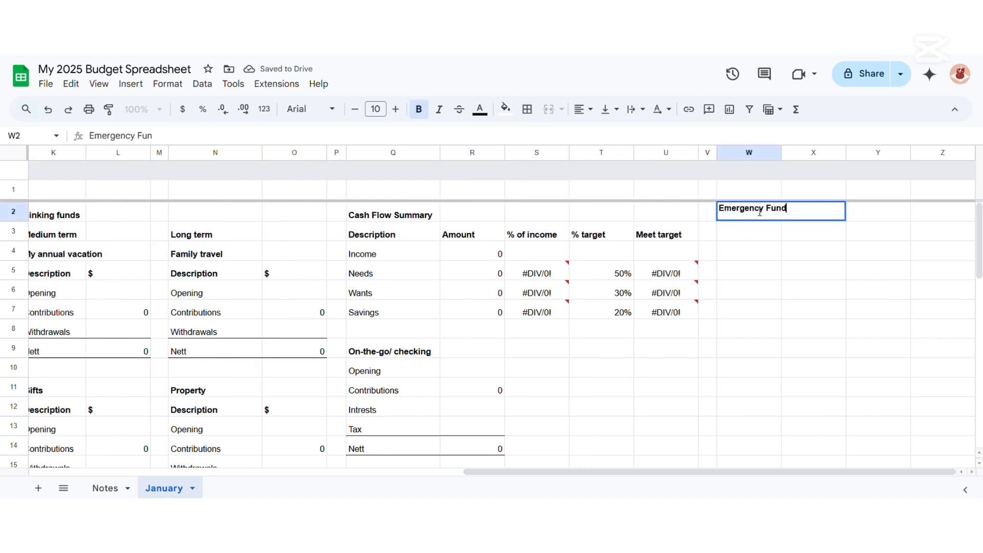
{"action": "key", "text": "BackSpace"}
{"action": "key", "text": "BackSpace"}
{"action": "key", "text": "BackSpace"}
{"action": "key", "text": "BackSpace"}
{"action": "key", "text": "BackSpace"}
{"action": "key", "text": "BackSpace"}
{"action": "key", "text": "BackSpace"}
{"action": "key", "text": "BackSpace"}
{"action": "key", "text": "BackSpace"}
{"action": "key", "text": "BackSpace"}
{"action": "key", "text": "BackSpace"}
{"action": "key", "text": "BackSpace"}
{"action": "key", "text": "BackSpace"}
{"action": "key", "text": "BackSpace"}
{"action": "type", "text": "Rainy Day Fund/ Emergency Fund estimation"}
{"action": "key", "text": "Return"}
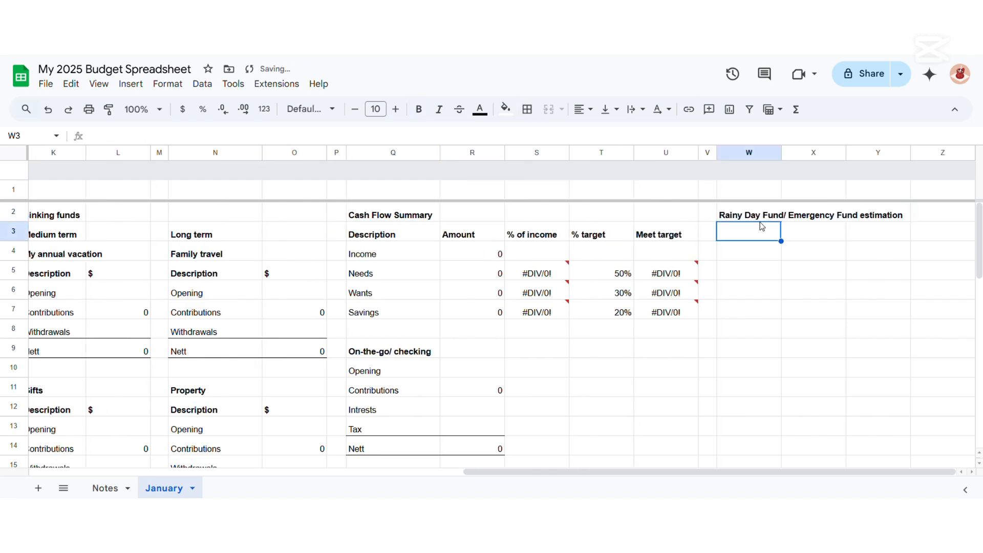
Enter the bold column headers Month in W3 and Needs + Wants in X3.
{"action": "type", "text": "July"}
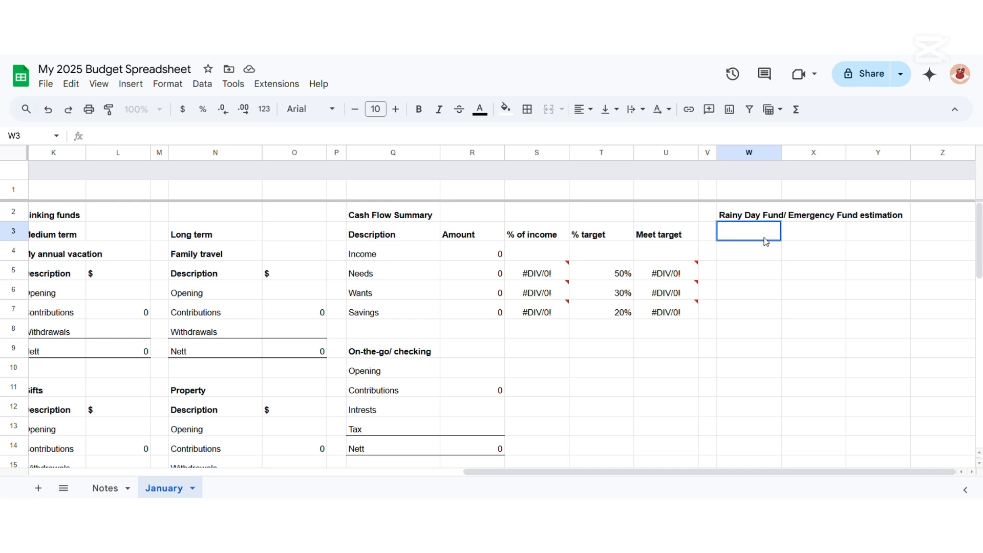
{"action": "key", "text": "ctrl+b"}
{"action": "type", "text": "Month"}
{"action": "key", "text": "Tab"}
{"action": "key", "text": "ctrl+b"}
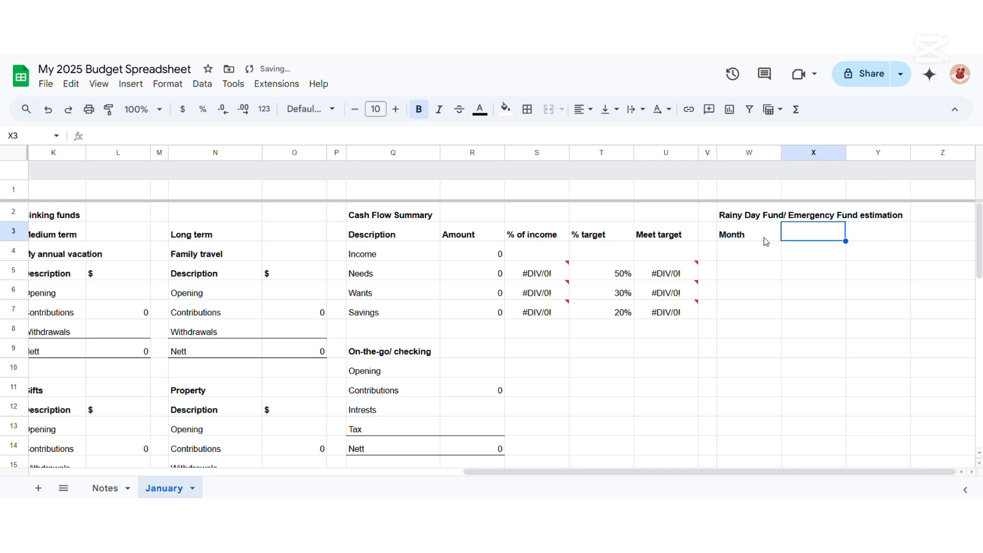
{"action": "type", "text": "Needs + Wants"}
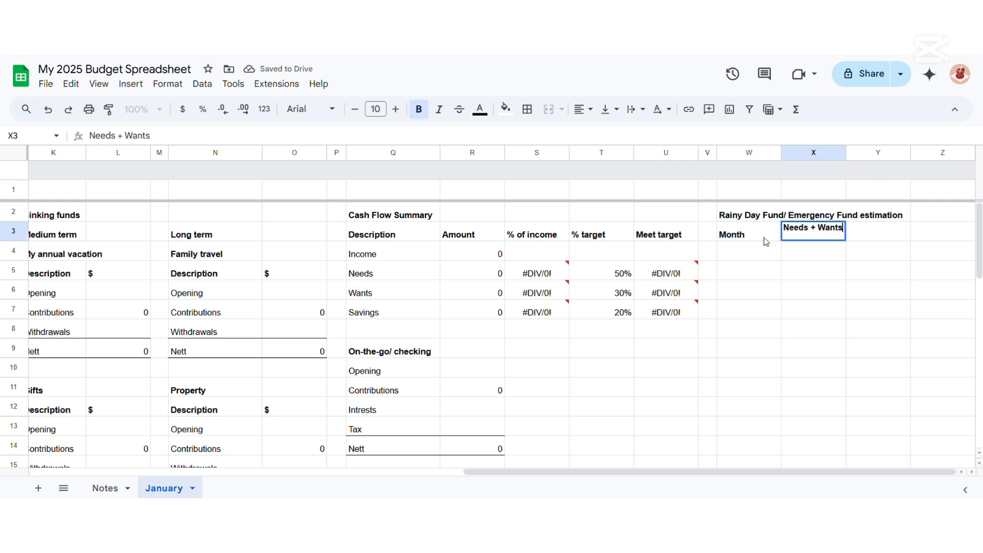
{"action": "key", "text": "Return"}
List the months July through December in W4:W9 under the Month header.
{"action": "type", "text": "July"}
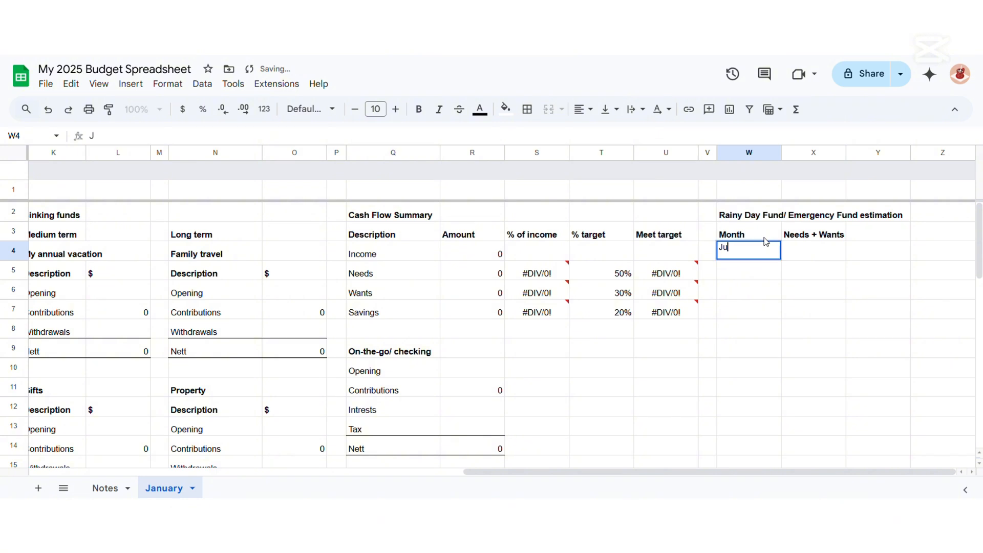
{"action": "key", "text": "Return"}
{"action": "type", "text": "August"}
{"action": "key", "text": "Return"}
{"action": "type", "text": "September"}
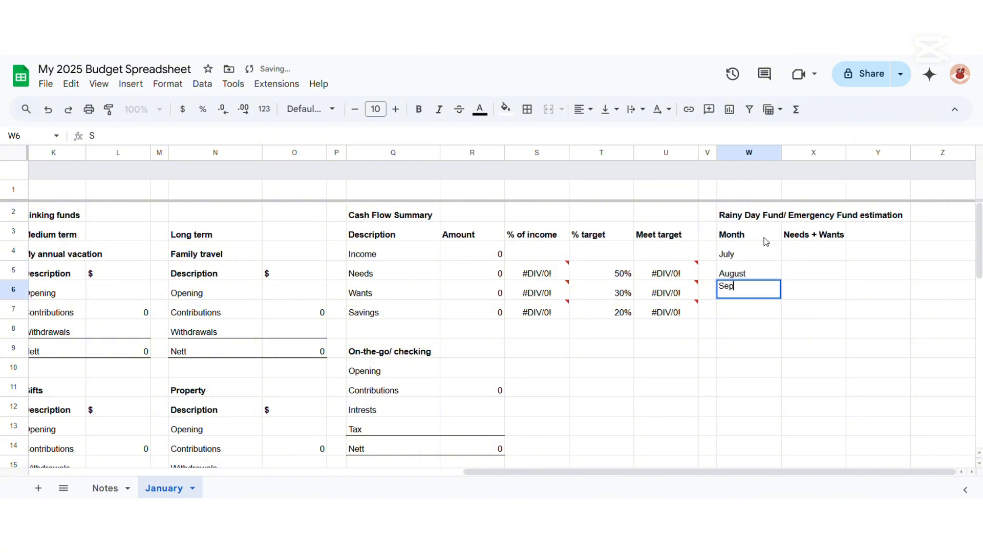
{"action": "key", "text": "Return"}
{"action": "type", "text": "October"}
{"action": "key", "text": "Return"}
{"action": "type", "text": "November"}
{"action": "key", "text": "Return"}
{"action": "type", "text": "December"}
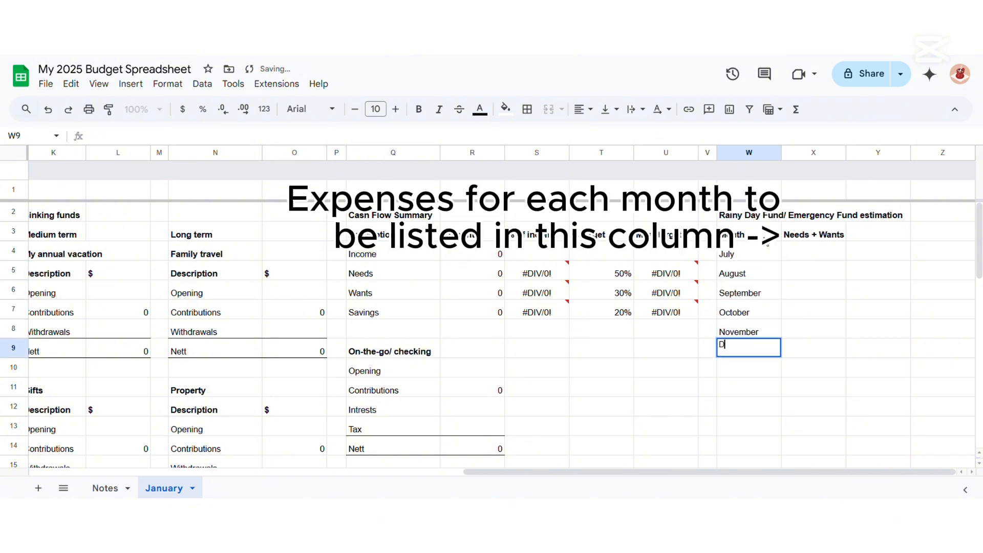
{"action": "key", "text": "Return"}
Enter the labels 3m average, 6m average, 3m target and 6m target in W11:W14.
{"action": "left_click", "coordinate": [739, 389]}
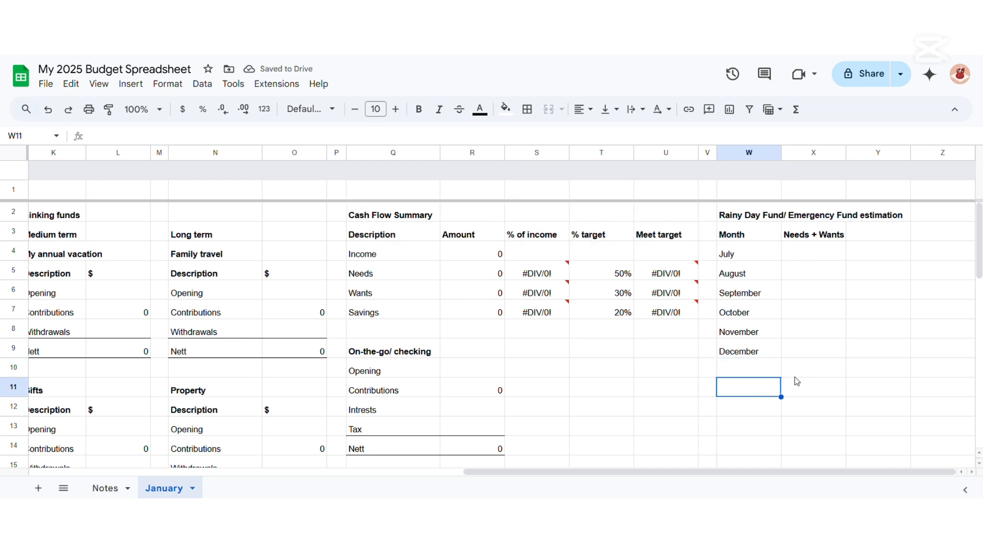
{"action": "type", "text": "3m average"}
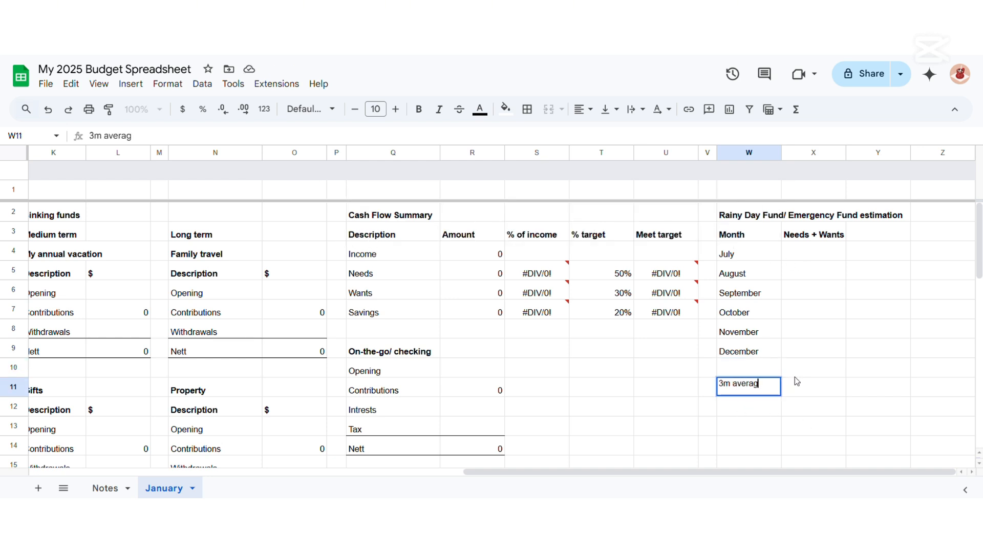
{"action": "key", "text": "Return"}
{"action": "type", "text": "6m average"}
{"action": "key", "text": "Return"}
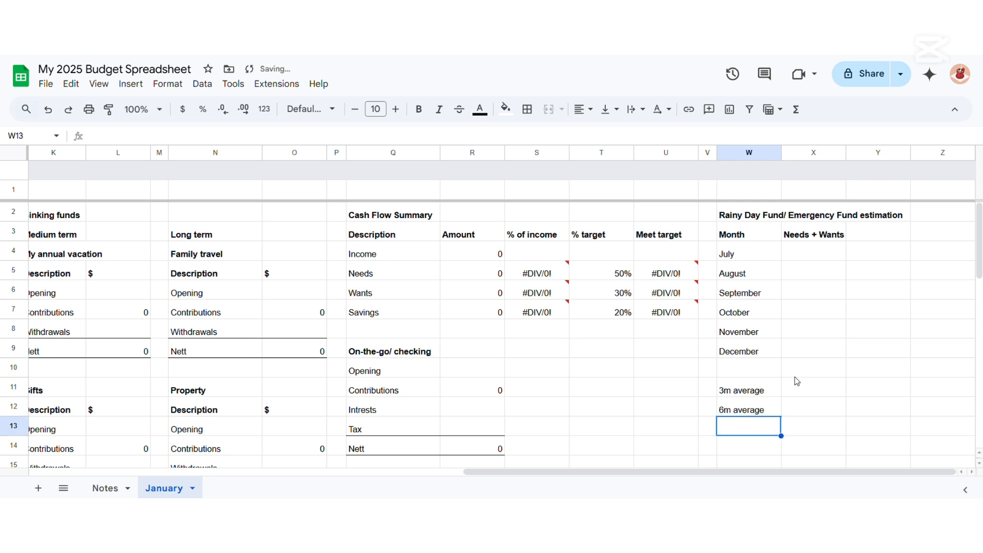
{"action": "type", "text": "3m target"}
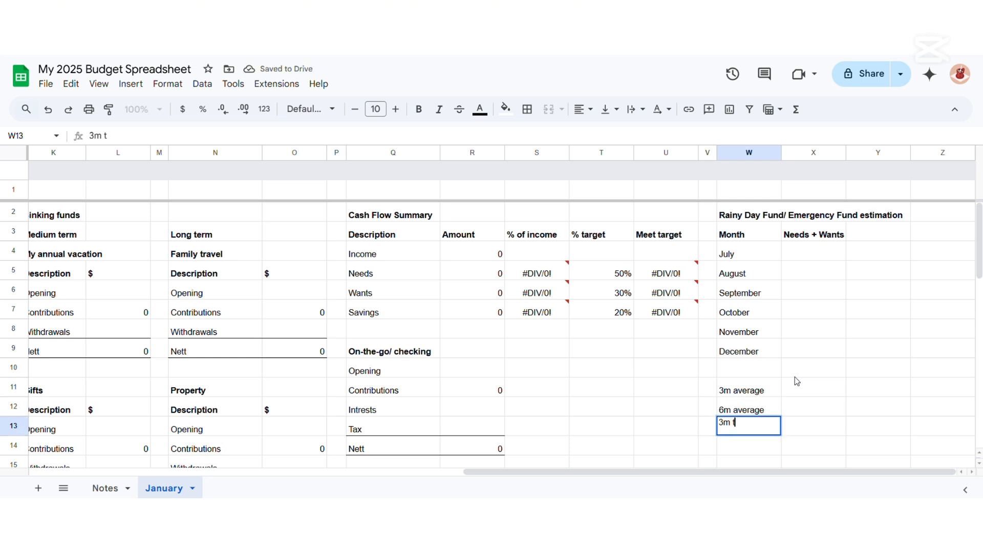
{"action": "key", "text": "Return"}
{"action": "type", "text": "6m target'"}
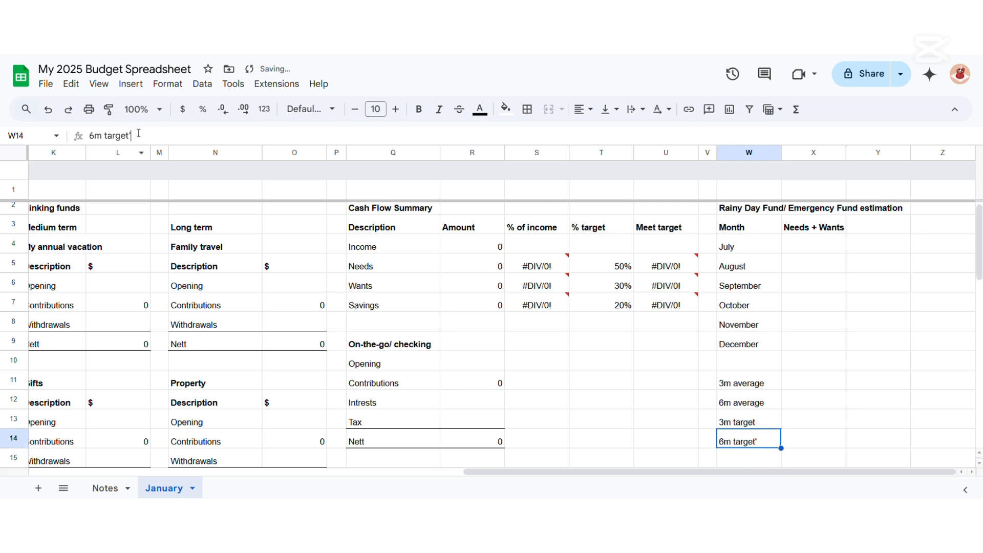
{"action": "key", "text": "Return"}
Calculate the 3m average in X11 as the sum of the October to December amounts divided by 3.
{"action": "key", "text": "Right"}
{"action": "key", "text": "Up"}
{"action": "key", "text": "Up"}
{"action": "key", "text": "Up"}
{"action": "key", "text": "Up"}
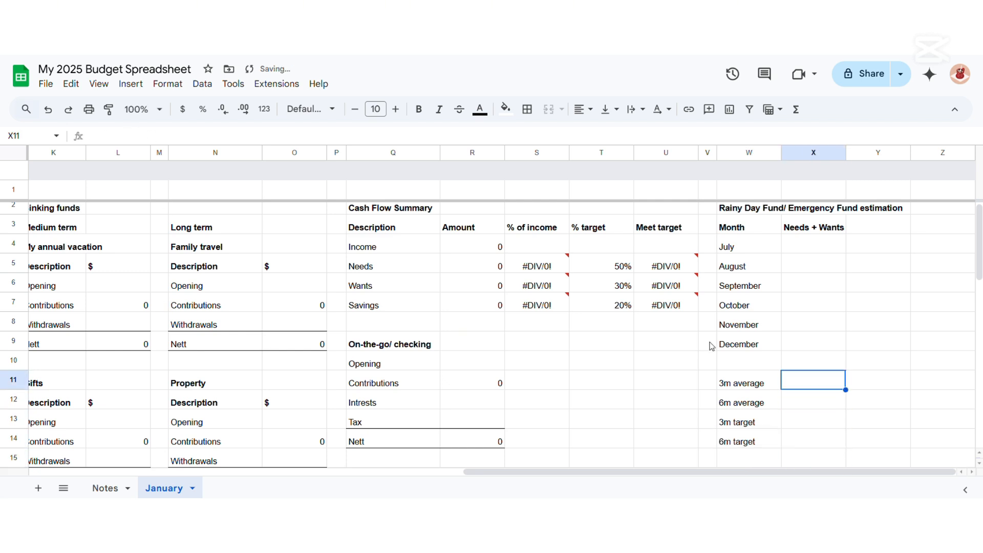
{"action": "type", "text": "=SUM("}
{"action": "left_click_drag", "start_coordinate": [815, 305], "coordinate": [811, 351]}
{"action": "type", "text": ")/3"}
{"action": "key", "text": "Return"}
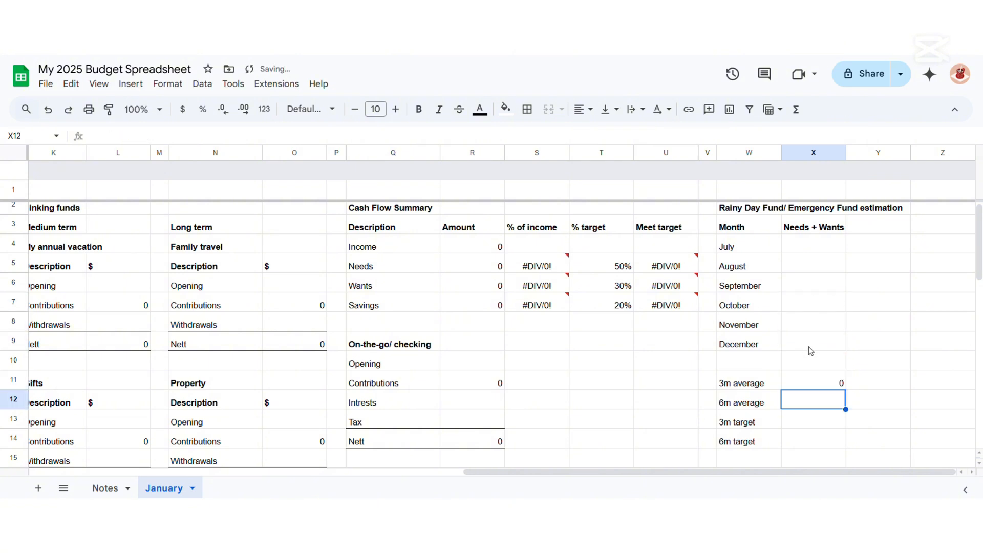
Calculate the 6m average in X12 from the sum of the July to December amounts.
{"action": "type", "text": "=SUM*"}
{"action": "key", "text": "BackSpace"}
{"action": "type", "text": "("}
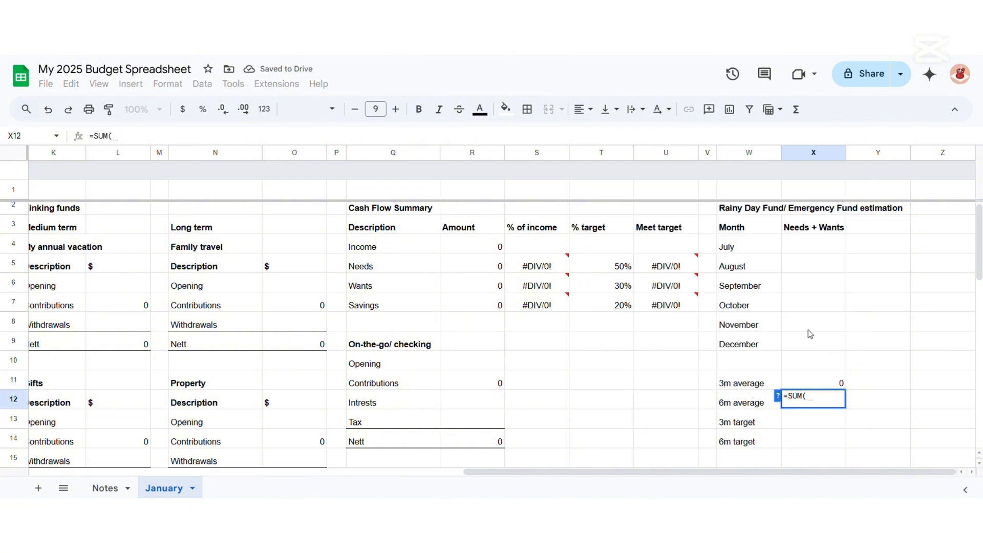
{"action": "left_click_drag", "start_coordinate": [819, 256], "coordinate": [802, 349]}
{"action": "type", "text": ")/"}
{"action": "key", "text": "Return"}
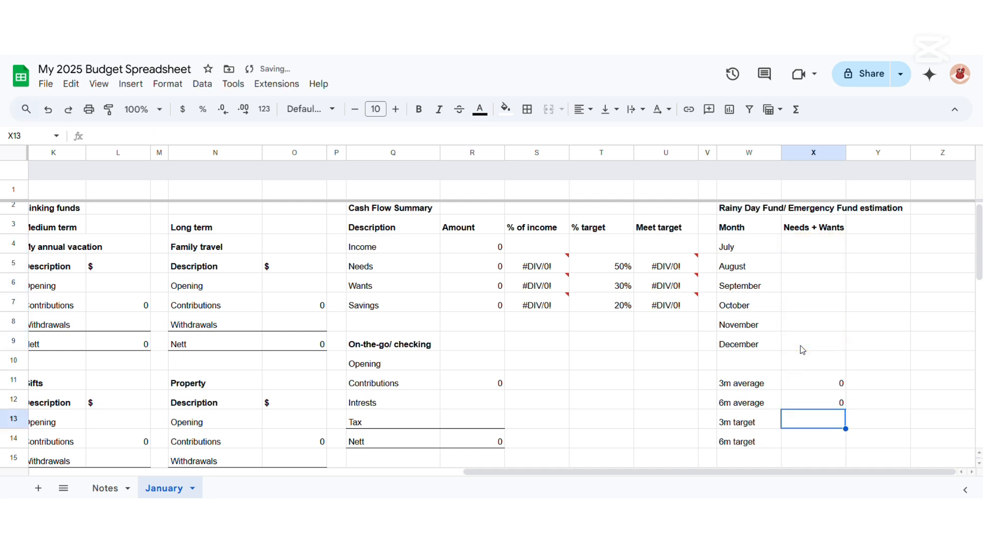
Calculate the 3m target in X13 from the 3m average X11 and the 6m target in X14 as =X12*6.
{"action": "type", "text": "="}
{"action": "left_click", "coordinate": [812, 381]}
{"action": "key", "text": "Return"}
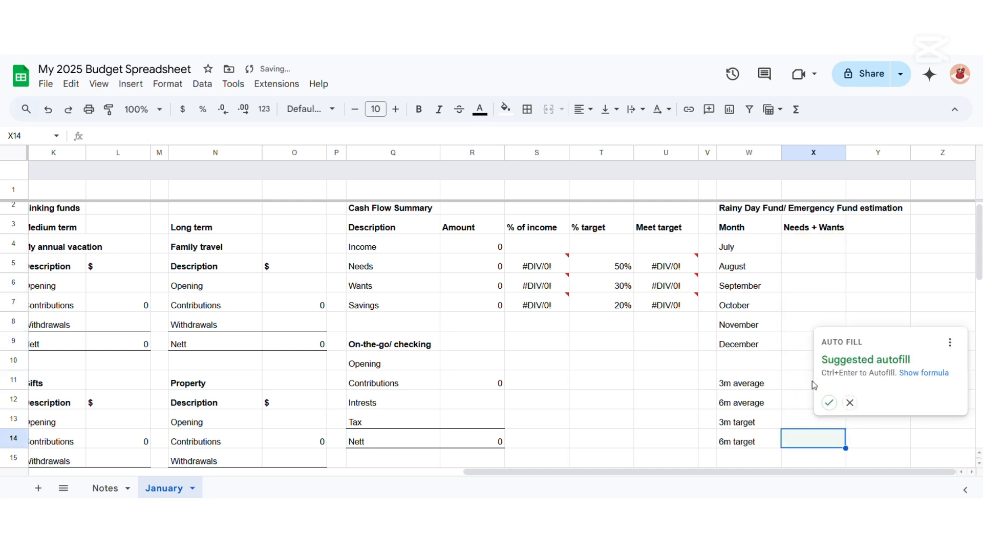
{"action": "type", "text": "="}
{"action": "left_click", "coordinate": [825, 402]}
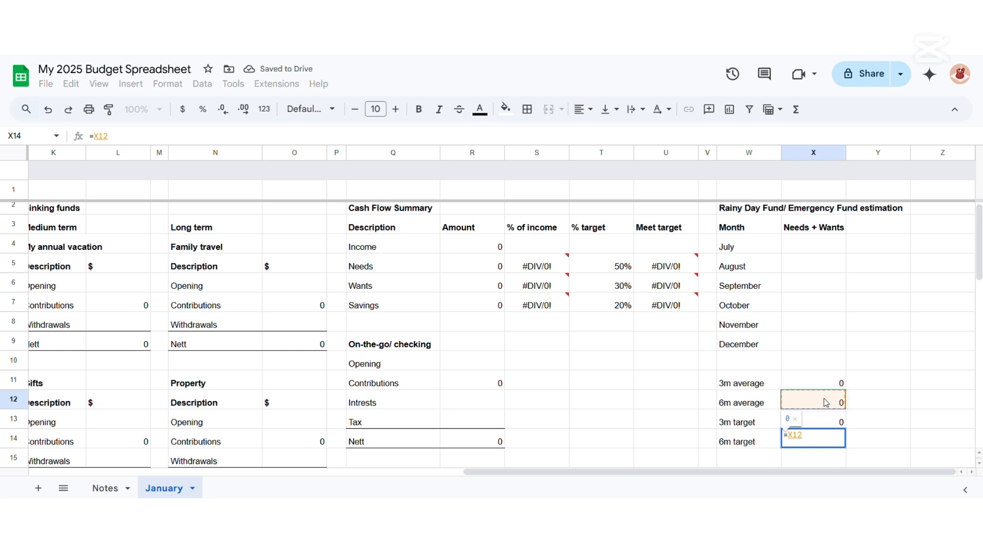
{"action": "type", "text": "*6"}
{"action": "key", "text": "Return"}
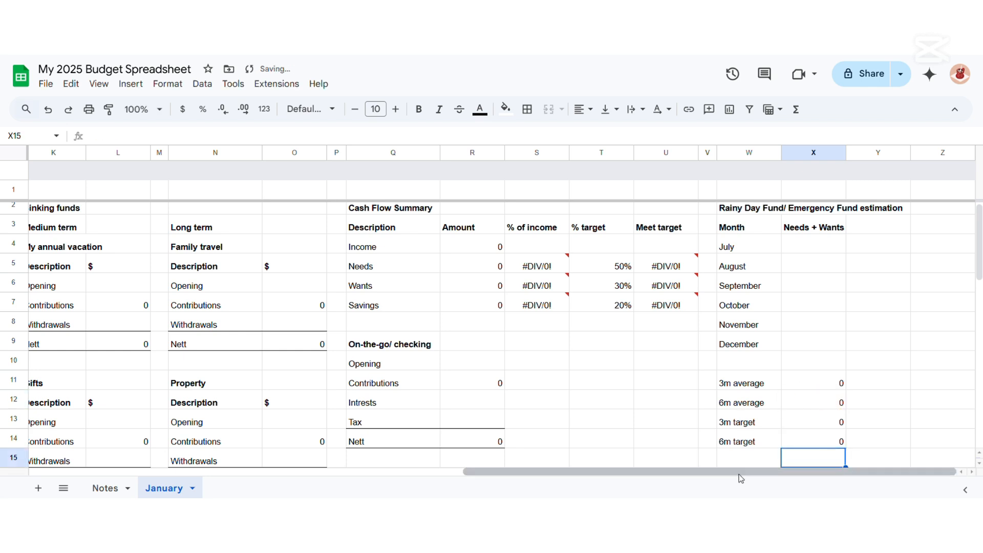
Enter the labels 3m target met in W16 and 6m target met in W17.
{"action": "scroll", "coordinate": [789, 358], "scroll_direction": "down", "scroll_amount": 1}
{"action": "left_click", "coordinate": [754, 409]}
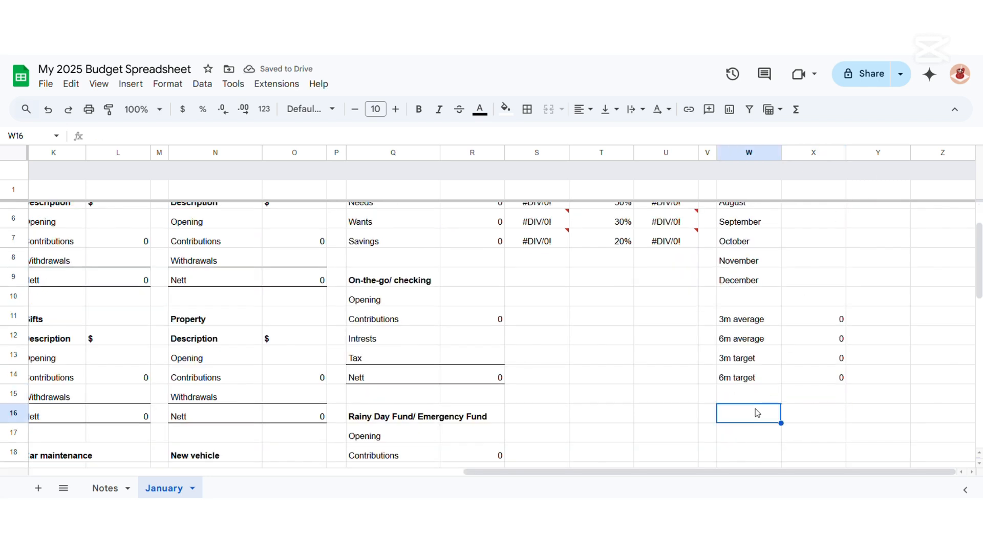
{"action": "type", "text": "3m target met"}
{"action": "key", "text": "Return"}
{"action": "type", "text": "3m"}
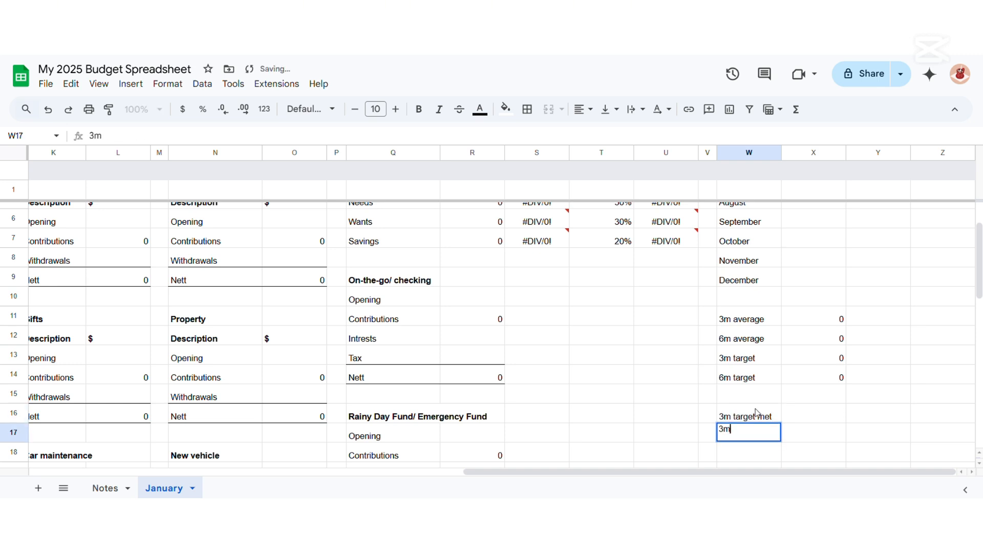
{"action": "key", "text": "BackSpace"}
{"action": "key", "text": "BackSpace"}
{"action": "key", "text": "BackSpace"}
{"action": "type", "text": "m tar"}
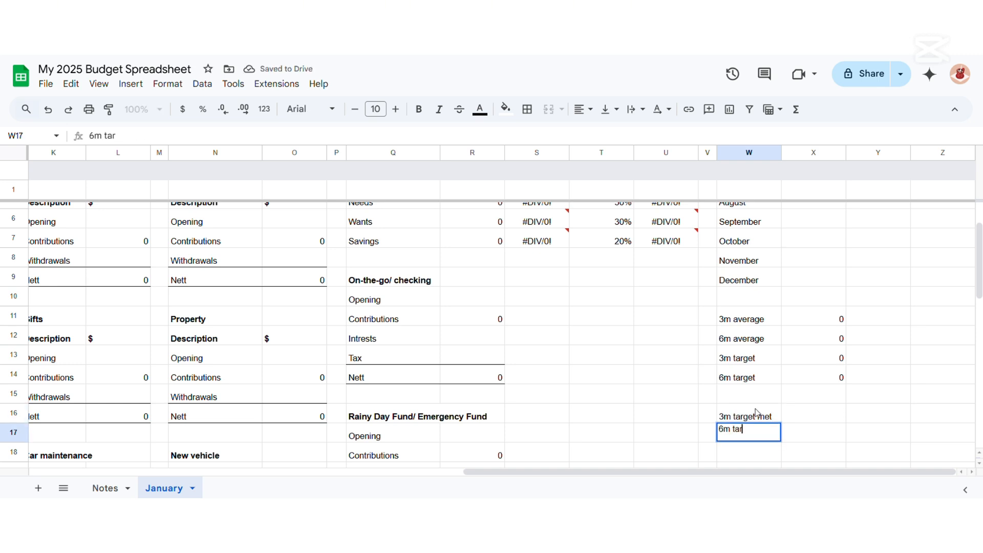
{"action": "type", "text": "get met"}
{"action": "key", "text": "Return"}
Enter =IF(R20>=X13, "YES", "NO") in X16 to check the 3m target against the rainy day fund's Nett amount.
{"action": "left_click", "coordinate": [824, 412]}
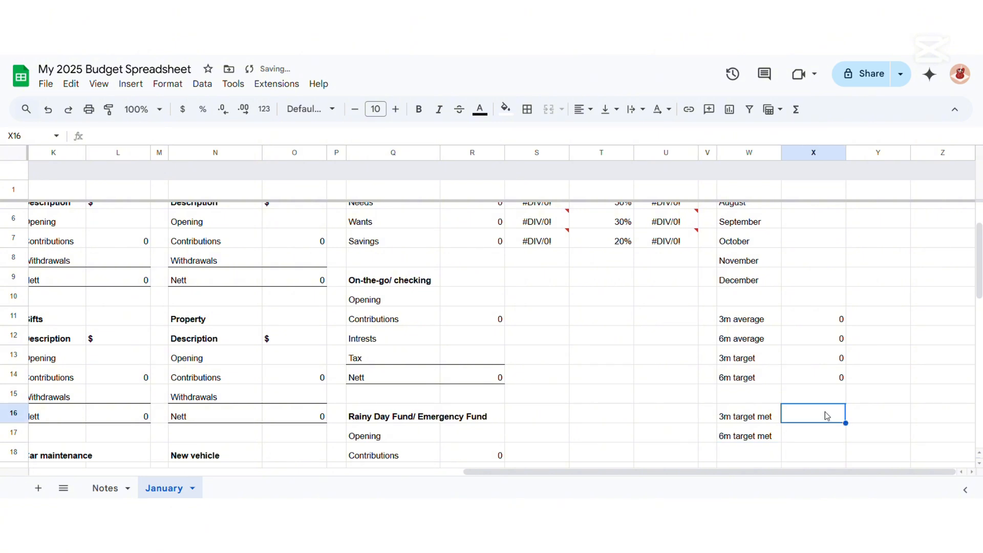
{"action": "type", "text": "=IF("}
{"action": "left_click", "coordinate": [829, 320]}
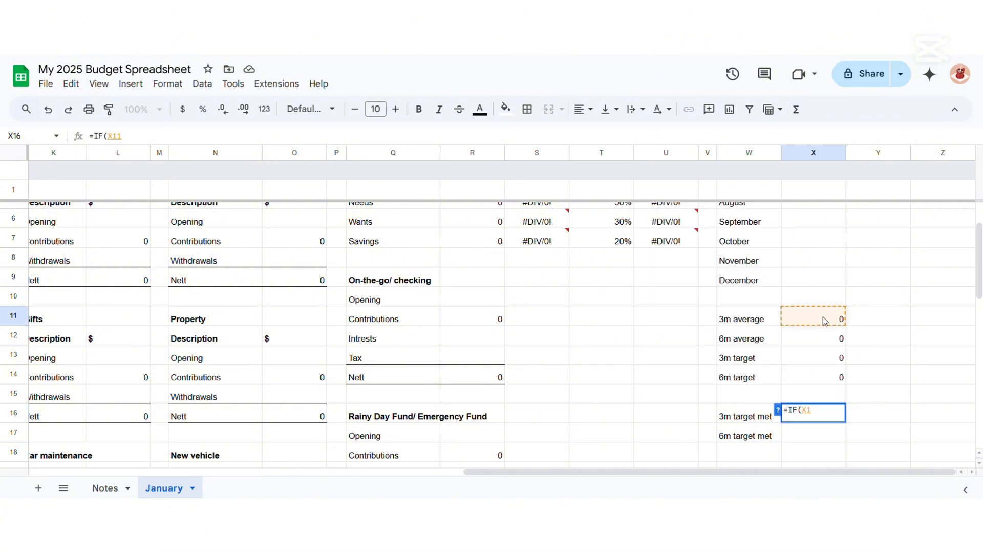
{"action": "key", "text": "BackSpace"}
{"action": "scroll", "coordinate": [507, 384], "scroll_direction": "down", "scroll_amount": 4}
{"action": "left_click", "coordinate": [493, 310]}
{"action": "scroll", "coordinate": [650, 377], "scroll_direction": "up", "scroll_amount": 4}
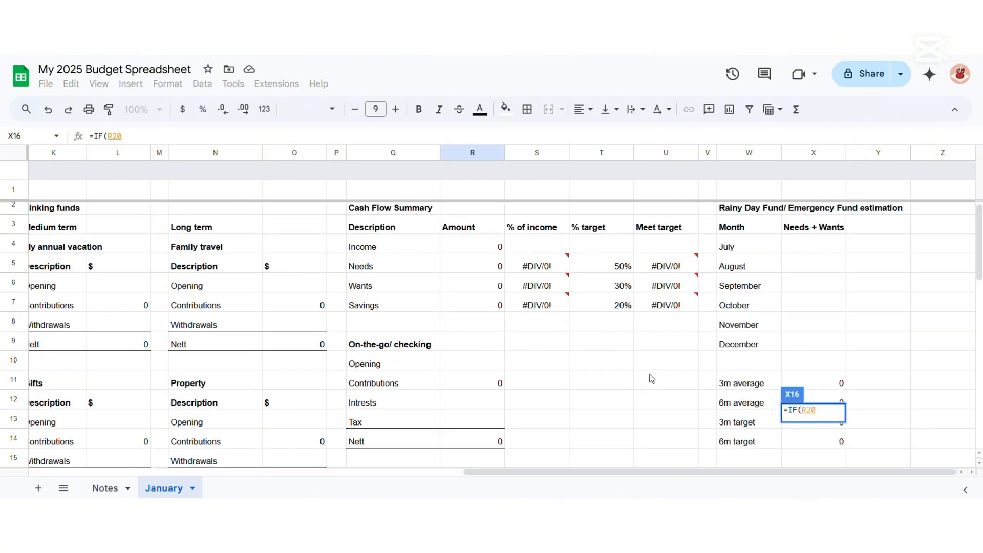
{"action": "scroll", "coordinate": [658, 380], "scroll_direction": "down", "scroll_amount": 2}
{"action": "type", "text": ">="}
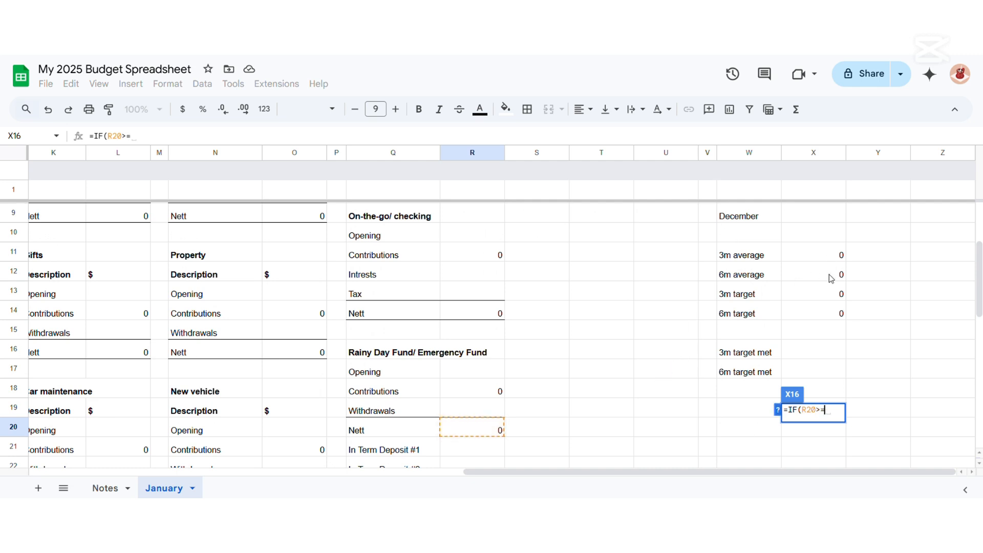
{"action": "left_click", "coordinate": [830, 294]}
{"action": "type", "text": ", \"YES\", \""}
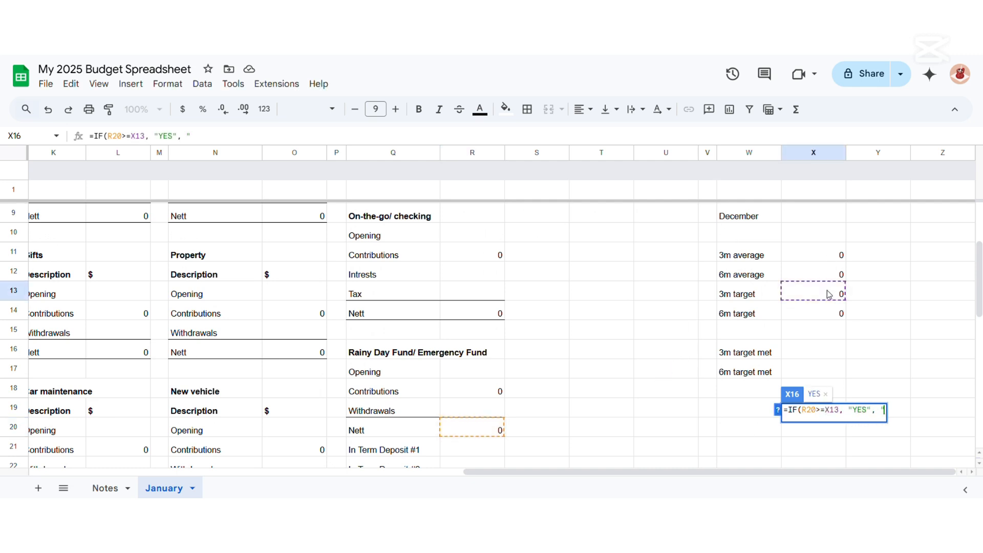
{"action": "type", "text": "NO\")"}
{"action": "key", "text": "Return"}
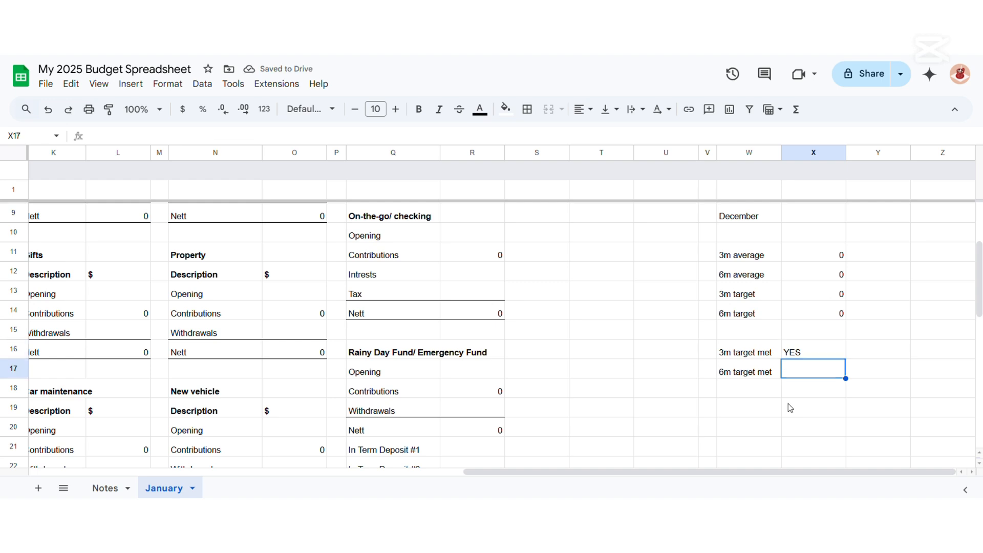
Enter =IF(R20>=X14, "YES", "NO") in X17 to check the 6m target against the rainy day fund's Nett amount.
{"action": "key", "text": "Down"}
{"action": "type", "text": "=IF("}
{"action": "scroll", "coordinate": [459, 287], "scroll_direction": "down", "scroll_amount": 3}
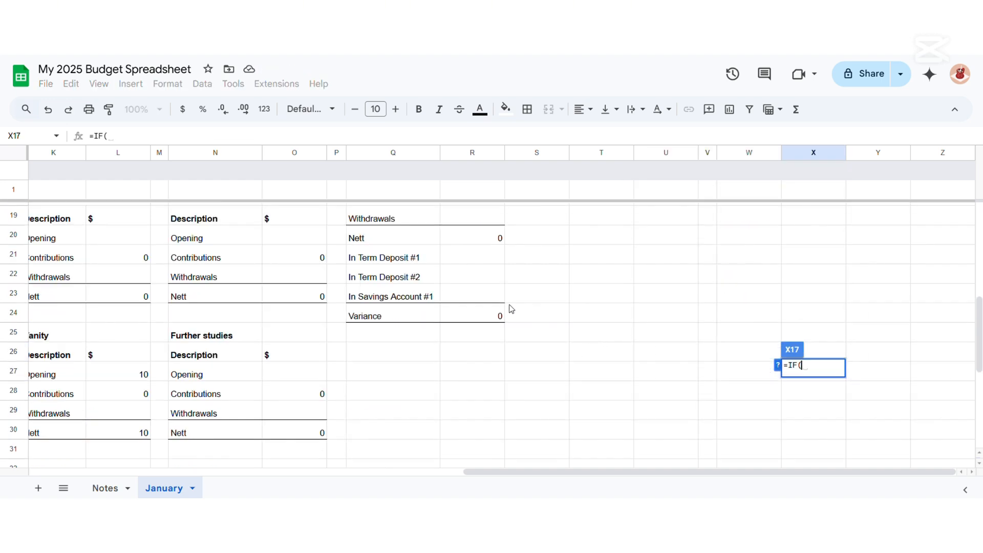
{"action": "left_click", "coordinate": [492, 241]}
{"action": "scroll", "coordinate": [674, 362], "scroll_direction": "up", "scroll_amount": 3}
{"action": "type", "text": ">="}
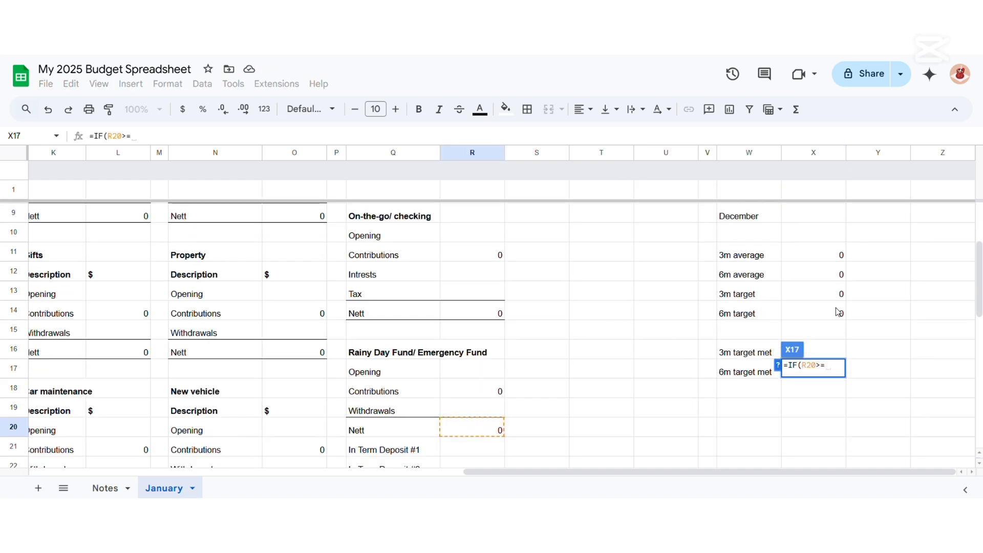
{"action": "left_click", "coordinate": [839, 312]}
{"action": "type", "text": ", \"YES\", "}
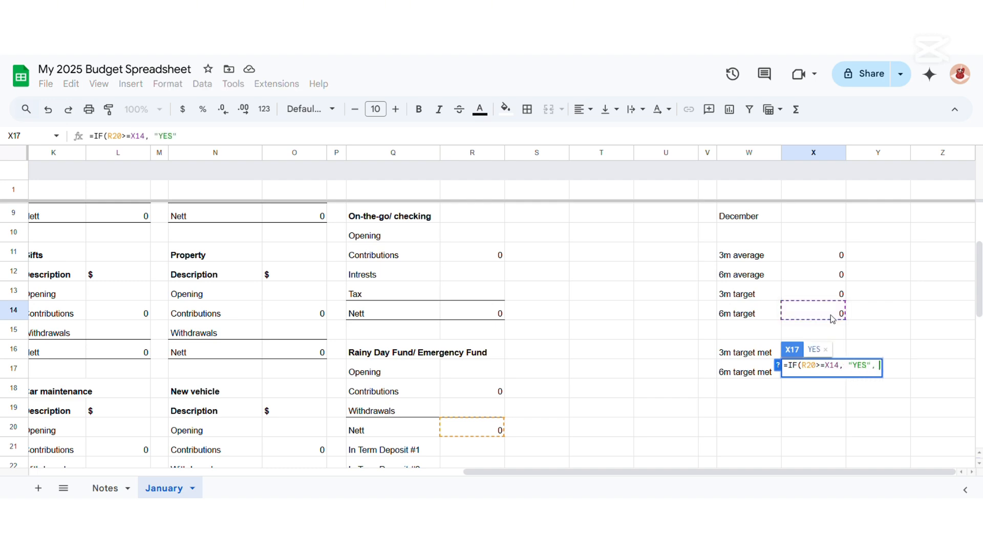
{"action": "type", "text": "\"NO\""}
{"action": "key", "text": "Return"}
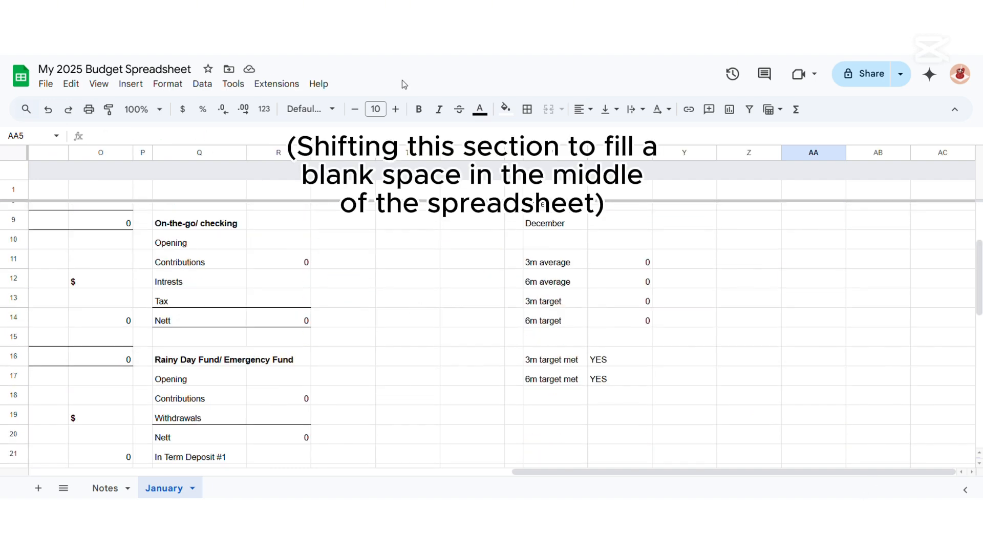
Move the Rainy Day Fund/ Emergency Fund section from Q16:R24 to the blank area starting at T9.
{"action": "scroll", "coordinate": [527, 321], "scroll_direction": "down", "scroll_amount": 3}
{"action": "scroll", "coordinate": [527, 321], "scroll_direction": "up", "scroll_amount": 2}
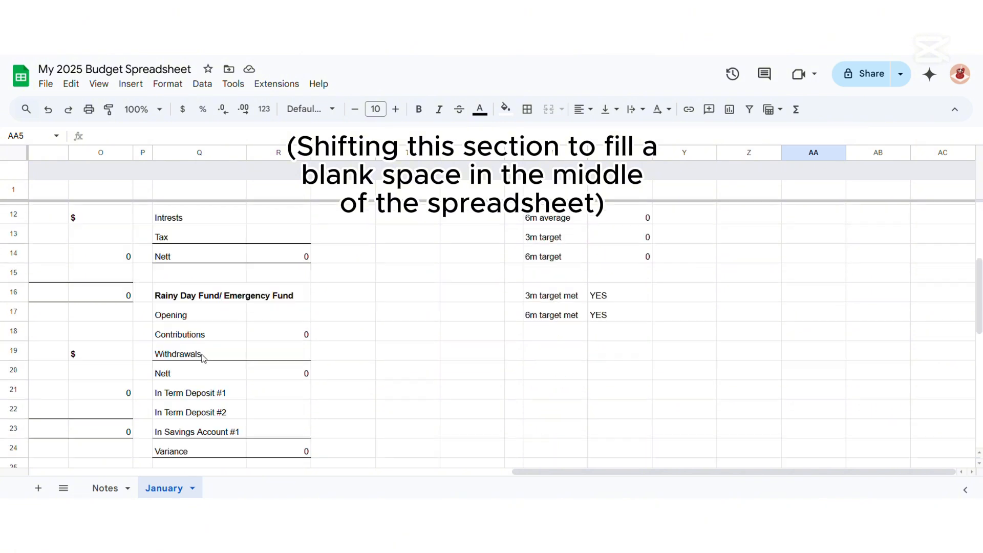
{"action": "left_click_drag", "start_coordinate": [195, 290], "coordinate": [287, 449]}
{"action": "scroll", "coordinate": [377, 397], "scroll_direction": "up", "scroll_amount": 5}
{"action": "left_click", "coordinate": [414, 359]}
{"action": "key", "text": "ctrl+v"}
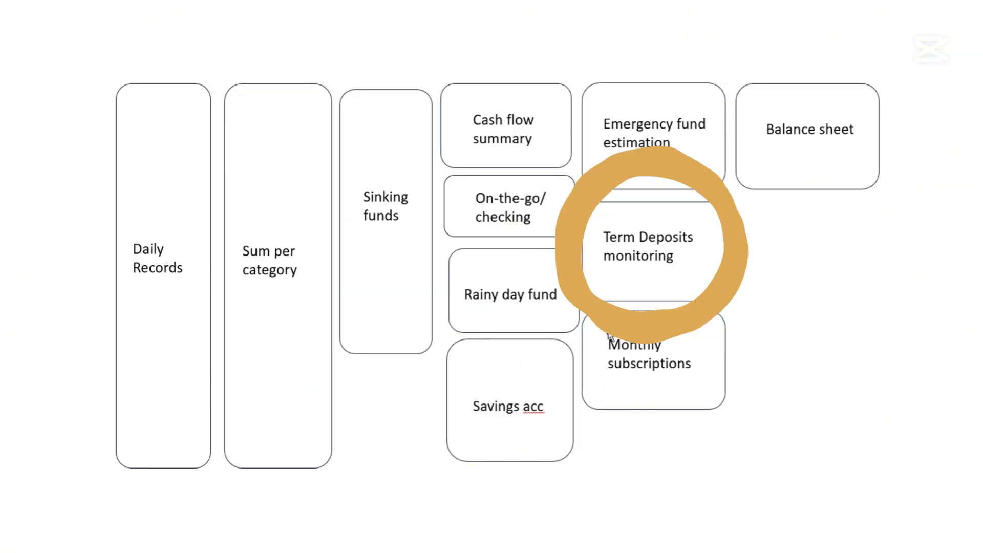
Enter the section heading Term Deposits monitoring in W19, below the emergency fund estimation.
{"action": "left_click", "coordinate": [588, 416]}
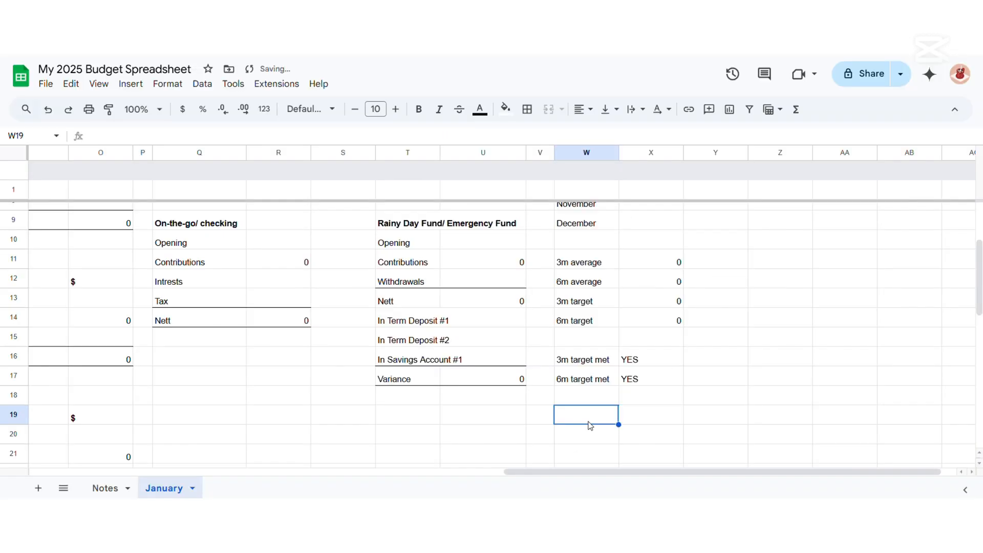
{"action": "type", "text": "Te"}
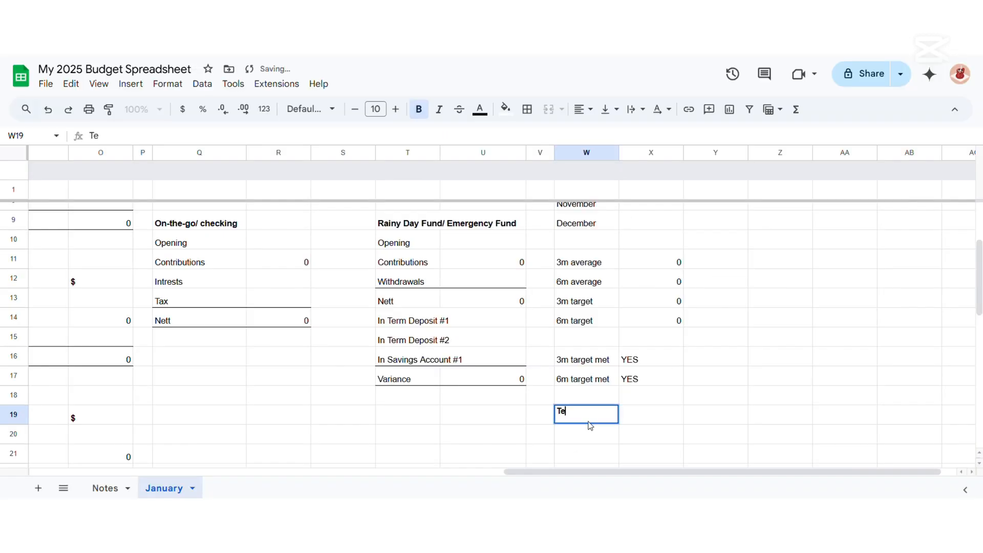
{"action": "type", "text": "rm Deposits monitoring"}
{"action": "key", "text": "Return"}
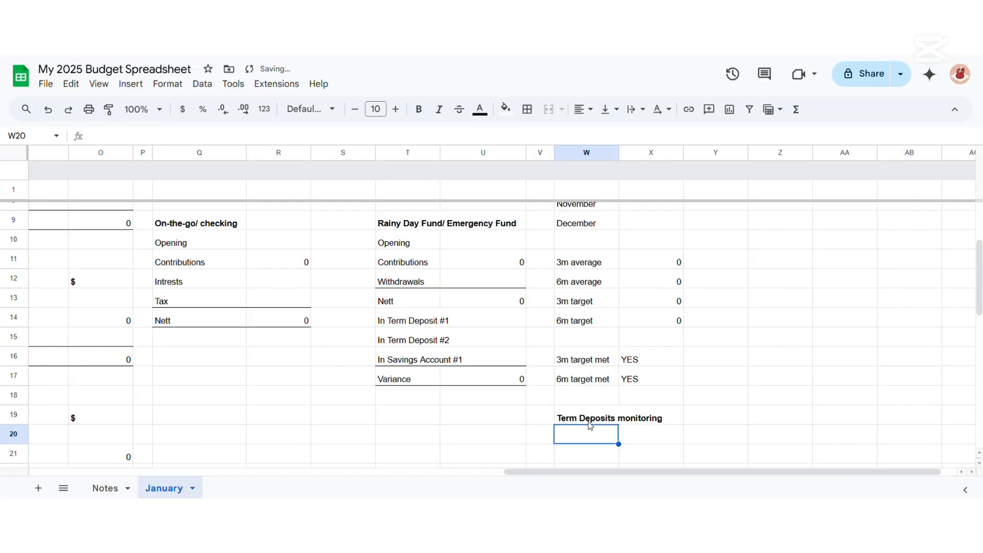
List Term Deposit #1 to Term Deposit #5 in W21:W25 and widen column W to fit the labels.
{"action": "key", "text": "Return"}
{"action": "type", "text": "Term Deposit #1"}
{"action": "key", "text": "Return"}
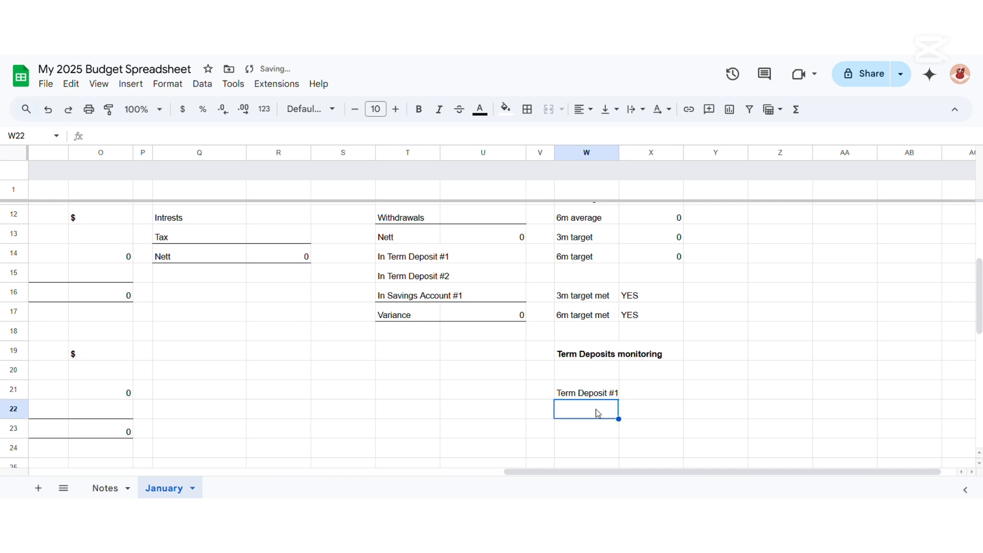
{"action": "left_click", "coordinate": [612, 394]}
{"action": "scroll", "coordinate": [620, 269], "scroll_direction": "down", "scroll_amount": 2}
{"action": "left_click_drag", "start_coordinate": [618, 271], "coordinate": [624, 344]}
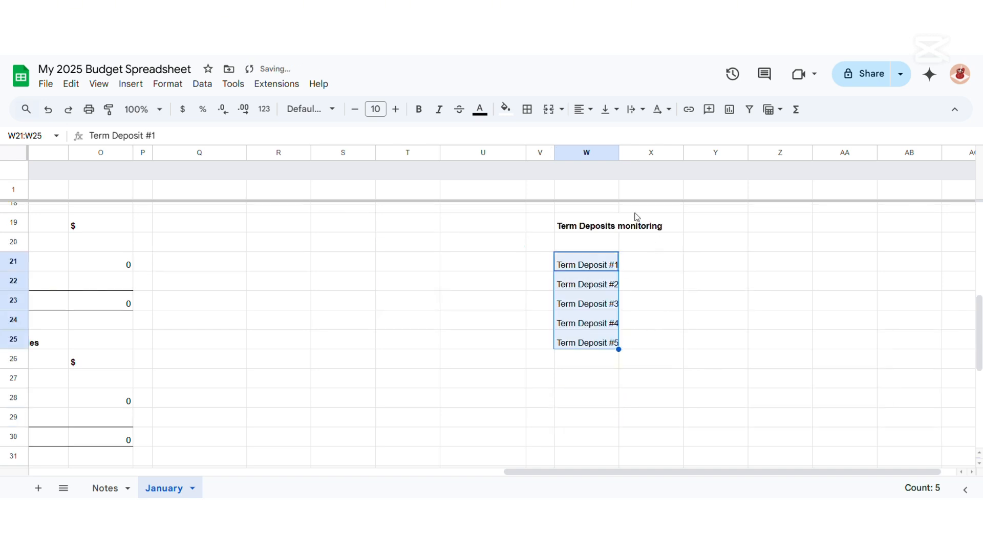
{"action": "left_click_drag", "start_coordinate": [619, 152], "coordinate": [630, 152]}
Enter the column headers Opening $ in X20 and Closing $ in Y20 for the term deposits.
{"action": "left_click", "coordinate": [653, 248]}
{"action": "type", "text": "Opening $"}
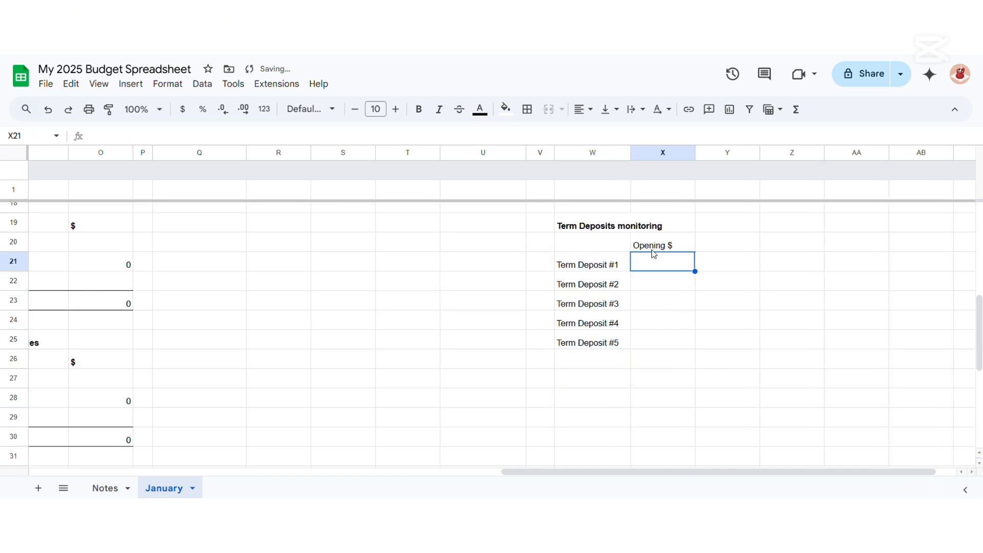
{"action": "key", "text": "Tab"}
{"action": "type", "text": "O"}
{"action": "key", "text": "Return"}
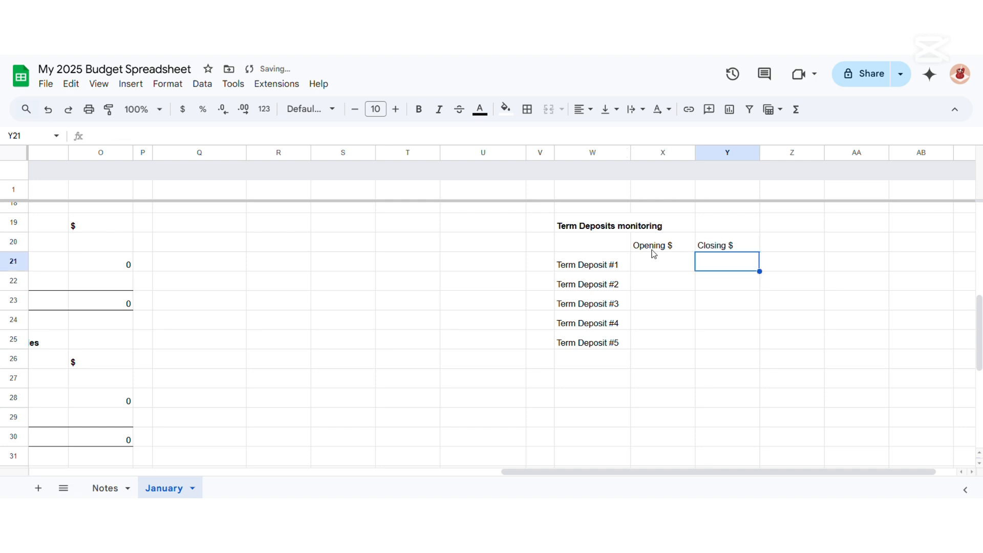
Append "(monitoring purposes only)" to the Term Deposits monitoring heading in W19.
{"action": "left_click", "coordinate": [677, 225]}
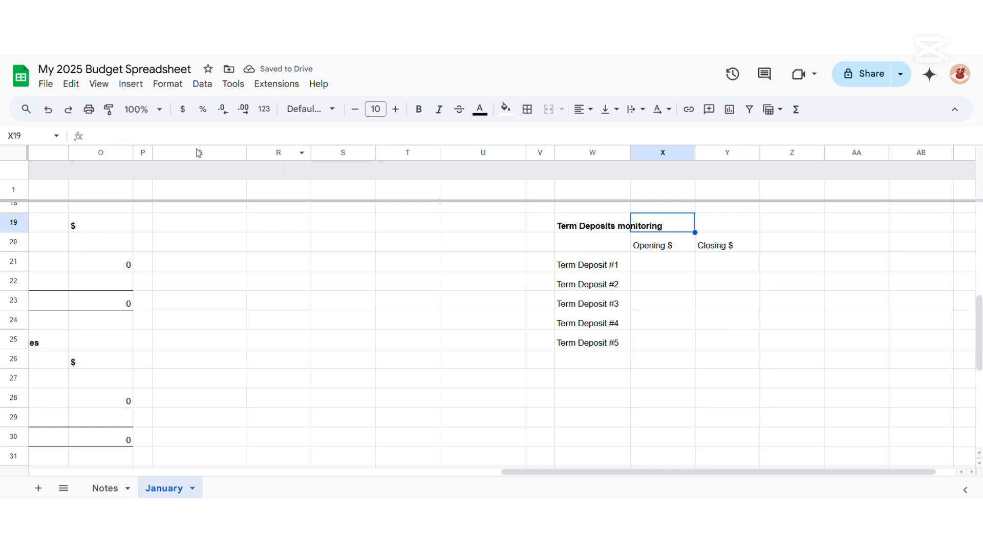
{"action": "left_click", "coordinate": [607, 229]}
{"action": "left_click", "coordinate": [214, 136]}
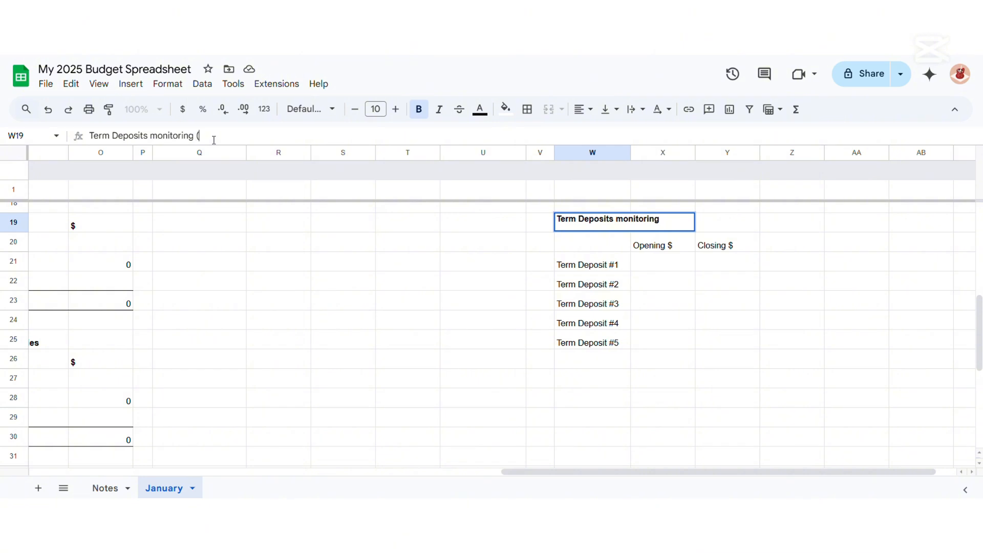
{"action": "type", "text": "(monitoring purposes only)"}
{"action": "key", "text": "Return"}
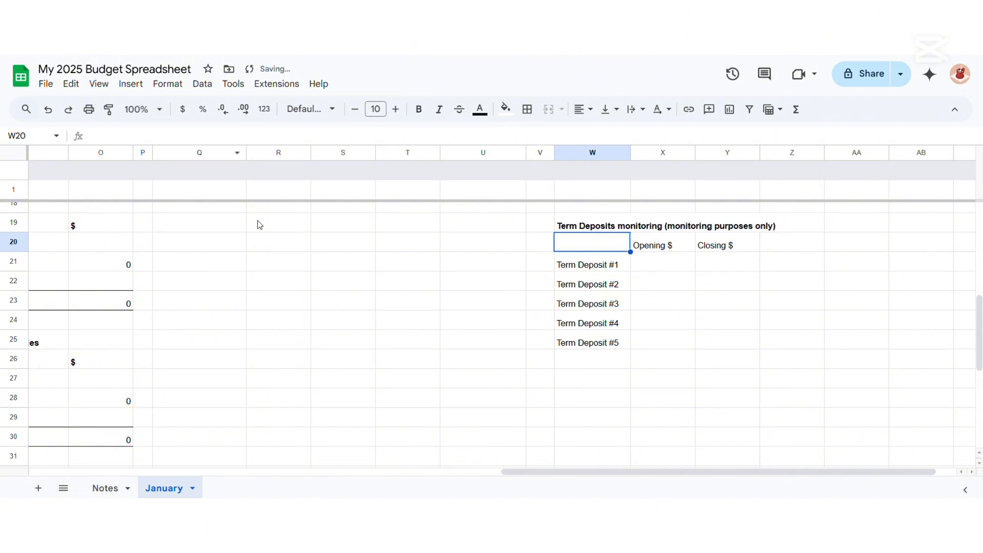
Enter the label Note in W26, directly below Term Deposit #5.
{"action": "left_click", "coordinate": [614, 370]}
{"action": "left_click_drag", "start_coordinate": [654, 471], "coordinate": [674, 472]}
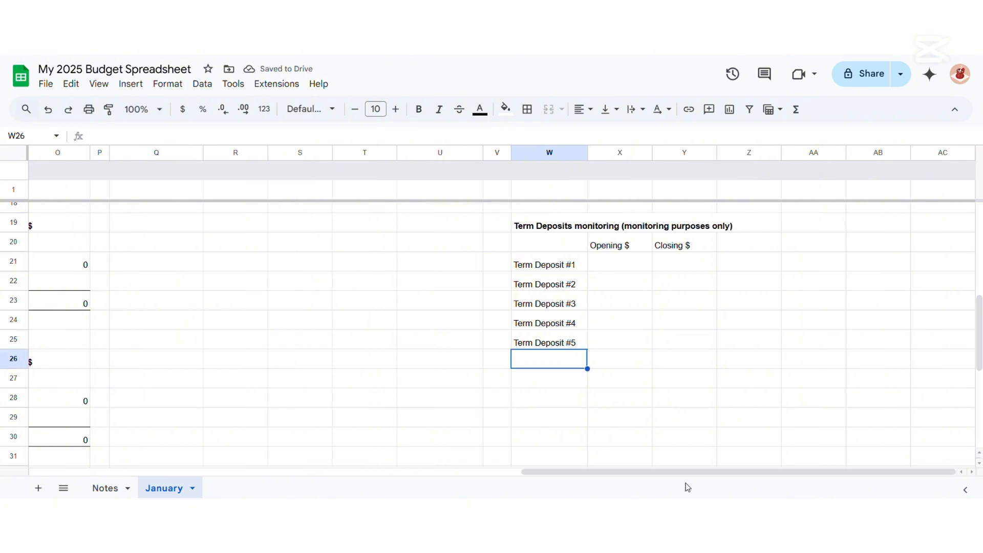
{"action": "key", "text": "Down"}
{"action": "key", "text": "Up"}
{"action": "type", "text": "Note"}
{"action": "key", "text": "Return"}
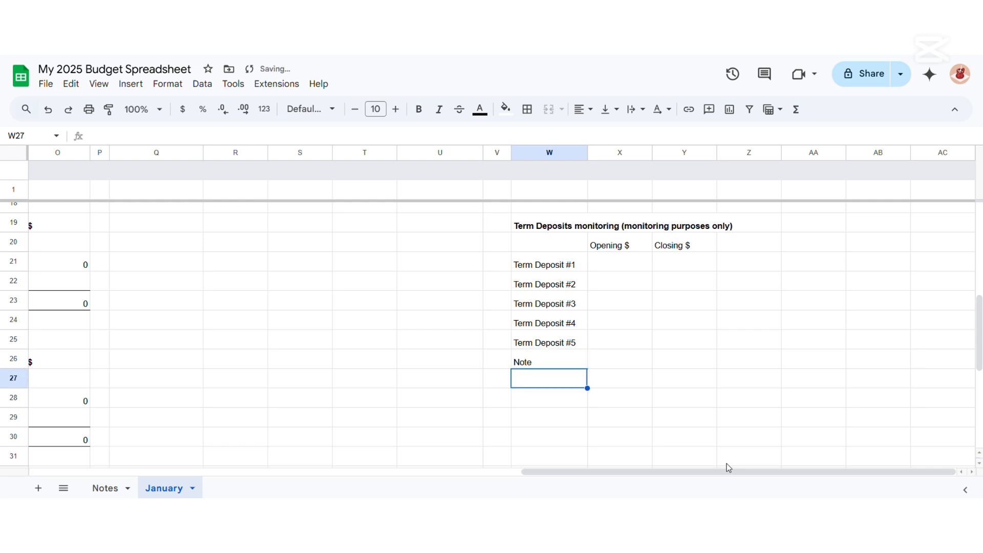
Enter the note "For Among the Term Deposits, there are a portion allocated to sinking funds and rainy day fund" in W27.
{"action": "type", "text": "For t"}
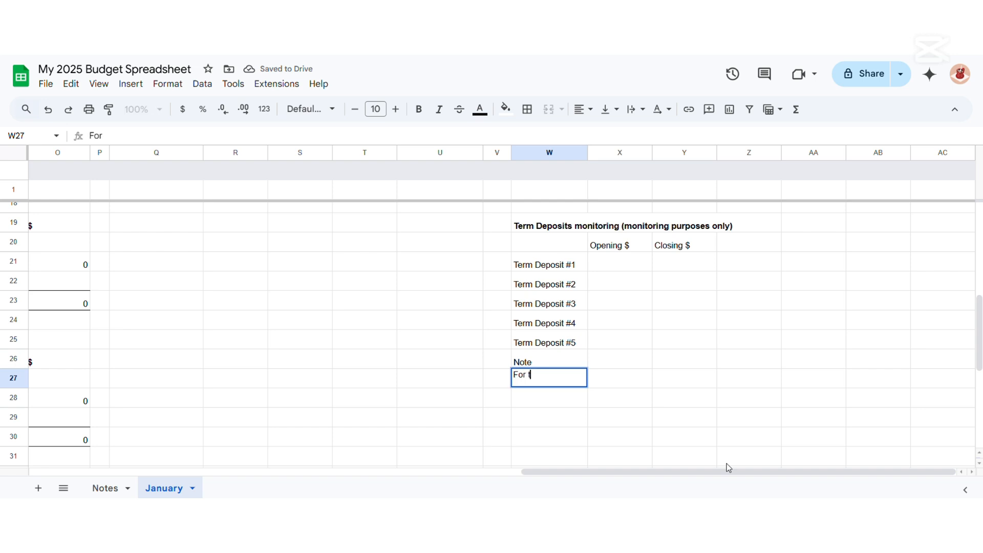
{"action": "key", "text": "BackSpace"}
{"action": "type", "text": "Amobn"}
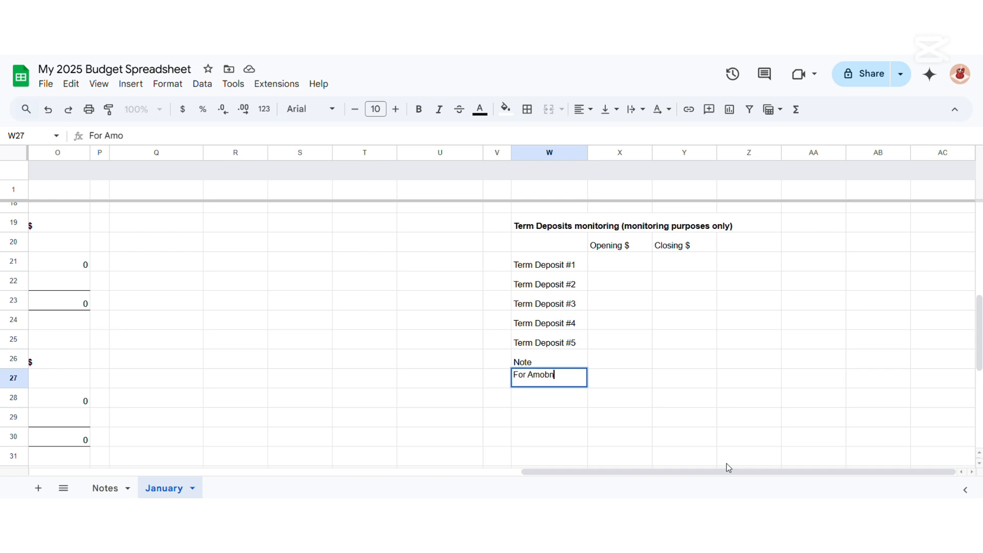
{"action": "key", "text": "BackSpace"}
{"action": "key", "text": "BackSpace"}
{"action": "type", "text": "ng the Term Deposits, there are a "}
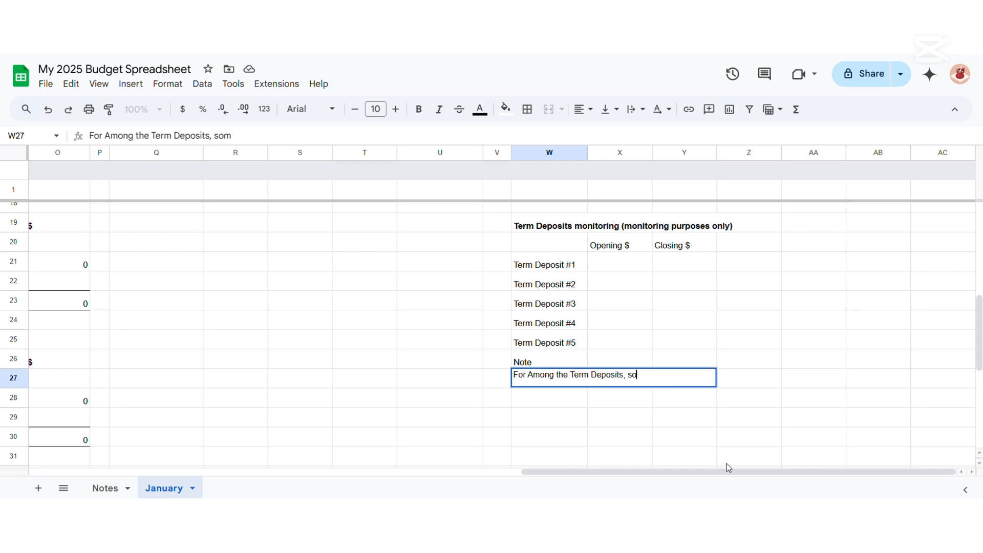
{"action": "type", "text": "portion allocated to sinking funds and rainy day fund"}
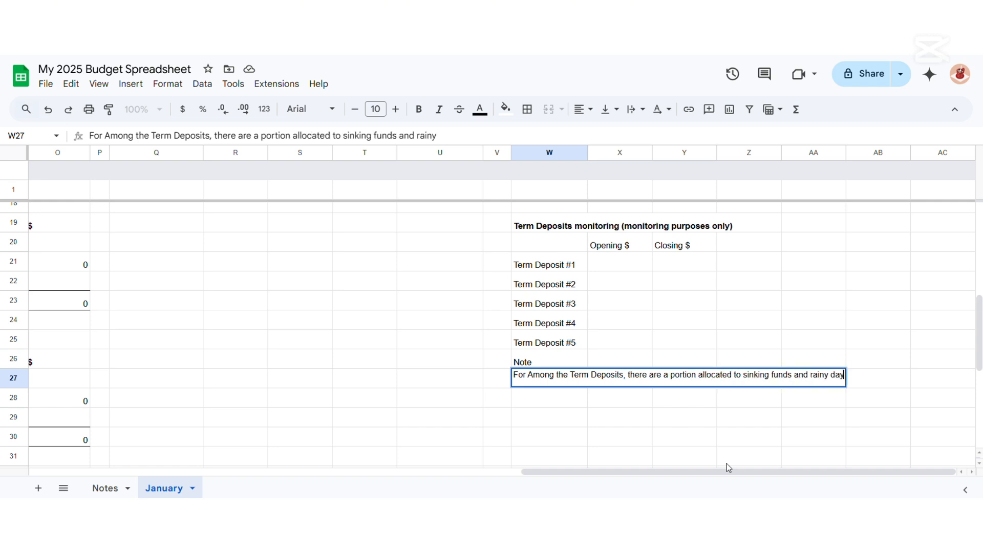
{"action": "key", "text": "Return"}
Enter "The intrest earned from the Term Deposits can then be allocated to sinking funds or rainy day fund" in W28 and "or reinvested as unallocated" in W29.
{"action": "type", "text": "I wanted to"}
{"action": "key", "text": "Escape"}
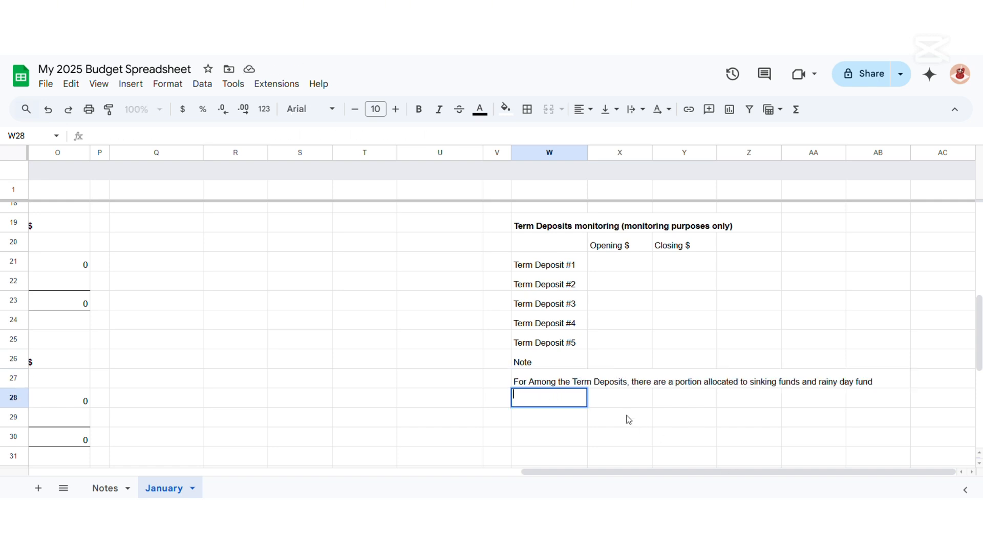
{"action": "type", "text": "The intrest earned from the Term Deposits can then be alloca"}
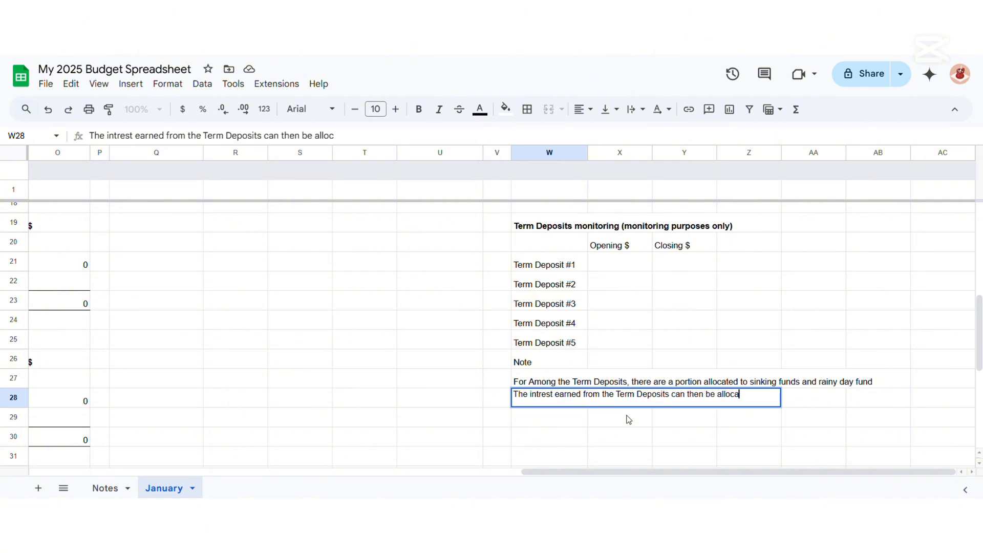
{"action": "type", "text": "ted to sinking funds or rainy day fund"}
{"action": "key", "text": "Return"}
{"action": "type", "text": "or reinvested as unallocated"}
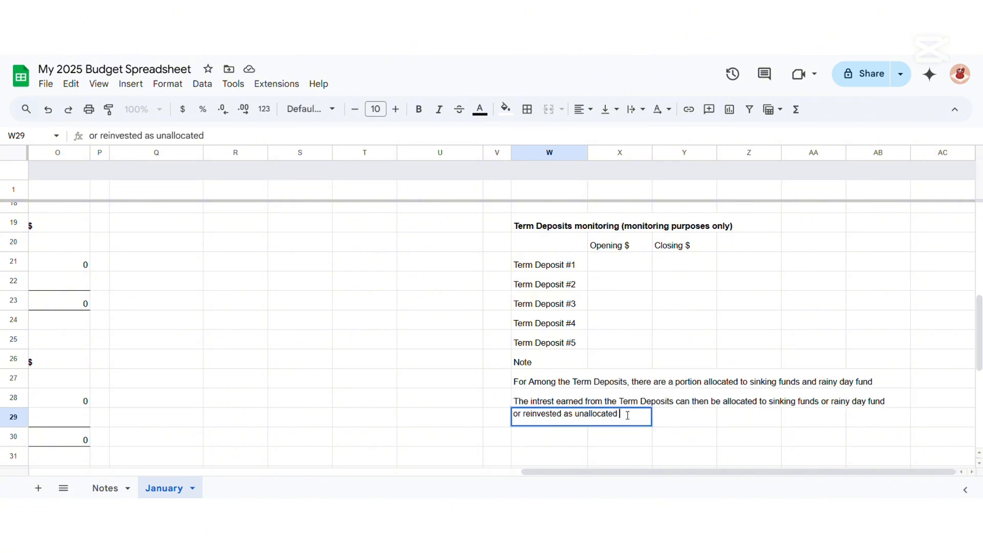
{"action": "key", "text": "Return"}
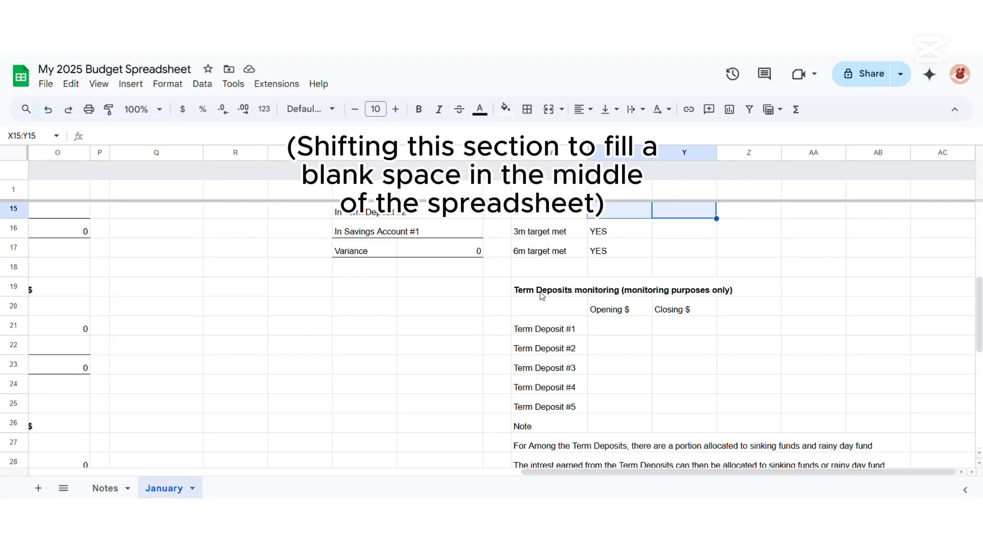
Move the Term Deposits monitoring section with its notes from W19:Z29 to the blank area starting at Q19.
{"action": "left_click_drag", "start_coordinate": [542, 296], "coordinate": [735, 351]}
{"action": "key", "text": "ctrl+x"}
{"action": "scroll", "coordinate": [379, 324], "scroll_direction": "up", "scroll_amount": 3}
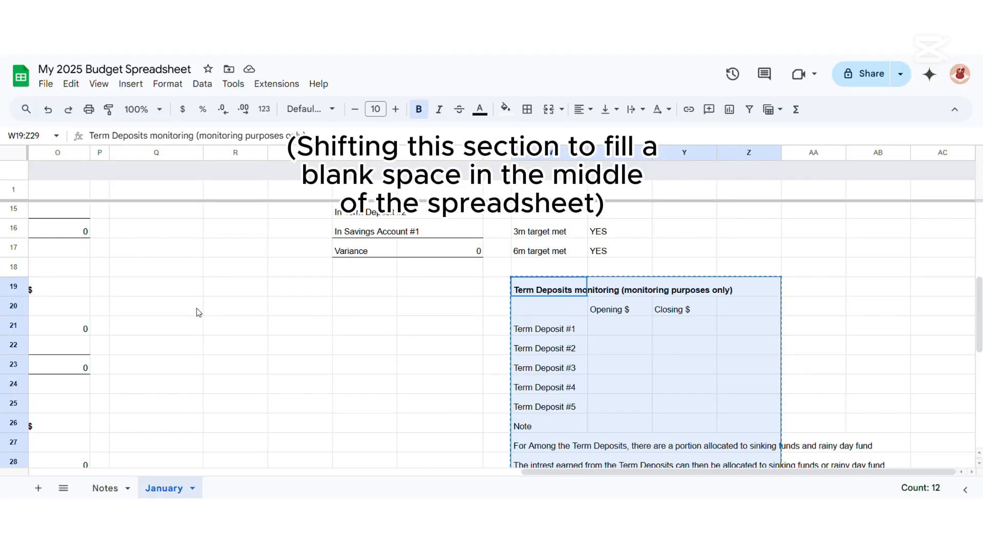
{"action": "left_click", "coordinate": [172, 290]}
{"action": "key", "text": "ctrl+v"}
{"action": "left_click", "coordinate": [468, 347]}
Enter the section heading Monthly subscriptions in W19, below the 6m target met row.
{"action": "left_click", "coordinate": [551, 290]}
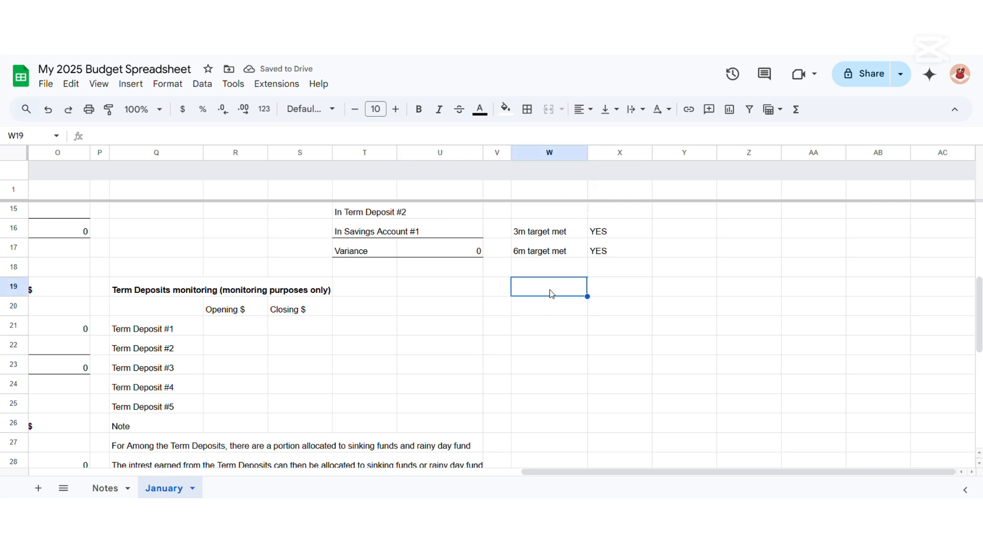
{"action": "type", "text": "Monthly subscriptions"}
{"action": "key", "text": "Return"}
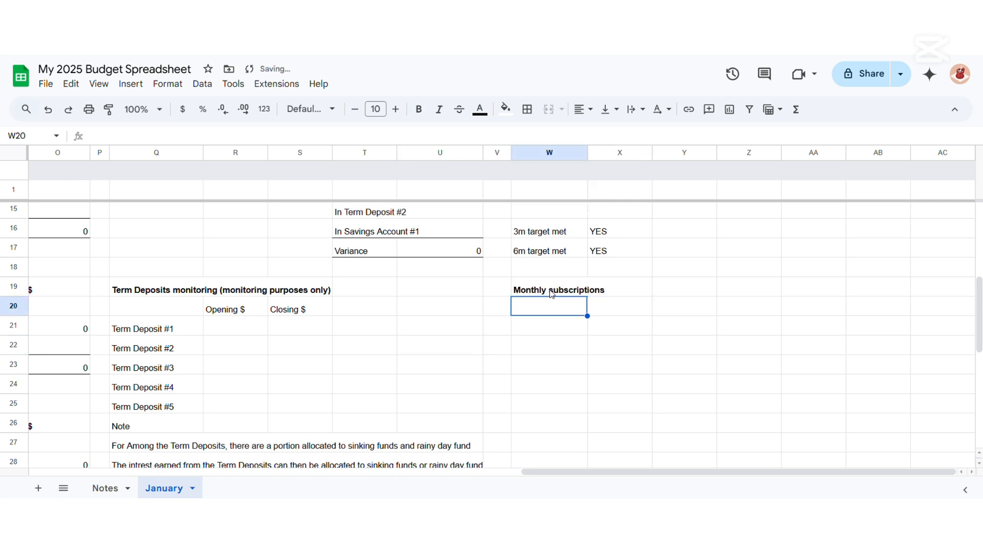
Enter the headers Description, $ and Deducted from main sheet in W20:Y20 and widen column Y to fit its header.
{"action": "type", "text": "Description"}
{"action": "key", "text": "Return"}
{"action": "key", "text": "Up"}
{"action": "key", "text": "Right"}
{"action": "type", "text": "$"}
{"action": "key", "text": "Tab"}
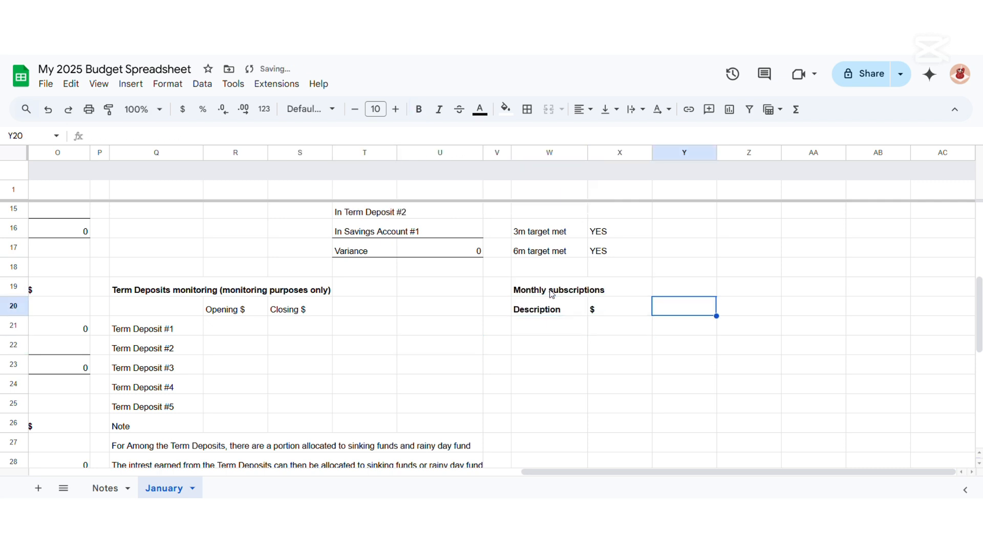
{"action": "type", "text": "Deducted from main sheet"}
{"action": "key", "text": "Return"}
{"action": "scroll", "coordinate": [666, 304], "scroll_direction": "up", "scroll_amount": 5}
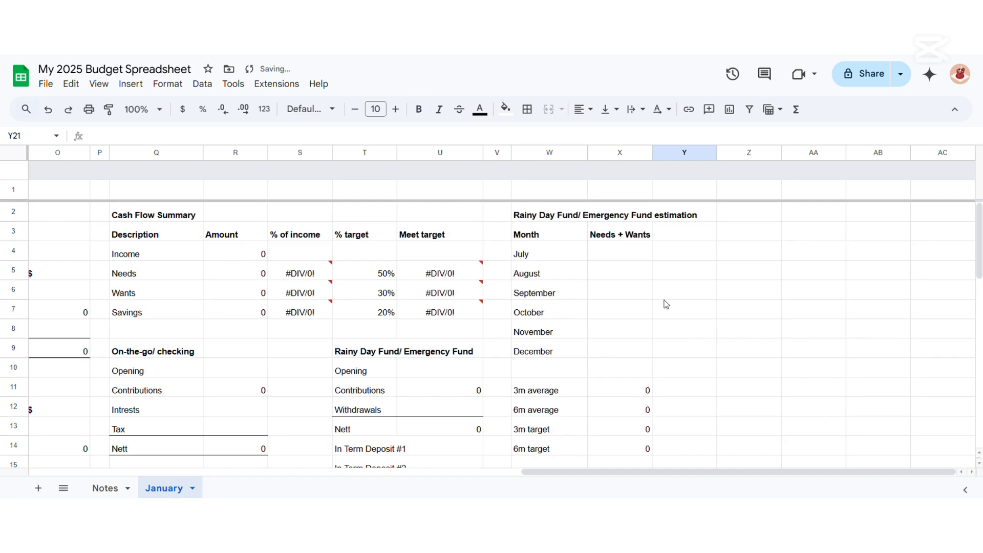
{"action": "scroll", "coordinate": [713, 152], "scroll_direction": "down", "scroll_amount": 4}
{"action": "left_click_drag", "start_coordinate": [717, 152], "coordinate": [767, 152]}
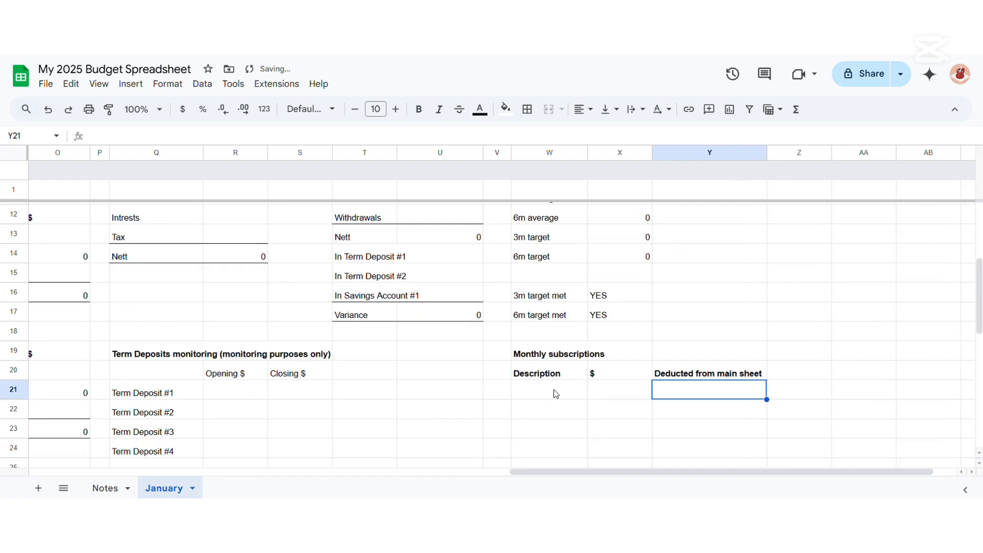
List Netflix, Adobe and "Subsciption #3" as monthly subscriptions in W21:W23.
{"action": "left_click", "coordinate": [556, 394]}
{"action": "type", "text": "Netflix"}
{"action": "key", "text": "Return"}
{"action": "type", "text": "Adobe"}
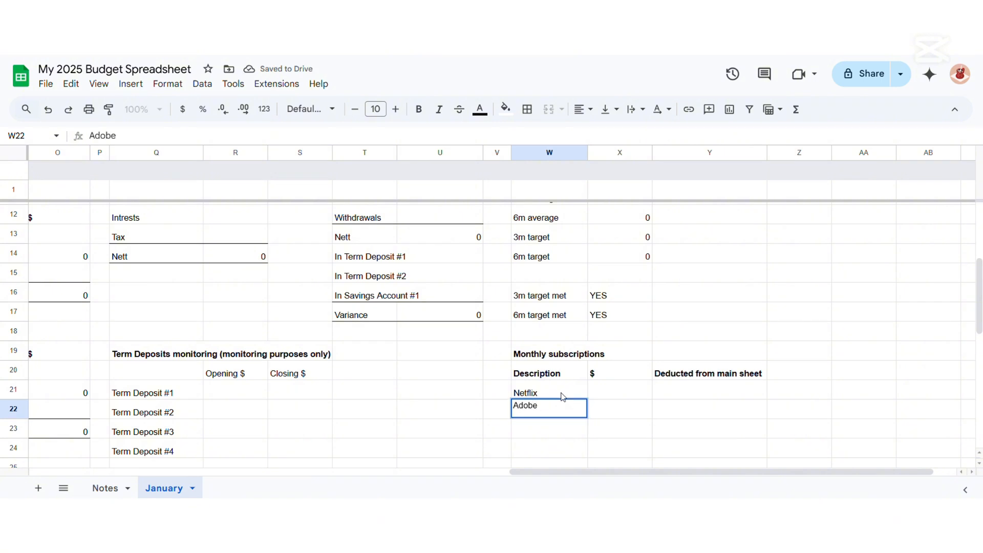
{"action": "key", "text": "Return"}
{"action": "scroll", "coordinate": [741, 388], "scroll_direction": "down", "scroll_amount": 2}
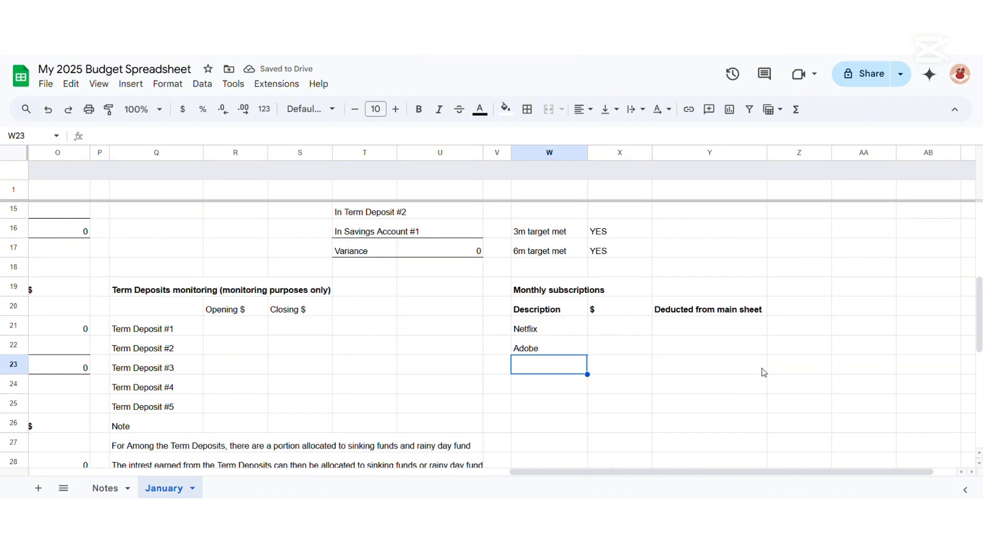
{"action": "type", "text": "Subsciption #3"}
{"action": "key", "text": "Return"}
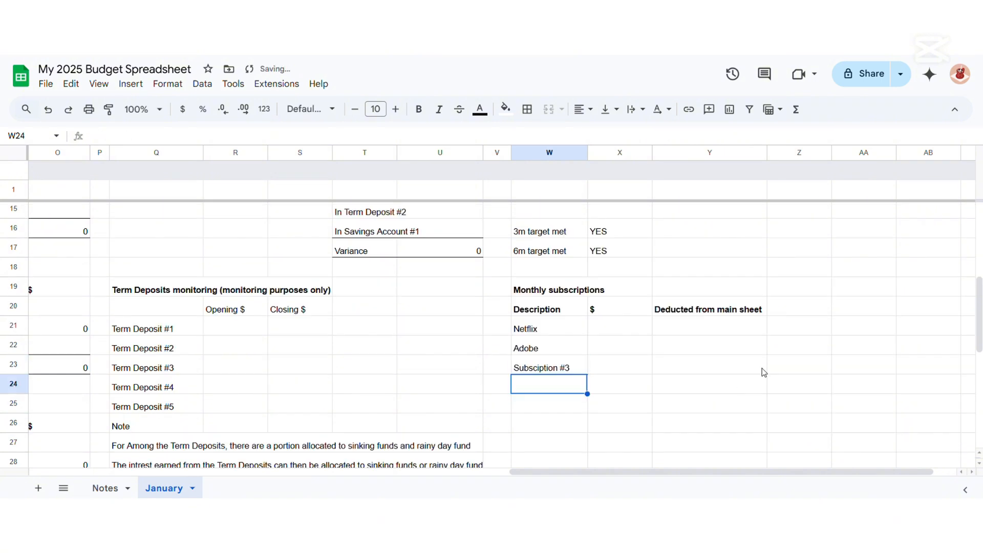
Add Subscription #4 and Subscription #5 in W24:W25, correcting the capital U in the first of them.
{"action": "type", "text": "SUbscription #4"}
{"action": "key", "text": "Return"}
{"action": "key", "text": "Up"}
{"action": "left_click", "coordinate": [107, 136]}
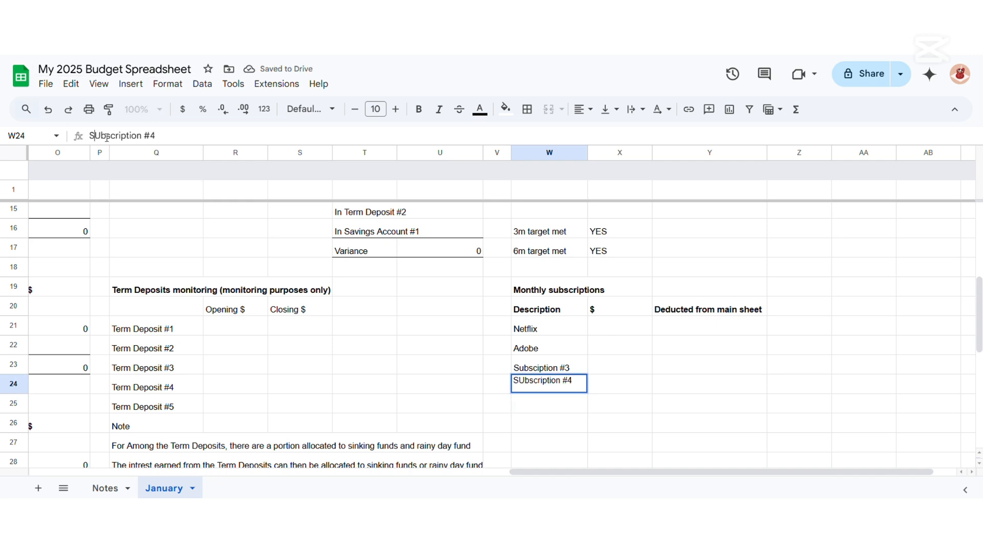
{"action": "key", "text": "Delete"}
{"action": "type", "text": "u"}
{"action": "key", "text": "Return"}
{"action": "type", "text": "Subscription #5"}
{"action": "key", "text": "Return"}
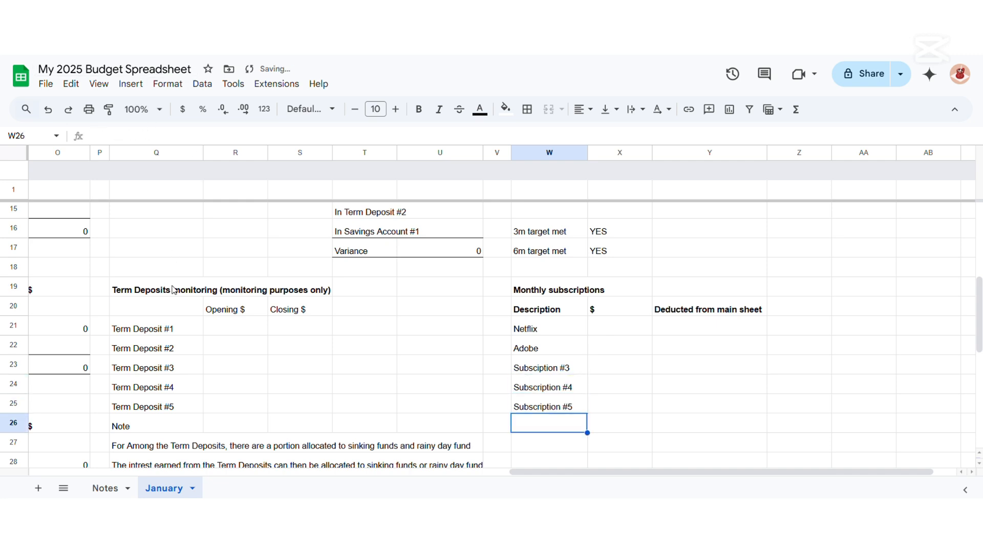
Insert checkboxes in Y21:Y25 for the Deducted from main sheet column.
{"action": "left_click_drag", "start_coordinate": [725, 326], "coordinate": [721, 409]}
{"action": "left_click", "coordinate": [131, 83]}
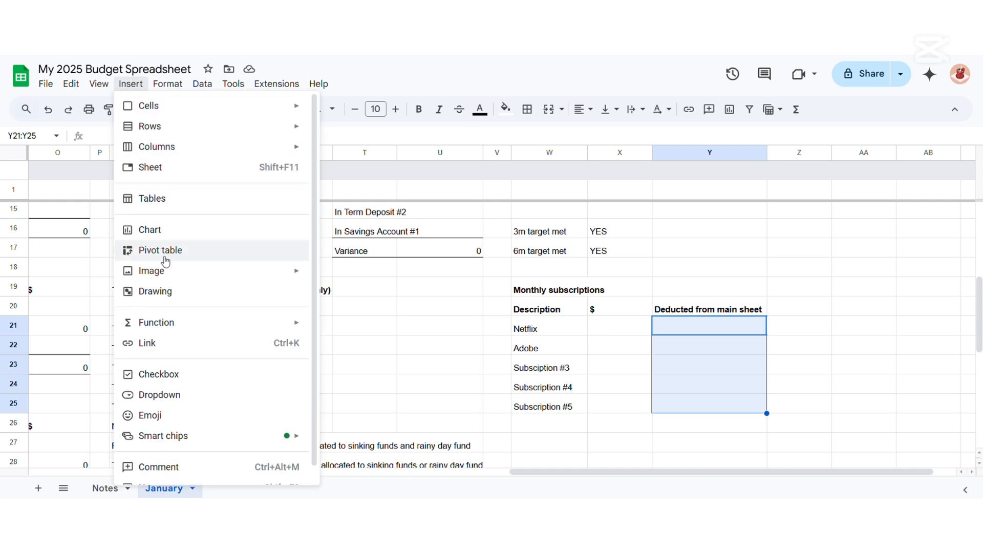
{"action": "left_click", "coordinate": [250, 372]}
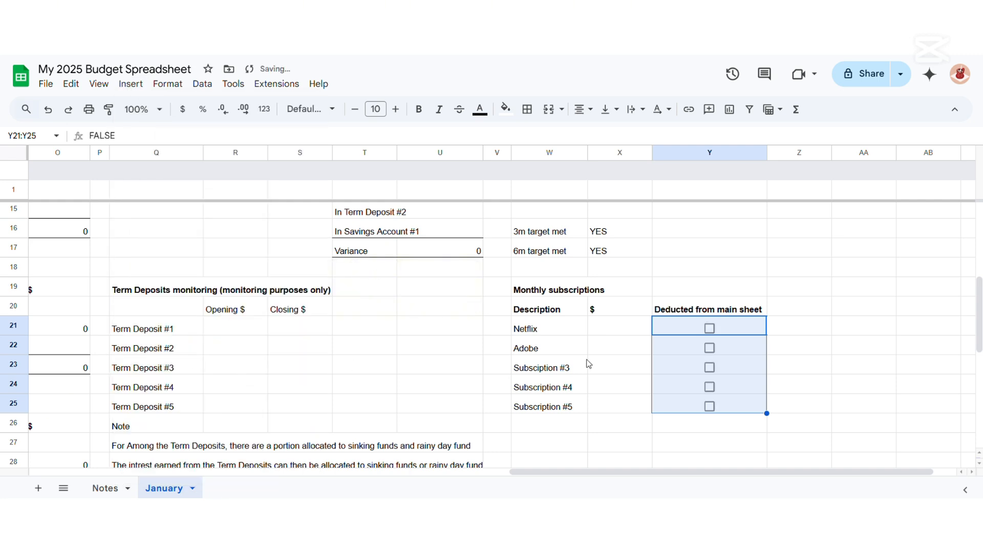
{"action": "left_click", "coordinate": [835, 353]}
{"action": "scroll", "coordinate": [861, 473], "scroll_direction": "right", "scroll_amount": 2}
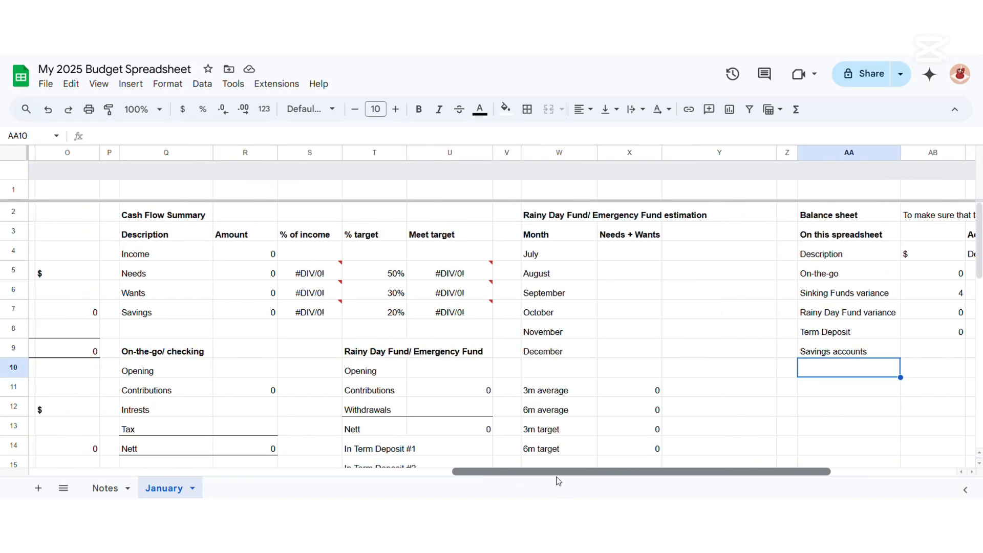
Move the Term Deposits monitoring section with its notes from Q19:U29 to W27, below the monthly subscriptions.
{"action": "scroll", "coordinate": [476, 379], "scroll_direction": "down", "scroll_amount": 7}
{"action": "scroll", "coordinate": [307, 358], "scroll_direction": "up", "scroll_amount": 2}
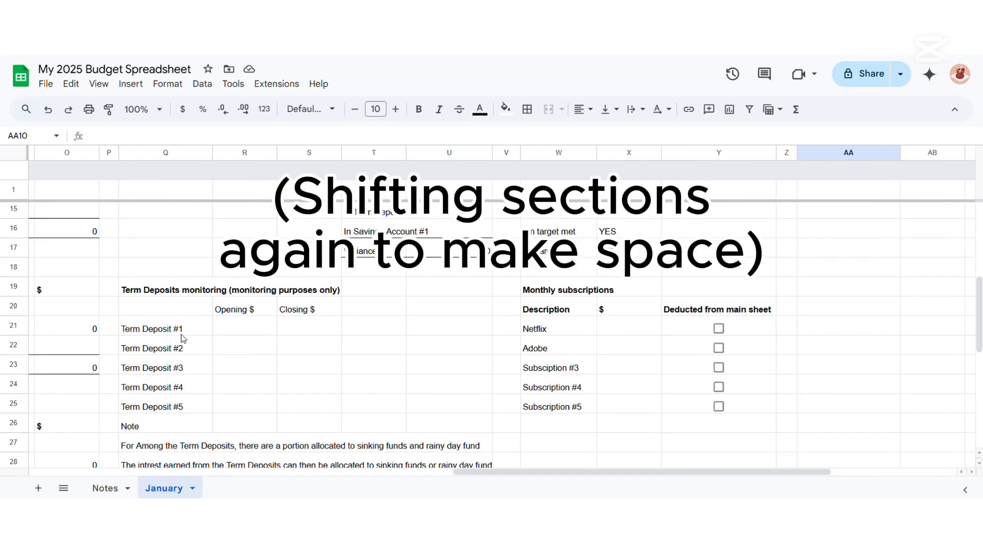
{"action": "left_click_drag", "start_coordinate": [154, 290], "coordinate": [439, 297]}
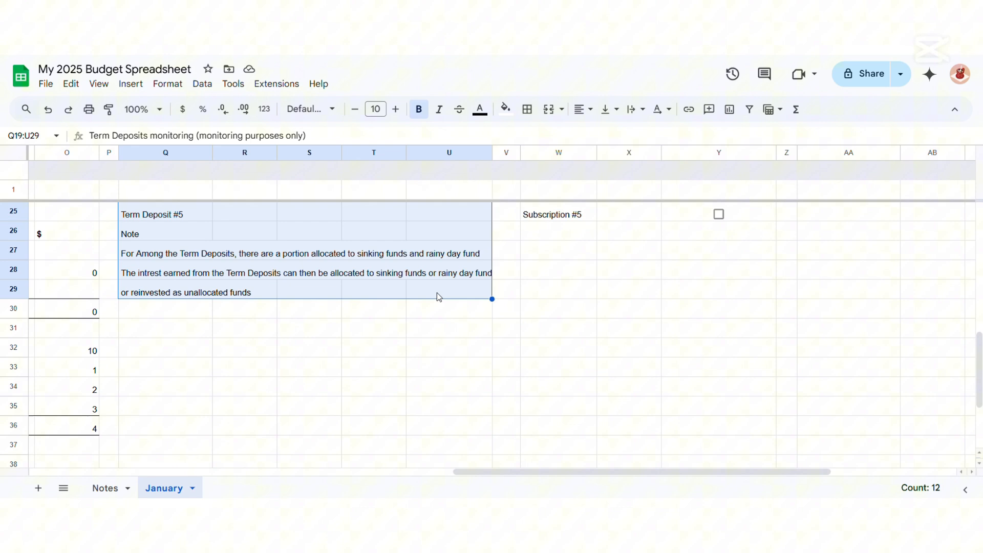
{"action": "left_click", "coordinate": [572, 257]}
{"action": "key", "text": "ctrl+v"}
{"action": "left_click", "coordinate": [317, 289]}
{"action": "scroll", "coordinate": [255, 305], "scroll_direction": "up", "scroll_amount": 5}
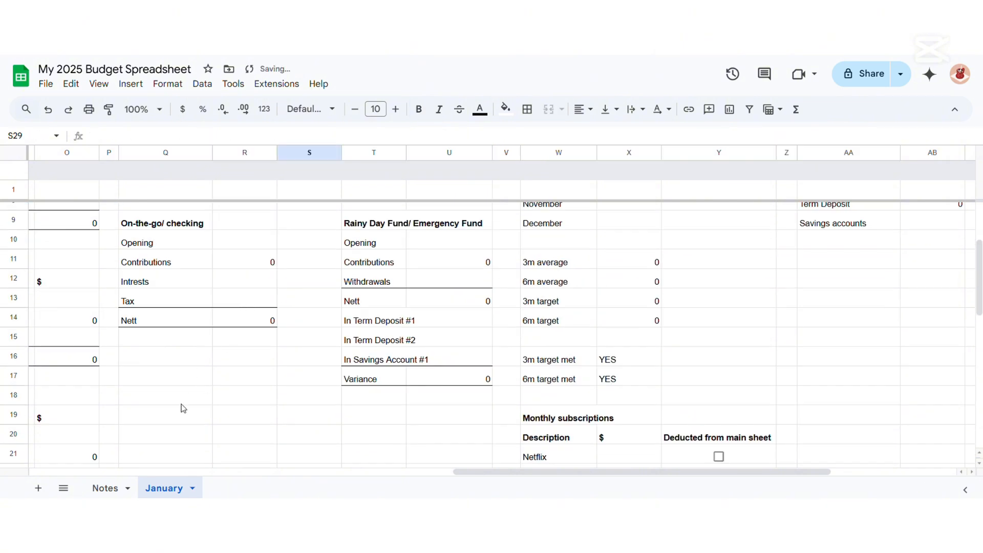
Enter the bold section heading Savings account in Q19 and the label Savings account #1 in Q20.
{"action": "left_click", "coordinate": [173, 421]}
{"action": "key", "text": "ctrl+b"}
{"action": "type", "text": "Sa"}
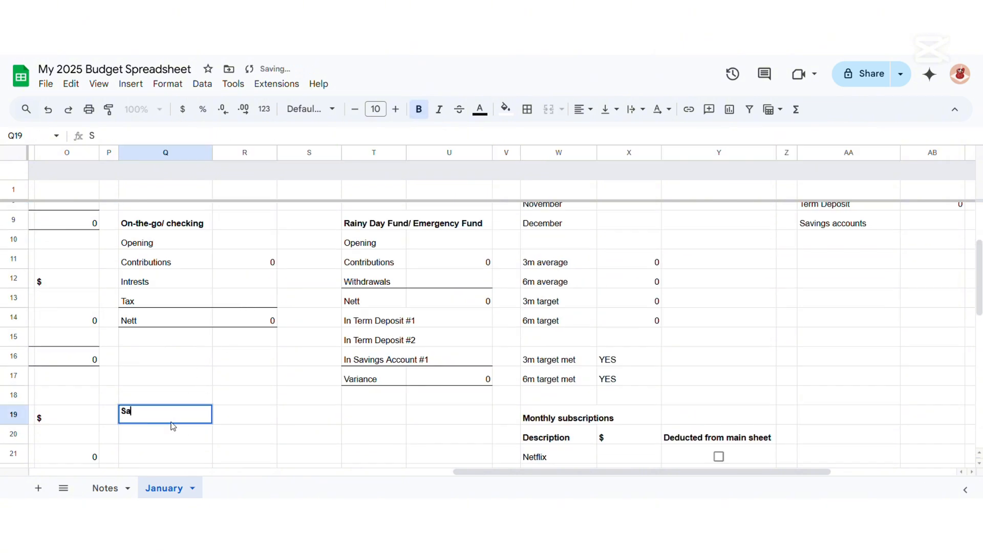
{"action": "type", "text": "vings account"}
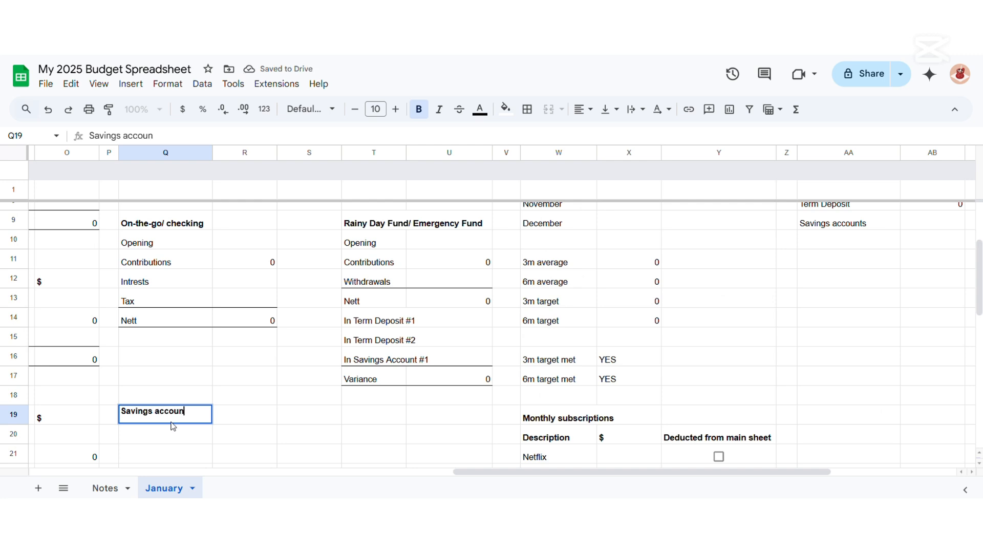
{"action": "key", "text": "Return"}
{"action": "type", "text": "Savings account"}
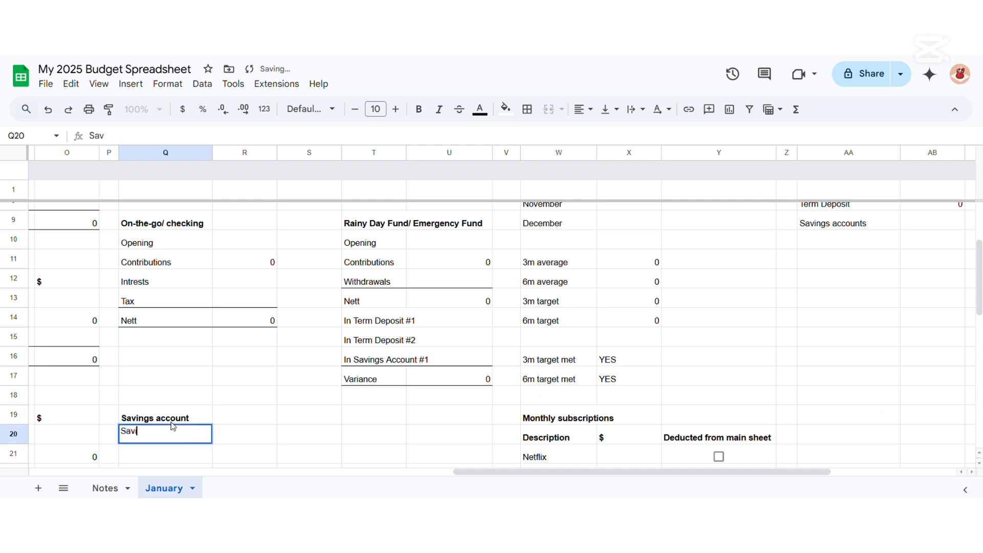
{"action": "key", "text": "Tab"}
{"action": "left_click", "coordinate": [172, 431]}
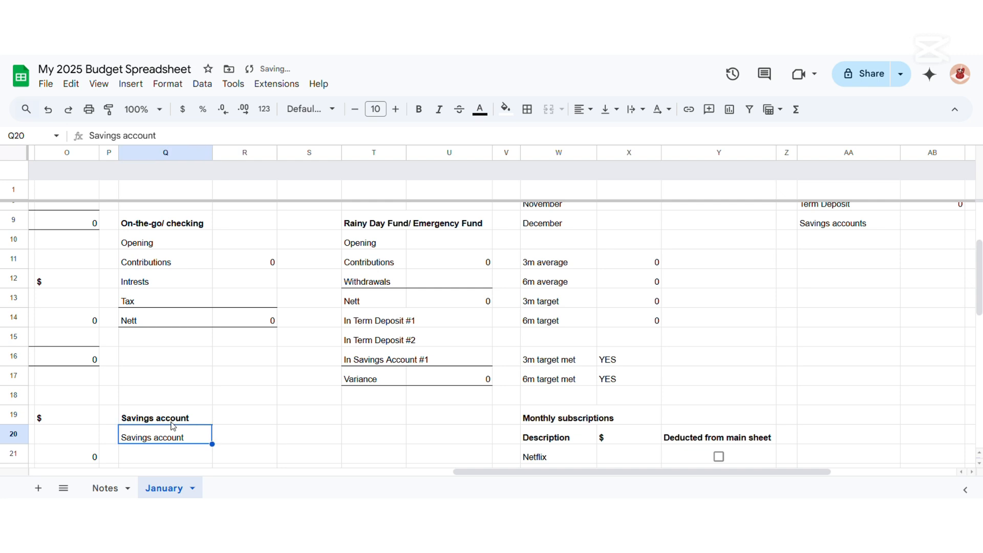
{"action": "scroll", "coordinate": [227, 337], "scroll_direction": "down", "scroll_amount": 2}
{"action": "left_click", "coordinate": [180, 134]}
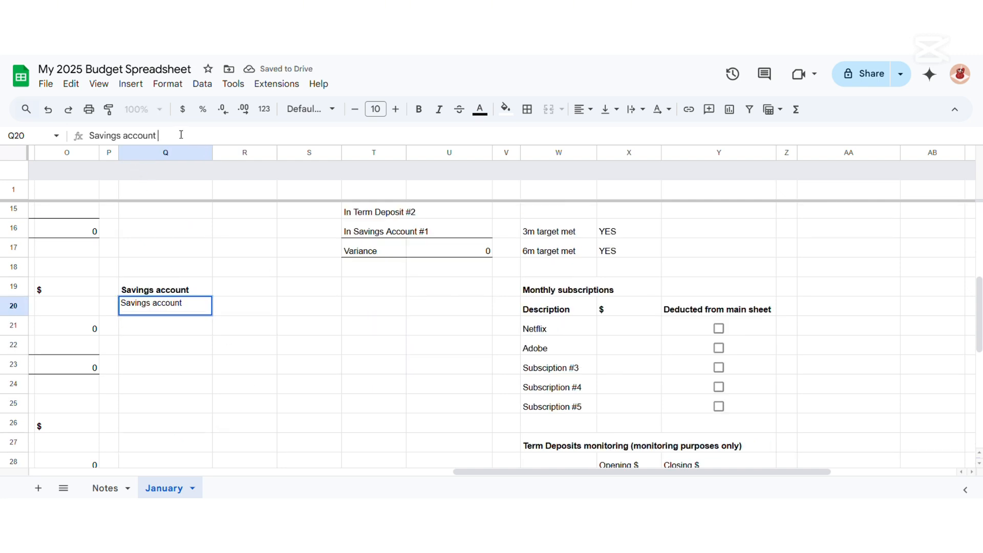
{"action": "key", "text": "Return"}
Enter the row labels Opening, Contributions, Withdrawal and Nett for Savings account #1 in Q21:Q24.
{"action": "type", "text": "Open"}
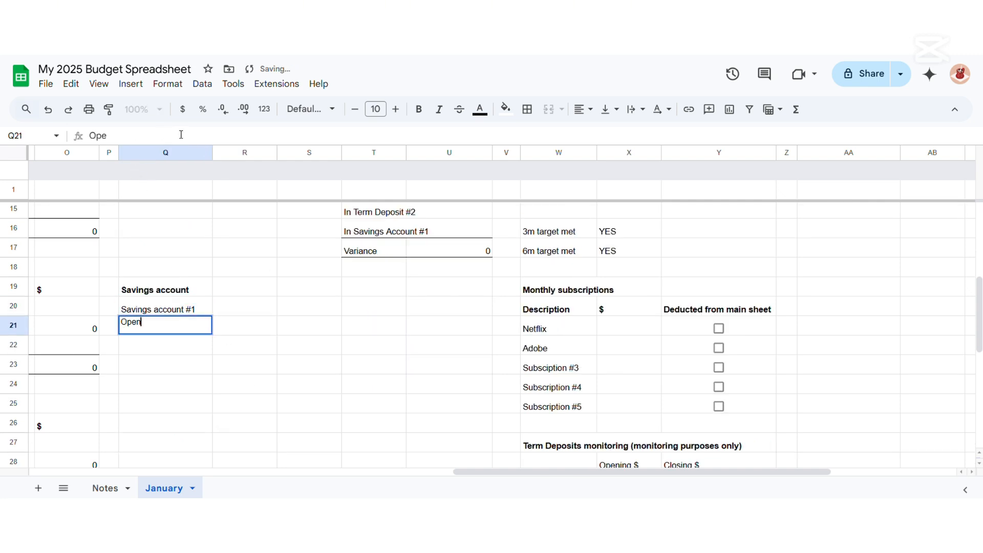
{"action": "type", "text": "ing"}
{"action": "key", "text": "Return"}
{"action": "type", "text": "O"}
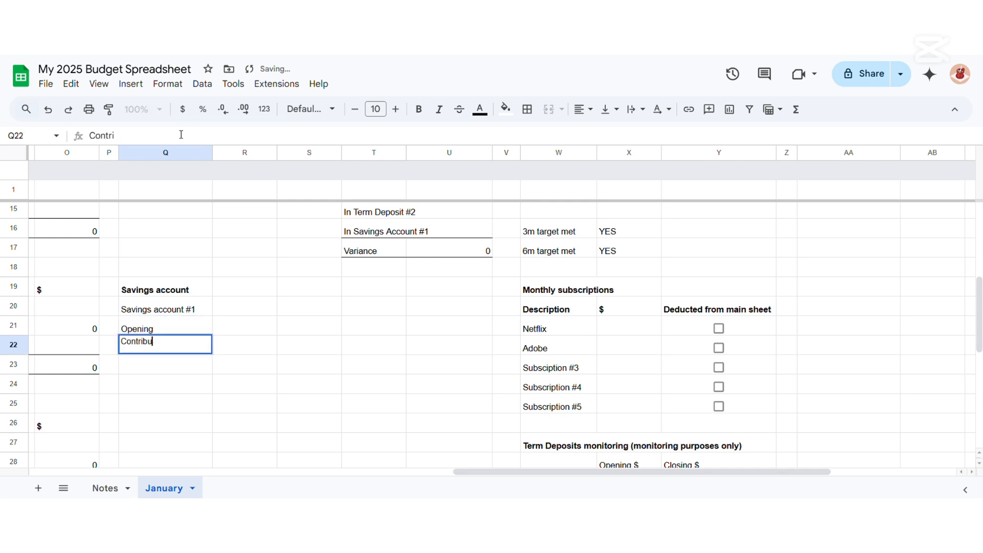
{"action": "type", "text": "ontributions"}
{"action": "key", "text": "Return"}
{"action": "type", "text": "Withdraw"}
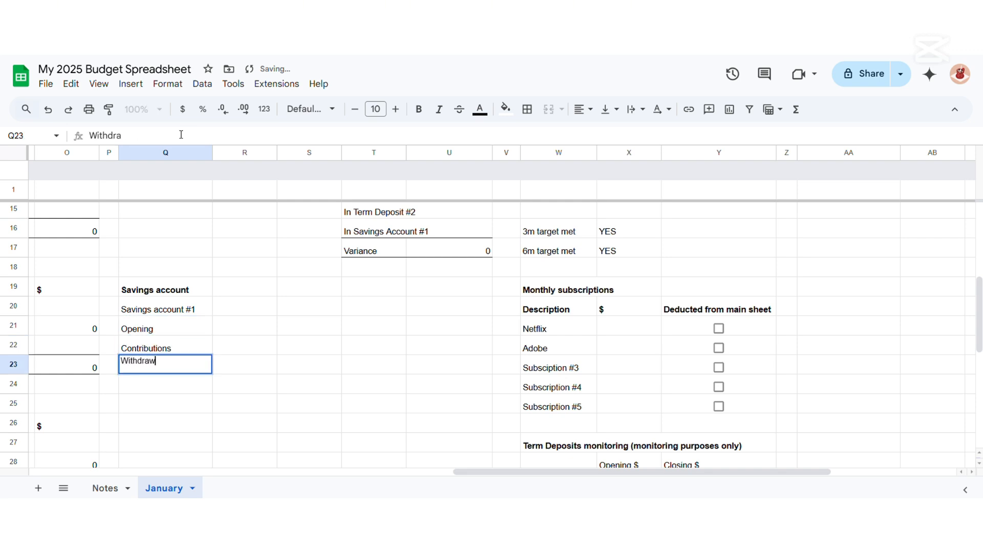
{"action": "type", "text": "al"}
{"action": "key", "text": "Return"}
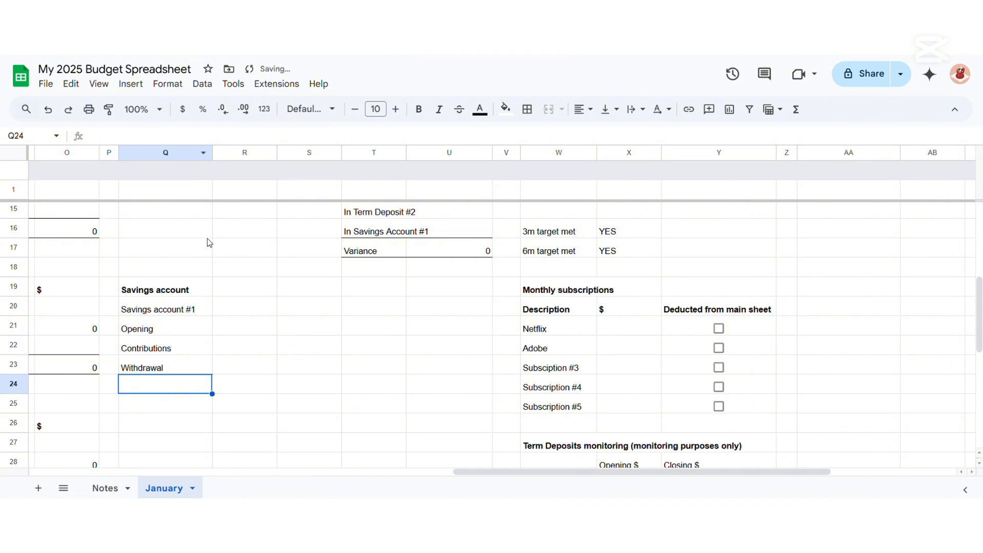
{"action": "type", "text": "Nett"}
{"action": "key", "text": "Return"}
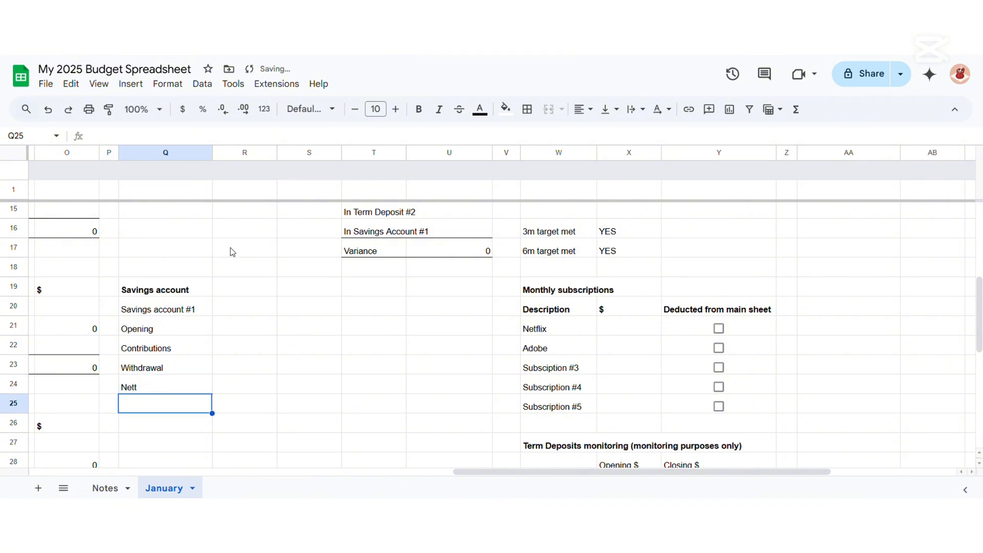
Add top and bottom borders to the Savings account #1 Nett row, Q24:R24.
{"action": "left_click_drag", "start_coordinate": [156, 380], "coordinate": [249, 389]}
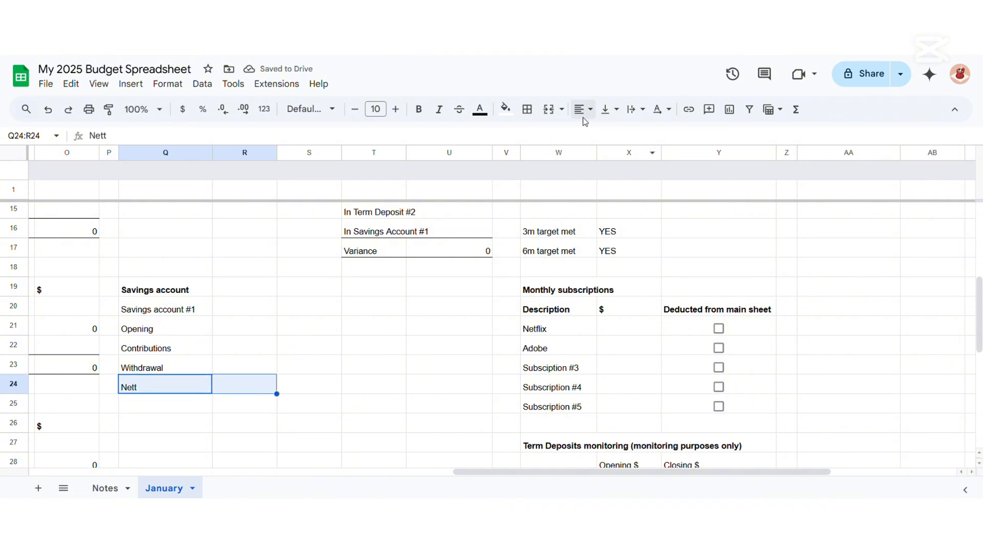
{"action": "left_click", "coordinate": [528, 109]}
{"action": "left_click", "coordinate": [555, 159]}
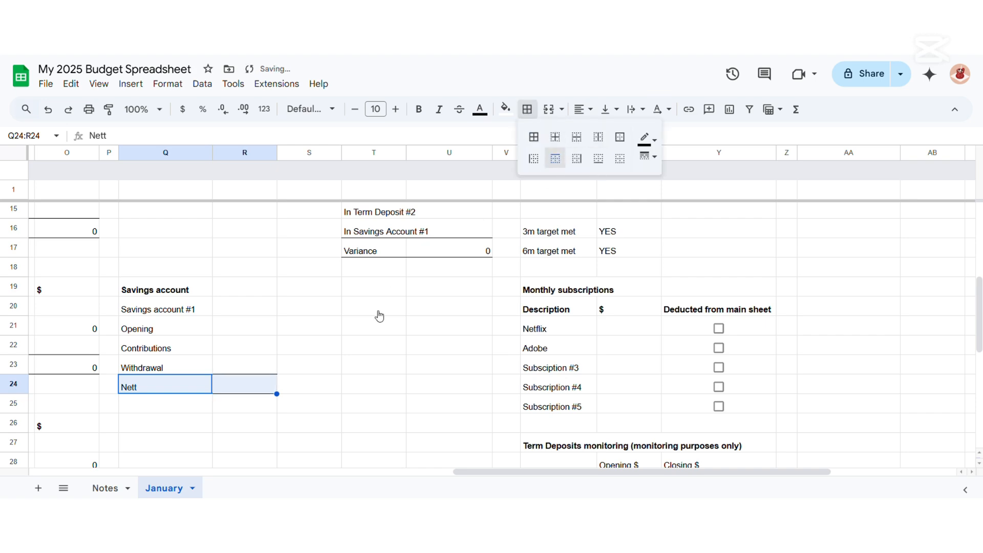
{"action": "left_click", "coordinate": [384, 322]}
Enter the label Savings account #2 in Q26, below the first savings account block.
{"action": "left_click_drag", "start_coordinate": [591, 472], "coordinate": [501, 473]}
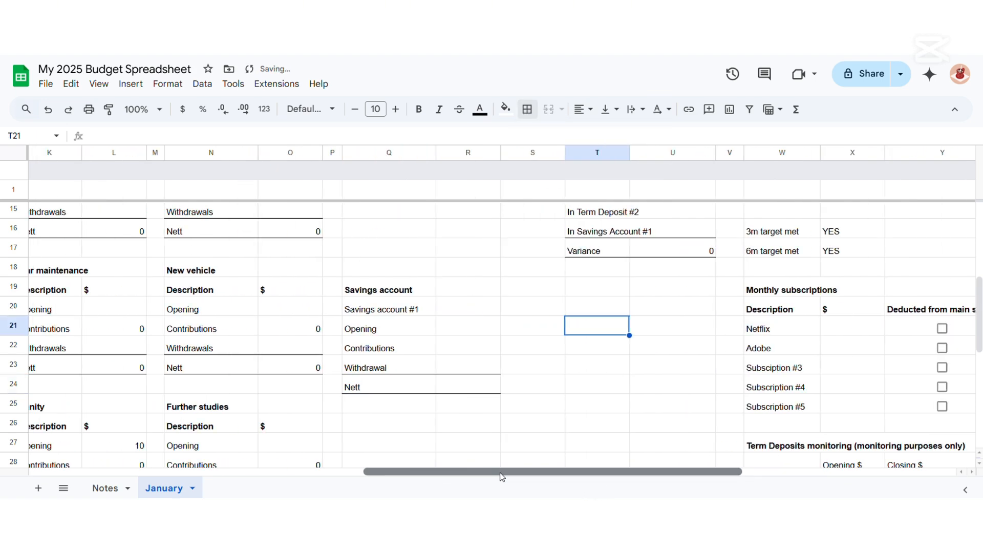
{"action": "scroll", "coordinate": [412, 400], "scroll_direction": "down", "scroll_amount": 3}
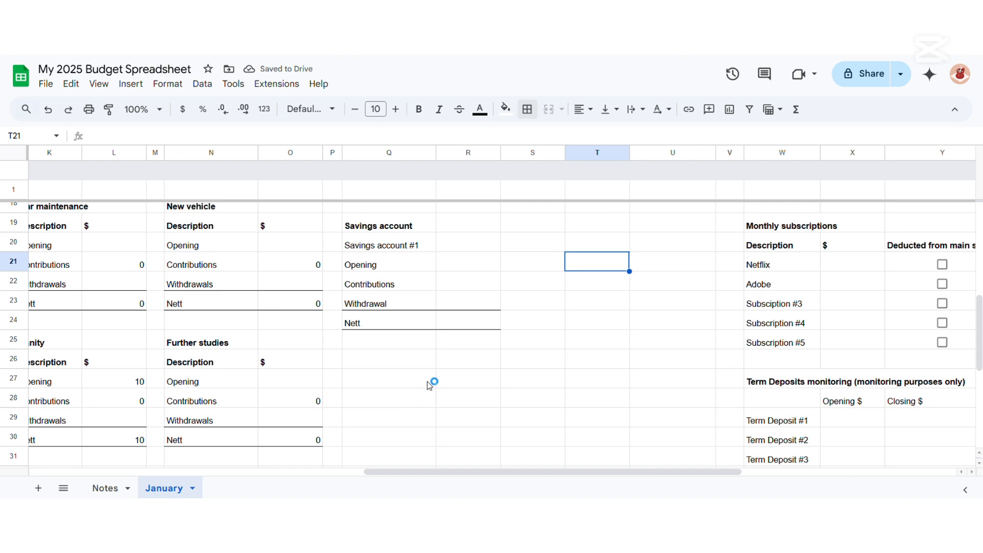
{"action": "scroll", "coordinate": [553, 279], "scroll_direction": "up", "scroll_amount": 2}
{"action": "scroll", "coordinate": [546, 382], "scroll_direction": "down", "scroll_amount": 2}
{"action": "left_click", "coordinate": [379, 364]}
{"action": "type", "text": "Savings account #2"}
{"action": "key", "text": "Return"}
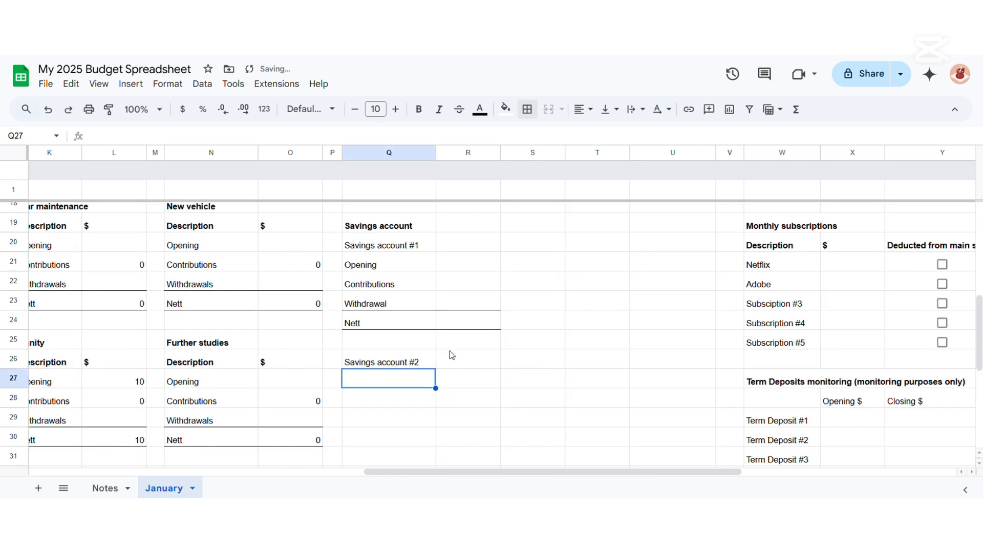
Enter the row labels Opening, Contributions, Withdrawal and Nett for Savings account #2 in Q27:Q30.
{"action": "type", "text": "Opening"}
{"action": "key", "text": "Return"}
{"action": "type", "text": "Contributi"}
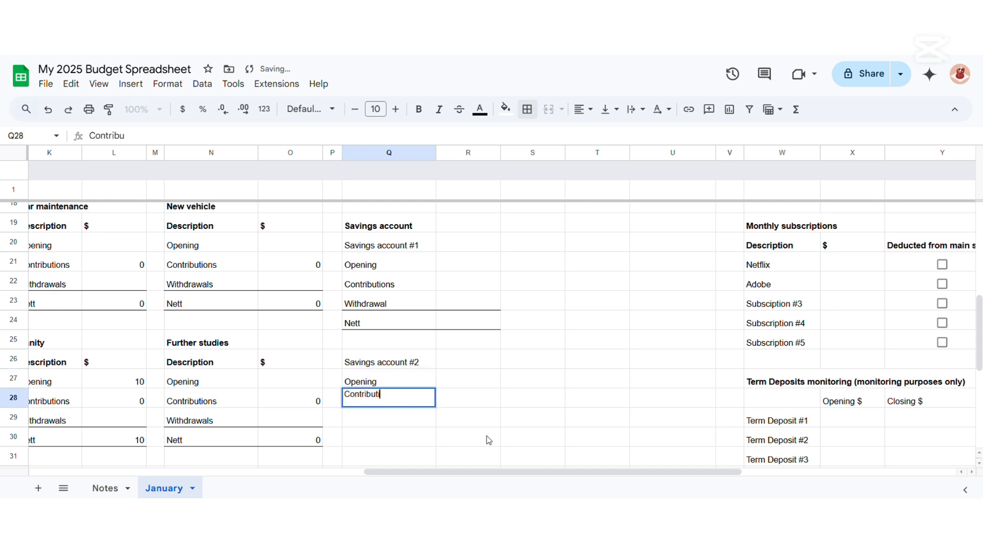
{"action": "type", "text": "ons"}
{"action": "key", "text": "Return"}
{"action": "type", "text": "Withdrawal"}
{"action": "key", "text": "Return"}
{"action": "type", "text": "Nett"}
{"action": "key", "text": "Return"}
Make the Savings account #2 label in Q26 bold.
{"action": "key", "text": "Up"}
{"action": "key", "text": "Up"}
{"action": "key", "text": "Up"}
{"action": "key", "text": "Up"}
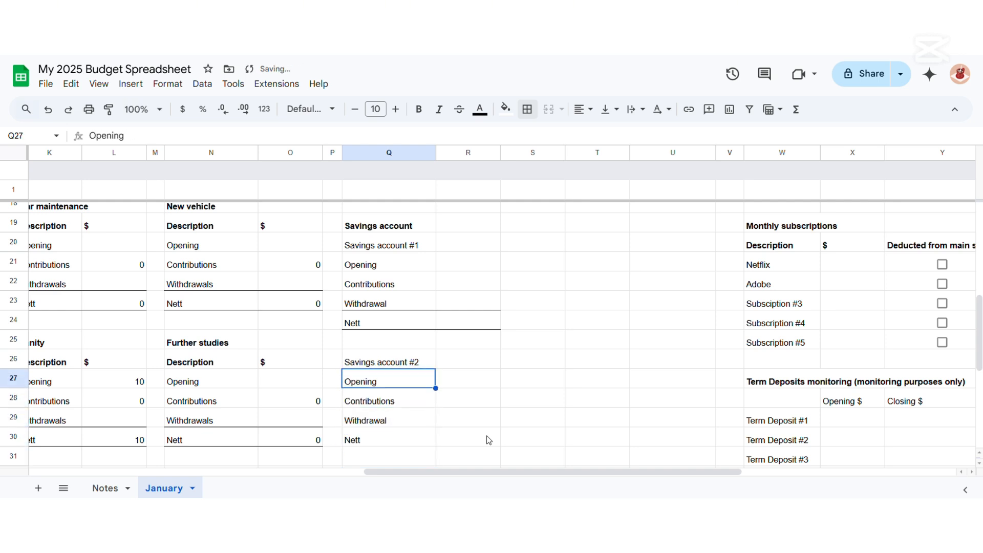
{"action": "key", "text": "Up"}
{"action": "key", "text": "ctrl+b"}
Add borders to the Savings account #2 Nett row, Q30:R30.
{"action": "left_click_drag", "start_coordinate": [394, 439], "coordinate": [484, 439]}
{"action": "left_click", "coordinate": [527, 109]}
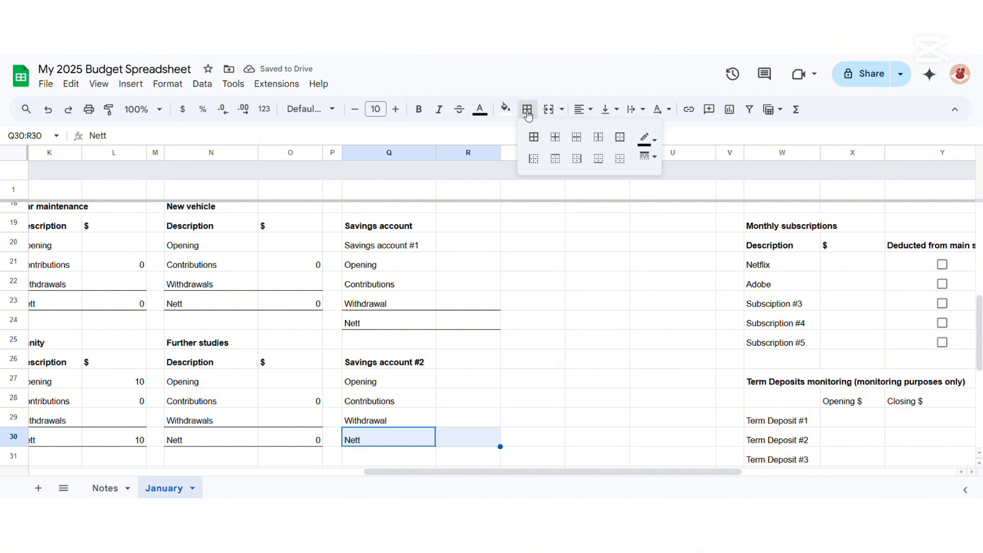
{"action": "left_click", "coordinate": [589, 164]}
{"action": "left_click", "coordinate": [533, 358]}
Add the options Savings account #1 and Savings account #2 to the Subcategory dropdown list, after S.F. - Further studies.
{"action": "left_click_drag", "start_coordinate": [608, 472], "coordinate": [307, 472]}
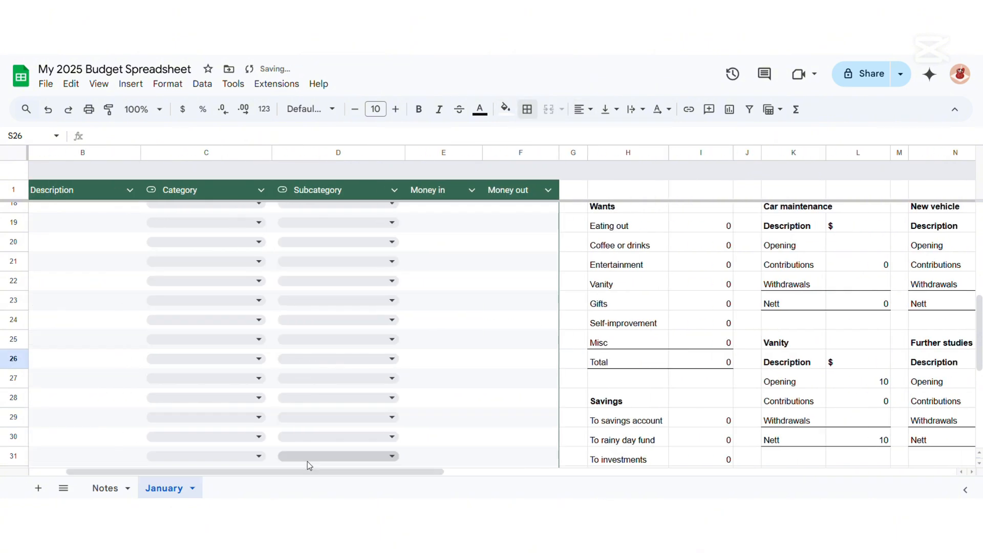
{"action": "left_click", "coordinate": [388, 242]}
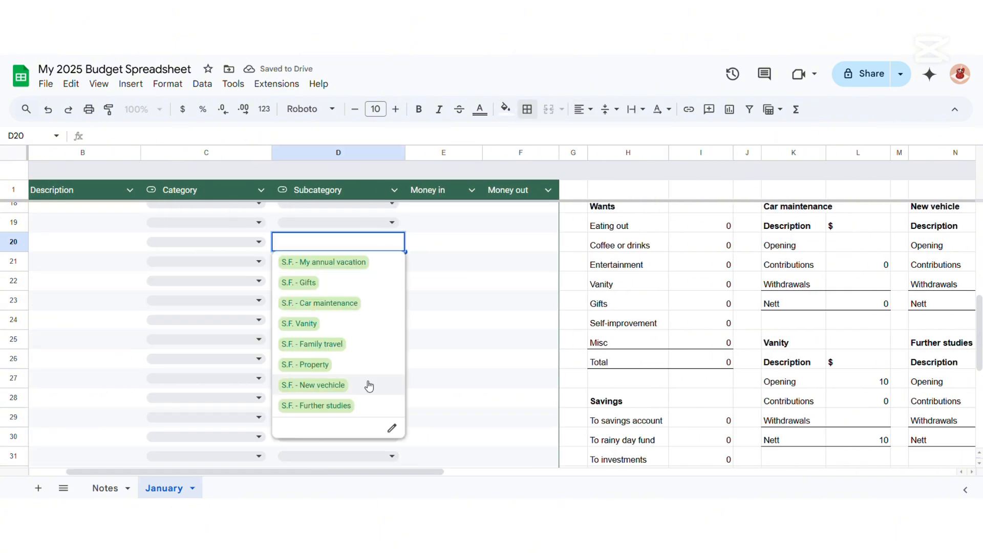
{"action": "left_click", "coordinate": [393, 429]}
{"action": "scroll", "coordinate": [866, 308], "scroll_direction": "down", "scroll_amount": 5}
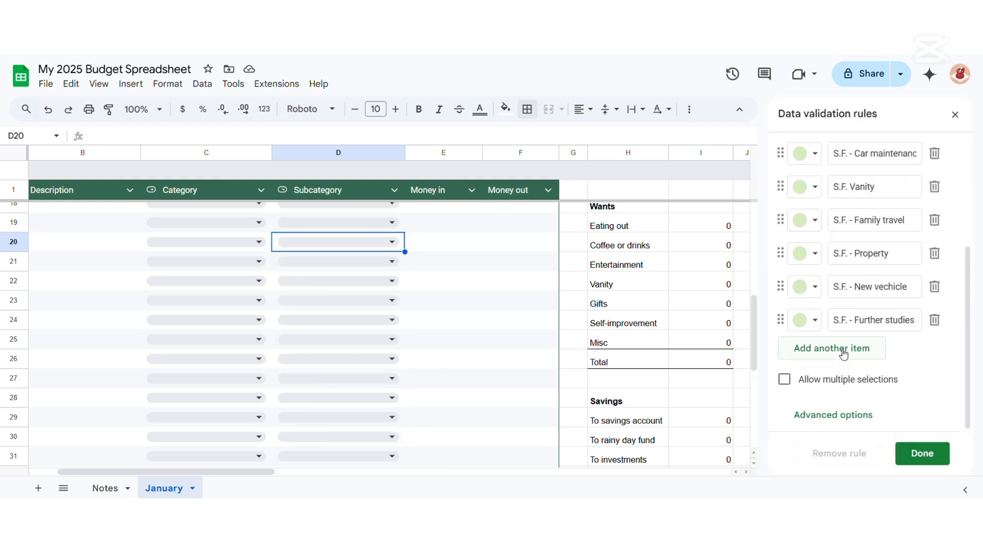
{"action": "left_click", "coordinate": [844, 348]}
{"action": "type", "text": "Savings account #1"}
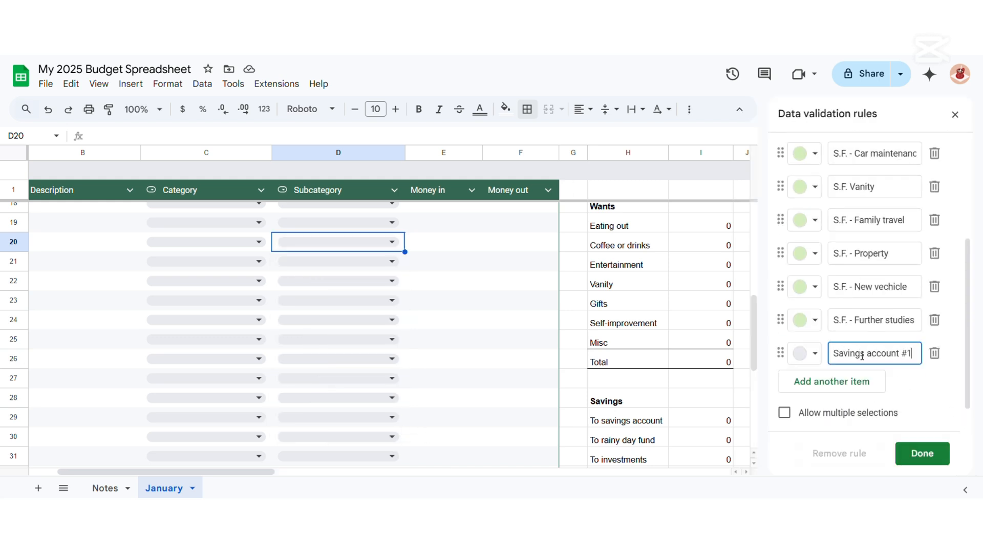
{"action": "key", "text": "Return"}
{"action": "type", "text": "Savings account #"}
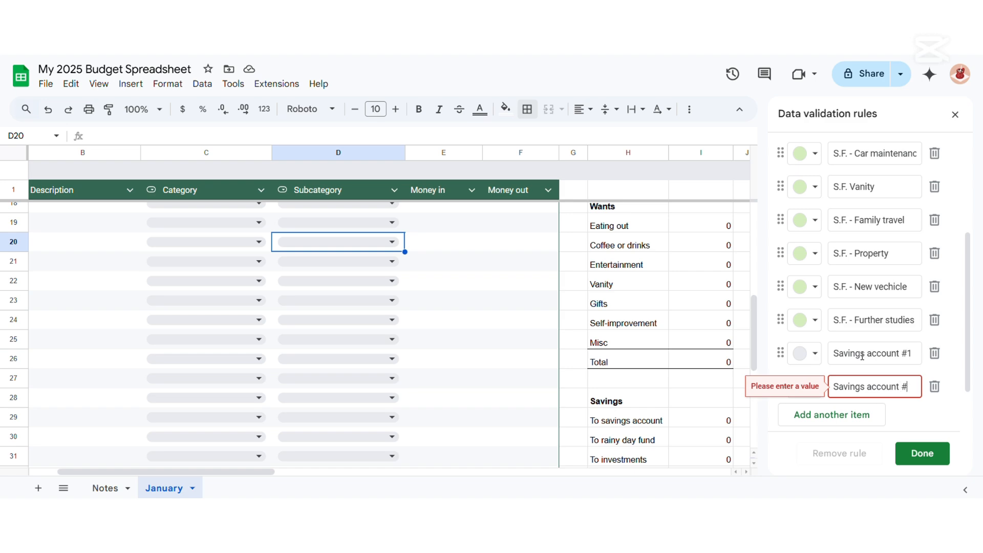
{"action": "type", "text": "2"}
{"action": "key", "text": "Return"}
Colour both savings account options light green, remove the empty extra item and save the dropdown rule.
{"action": "left_click", "coordinate": [804, 353]}
{"action": "left_click", "coordinate": [893, 226]}
{"action": "left_click", "coordinate": [804, 386]}
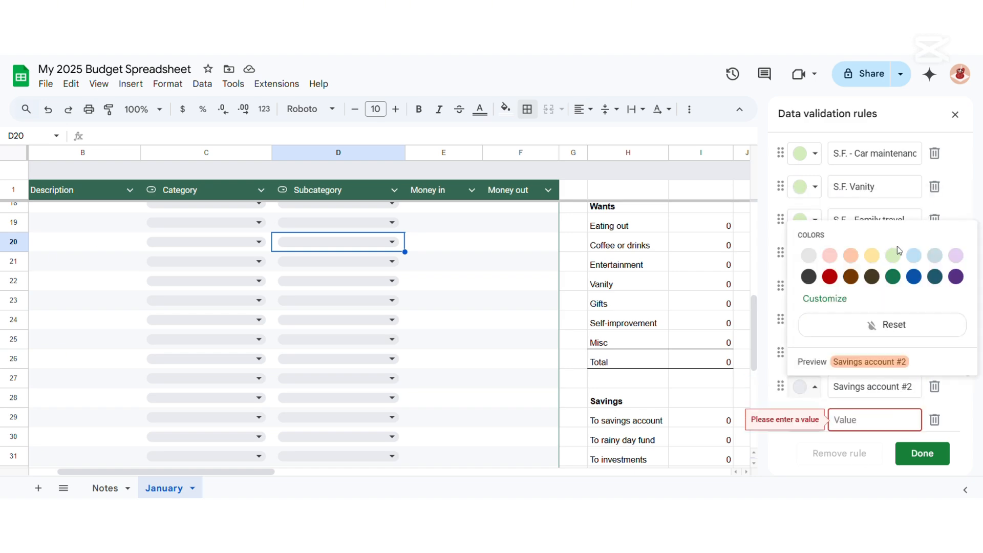
{"action": "left_click", "coordinate": [893, 258]}
{"action": "left_click", "coordinate": [935, 420]}
{"action": "left_click", "coordinate": [922, 453]}
Enter =SUMIFS(F:F, C:C, "Savings - To savings account", D:D, "To savings account #1") in R22 for Savings account #1 contributions.
{"action": "scroll", "coordinate": [684, 465], "scroll_direction": "down", "scroll_amount": 6}
{"action": "scroll", "coordinate": [684, 465], "scroll_direction": "right", "scroll_amount": 5}
{"action": "left_click", "coordinate": [494, 300]}
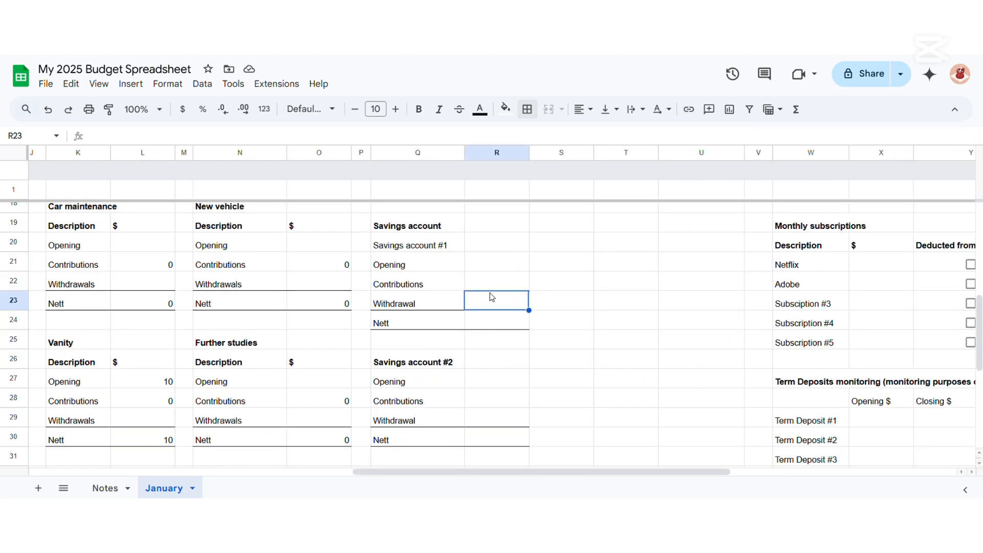
{"action": "left_click", "coordinate": [507, 279]}
{"action": "type", "text": "=sumifs"}
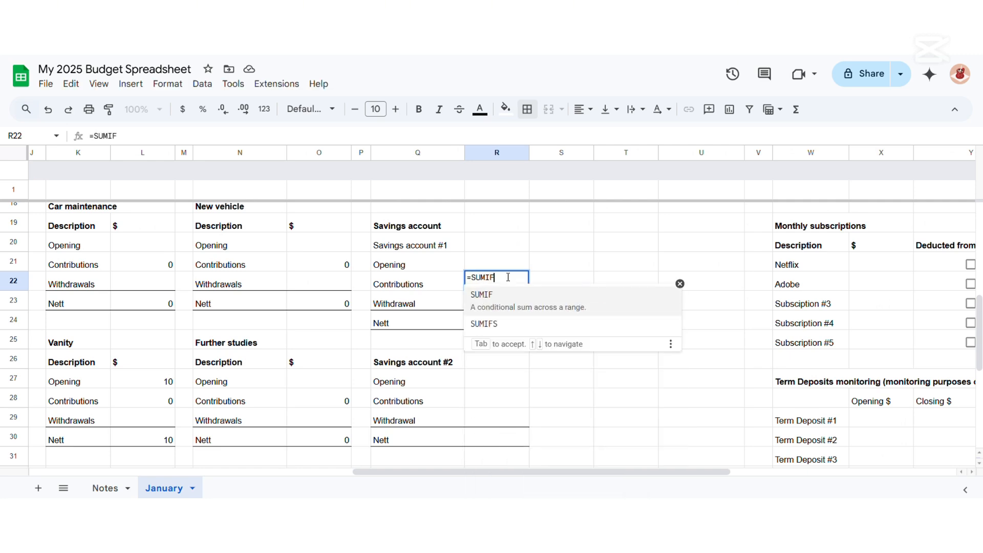
{"action": "key", "text": "Tab"}
{"action": "scroll", "coordinate": [695, 472], "scroll_direction": "left", "scroll_amount": 6}
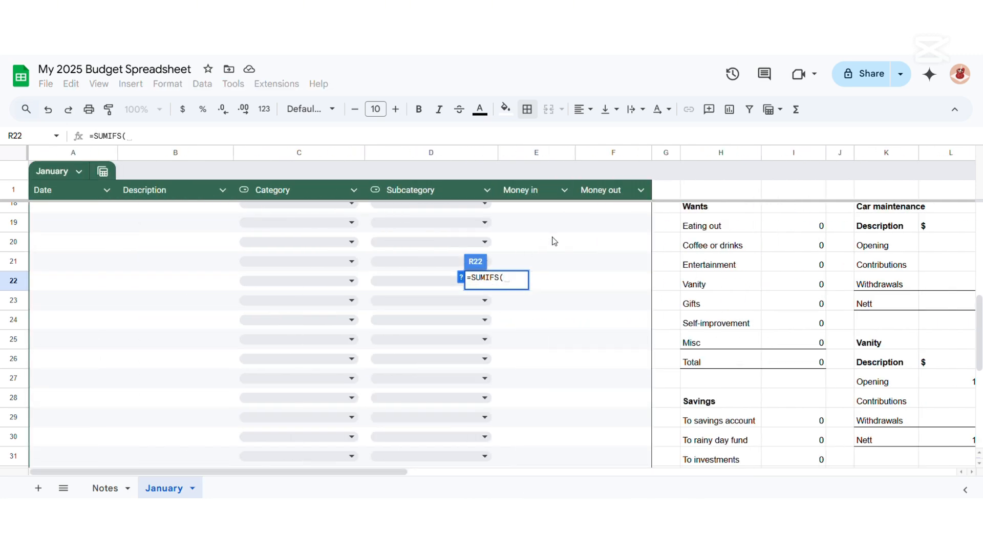
{"action": "type", "text": "F:F"}
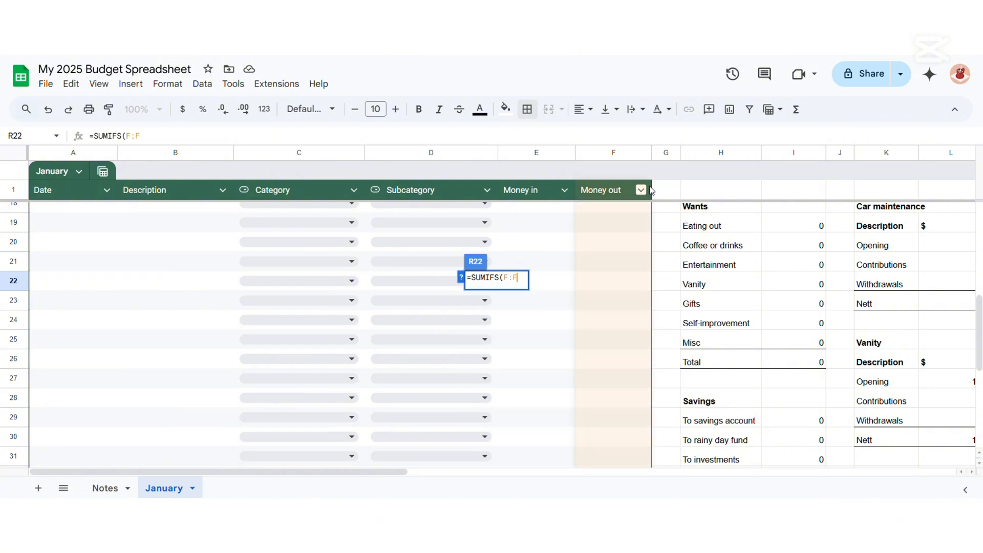
{"action": "type", "text": ", \"C:"}
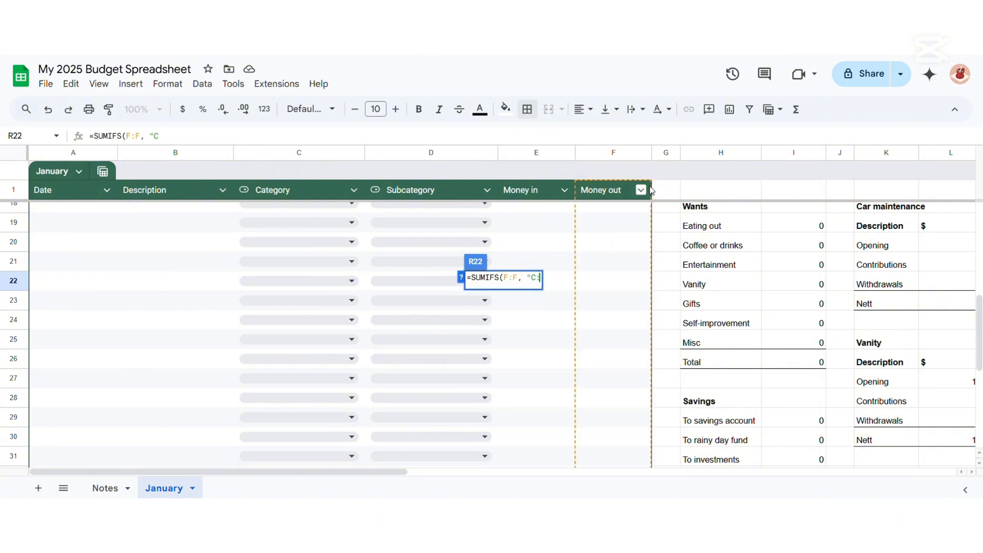
{"action": "key", "text": "BackSpace"}
{"action": "key", "text": "BackSpace"}
{"action": "type", "text": "C:C, "}
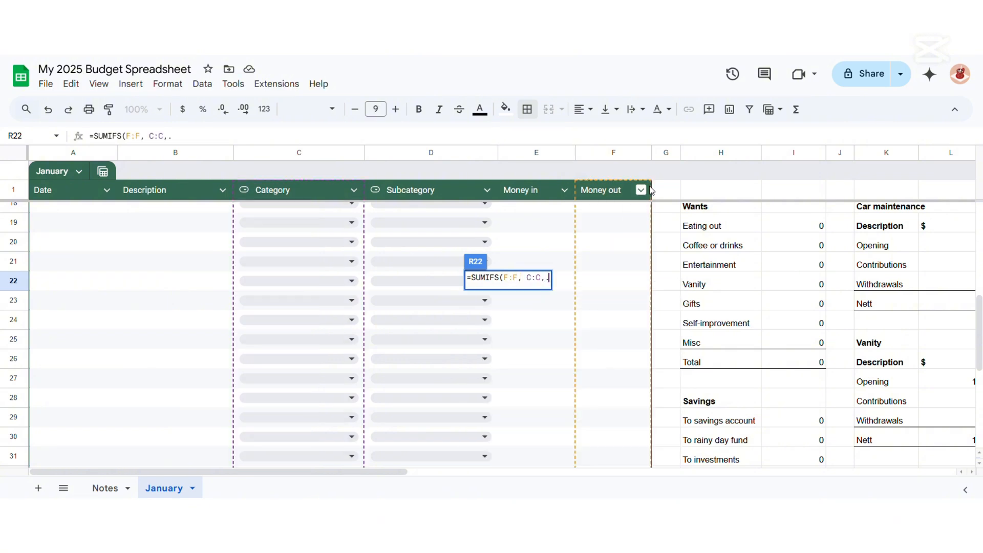
{"action": "type", "text": "\"Savings - To savings accou"}
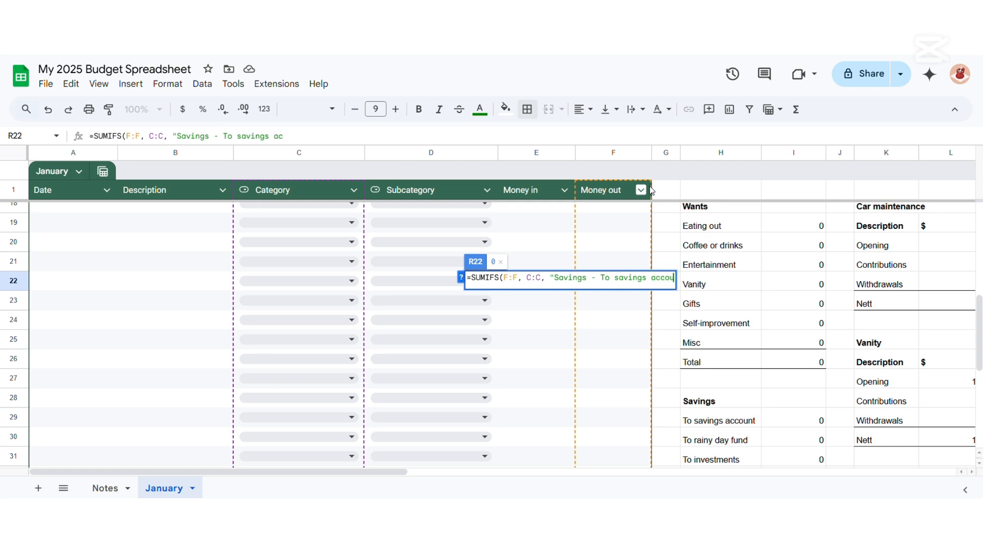
{"action": "type", "text": "nt\", "}
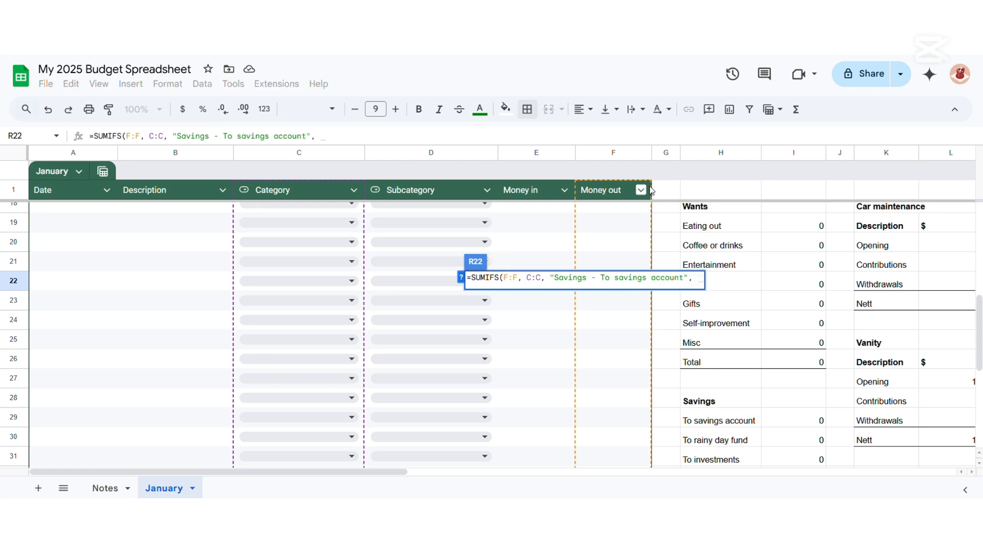
{"action": "type", "text": "D:D, \"To savings account #1\""}
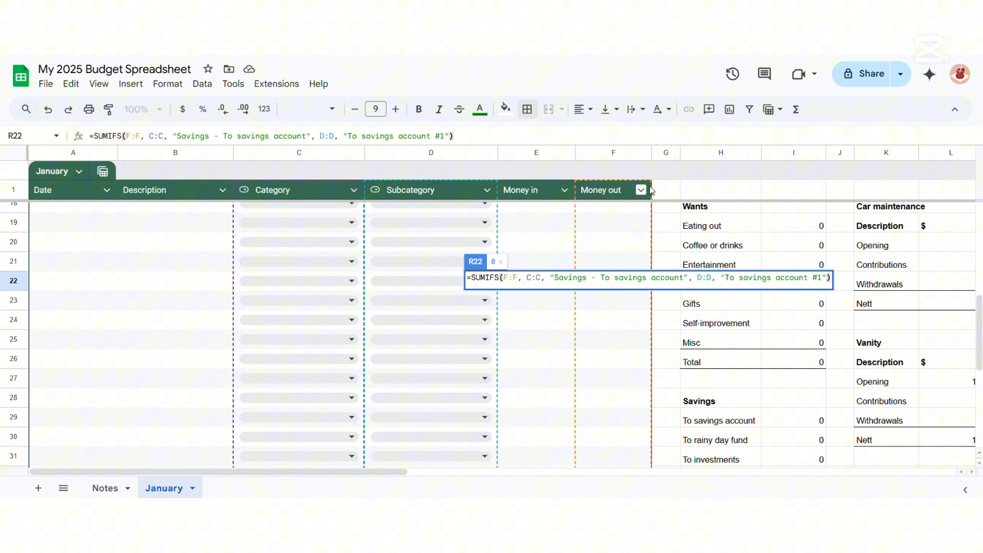
{"action": "key", "text": "Return"}
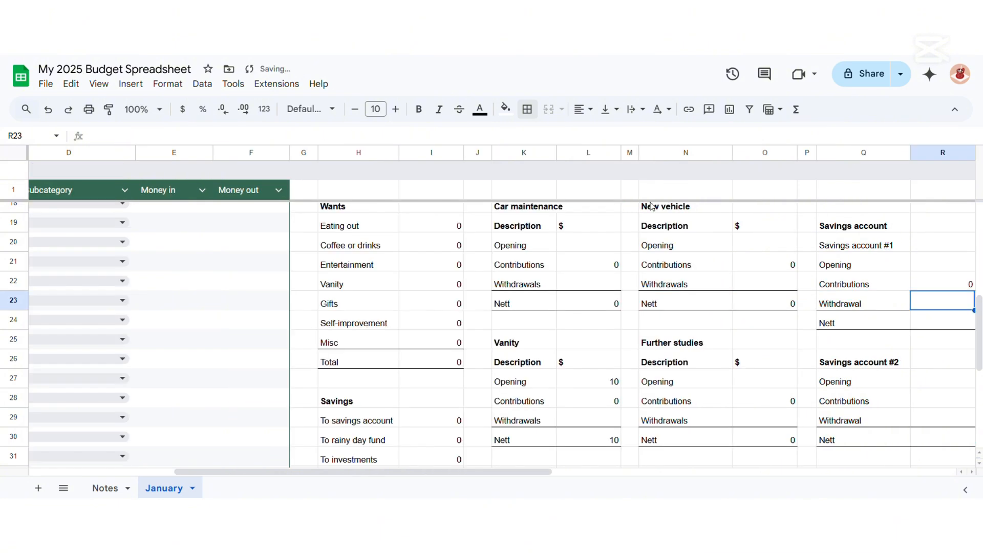
Copy the contributions formula from R22 to R28 and change its subcategory criterion to "To savings account #2".
{"action": "left_click_drag", "start_coordinate": [558, 472], "coordinate": [688, 473]}
{"action": "left_click", "coordinate": [648, 283]}
{"action": "key", "text": "ctrl+c"}
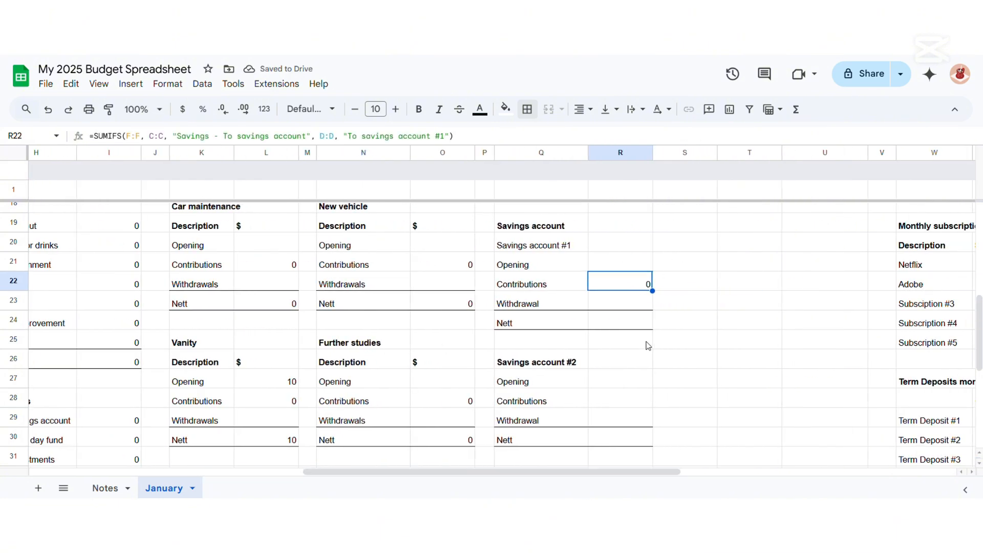
{"action": "left_click", "coordinate": [618, 406]}
{"action": "key", "text": "ctrl+v"}
{"action": "left_click", "coordinate": [502, 139]}
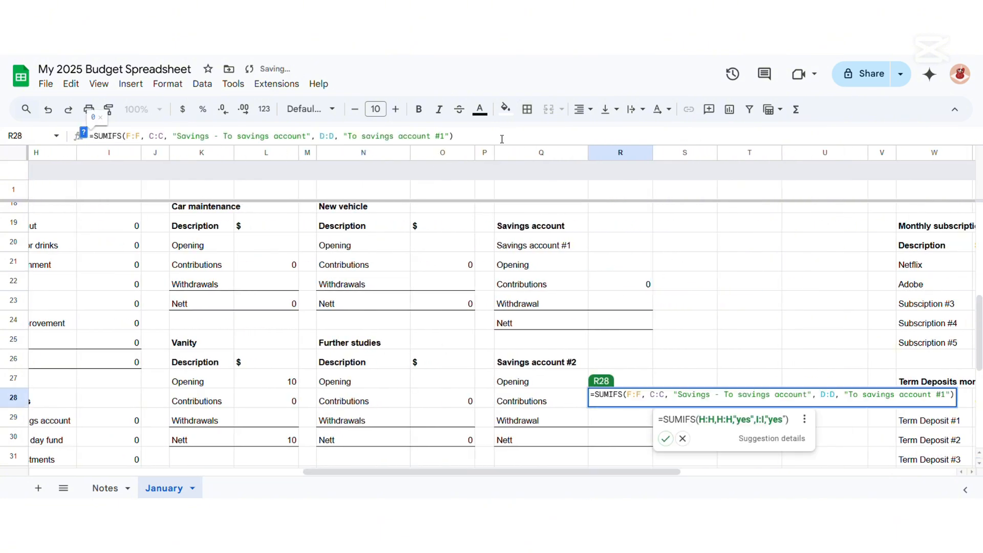
{"action": "type", "text": "2"}
{"action": "key", "text": "Return"}
Total Savings account #2 in R30 with a SUM of R27:R29.
{"action": "left_click", "coordinate": [630, 438]}
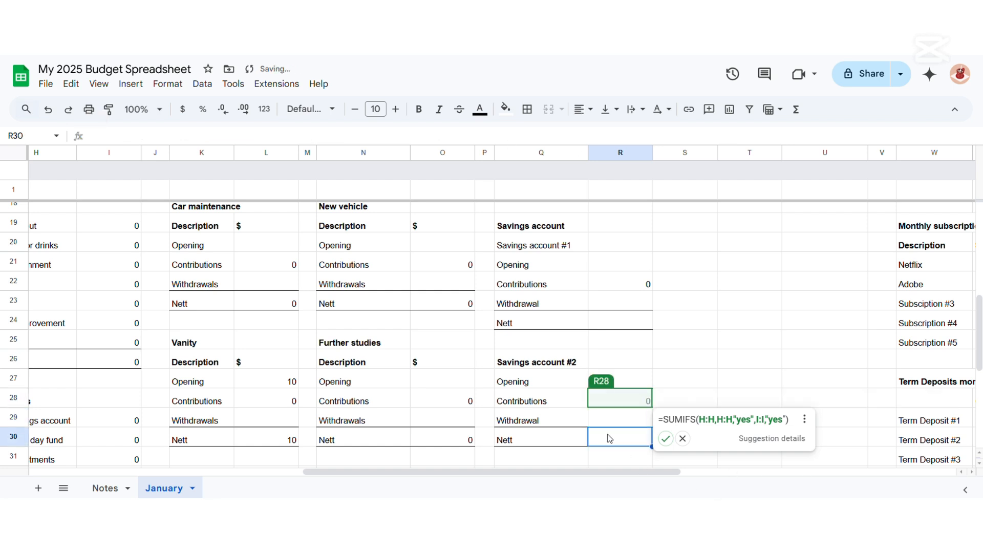
{"action": "type", "text": "=SUM("}
{"action": "left_click_drag", "start_coordinate": [620, 381], "coordinate": [640, 420]}
{"action": "key", "text": "Return"}
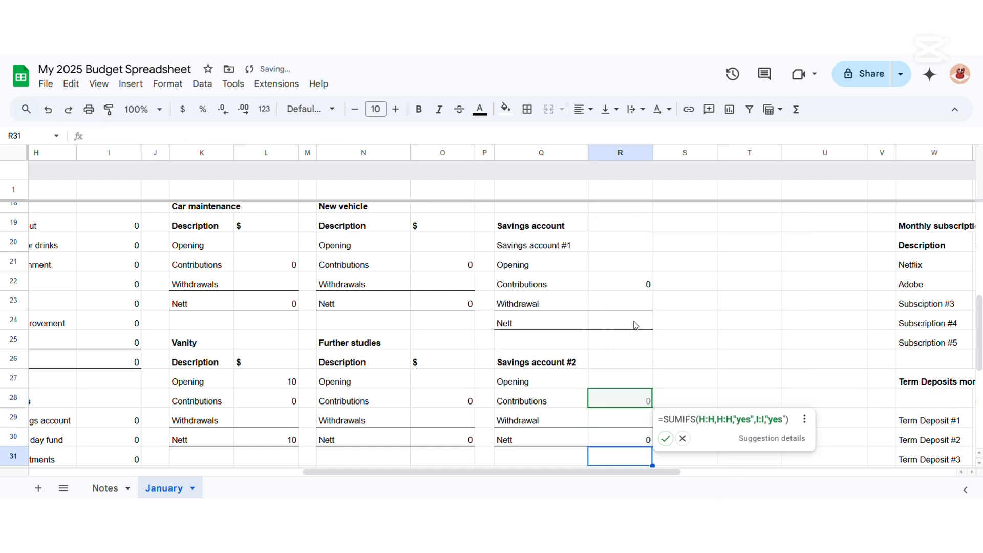
Total Savings account #1 in R24 with a SUM of R21:R23.
{"action": "left_click", "coordinate": [639, 319]}
{"action": "type", "text": "=SUM("}
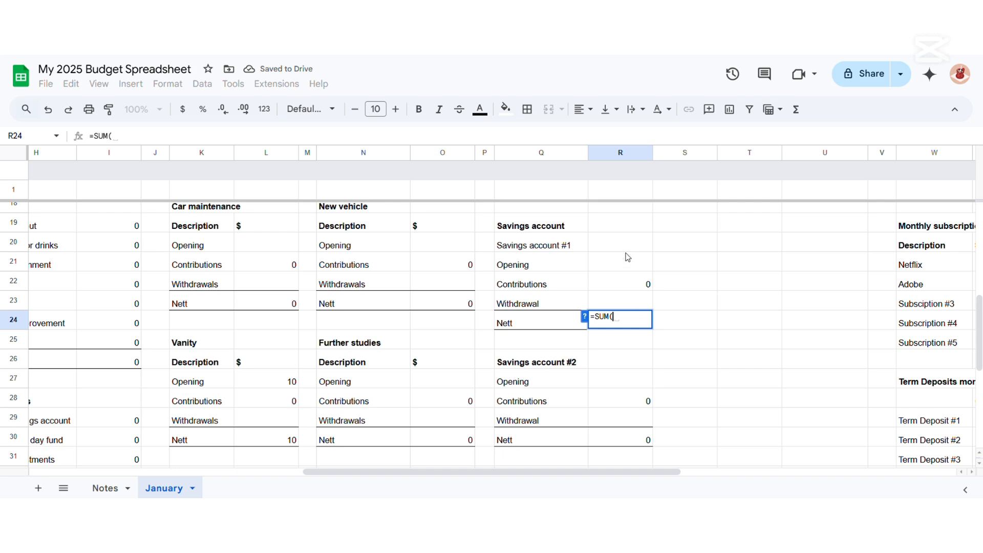
{"action": "left_click_drag", "start_coordinate": [628, 257], "coordinate": [632, 301]}
{"action": "key", "text": "Return"}
Fill row 20 with description Savings account, category Savings - To savings account, subcategory Savings account #1 and Money out 100.
{"action": "left_click", "coordinate": [632, 284]}
{"action": "left_click_drag", "start_coordinate": [536, 471], "coordinate": [261, 487]}
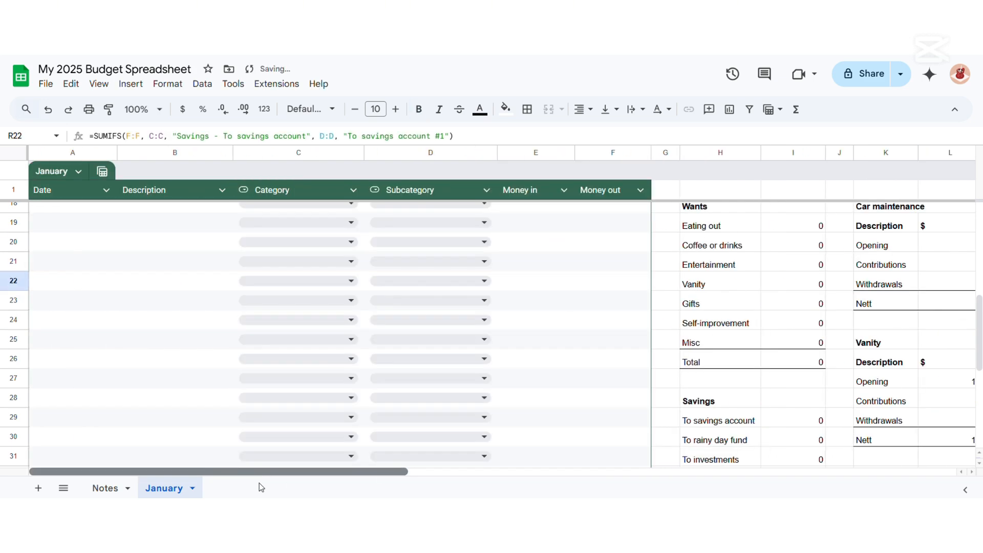
{"action": "left_click", "coordinate": [164, 241]}
{"action": "type", "text": "Savings account"}
{"action": "key", "text": "Return"}
{"action": "left_click", "coordinate": [271, 242]}
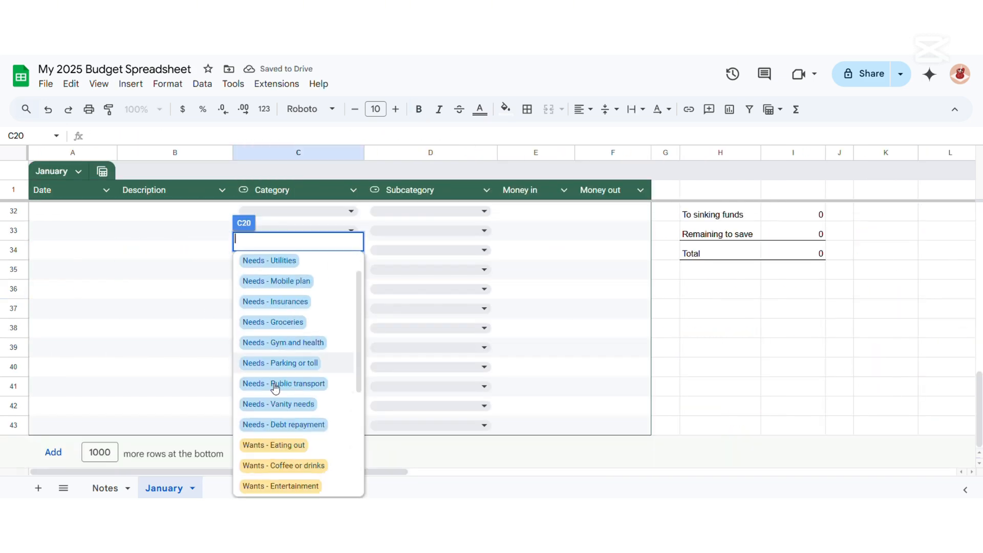
{"action": "scroll", "coordinate": [275, 387], "scroll_direction": "down", "scroll_amount": 5}
{"action": "left_click", "coordinate": [287, 388]}
{"action": "left_click", "coordinate": [484, 362]}
{"action": "left_click", "coordinate": [416, 219]}
{"action": "left_click", "coordinate": [610, 369]}
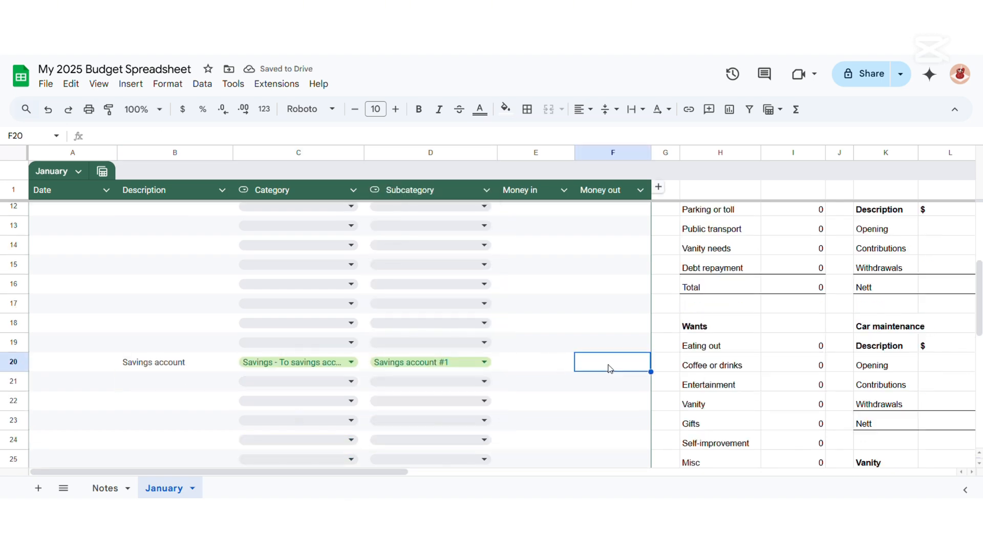
{"action": "type", "text": "100"}
Enter Savings account as the description in row 21 of the January table.
{"action": "left_click", "coordinate": [169, 377]}
{"action": "type", "text": "Savings account"}
{"action": "key", "text": "Return"}
Check the Savings account #1 contributions formula in R22 and widen the Category column to fit the full category name.
{"action": "scroll", "coordinate": [649, 414], "scroll_direction": "right", "scroll_amount": 10}
{"action": "scroll", "coordinate": [650, 414], "scroll_direction": "down", "scroll_amount": 2}
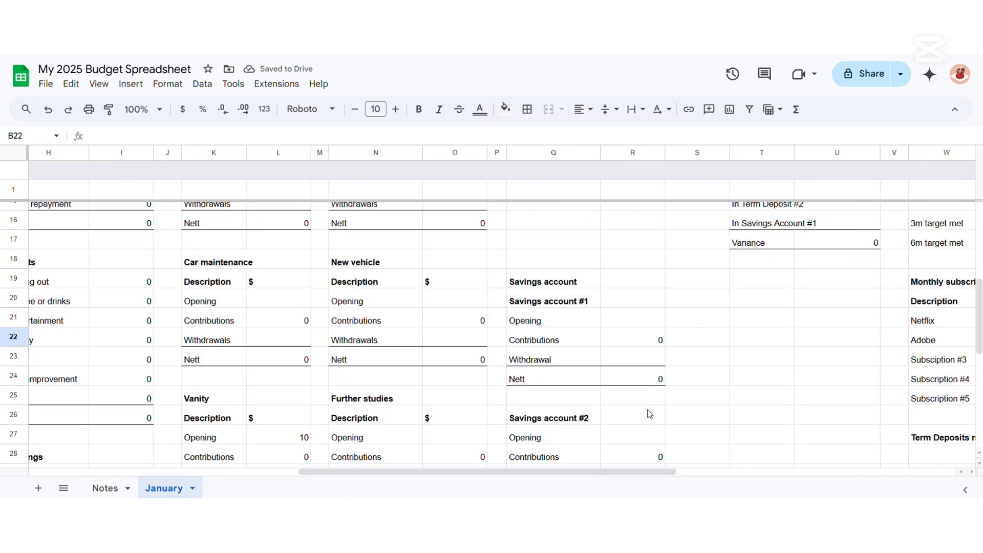
{"action": "scroll", "coordinate": [650, 414], "scroll_direction": "down", "scroll_amount": 1}
{"action": "left_click", "coordinate": [628, 286]}
{"action": "left_click_drag", "start_coordinate": [556, 472], "coordinate": [286, 471]}
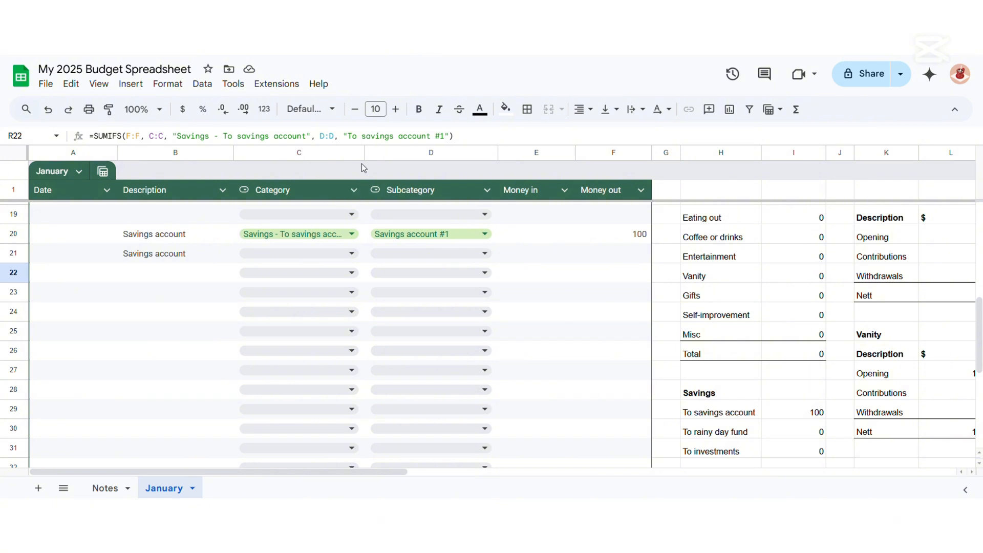
{"action": "left_click_drag", "start_coordinate": [365, 153], "coordinate": [381, 153]}
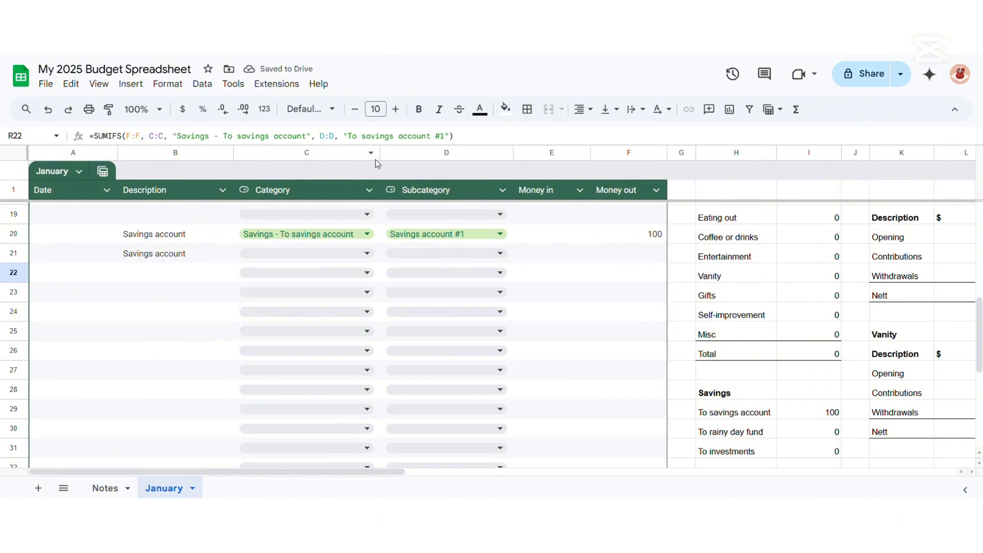
Change the subcategory criterion in the R22 formula to "Savings account #1".
{"action": "left_click", "coordinate": [361, 136]}
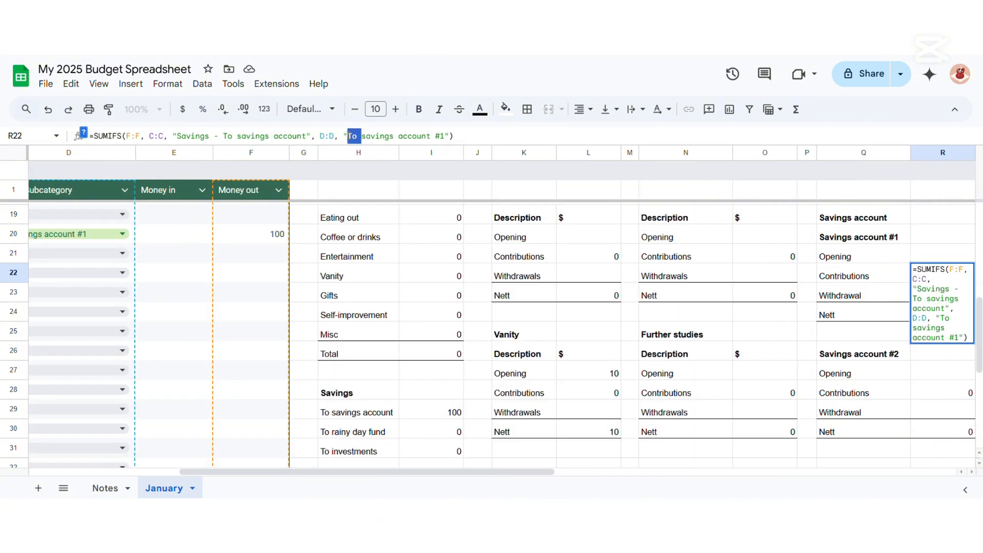
{"action": "key", "text": "BackSpace"}
{"action": "key", "text": "Return"}
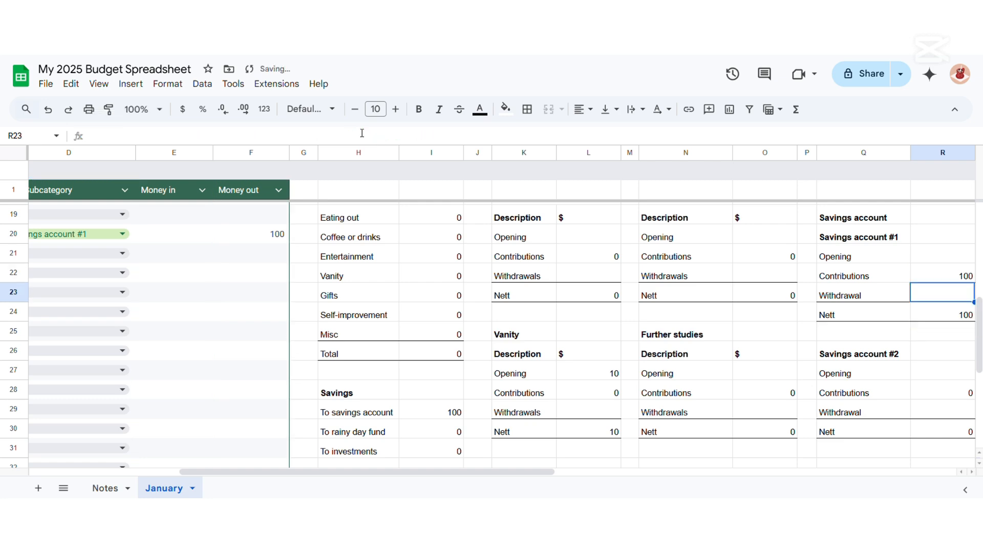
Change the subcategory criterion in the R28 formula to "Savings account #2".
{"action": "left_click", "coordinate": [499, 465]}
{"action": "scroll", "coordinate": [563, 463], "scroll_direction": "right", "scroll_amount": 7}
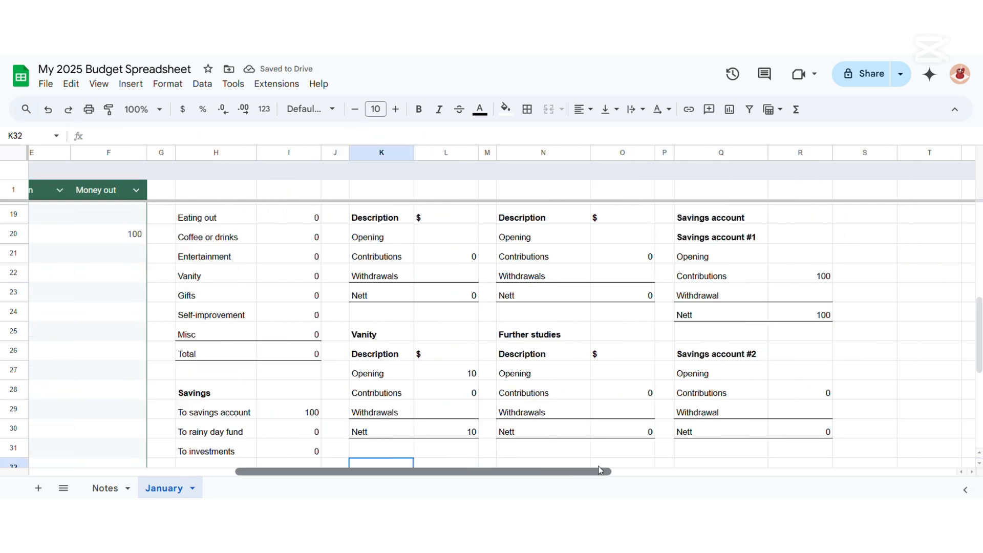
{"action": "left_click", "coordinate": [582, 394]}
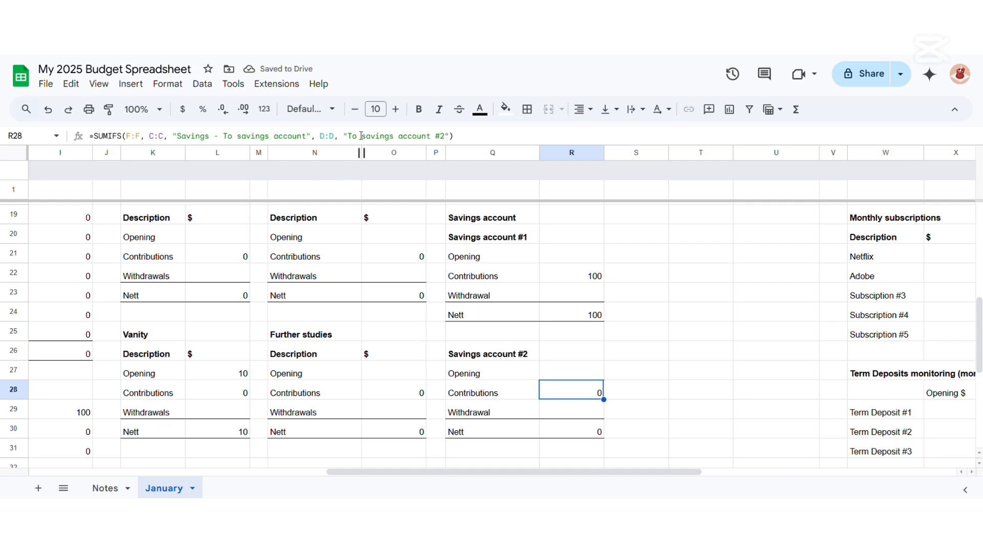
{"action": "left_click_drag", "start_coordinate": [363, 135], "coordinate": [344, 143]}
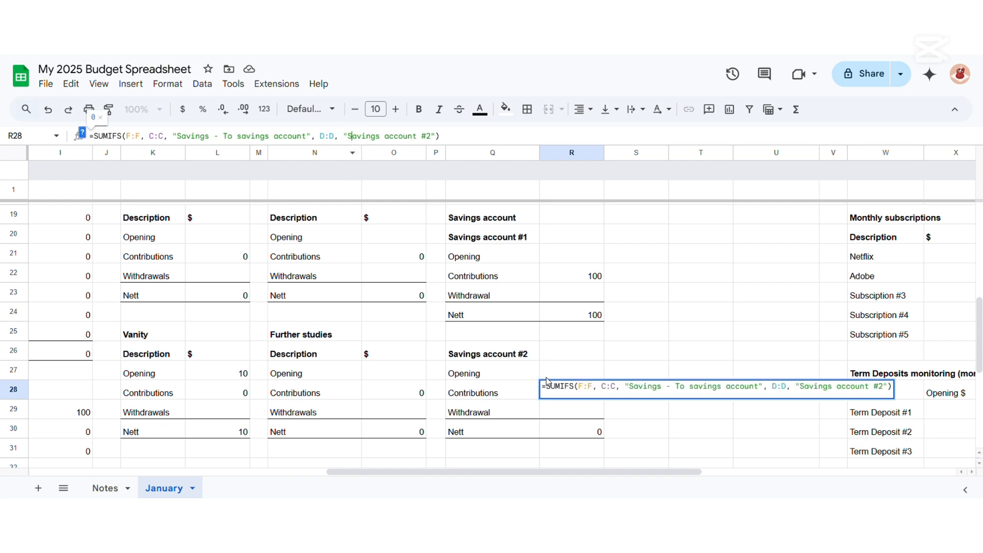
{"action": "key", "text": "Return"}
Check the Savings account #1 contributions in R22 against the savings transaction in row 20.
{"action": "left_click_drag", "start_coordinate": [627, 475], "coordinate": [307, 485]}
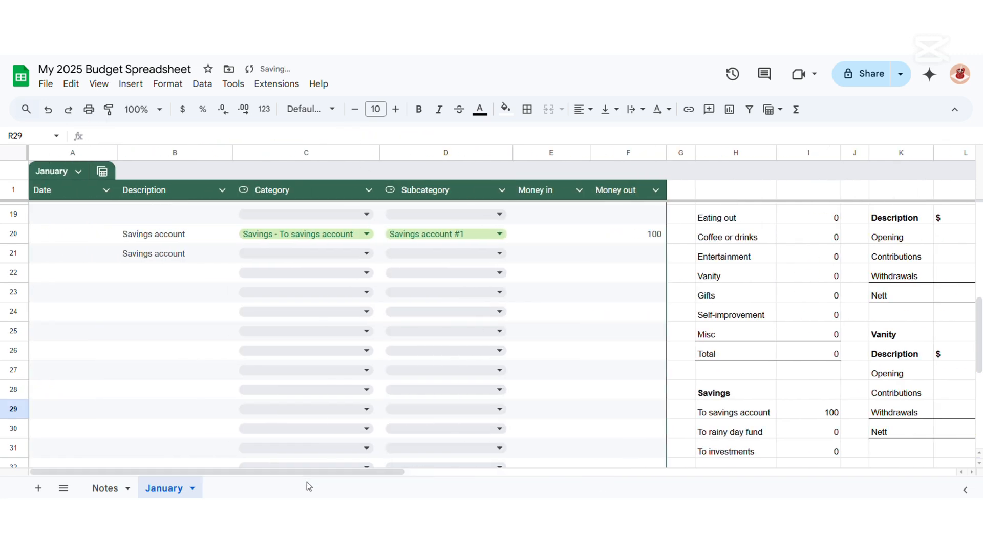
{"action": "left_click", "coordinate": [474, 474]}
{"action": "left_click", "coordinate": [860, 277]}
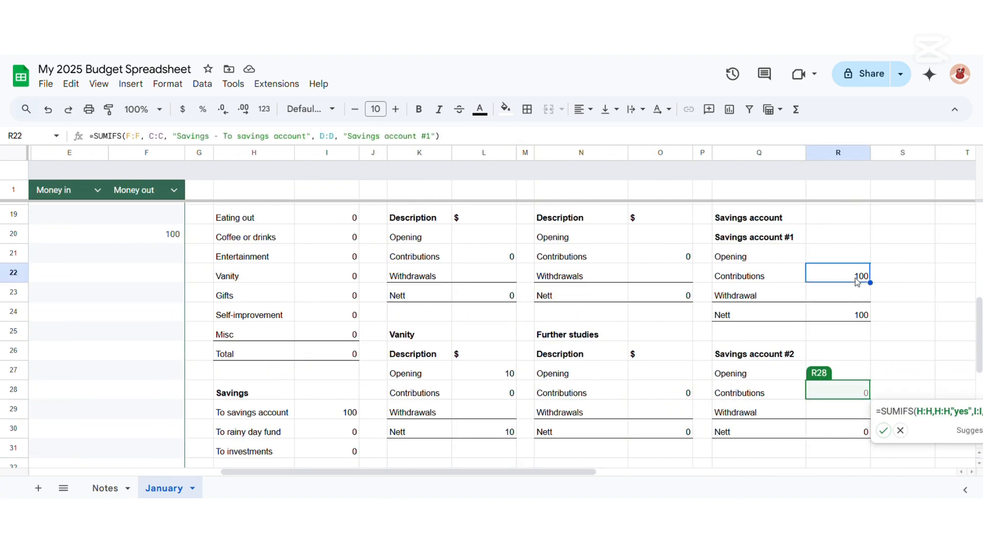
Complete the row 21 transaction with category "Savings - To savings account", subcategory "Savings account #1" and money out 50.
{"action": "scroll", "coordinate": [665, 328], "scroll_direction": "left", "scroll_amount": 10}
{"action": "left_click", "coordinate": [445, 254]}
{"action": "left_click", "coordinate": [425, 433]}
{"action": "left_click", "coordinate": [589, 252]}
{"action": "left_click", "coordinate": [592, 253]}
{"action": "type", "text": "100"}
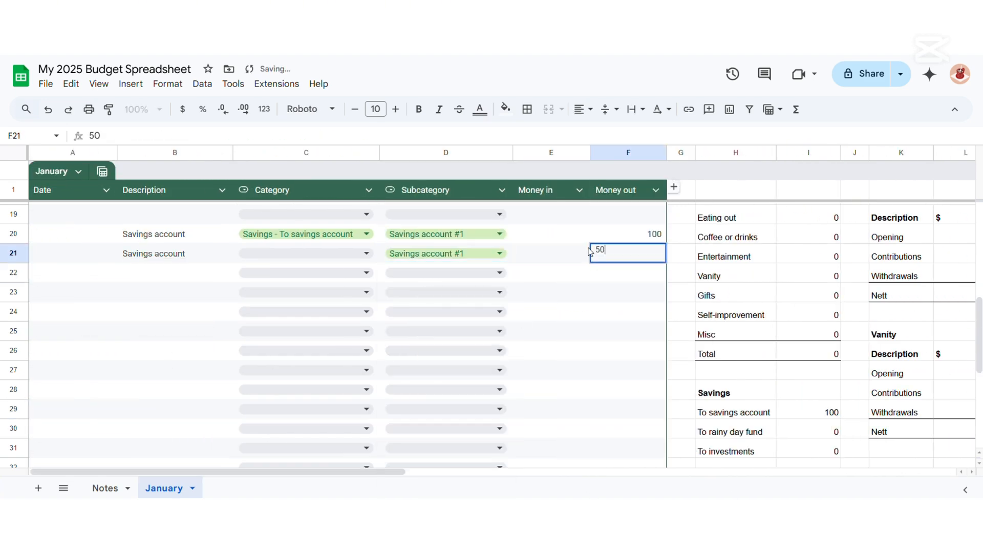
{"action": "key", "text": "Return"}
{"action": "scroll", "coordinate": [568, 450], "scroll_direction": "right", "scroll_amount": 10}
{"action": "scroll", "coordinate": [679, 480], "scroll_direction": "left", "scroll_amount": 10}
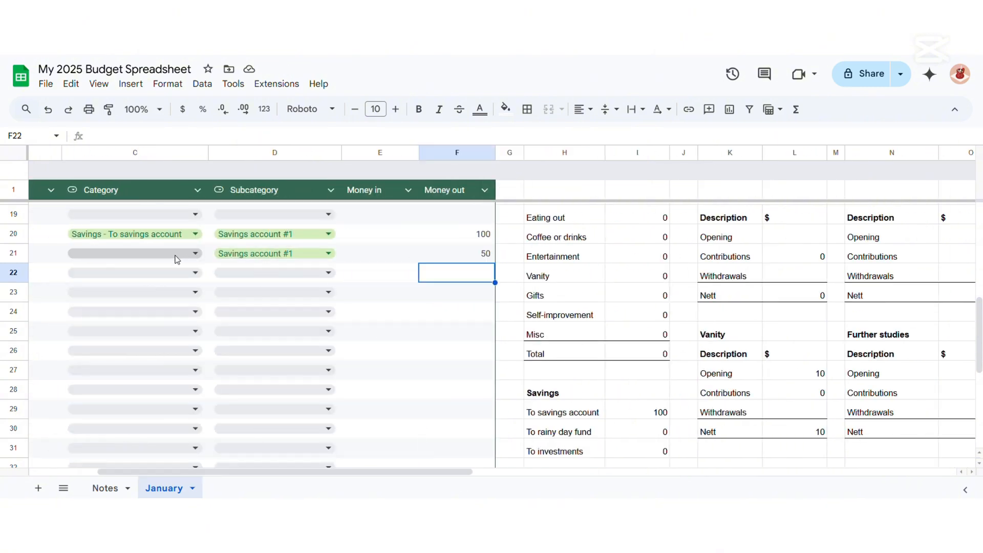
{"action": "left_click", "coordinate": [176, 259]}
{"action": "left_click", "coordinate": [132, 450]}
Change the row 21 subcategory to "Savings account #2" and check the contributions of both savings accounts.
{"action": "scroll", "coordinate": [374, 470], "scroll_direction": "right", "scroll_amount": 10}
{"action": "scroll", "coordinate": [343, 246], "scroll_direction": "left", "scroll_amount": 10}
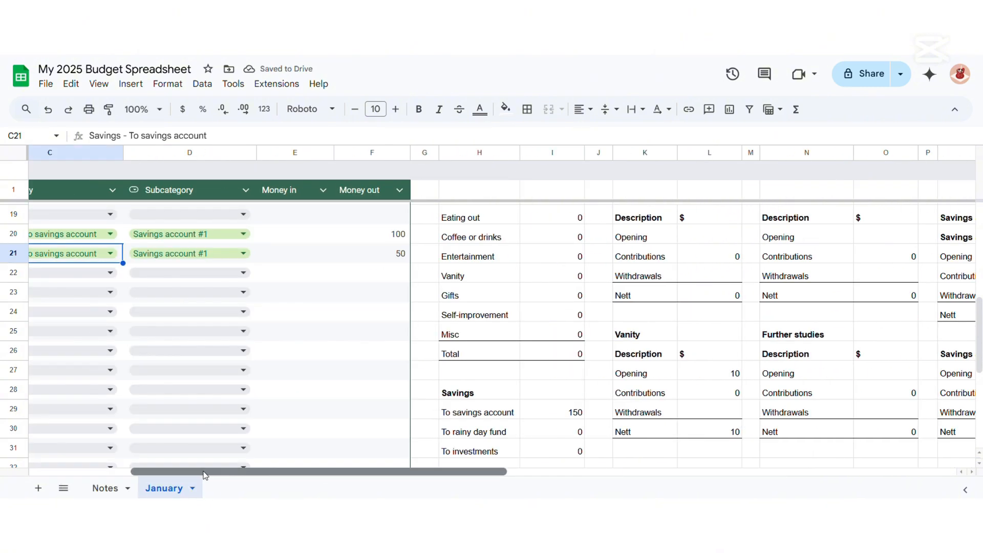
{"action": "left_click", "coordinate": [372, 254]}
{"action": "left_click", "coordinate": [353, 457]}
{"action": "scroll", "coordinate": [715, 453], "scroll_direction": "right", "scroll_amount": 10}
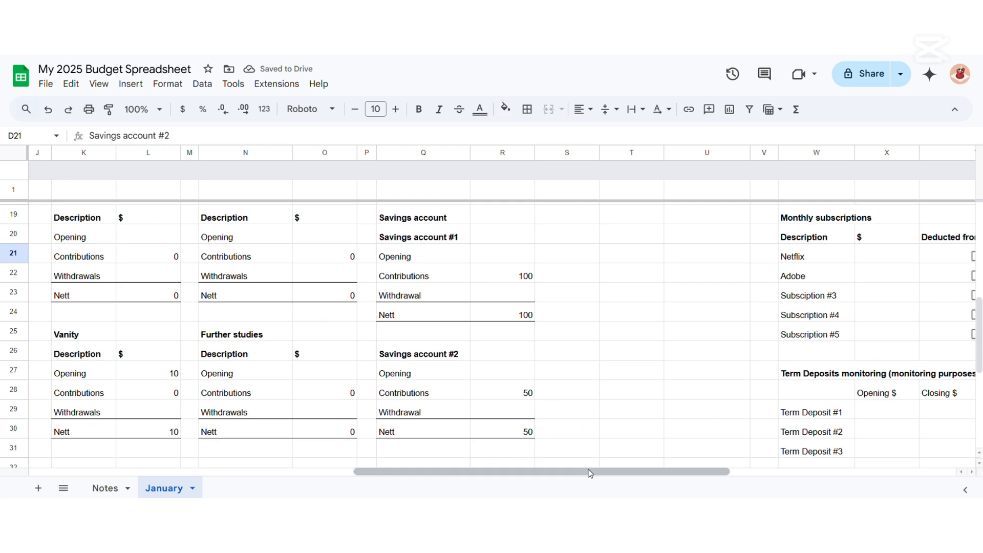
Clear the money out amounts, descriptions, categories and subcategories of the sample transactions in rows 20 and 21.
{"action": "scroll", "coordinate": [307, 476], "scroll_direction": "left", "scroll_amount": 10}
{"action": "left_click", "coordinate": [658, 233]}
{"action": "key", "text": "shift+Down"}
{"action": "key", "text": "Delete"}
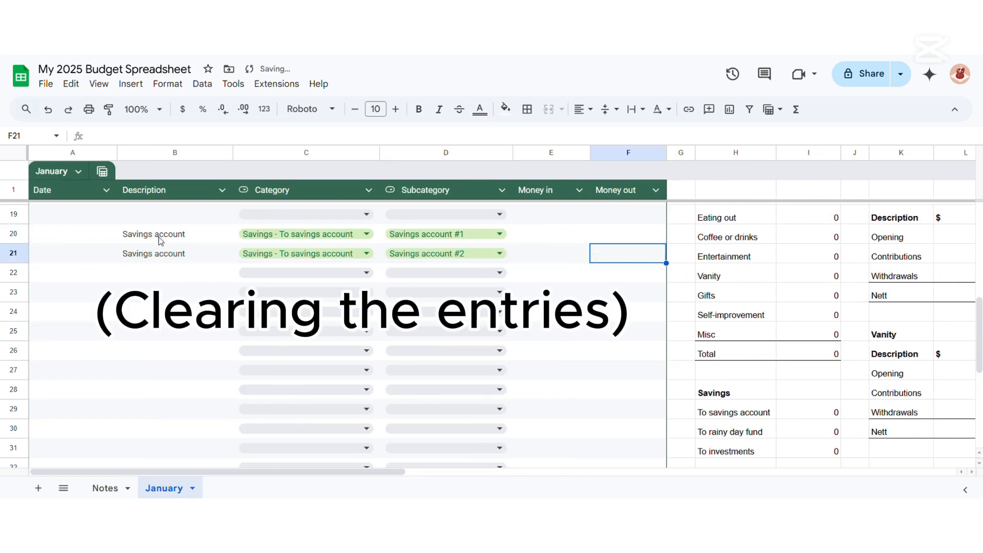
{"action": "left_click_drag", "start_coordinate": [154, 233], "coordinate": [153, 253]}
{"action": "key", "text": "Delete"}
{"action": "left_click", "coordinate": [367, 233]}
{"action": "key", "text": "Delete"}
{"action": "left_click", "coordinate": [367, 253]}
{"action": "left_click", "coordinate": [499, 233]}
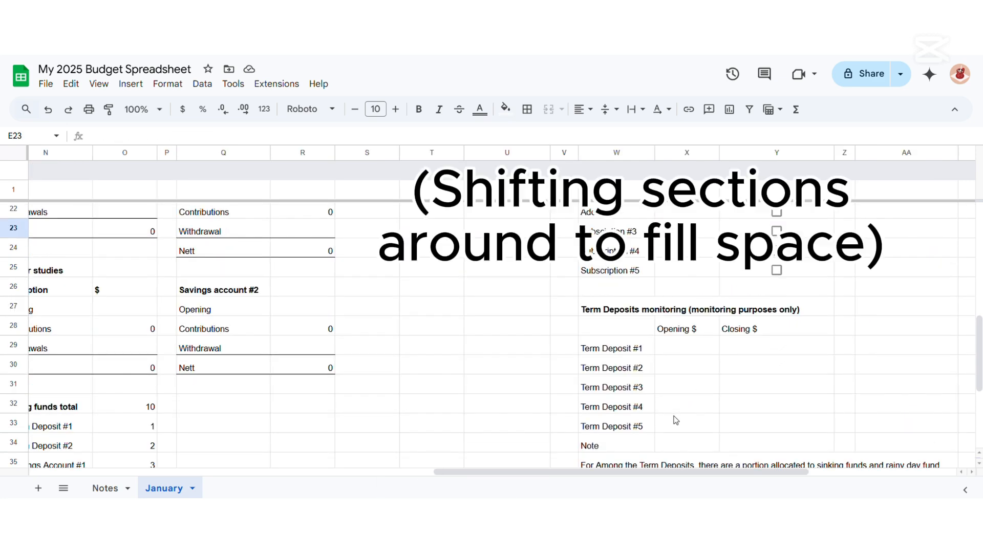
Move the Monthly subscriptions block from column W to the empty area starting at AA19.
{"action": "left_click_drag", "start_coordinate": [681, 473], "coordinate": [723, 473]}
{"action": "scroll", "coordinate": [652, 397], "scroll_direction": "up", "scroll_amount": 4}
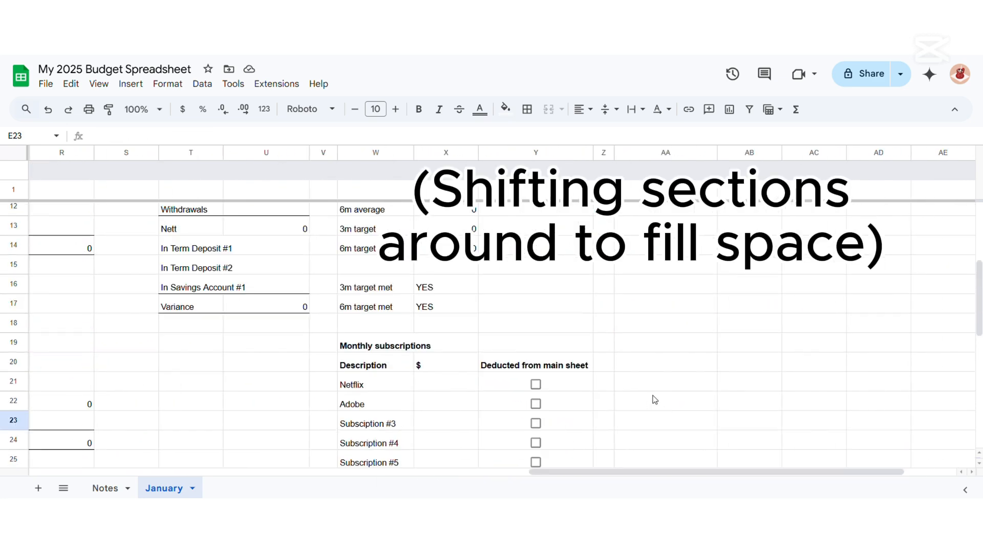
{"action": "scroll", "coordinate": [423, 312], "scroll_direction": "down", "scroll_amount": 1}
{"action": "left_click_drag", "start_coordinate": [376, 281], "coordinate": [533, 398]}
{"action": "key", "text": "ctrl+x"}
{"action": "left_click", "coordinate": [700, 286]}
{"action": "key", "text": "ctrl+v"}
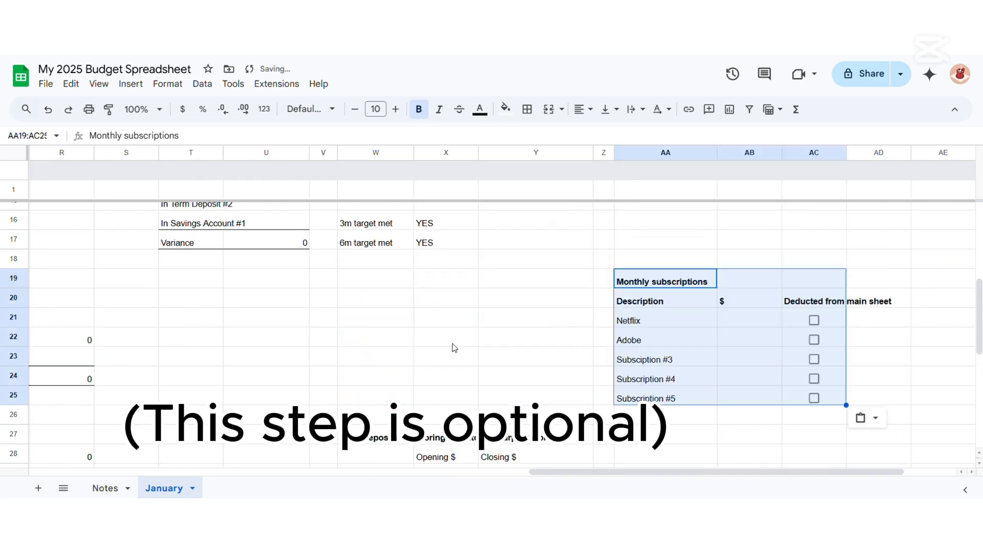
Move the Term Deposits monitoring block up into the space freed by the monthly subscriptions, starting at W19.
{"action": "left_click_drag", "start_coordinate": [376, 433], "coordinate": [512, 386]}
{"action": "key", "text": "ctrl+x"}
{"action": "scroll", "coordinate": [389, 325], "scroll_direction": "up", "scroll_amount": 3}
{"action": "left_click", "coordinate": [375, 281]}
{"action": "key", "text": "ctrl+v"}
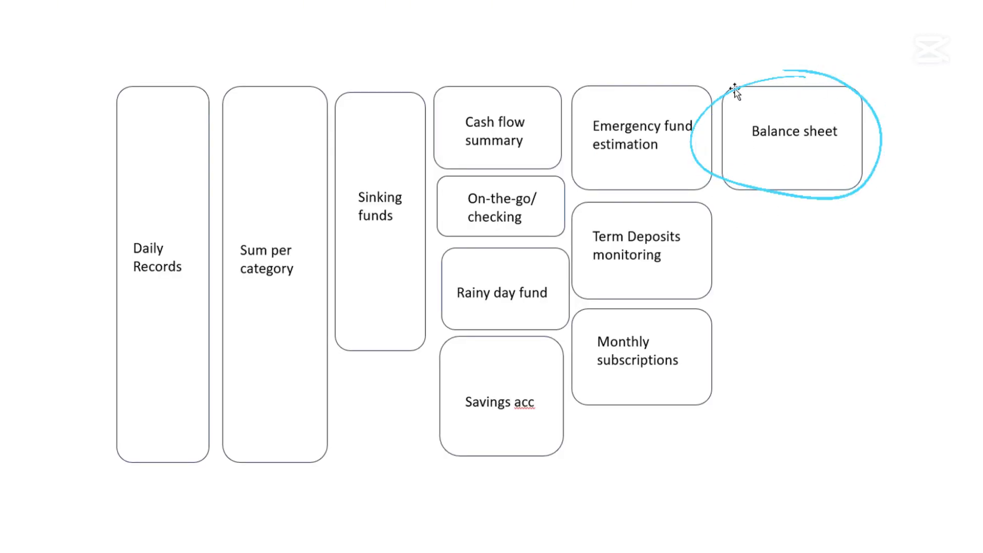
Enter the section heading "Balance sheet" in AA2.
{"action": "left_click", "coordinate": [674, 210]}
{"action": "type", "text": "Ba"}
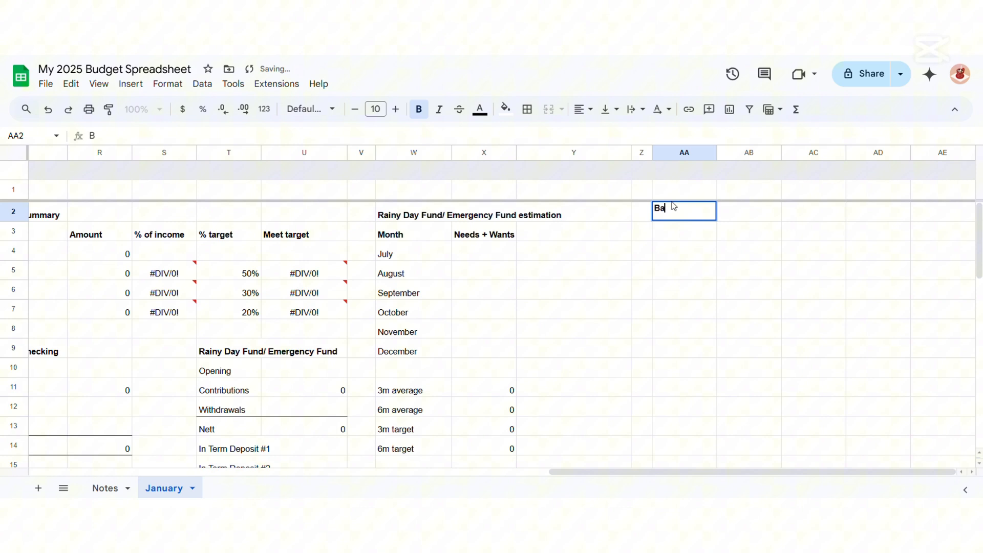
{"action": "type", "text": "lance sheet"}
{"action": "key", "text": "Tab"}
Enter the note "To make sure that the money we record on this sheet matches the actual amount we have in the bank" in AB2.
{"action": "type", "text": "TO make"}
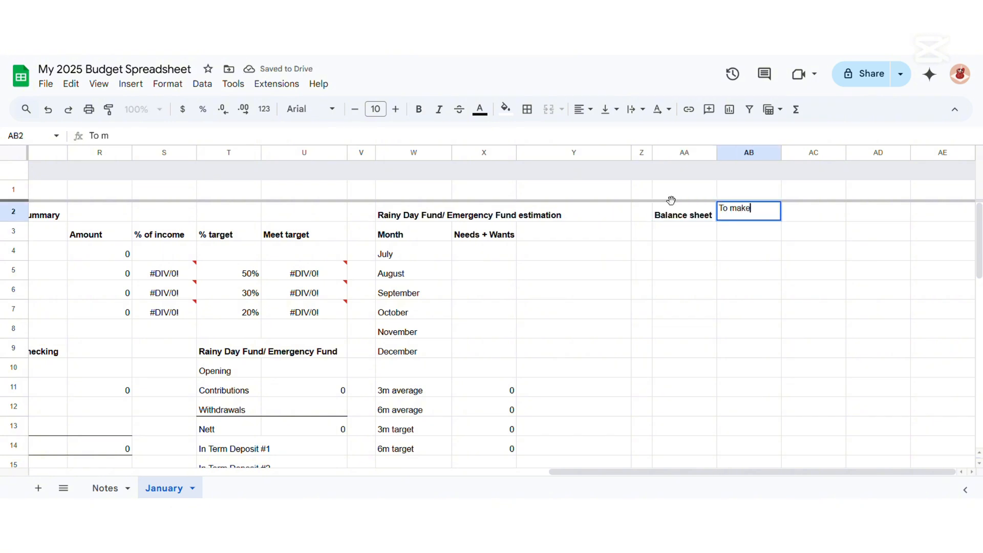
{"action": "type", "text": " sure that the money we "}
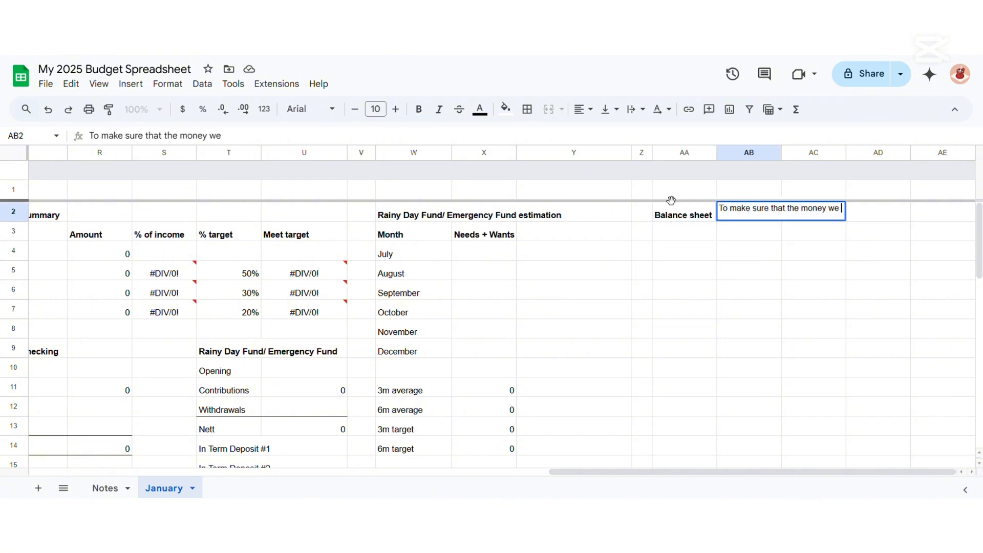
{"action": "type", "text": "record on this sheet matche"}
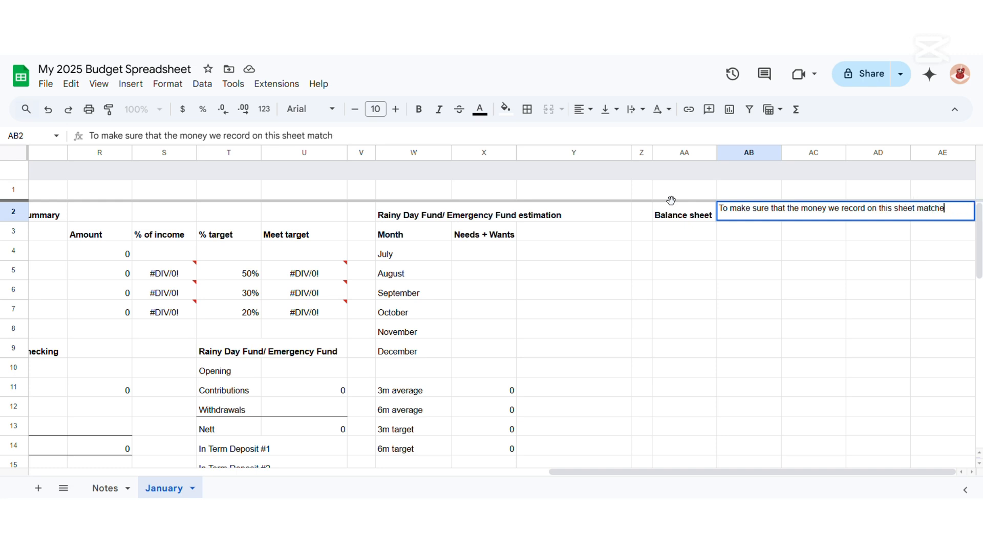
{"action": "type", "text": "s the actua"}
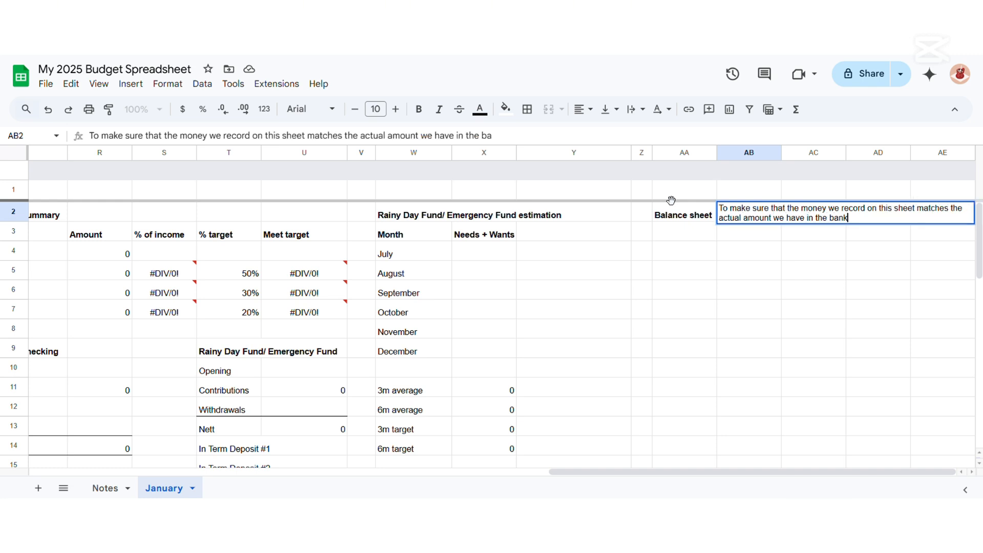
{"action": "type", "text": "l amount we have in the bank"}
{"action": "key", "text": "Return"}
Insert extra columns at column AE to extend the sheet through column AG.
{"action": "left_click", "coordinate": [939, 235]}
{"action": "right_click", "coordinate": [959, 237]}
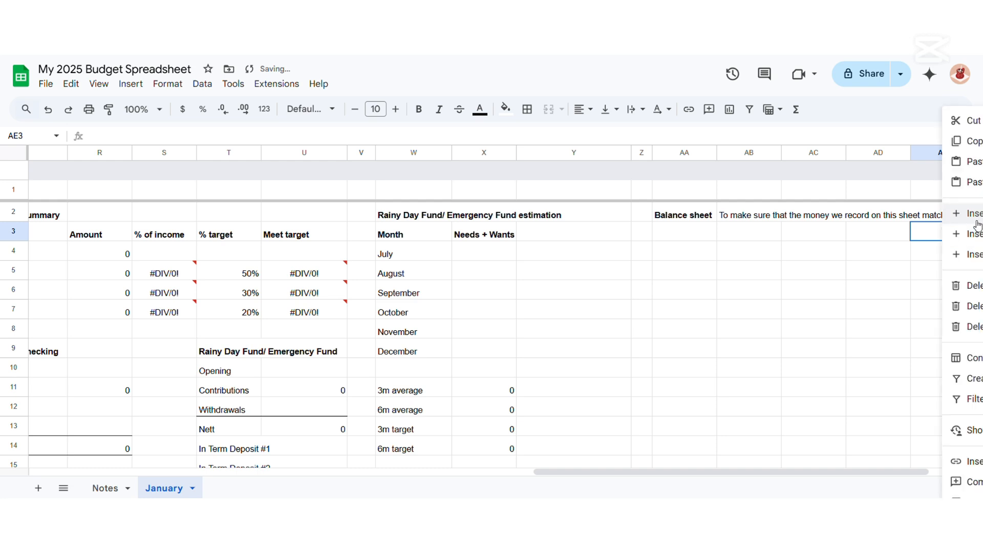
{"action": "left_click", "coordinate": [869, 472]}
{"action": "left_click_drag", "start_coordinate": [869, 472], "coordinate": [908, 471]}
Enter the bold heading "On this spreadsheet" in AA3.
{"action": "left_click", "coordinate": [573, 239]}
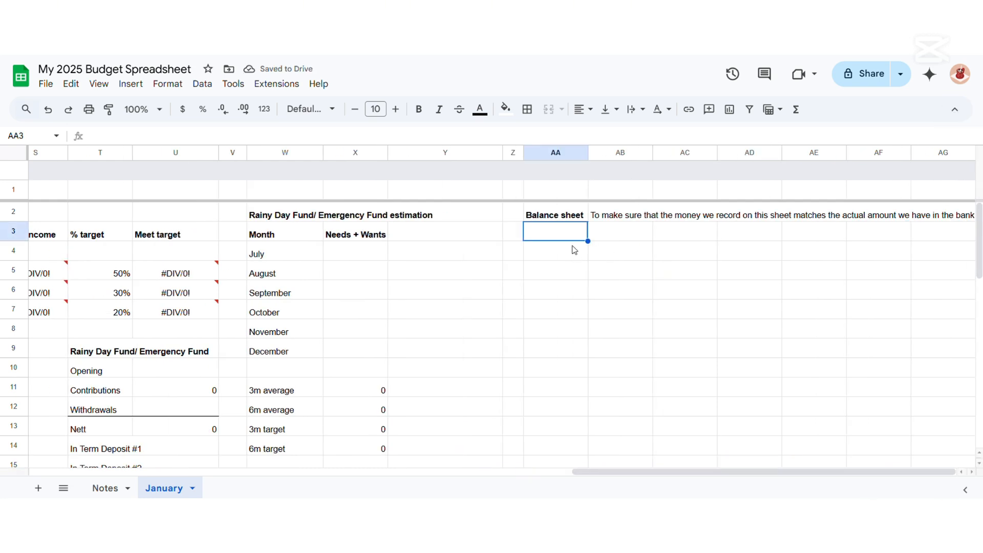
{"action": "key", "text": "ctrl+b"}
{"action": "type", "text": "On this spreadsheet"}
{"action": "key", "text": "Return"}
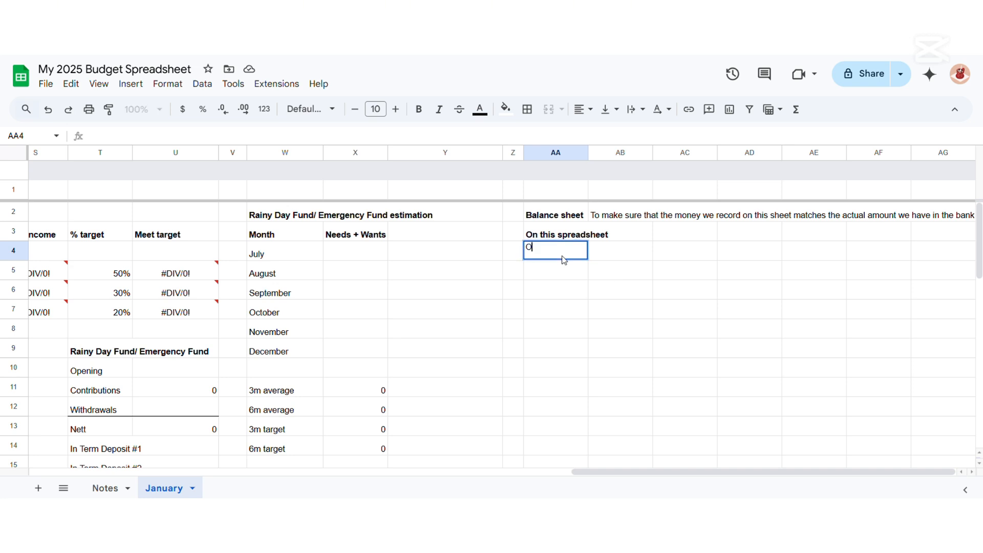
Enter the label On-the-go below the heading and move it down to AA5.
{"action": "type", "text": "On-the-go"}
{"action": "key", "text": "Return"}
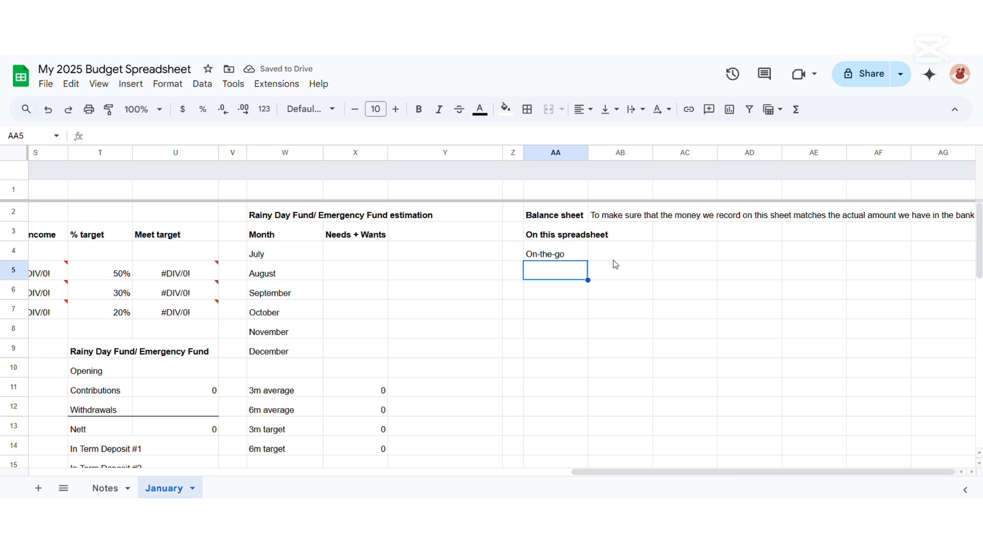
{"action": "left_click", "coordinate": [584, 254]}
{"action": "left_click_drag", "start_coordinate": [587, 256], "coordinate": [566, 272]}
Enter Description and $ as column headers in AA4:AB4 and again in AC4:AD4.
{"action": "left_click", "coordinate": [582, 248]}
{"action": "type", "text": "Description"}
{"action": "key", "text": "Tab"}
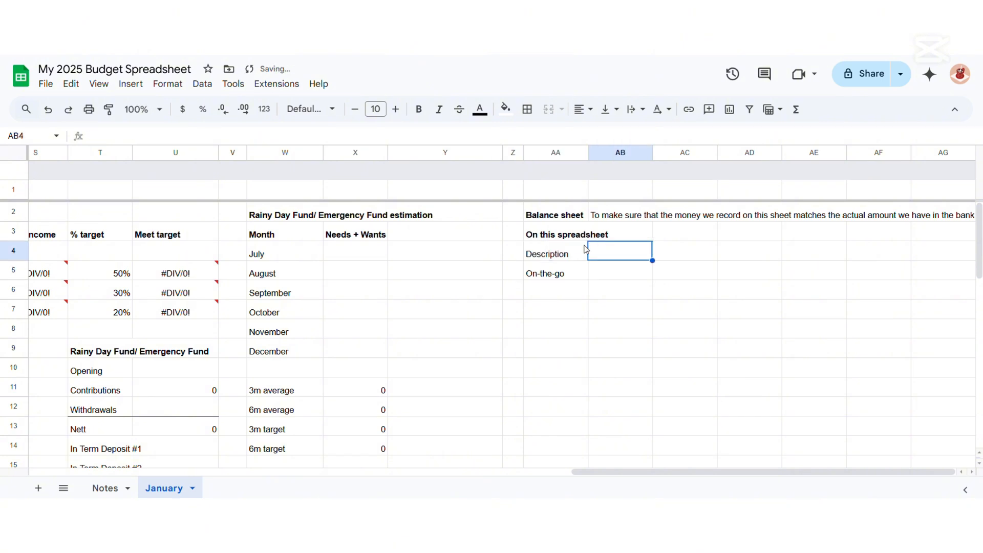
{"action": "type", "text": "$"}
{"action": "key", "text": "Tab"}
{"action": "type", "text": "Description"}
{"action": "key", "text": "Tab"}
{"action": "type", "text": "$"}
{"action": "key", "text": "Return"}
Enter the heading "Actual amount" in AC3.
{"action": "left_click", "coordinate": [686, 237]}
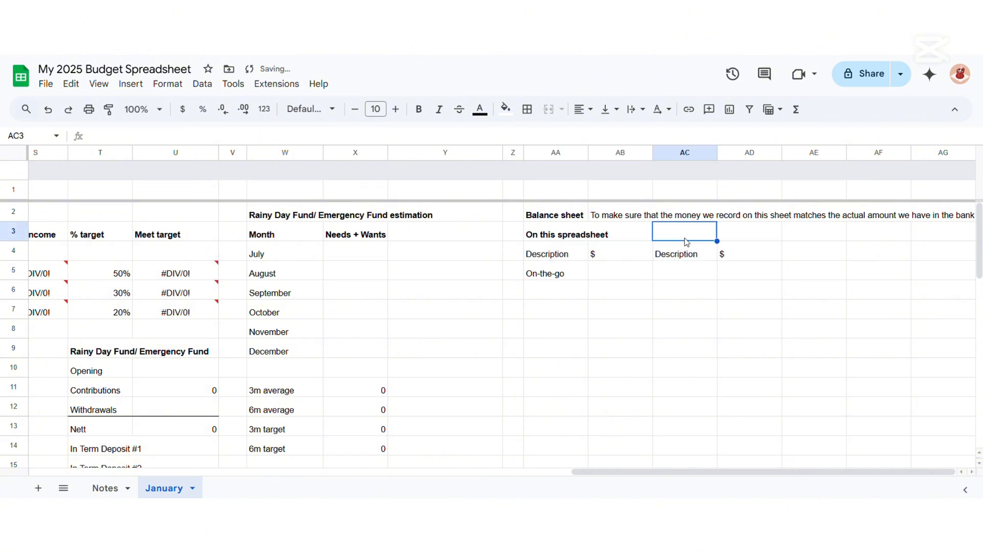
{"action": "type", "text": "Actual amount"}
{"action": "key", "text": "Return"}
Link the On-the-go amount in AB5 to the Nett value of the On-the-go/checking section.
{"action": "left_click", "coordinate": [563, 274]}
{"action": "left_click", "coordinate": [617, 276]}
{"action": "type", "text": "="}
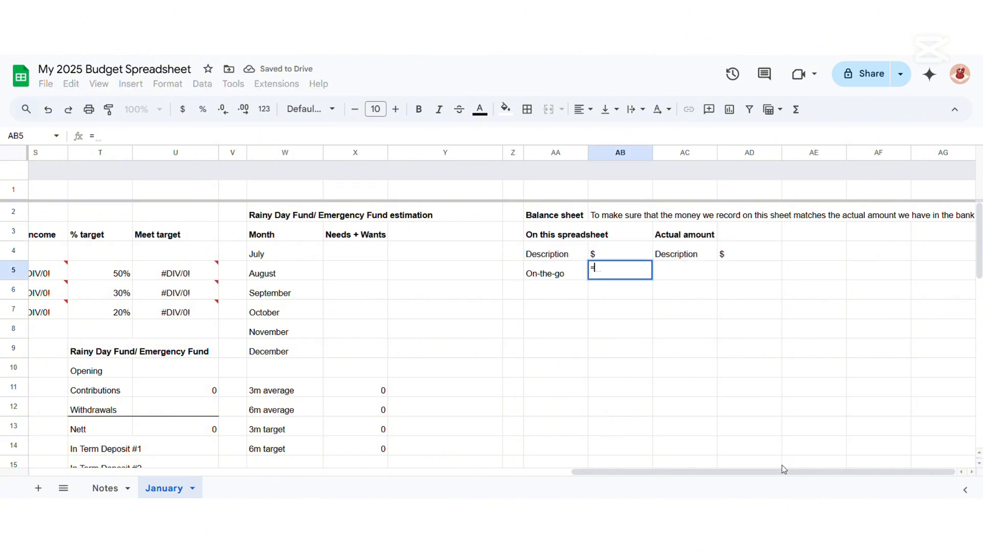
{"action": "left_click_drag", "start_coordinate": [782, 469], "coordinate": [599, 469]}
{"action": "scroll", "coordinate": [599, 418], "scroll_direction": "down", "scroll_amount": 1}
{"action": "left_click", "coordinate": [604, 364]}
{"action": "key", "text": "Return"}
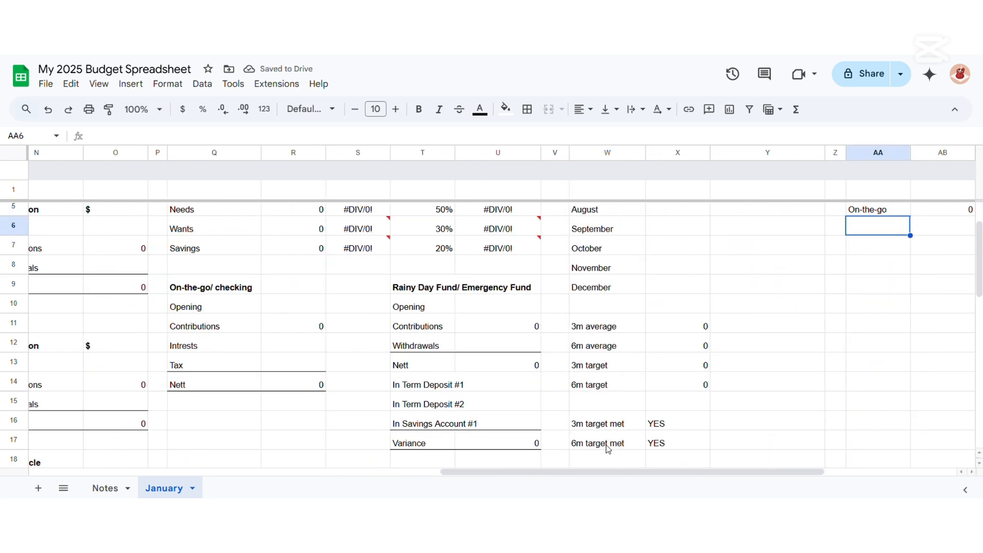
Add a Sinking Funds variance row with AB6 linked to the sinking funds variance, and widen column AA to fit the label.
{"action": "type", "text": "Sinking Funds variance"}
{"action": "key", "text": "Tab"}
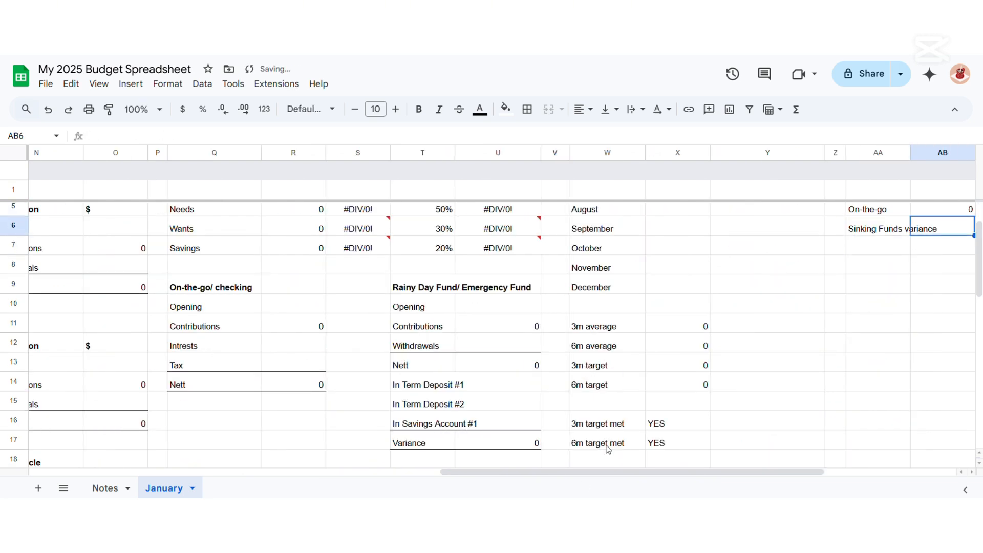
{"action": "type", "text": "="}
{"action": "left_click_drag", "start_coordinate": [610, 471], "coordinate": [538, 472]}
{"action": "scroll", "coordinate": [391, 408], "scroll_direction": "down", "scroll_amount": 7}
{"action": "left_click", "coordinate": [392, 428]}
{"action": "key", "text": "Return"}
{"action": "scroll", "coordinate": [641, 336], "scroll_direction": "up", "scroll_amount": 5}
{"action": "scroll", "coordinate": [640, 335], "scroll_direction": "right", "scroll_amount": 2}
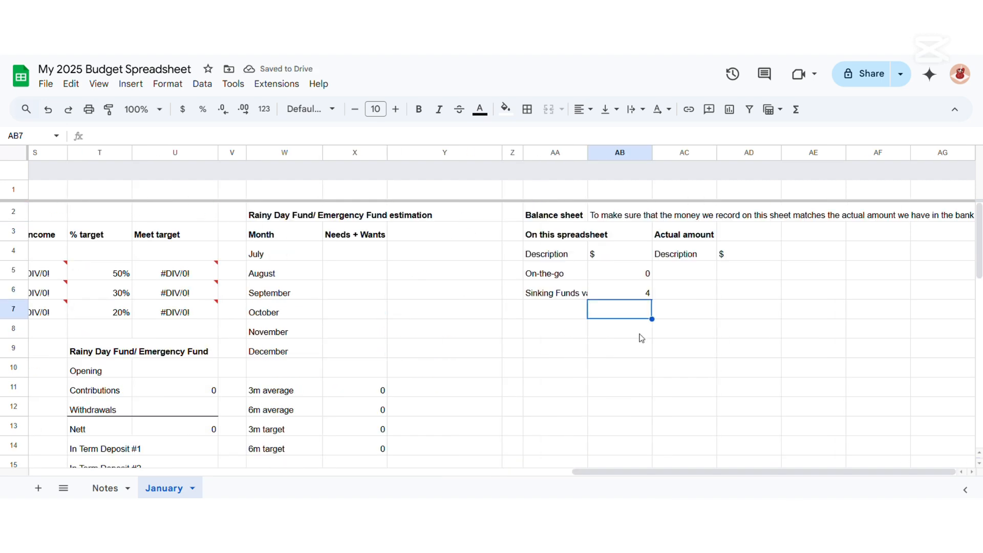
{"action": "left_click_drag", "start_coordinate": [655, 155], "coordinate": [626, 156]}
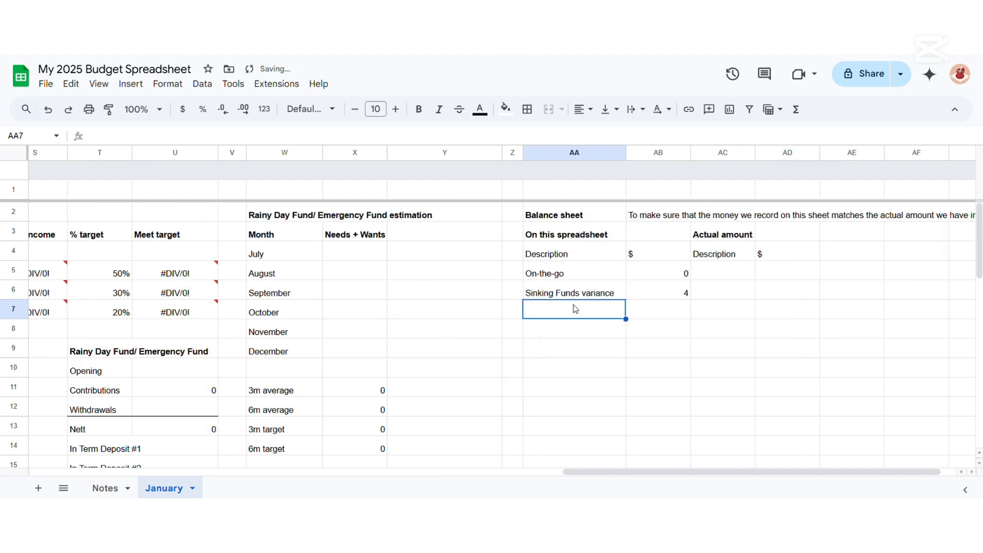
Enter Term Deposit in AA7 and move it down to AA8.
{"action": "type", "text": "Term Deposit"}
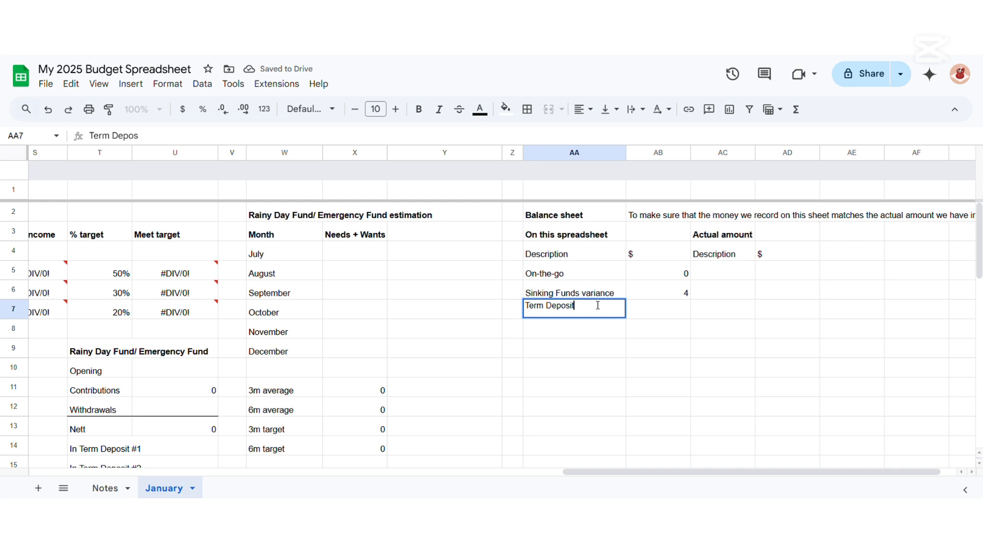
{"action": "key", "text": "Return"}
{"action": "left_click", "coordinate": [602, 315]}
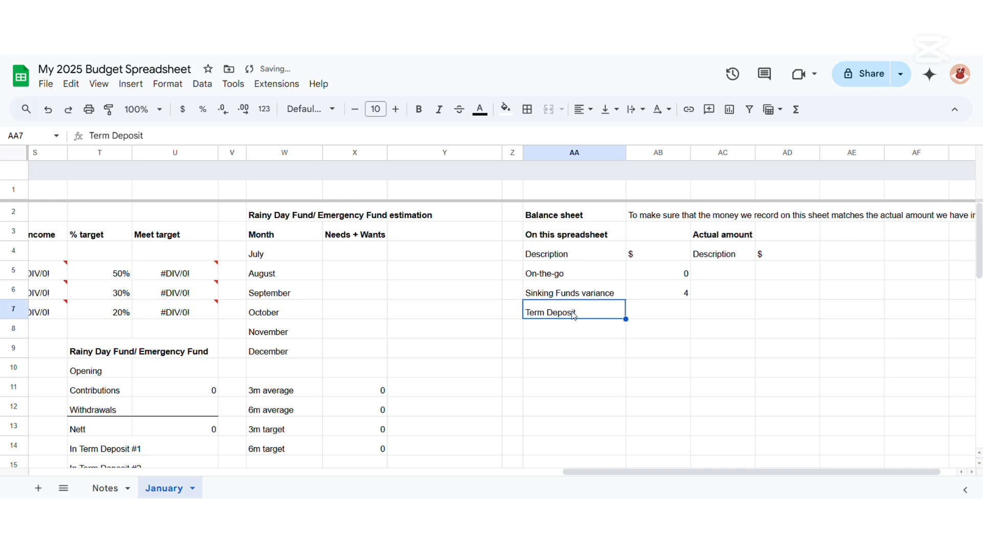
{"action": "left_click", "coordinate": [573, 335]}
{"action": "key", "text": "ctrl+v"}
Add a Rainy Day Fund variance row in AA7 with AB7 linked to the Variance value of the Rainy Day Fund/Emergency Fund section.
{"action": "left_click", "coordinate": [572, 312]}
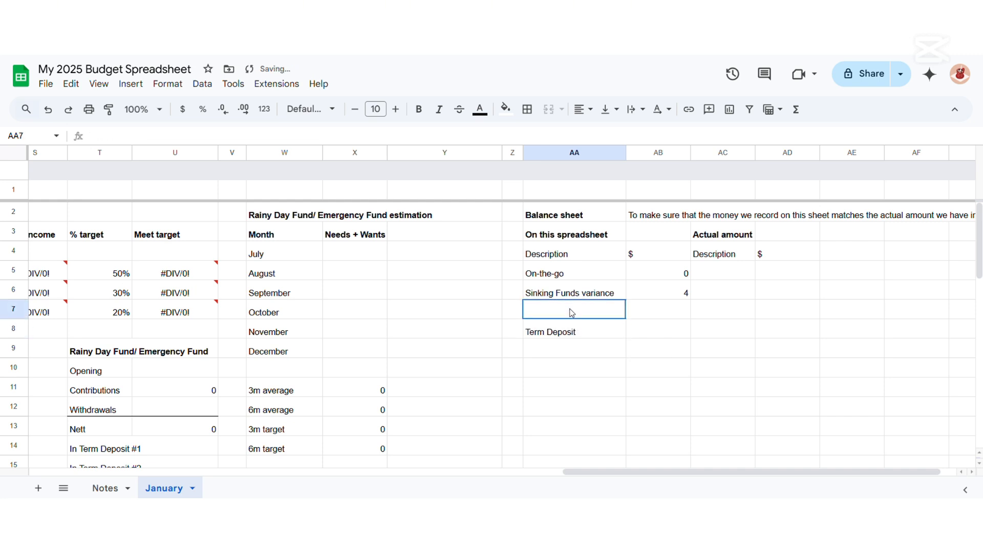
{"action": "type", "text": "Rainy Day Fund vari"}
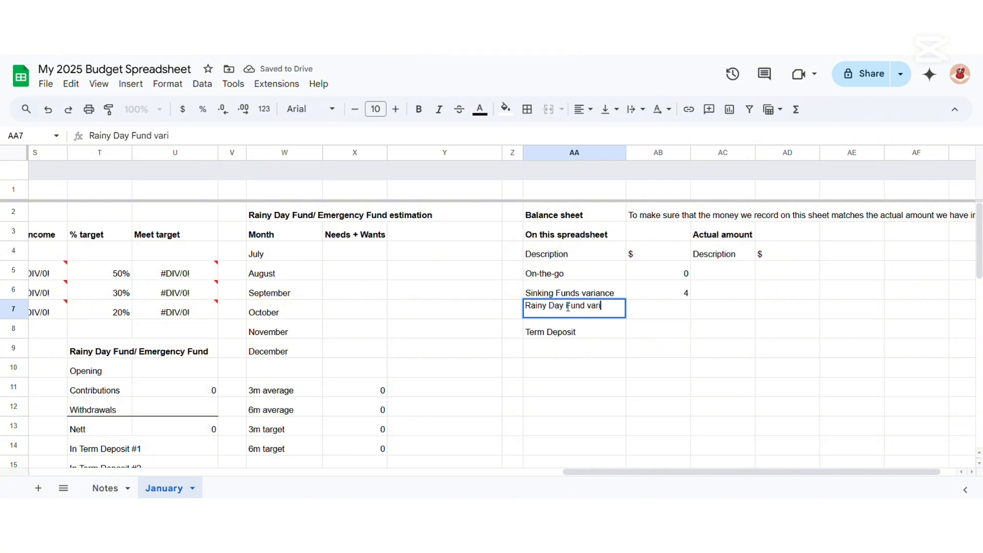
{"action": "type", "text": "ance"}
{"action": "key", "text": "Return"}
{"action": "key", "text": "Up"}
{"action": "key", "text": "Right"}
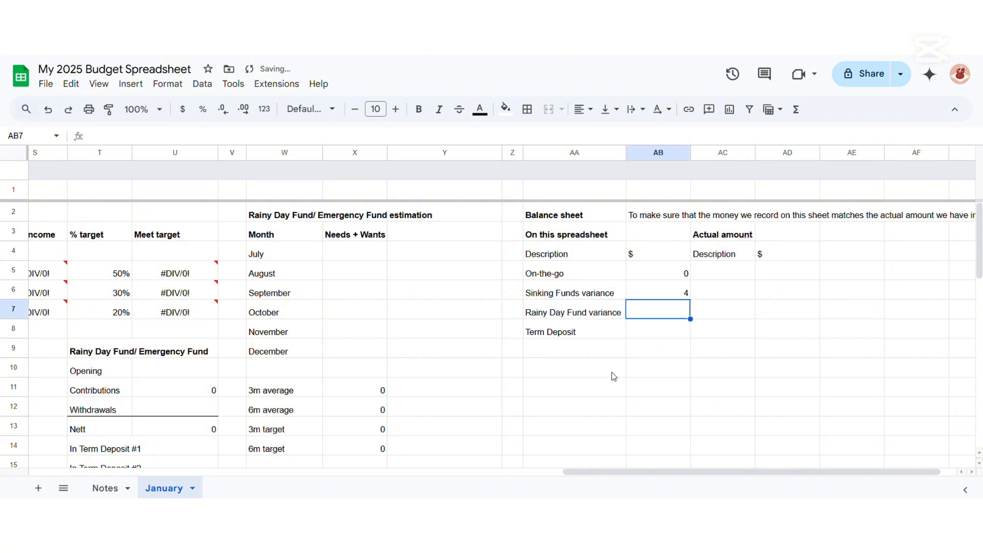
{"action": "type", "text": "="}
{"action": "left_click_drag", "start_coordinate": [665, 473], "coordinate": [549, 469]}
{"action": "scroll", "coordinate": [500, 373], "scroll_direction": "down", "scroll_amount": 3}
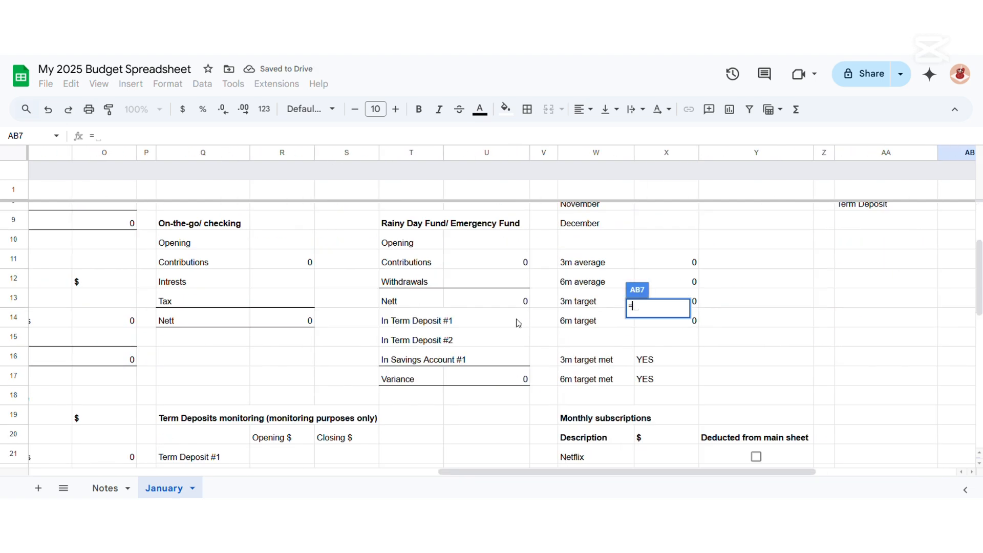
{"action": "left_click", "coordinate": [519, 379]}
{"action": "key", "text": "Return"}
Total the Term Deposits monitoring amounts with a SUM formula in AB8 for the Term Deposit row.
{"action": "scroll", "coordinate": [625, 281], "scroll_direction": "right", "scroll_amount": 5}
{"action": "type", "text": "=SUM"}
{"action": "left_click_drag", "start_coordinate": [698, 472], "coordinate": [666, 475]}
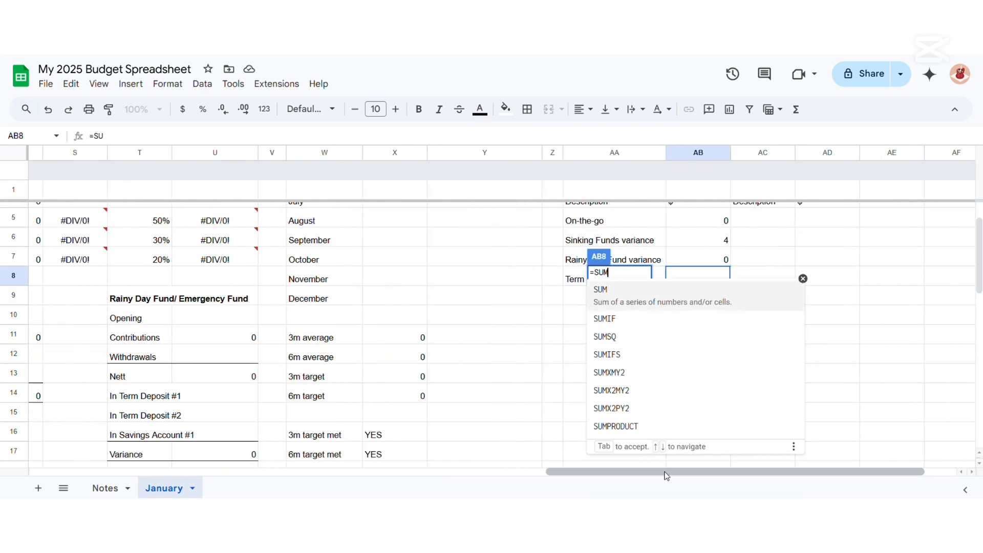
{"action": "key", "text": "Tab"}
{"action": "scroll", "coordinate": [641, 460], "scroll_direction": "down", "scroll_amount": 3}
{"action": "scroll", "coordinate": [356, 338], "scroll_direction": "left", "scroll_amount": 3}
{"action": "left_click", "coordinate": [356, 338]}
{"action": "key", "text": "Return"}
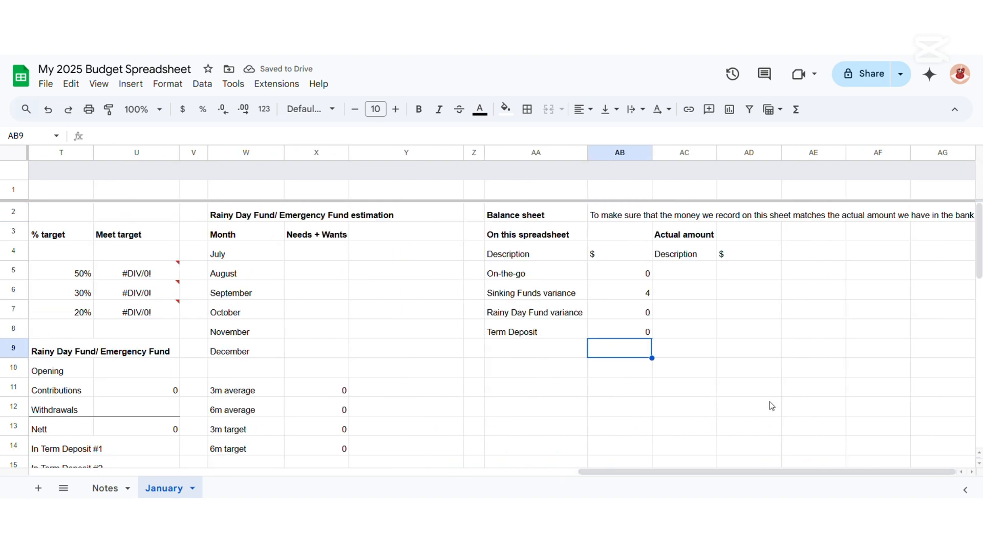
Enter Savings accounts in AA9 as the next row label of the balance sheet.
{"action": "left_click", "coordinate": [557, 346]}
{"action": "type", "text": "Savings accoun"}
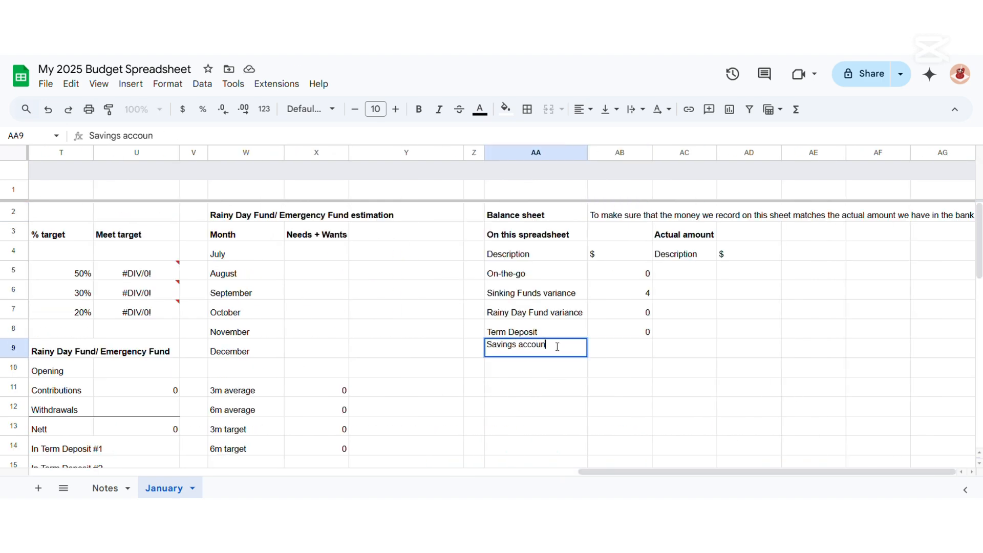
{"action": "type", "text": "t"}
{"action": "key", "text": "Return"}
Look over the Term Deposits monitoring and neighbouring sections below the balance sheet for the savings account amounts.
{"action": "scroll", "coordinate": [623, 446], "scroll_direction": "down", "scroll_amount": 5}
{"action": "scroll", "coordinate": [624, 446], "scroll_direction": "left", "scroll_amount": 5}
{"action": "scroll", "coordinate": [406, 369], "scroll_direction": "down", "scroll_amount": 3}
{"action": "scroll", "coordinate": [677, 472], "scroll_direction": "up", "scroll_amount": 2}
{"action": "scroll", "coordinate": [677, 472], "scroll_direction": "right", "scroll_amount": 2}
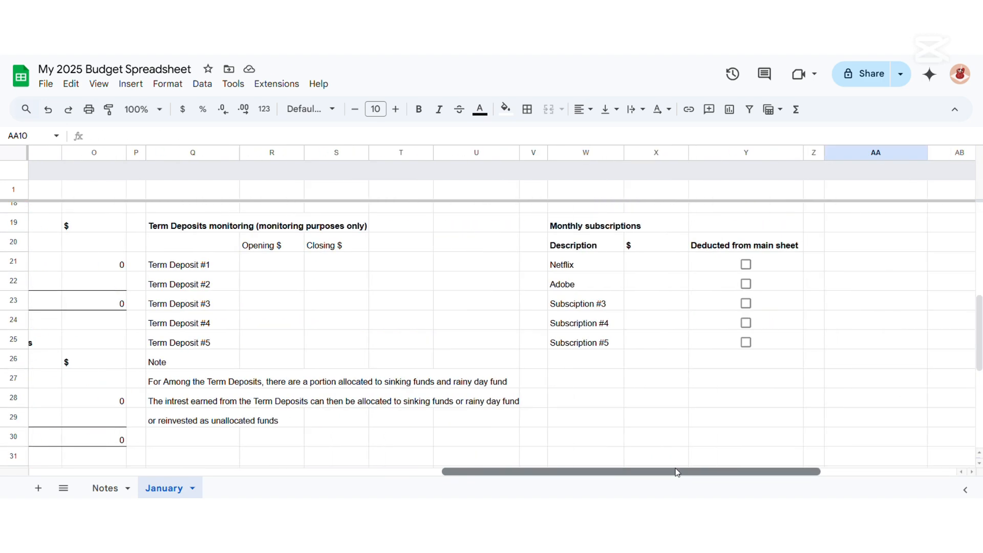
{"action": "scroll", "coordinate": [677, 472], "scroll_direction": "up", "scroll_amount": 1}
{"action": "scroll", "coordinate": [677, 472], "scroll_direction": "left", "scroll_amount": 1}
{"action": "left_click", "coordinate": [800, 417]}
{"action": "scroll", "coordinate": [860, 454], "scroll_direction": "right", "scroll_amount": 2}
{"action": "scroll", "coordinate": [820, 461], "scroll_direction": "up", "scroll_amount": 5}
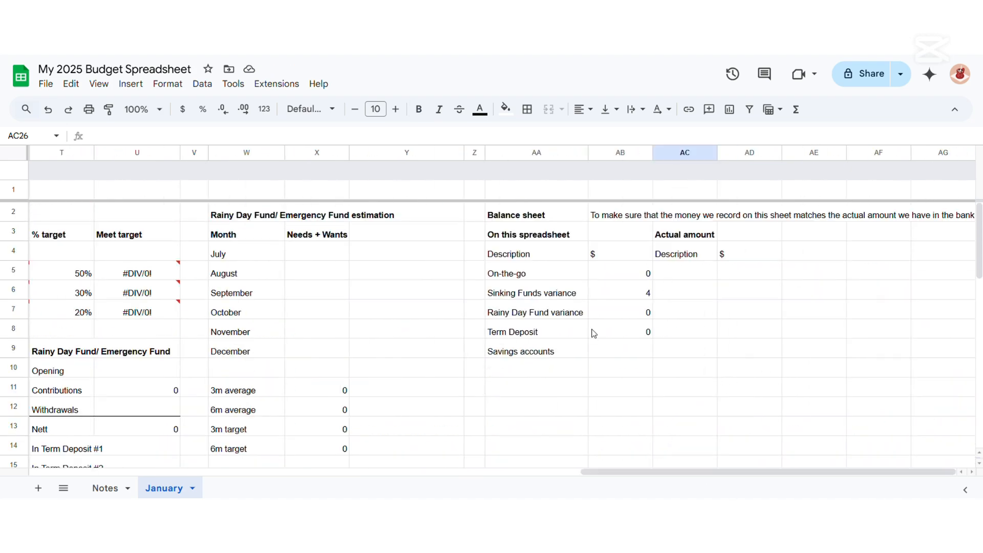
Add the Nett amounts of savings accounts #1 and #2 in AB9 with the formula =R24+R30.
{"action": "left_click", "coordinate": [627, 346]}
{"action": "type", "text": "=SUM("}
{"action": "key", "text": "BackSpace"}
{"action": "key", "text": "BackSpace"}
{"action": "key", "text": "BackSpace"}
{"action": "key", "text": "BackSpace"}
{"action": "scroll", "coordinate": [634, 413], "scroll_direction": "down", "scroll_amount": 5}
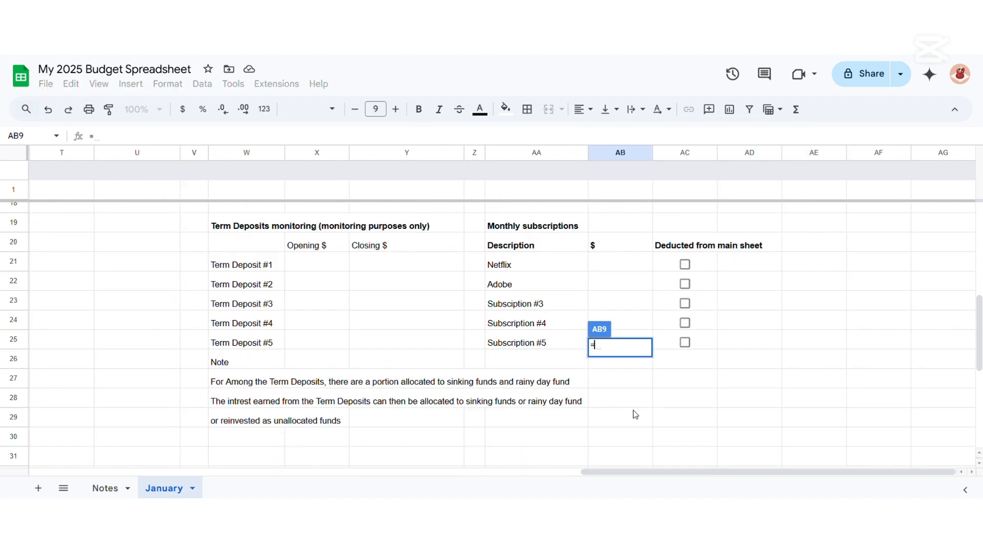
{"action": "scroll", "coordinate": [634, 413], "scroll_direction": "left", "scroll_amount": 5}
{"action": "left_click", "coordinate": [499, 323]}
{"action": "type", "text": ","}
{"action": "left_click", "coordinate": [525, 440]}
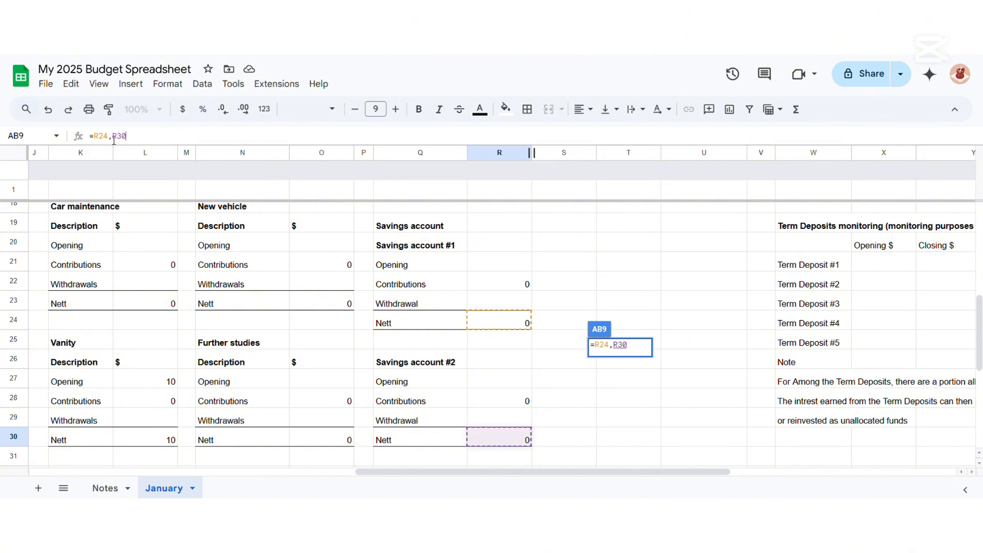
{"action": "key", "text": "BackSpace"}
{"action": "key", "text": "BackSpace"}
{"action": "key", "text": "BackSpace"}
{"action": "key", "text": "BackSpace"}
{"action": "type", "text": "+R30"}
{"action": "key", "text": "Return"}
Move the Actual amount header block from AC3:AD4 to AD3:AE4 and narrow column AC into a spacer.
{"action": "scroll", "coordinate": [553, 401], "scroll_direction": "up", "scroll_amount": 8}
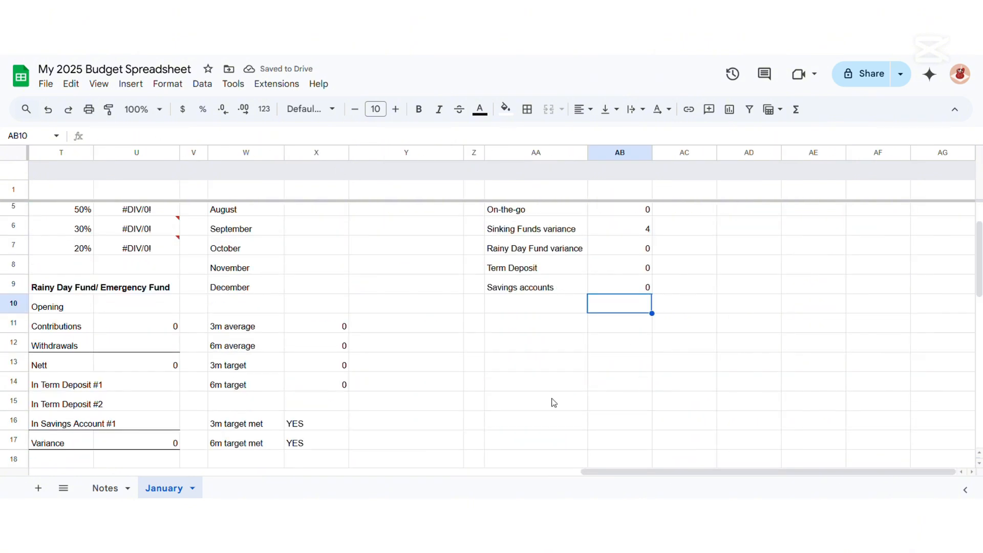
{"action": "left_click_drag", "start_coordinate": [684, 234], "coordinate": [749, 253]}
{"action": "key", "text": "ctrl+x"}
{"action": "left_click", "coordinate": [750, 234]}
{"action": "key", "text": "ctrl+v"}
{"action": "left_click_drag", "start_coordinate": [717, 152], "coordinate": [673, 152]}
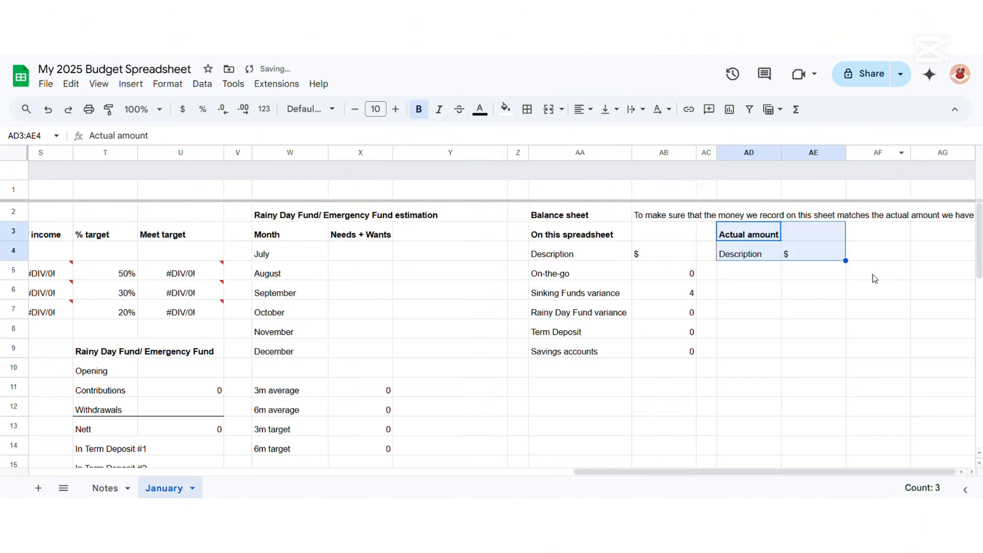
Label AD5, AD6 and AD7 under Actual amount as bank accounts #1, #2 and #3.
{"action": "left_click", "coordinate": [745, 272]}
{"action": "type", "text": "Aacnk Acc #1"}
{"action": "key", "text": "Return"}
{"action": "type", "text": "Bacnk Acc #2"}
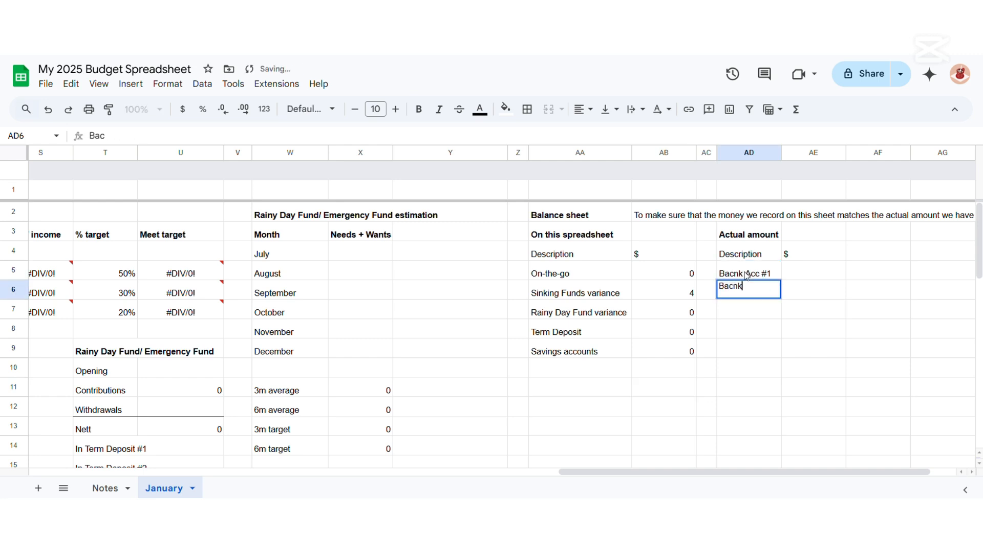
{"action": "key", "text": "Return"}
{"action": "type", "text": "Bank Acc #3"}
{"action": "key", "text": "Return"}
Correct the spelling of Bank in AD5 and AD6, and extend the labels down to Bank Acc #6 in AD10.
{"action": "key", "text": "Up"}
{"action": "key", "text": "Up"}
{"action": "key", "text": "Up"}
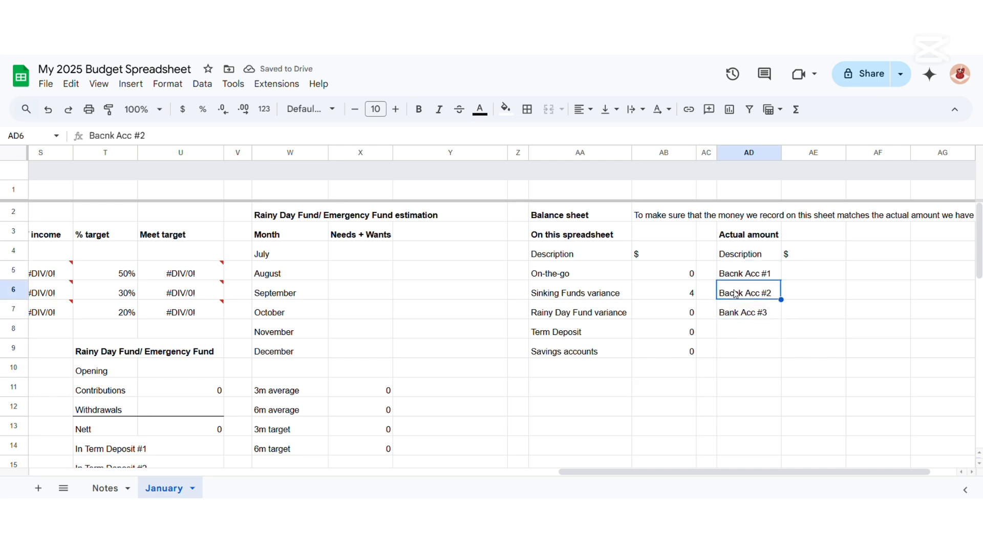
{"action": "left_click", "coordinate": [99, 136]}
{"action": "key", "text": "Delete"}
{"action": "key", "text": "Return"}
{"action": "left_click_drag", "start_coordinate": [783, 326], "coordinate": [804, 378]}
Enter the label Total in AA14 and in AD14 below the two balance sheet lists.
{"action": "scroll", "coordinate": [803, 378], "scroll_direction": "down", "scroll_amount": 3}
{"action": "left_click", "coordinate": [548, 324]}
{"action": "type", "text": "TOtal"}
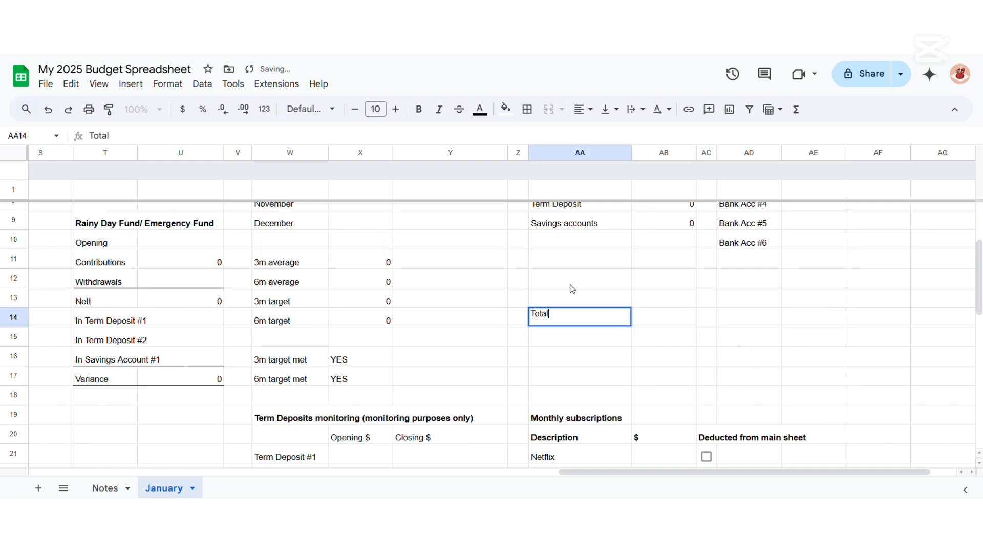
{"action": "key", "text": "Right"}
{"action": "key", "text": "Right"}
{"action": "key", "text": "Right"}
{"action": "type", "text": "Total"}
Total the recorded balance sheet amounts in AB14 with a SUM formula covering the rows above it.
{"action": "left_click", "coordinate": [654, 325]}
{"action": "type", "text": "=SUM("}
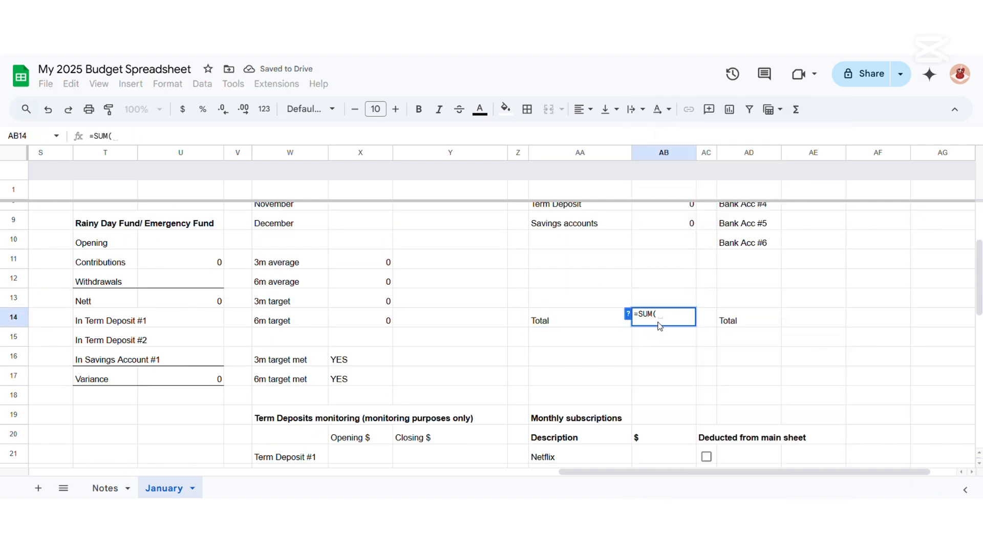
{"action": "scroll", "coordinate": [660, 327], "scroll_direction": "up", "scroll_amount": 3}
{"action": "left_click_drag", "start_coordinate": [666, 274], "coordinate": [684, 420]}
{"action": "key", "text": "Return"}
Total the actual bank amounts in AE14 with a SUM formula covering the bank account rows.
{"action": "left_click", "coordinate": [823, 442]}
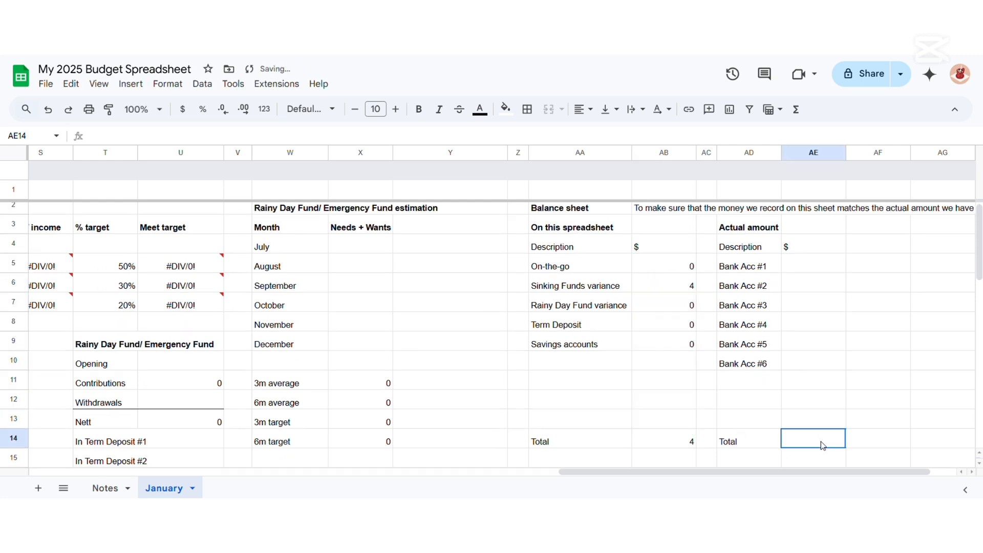
{"action": "type", "text": "=SUM("}
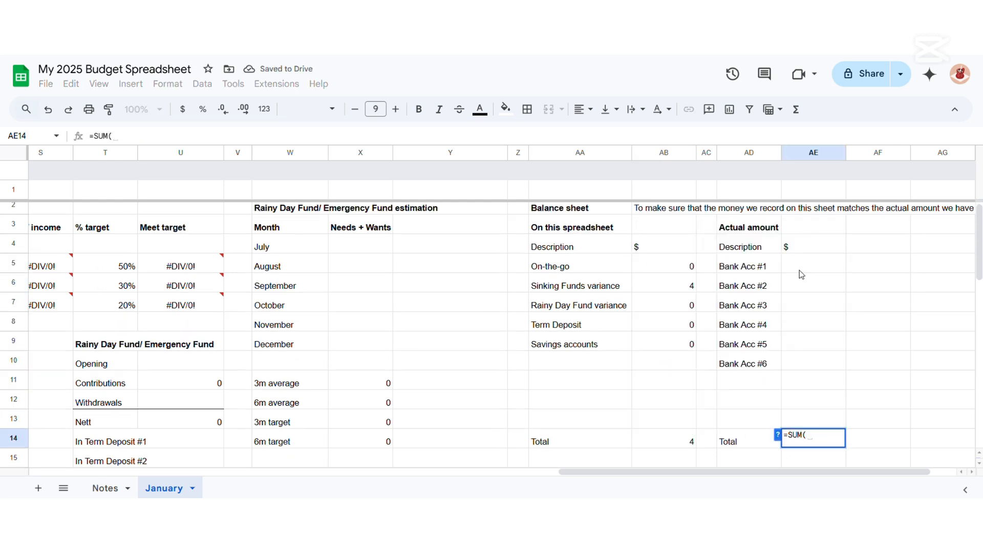
{"action": "left_click_drag", "start_coordinate": [802, 274], "coordinate": [814, 428]}
{"action": "key", "text": "Return"}
Add a Variance row in AA15 with AB15 calculated as =AE14-AB14.
{"action": "left_click", "coordinate": [587, 464]}
{"action": "scroll", "coordinate": [629, 432], "scroll_direction": "down", "scroll_amount": 1}
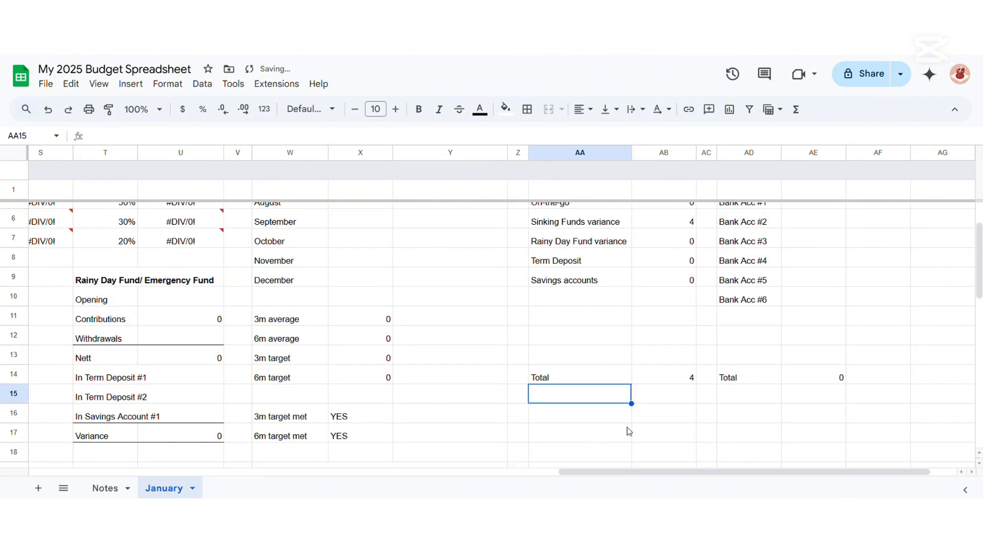
{"action": "type", "text": "Variance"}
{"action": "key", "text": "Return"}
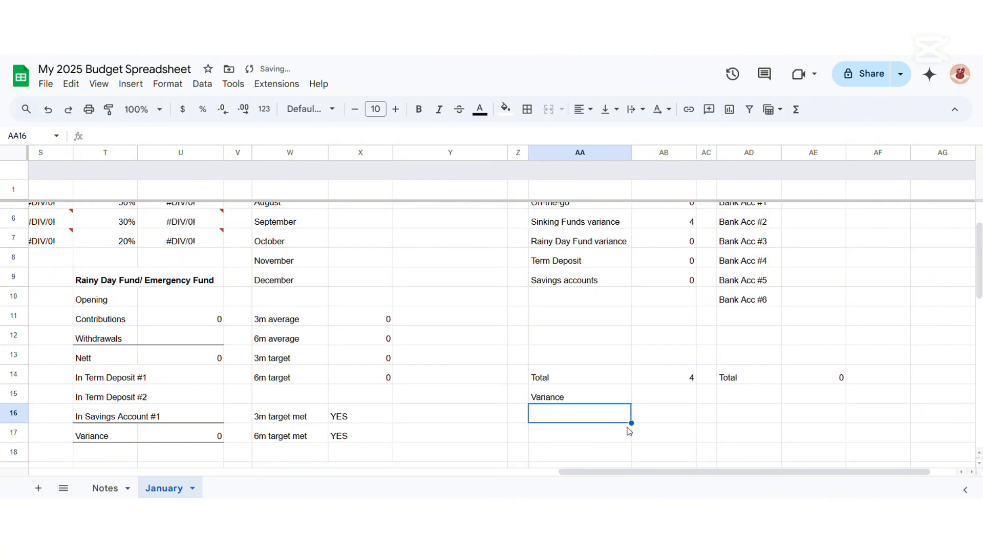
{"action": "left_click", "coordinate": [677, 399]}
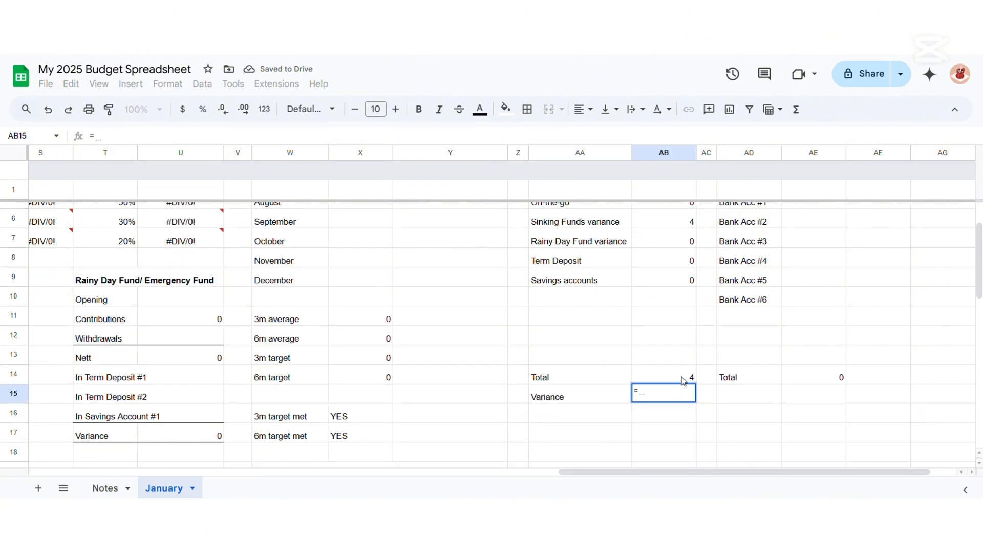
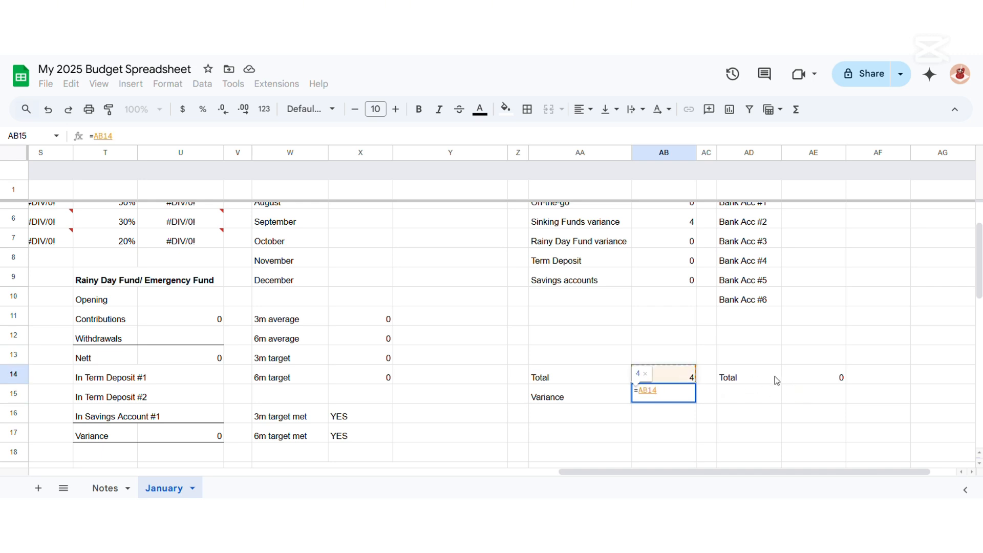
{"action": "type", "text": "-"}
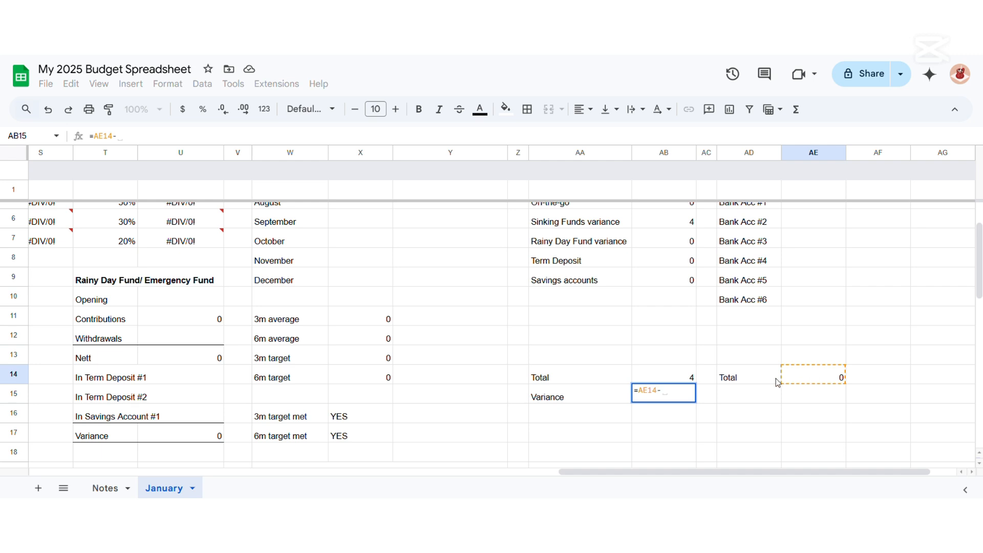
{"action": "type", "text": "AB14"}
{"action": "key", "text": "Return"}
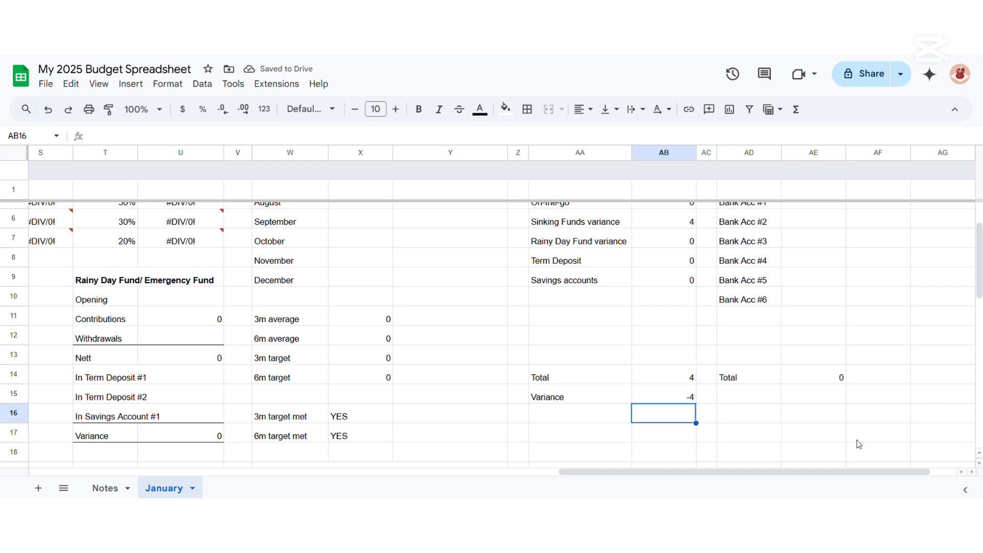
Try a preset light green fill on the Total income cells H2:I2.
{"action": "scroll", "coordinate": [856, 413], "scroll_direction": "up", "scroll_amount": 2}
{"action": "scroll", "coordinate": [865, 433], "scroll_direction": "down", "scroll_amount": 3}
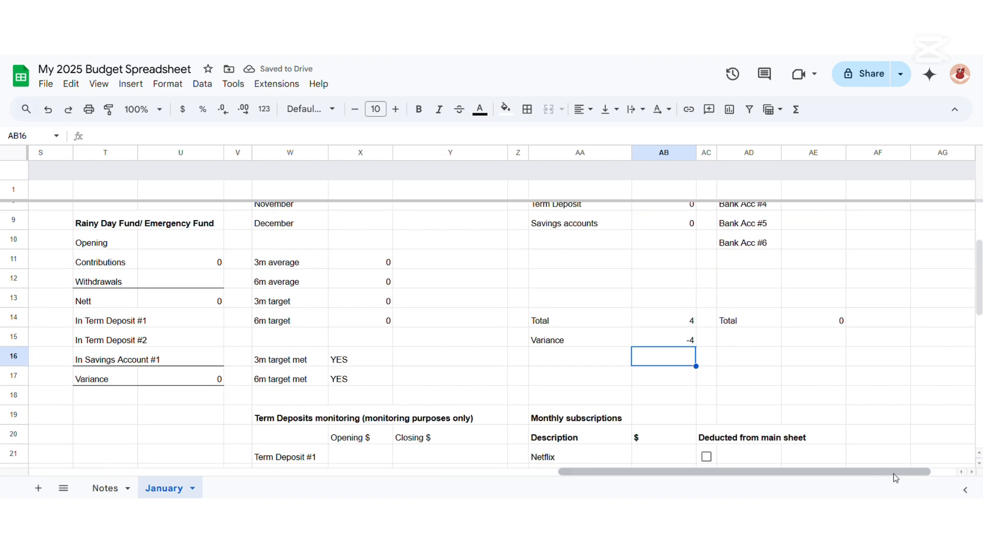
{"action": "left_click_drag", "start_coordinate": [742, 472], "coordinate": [120, 495]}
{"action": "left_click_drag", "start_coordinate": [385, 472], "coordinate": [612, 475]}
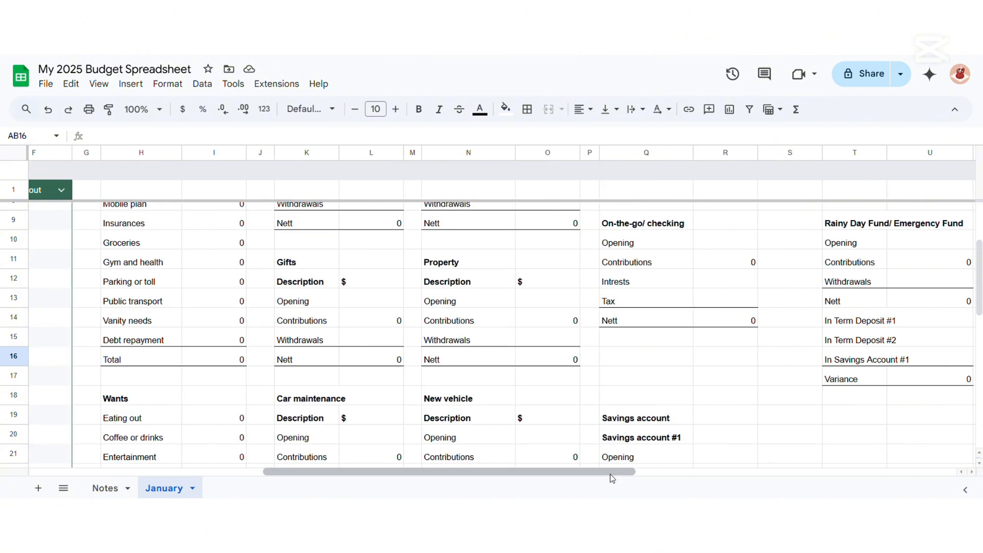
{"action": "scroll", "coordinate": [191, 213], "scroll_direction": "up", "scroll_amount": 3}
{"action": "left_click_drag", "start_coordinate": [133, 214], "coordinate": [213, 214]}
{"action": "left_click", "coordinate": [512, 110]}
{"action": "left_click", "coordinate": [565, 183]}
{"action": "left_click", "coordinate": [506, 109]}
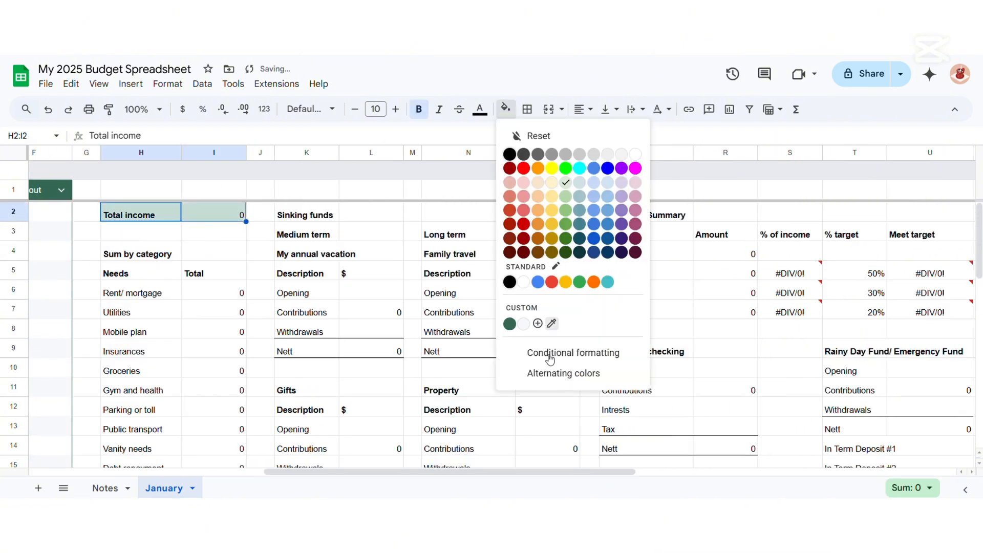
{"action": "left_click", "coordinate": [573, 353]}
{"action": "key", "text": "Escape"}
{"action": "left_click", "coordinate": [506, 109]}
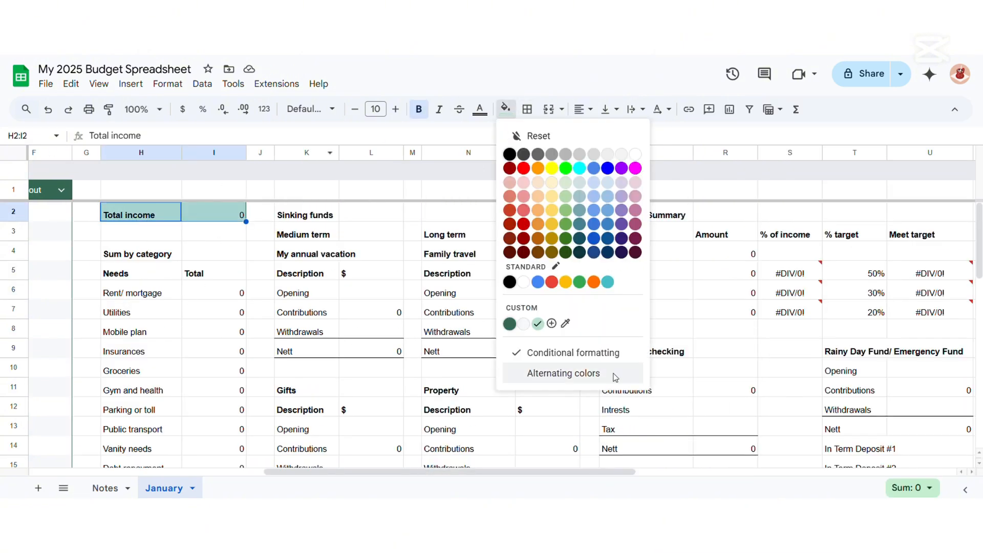
{"action": "left_click", "coordinate": [573, 353]}
{"action": "left_click", "coordinate": [955, 110]}
Fill the Total income cells H2:I2 with a custom light green.
{"action": "left_click", "coordinate": [505, 109]}
{"action": "left_click", "coordinate": [551, 323]}
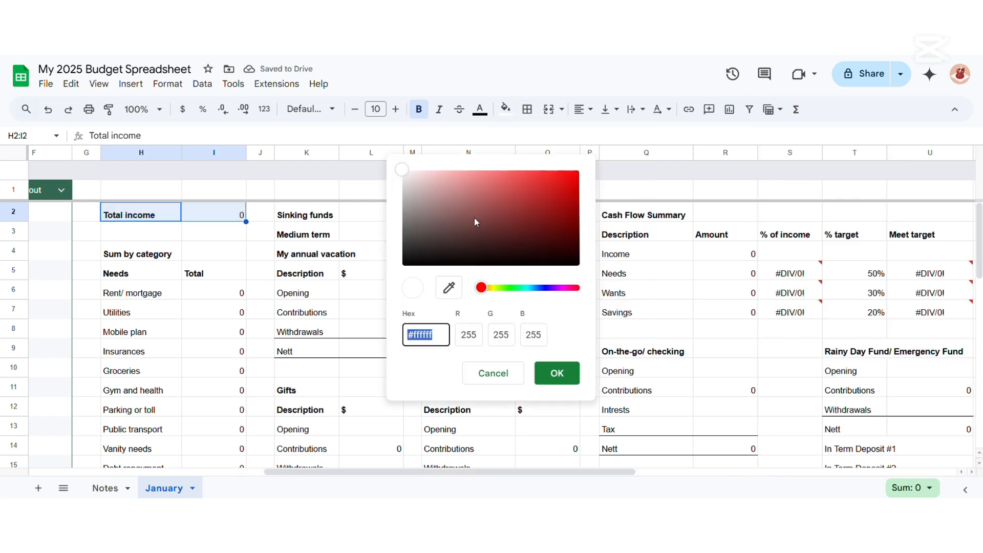
{"action": "left_click", "coordinate": [507, 287]}
{"action": "left_click", "coordinate": [556, 372]}
Fill the Sum by category section H4:I34 with a custom light orange.
{"action": "left_click", "coordinate": [210, 293]}
{"action": "left_click_drag", "start_coordinate": [141, 254], "coordinate": [220, 326]}
{"action": "scroll", "coordinate": [205, 308], "scroll_direction": "down", "scroll_amount": 5}
{"action": "left_click", "coordinate": [506, 109]}
{"action": "left_click", "coordinate": [565, 323]}
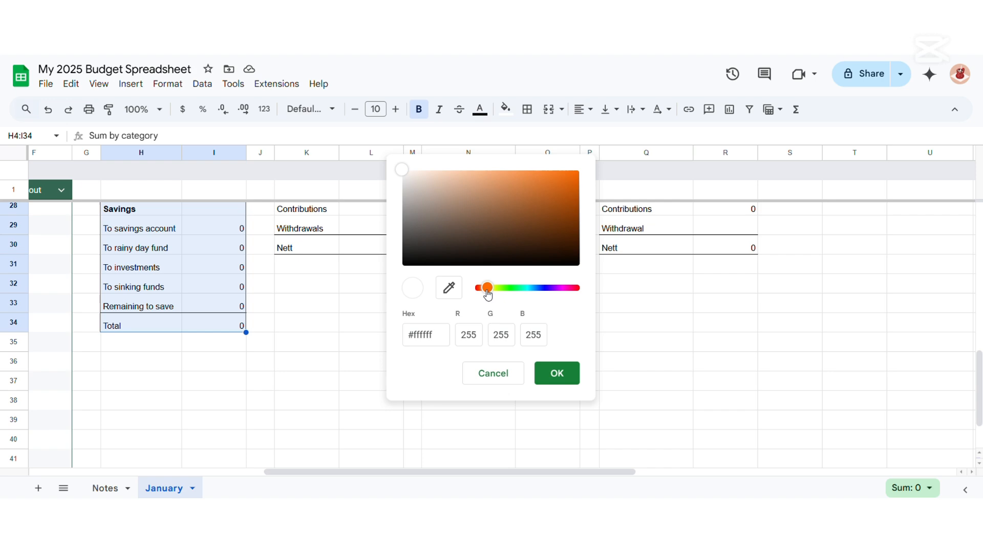
{"action": "left_click", "coordinate": [557, 373]}
Fill the Sinking funds section K2:O36 with a custom light blue.
{"action": "scroll", "coordinate": [557, 308], "scroll_direction": "up", "scroll_amount": 10}
{"action": "left_click_drag", "start_coordinate": [307, 213], "coordinate": [577, 305]}
{"action": "scroll", "coordinate": [542, 397], "scroll_direction": "down", "scroll_amount": 3}
{"action": "left_click", "coordinate": [506, 110]}
{"action": "left_click", "coordinate": [565, 324]}
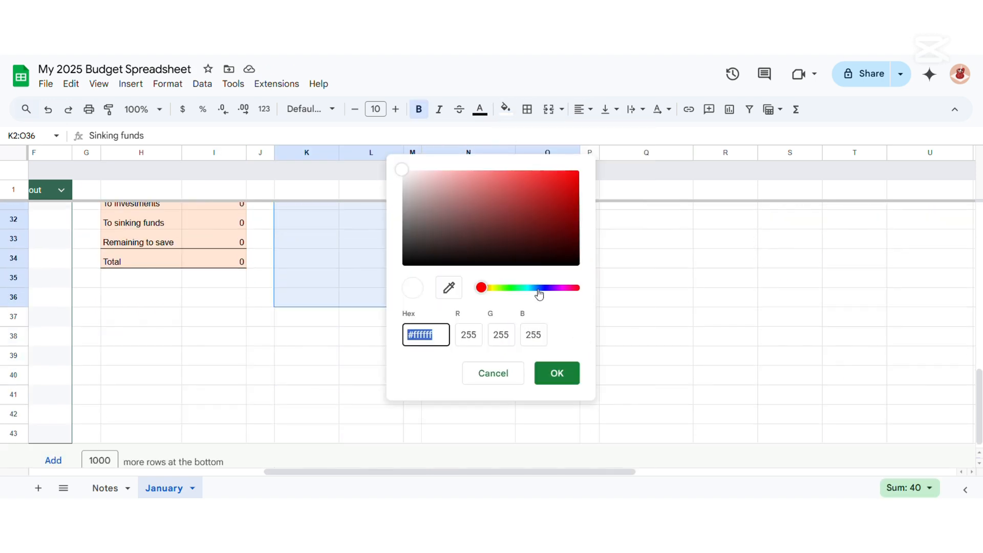
{"action": "left_click", "coordinate": [531, 288]}
{"action": "left_click", "coordinate": [557, 373]}
Fill the Cash Flow Summary table Q2:U7 with a custom light pink.
{"action": "scroll", "coordinate": [557, 308], "scroll_direction": "up", "scroll_amount": 10}
{"action": "scroll", "coordinate": [557, 307], "scroll_direction": "right", "scroll_amount": 5}
{"action": "left_click_drag", "start_coordinate": [354, 215], "coordinate": [648, 312]}
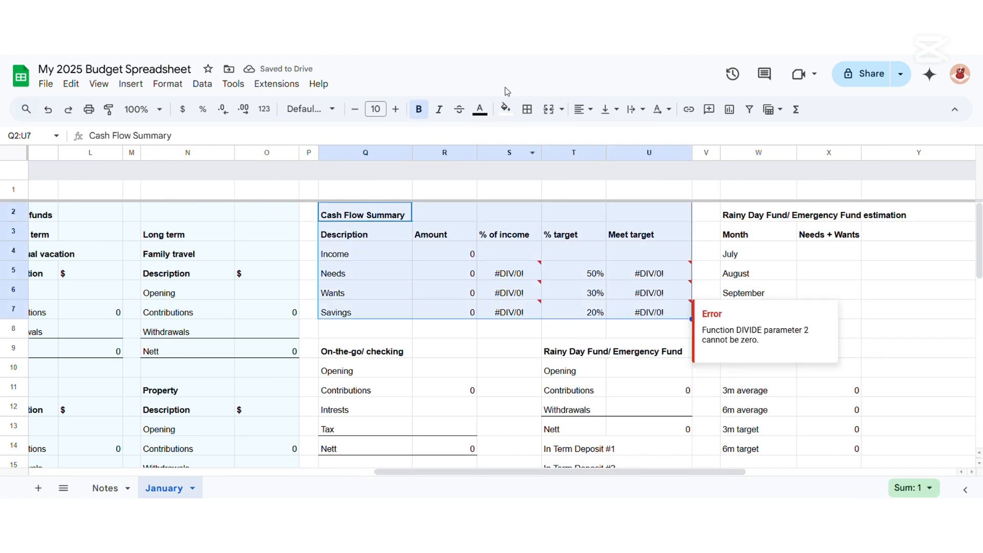
{"action": "left_click", "coordinate": [505, 109]}
{"action": "left_click", "coordinate": [565, 323]}
{"action": "left_click", "coordinate": [561, 288]}
{"action": "left_click", "coordinate": [557, 373]}
Fill the On-the-go/ checking section Q9:R14 with the custom color #fff2e5.
{"action": "scroll", "coordinate": [505, 282], "scroll_direction": "down", "scroll_amount": 2}
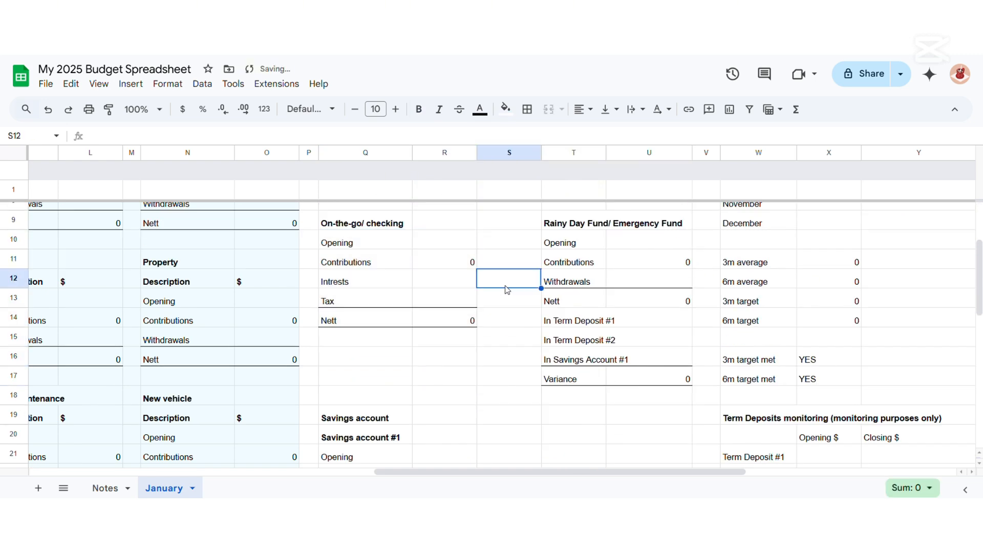
{"action": "left_click_drag", "start_coordinate": [354, 223], "coordinate": [444, 321]}
{"action": "left_click", "coordinate": [506, 109]}
{"action": "left_click", "coordinate": [606, 323]}
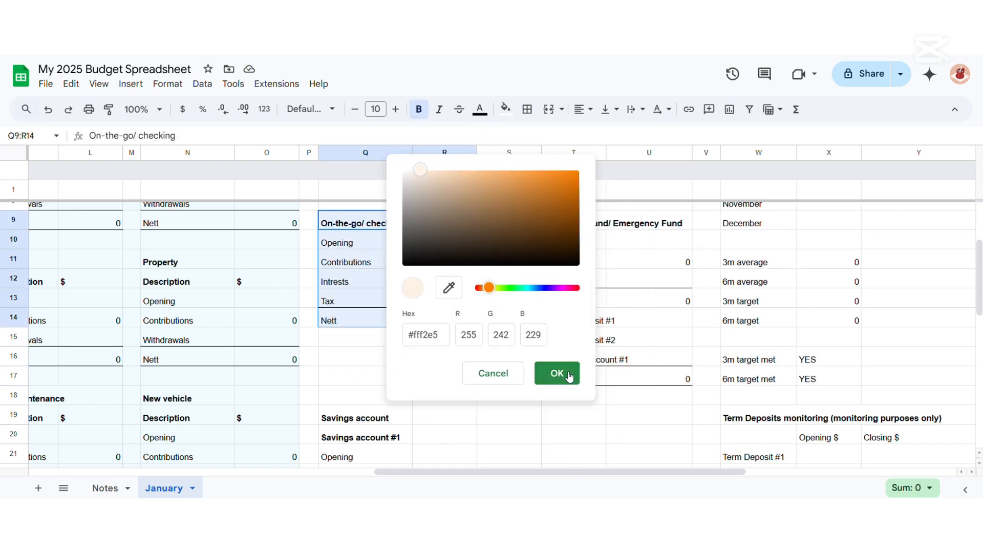
{"action": "left_click", "coordinate": [557, 373]}
Fill the Rainy Day Fund/ Emergency Fund section T9:U17 with a custom light green.
{"action": "left_click_drag", "start_coordinate": [574, 224], "coordinate": [664, 379]}
{"action": "left_click", "coordinate": [506, 109]}
{"action": "left_click", "coordinate": [621, 322]}
{"action": "left_click", "coordinate": [517, 288]}
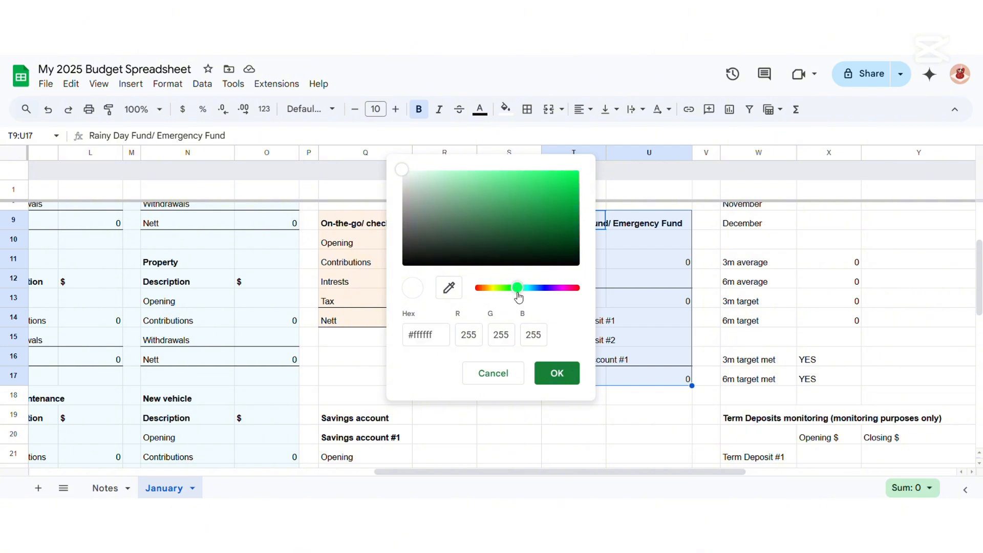
{"action": "left_click", "coordinate": [556, 373]}
Fill the Savings account section Q19:R30 with a custom light yellow.
{"action": "left_click_drag", "start_coordinate": [353, 418], "coordinate": [444, 312]}
{"action": "left_click", "coordinate": [505, 109]}
{"action": "left_click", "coordinate": [637, 322]}
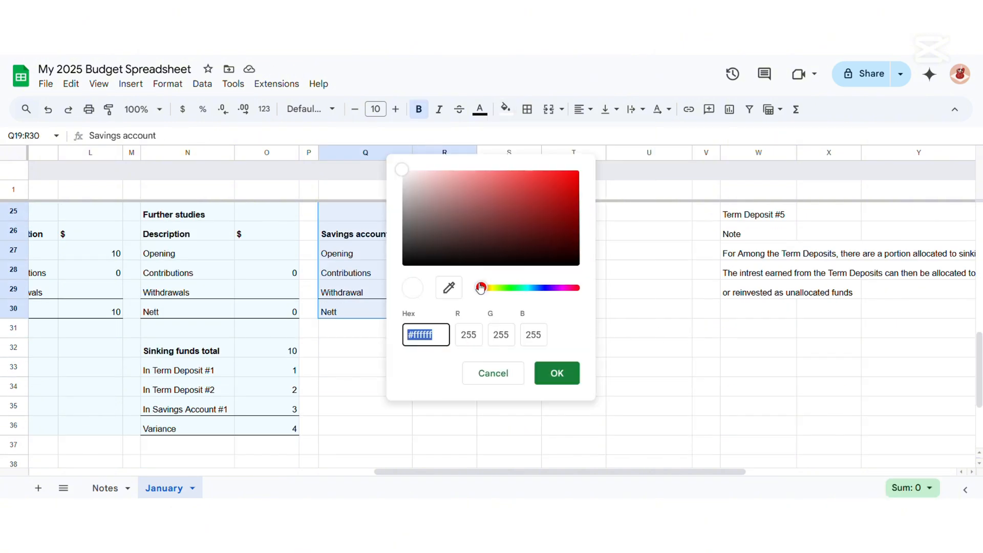
{"action": "left_click", "coordinate": [498, 288]}
{"action": "left_click", "coordinate": [426, 169]}
{"action": "left_click", "coordinate": [557, 373]}
{"action": "left_click", "coordinate": [649, 367]}
Fill the Rainy Day Fund/ Emergency Fund estimation section W2:X17 with a custom light pink.
{"action": "scroll", "coordinate": [536, 215], "scroll_direction": "up", "scroll_amount": 8}
{"action": "scroll", "coordinate": [536, 215], "scroll_direction": "right", "scroll_amount": 5}
{"action": "left_click_drag", "start_coordinate": [535, 215], "coordinate": [591, 378]}
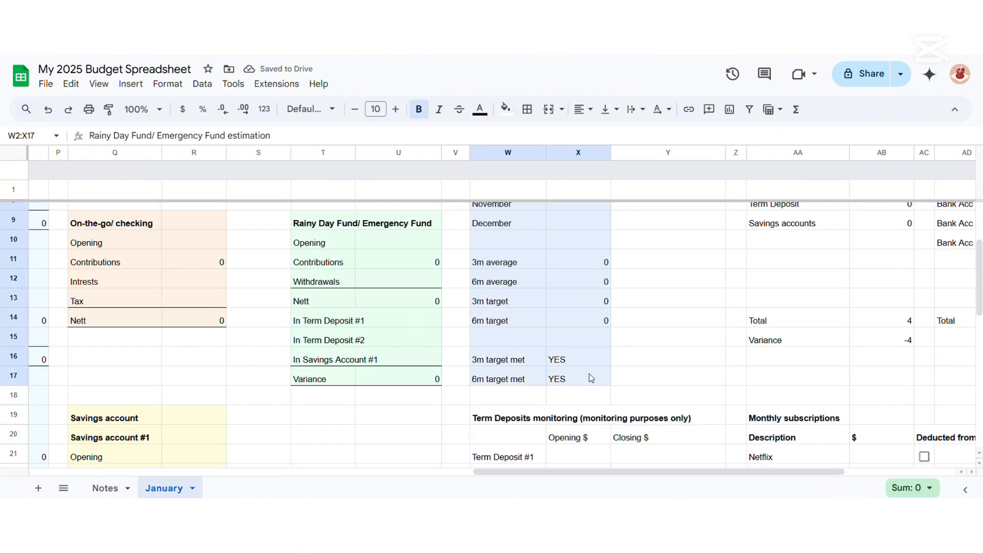
{"action": "left_click", "coordinate": [506, 109]}
{"action": "left_click", "coordinate": [510, 335]}
{"action": "left_click", "coordinate": [557, 372]}
Fill the Term Deposits monitoring section W19:Y26 with the custom color #c3dfff.
{"action": "scroll", "coordinate": [556, 307], "scroll_direction": "down", "scroll_amount": 5}
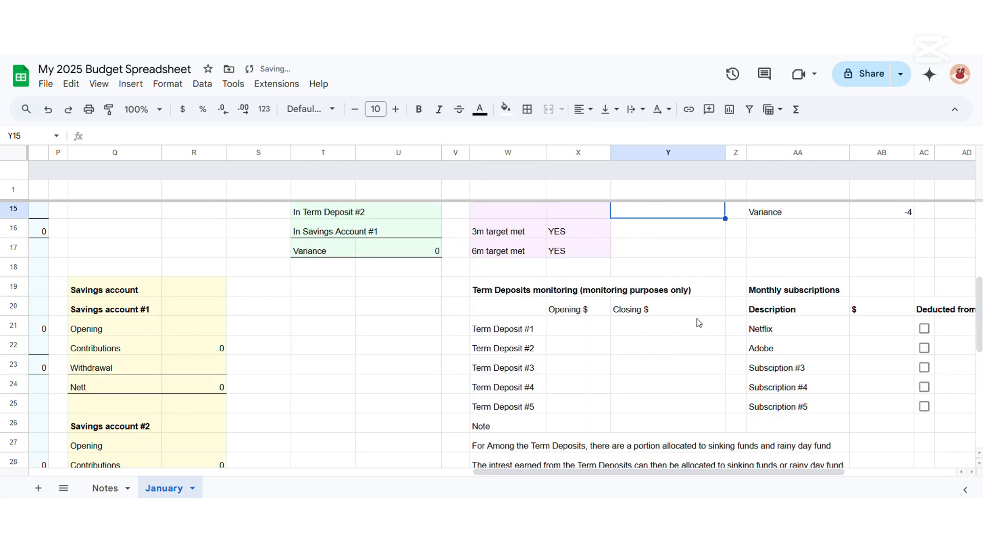
{"action": "left_click_drag", "start_coordinate": [482, 226], "coordinate": [692, 362]}
{"action": "left_click", "coordinate": [506, 110]}
{"action": "left_click", "coordinate": [525, 339]}
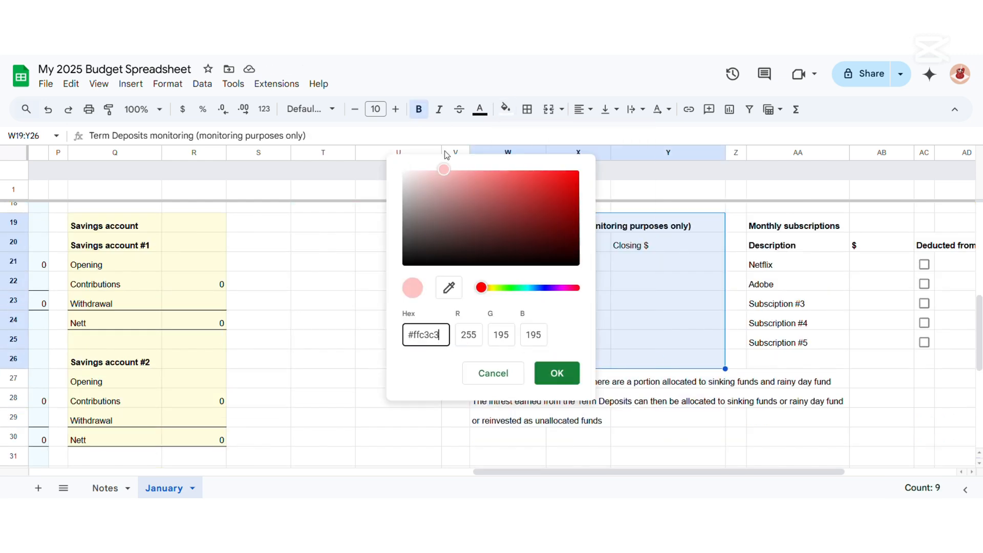
{"action": "type", "text": "c3dfff"}
{"action": "left_click", "coordinate": [557, 374]}
Refill the Term Deposits monitoring section W19:Y26 with a paler custom blue-gray.
{"action": "left_click", "coordinate": [512, 242]}
{"action": "left_click_drag", "start_coordinate": [515, 227], "coordinate": [691, 362]}
{"action": "left_click", "coordinate": [506, 109]}
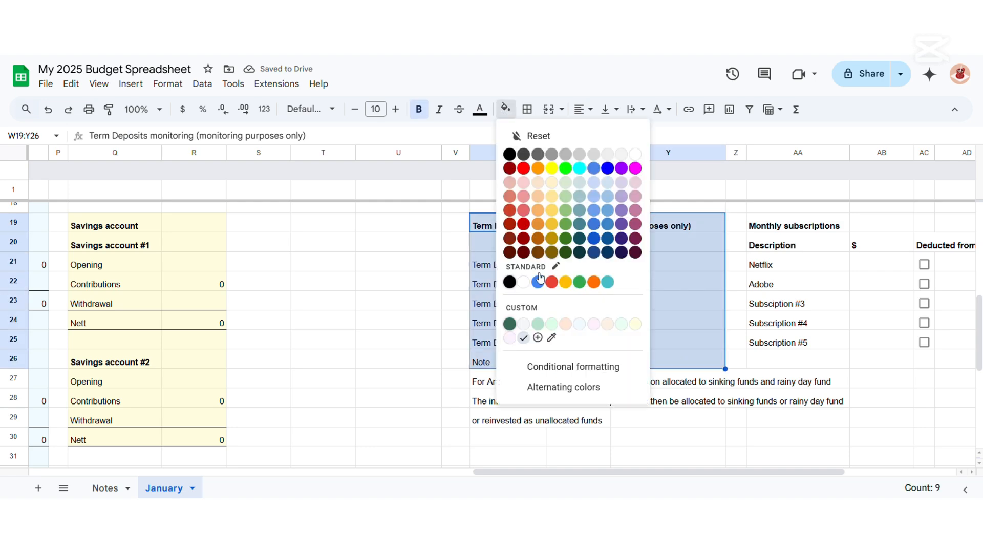
{"action": "left_click", "coordinate": [511, 336]}
{"action": "left_click", "coordinate": [410, 173]}
{"action": "left_click", "coordinate": [556, 373]}
Fill the Monthly subscriptions section AA19:AD25 with a custom light peach.
{"action": "left_click", "coordinate": [665, 420]}
{"action": "scroll", "coordinate": [665, 358], "scroll_direction": "right", "scroll_amount": 5}
{"action": "left_click_drag", "start_coordinate": [515, 225], "coordinate": [701, 345]}
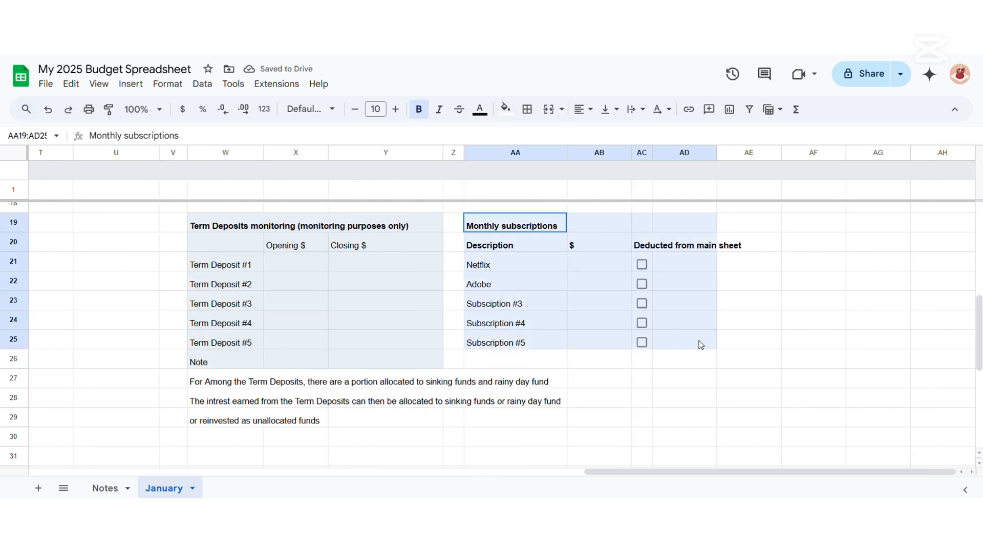
{"action": "left_click", "coordinate": [548, 336]}
{"action": "left_click", "coordinate": [487, 292]}
{"action": "left_click", "coordinate": [555, 374]}
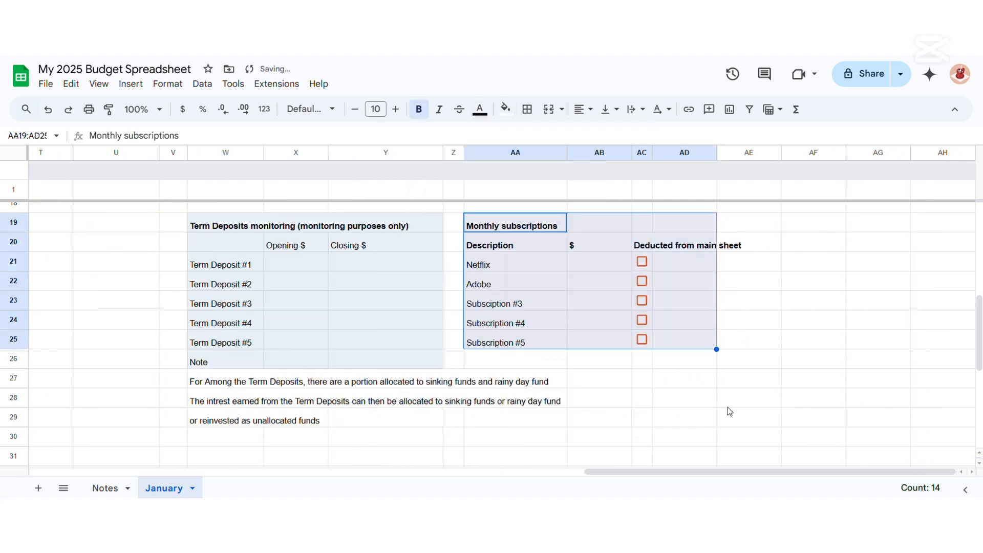
Fill the Balance sheet section AA2:AE15 with a custom light green and add borders to its Total row.
{"action": "scroll", "coordinate": [666, 333], "scroll_direction": "up", "scroll_amount": 6}
{"action": "left_click_drag", "start_coordinate": [512, 215], "coordinate": [745, 346]}
{"action": "left_click", "coordinate": [505, 108]}
{"action": "left_click", "coordinate": [505, 259]}
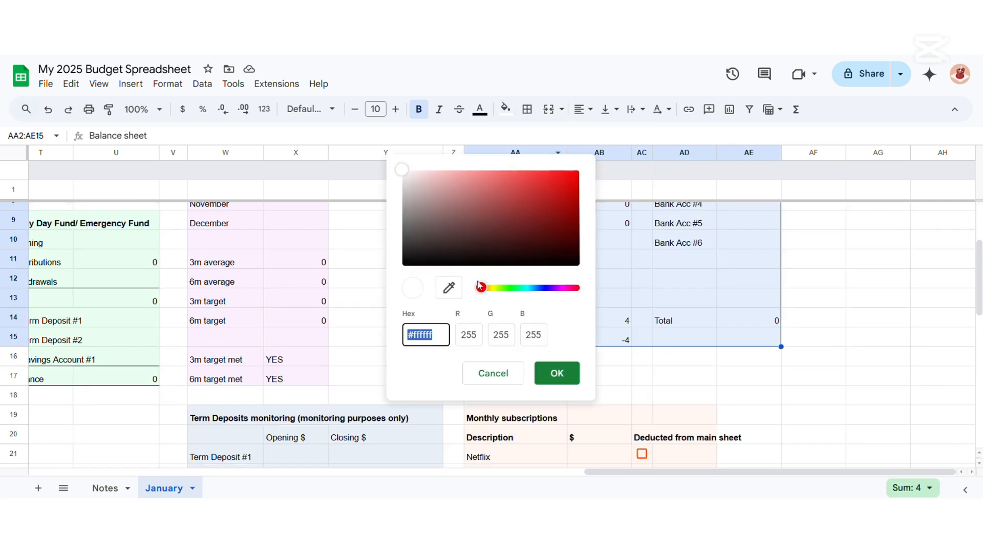
{"action": "left_click", "coordinate": [557, 373]}
{"action": "left_click_drag", "start_coordinate": [512, 321], "coordinate": [777, 323]}
{"action": "left_click", "coordinate": [528, 110]}
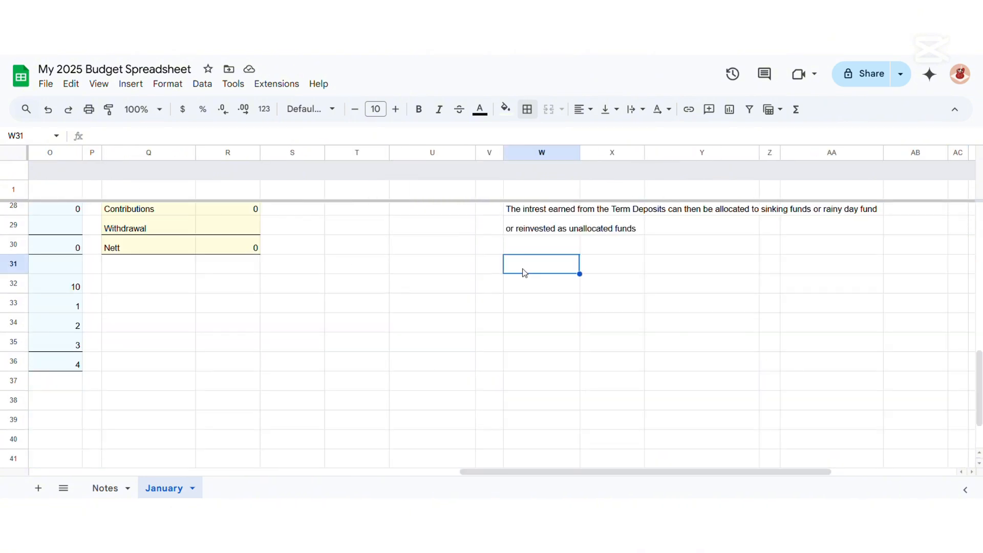
Add a bold "Notes" heading in W31 and fill the range W31:AA39 with a custom light red.
{"action": "key", "text": "ctrl+b"}
{"action": "type", "text": "Notes"}
{"action": "key", "text": "Return"}
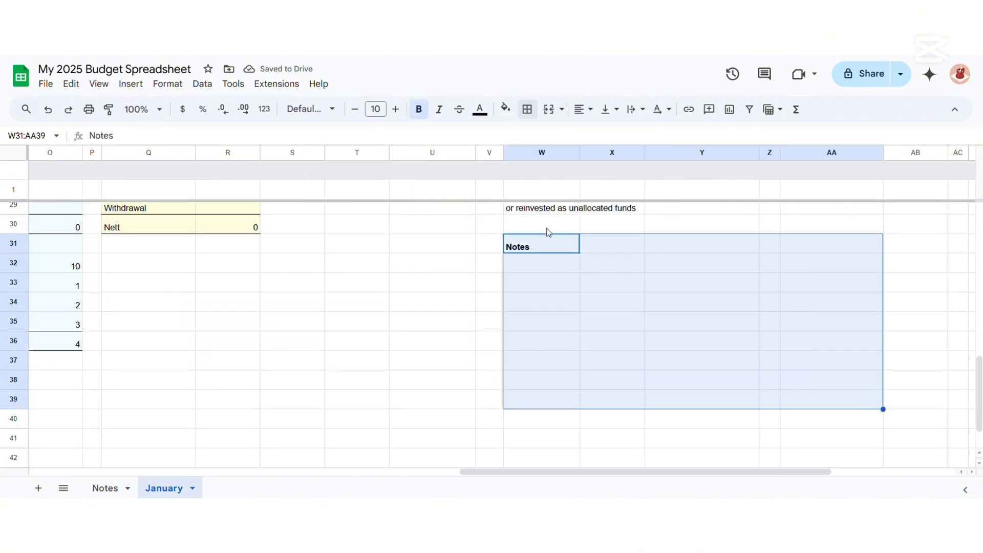
{"action": "left_click", "coordinate": [506, 109]}
{"action": "left_click", "coordinate": [577, 336]}
{"action": "left_click", "coordinate": [408, 171]}
{"action": "left_click", "coordinate": [555, 373]}
Set the text color of the Total income heading in H2 to dark teal.
{"action": "left_click", "coordinate": [372, 290]}
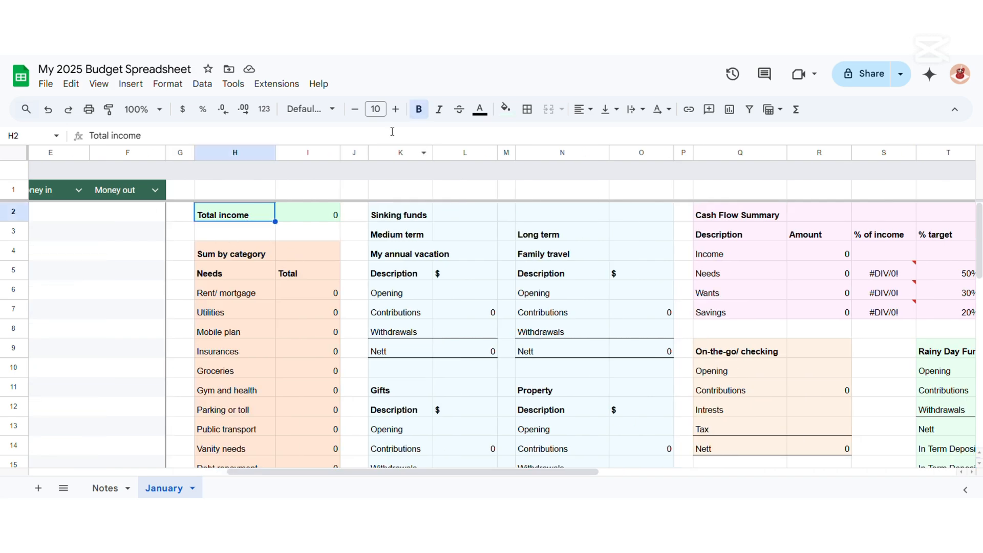
{"action": "left_click", "coordinate": [480, 109]}
{"action": "left_click", "coordinate": [547, 225]}
Set the Sum by category, On-the-go/ checking, Monthly subscriptions and Notes headings to orange text.
{"action": "left_click_drag", "start_coordinate": [234, 253], "coordinate": [307, 273]}
{"action": "left_click", "coordinate": [506, 108]}
{"action": "key", "text": "Escape"}
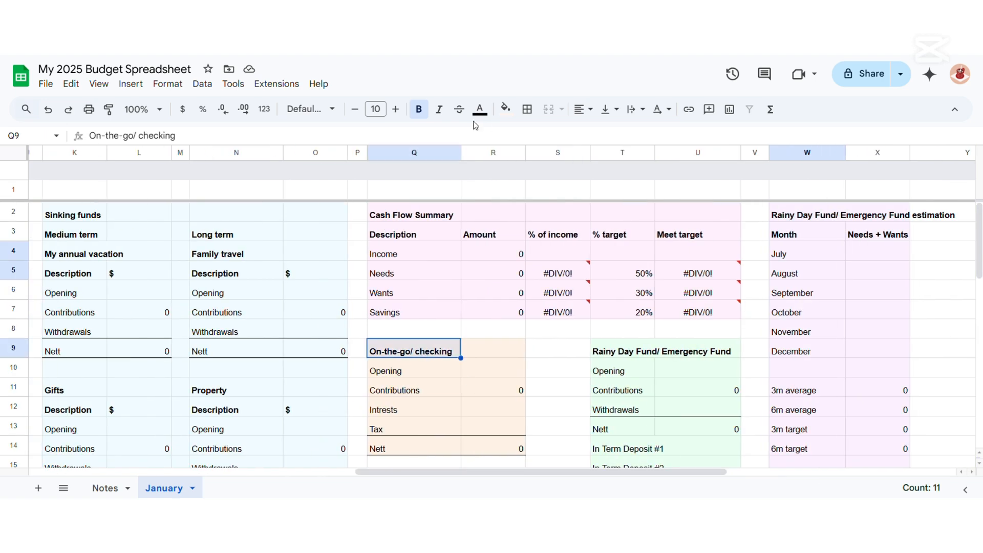
{"action": "left_click", "coordinate": [480, 109]}
{"action": "left_click", "coordinate": [512, 168]}
Set all Sinking funds headings and the Term Deposits monitoring headings in W19:Y20 to dark blue text.
{"action": "scroll", "coordinate": [513, 307], "scroll_direction": "left", "scroll_amount": 6}
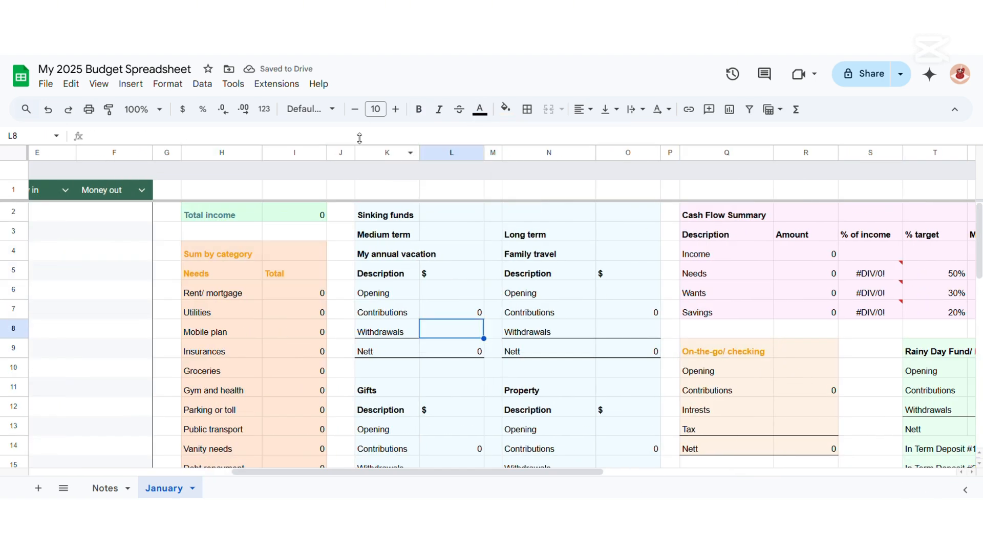
{"action": "left_click_drag", "start_coordinate": [387, 190], "coordinate": [628, 273]}
{"action": "left_click_drag", "start_coordinate": [549, 390], "coordinate": [628, 410]}
{"action": "scroll", "coordinate": [396, 412], "scroll_direction": "down", "scroll_amount": 5}
{"action": "left_click_drag", "start_coordinate": [387, 329], "coordinate": [432, 358]}
{"action": "left_click_drag", "start_coordinate": [549, 329], "coordinate": [627, 358]}
{"action": "scroll", "coordinate": [512, 358], "scroll_direction": "down", "scroll_amount": 4}
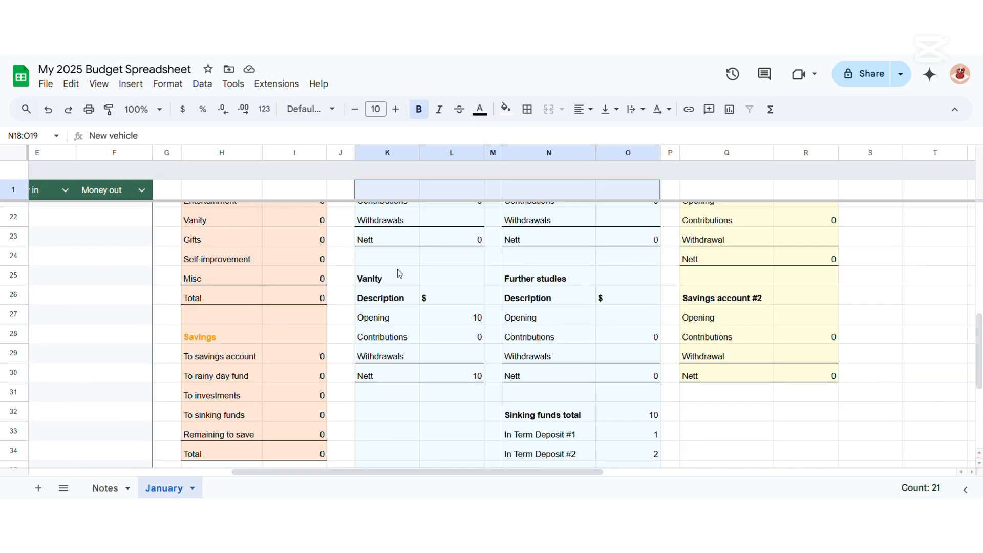
{"action": "left_click", "coordinate": [549, 410], "text": "ctrl"}
{"action": "scroll", "coordinate": [656, 460], "scroll_direction": "right", "scroll_amount": 4}
{"action": "scroll", "coordinate": [655, 461], "scroll_direction": "up", "scroll_amount": 9}
{"action": "scroll", "coordinate": [655, 460], "scroll_direction": "right", "scroll_amount": 5}
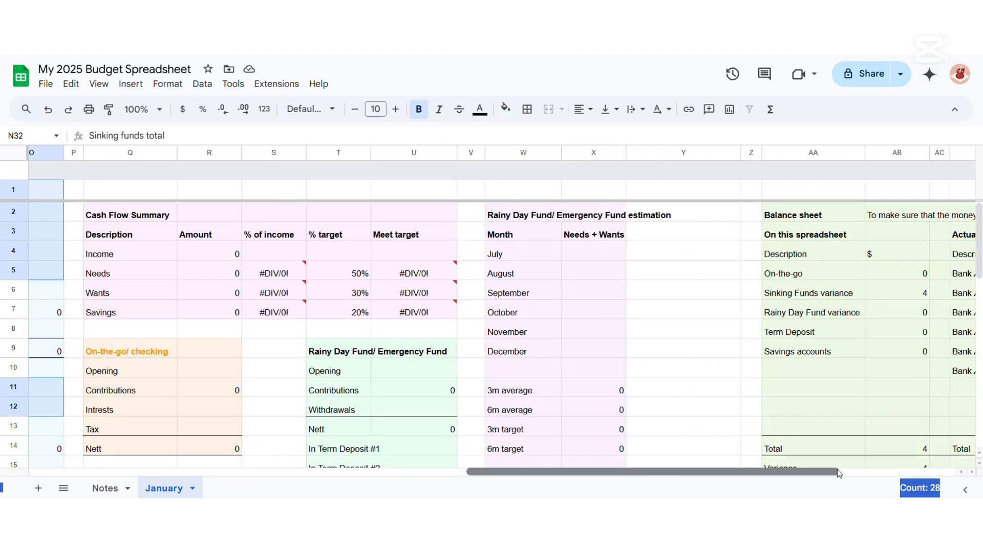
{"action": "scroll", "coordinate": [692, 410], "scroll_direction": "right", "scroll_amount": 3}
{"action": "scroll", "coordinate": [724, 365], "scroll_direction": "down", "scroll_amount": 5}
{"action": "left_click_drag", "start_coordinate": [598, 226], "coordinate": [770, 246]}
{"action": "left_click", "coordinate": [505, 108]}
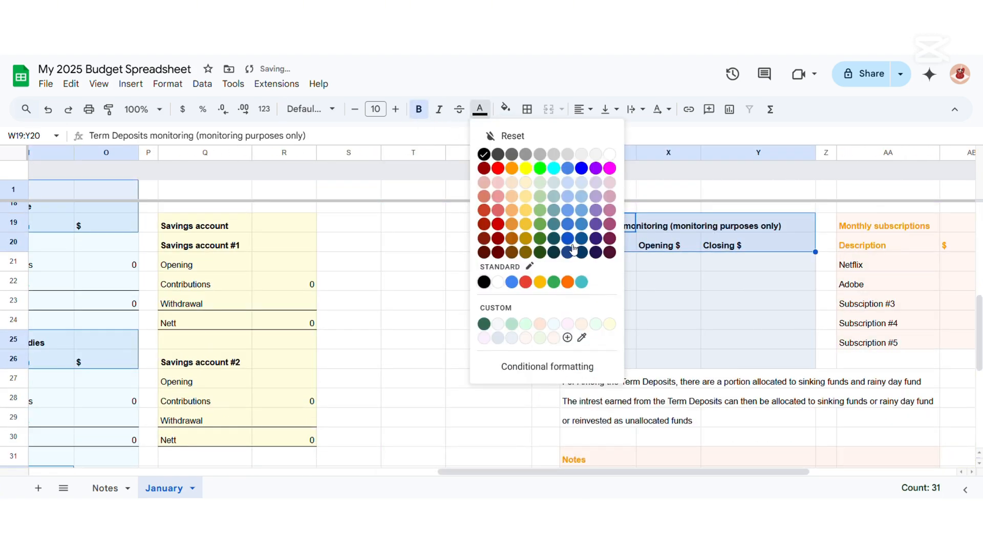
{"action": "left_click", "coordinate": [566, 193]}
Set the Cash Flow Summary headings and the Rainy Day Fund/ Emergency Fund estimation headings in W2:X3 to a custom mauve text color.
{"action": "scroll", "coordinate": [615, 358], "scroll_direction": "up", "scroll_amount": 6}
{"action": "scroll", "coordinate": [615, 359], "scroll_direction": "left", "scroll_amount": 5}
{"action": "left_click_drag", "start_coordinate": [515, 215], "coordinate": [768, 234]}
{"action": "scroll", "coordinate": [736, 472], "scroll_direction": "right", "scroll_amount": 5}
{"action": "scroll", "coordinate": [736, 472], "scroll_direction": "right", "scroll_amount": 5}
{"action": "left_click_drag", "start_coordinate": [410, 215], "coordinate": [538, 235]}
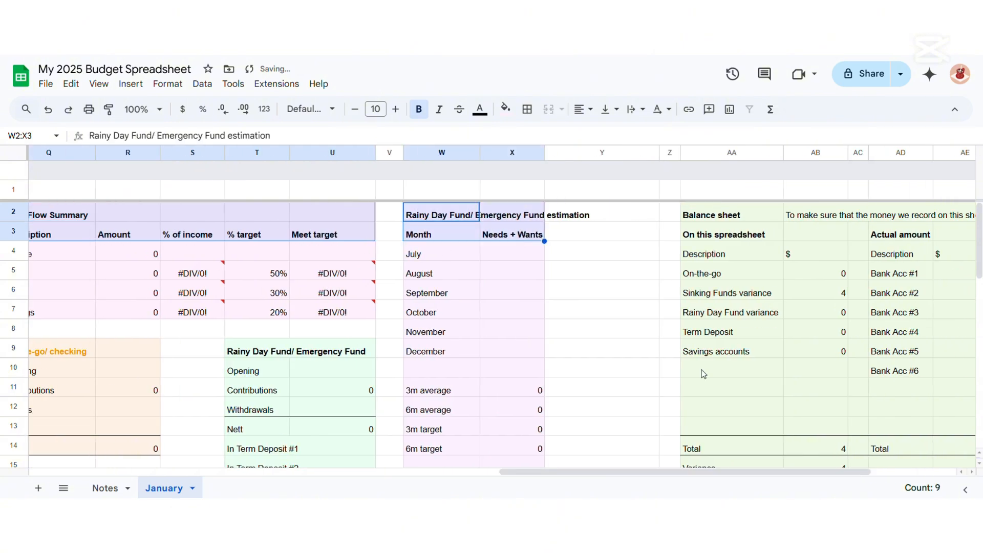
{"action": "scroll", "coordinate": [538, 333], "scroll_direction": "down", "scroll_amount": 5}
{"action": "scroll", "coordinate": [537, 333], "scroll_direction": "down", "scroll_amount": 3}
{"action": "scroll", "coordinate": [538, 333], "scroll_direction": "up", "scroll_amount": 9}
{"action": "scroll", "coordinate": [538, 333], "scroll_direction": "left", "scroll_amount": 5}
{"action": "left_click", "coordinate": [480, 109]}
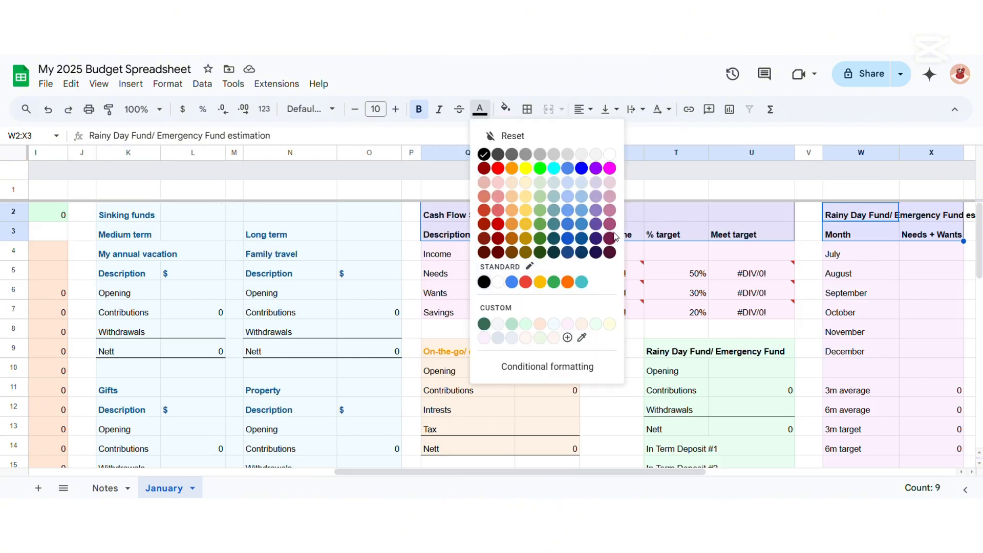
{"action": "left_click", "coordinate": [567, 335]}
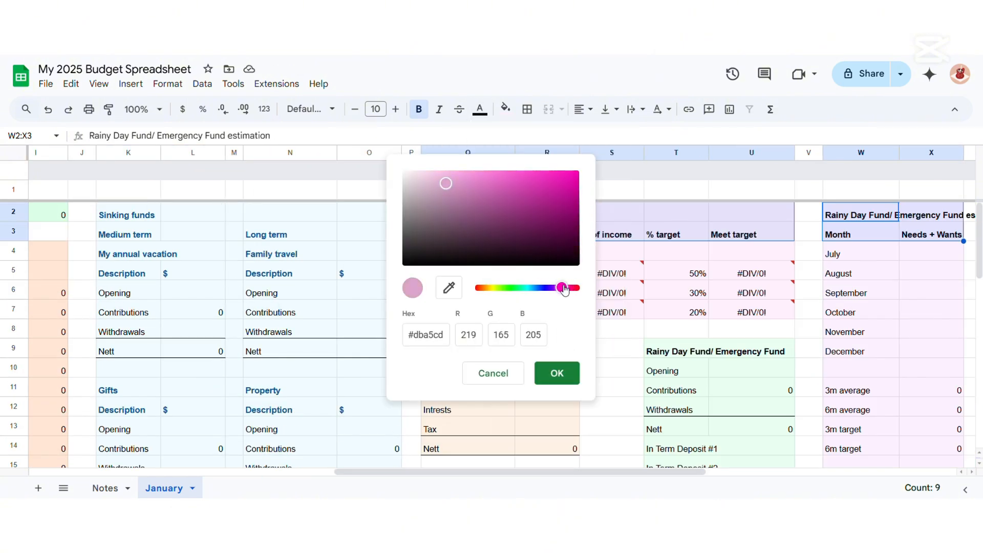
{"action": "left_click", "coordinate": [538, 373]}
Change the text color of the Rainy Day Fund/ Emergency Fund heading in T9:U9 and the Balance sheet headings, including AD4:AE4.
{"action": "scroll", "coordinate": [640, 461], "scroll_direction": "right", "scroll_amount": 5}
{"action": "left_click", "coordinate": [410, 351]}
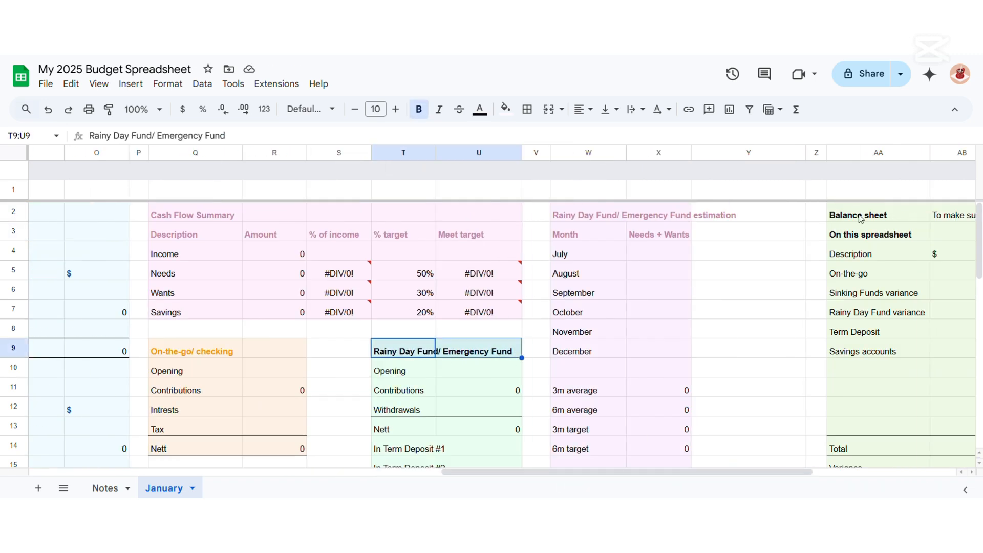
{"action": "left_click_drag", "start_coordinate": [871, 215], "coordinate": [871, 235]}
{"action": "left_click_drag", "start_coordinate": [786, 471], "coordinate": [909, 472]}
{"action": "left_click_drag", "start_coordinate": [676, 254], "coordinate": [752, 254]}
{"action": "scroll", "coordinate": [717, 410], "scroll_direction": "down", "scroll_amount": 8}
{"action": "scroll", "coordinate": [666, 399], "scroll_direction": "left", "scroll_amount": 5}
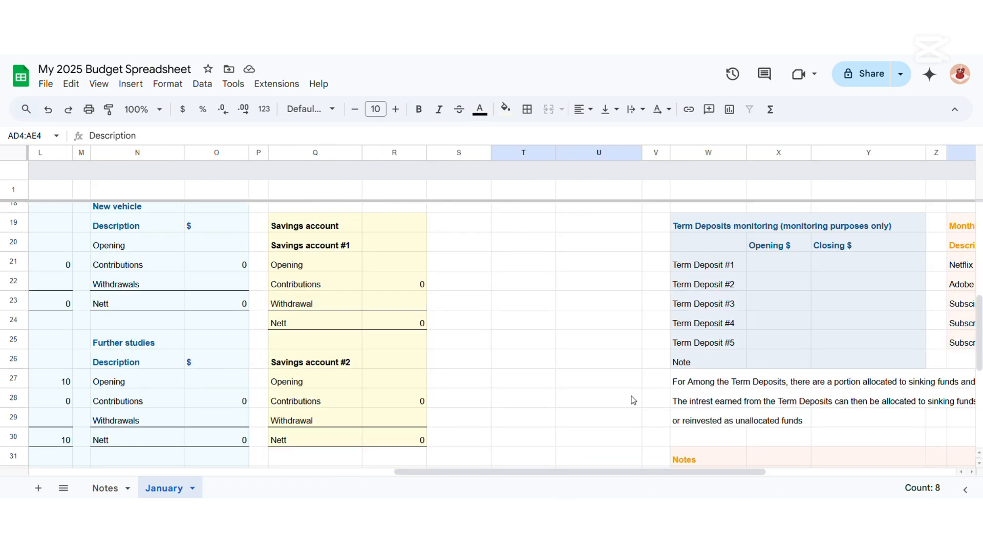
{"action": "left_click", "coordinate": [480, 109]}
{"action": "left_click", "coordinate": [567, 338]}
{"action": "left_click", "coordinate": [522, 292]}
Select the Savings account headings in Q19:Q20 and Q26 and open the fill color choices.
{"action": "scroll", "coordinate": [327, 307], "scroll_direction": "up", "scroll_amount": 3}
{"action": "left_click_drag", "start_coordinate": [315, 226], "coordinate": [315, 245]}
{"action": "left_click", "coordinate": [315, 362], "text": "ctrl"}
{"action": "left_click", "coordinate": [506, 109]}
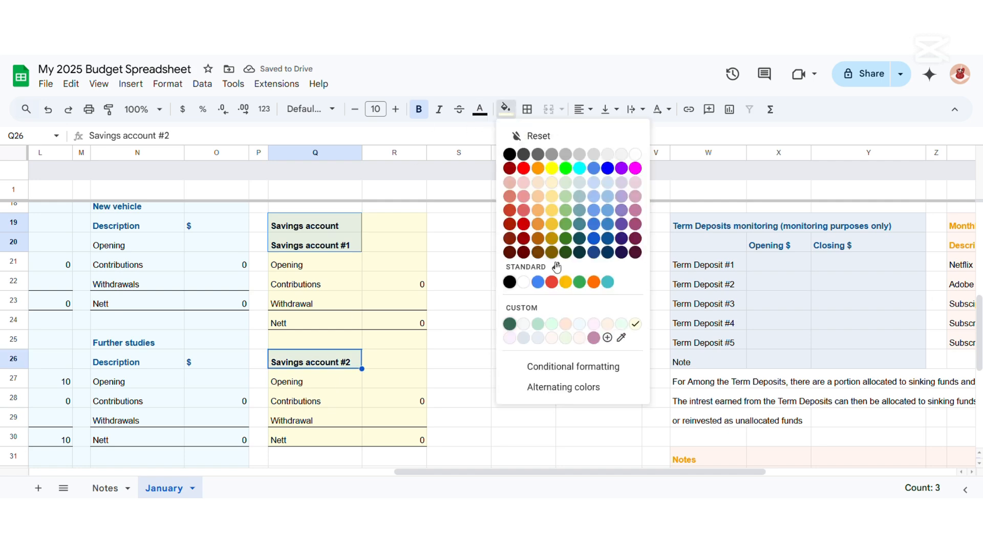
{"action": "left_click", "coordinate": [553, 225]}
{"action": "left_click", "coordinate": [459, 320]}
{"action": "key", "text": "ctrl+z"}
Set the text colour of the Savings account, Savings account #1 and Savings account #2 headings to dark orange.
{"action": "left_click", "coordinate": [481, 109]}
{"action": "left_click", "coordinate": [527, 251]}
{"action": "left_click", "coordinate": [480, 109]}
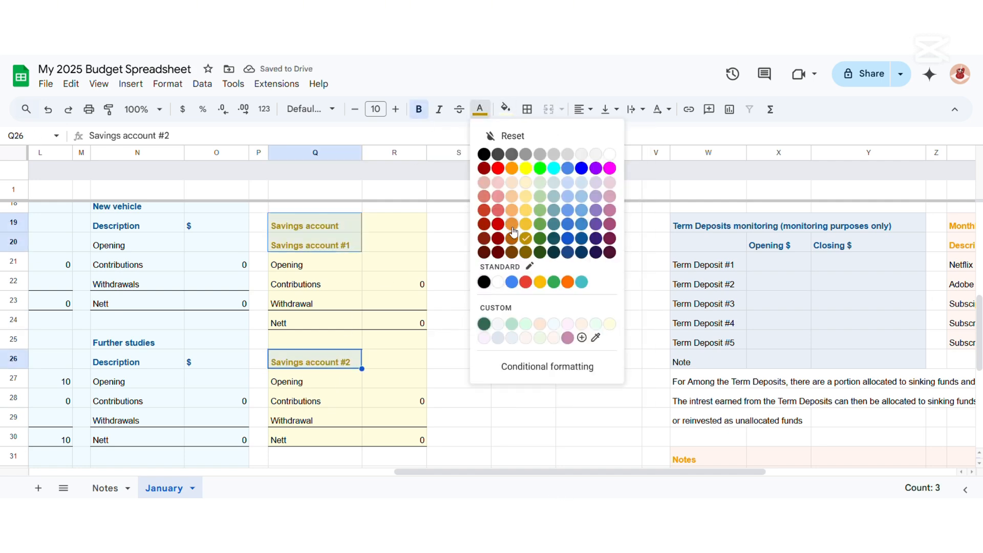
{"action": "left_click", "coordinate": [527, 250]}
{"action": "left_click", "coordinate": [459, 339]}
Look over the January sheet's summary, fund, term deposit and balance sections to check their formatting.
{"action": "scroll", "coordinate": [397, 371], "scroll_direction": "up", "scroll_amount": 6}
{"action": "scroll", "coordinate": [397, 371], "scroll_direction": "left", "scroll_amount": 10}
{"action": "scroll", "coordinate": [753, 465], "scroll_direction": "right", "scroll_amount": 12}
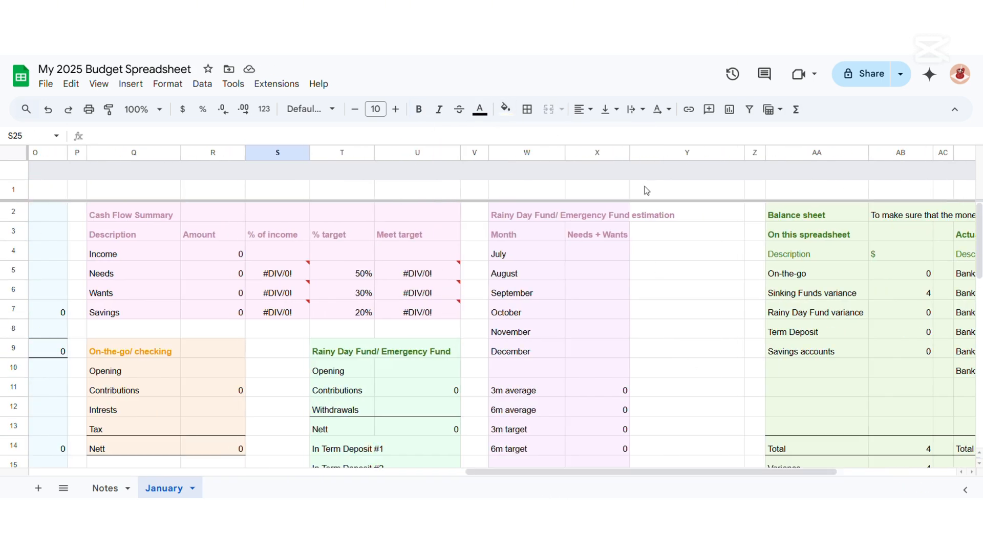
{"action": "scroll", "coordinate": [666, 295], "scroll_direction": "down", "scroll_amount": 4}
{"action": "scroll", "coordinate": [666, 296], "scroll_direction": "down", "scroll_amount": 5}
{"action": "scroll", "coordinate": [666, 295], "scroll_direction": "right", "scroll_amount": 3}
{"action": "scroll", "coordinate": [781, 261], "scroll_direction": "up", "scroll_amount": 8}
{"action": "scroll", "coordinate": [698, 205], "scroll_direction": "down", "scroll_amount": 7}
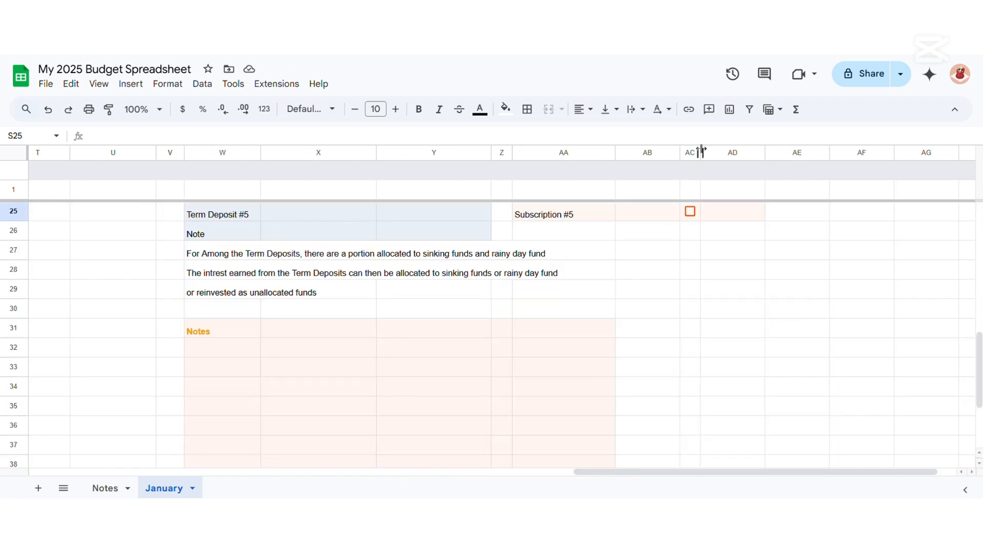
Widen columns AC and AD, which hold the Deducted from main sheet checkboxes on the January sheet.
{"action": "left_click", "coordinate": [694, 152]}
{"action": "scroll", "coordinate": [783, 182], "scroll_direction": "up", "scroll_amount": 7}
{"action": "scroll", "coordinate": [783, 182], "scroll_direction": "down", "scroll_amount": 4}
{"action": "scroll", "coordinate": [793, 256], "scroll_direction": "up", "scroll_amount": 6}
{"action": "left_click", "coordinate": [835, 349]}
Duplicate the January sheet and name both the copy and its table February.
{"action": "left_click_drag", "start_coordinate": [753, 471], "coordinate": [186, 479]}
{"action": "right_click", "coordinate": [168, 491]}
{"action": "left_click", "coordinate": [164, 285]}
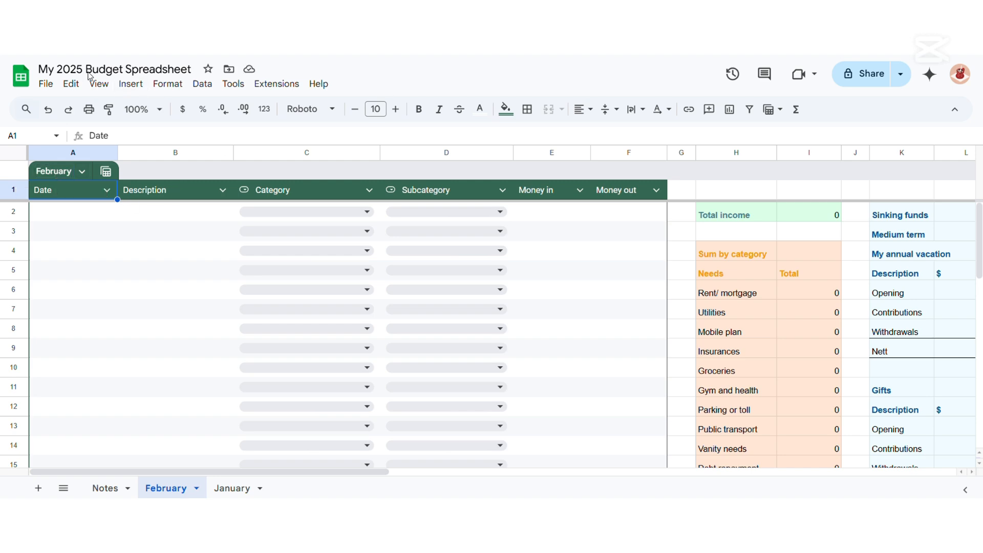
On the February sheet, link the My annual vacation Opening amount in L6 to January's Nett with =January!L9.
{"action": "left_click_drag", "start_coordinate": [279, 478], "coordinate": [514, 476]}
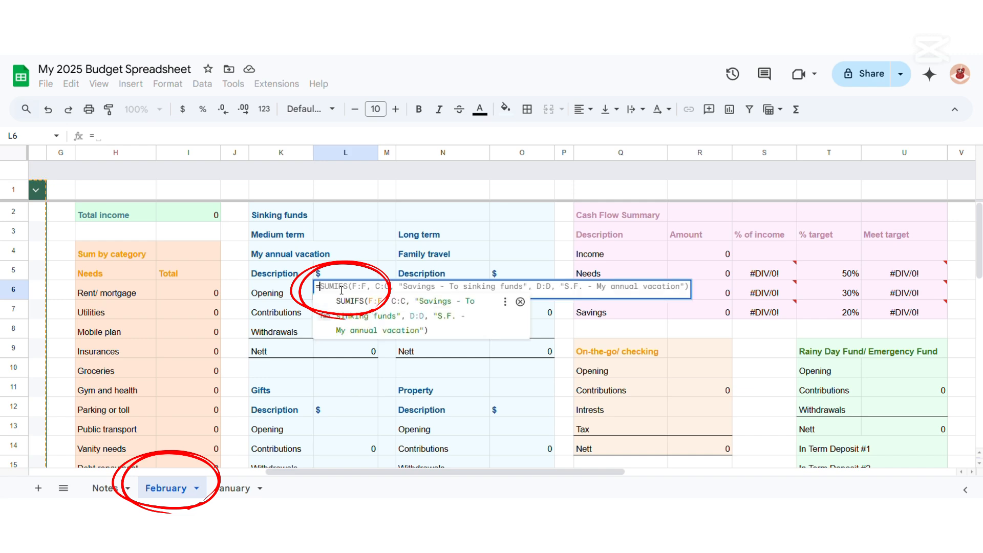
{"action": "left_click", "coordinate": [237, 489]}
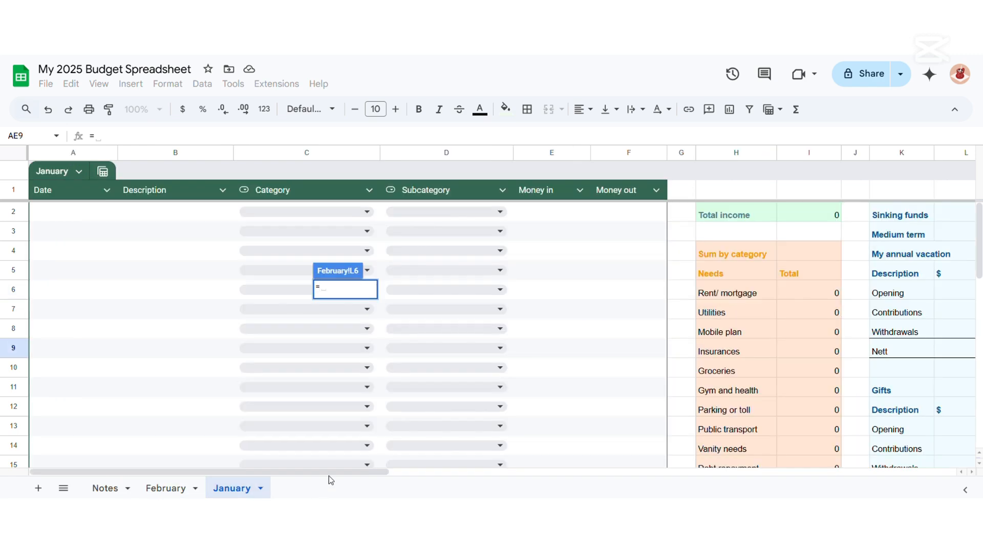
{"action": "scroll", "coordinate": [174, 275], "scroll_direction": "right", "scroll_amount": 10}
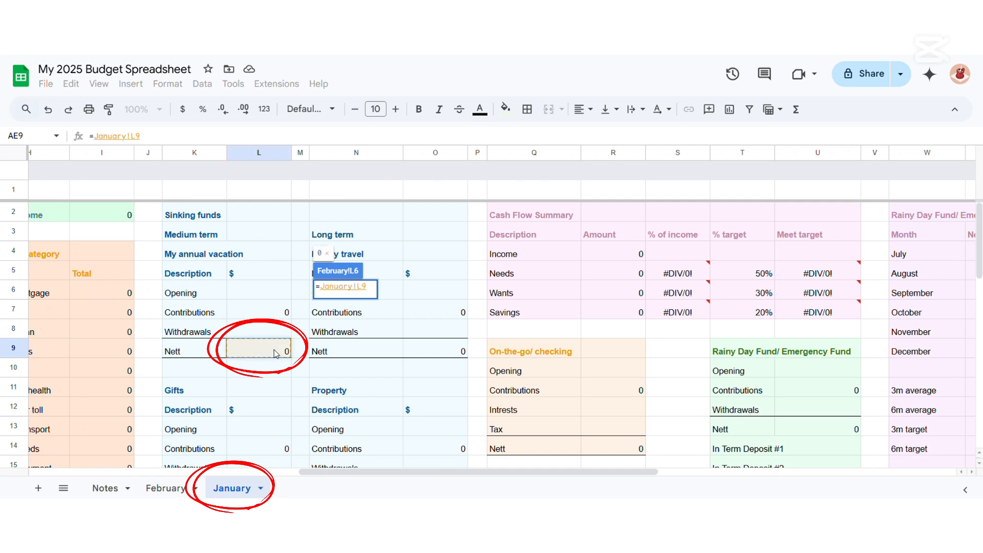
{"action": "key", "text": "Return"}
{"action": "scroll", "coordinate": [287, 361], "scroll_direction": "down", "scroll_amount": 1}
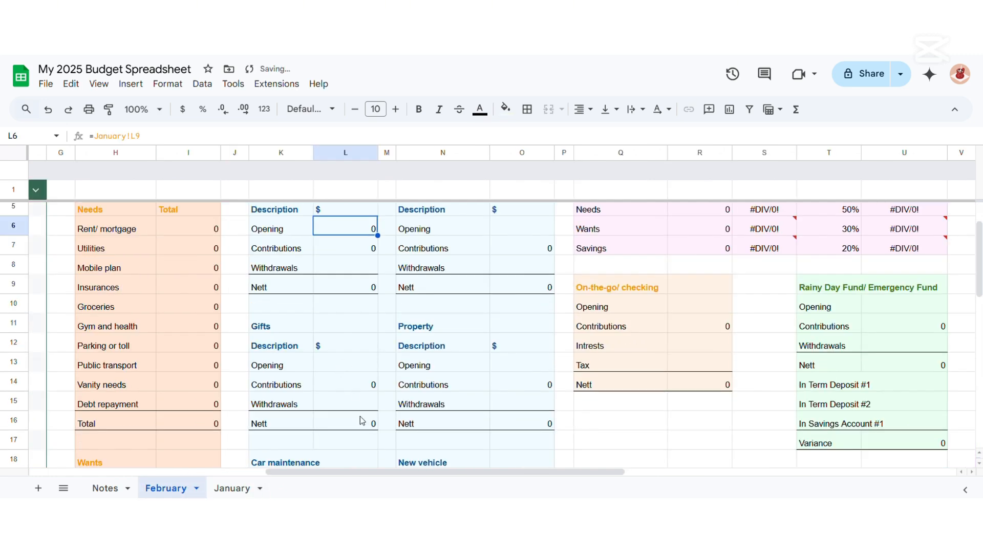
Link the Gifts fund's Opening amount in L13 to the matching balance on the January sheet.
{"action": "left_click", "coordinate": [347, 366]}
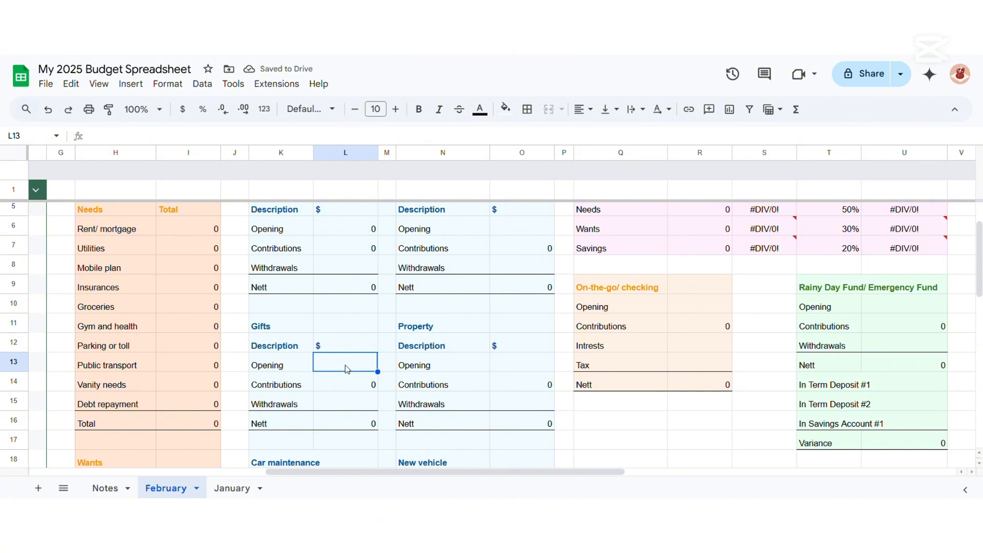
{"action": "type", "text": "=January"}
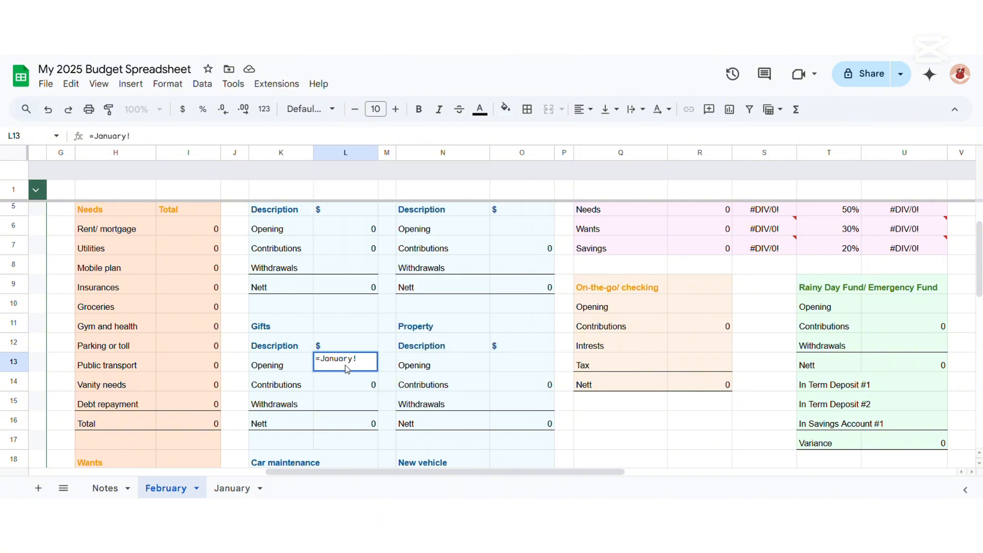
{"action": "type", "text": "!L13"}
{"action": "key", "text": "Return"}
Link the Car maintenance fund's Opening amount in L20 to the matching balance on the January sheet.
{"action": "scroll", "coordinate": [347, 369], "scroll_direction": "down", "scroll_amount": 3}
{"action": "left_click", "coordinate": [345, 370]}
{"action": "type", "text": "=January!"}
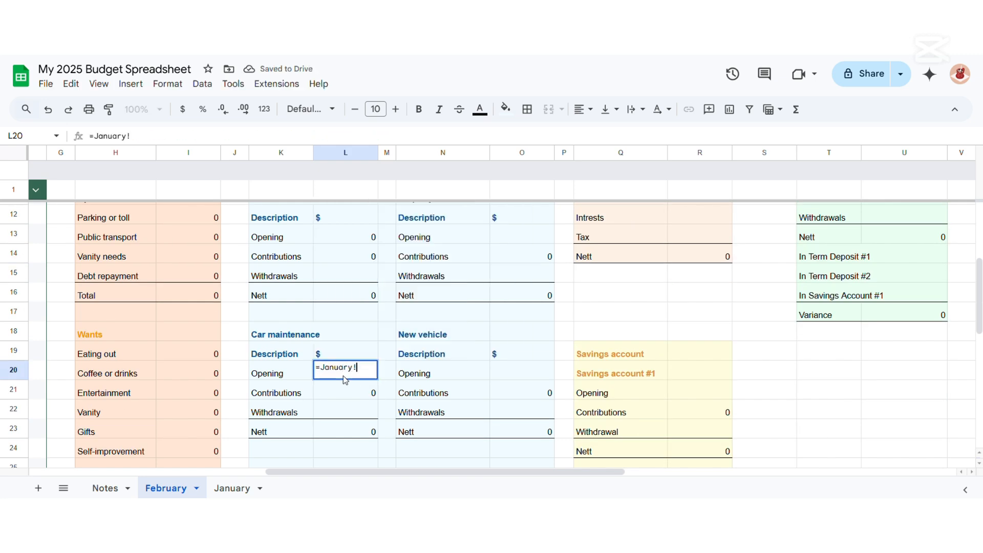
{"action": "type", "text": "L20"}
{"action": "key", "text": "Return"}
{"action": "scroll", "coordinate": [346, 380], "scroll_direction": "down", "scroll_amount": 3}
{"action": "left_click", "coordinate": [345, 379]}
{"action": "type", "text": "=January!L27"}
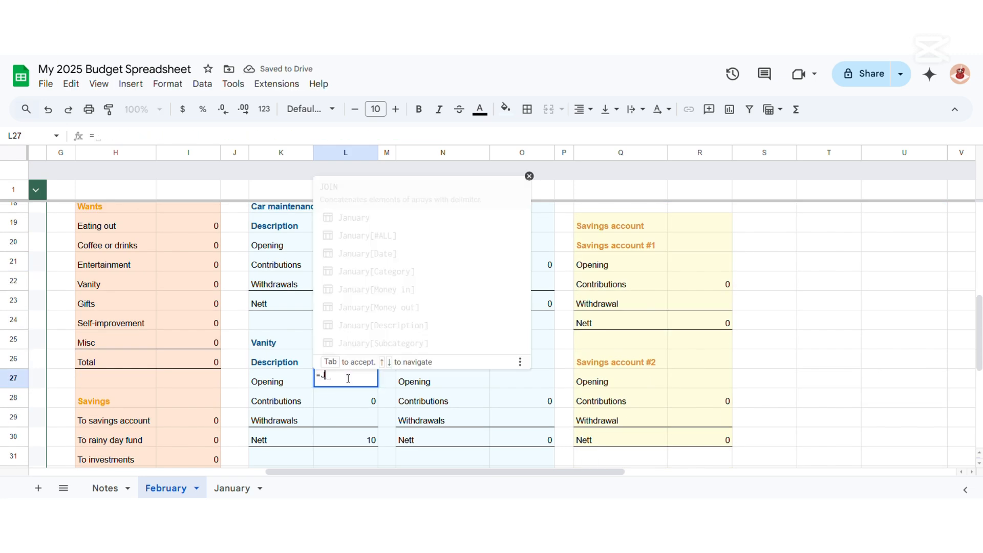
{"action": "key", "text": "Return"}
Link the Vanity fund's Opening amount in L27 to January's Nett with =January!L30.
{"action": "left_click", "coordinate": [348, 381]}
{"action": "type", "text": "="}
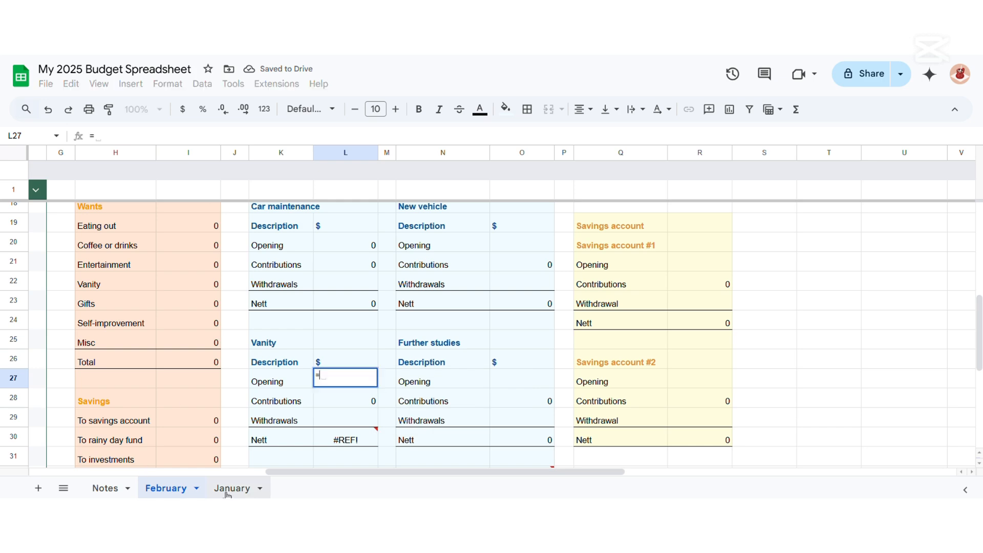
{"action": "left_click", "coordinate": [231, 488]}
{"action": "left_click", "coordinate": [266, 439]}
{"action": "key", "text": "Return"}
Link the Family travel fund's Opening amount in O6 to January's Nett with =January!O9.
{"action": "scroll", "coordinate": [266, 439], "scroll_direction": "down", "scroll_amount": 3}
{"action": "scroll", "coordinate": [266, 439], "scroll_direction": "right", "scroll_amount": 4}
{"action": "scroll", "coordinate": [312, 297], "scroll_direction": "up", "scroll_amount": 10}
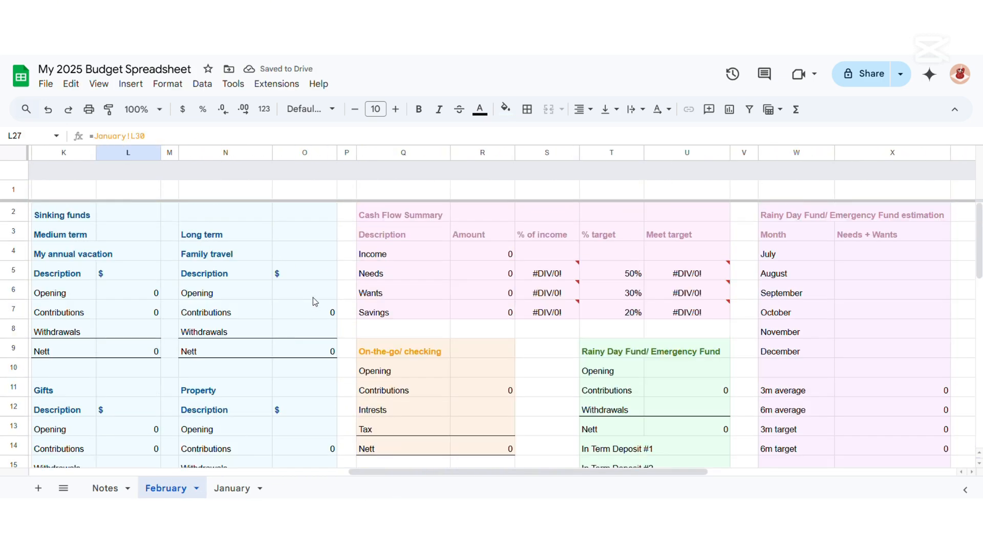
{"action": "left_click", "coordinate": [313, 292]}
{"action": "type", "text": "="}
{"action": "left_click", "coordinate": [232, 488]}
{"action": "left_click", "coordinate": [440, 352]}
{"action": "key", "text": "Return"}
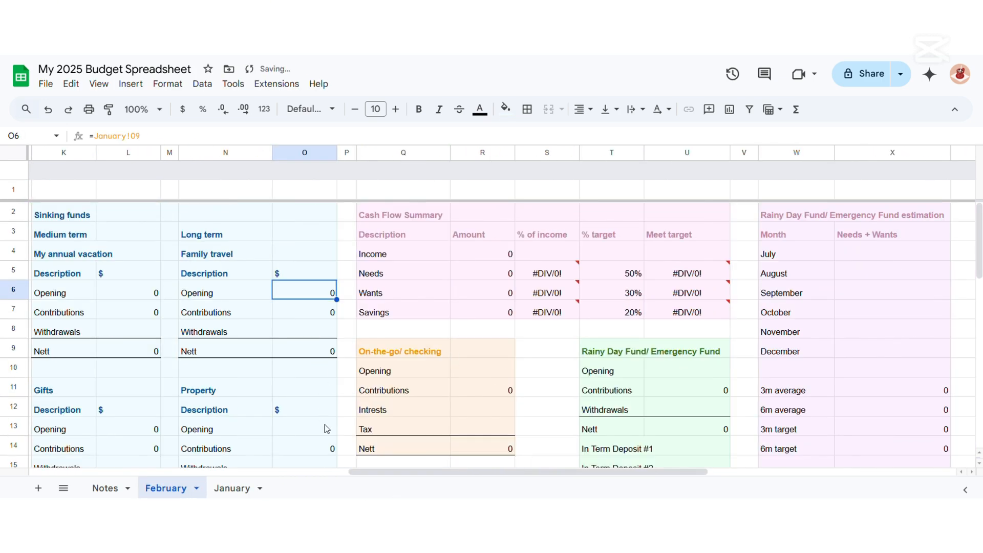
Link the Property fund's Opening amount in O13 to January's Nett in O16.
{"action": "left_click", "coordinate": [304, 425]}
{"action": "type", "text": "="}
{"action": "left_click", "coordinate": [232, 488]}
{"action": "scroll", "coordinate": [436, 359], "scroll_direction": "down", "scroll_amount": 3}
{"action": "left_click", "coordinate": [436, 361]}
{"action": "key", "text": "Return"}
Link cell O23 of the February New vehicle fund to the January sheet.
{"action": "left_click", "coordinate": [302, 368]}
{"action": "type", "text": "="}
{"action": "left_click", "coordinate": [231, 488]}
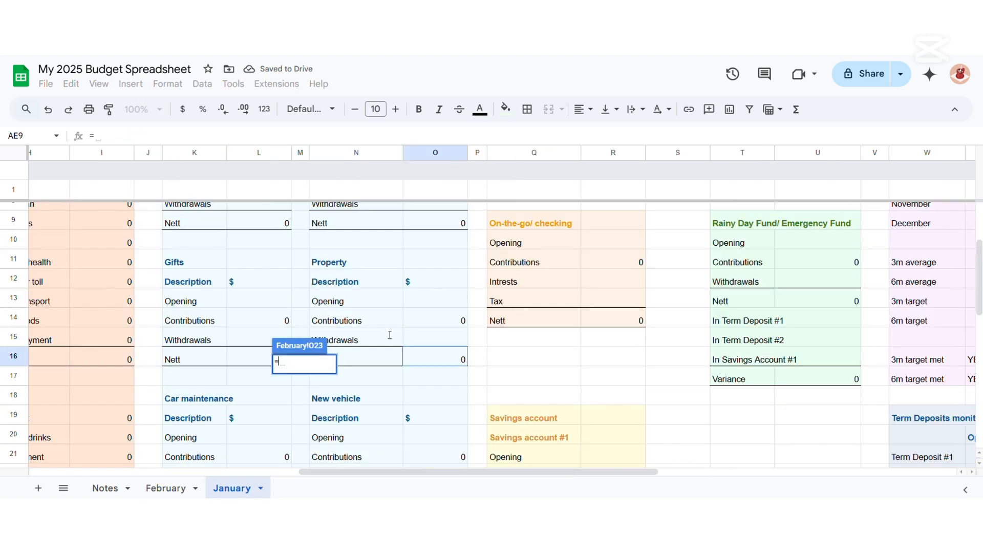
{"action": "key", "text": "Return"}
Link the Further studies fund's Opening amount in O27 to January's Nett with =January!O30.
{"action": "scroll", "coordinate": [302, 368], "scroll_direction": "down", "scroll_amount": 3}
{"action": "left_click", "coordinate": [305, 313]}
{"action": "type", "text": "="}
{"action": "left_click", "coordinate": [231, 488]}
{"action": "left_click", "coordinate": [436, 376]}
{"action": "key", "text": "Return"}
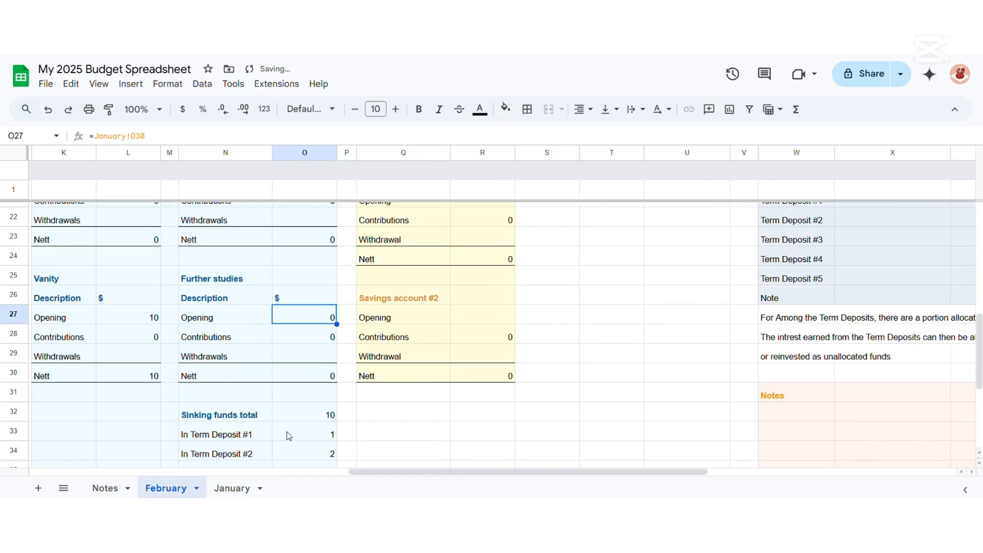
Link the On-the-go/ checking Opening amount in R10 to January's Nett with =January!R14.
{"action": "scroll", "coordinate": [333, 451], "scroll_direction": "left", "scroll_amount": 2}
{"action": "scroll", "coordinate": [348, 389], "scroll_direction": "up", "scroll_amount": 7}
{"action": "scroll", "coordinate": [348, 388], "scroll_direction": "right", "scroll_amount": 3}
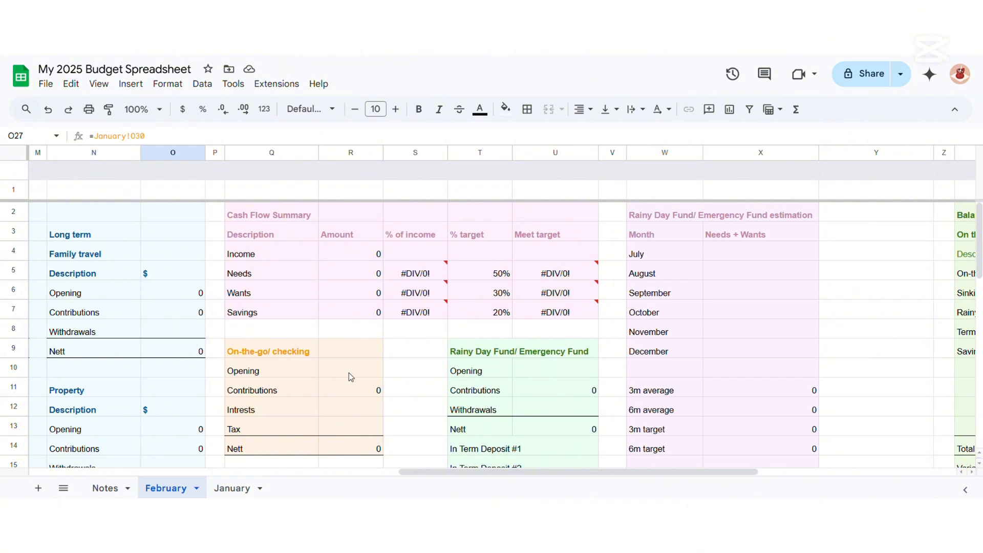
{"action": "left_click", "coordinate": [351, 377]}
{"action": "type", "text": "="}
{"action": "left_click", "coordinate": [236, 488]}
{"action": "left_click", "coordinate": [616, 323]}
{"action": "key", "text": "Return"}
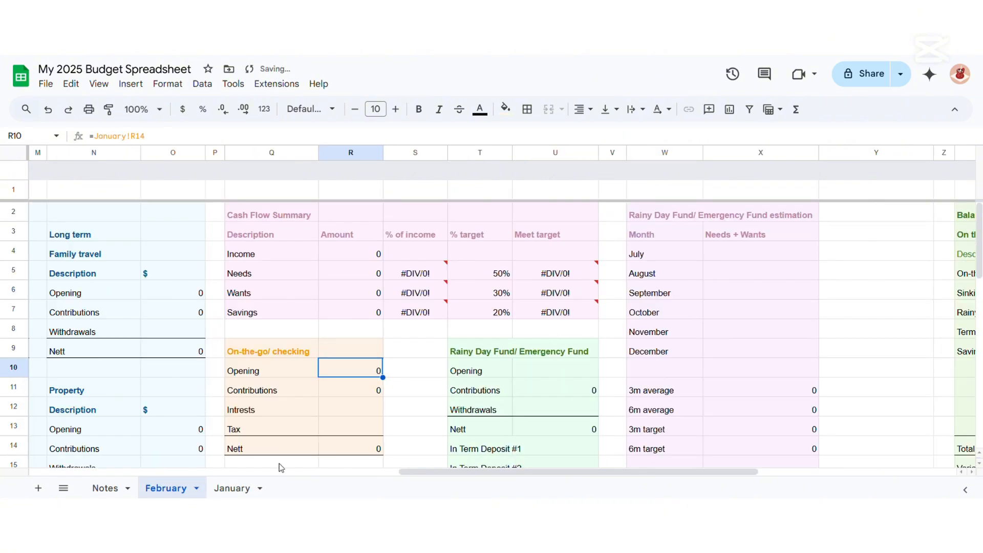
On the January sheet, move the Savings account block Q19:R30 up to start at Q16 and check the Savings accounts formula in AB9.
{"action": "left_click", "coordinate": [231, 488]}
{"action": "scroll", "coordinate": [494, 353], "scroll_direction": "down", "scroll_amount": 1}
{"action": "left_click", "coordinate": [494, 294]}
{"action": "scroll", "coordinate": [563, 307], "scroll_direction": "down", "scroll_amount": 3}
{"action": "left_click", "coordinate": [625, 314], "text": "shift"}
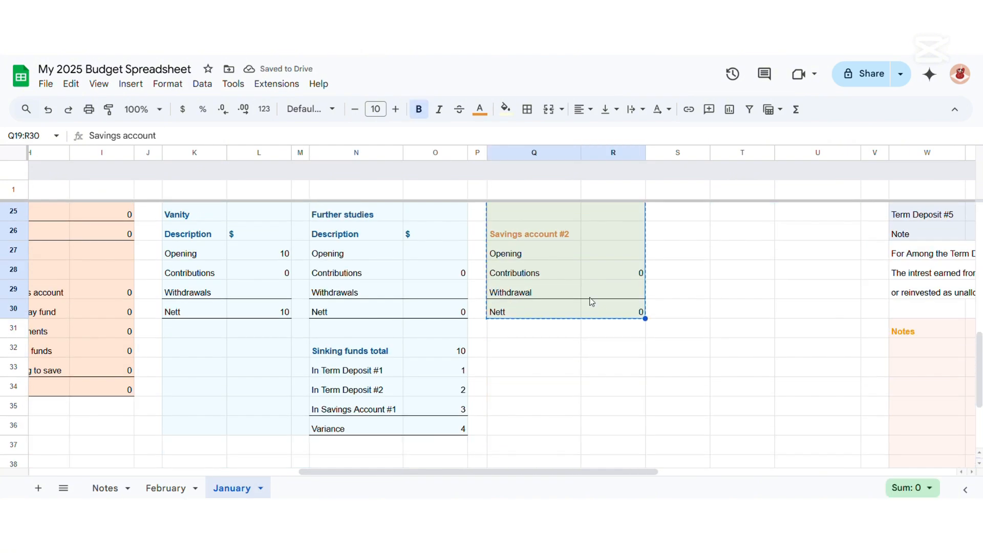
{"action": "scroll", "coordinate": [592, 301], "scroll_direction": "up", "scroll_amount": 4}
{"action": "left_click", "coordinate": [567, 292]}
{"action": "key", "text": "ctrl+v"}
{"action": "left_click", "coordinate": [573, 393]}
{"action": "left_click_drag", "start_coordinate": [624, 472], "coordinate": [736, 474]}
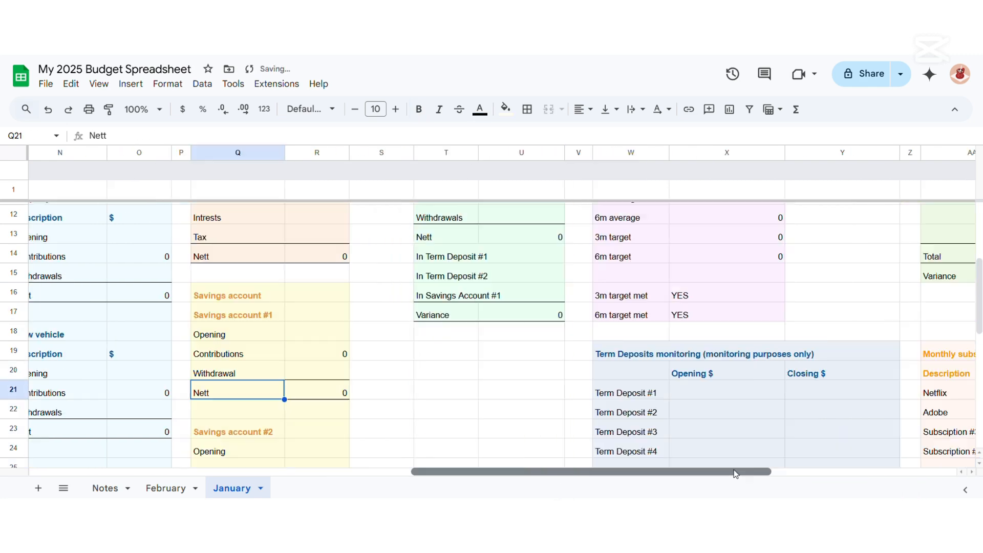
{"action": "scroll", "coordinate": [641, 402], "scroll_direction": "right", "scroll_amount": 3}
{"action": "scroll", "coordinate": [642, 403], "scroll_direction": "up", "scroll_amount": 5}
{"action": "scroll", "coordinate": [570, 369], "scroll_direction": "left", "scroll_amount": 4}
{"action": "scroll", "coordinate": [570, 369], "scroll_direction": "down", "scroll_amount": 3}
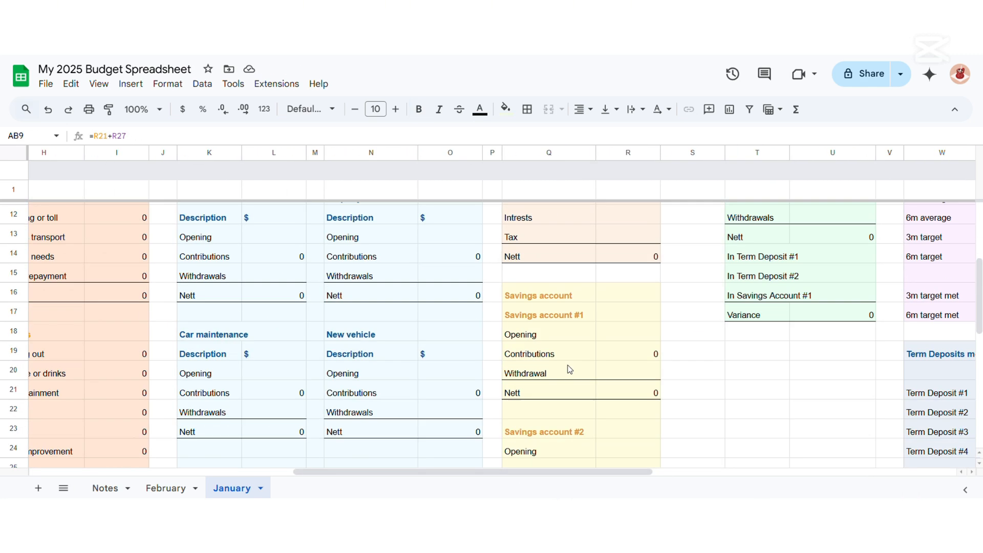
On the February sheet, move the Savings account block Q19:R30 up to start at Q16.
{"action": "left_click", "coordinate": [165, 488]}
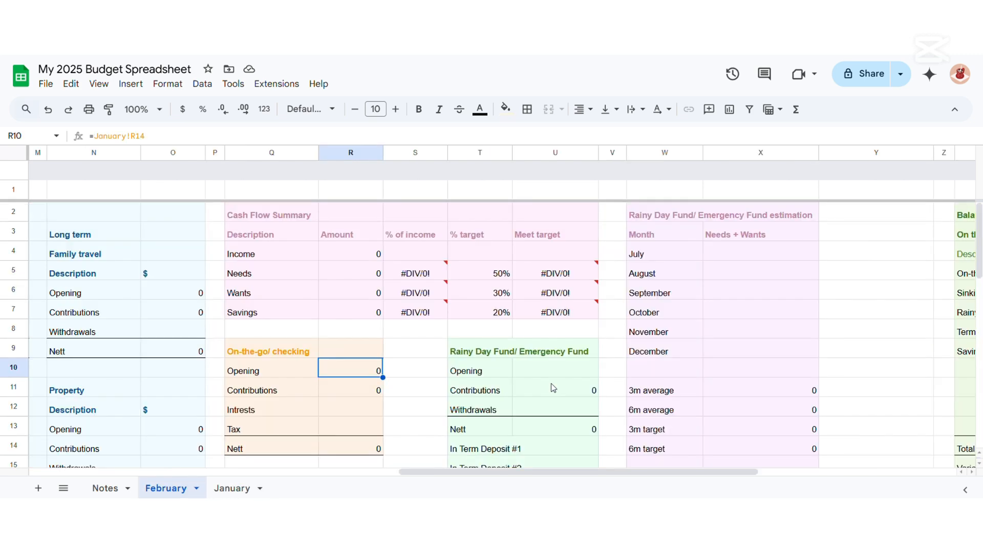
{"action": "scroll", "coordinate": [554, 378], "scroll_direction": "right", "scroll_amount": 3}
{"action": "scroll", "coordinate": [554, 378], "scroll_direction": "down", "scroll_amount": 2}
{"action": "left_click_drag", "start_coordinate": [245, 373], "coordinate": [343, 383]}
{"action": "scroll", "coordinate": [343, 383], "scroll_direction": "down", "scroll_amount": 3}
{"action": "scroll", "coordinate": [290, 358], "scroll_direction": "up", "scroll_amount": 3}
{"action": "key", "text": "ctrl+x"}
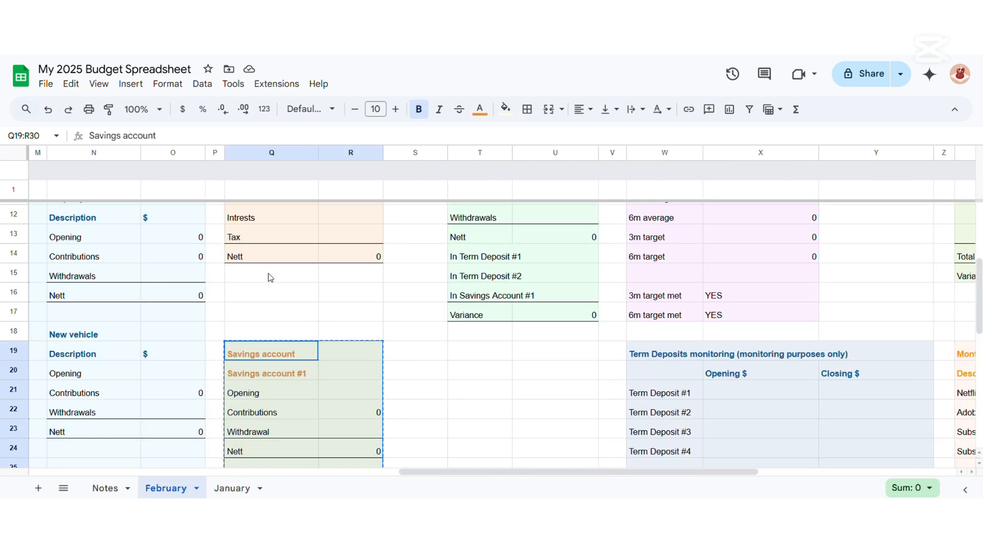
{"action": "left_click", "coordinate": [271, 296]}
{"action": "key", "text": "ctrl+v"}
Link the Savings account #1 Opening amount in February's R18 to January's Nett in R21.
{"action": "left_click", "coordinate": [359, 338]}
{"action": "left_click", "coordinate": [231, 488]}
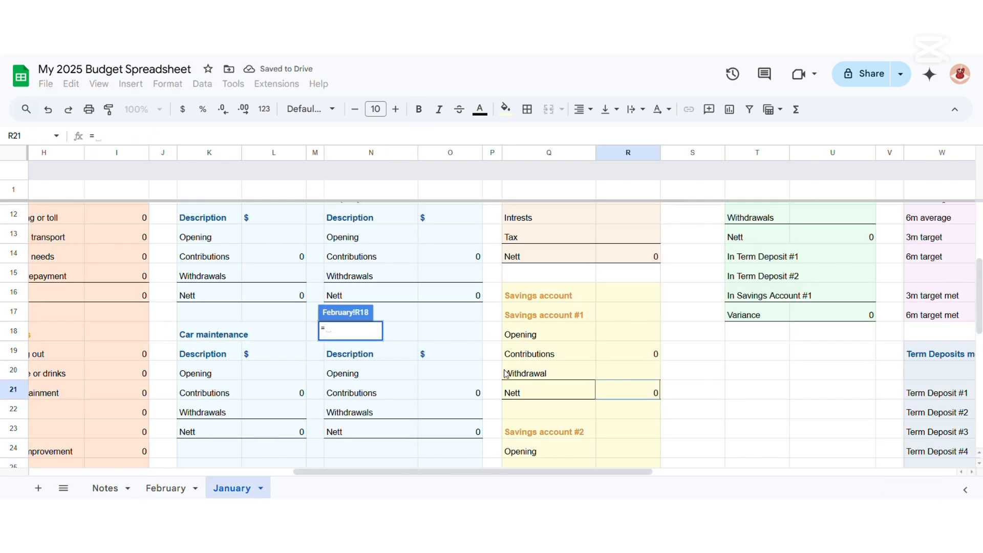
{"action": "key", "text": "Return"}
Link the Savings account #2 Opening amount in R24 to January's Nett with =January!R27.
{"action": "left_click", "coordinate": [351, 385]}
{"action": "type", "text": "="}
{"action": "left_click", "coordinate": [232, 488]}
{"action": "scroll", "coordinate": [630, 415], "scroll_direction": "down", "scroll_amount": 2}
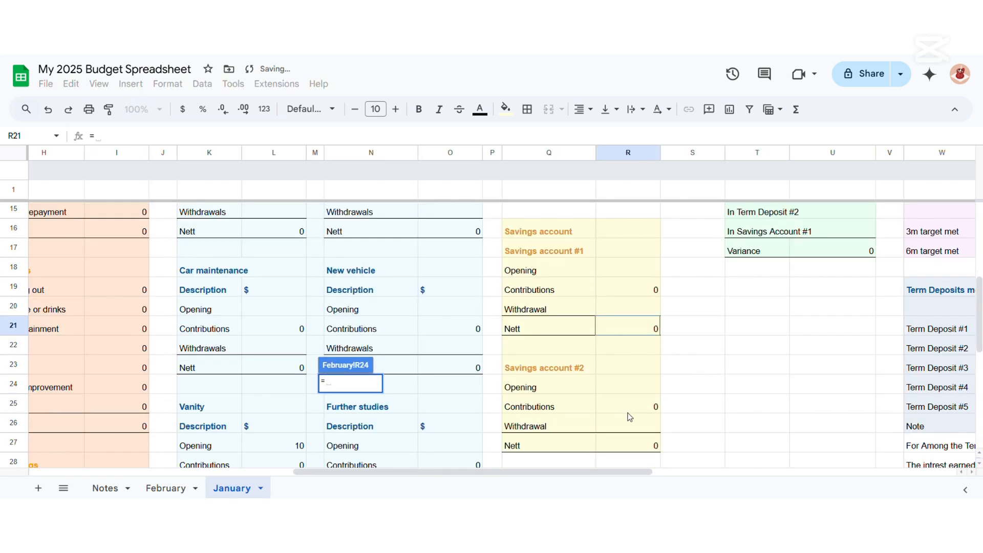
{"action": "left_click", "coordinate": [635, 387]}
{"action": "key", "text": "Return"}
Link the Rainy Day Fund/ Emergency Fund Opening amount in February's U10 to January's Variance with =January!U17.
{"action": "scroll", "coordinate": [450, 454], "scroll_direction": "right", "scroll_amount": 2}
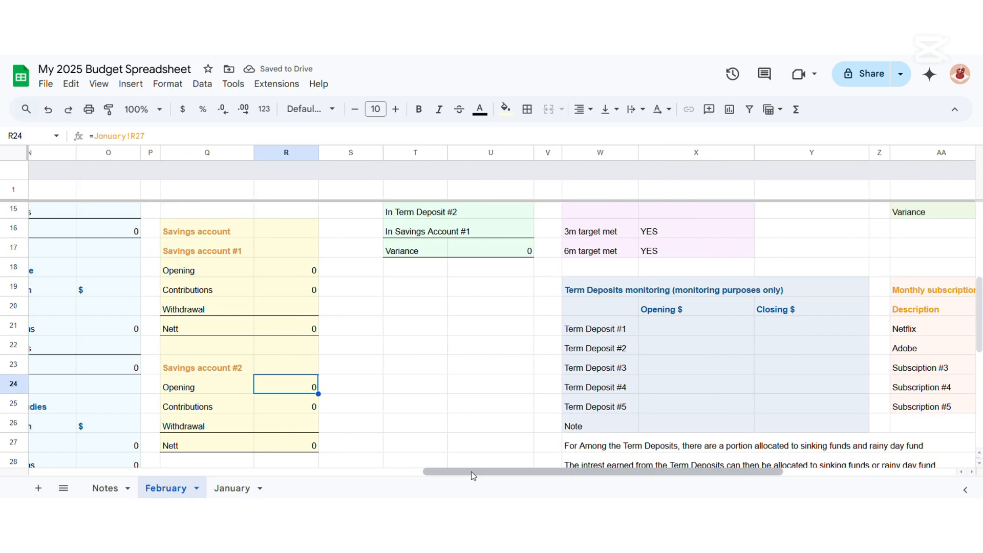
{"action": "scroll", "coordinate": [409, 445], "scroll_direction": "up", "scroll_amount": 5}
{"action": "scroll", "coordinate": [400, 441], "scroll_direction": "down", "scroll_amount": 3}
{"action": "left_click", "coordinate": [519, 302]}
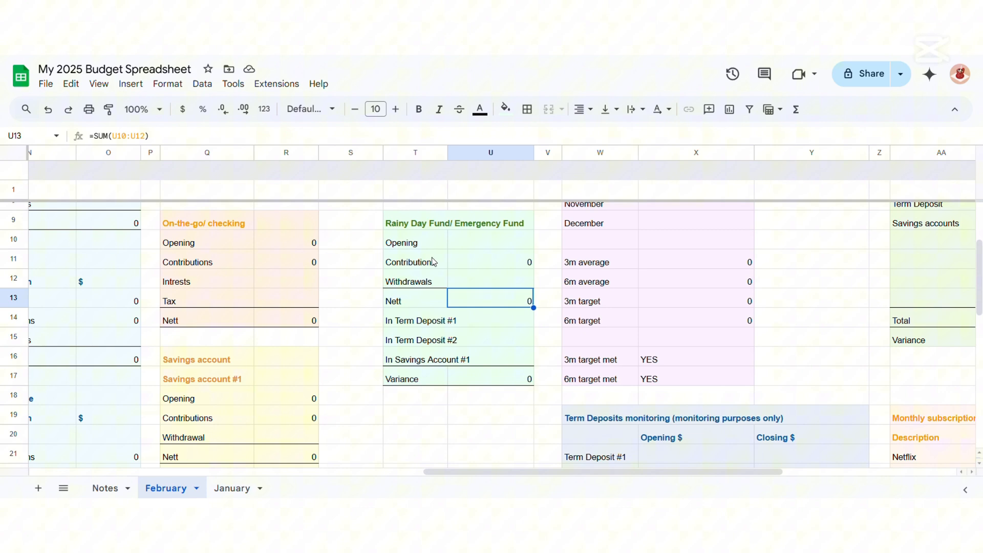
{"action": "left_click", "coordinate": [468, 241]}
{"action": "type", "text": "="}
{"action": "left_click", "coordinate": [232, 488]}
{"action": "scroll", "coordinate": [604, 451], "scroll_direction": "right", "scroll_amount": 3}
{"action": "scroll", "coordinate": [455, 396], "scroll_direction": "up", "scroll_amount": 5}
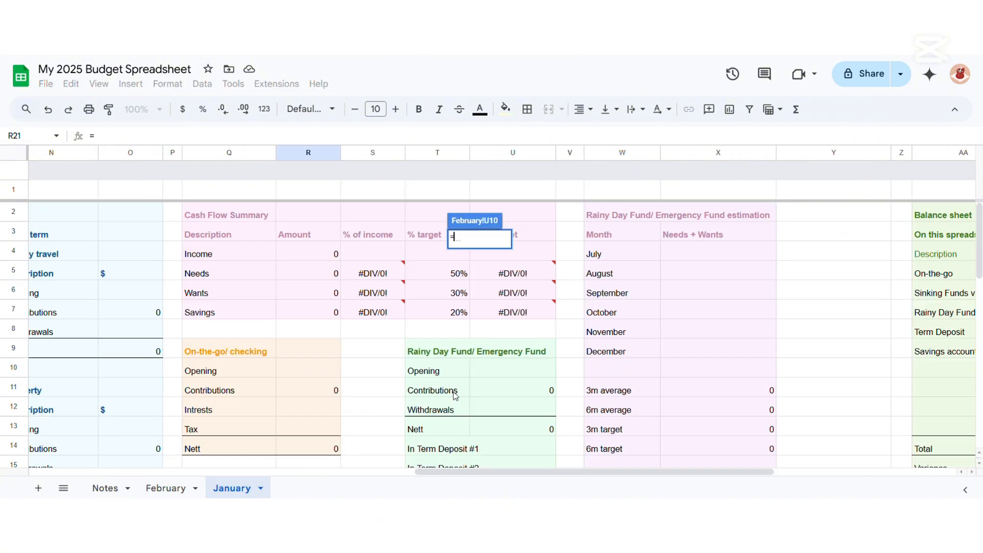
{"action": "scroll", "coordinate": [456, 396], "scroll_direction": "down", "scroll_amount": 3}
{"action": "left_click", "coordinate": [507, 379]}
{"action": "key", "text": "Return"}
{"action": "left_click", "coordinate": [232, 488]}
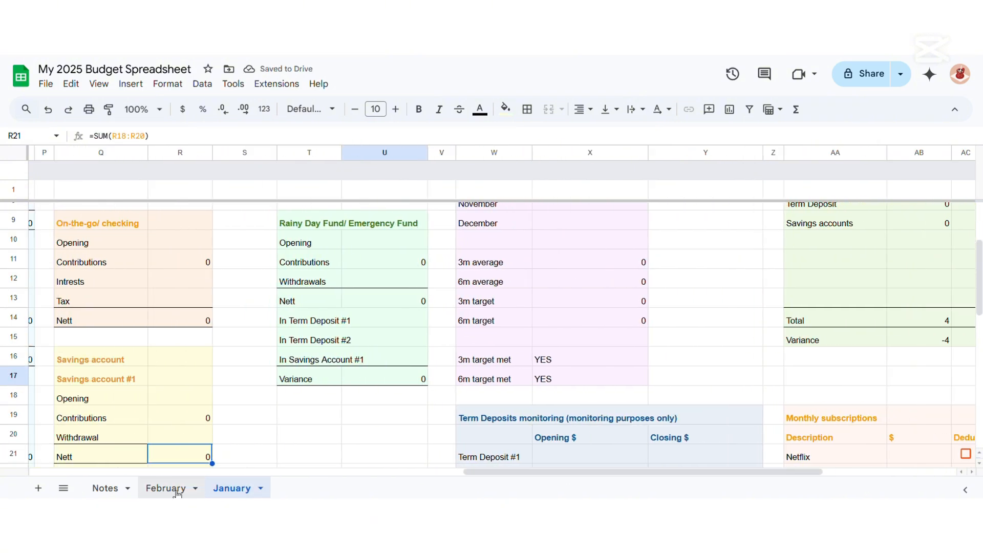
Link February's Term Deposit #1 Opening $ in X21 with =January!X21 and fill the formula down to X25.
{"action": "left_click", "coordinate": [169, 488]}
{"action": "scroll", "coordinate": [588, 476], "scroll_direction": "right", "scroll_amount": 3}
{"action": "scroll", "coordinate": [461, 390], "scroll_direction": "down", "scroll_amount": 5}
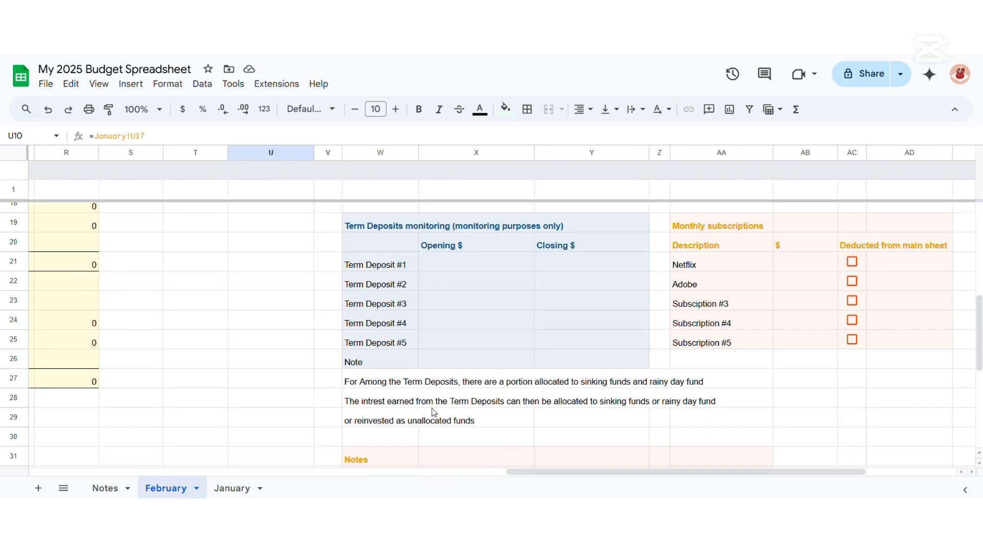
{"action": "scroll", "coordinate": [573, 438], "scroll_direction": "up", "scroll_amount": 5}
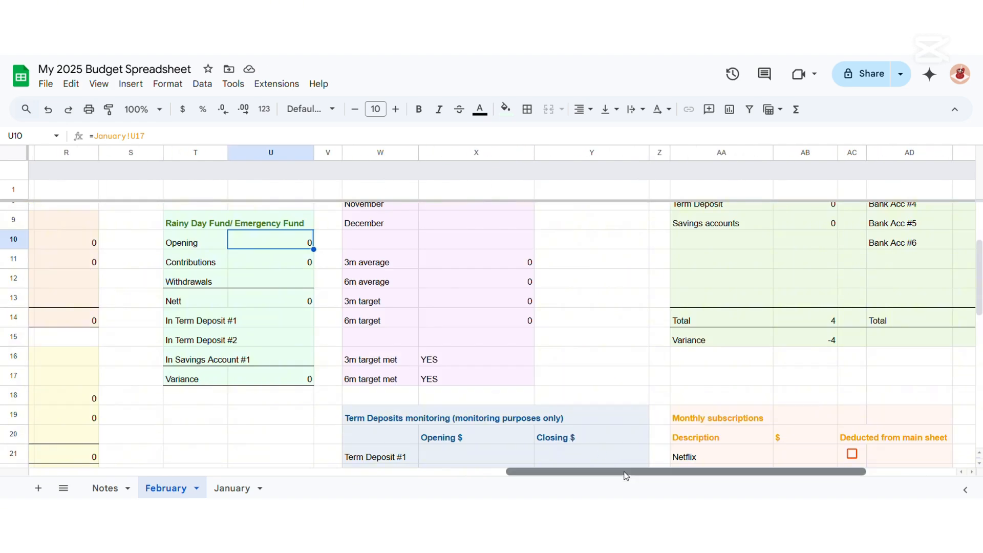
{"action": "scroll", "coordinate": [626, 476], "scroll_direction": "right", "scroll_amount": 2}
{"action": "scroll", "coordinate": [389, 358], "scroll_direction": "down", "scroll_amount": 3}
{"action": "left_click", "coordinate": [400, 326]}
{"action": "left_click", "coordinate": [231, 488]}
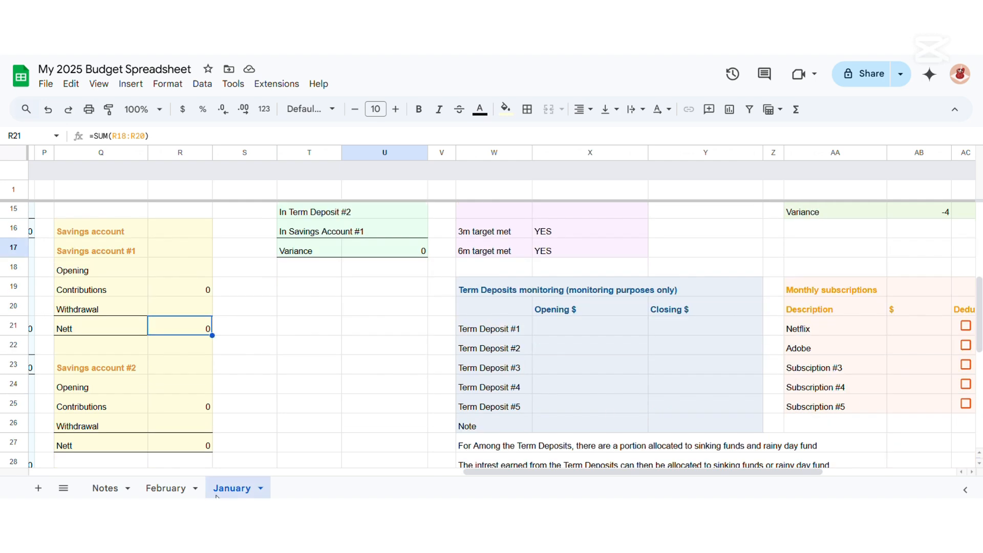
{"action": "left_click", "coordinate": [174, 490]}
{"action": "type", "text": "="}
{"action": "left_click", "coordinate": [232, 488]}
{"action": "left_click", "coordinate": [593, 325]}
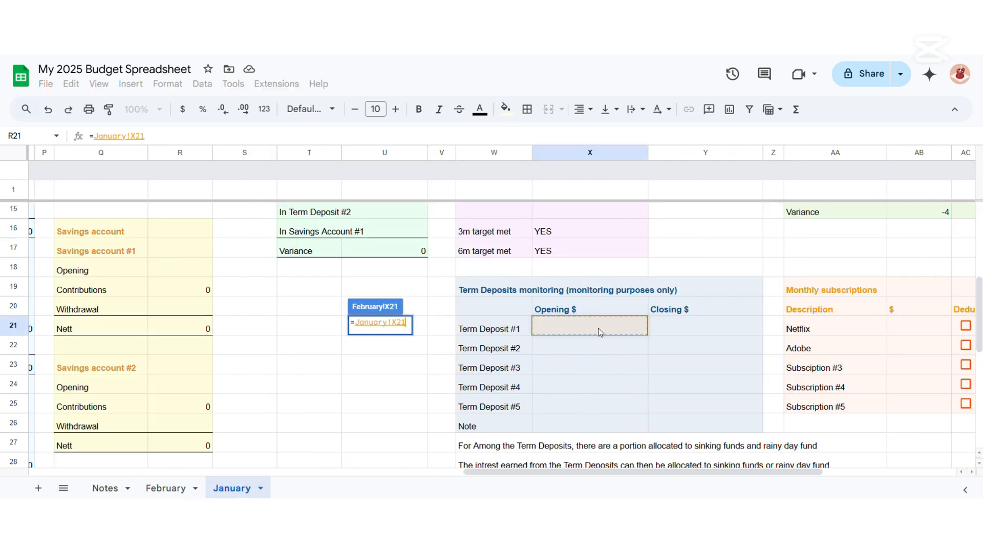
{"action": "key", "text": "Return"}
{"action": "left_click_drag", "start_coordinate": [458, 417], "coordinate": [455, 407]}
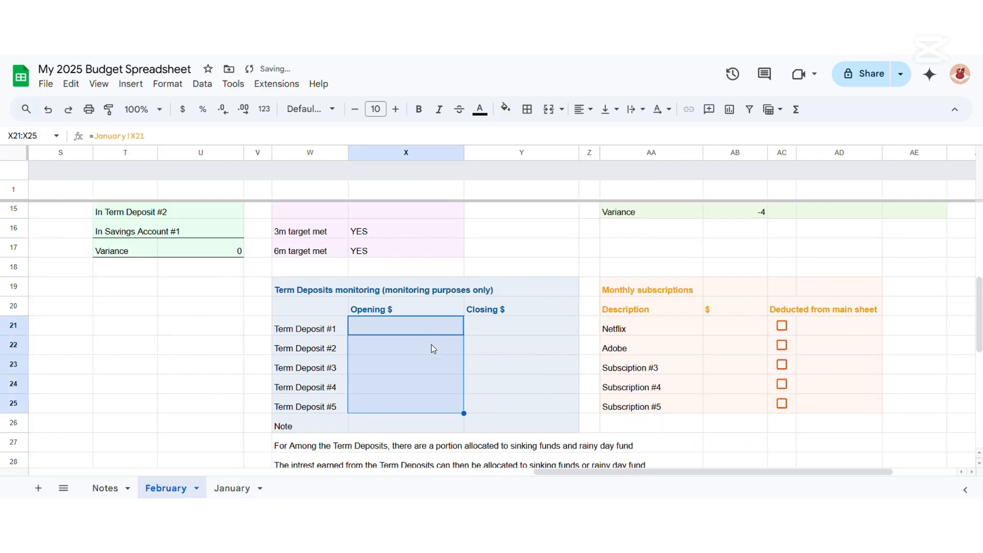
Move the months August to December up one row in the Rainy Day Fund/ Emergency Fund estimation, replacing July in W4.
{"action": "left_click", "coordinate": [432, 346]}
{"action": "scroll", "coordinate": [606, 426], "scroll_direction": "right", "scroll_amount": 2}
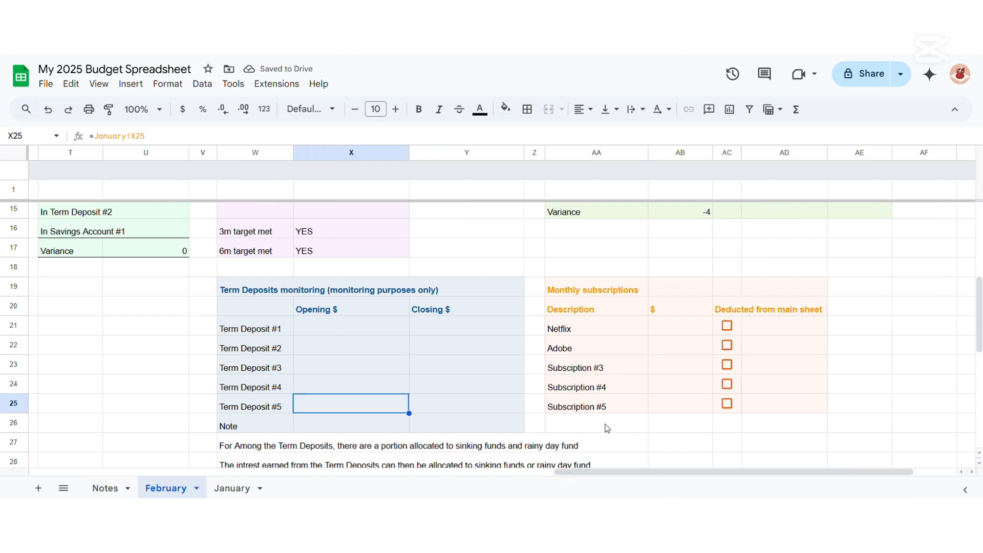
{"action": "scroll", "coordinate": [606, 425], "scroll_direction": "up", "scroll_amount": 5}
{"action": "left_click_drag", "start_coordinate": [709, 470], "coordinate": [606, 476]}
{"action": "scroll", "coordinate": [605, 476], "scroll_direction": "right", "scroll_amount": 2}
{"action": "left_click_drag", "start_coordinate": [462, 273], "coordinate": [484, 355]}
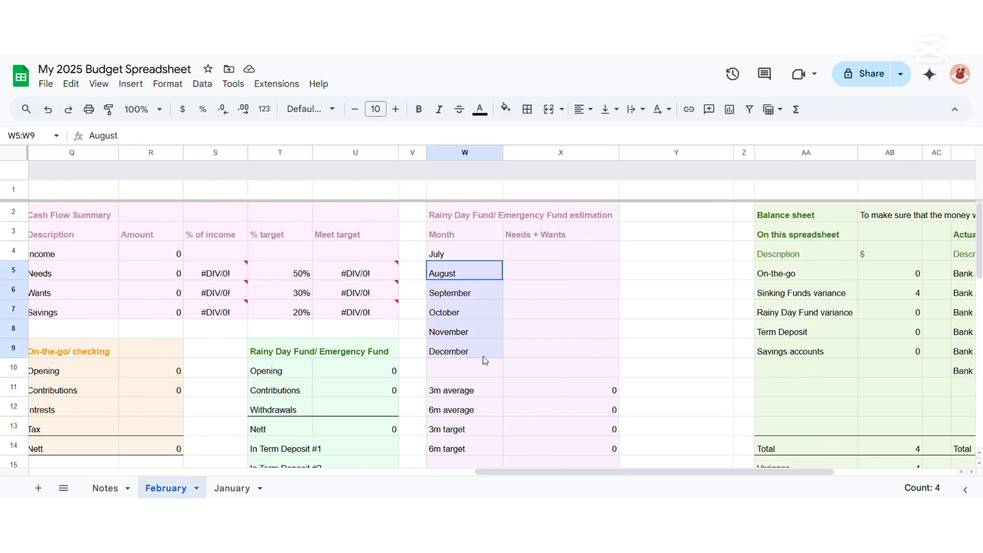
{"action": "left_click", "coordinate": [471, 254]}
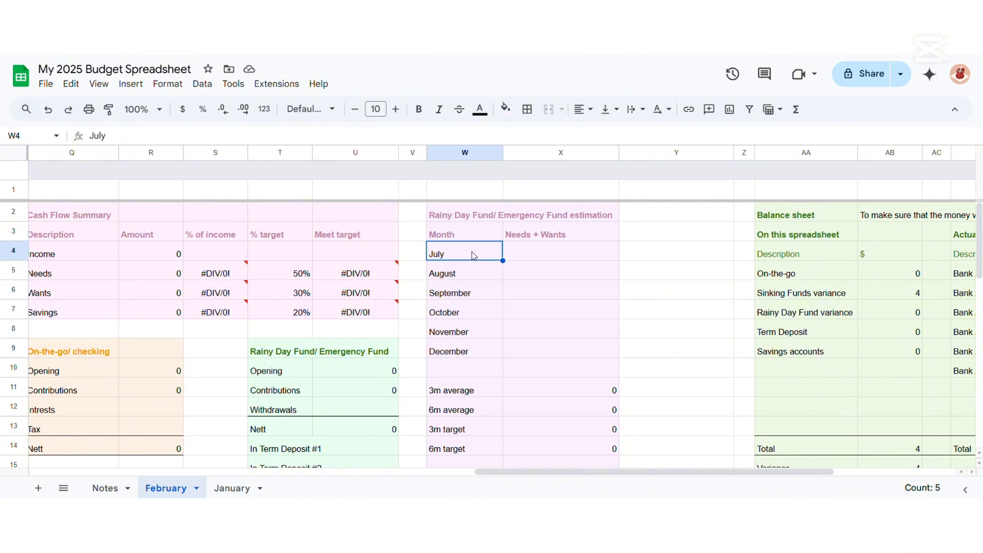
{"action": "left_click_drag", "start_coordinate": [469, 272], "coordinate": [456, 356]}
{"action": "left_click", "coordinate": [456, 356]}
{"action": "left_click_drag", "start_coordinate": [458, 273], "coordinate": [459, 246]}
Fill the vacated month cell W9 with the table's light pink colour and enter January in it.
{"action": "left_click", "coordinate": [463, 358]}
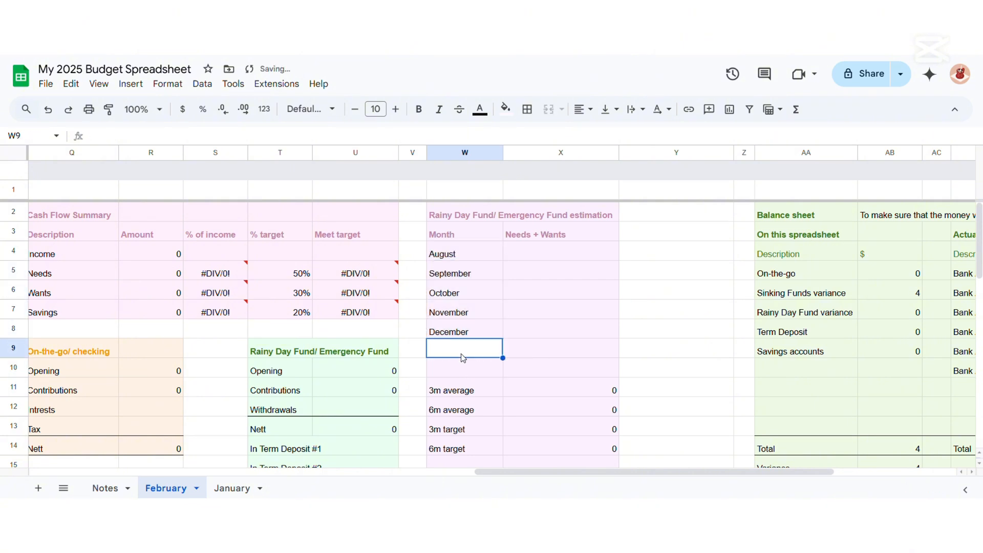
{"action": "left_click", "coordinate": [506, 110]}
{"action": "left_click", "coordinate": [509, 338]}
{"action": "left_click", "coordinate": [483, 314]}
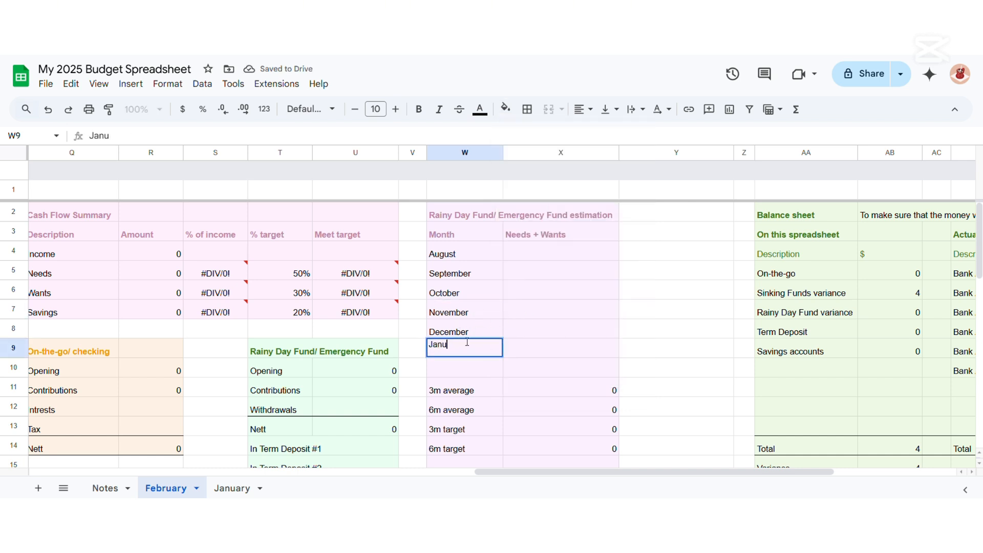
Sum January's Needs and Wants amounts in February's X9 with =SUM(January!R5:R6).
{"action": "type", "text": "="}
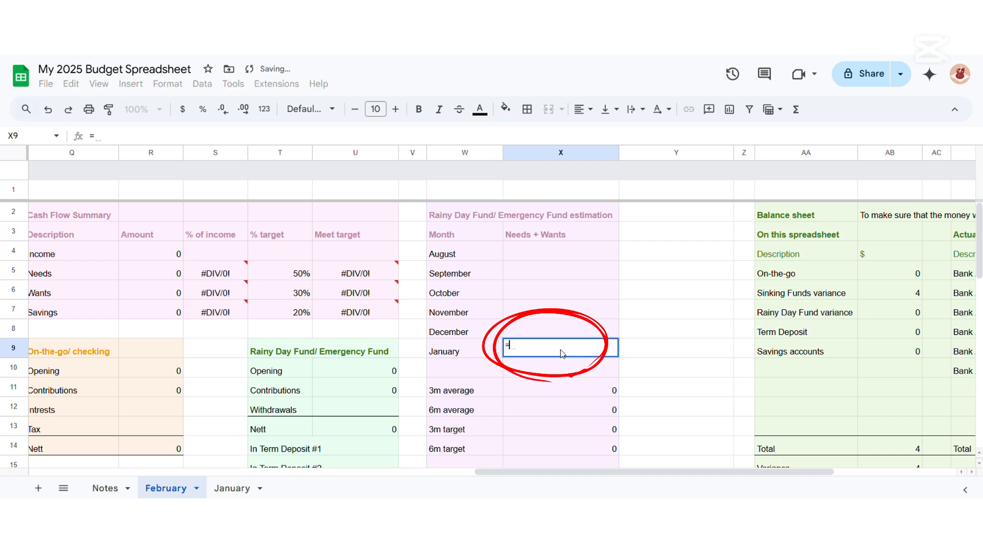
{"action": "left_click", "coordinate": [231, 488]}
{"action": "left_click_drag", "start_coordinate": [555, 473], "coordinate": [535, 489]}
{"action": "scroll", "coordinate": [440, 421], "scroll_direction": "up", "scroll_amount": 5}
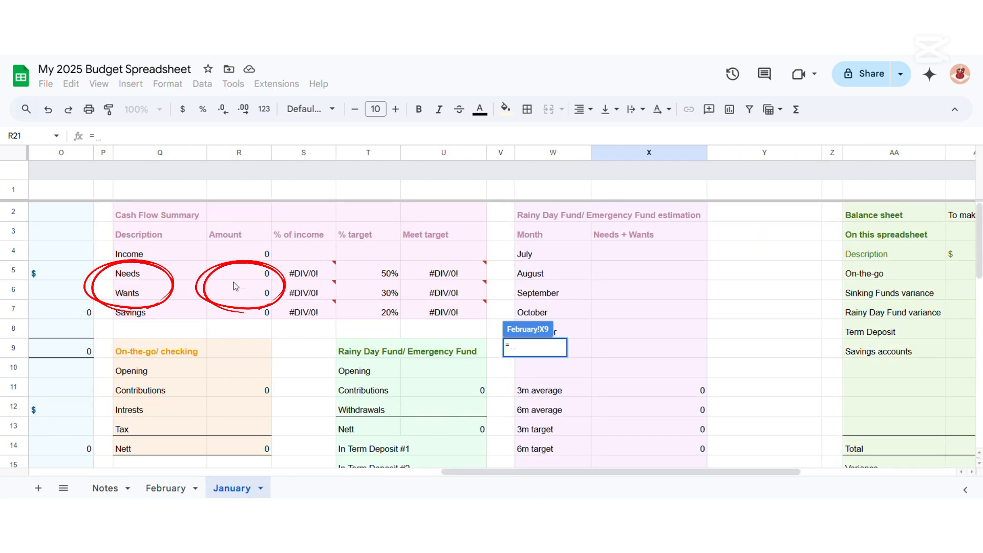
{"action": "type", "text": "SUM("}
{"action": "left_click_drag", "start_coordinate": [236, 279], "coordinate": [237, 303]}
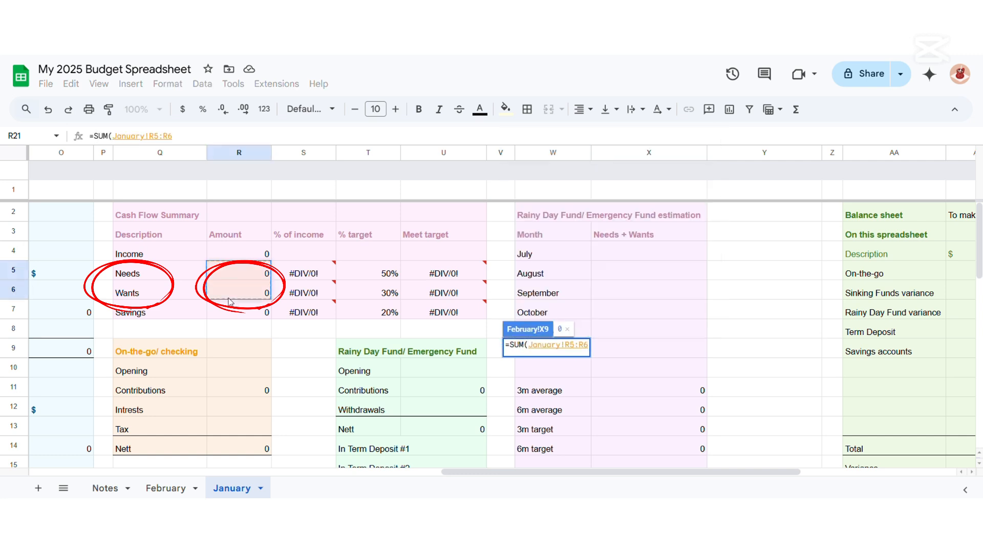
{"action": "key", "text": "Return"}
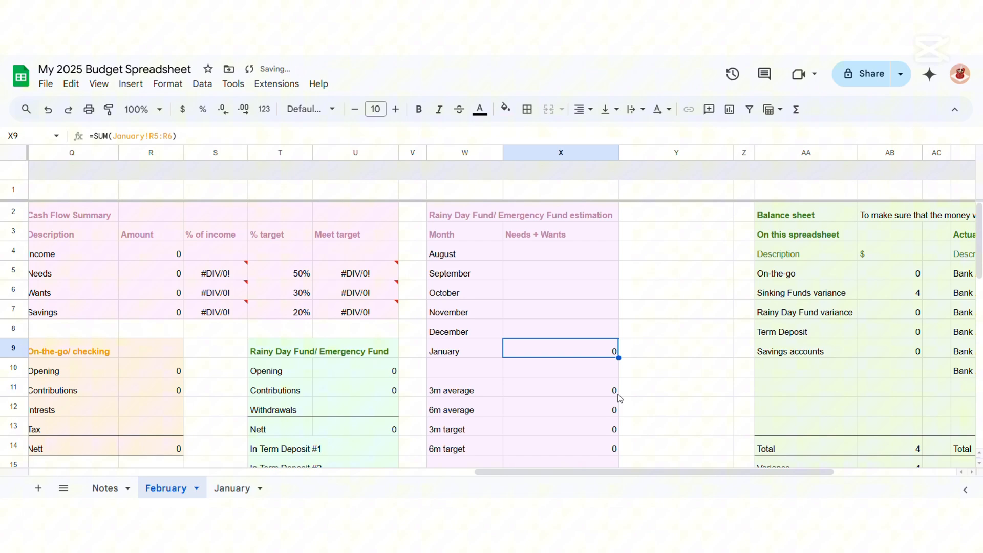
Examine the Variance of the Balance sheet in AB15 on the January sheet.
{"action": "left_click", "coordinate": [647, 466]}
{"action": "scroll", "coordinate": [696, 474], "scroll_direction": "right", "scroll_amount": 3}
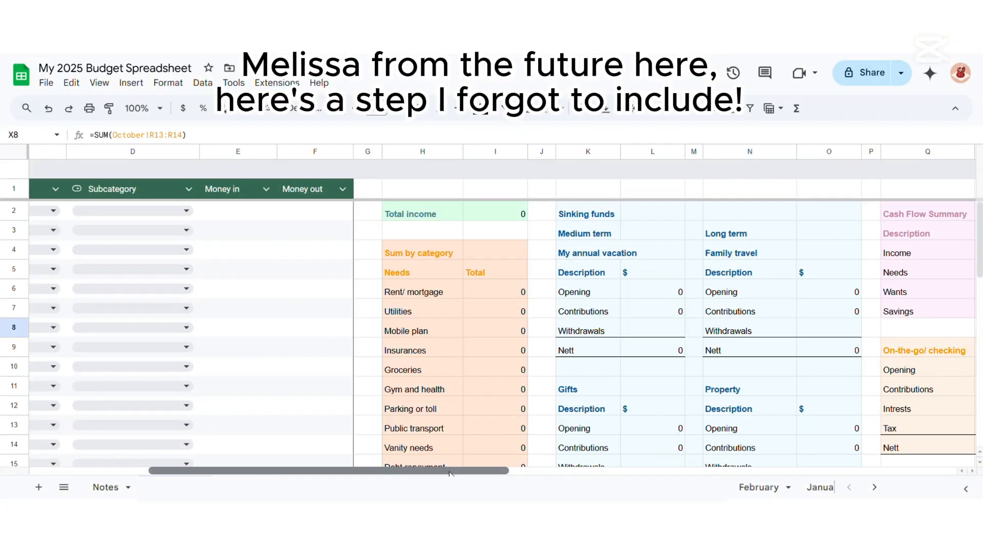
{"action": "scroll", "coordinate": [254, 469], "scroll_direction": "right", "scroll_amount": 5}
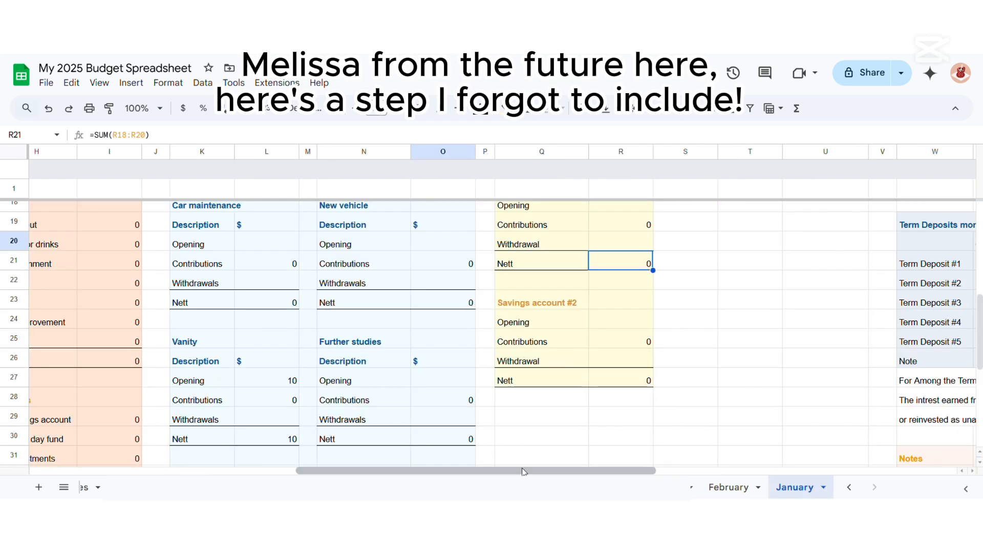
{"action": "left_click_drag", "start_coordinate": [523, 472], "coordinate": [718, 476]}
{"action": "scroll", "coordinate": [683, 413], "scroll_direction": "up", "scroll_amount": 10}
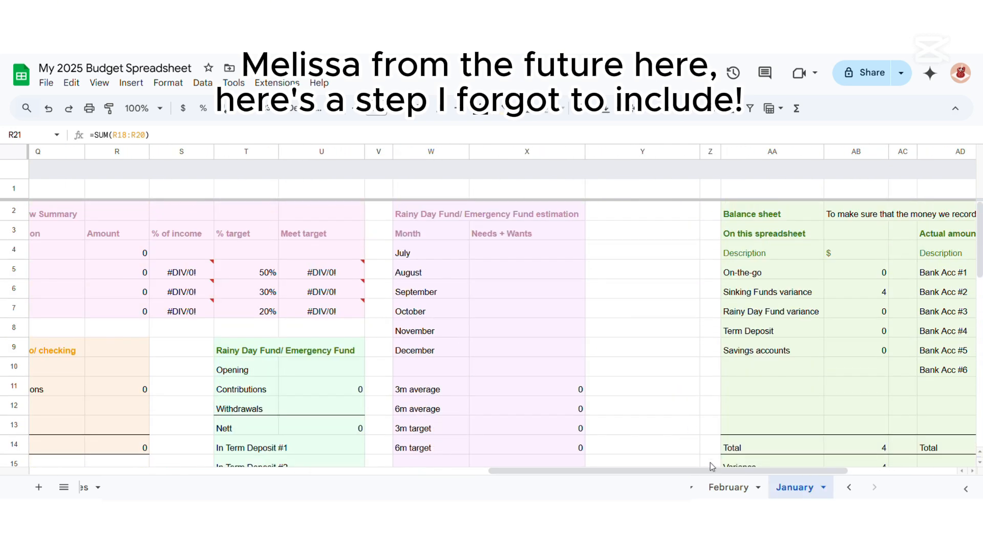
{"action": "scroll", "coordinate": [710, 462], "scroll_direction": "right", "scroll_amount": 5}
{"action": "scroll", "coordinate": [729, 373], "scroll_direction": "down", "scroll_amount": 3}
{"action": "left_click", "coordinate": [666, 338]}
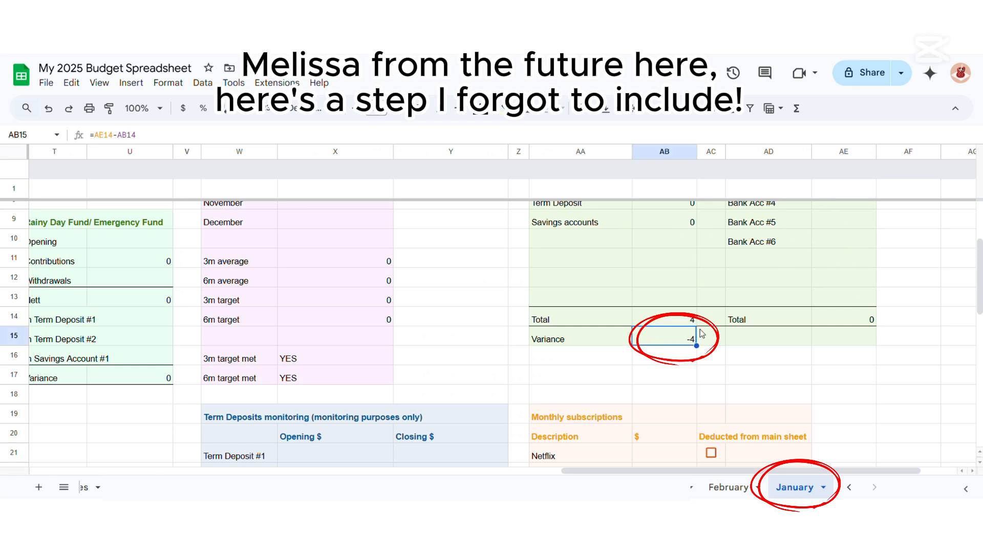
{"action": "left_click", "coordinate": [554, 337]}
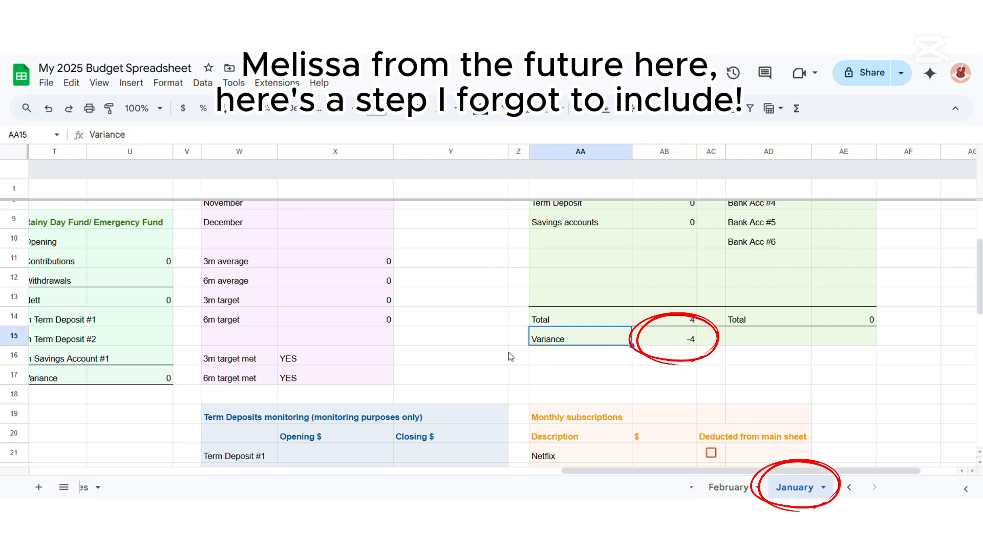
Add January's Balance sheet Variance in AB15 to the On-the-go/ checking Opening formula in February's R10, after =January!R14.
{"action": "left_click", "coordinate": [728, 487]}
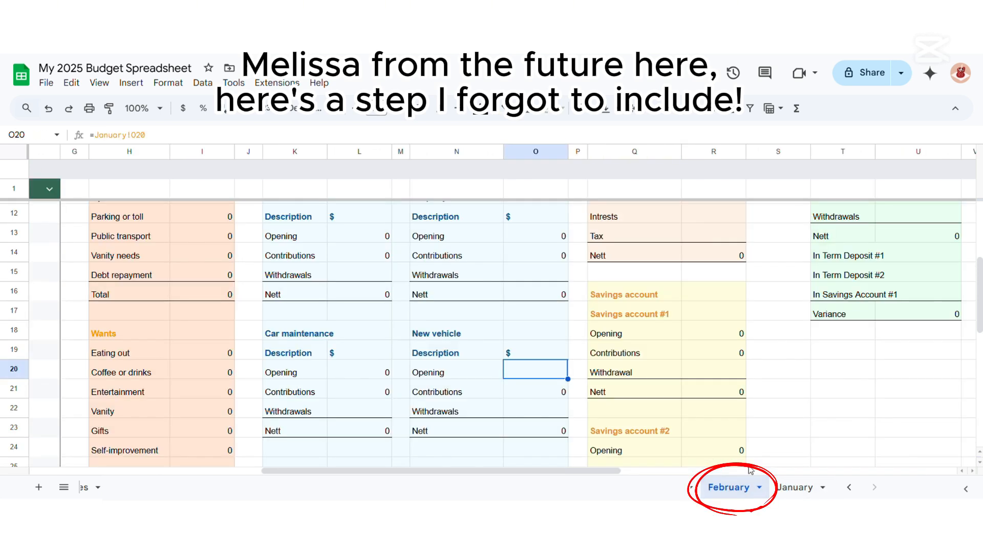
{"action": "scroll", "coordinate": [586, 472], "scroll_direction": "right", "scroll_amount": 3}
{"action": "scroll", "coordinate": [510, 367], "scroll_direction": "up", "scroll_amount": 4}
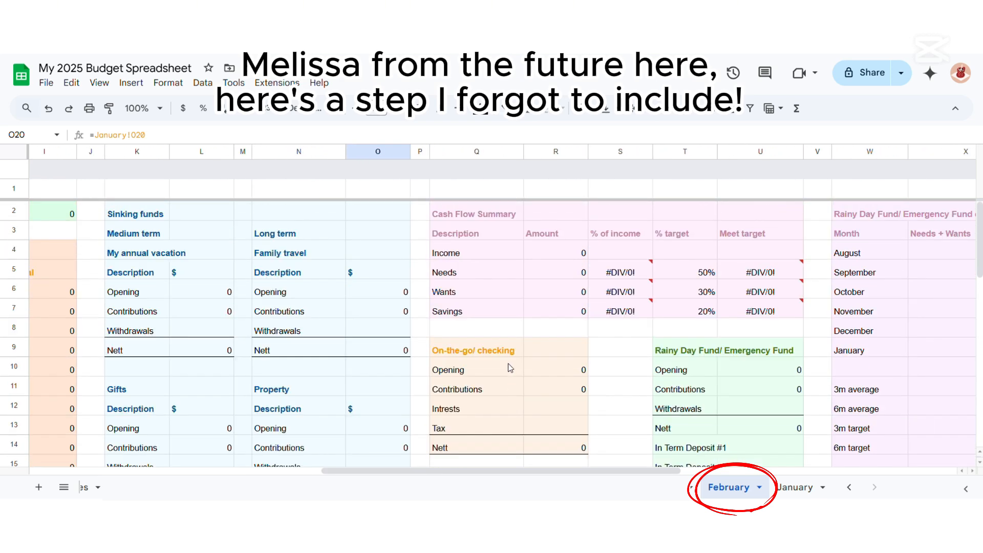
{"action": "left_click", "coordinate": [545, 369]}
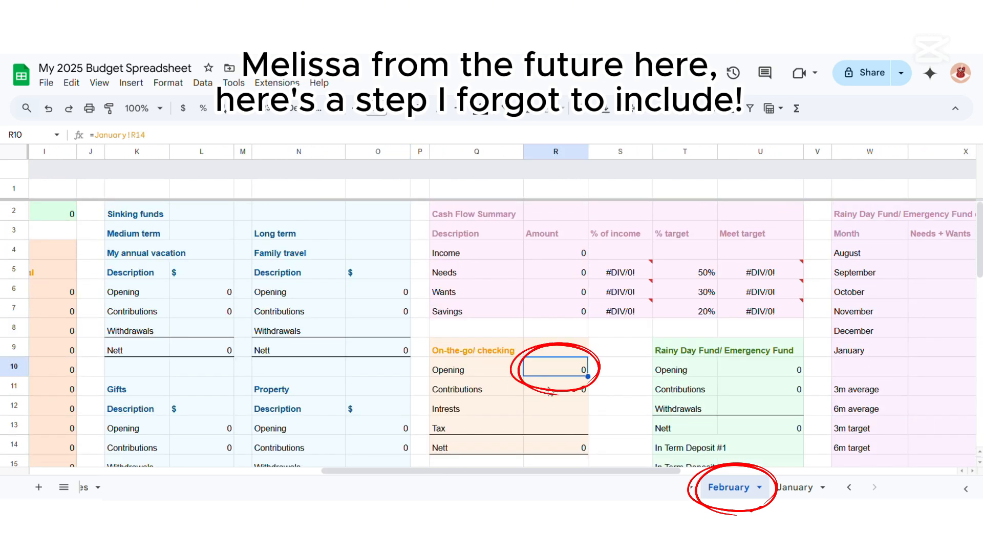
{"action": "left_click", "coordinate": [178, 128]}
{"action": "type", "text": "+"}
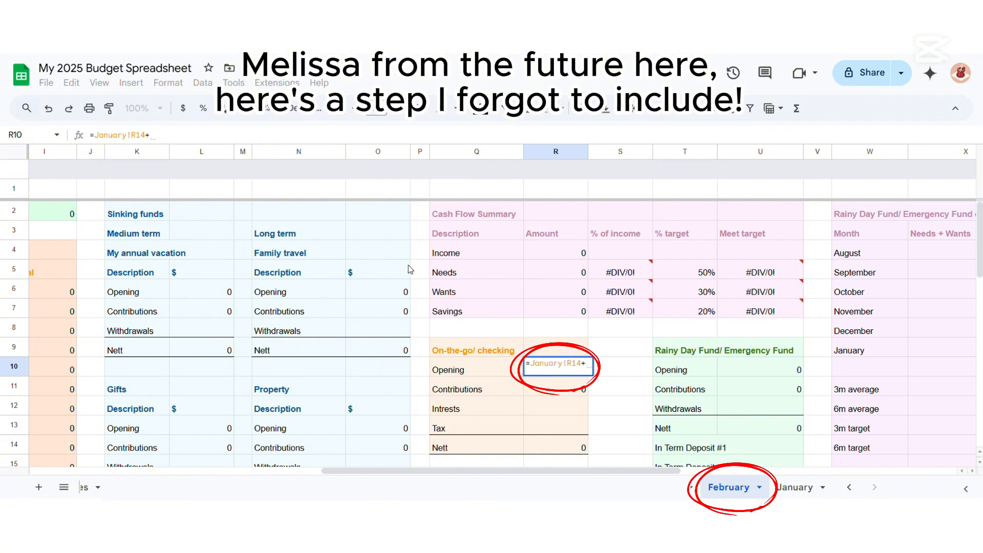
{"action": "left_click", "coordinate": [797, 487]}
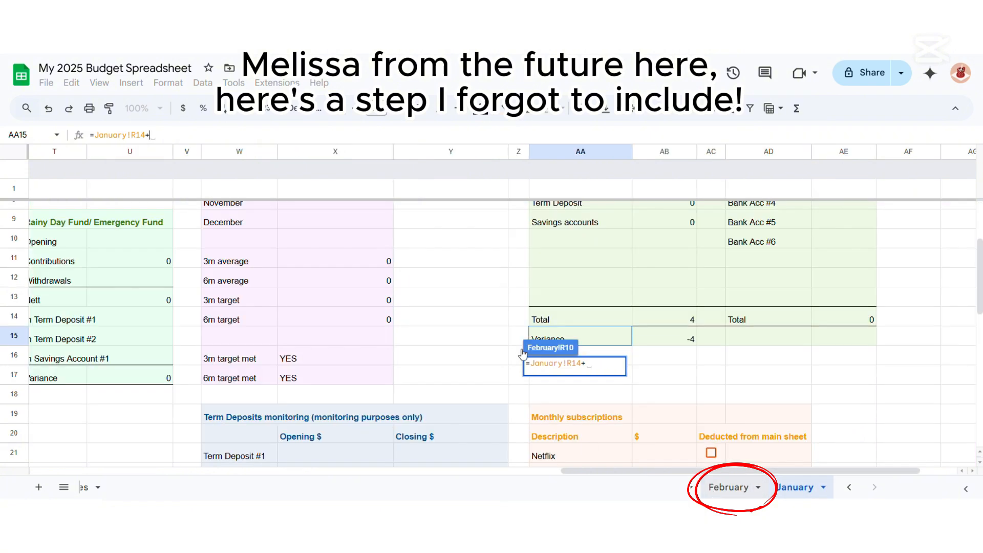
{"action": "left_click", "coordinate": [662, 338]}
{"action": "key", "text": "Return"}
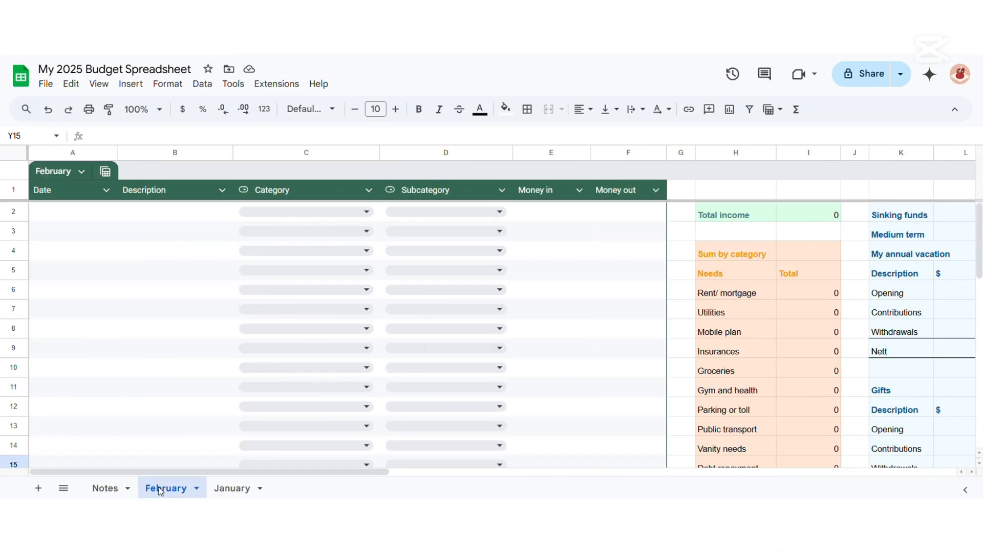
Duplicate the February sheet and rename the copy March.
{"action": "right_click", "coordinate": [160, 491]}
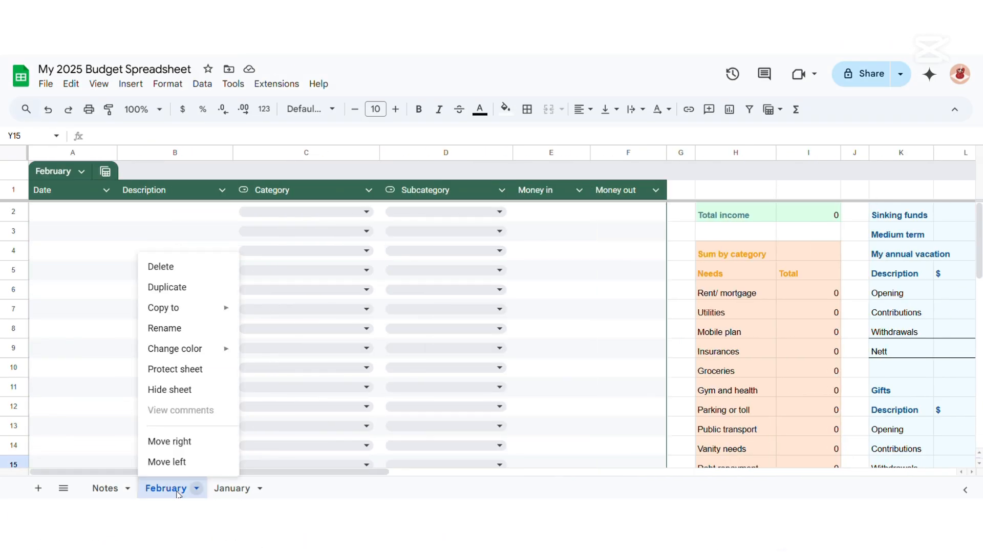
{"action": "left_click", "coordinate": [180, 288]}
{"action": "double_click", "coordinate": [253, 488]}
{"action": "type", "text": "March"}
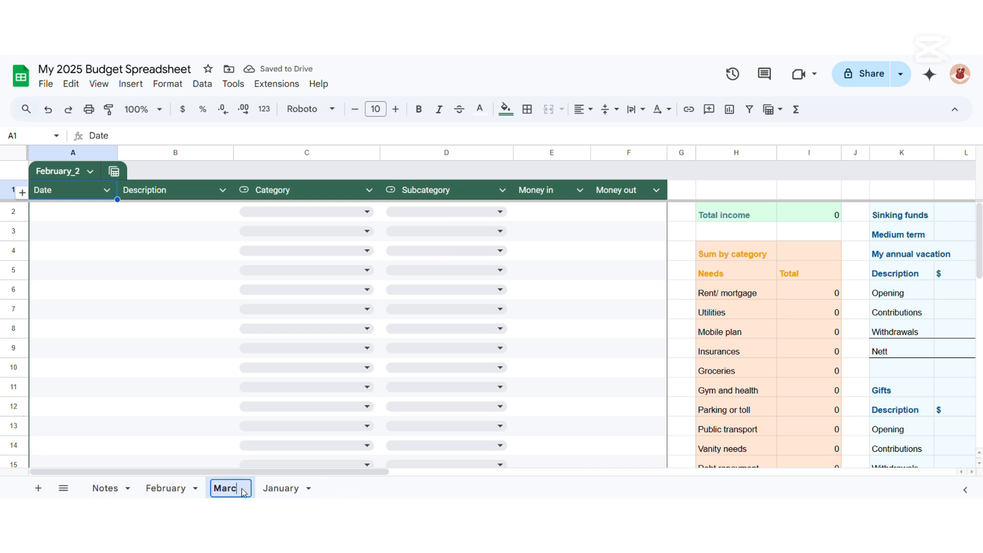
{"action": "key", "text": "Return"}
Place the March sheet ahead of February and rename its transaction table March.
{"action": "left_click_drag", "start_coordinate": [231, 488], "coordinate": [161, 489]}
{"action": "type", "text": "March"}
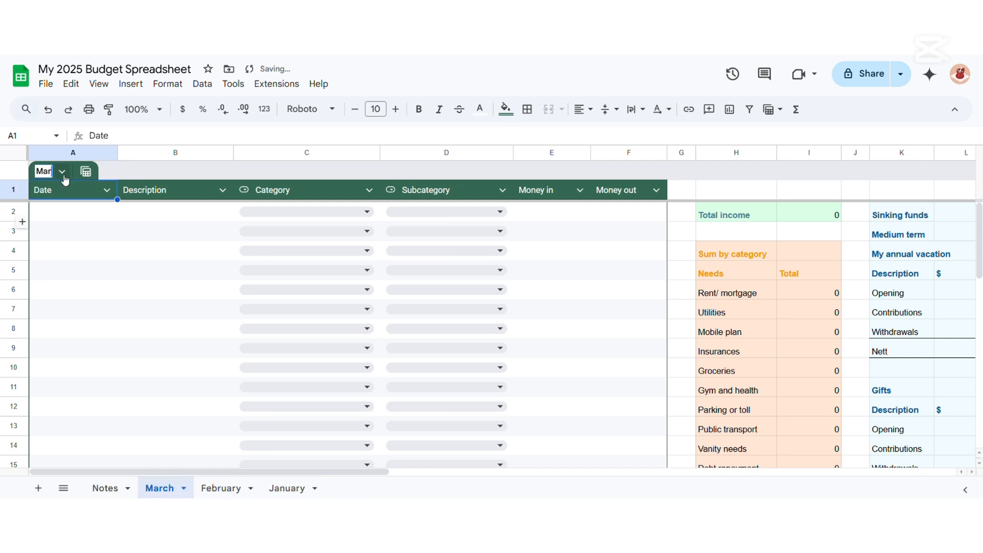
{"action": "key", "text": "Return"}
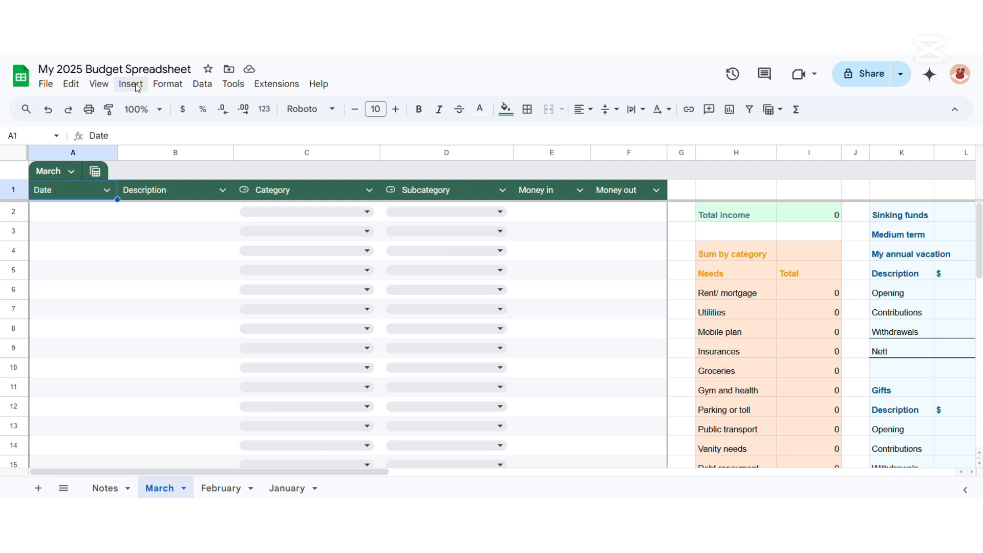
Set up Find and replace to change January to February on this sheet only, also searching within formulas.
{"action": "left_click", "coordinate": [46, 84]}
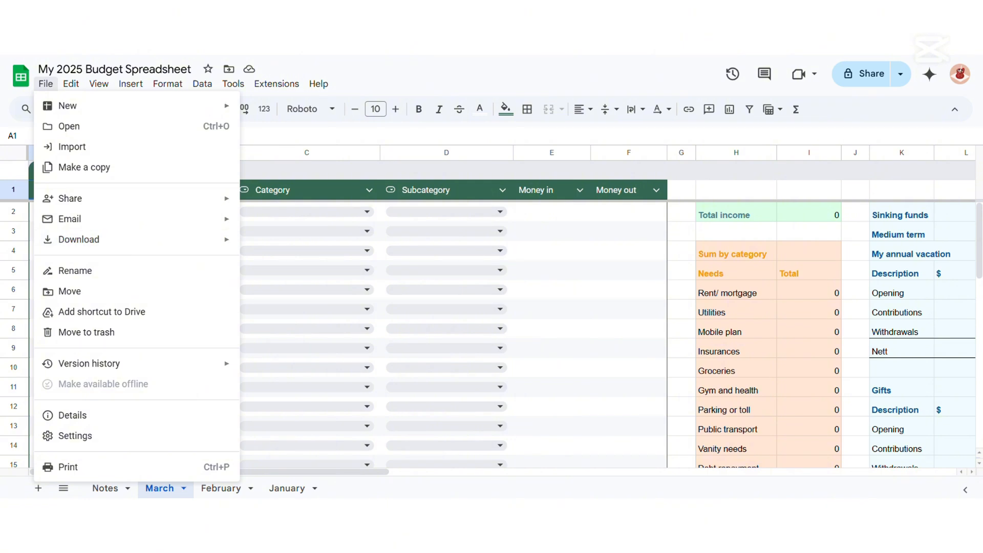
{"action": "mouse_move", "coordinate": [71, 86]}
{"action": "left_click", "coordinate": [126, 301]}
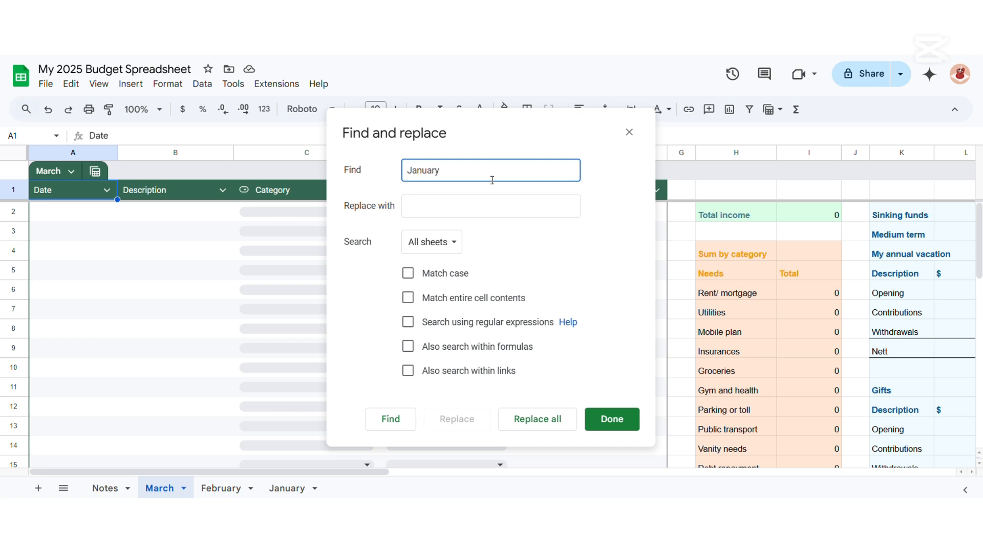
{"action": "left_click", "coordinate": [492, 205]}
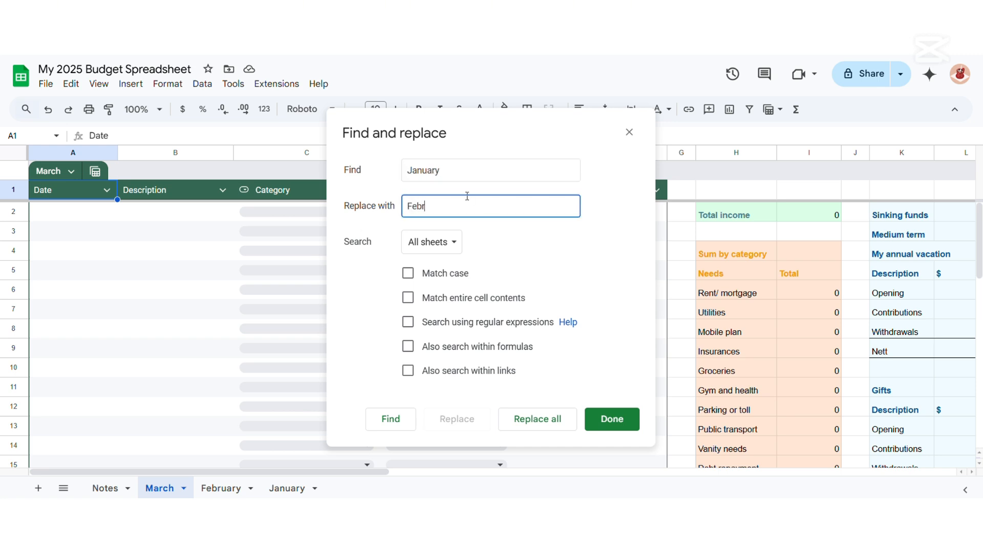
{"action": "left_click", "coordinate": [434, 245]}
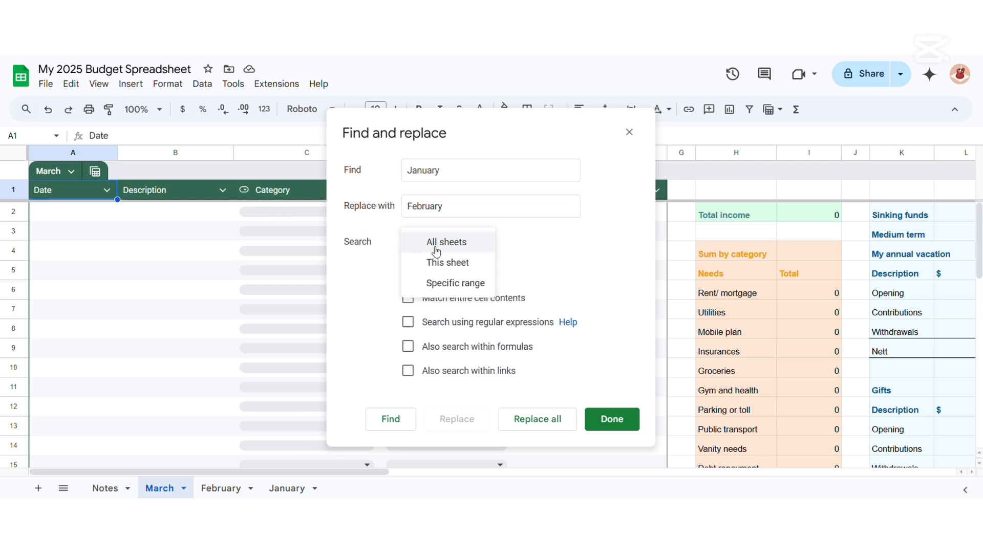
{"action": "left_click", "coordinate": [441, 263]}
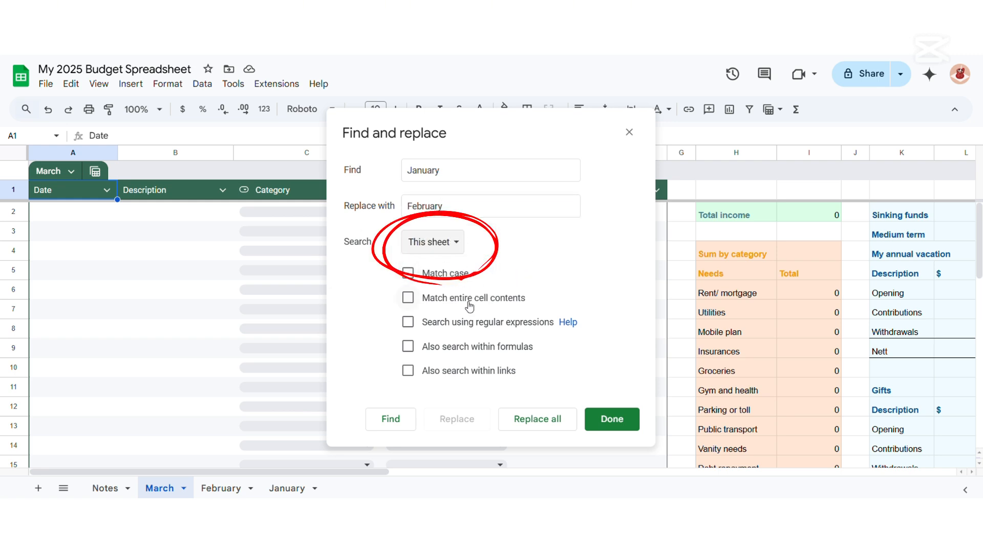
{"action": "left_click", "coordinate": [474, 351]}
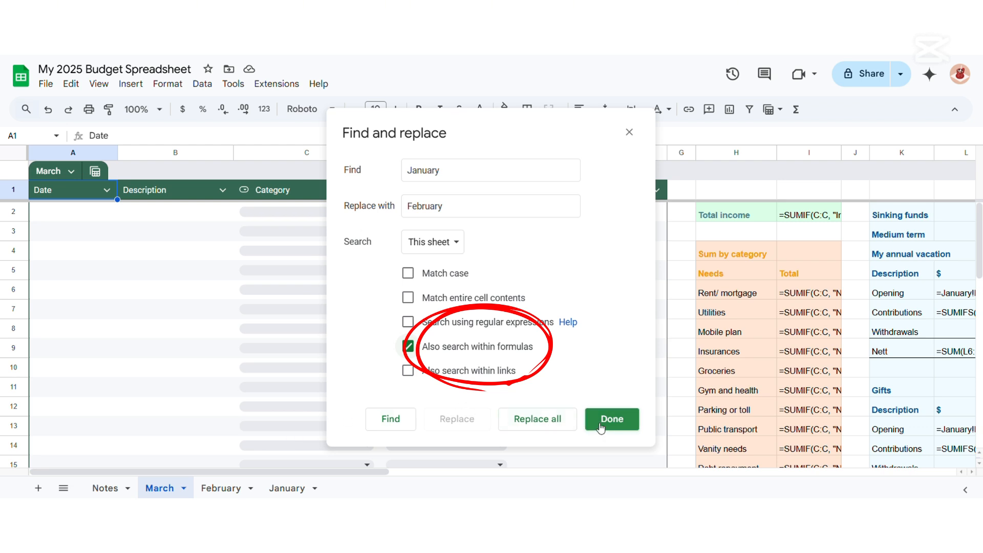
Replace all January matches on the March sheet with February and close the Find and replace dialog.
{"action": "left_click", "coordinate": [391, 419]}
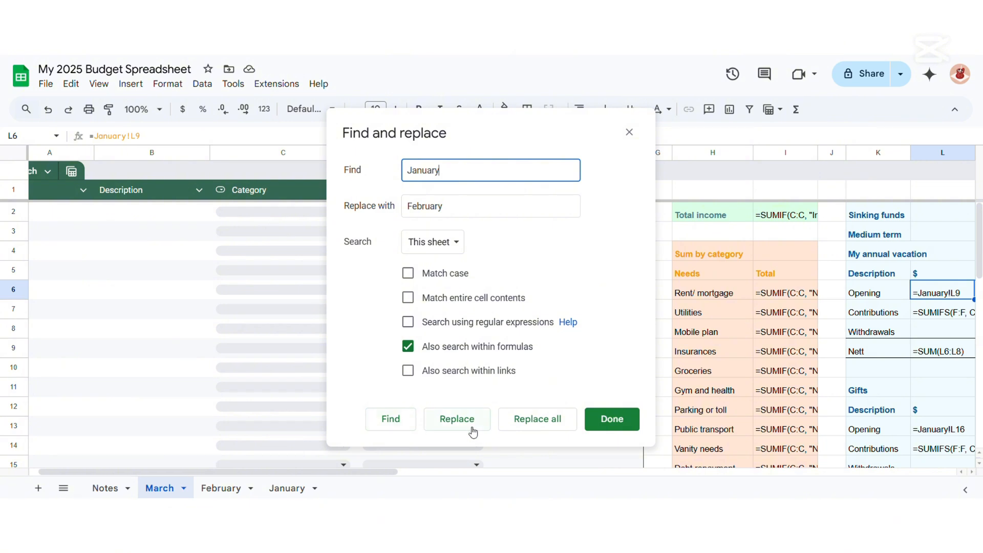
{"action": "left_click", "coordinate": [533, 426]}
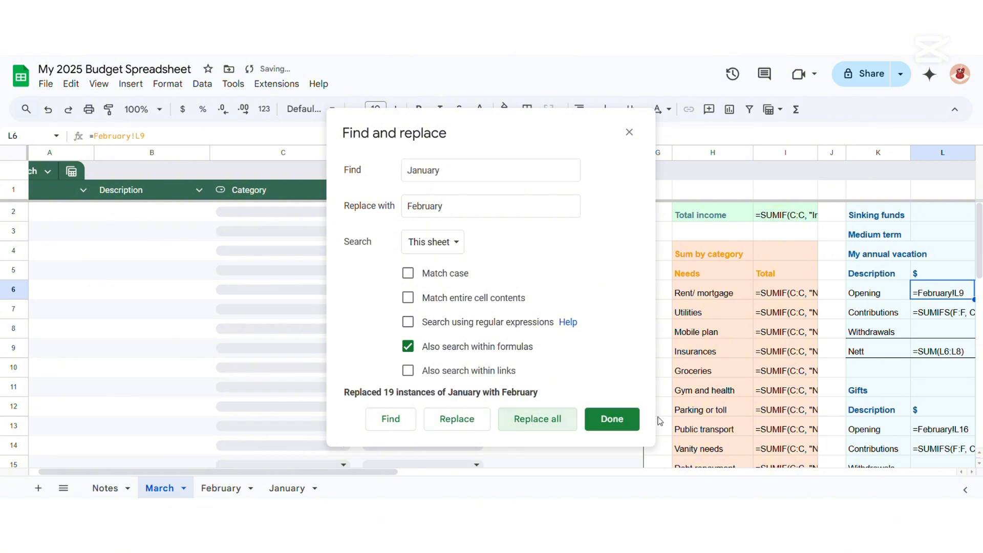
{"action": "left_click", "coordinate": [619, 422]}
Check the Opening formulas of Gifts in L13 and Car maintenance in L20 on the March sheet.
{"action": "left_click_drag", "start_coordinate": [366, 472], "coordinate": [603, 472]}
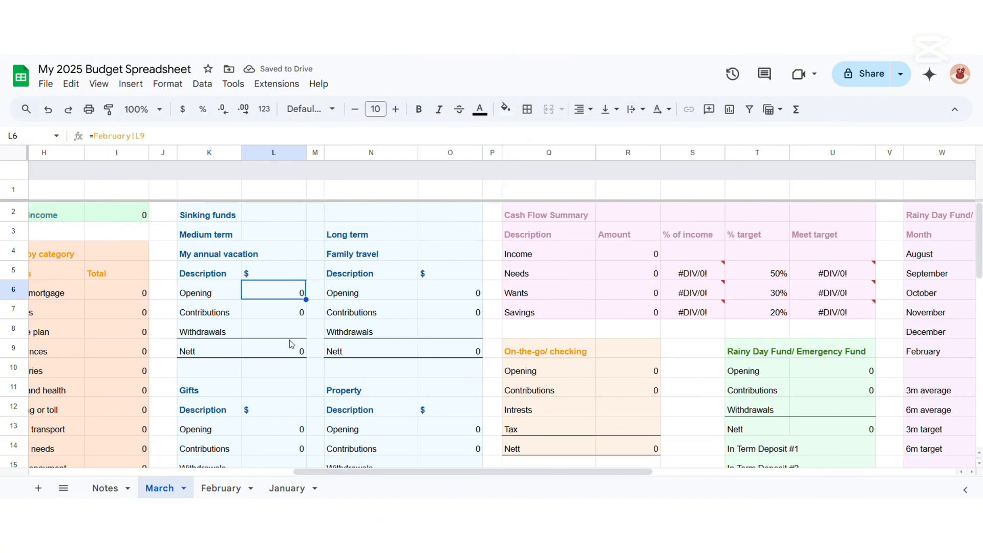
{"action": "scroll", "coordinate": [291, 344], "scroll_direction": "down", "scroll_amount": 4}
{"action": "left_click", "coordinate": [285, 240]}
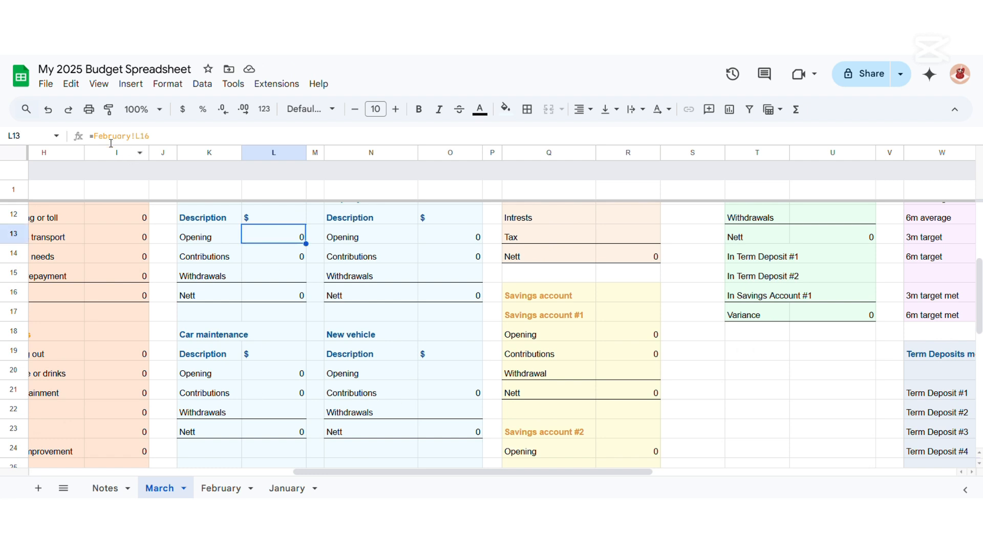
{"action": "left_click", "coordinate": [288, 379]}
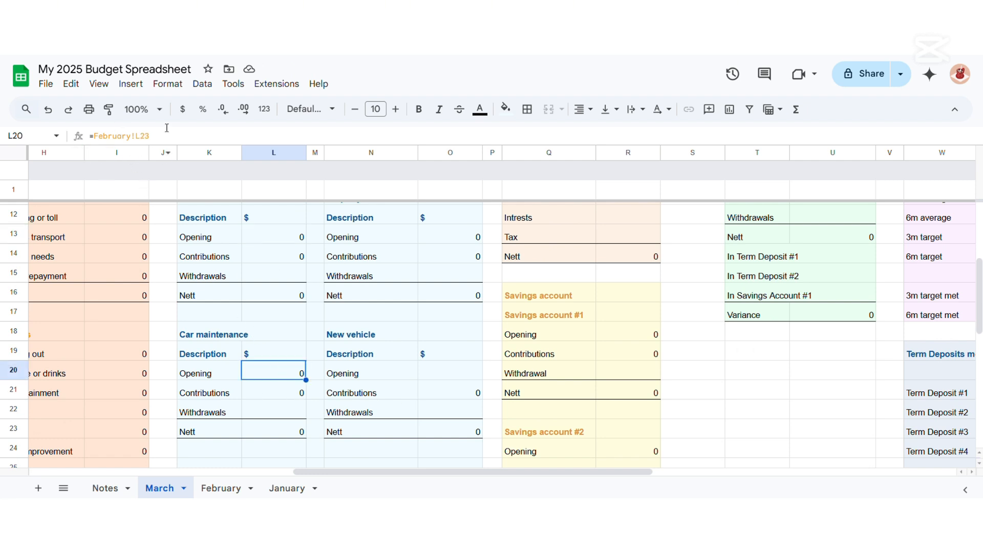
Link the New vehicle Opening amount in O20 of the February sheet to the January sheet.
{"action": "left_click", "coordinate": [428, 373]}
{"action": "scroll", "coordinate": [439, 428], "scroll_direction": "down", "scroll_amount": 1}
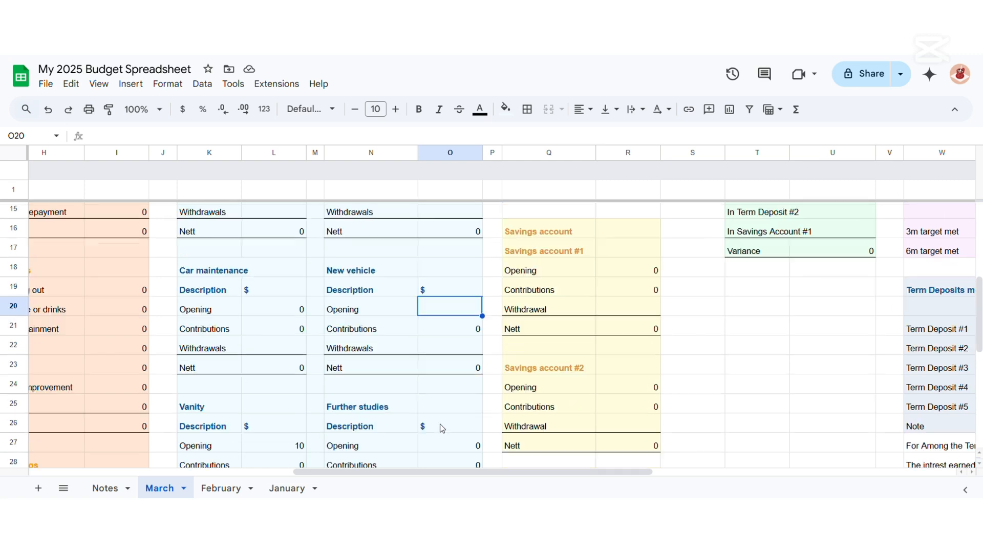
{"action": "scroll", "coordinate": [439, 423], "scroll_direction": "up", "scroll_amount": 2}
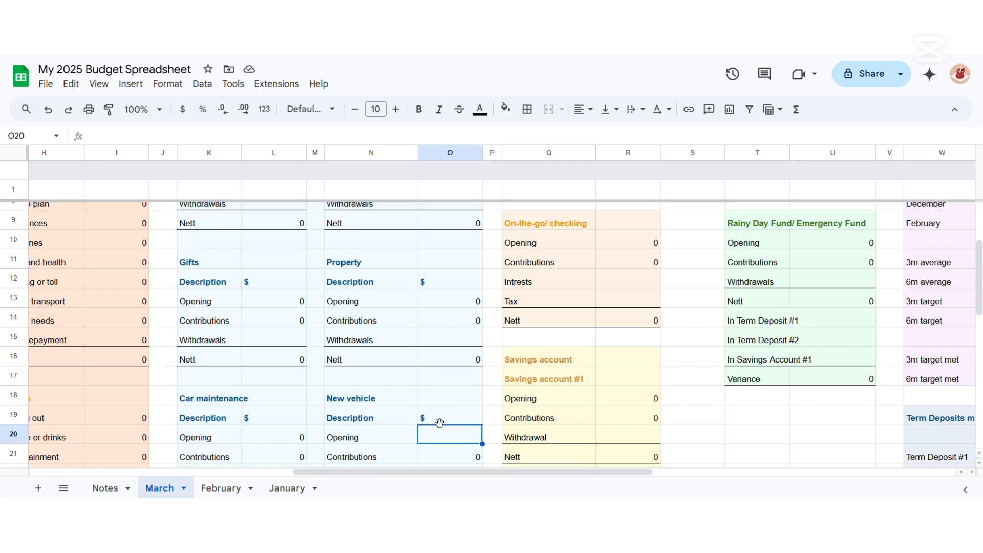
{"action": "left_click", "coordinate": [225, 488]}
{"action": "scroll", "coordinate": [399, 376], "scroll_direction": "down", "scroll_amount": 4}
{"action": "left_click_drag", "start_coordinate": [362, 471], "coordinate": [575, 446]}
{"action": "left_click", "coordinate": [557, 376]}
{"action": "type", "text": "="}
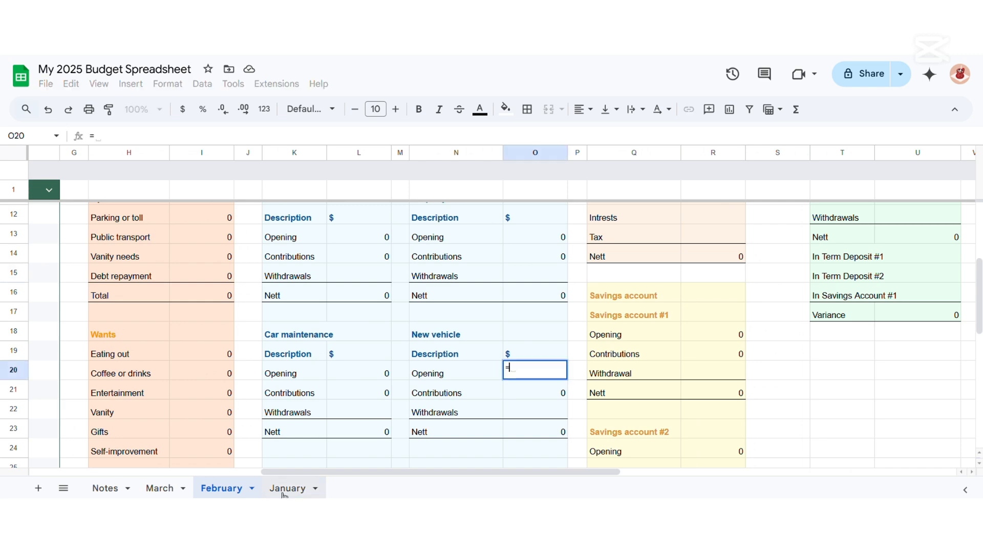
{"action": "left_click", "coordinate": [288, 488]}
{"action": "left_click", "coordinate": [439, 250]}
{"action": "key", "text": "Return"}
Set the New vehicle Opening in O20 of the March sheet to =February!O20.
{"action": "left_click", "coordinate": [160, 488]}
{"action": "left_click", "coordinate": [471, 434]}
{"action": "type", "text": "="}
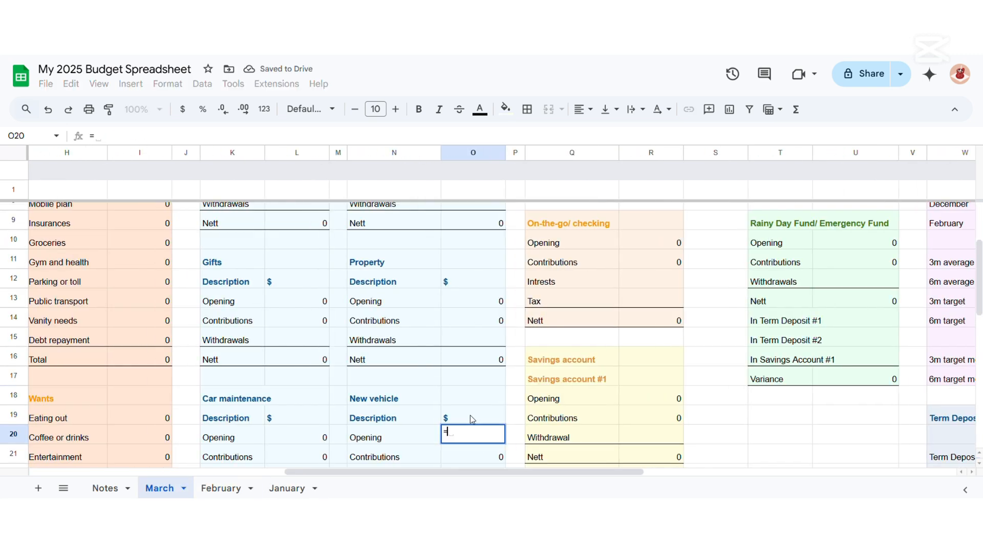
{"action": "left_click", "coordinate": [221, 488]}
{"action": "left_click", "coordinate": [533, 369]}
{"action": "key", "text": "Return"}
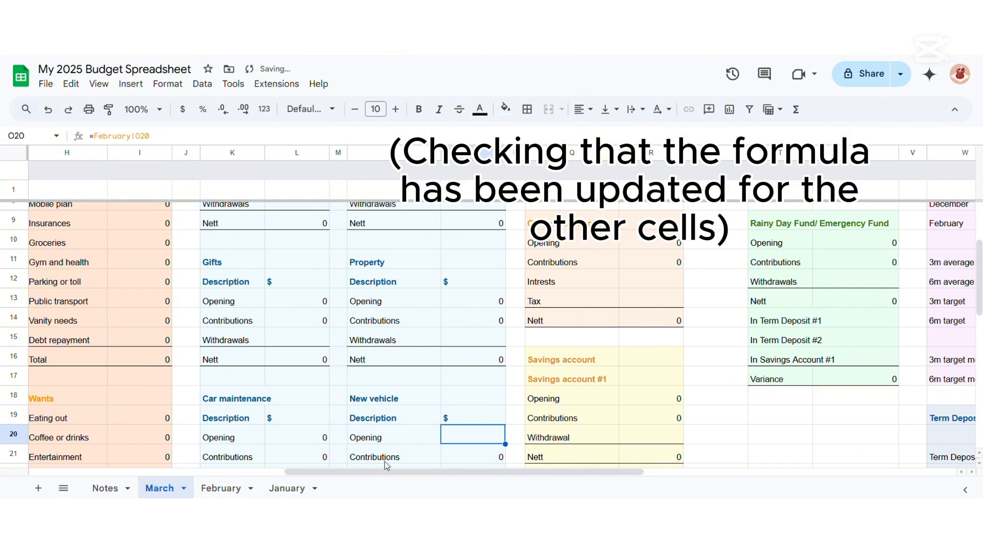
Check the Opening formulas of Savings account #1 in R18 and On-the-go/ checking in R10 on the March sheet.
{"action": "left_click_drag", "start_coordinate": [392, 471], "coordinate": [494, 471]}
{"action": "left_click", "coordinate": [364, 395]}
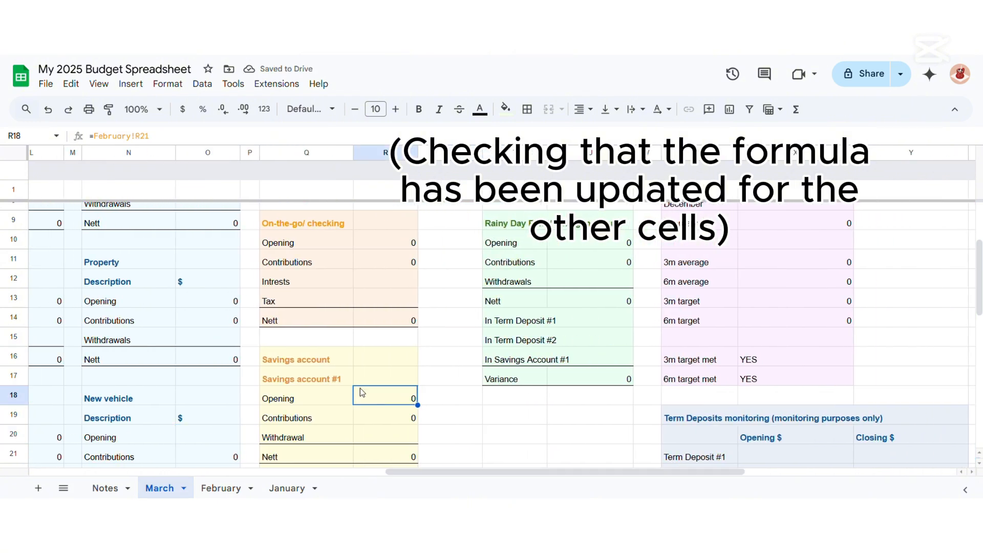
{"action": "left_click", "coordinate": [374, 236]}
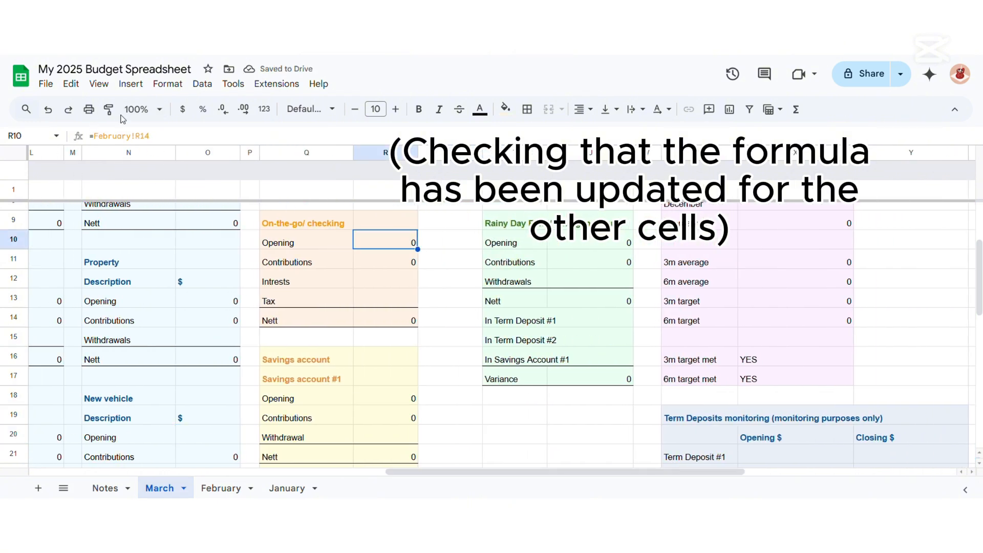
Move the March sheet's Rainy Day Fund estimation months up one row, enter January in W8 and match the fill colour.
{"action": "scroll", "coordinate": [525, 351], "scroll_direction": "up", "scroll_amount": 3}
{"action": "left_click_drag", "start_coordinate": [570, 471], "coordinate": [696, 471]}
{"action": "left_click", "coordinate": [491, 349]}
{"action": "mouse_move", "coordinate": [386, 337]}
{"action": "left_mouse_down"}
{"action": "mouse_move", "coordinate": [395, 247]}
{"action": "mouse_move", "coordinate": [369, 330]}
{"action": "left_mouse_up"}
{"action": "left_click", "coordinate": [368, 273]}
{"action": "left_click_drag", "start_coordinate": [369, 262], "coordinate": [369, 243]}
{"action": "left_click", "coordinate": [368, 334]}
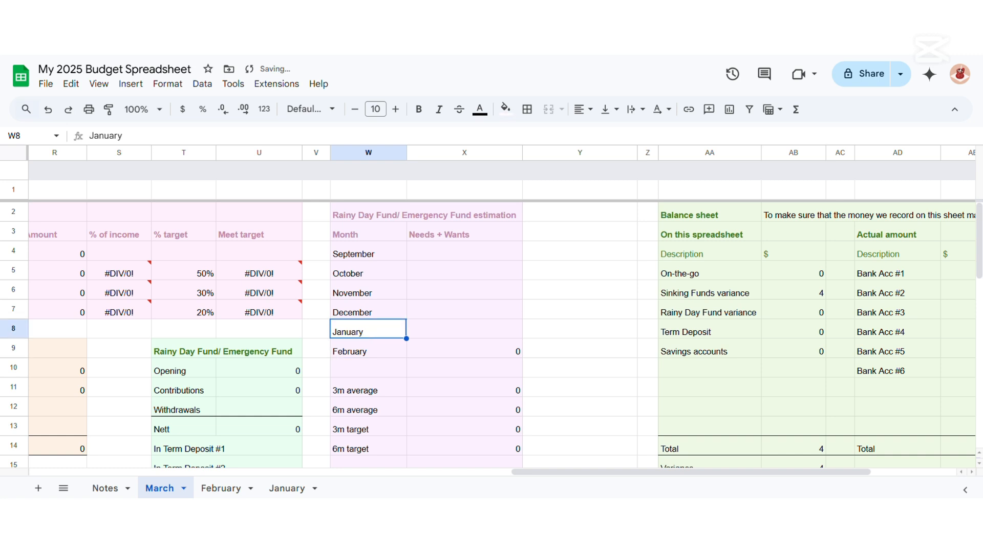
{"action": "left_click", "coordinate": [506, 109]}
{"action": "left_click", "coordinate": [511, 338]}
Copy the formula in X9 to X8 and edit it to =SUM(January!R4:R5).
{"action": "left_click", "coordinate": [445, 333]}
{"action": "left_click", "coordinate": [476, 349]}
{"action": "key", "text": "ctrl+c"}
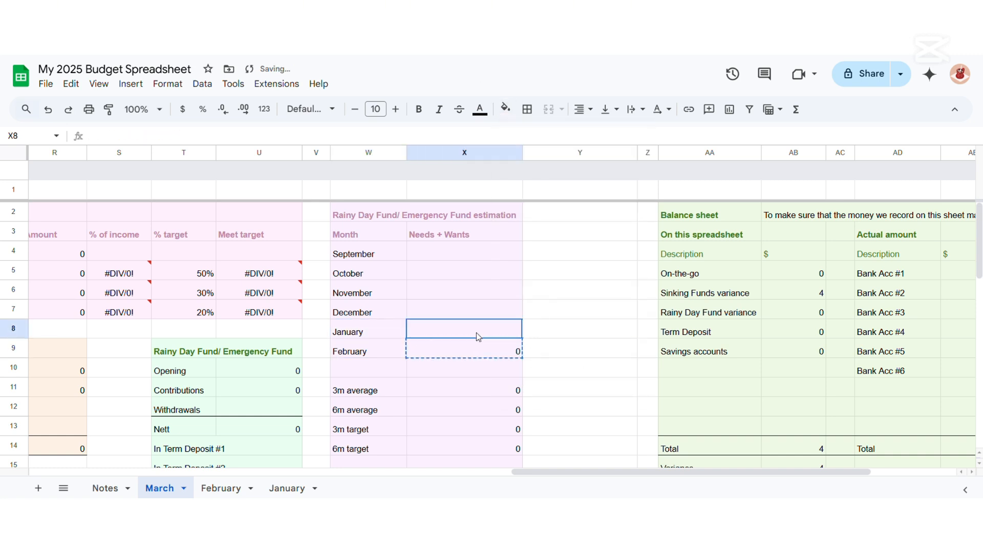
{"action": "left_click", "coordinate": [476, 330]}
{"action": "key", "text": "ctrl+v"}
{"action": "left_click", "coordinate": [149, 135]}
{"action": "type", "text": "January"}
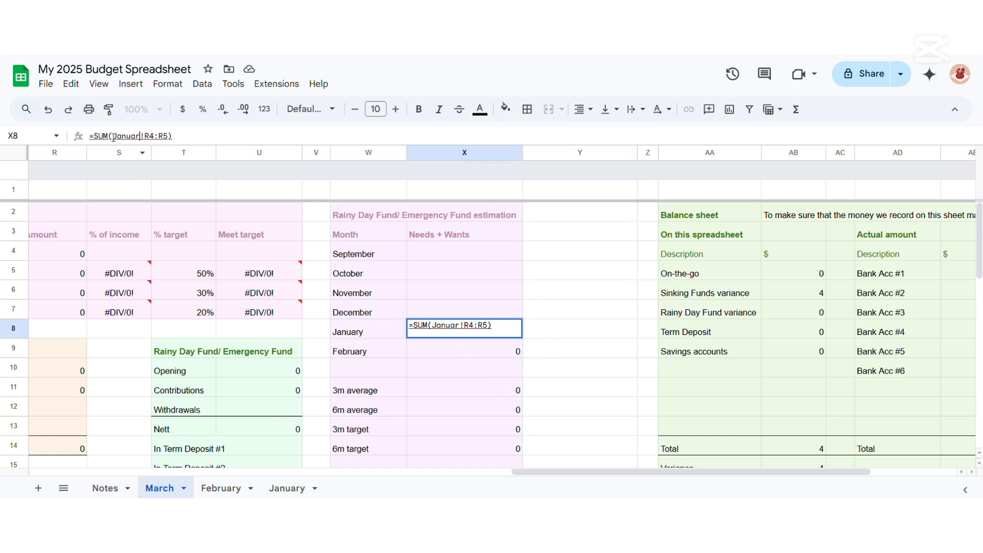
{"action": "key", "text": "Return"}
Duplicate the March sheet, naming both the copy and its transaction table April.
{"action": "left_click_drag", "start_coordinate": [565, 472], "coordinate": [158, 488]}
{"action": "right_click", "coordinate": [159, 488]}
{"action": "left_click", "coordinate": [164, 287]}
{"action": "double_click", "coordinate": [232, 488]}
{"action": "type", "text": "April"}
{"action": "key", "text": "Return"}
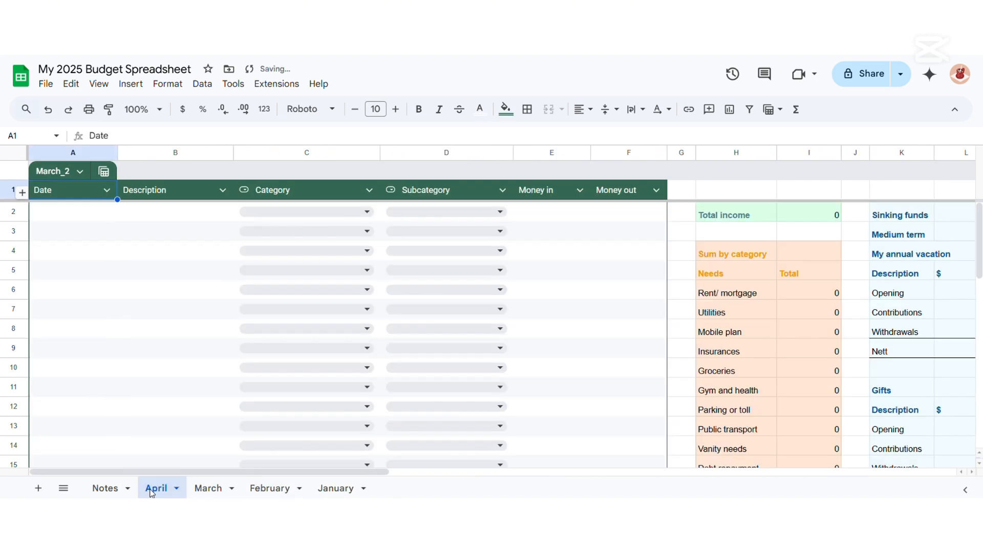
{"action": "left_click", "coordinate": [51, 171]}
{"action": "type", "text": "April"}
Try to replace all March matches with April on this sheet only, also searching within formulas.
{"action": "left_click", "coordinate": [71, 83]}
{"action": "left_click", "coordinate": [103, 307]}
{"action": "type", "text": "March"}
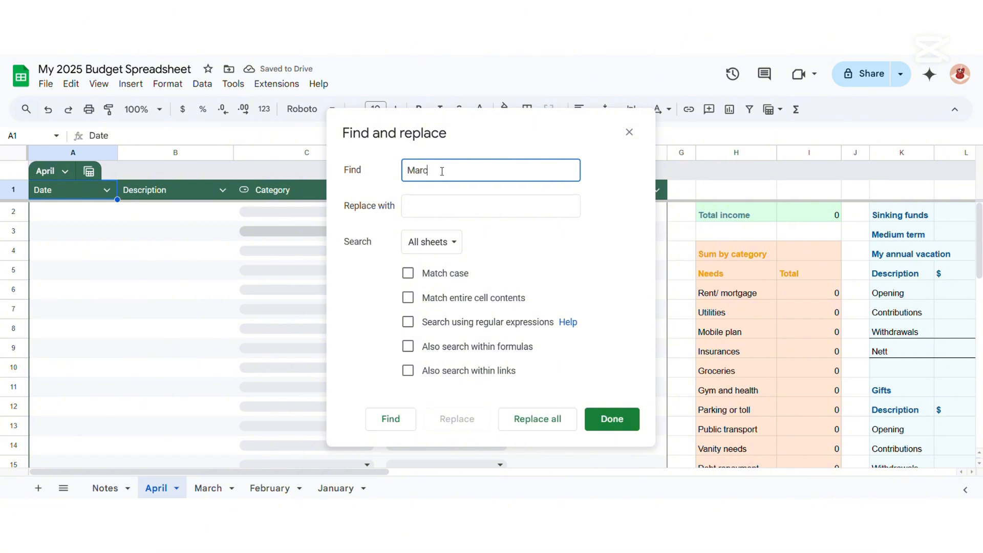
{"action": "left_click", "coordinate": [482, 210]}
{"action": "type", "text": "April"}
{"action": "left_click", "coordinate": [409, 346]}
{"action": "left_click", "coordinate": [537, 419]}
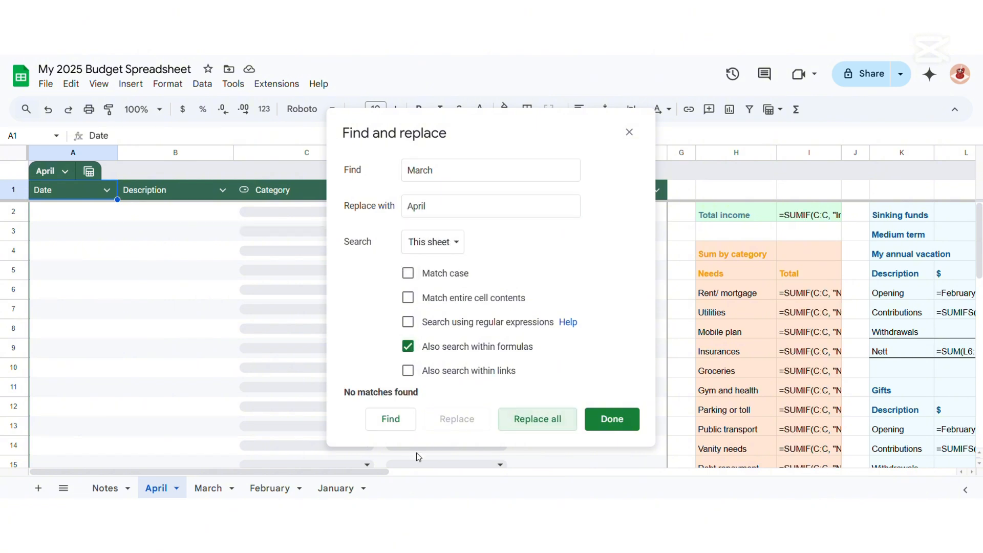
Replace all February matches on the April sheet with March and close the Find and replace dialog.
{"action": "double_click", "coordinate": [420, 170]}
{"action": "type", "text": "February"}
{"action": "left_click", "coordinate": [435, 210]}
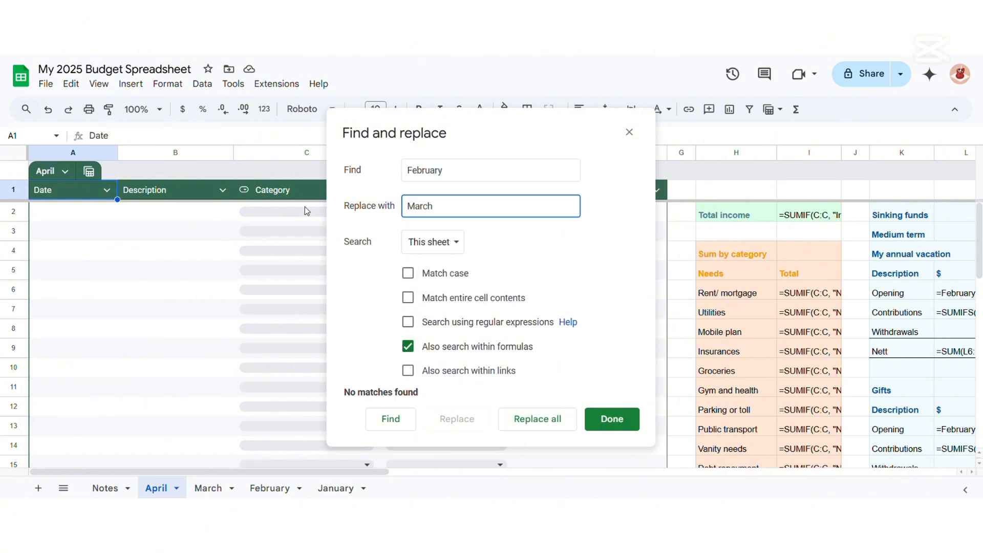
{"action": "left_click", "coordinate": [537, 419]}
{"action": "left_click", "coordinate": [612, 419]}
Move the April sheet's estimation months and amounts up one row and enter February in W8.
{"action": "scroll", "coordinate": [446, 323], "scroll_direction": "right", "scroll_amount": 15}
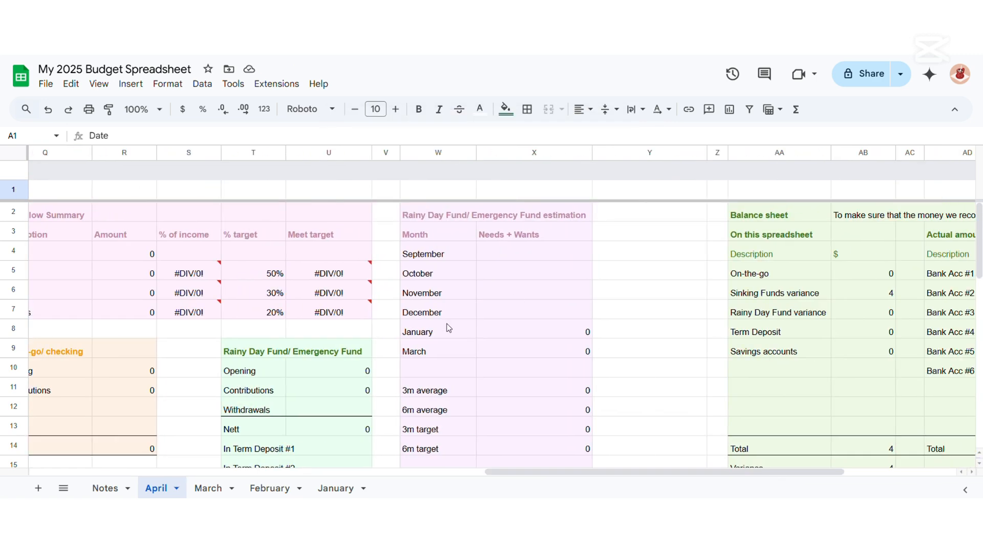
{"action": "left_click_drag", "start_coordinate": [438, 273], "coordinate": [525, 323]}
{"action": "left_click_drag", "start_coordinate": [474, 276], "coordinate": [475, 257]}
{"action": "left_click", "coordinate": [453, 324]}
{"action": "type", "text": "February"}
{"action": "key", "text": "Tab"}
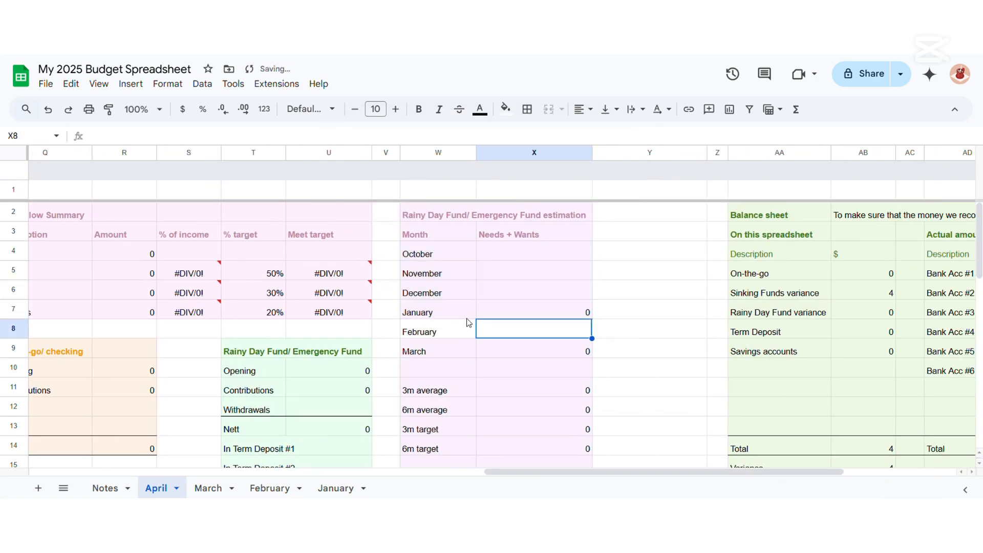
Copy January's Needs + Wants formula from X7 to X8 and edit it for the February row.
{"action": "left_click", "coordinate": [514, 313]}
{"action": "key", "text": "ctrl+c"}
{"action": "left_click", "coordinate": [514, 330]}
{"action": "key", "text": "ctrl+v"}
{"action": "double_click", "coordinate": [514, 329]}
{"action": "key", "text": "Return"}
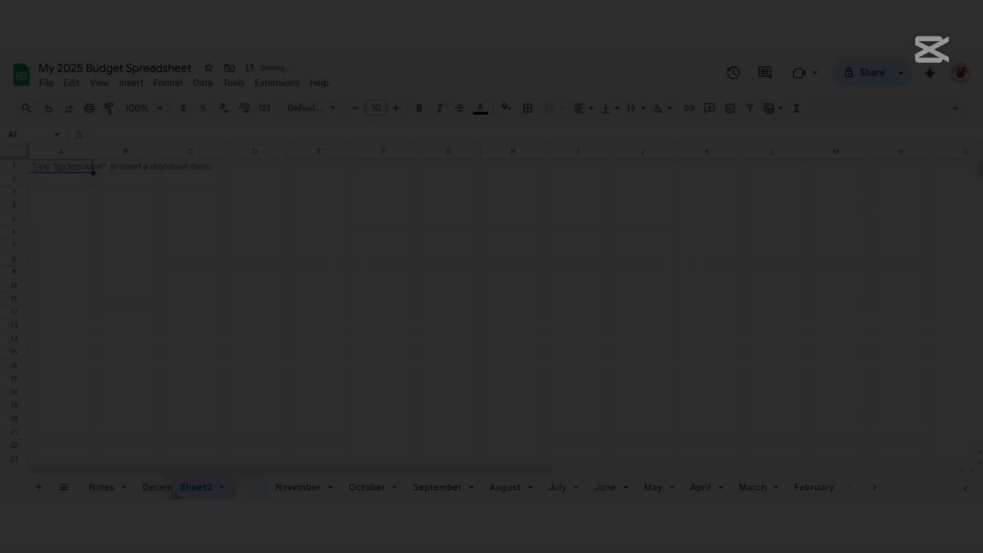
Place the new blank sheet ahead of December and rename it Dashboard.
{"action": "left_click_drag", "start_coordinate": [175, 496], "coordinate": [154, 487]}
{"action": "double_click", "coordinate": [153, 487]}
{"action": "type", "text": "Dashboard"}
{"action": "key", "text": "Return"}
Add the title 2025 Finance Tracker in merged cells A1:D2, centred at font size 25.
{"action": "type", "text": "2025 Finance Tracker"}
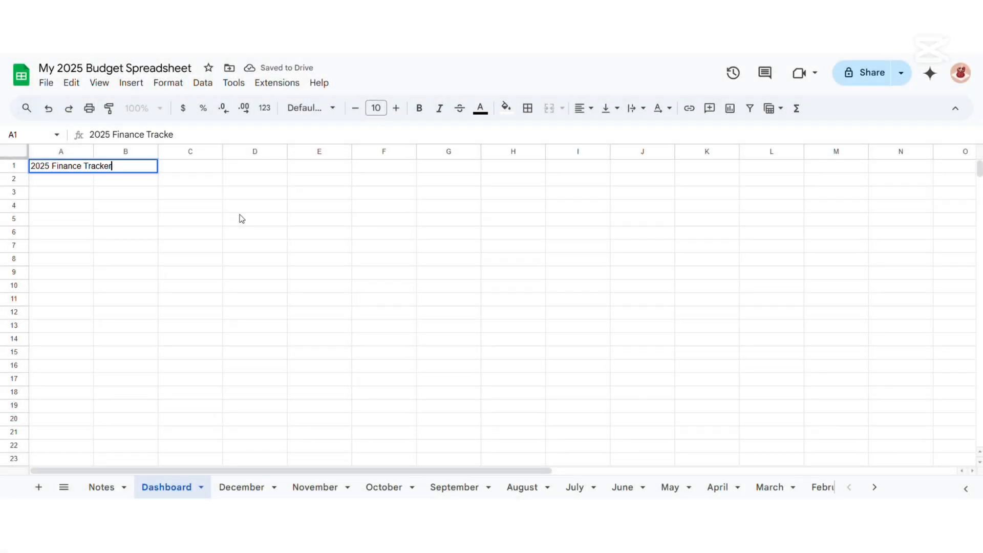
{"action": "left_click_drag", "start_coordinate": [52, 169], "coordinate": [285, 183]}
{"action": "left_click", "coordinate": [132, 82]}
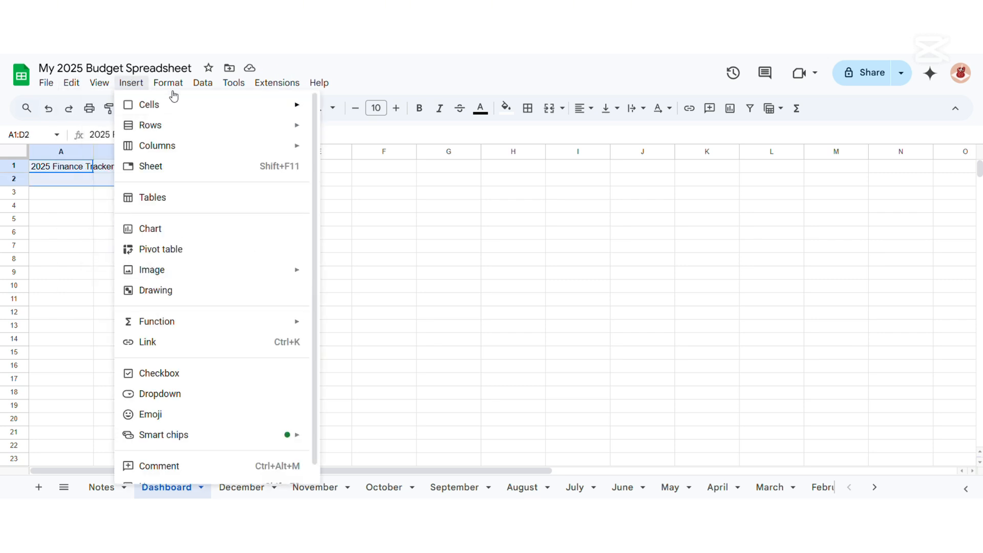
{"action": "left_click", "coordinate": [549, 108]}
{"action": "left_click", "coordinate": [376, 108]}
{"action": "type", "text": "25"}
{"action": "key", "text": "Return"}
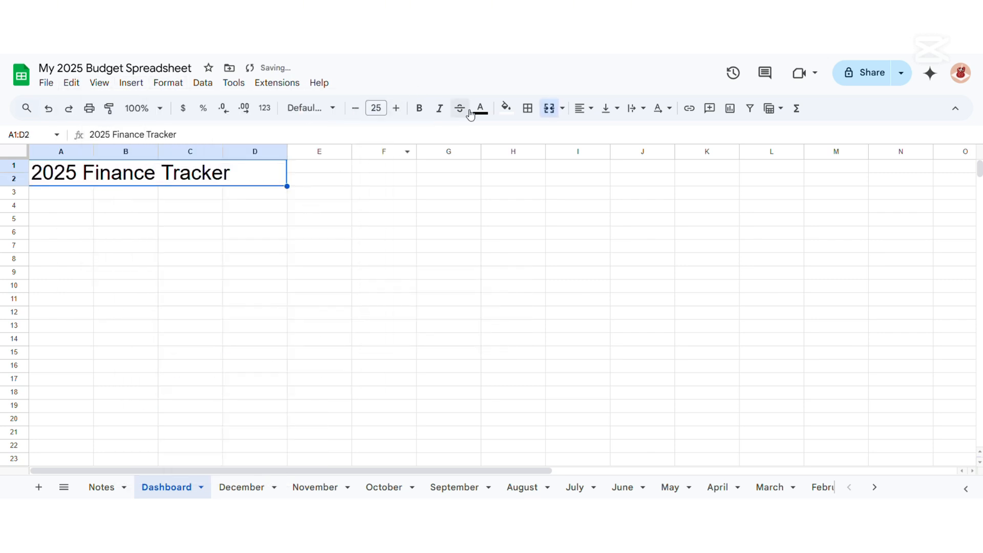
{"action": "left_click", "coordinate": [584, 108]}
{"action": "left_click", "coordinate": [604, 140]}
Enter the row labels Total, Income, Needs, Wants and Savings in A4:A8.
{"action": "left_click", "coordinate": [367, 210]}
{"action": "left_click", "coordinate": [85, 208]}
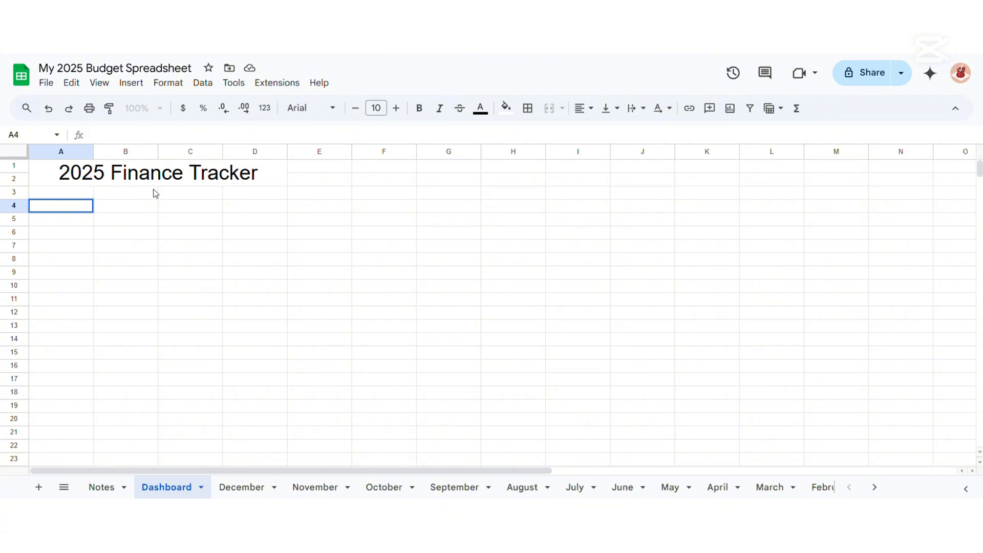
{"action": "type", "text": "Total"}
{"action": "key", "text": "Return"}
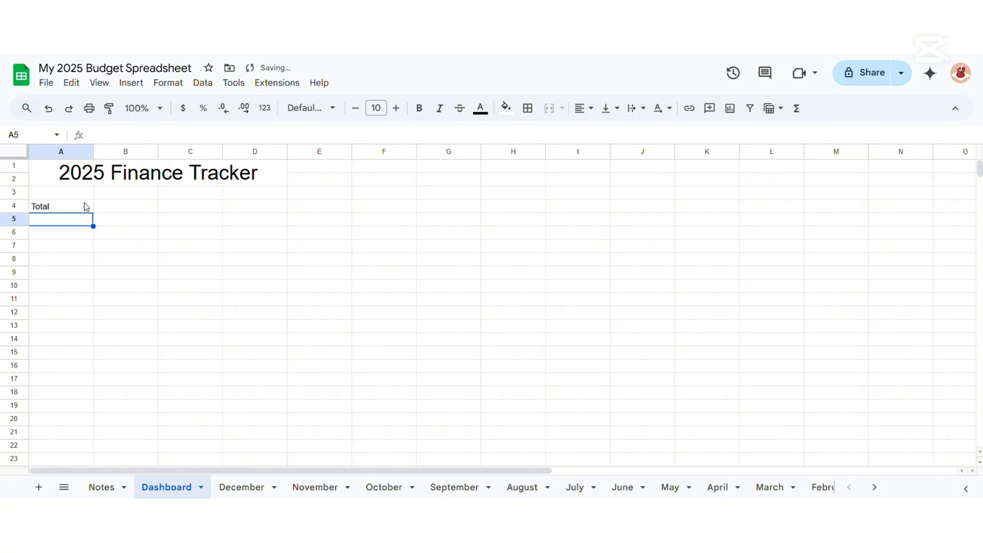
{"action": "type", "text": "Income"}
{"action": "key", "text": "Return"}
{"action": "type", "text": "Needs"}
{"action": "key", "text": "Return"}
{"action": "type", "text": "Wants"}
{"action": "key", "text": "Return"}
{"action": "type", "text": "Savin"}
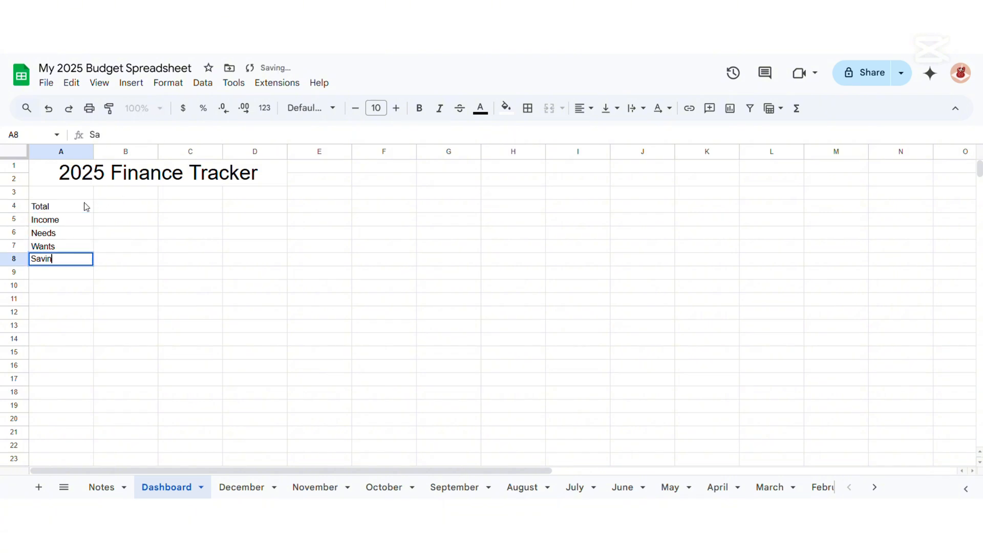
{"action": "key", "text": "Tab"}
Enter the column headers $, % and % target in B4:D4.
{"action": "key", "text": "Up"}
{"action": "key", "text": "Up"}
{"action": "key", "text": "Up"}
{"action": "key", "text": "Up"}
{"action": "type", "text": "$"}
{"action": "key", "text": "Tab"}
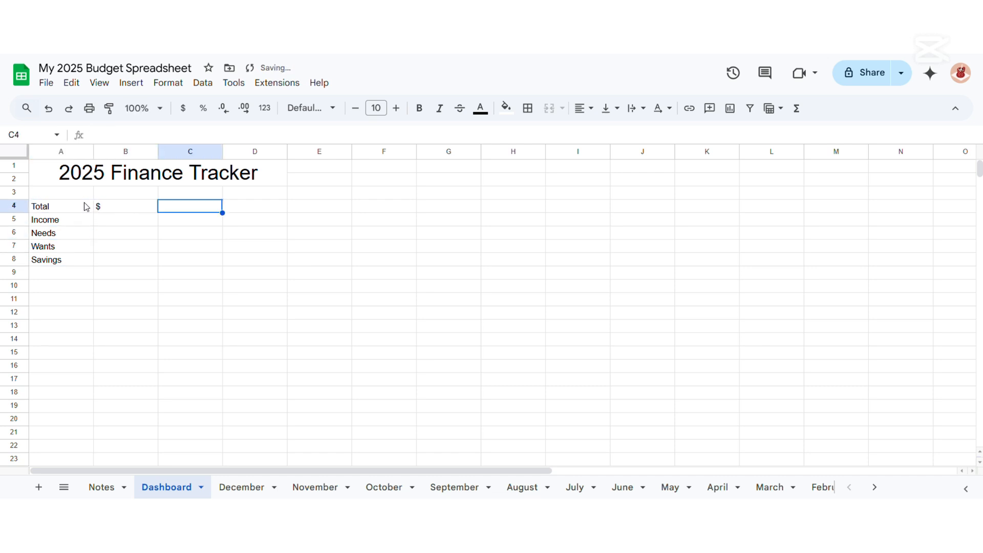
{"action": "type", "text": "%"}
{"action": "key", "text": "Tab"}
{"action": "key", "text": "Tab"}
{"action": "type", "text": "% targe"}
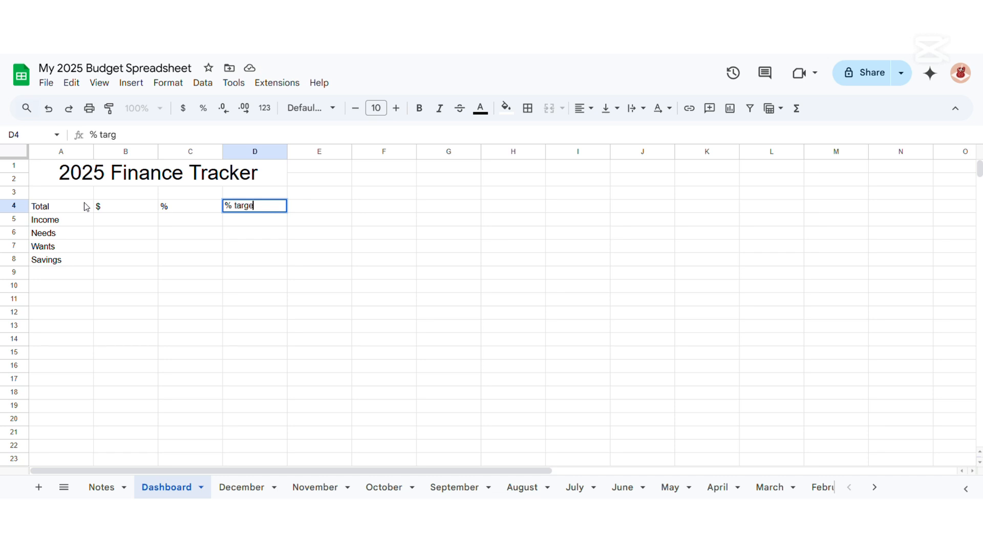
{"action": "type", "text": "t"}
{"action": "key", "text": "Return"}
Add the header Target met in E4 and extend the C4 header to % of income.
{"action": "key", "text": "Up"}
{"action": "key", "text": "Tab"}
{"action": "type", "text": "Target met"}
{"action": "key", "text": "Return"}
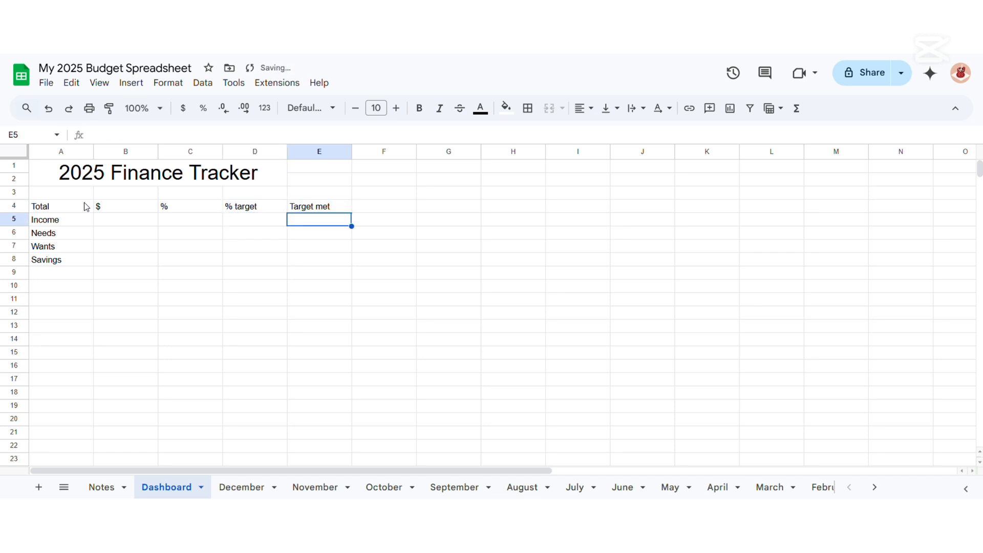
{"action": "left_click", "coordinate": [232, 210]}
{"action": "left_click", "coordinate": [184, 212]}
{"action": "type", "text": "of income"}
{"action": "key", "text": "Return"}
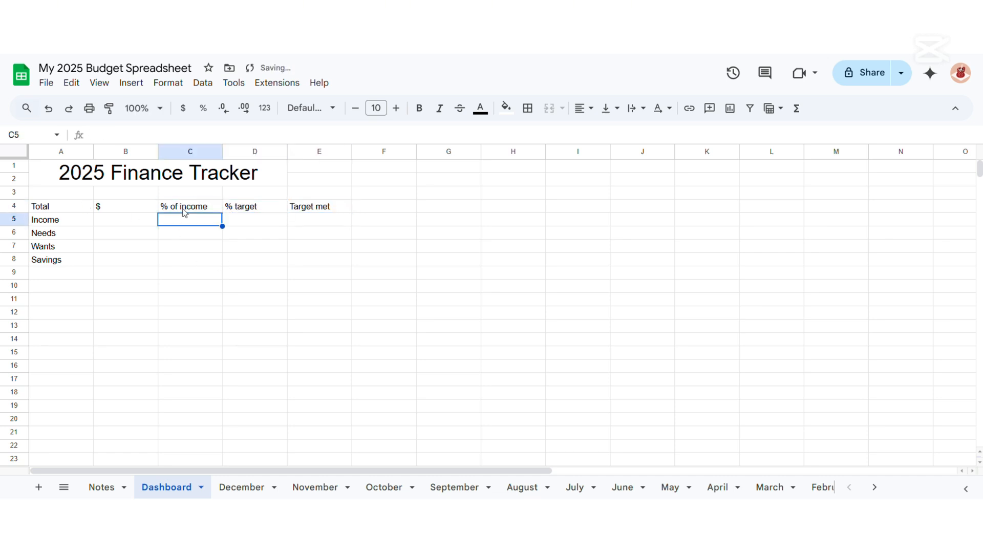
{"action": "left_click", "coordinate": [127, 221]}
{"action": "type", "text": "="}
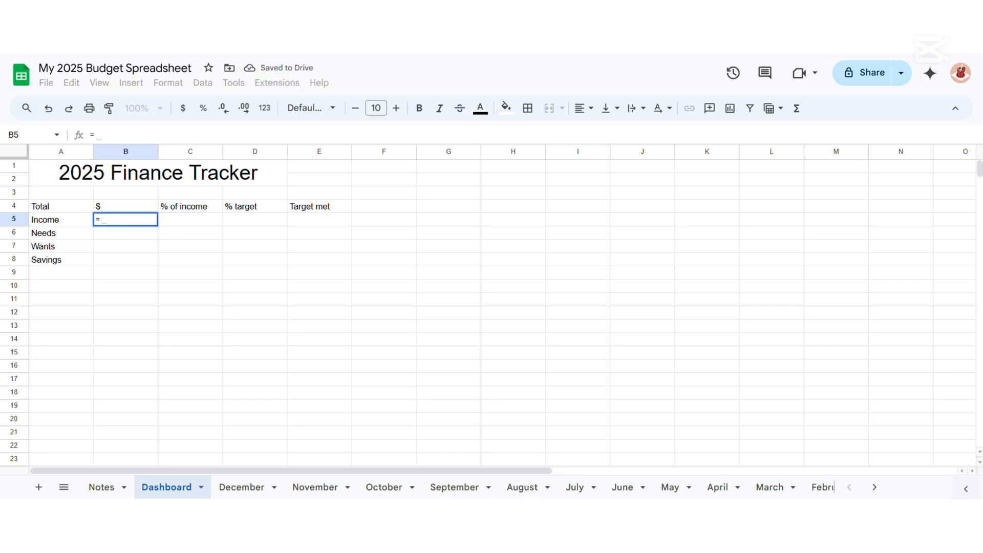
{"action": "left_click", "coordinate": [874, 487]}
{"action": "left_click", "coordinate": [328, 332]}
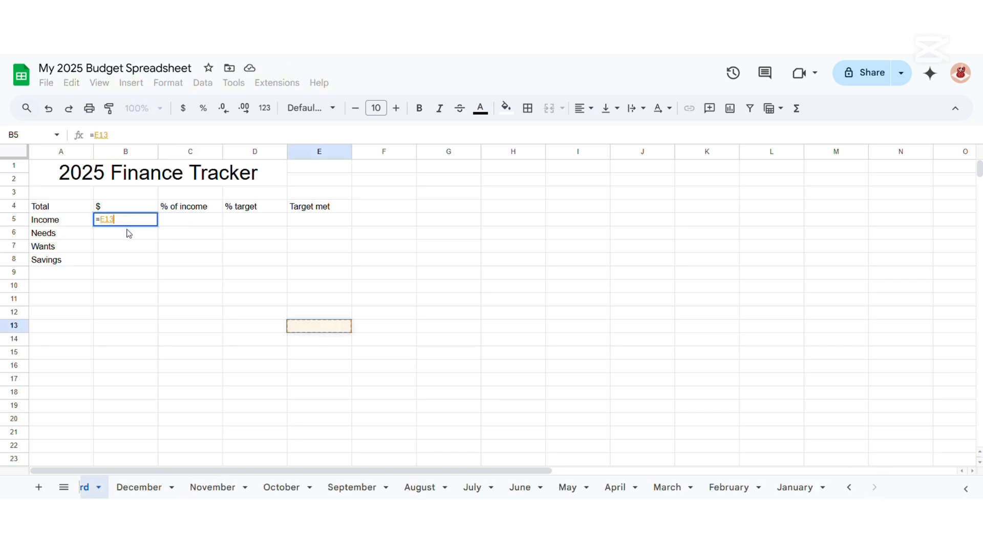
{"action": "key", "text": "Return"}
{"action": "left_click", "coordinate": [120, 223]}
Copy the spending category labels in H5:H34 of the December sheet for use from A10 of the Dashboard.
{"action": "left_click", "coordinate": [67, 288]}
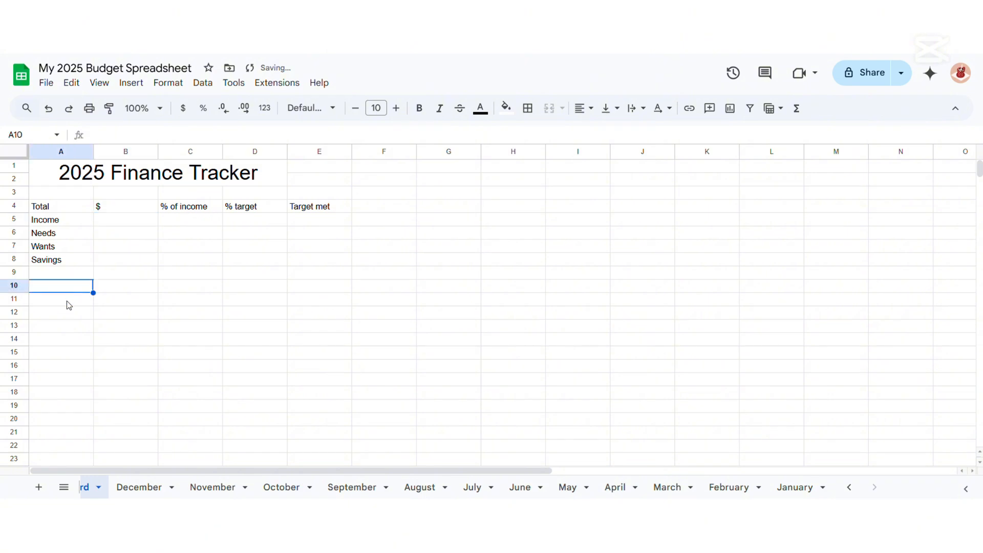
{"action": "left_click", "coordinate": [125, 489]}
{"action": "scroll", "coordinate": [170, 277], "scroll_direction": "right", "scroll_amount": 10}
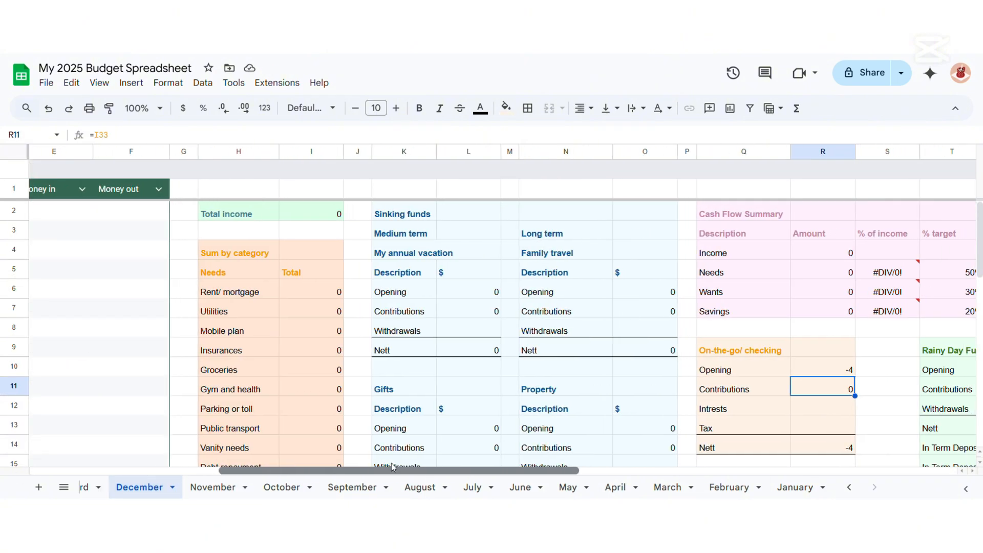
{"action": "left_click_drag", "start_coordinate": [237, 275], "coordinate": [241, 325]}
{"action": "key", "text": "ctrl+c"}
Paste the copied category labels without formatting at A10 of the Dashboard sheet and widen column A to fit.
{"action": "left_click", "coordinate": [806, 489]}
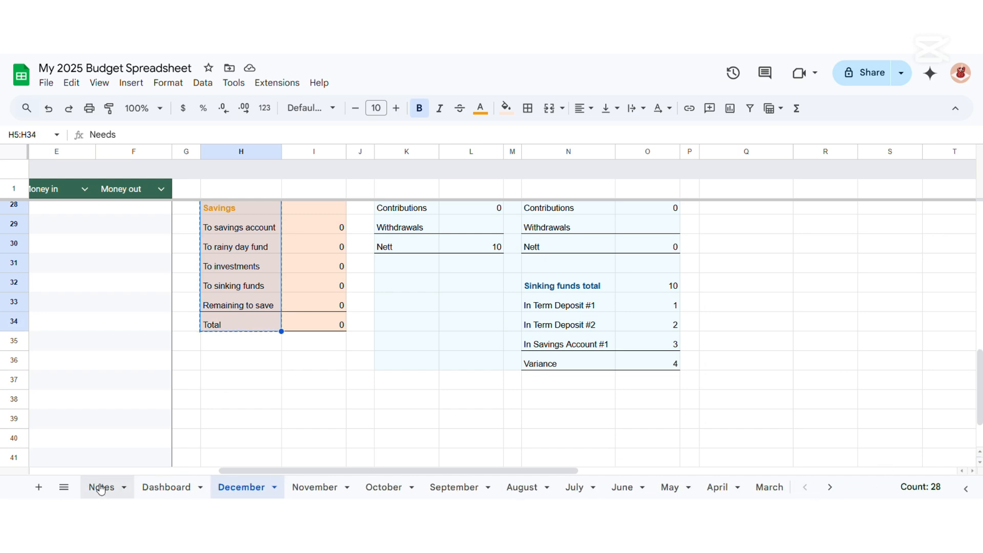
{"action": "left_click", "coordinate": [103, 487]}
{"action": "left_click", "coordinate": [167, 487]}
{"action": "right_click", "coordinate": [49, 294]}
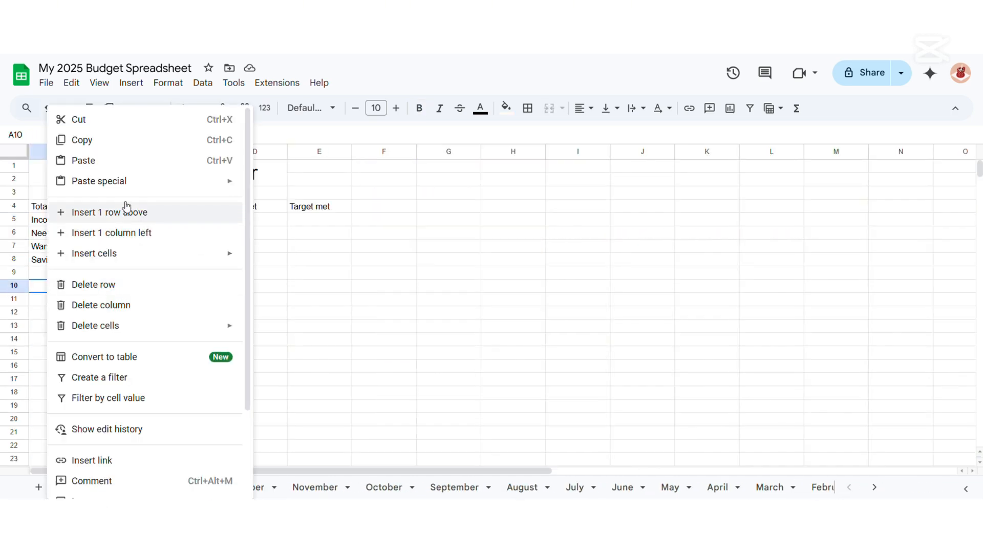
{"action": "mouse_move", "coordinate": [103, 180]}
{"action": "left_click", "coordinate": [305, 197]}
{"action": "left_click", "coordinate": [57, 313]}
{"action": "left_click_drag", "start_coordinate": [92, 152], "coordinate": [111, 151]}
Insert a blank row above the Needs category heading in row 10 of the Dashboard.
{"action": "left_click", "coordinate": [129, 273]}
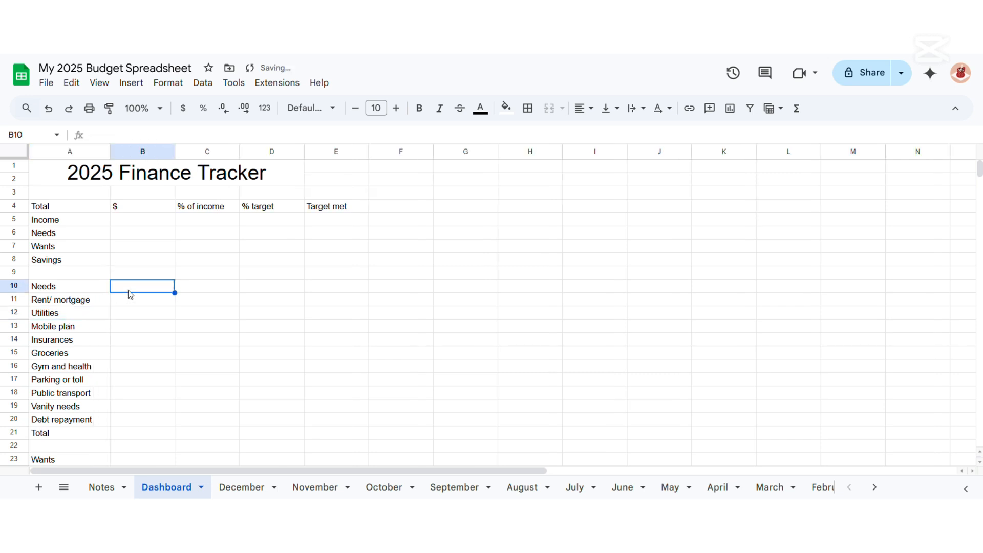
{"action": "left_click", "coordinate": [22, 276]}
{"action": "key", "text": "ctrl+alt+equal"}
{"action": "left_click", "coordinate": [147, 288]}
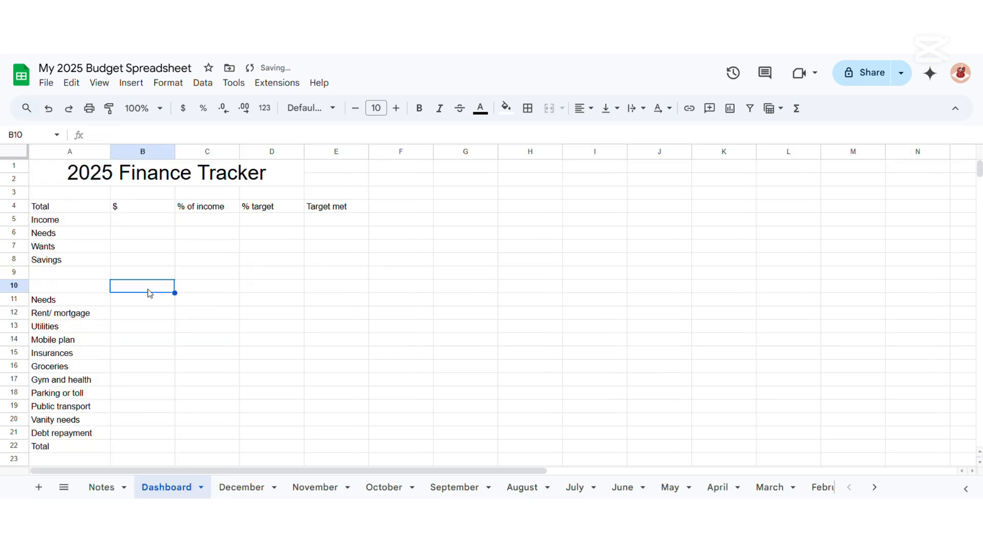
Enter the month names January through December as column headers in B10:M10.
{"action": "type", "text": "January"}
{"action": "key", "text": "Tab"}
{"action": "type", "text": "February\tMarch\tA"}
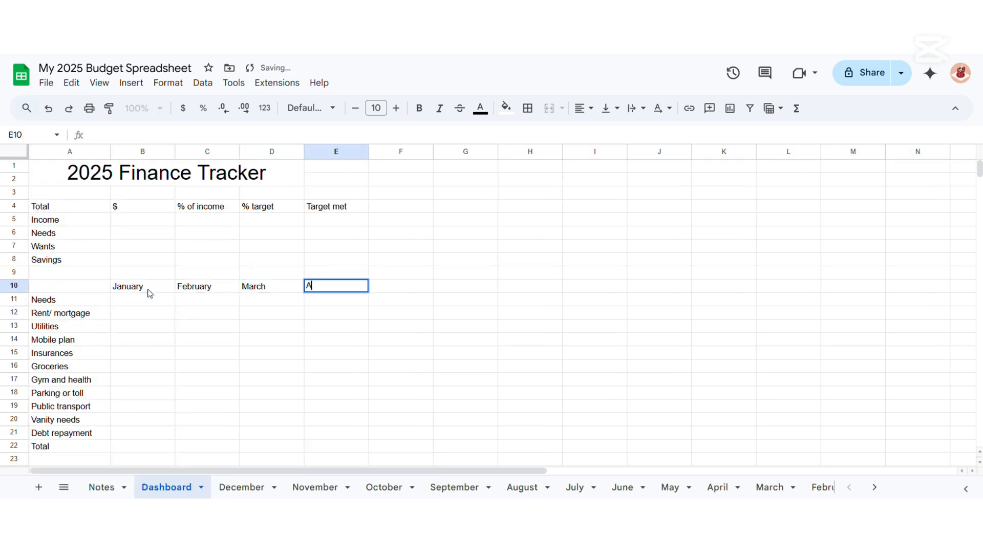
{"action": "type", "text": "pril\tMay\tJune\tJuly\tAugust\tSeptember\tOctober\tNovember\tDecember"}
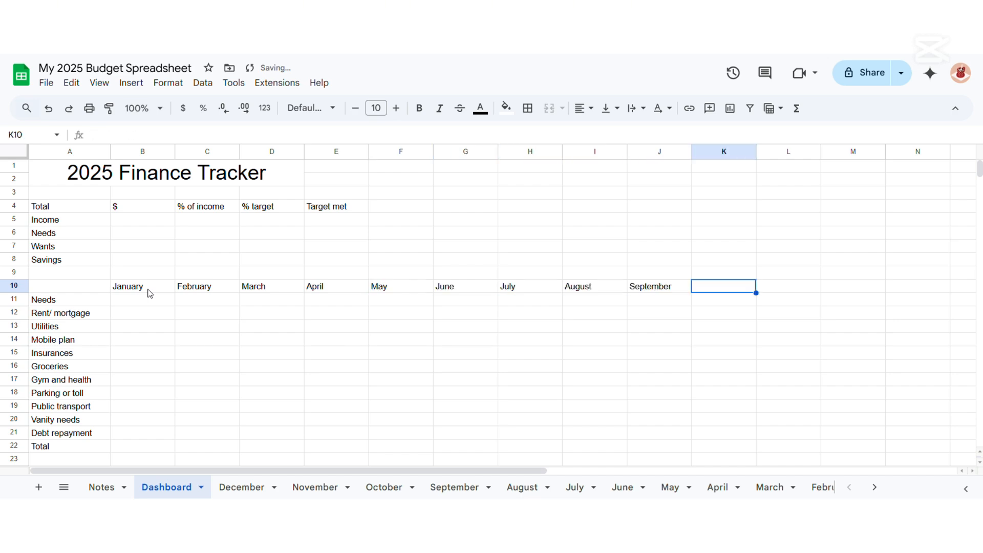
{"action": "key", "text": "Return"}
Link the January Rent/ mortgage cell B12 to I6 on the January sheet with =January!I6.
{"action": "left_click", "coordinate": [151, 300]}
{"action": "left_click", "coordinate": [159, 311]}
{"action": "type", "text": "="}
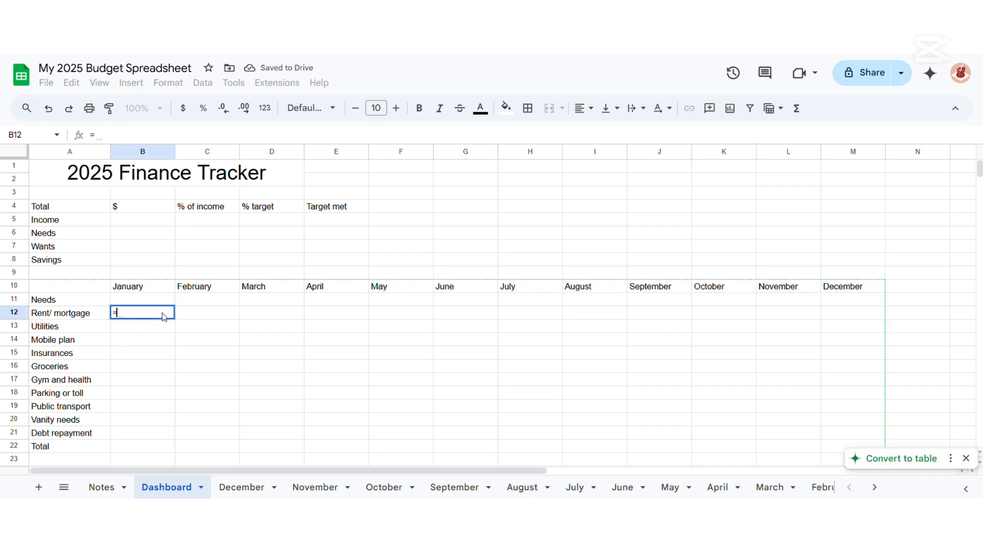
{"action": "left_click", "coordinate": [874, 487]}
{"action": "left_click", "coordinate": [794, 487]}
{"action": "scroll", "coordinate": [281, 434], "scroll_direction": "left", "scroll_amount": 10}
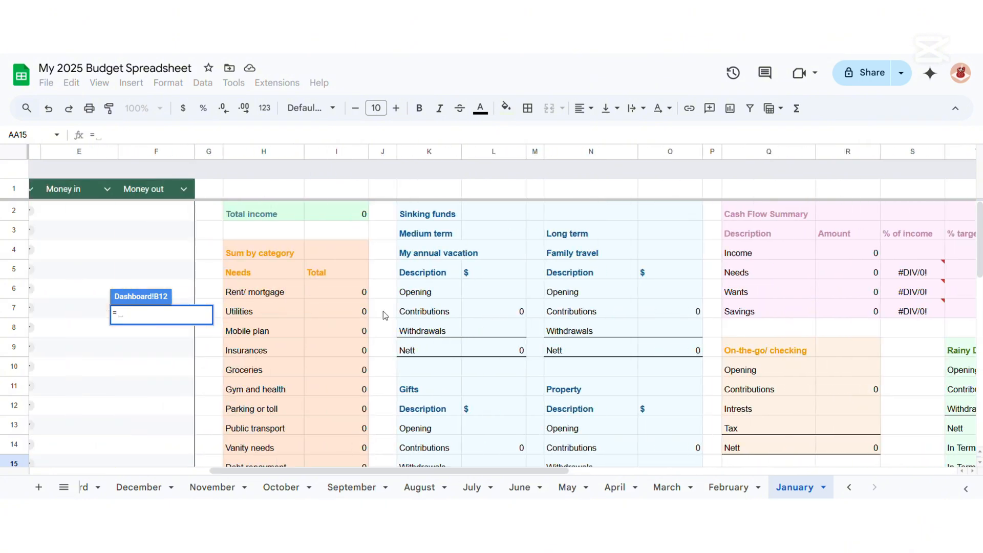
{"action": "left_click_drag", "start_coordinate": [337, 290], "coordinate": [331, 390]}
{"action": "key", "text": "Return"}
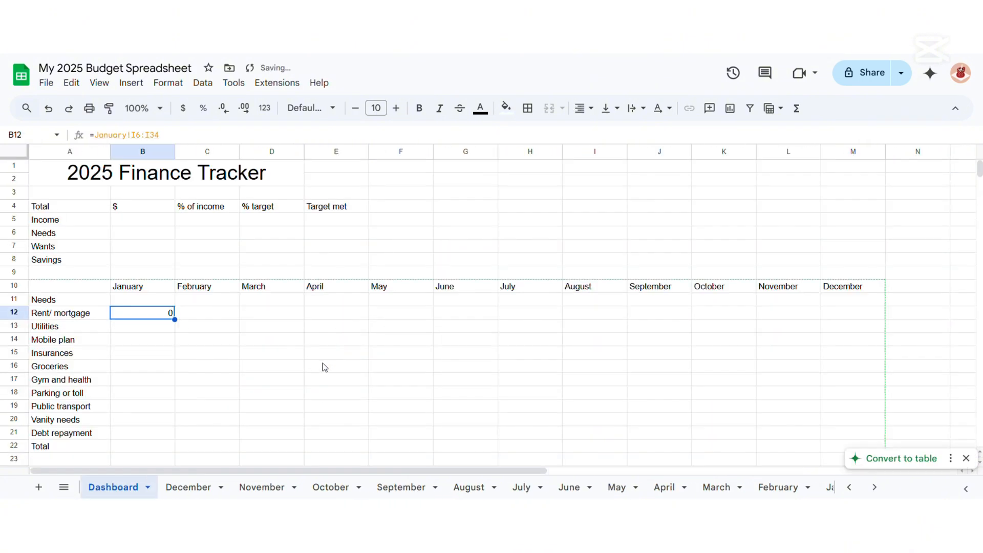
{"action": "left_click_drag", "start_coordinate": [174, 320], "coordinate": [174, 330]}
{"action": "double_click", "coordinate": [167, 315]}
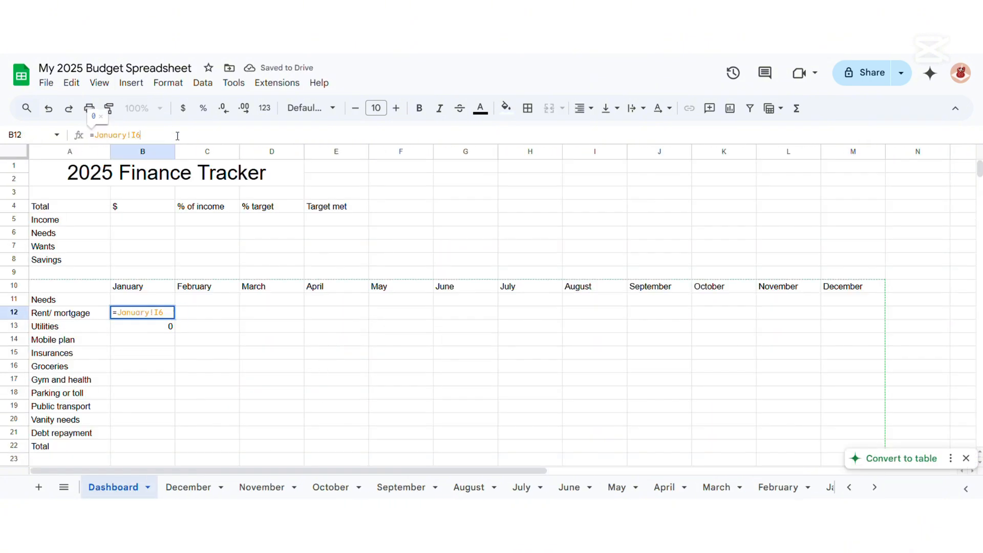
{"action": "key", "text": "Return"}
Fill the January link formula from B12 down to the savings Total in B40.
{"action": "left_click", "coordinate": [168, 315]}
{"action": "scroll", "coordinate": [169, 321], "scroll_direction": "down", "scroll_amount": 7}
{"action": "left_click", "coordinate": [158, 303], "text": "shift"}
{"action": "scroll", "coordinate": [149, 328], "scroll_direction": "up", "scroll_amount": 7}
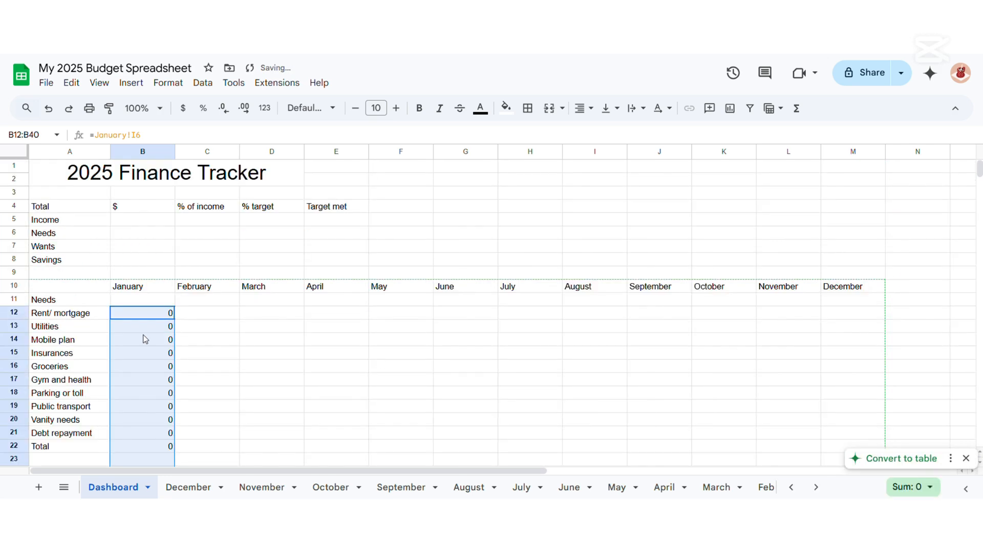
Enter a test transaction in row 2 of the January sheet with category Needs - Parking or toll and Money out 10.
{"action": "left_click", "coordinate": [817, 487]}
{"action": "left_click", "coordinate": [735, 490]}
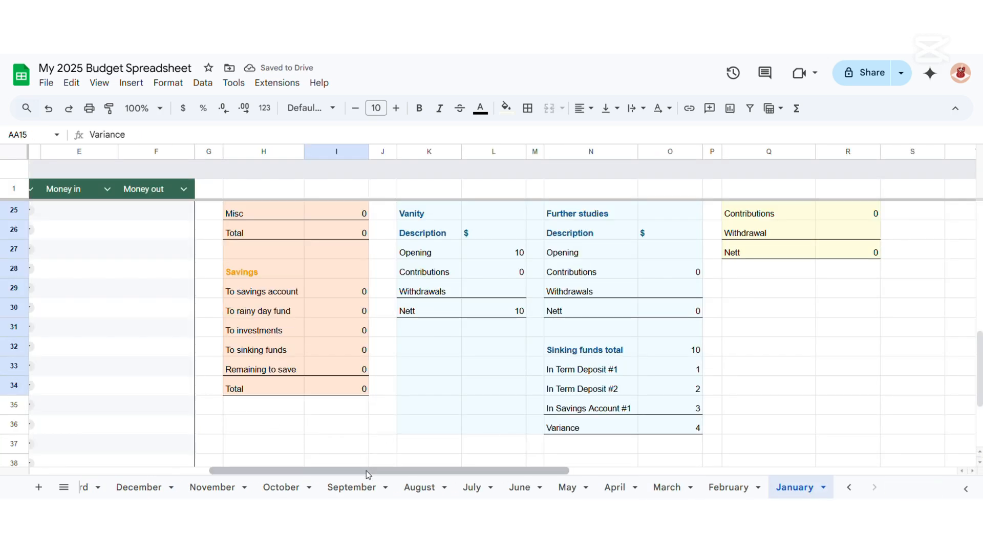
{"action": "scroll", "coordinate": [233, 378], "scroll_direction": "left", "scroll_amount": 5}
{"action": "scroll", "coordinate": [547, 215], "scroll_direction": "up", "scroll_amount": 8}
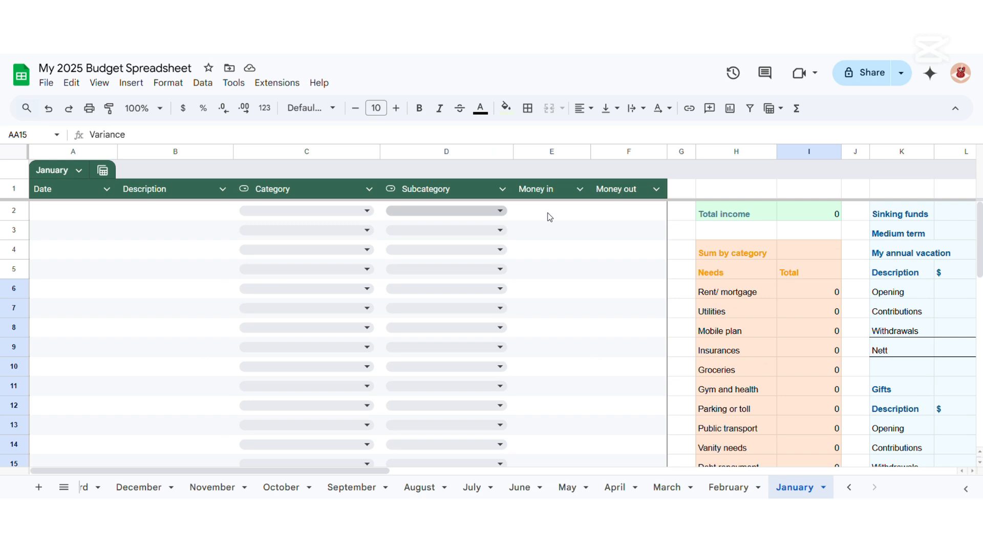
{"action": "left_click", "coordinate": [353, 211]}
{"action": "left_click", "coordinate": [309, 374]}
{"action": "left_click", "coordinate": [637, 212]}
{"action": "type", "text": "10"}
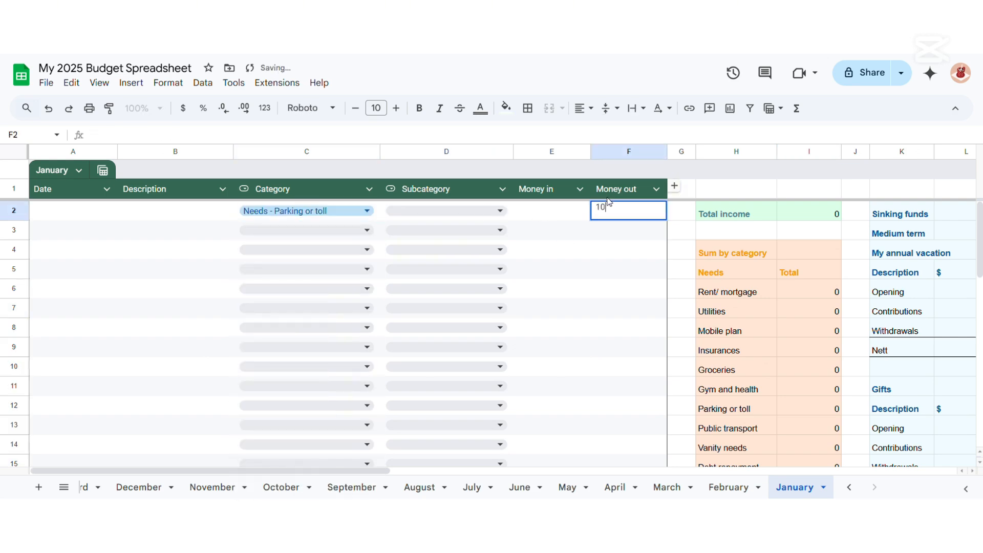
{"action": "key", "text": "Return"}
Check the test amount in the January category totals and the Dashboard, and clear the test transaction from the January sheet.
{"action": "left_click_drag", "start_coordinate": [340, 470], "coordinate": [481, 414]}
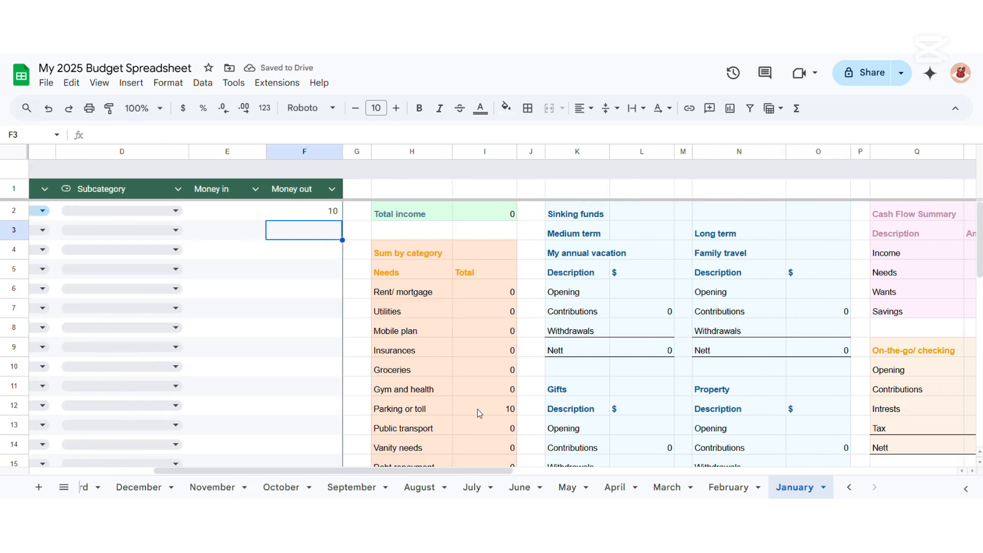
{"action": "left_click_drag", "start_coordinate": [174, 471], "coordinate": [108, 471]}
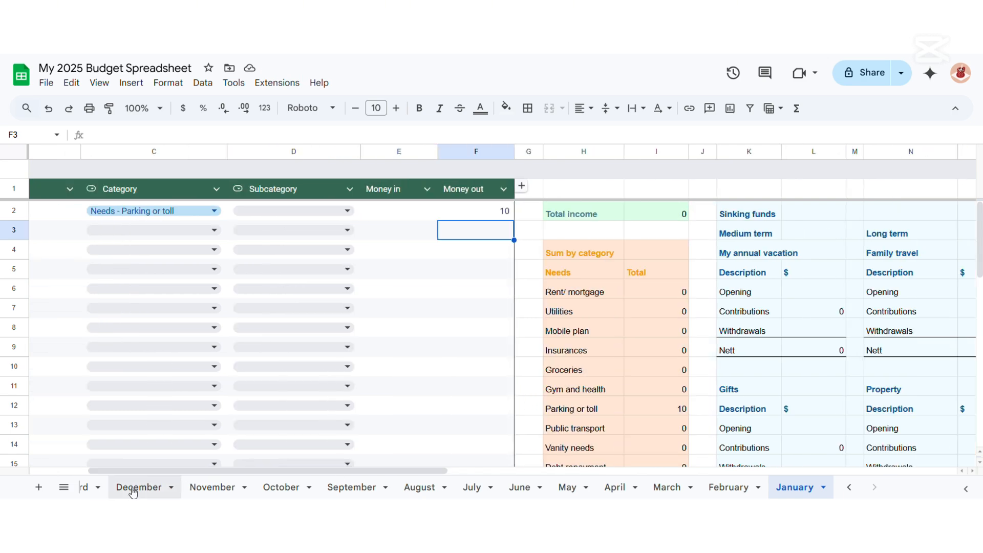
{"action": "left_click", "coordinate": [849, 487]}
{"action": "left_click", "coordinate": [167, 487]}
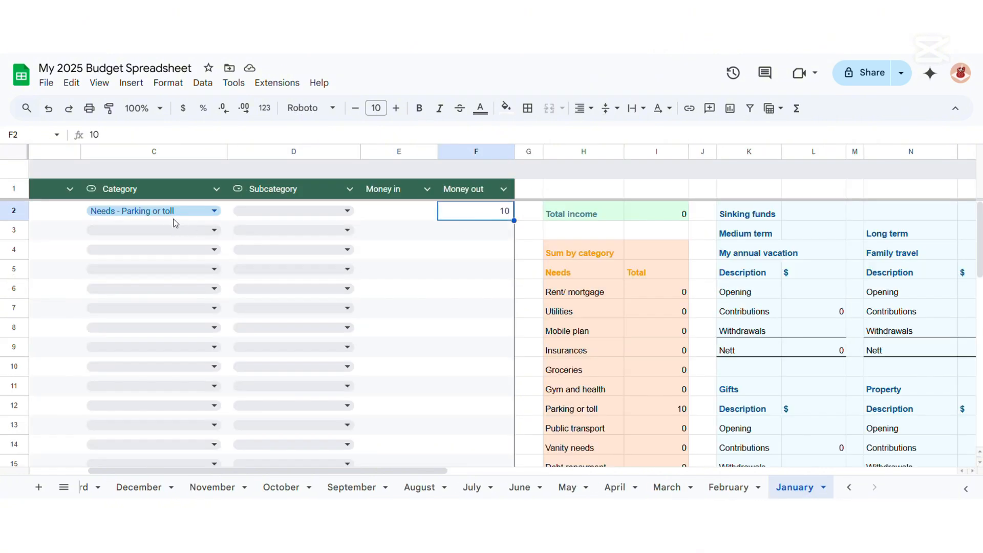
{"action": "left_click", "coordinate": [177, 211]}
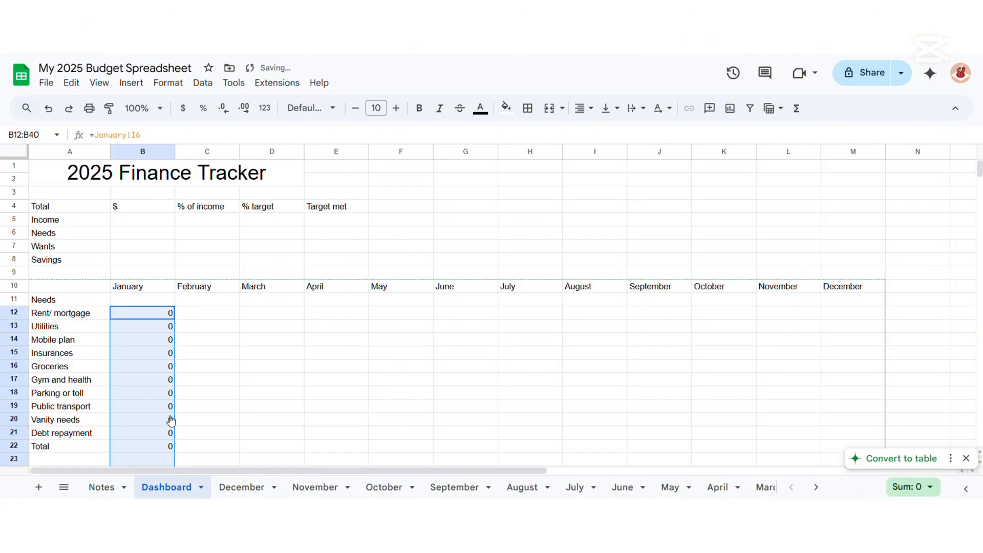
Link C12 on the Dashboard to the February sheet's Rent/ mortgage total and fill the formula down to C40.
{"action": "left_click", "coordinate": [192, 313]}
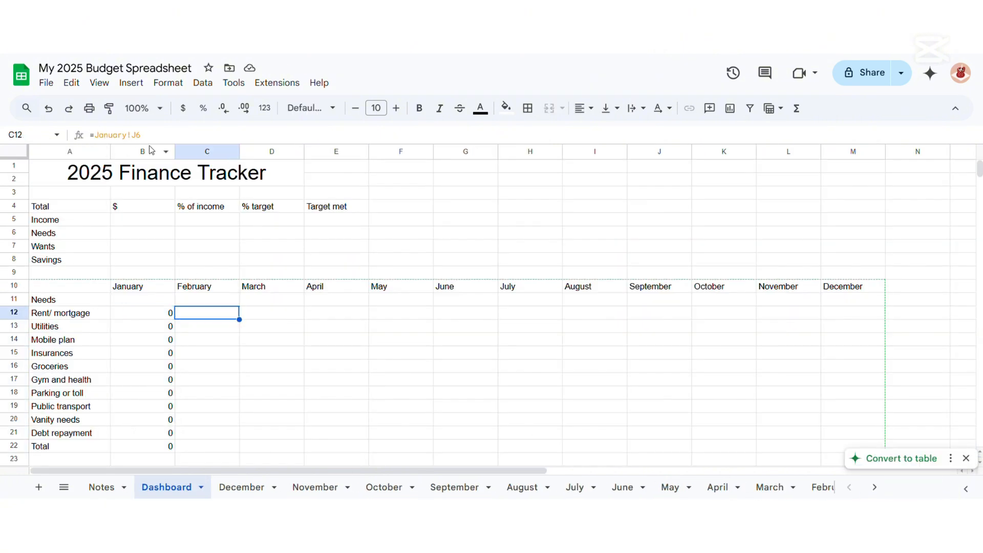
{"action": "type", "text": "=February!J6"}
{"action": "key", "text": "Return"}
{"action": "left_click_drag", "start_coordinate": [239, 319], "coordinate": [239, 452]}
Link D12:G12 to cell I6 on the March, April, May and June sheets respectively.
{"action": "left_click", "coordinate": [272, 313]}
{"action": "type", "text": "=March!I"}
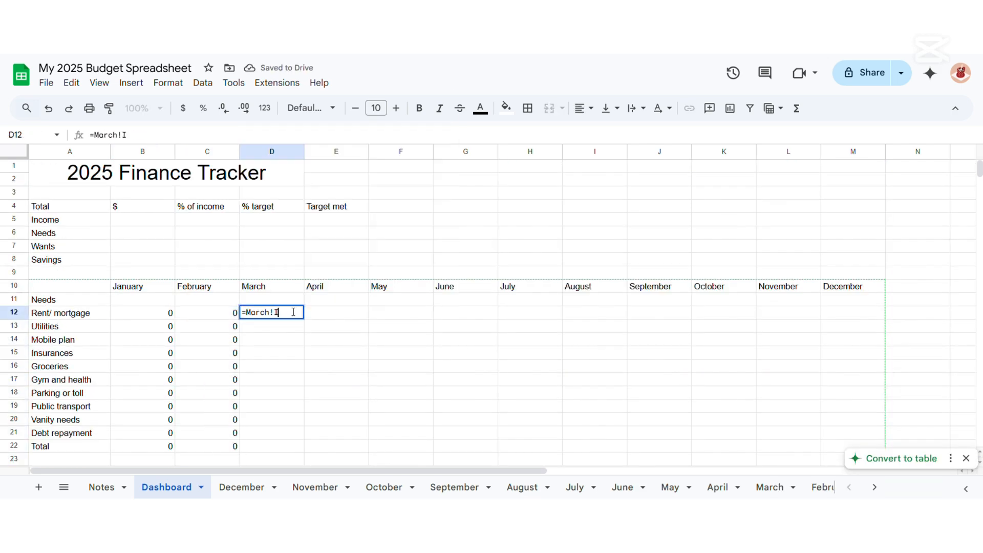
{"action": "type", "text": "6"}
{"action": "key", "text": "Tab"}
{"action": "type", "text": "=April!I6"}
{"action": "key", "text": "Tab"}
{"action": "type", "text": "=May!I6"}
{"action": "key", "text": "Tab"}
{"action": "type", "text": "=June!I"}
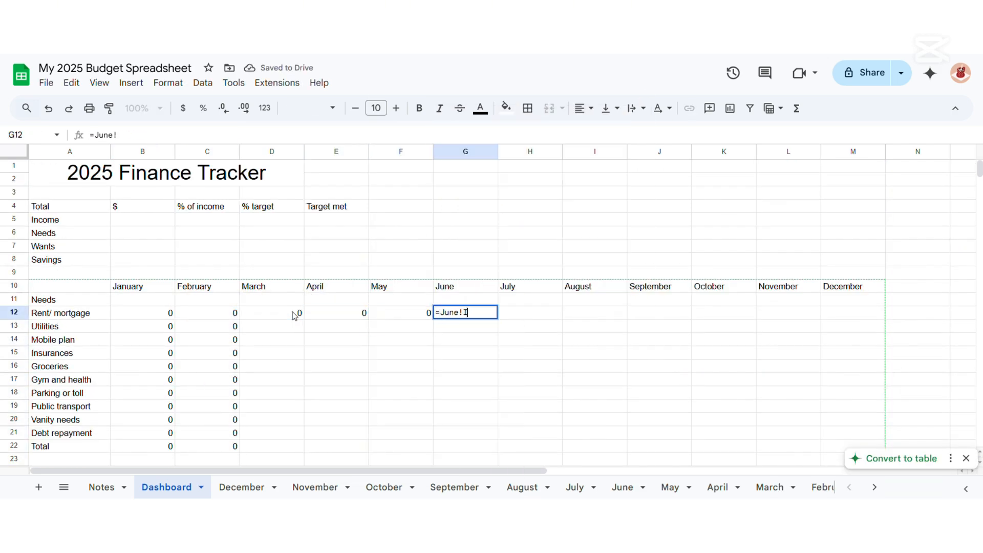
{"action": "type", "text": "6"}
{"action": "key", "text": "Tab"}
Link H12:M12 to cell I6 on the July, August, September, October, November and December sheets respectively.
{"action": "type", "text": "=July!I6"}
{"action": "key", "text": "Tab"}
{"action": "type", "text": "=August"}
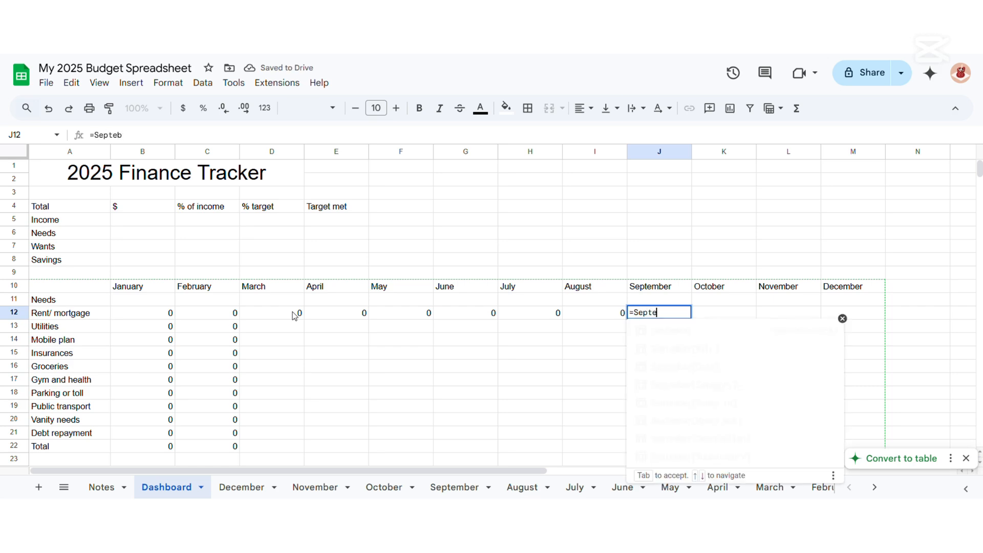
{"action": "key", "text": "Tab"}
{"action": "key", "text": "Tab"}
{"action": "type", "text": "=October!B12"}
{"action": "key", "text": "Tab"}
{"action": "type", "text": "=November!I6"}
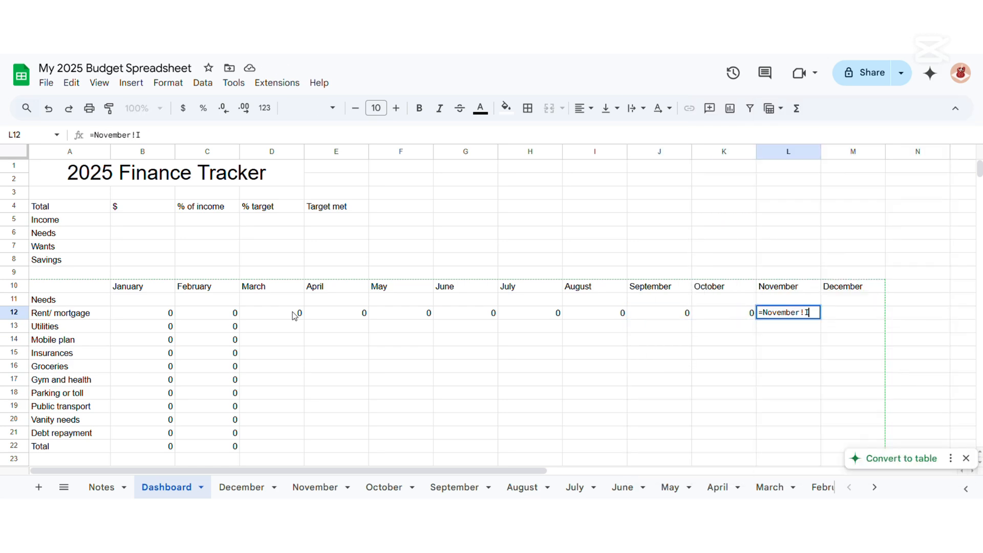
{"action": "key", "text": "Tab"}
{"action": "type", "text": "=December!I6"}
{"action": "key", "text": "Return"}
Fill the March to December link formulas in D12:M12 down to row 40 and spot-check the results.
{"action": "left_click_drag", "start_coordinate": [294, 314], "coordinate": [891, 376]}
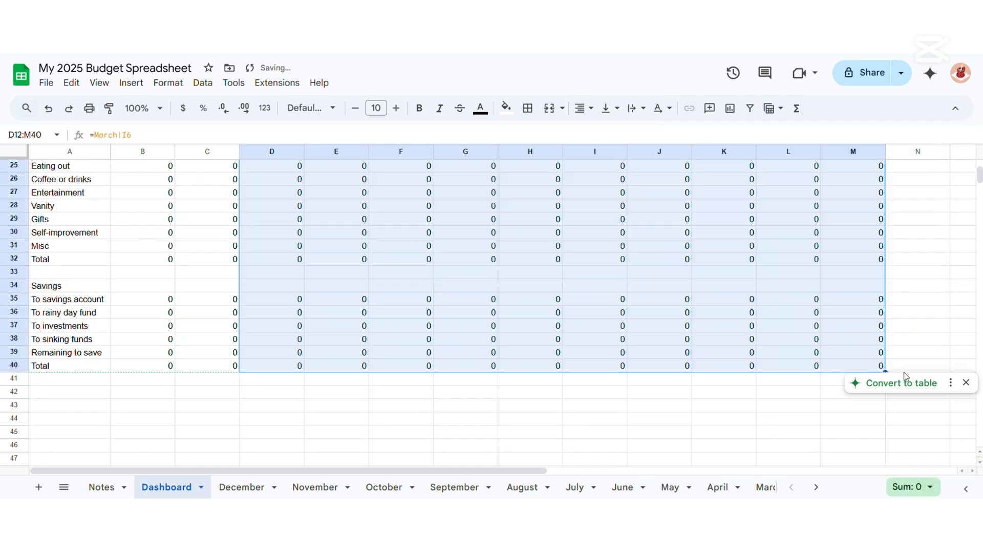
{"action": "left_click", "coordinate": [401, 325]}
{"action": "left_click", "coordinate": [594, 364]}
{"action": "scroll", "coordinate": [594, 364], "scroll_direction": "up", "scroll_amount": 5}
Add the header Total in N10 and sum the Rent/ mortgage months B12:M12 in N12.
{"action": "left_click_drag", "start_coordinate": [537, 470], "coordinate": [738, 455]}
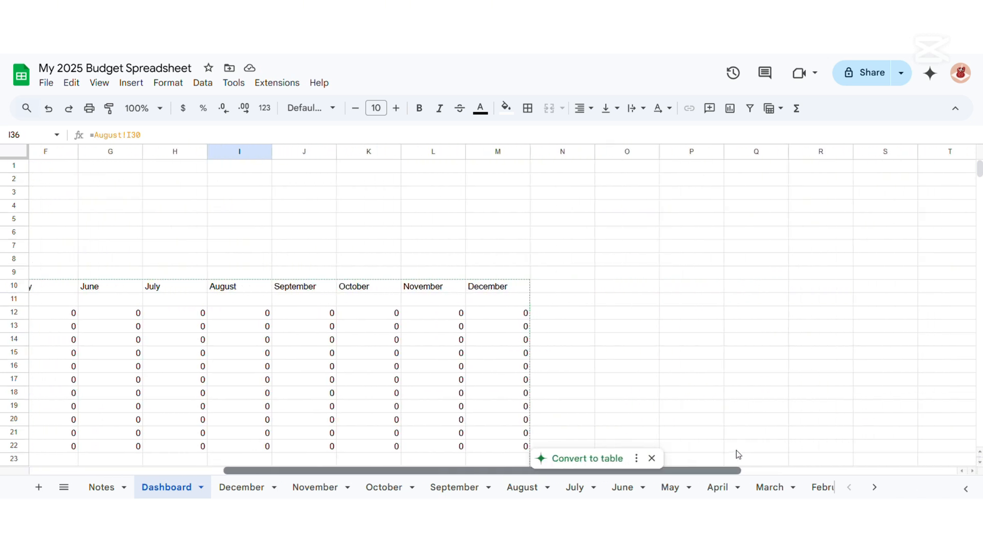
{"action": "left_click", "coordinate": [556, 292]}
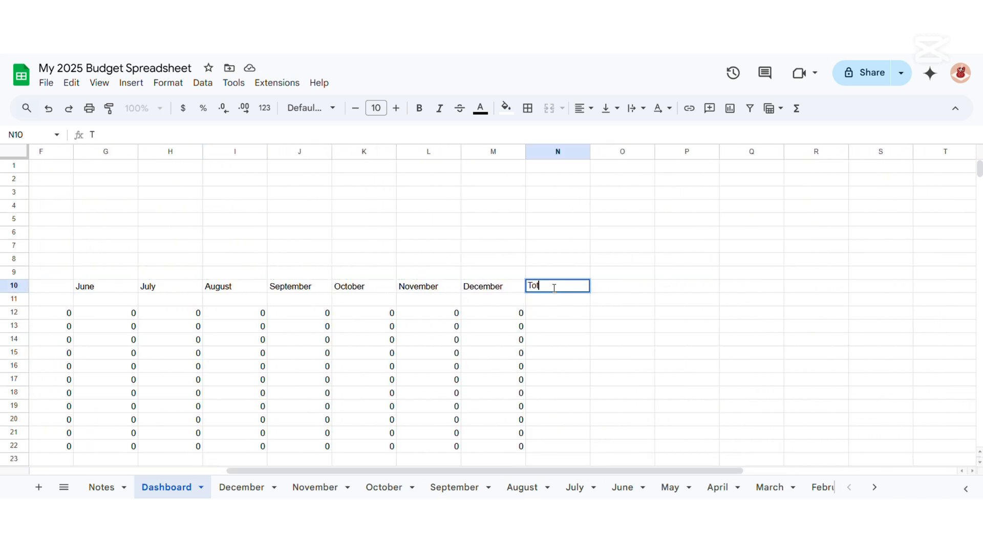
{"action": "key", "text": "Return"}
{"action": "type", "text": "=SUM("}
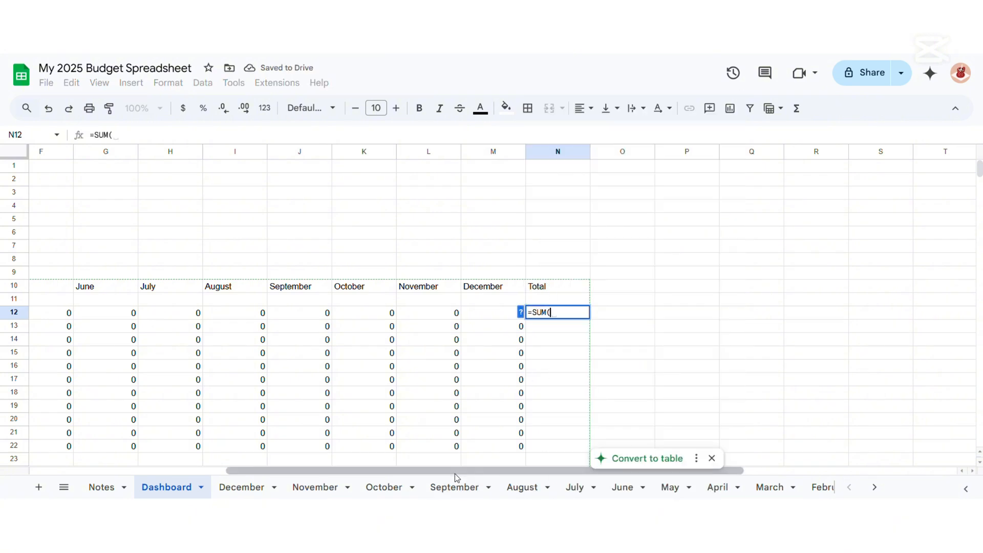
{"action": "left_click_drag", "start_coordinate": [456, 470], "coordinate": [260, 470]}
{"action": "left_click_drag", "start_coordinate": [163, 315], "coordinate": [854, 312]}
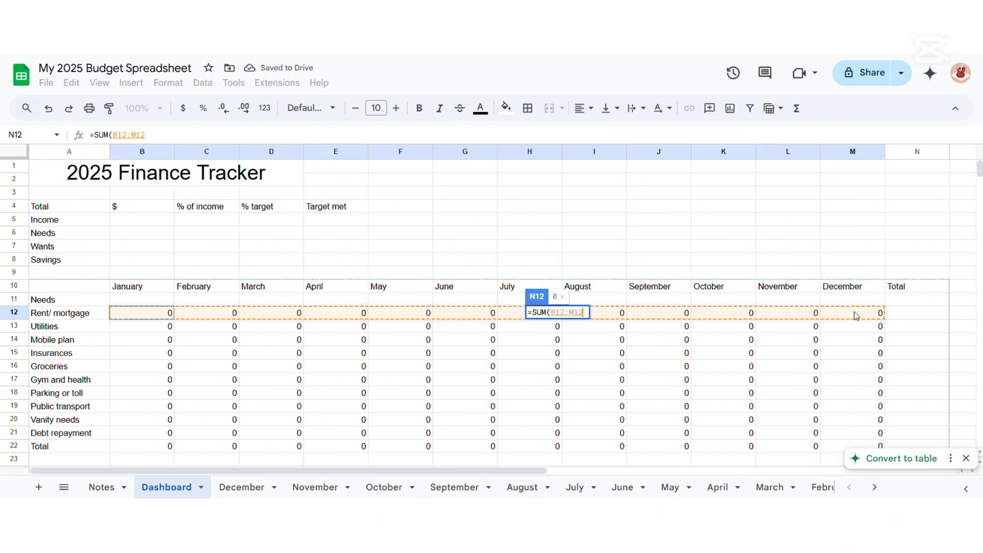
{"action": "key", "text": "Return"}
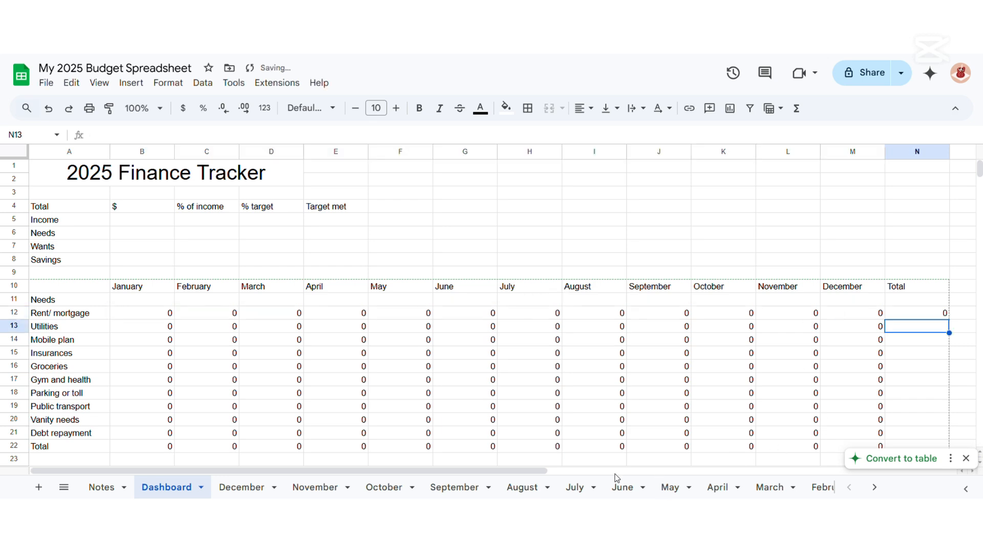
Fill the yearly sum formula from N12 down the Total column alongside the category rows.
{"action": "left_click_drag", "start_coordinate": [543, 470], "coordinate": [746, 470]}
{"action": "double_click", "coordinate": [570, 333]}
{"action": "scroll", "coordinate": [551, 360], "scroll_direction": "down", "scroll_amount": 3}
{"action": "scroll", "coordinate": [533, 319], "scroll_direction": "up", "scroll_amount": 3}
{"action": "left_click", "coordinate": [533, 323]}
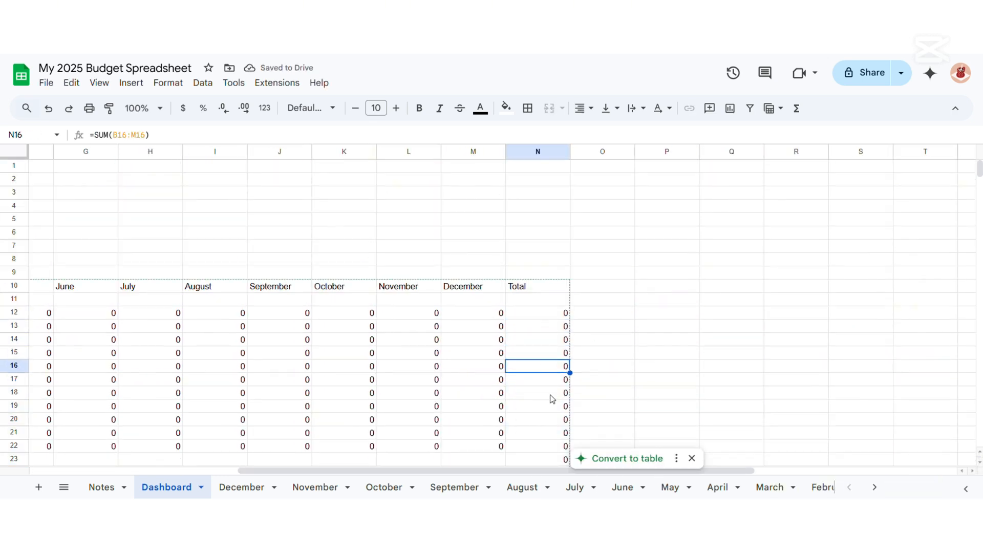
Add top and bottom borders to the Needs, Wants and Savings Total rows across columns B to N.
{"action": "scroll", "coordinate": [551, 397], "scroll_direction": "down", "scroll_amount": 5}
{"action": "left_click_drag", "start_coordinate": [555, 430], "coordinate": [156, 448]}
{"action": "mouse_move", "coordinate": [143, 323]}
{"action": "left_mouse_down"}
{"action": "mouse_move", "coordinate": [922, 323]}
{"action": "mouse_move", "coordinate": [144, 318]}
{"action": "left_mouse_up"}
{"action": "scroll", "coordinate": [512, 308], "scroll_direction": "up", "scroll_amount": 4}
{"action": "scroll", "coordinate": [513, 307], "scroll_direction": "down", "scroll_amount": 1}
{"action": "left_click", "coordinate": [528, 108]}
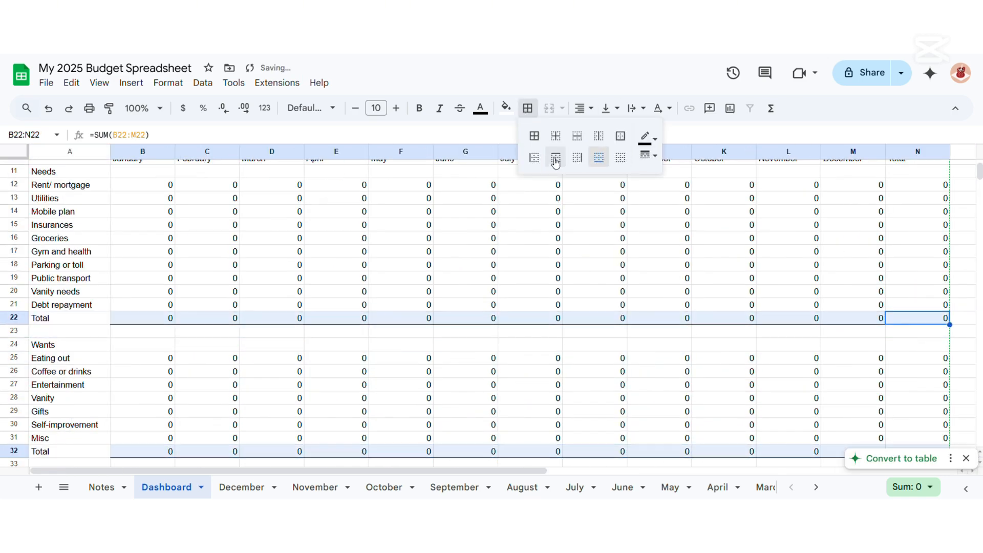
{"action": "left_click", "coordinate": [621, 136]}
Extend the top and bottom borders to the three Total label cells in column A.
{"action": "left_click", "coordinate": [69, 318]}
{"action": "scroll", "coordinate": [307, 307], "scroll_direction": "down", "scroll_amount": 3}
{"action": "left_click", "coordinate": [69, 323], "text": "ctrl"}
{"action": "left_click", "coordinate": [69, 430], "text": "ctrl"}
{"action": "left_click", "coordinate": [528, 108]}
{"action": "left_click", "coordinate": [599, 143]}
{"action": "scroll", "coordinate": [166, 366], "scroll_direction": "up", "scroll_amount": 5}
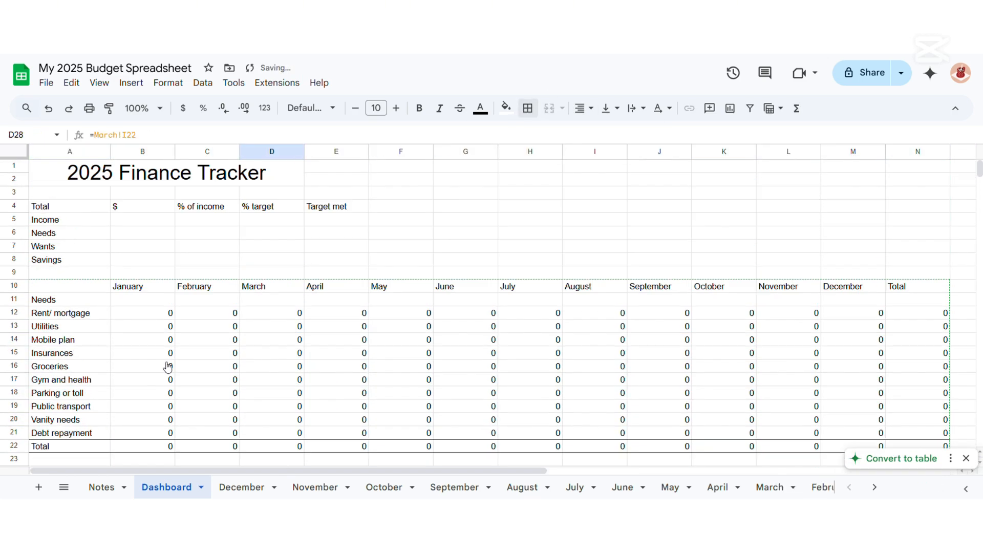
Insert two rows above the Needs heading in row 11 and label A11 Income.
{"action": "left_click", "coordinate": [164, 224]}
{"action": "left_click", "coordinate": [70, 299]}
{"action": "right_click", "coordinate": [74, 300]}
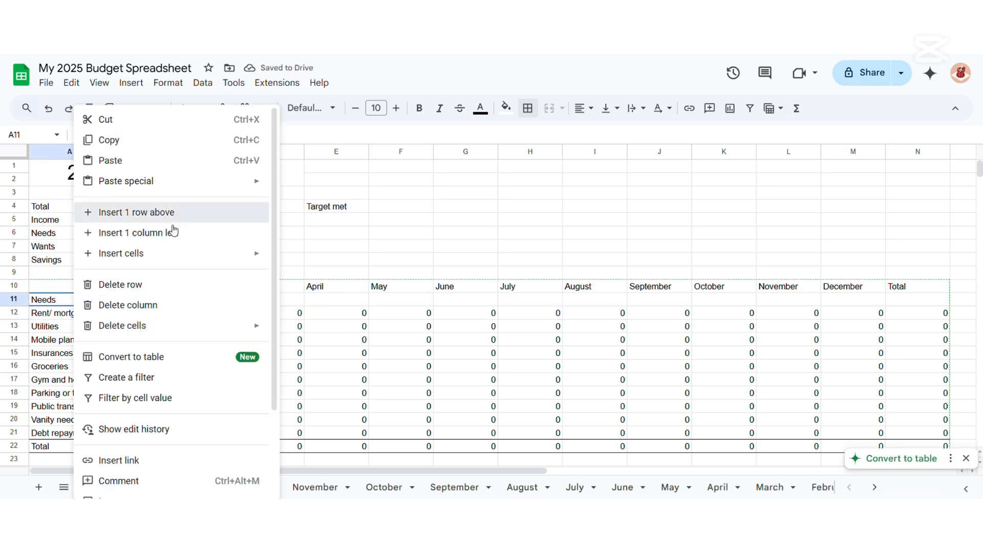
{"action": "left_click", "coordinate": [153, 211]}
{"action": "type", "text": "Income"}
{"action": "key", "text": "Return"}
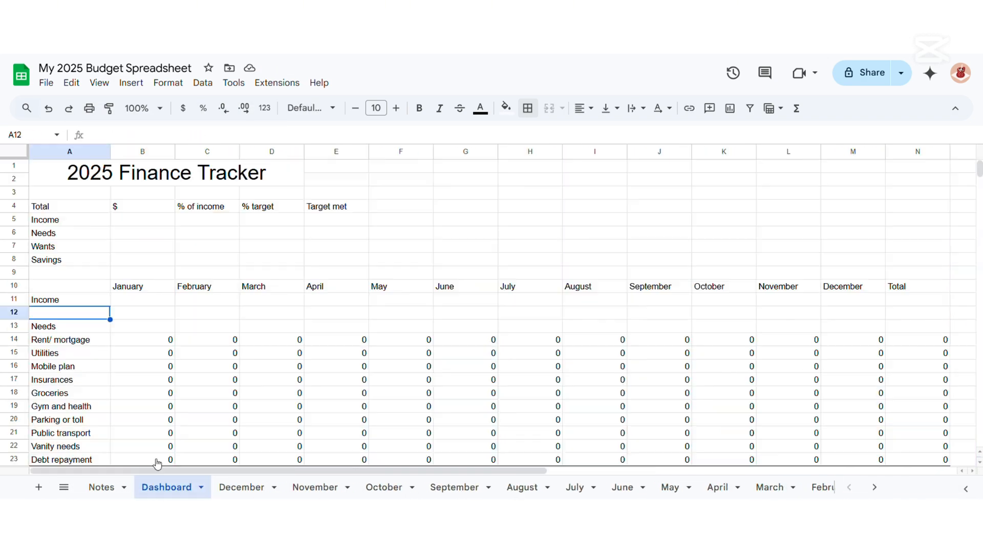
Link the Income cells B11:D11 to cell I2 on the January, February and March sheets.
{"action": "left_click", "coordinate": [128, 301]}
{"action": "type", "text": "=January!I"}
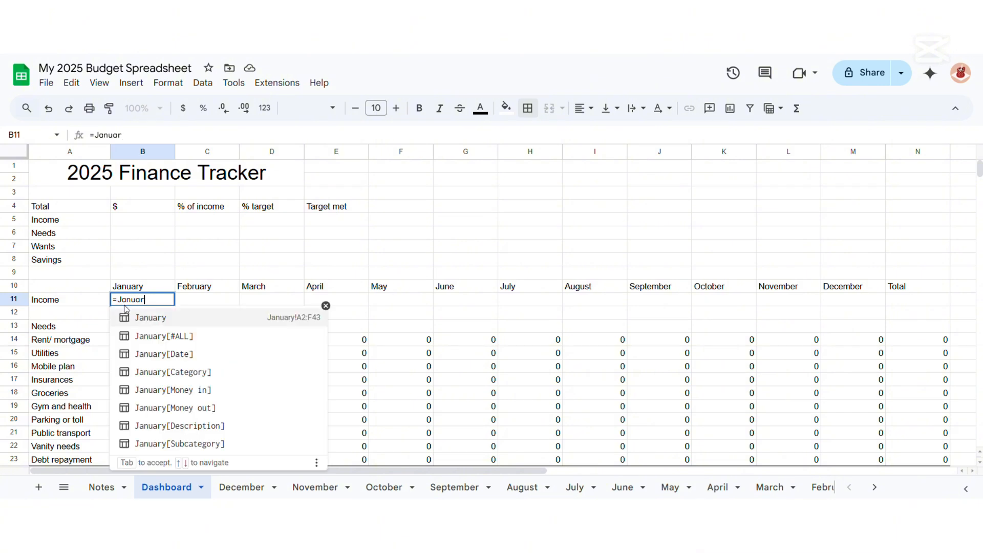
{"action": "key", "text": "Tab"}
{"action": "type", "text": "=February!I2"}
{"action": "key", "text": "Tab"}
{"action": "type", "text": "M=March!I2"}
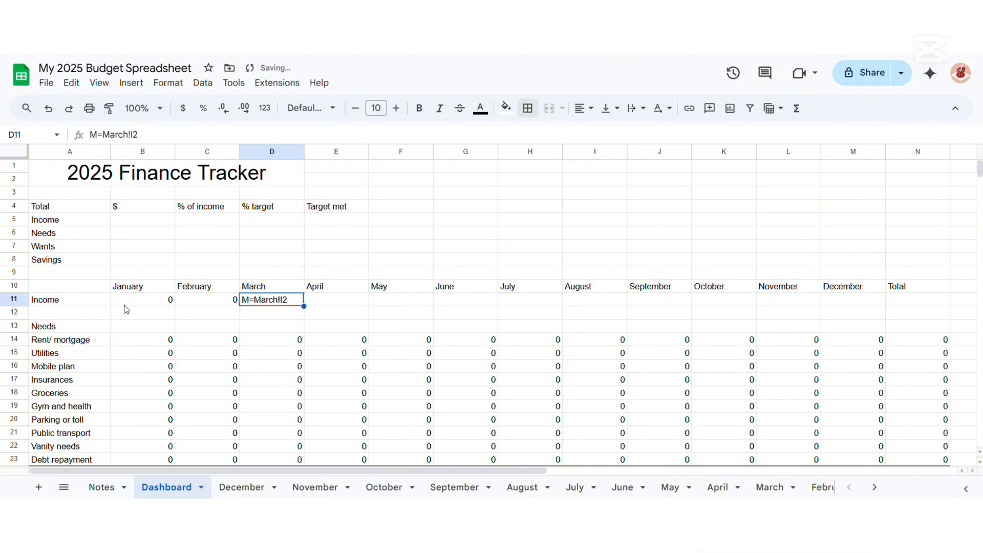
{"action": "key", "text": "Tab"}
Link the Income cells E11:G11 to cell I2 on the April, May and June sheets.
{"action": "type", "text": "=April!I2"}
{"action": "key", "text": "Tab"}
{"action": "type", "text": "=May!I2"}
{"action": "key", "text": "Tab"}
{"action": "type", "text": "=June!I2"}
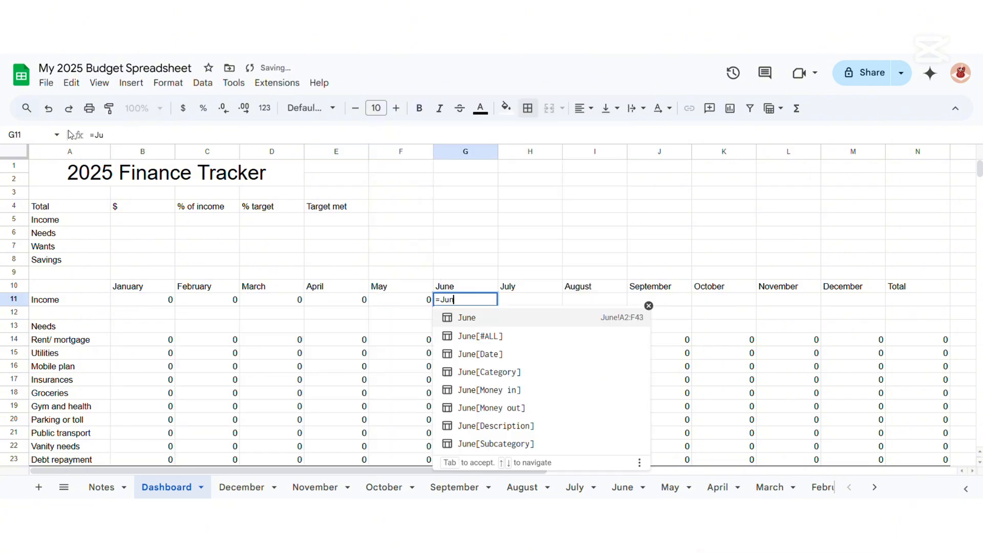
{"action": "key", "text": "Tab"}
Link the Income cells H11:L11 to cell I2 on the July, August, September, October and November sheets.
{"action": "type", "text": "=July!I2"}
{"action": "key", "text": "Tab"}
{"action": "type", "text": "=August!I2"}
{"action": "key", "text": "Tab"}
{"action": "type", "text": "=September!I2"}
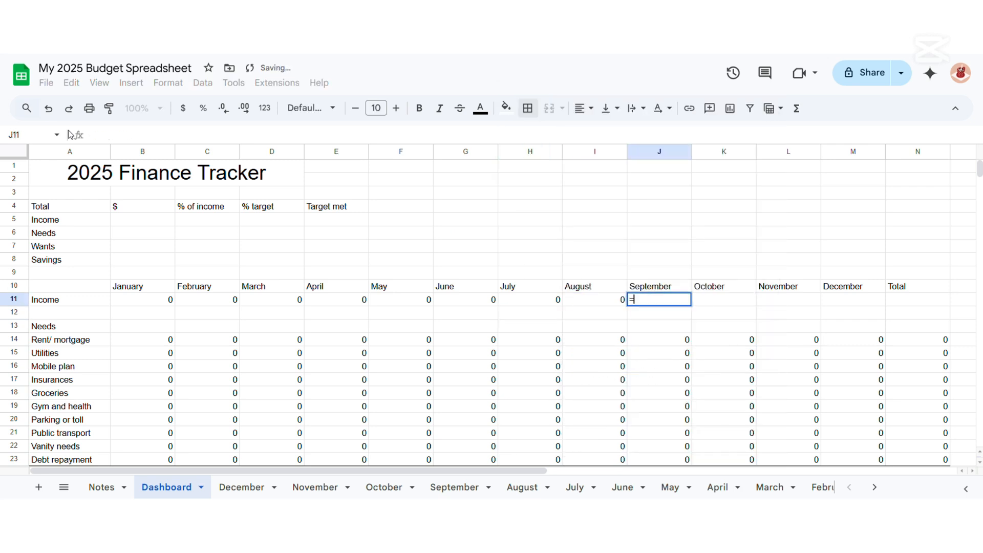
{"action": "key", "text": "Tab"}
{"action": "type", "text": "=October!I2"}
{"action": "key", "text": "Tab"}
{"action": "type", "text": "=November!I2"}
{"action": "key", "text": "Tab"}
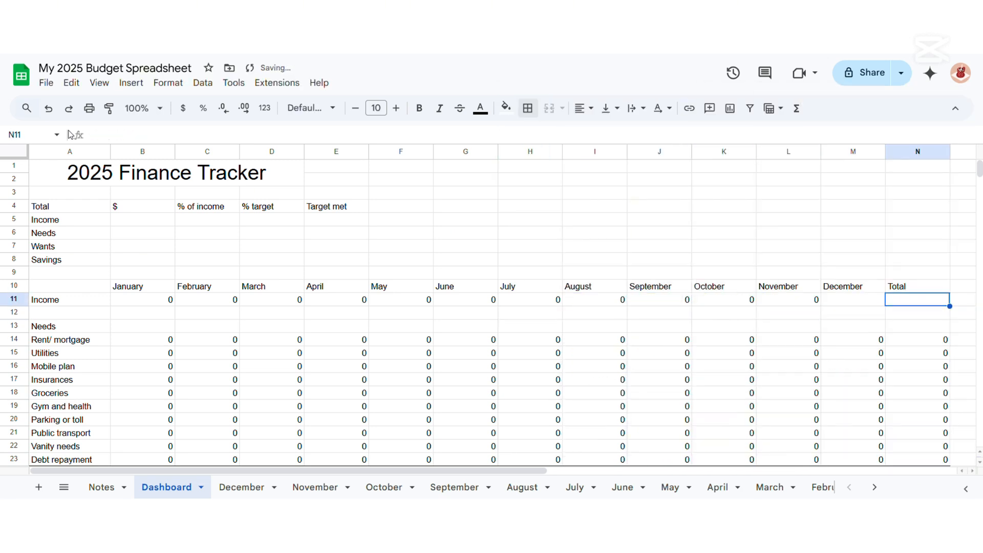
Link the December Income cell M11 to =December!I2 and total the Income row in N11 with =SUM(B11:M11).
{"action": "type", "text": "=December!I2"}
{"action": "key", "text": "Tab"}
{"action": "type", "text": "=SUM(B1"}
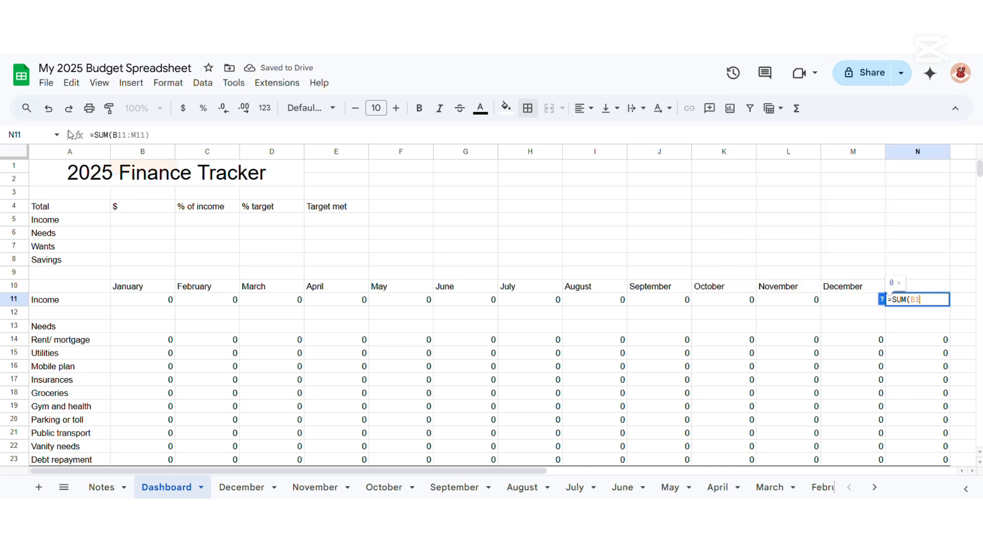
{"action": "type", "text": "1:M11)"}
{"action": "key", "text": "Return"}
Link the summary's Income amount in B5 to N11 and its Needs amount in B6 to N24.
{"action": "left_click", "coordinate": [164, 222]}
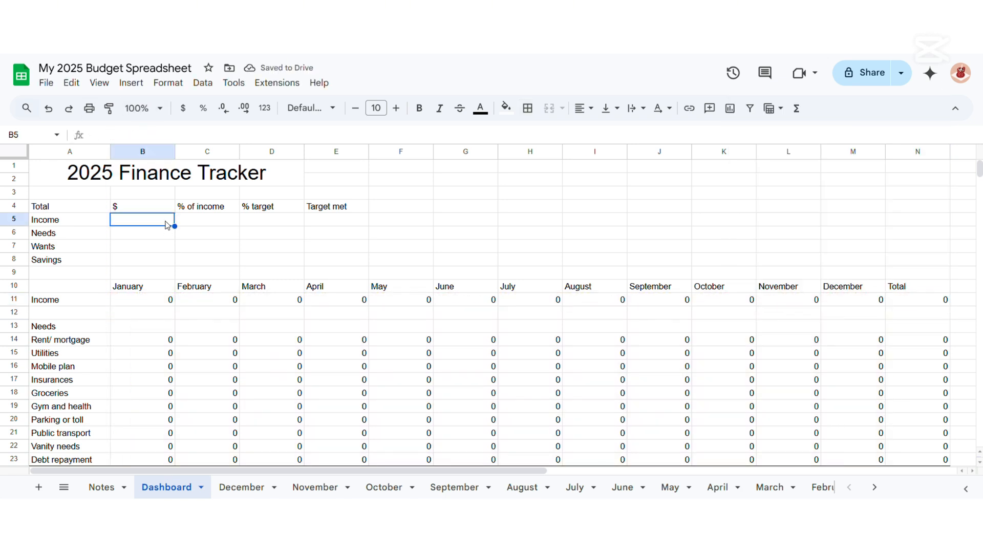
{"action": "type", "text": "="}
{"action": "left_click", "coordinate": [939, 306]}
{"action": "key", "text": "Return"}
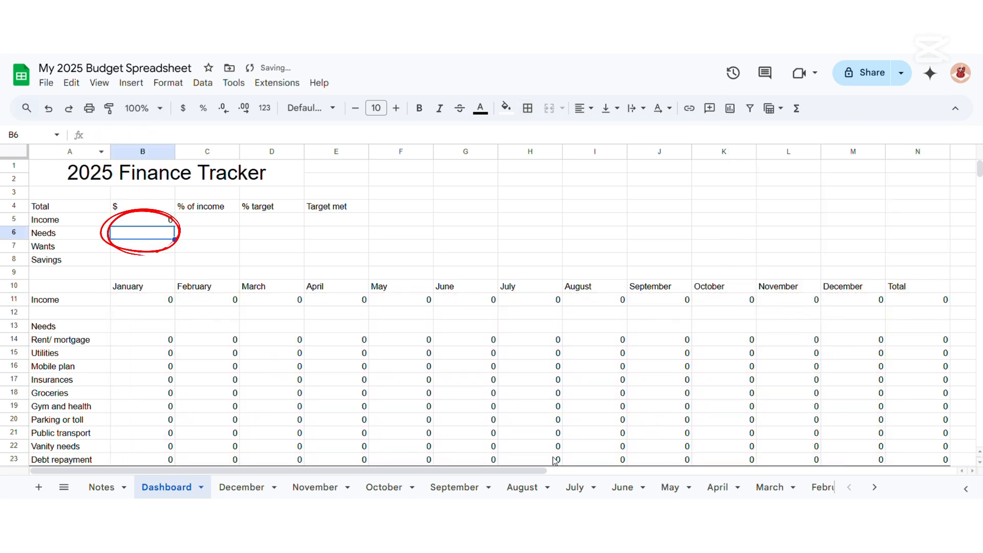
{"action": "type", "text": "="}
{"action": "scroll", "coordinate": [916, 405], "scroll_direction": "down", "scroll_amount": 2}
{"action": "left_click", "coordinate": [939, 407]}
{"action": "key", "text": "Return"}
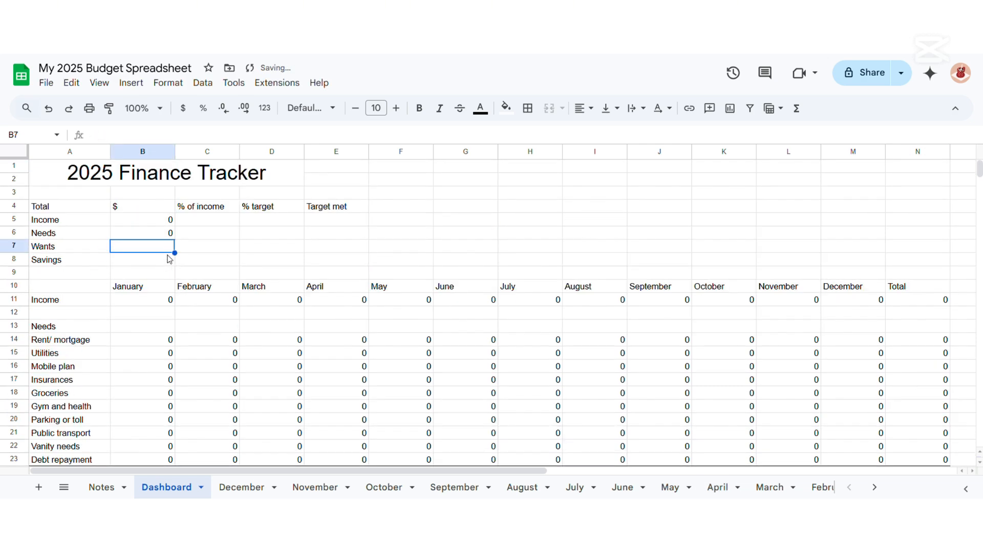
Link the summary's Wants amount in B7 to N34 and its Savings amount in B8 to N42.
{"action": "type", "text": "="}
{"action": "scroll", "coordinate": [298, 309], "scroll_direction": "down", "scroll_amount": 5}
{"action": "scroll", "coordinate": [298, 309], "scroll_direction": "right", "scroll_amount": 3}
{"action": "left_click", "coordinate": [739, 413]}
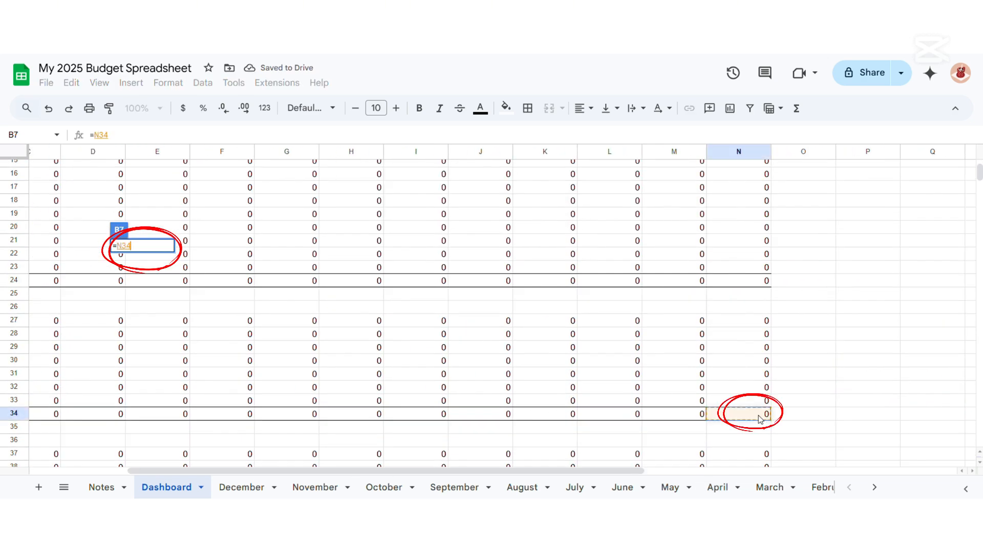
{"action": "key", "text": "Return"}
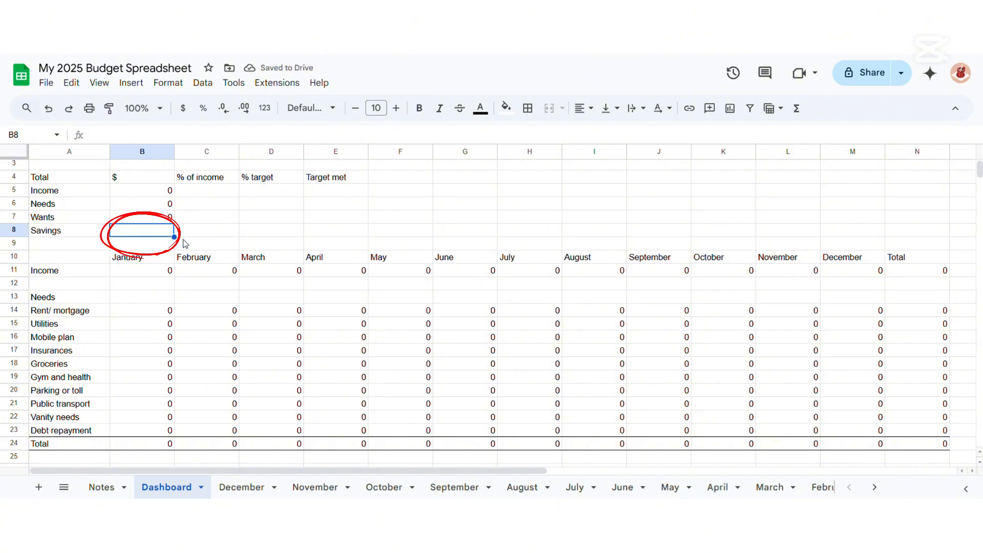
{"action": "type", "text": "="}
{"action": "scroll", "coordinate": [516, 328], "scroll_direction": "down", "scroll_amount": 5}
{"action": "scroll", "coordinate": [734, 361], "scroll_direction": "right", "scroll_amount": 3}
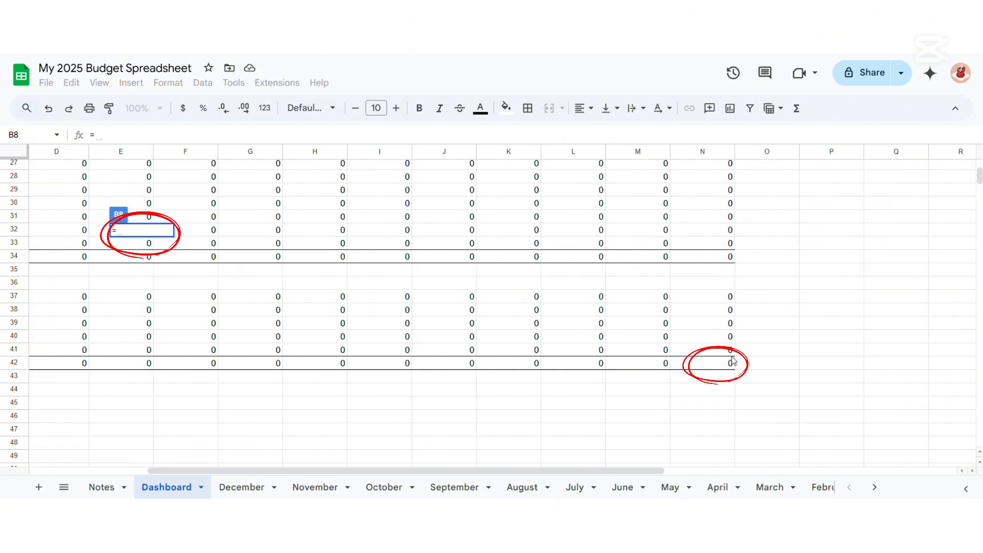
{"action": "left_click", "coordinate": [732, 361]}
{"action": "key", "text": "Return"}
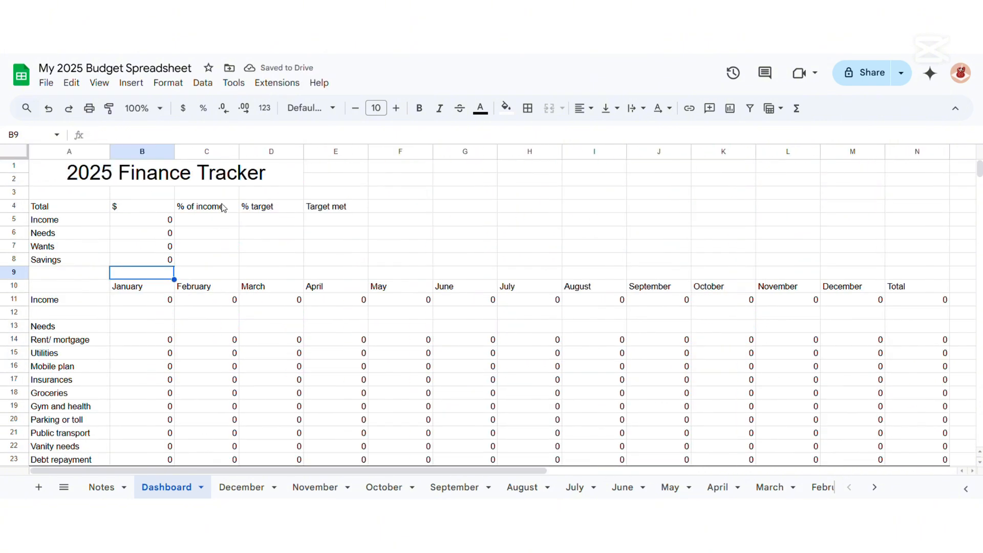
Calculate the Needs % of income in C6 with =B6/B5.
{"action": "left_click", "coordinate": [221, 235]}
{"action": "type", "text": "="}
{"action": "left_click", "coordinate": [148, 233]}
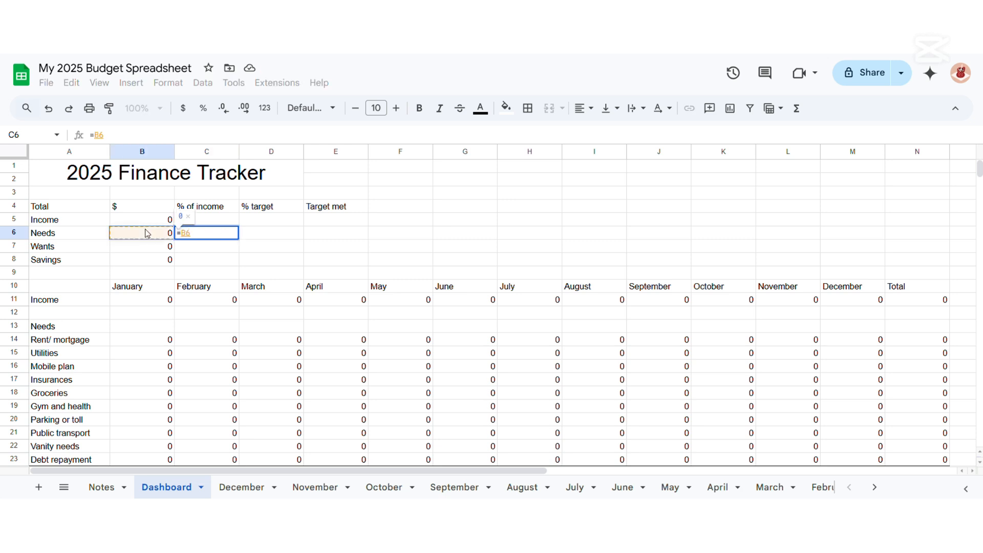
{"action": "type", "text": "/"}
{"action": "left_click", "coordinate": [155, 220]}
{"action": "key", "text": "Return"}
Calculate the % of income for Wants in C7 with =B7/B5 and for Savings in C8 with =B8/B5.
{"action": "type", "text": "="}
{"action": "left_click", "coordinate": [165, 248]}
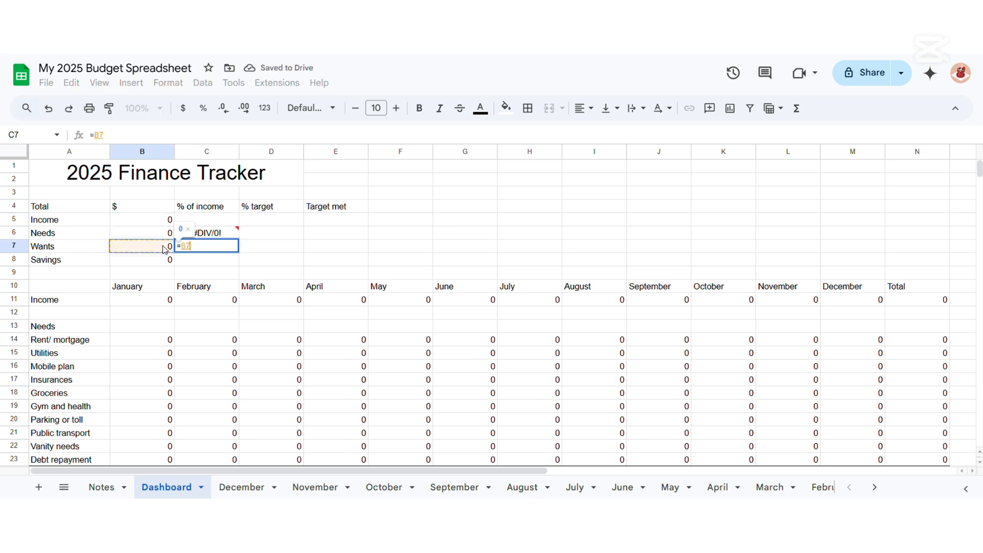
{"action": "type", "text": "/"}
{"action": "left_click", "coordinate": [157, 223]}
{"action": "key", "text": "Return"}
{"action": "type", "text": "="}
{"action": "left_click", "coordinate": [150, 260]}
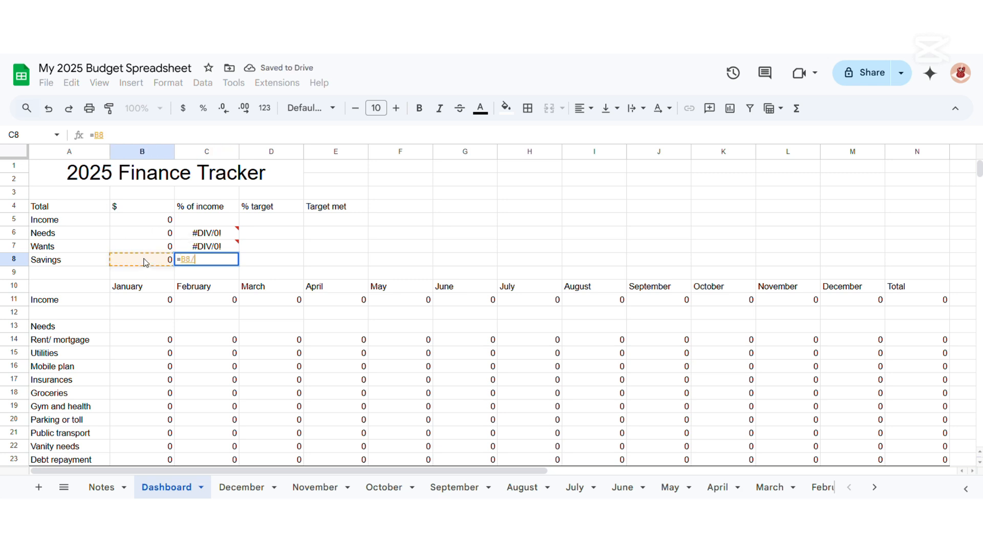
{"action": "type", "text": "/"}
{"action": "left_click", "coordinate": [147, 222]}
{"action": "key", "text": "Return"}
Enter 50, 30 and 20 as the % targets for Needs, Wants and Savings in D6:D8.
{"action": "key", "text": "Right"}
{"action": "key", "text": "Up"}
{"action": "key", "text": "Up"}
{"action": "key", "text": "Up"}
{"action": "type", "text": "50"}
{"action": "key", "text": "Return"}
{"action": "type", "text": "30"}
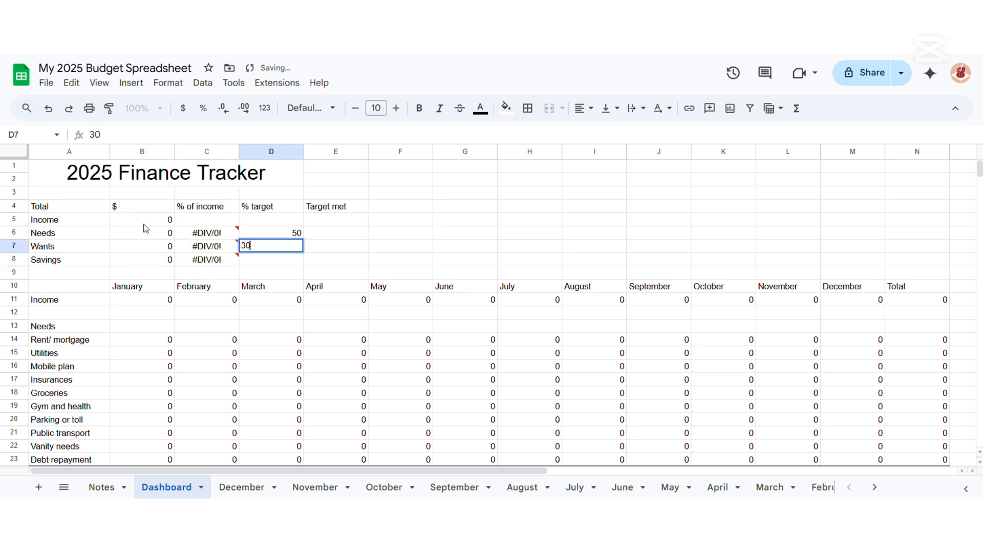
{"action": "key", "text": "Return"}
{"action": "type", "text": "20"}
{"action": "key", "text": "Return"}
Set the % targets for Needs, Wants and Savings in D6:D8 to 0.5, 0.3 and 0.2.
{"action": "key", "text": "Right"}
{"action": "key", "text": "Up"}
{"action": "key", "text": "Up"}
{"action": "key", "text": "Left"}
{"action": "key", "text": "Up"}
{"action": "type", "text": "0.5"}
{"action": "key", "text": "Return"}
{"action": "type", "text": "0.3"}
{"action": "key", "text": "Return"}
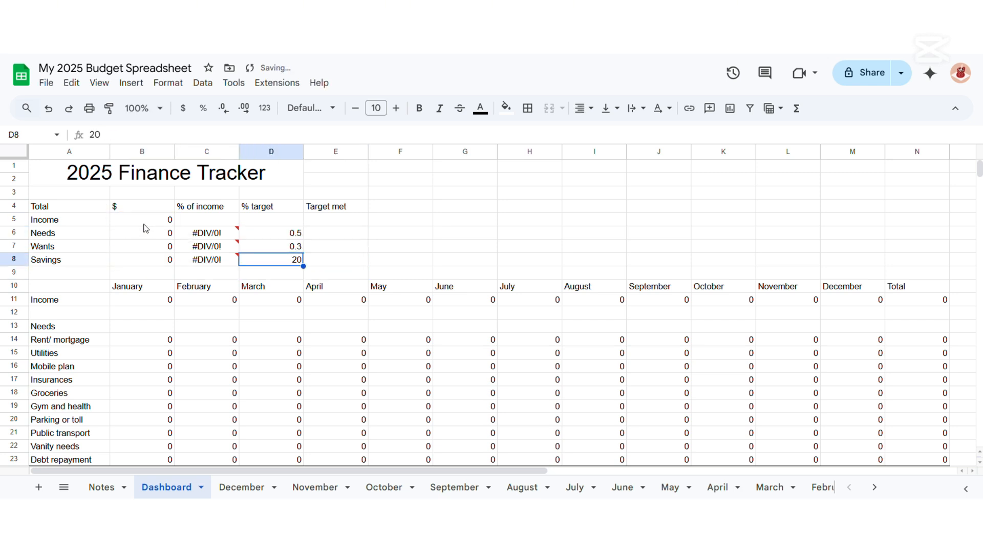
{"action": "type", "text": "0.2"}
{"action": "key", "text": "Return"}
Format C6:D8 as percentages and reduce the targets in D6:D8 to zero decimal places.
{"action": "left_click_drag", "start_coordinate": [244, 227], "coordinate": [233, 261]}
{"action": "left_click", "coordinate": [203, 108]}
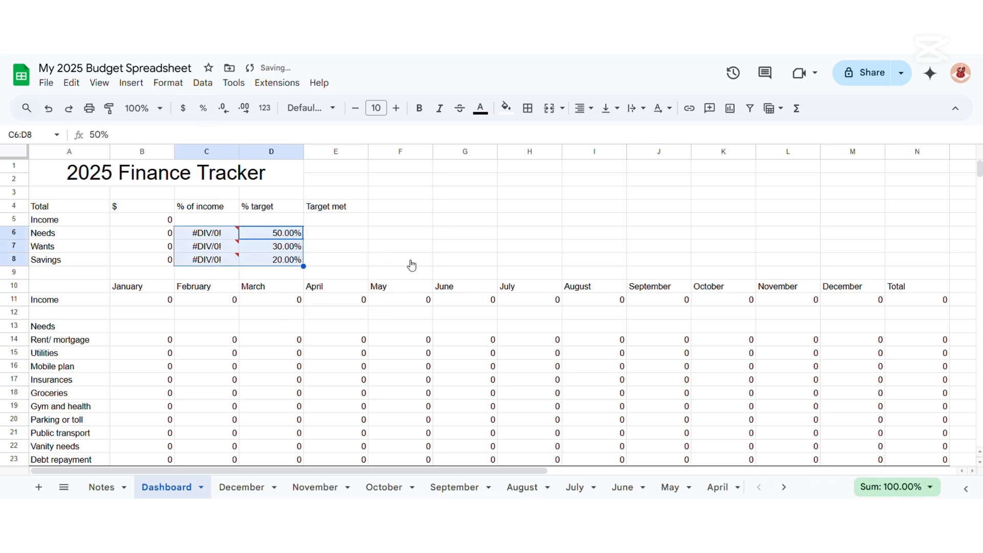
{"action": "left_click_drag", "start_coordinate": [271, 233], "coordinate": [271, 259]}
{"action": "left_click", "coordinate": [224, 108]}
{"action": "left_click", "coordinate": [223, 108]}
Enter an IF formula in E6 under Target met that returns "YES" when C6<=D6.
{"action": "left_click", "coordinate": [338, 238]}
{"action": "type", "text": "=IF"}
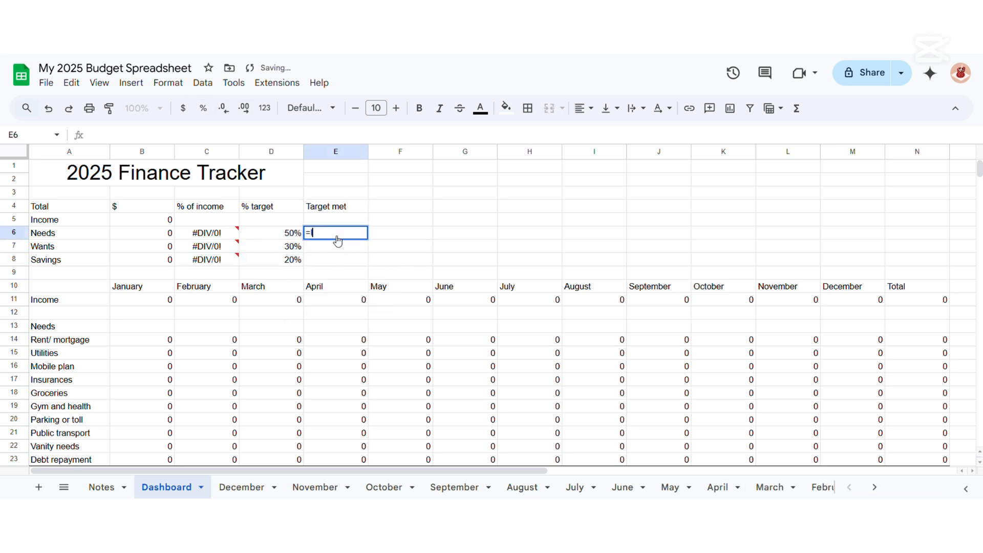
{"action": "key", "text": "Return"}
{"action": "key", "text": "Up"}
{"action": "key", "text": "Up"}
{"action": "key", "text": "Right"}
{"action": "key", "text": "Left"}
{"action": "key", "text": "Down"}
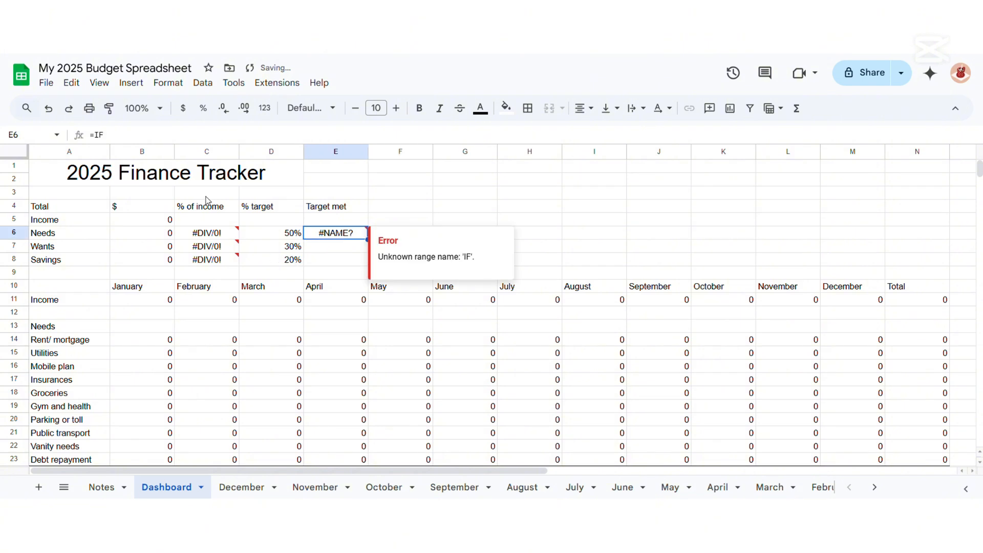
{"action": "key", "text": "Return"}
{"action": "type", "text": "("}
{"action": "left_click", "coordinate": [196, 235]}
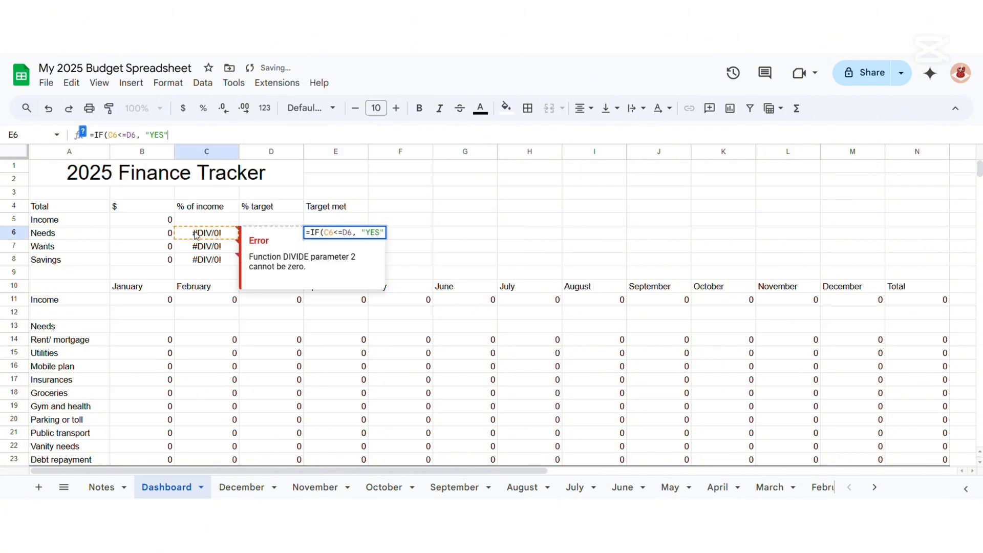
{"action": "key", "text": "Return"}
Enter =IF(C7<=D7, "YES", "NO") in E7 and =IF(C8>=D8, "YES", "NO") in E8.
{"action": "type", "text": "="}
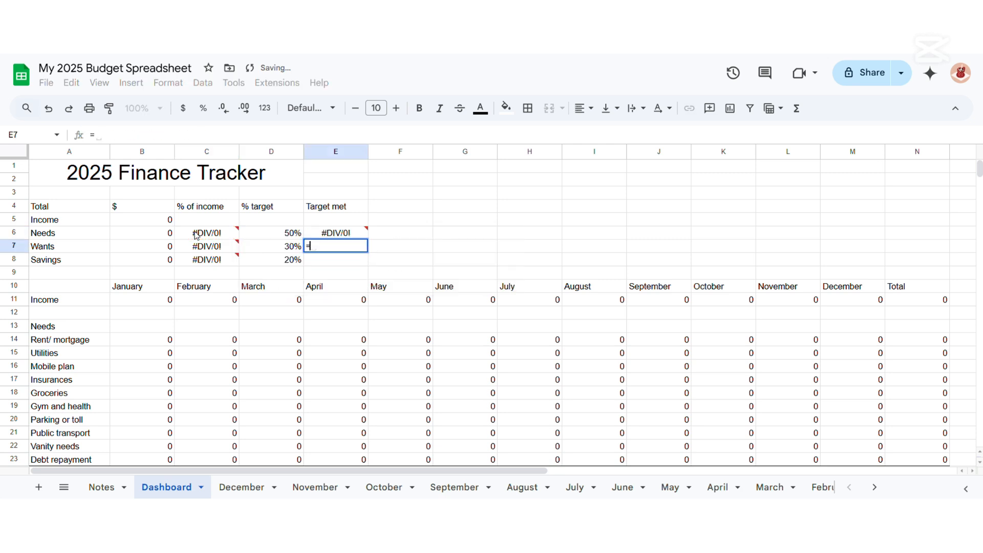
{"action": "type", "text": "IF(C7<="}
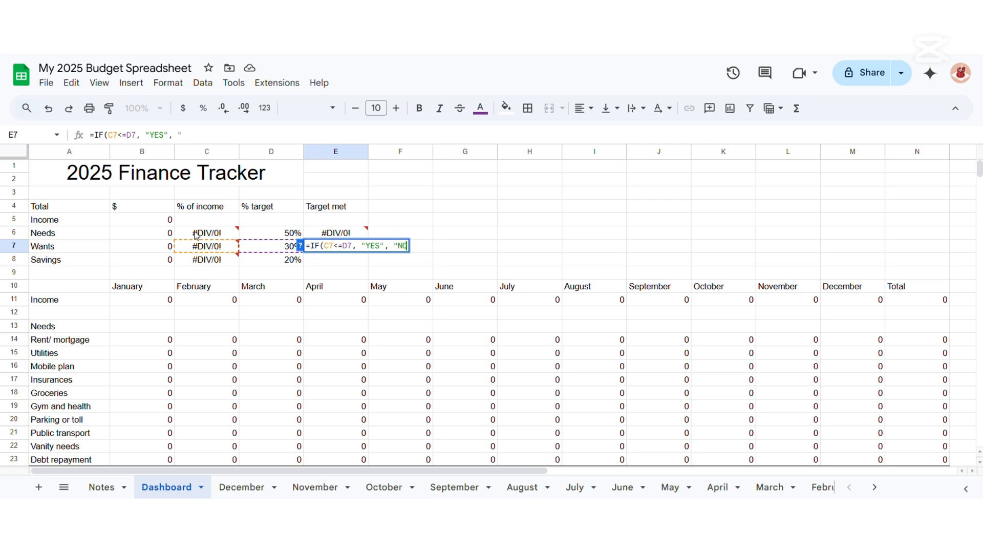
{"action": "type", "text": "D7, \"YES\", \"NO\")"}
{"action": "key", "text": "Return"}
{"action": "type", "text": "=IF("}
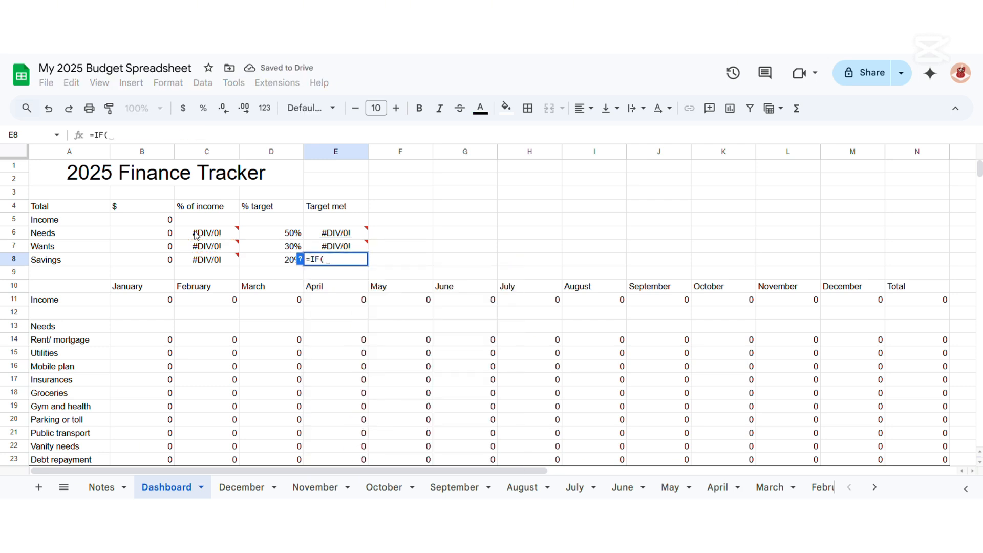
{"action": "type", "text": "C8>=D8, \"YES"}
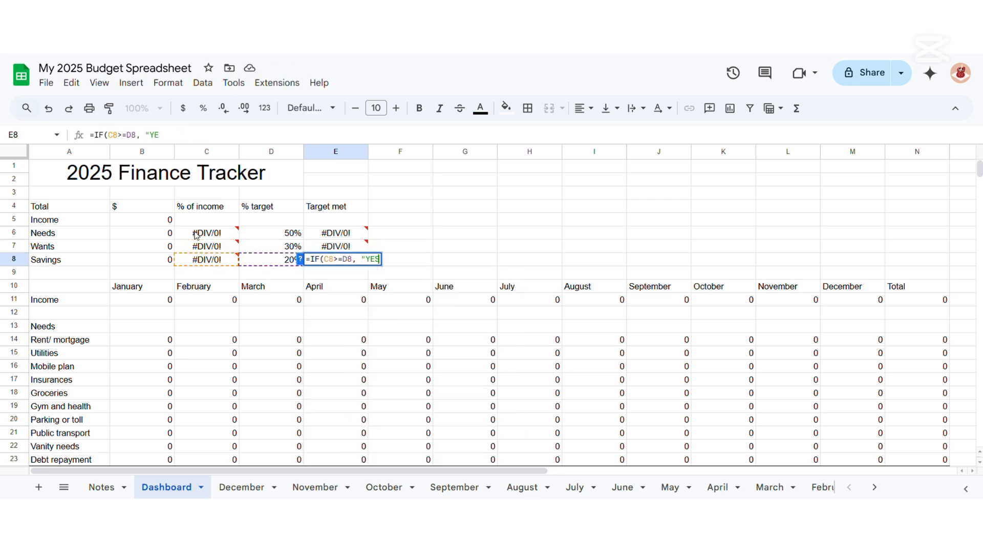
{"action": "type", "text": "\", \"NO\")"}
{"action": "key", "text": "Return"}
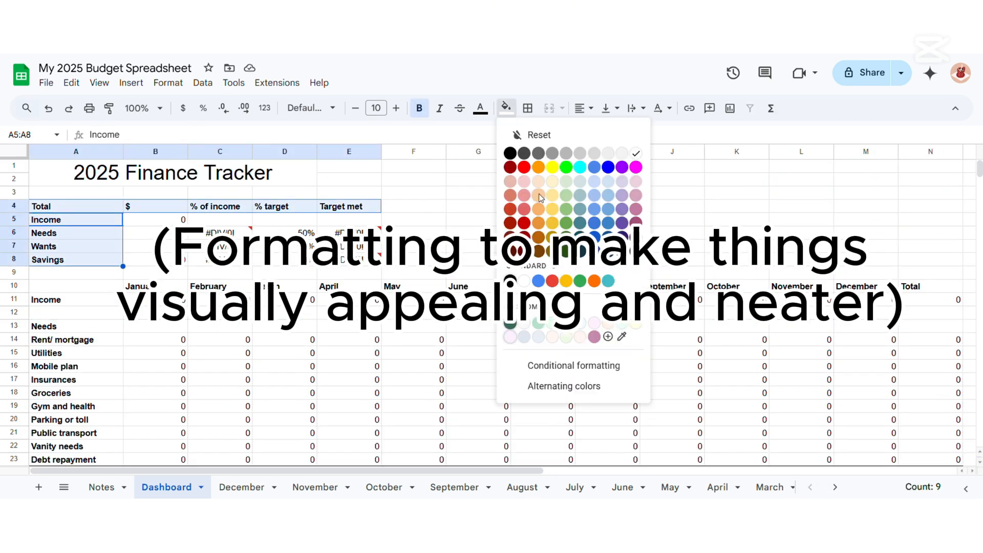
Fill the summary table's headings A4:E4 and labels A5:A8 with light orange.
{"action": "left_click", "coordinate": [540, 198]}
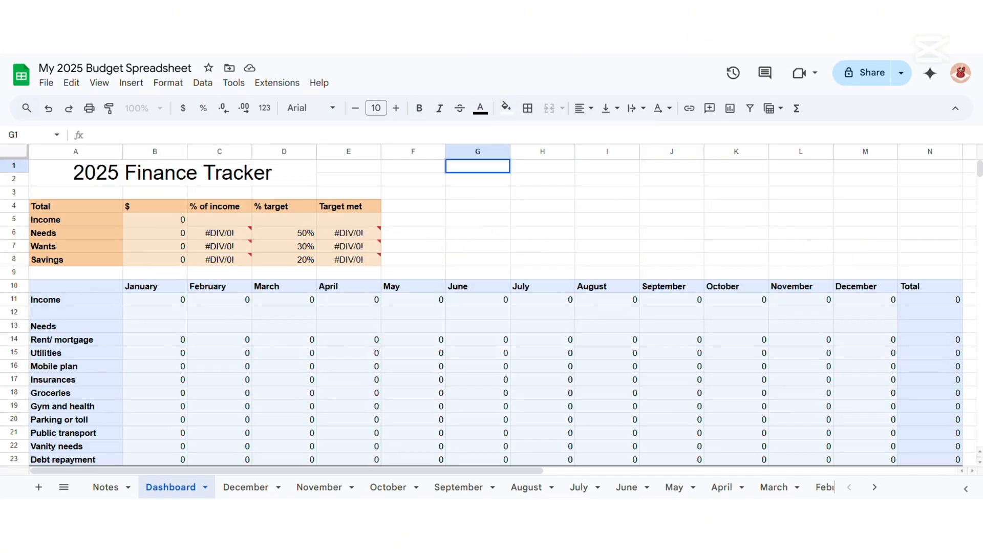
Write "Let's test it out!" in G2 and "Given a situation where your income is $1000 per month" in G3.
{"action": "type", "text": "Let's"}
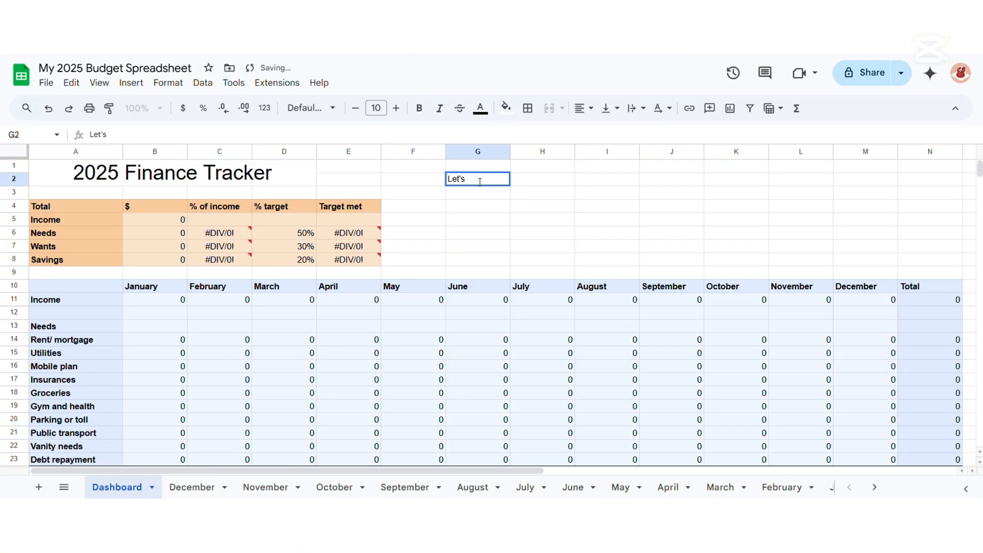
{"action": "type", "text": " test it out!"}
{"action": "key", "text": "Return"}
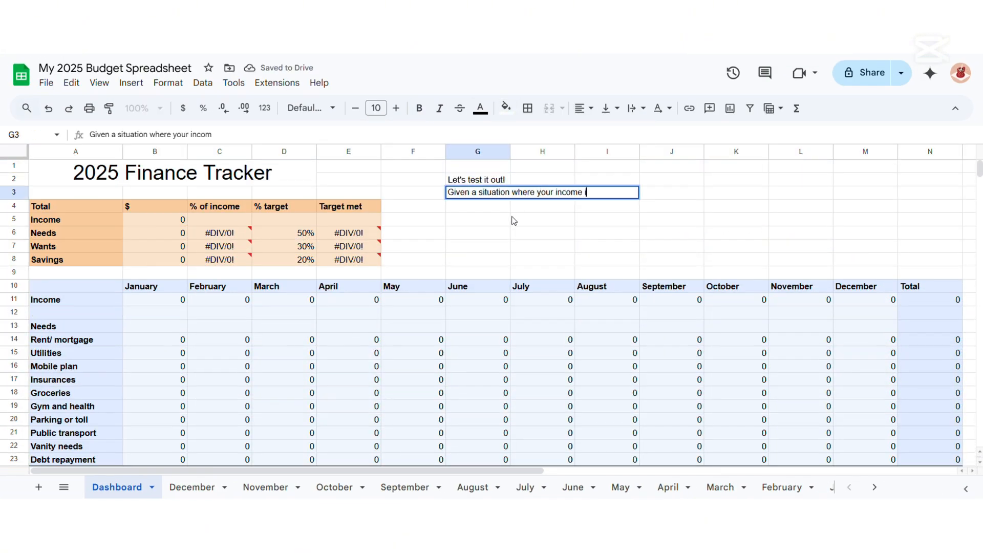
{"action": "left_click", "coordinate": [227, 134]}
{"action": "type", "text": "per month"}
{"action": "key", "text": "Return"}
Record an Income entry in row 2 of the January sheet with category Income and Money in 1000.
{"action": "left_click", "coordinate": [874, 489]}
{"action": "left_click", "coordinate": [795, 487]}
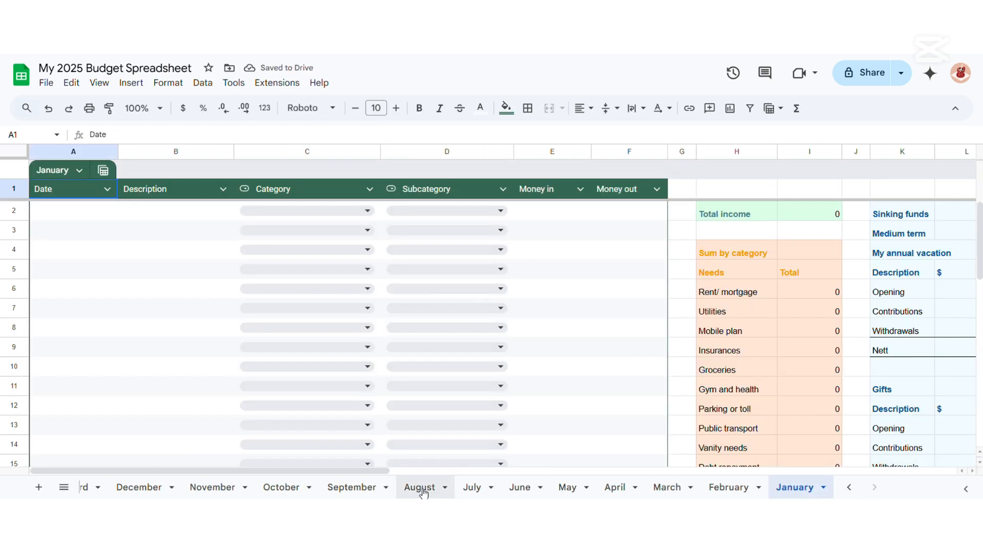
{"action": "left_click", "coordinate": [164, 215]}
{"action": "type", "text": "Income"}
{"action": "key", "text": "Tab"}
{"action": "key", "text": "Return"}
{"action": "key", "text": "Return"}
{"action": "key", "text": "Tab"}
{"action": "key", "text": "Tab"}
{"action": "type", "text": "1000"}
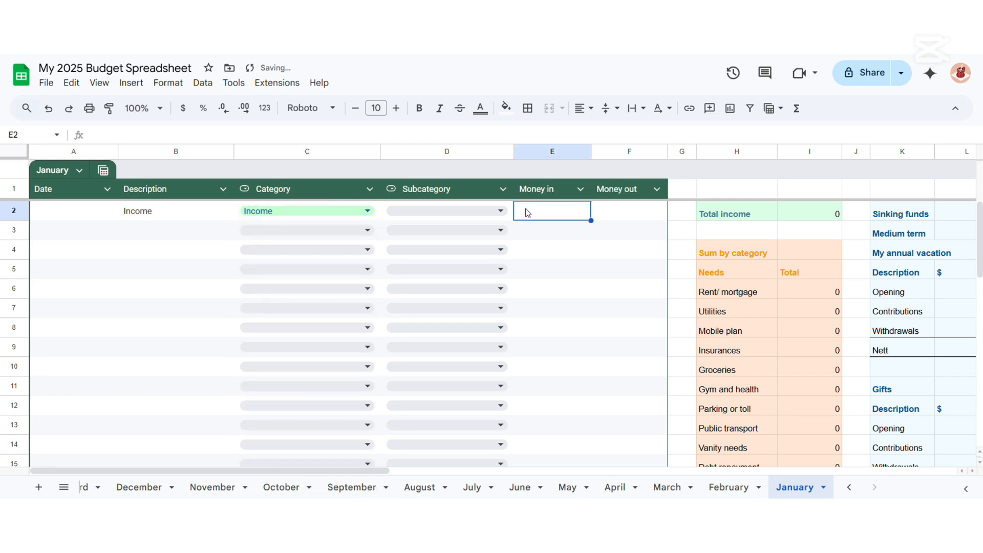
{"action": "key", "text": "Return"}
Record an Income entry in row 2 of the February sheet with category Income and Money in 1000.
{"action": "left_click", "coordinate": [729, 487]}
{"action": "left_click", "coordinate": [198, 211]}
{"action": "type", "text": "Income"}
{"action": "key", "text": "Return"}
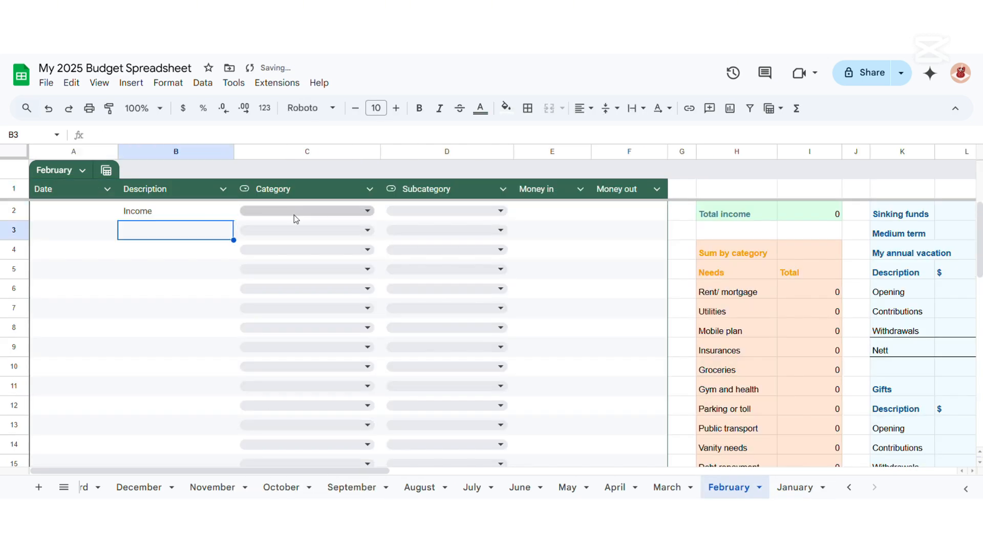
{"action": "left_click", "coordinate": [294, 211]}
{"action": "left_click", "coordinate": [276, 233]}
{"action": "left_click", "coordinate": [575, 210]}
{"action": "type", "text": "1000"}
{"action": "key", "text": "Return"}
Record an Income entry in row 2 of the March sheet with category Income and Money in 1000.
{"action": "left_click", "coordinate": [668, 487]}
{"action": "left_click", "coordinate": [164, 213]}
{"action": "type", "text": "Income"}
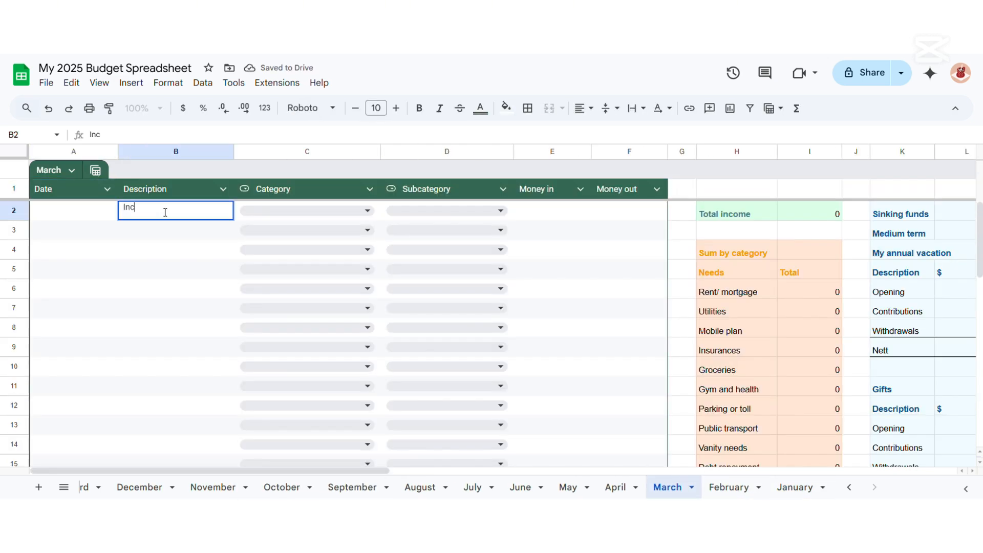
{"action": "key", "text": "Return"}
{"action": "left_click", "coordinate": [294, 210]}
{"action": "left_click", "coordinate": [276, 233]}
{"action": "left_click", "coordinate": [567, 213]}
{"action": "type", "text": "1000"}
{"action": "key", "text": "Return"}
Record an Income entry in row 2 of the April sheet with category Income and Money in 1000.
{"action": "left_click", "coordinate": [615, 487]}
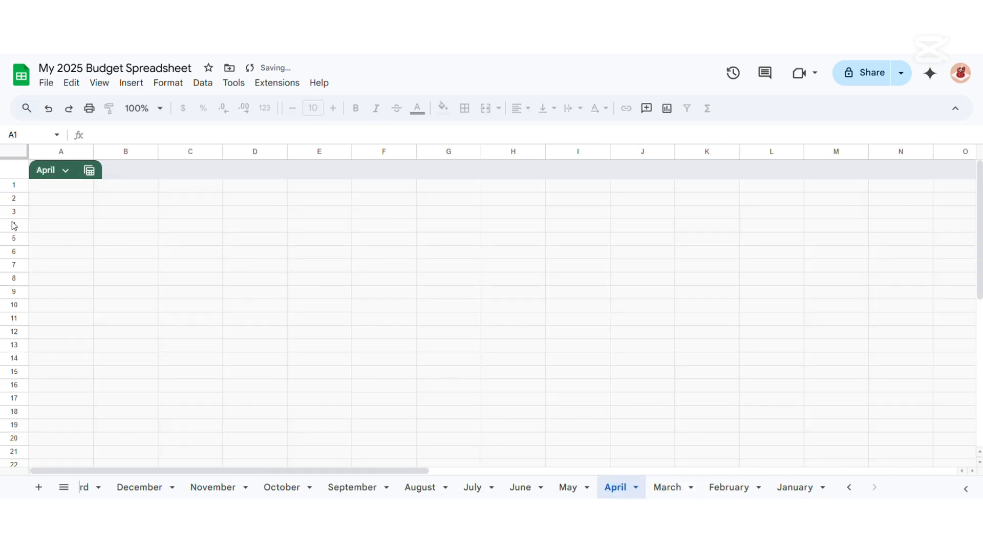
{"action": "left_click", "coordinate": [175, 212]}
{"action": "type", "text": "Income"}
{"action": "key", "text": "Return"}
{"action": "left_click", "coordinate": [294, 210]}
{"action": "left_click", "coordinate": [276, 233]}
{"action": "left_click", "coordinate": [567, 210]}
{"action": "type", "text": "1000"}
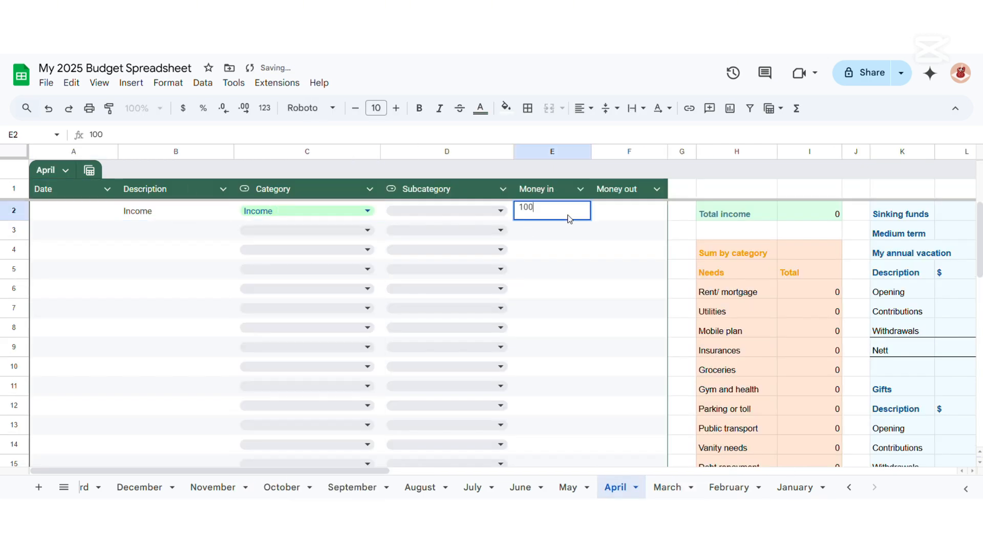
{"action": "key", "text": "Return"}
Return to the Dashboard sheet and check the January to April values in the Income row.
{"action": "left_click", "coordinate": [849, 487]}
{"action": "left_click", "coordinate": [133, 485]}
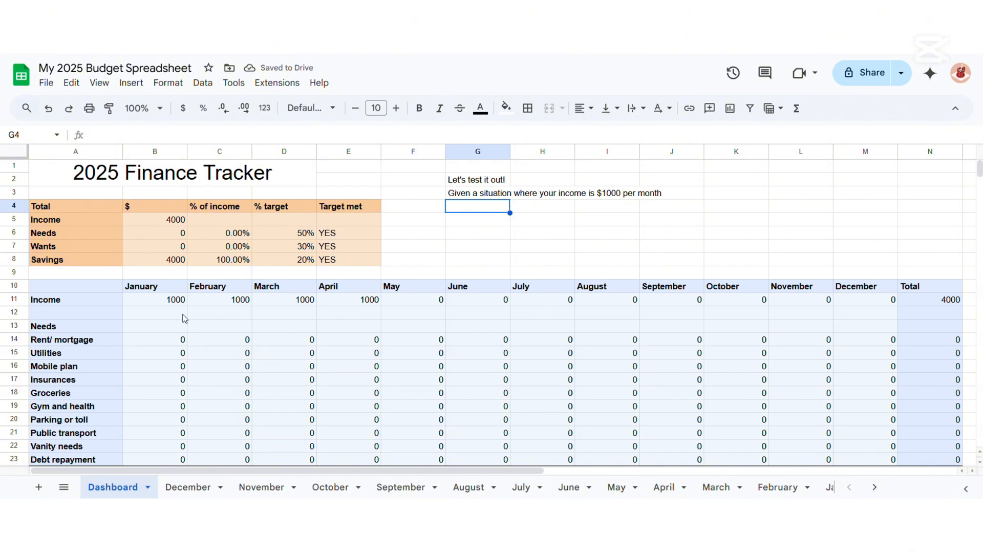
{"action": "left_click", "coordinate": [164, 304]}
{"action": "left_click", "coordinate": [228, 303]}
{"action": "left_click", "coordinate": [305, 304]}
{"action": "left_click", "coordinate": [367, 305]}
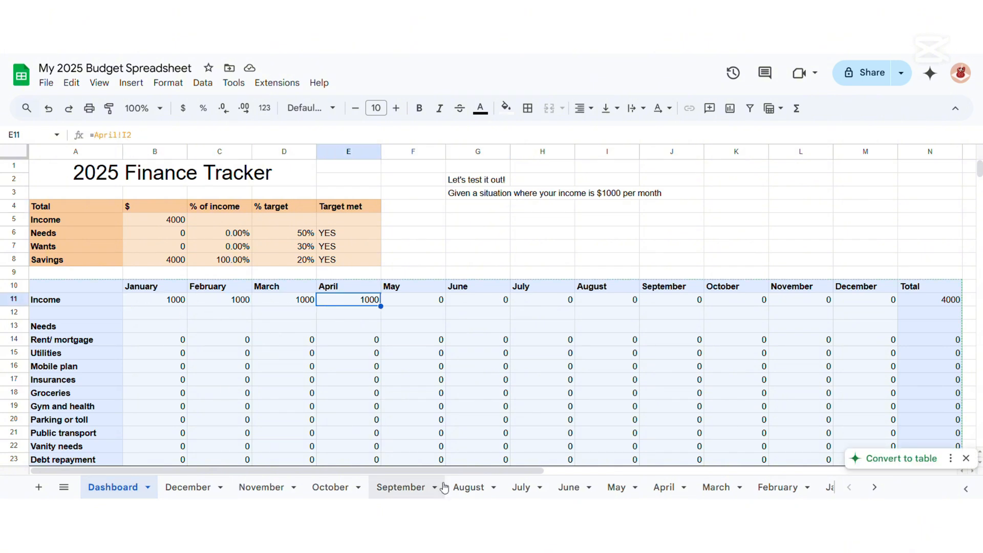
{"action": "left_click_drag", "start_coordinate": [453, 476], "coordinate": [476, 474]}
{"action": "left_click", "coordinate": [666, 302]}
Write the note "Say we got income from a side hustle" in G4 of the Dashboard.
{"action": "left_click", "coordinate": [480, 207]}
{"action": "type", "text": "Say we got income from"}
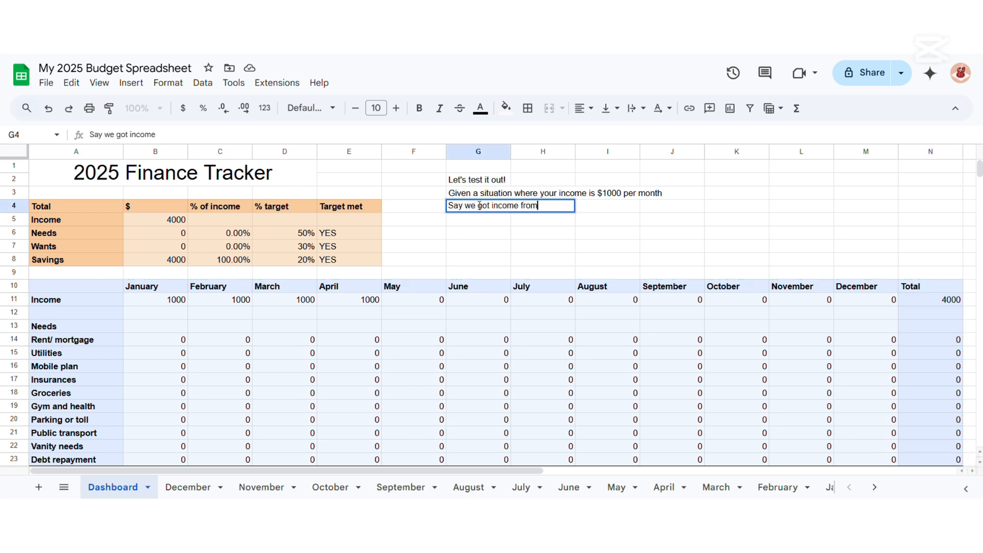
{"action": "type", "text": " a side hustle"}
{"action": "key", "text": "Return"}
Record "SIde hustle 1" in row 3 of the February sheet with category Income and Money in 200.
{"action": "left_click", "coordinate": [872, 489]}
{"action": "left_click", "coordinate": [729, 487]}
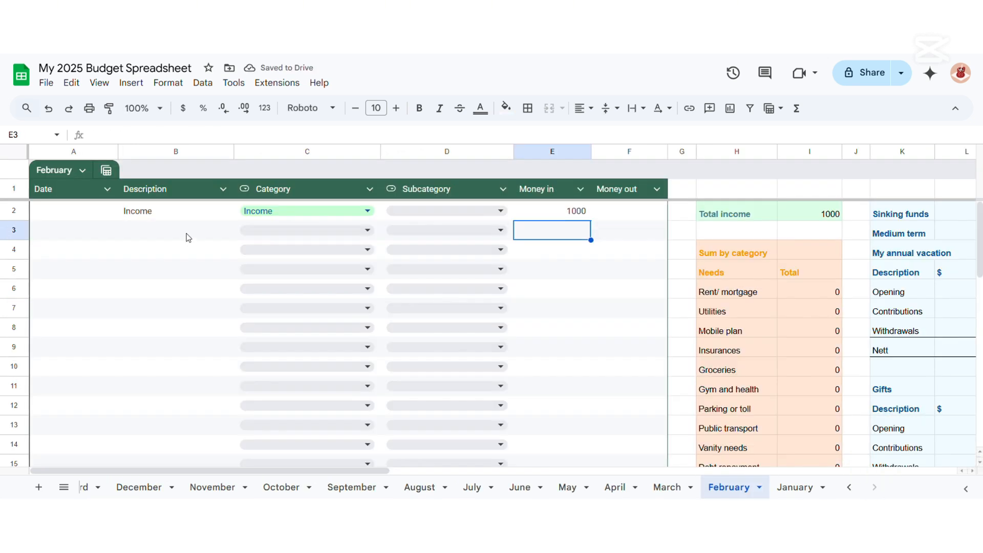
{"action": "left_click", "coordinate": [176, 230]}
{"action": "type", "text": "Side uustle 1"}
{"action": "key", "text": "Return"}
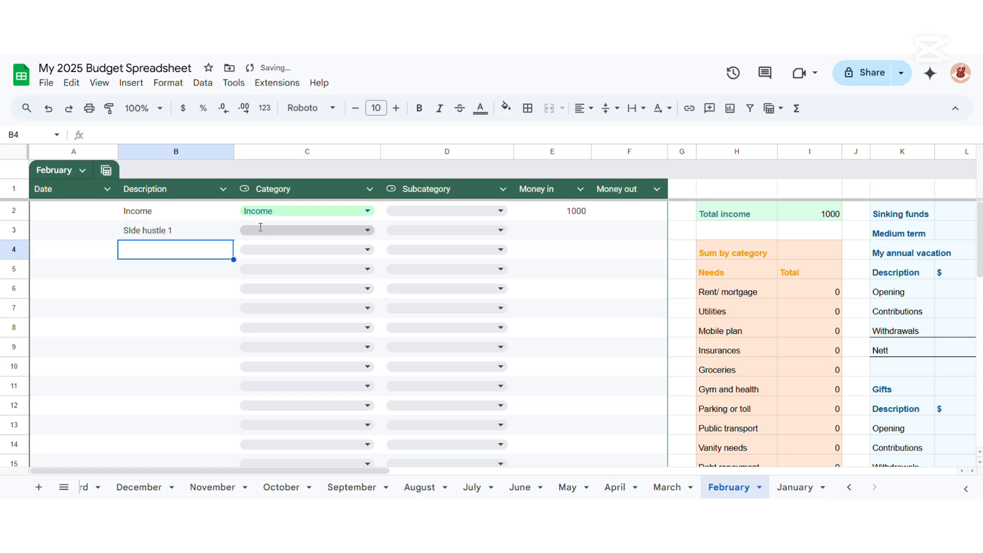
{"action": "left_click", "coordinate": [575, 234]}
{"action": "key", "text": "Return"}
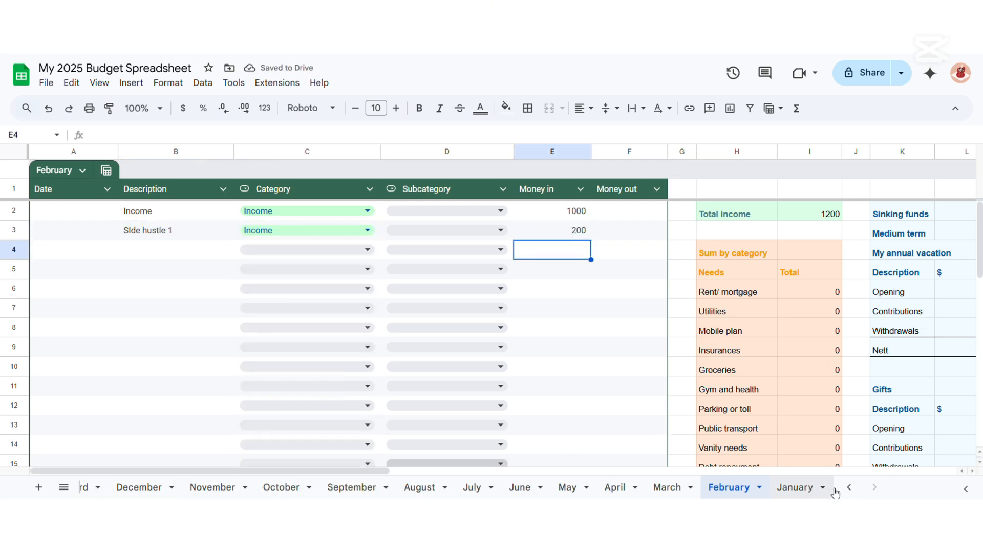
Check February's income on the Dashboard and write the note "I put random amount into investments" in G5.
{"action": "left_click", "coordinate": [849, 487]}
{"action": "left_click", "coordinate": [112, 487]}
{"action": "left_click", "coordinate": [237, 302]}
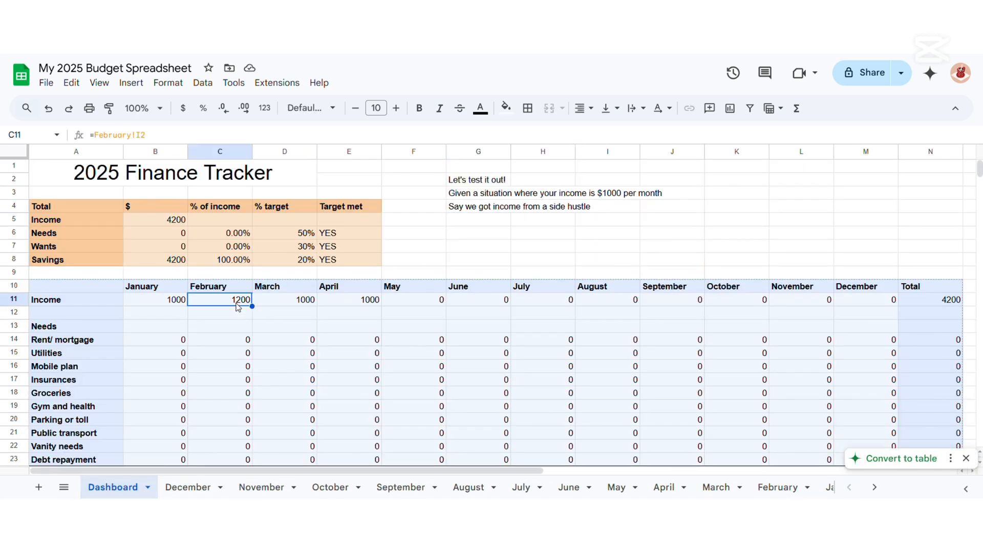
{"action": "left_click", "coordinate": [460, 221]}
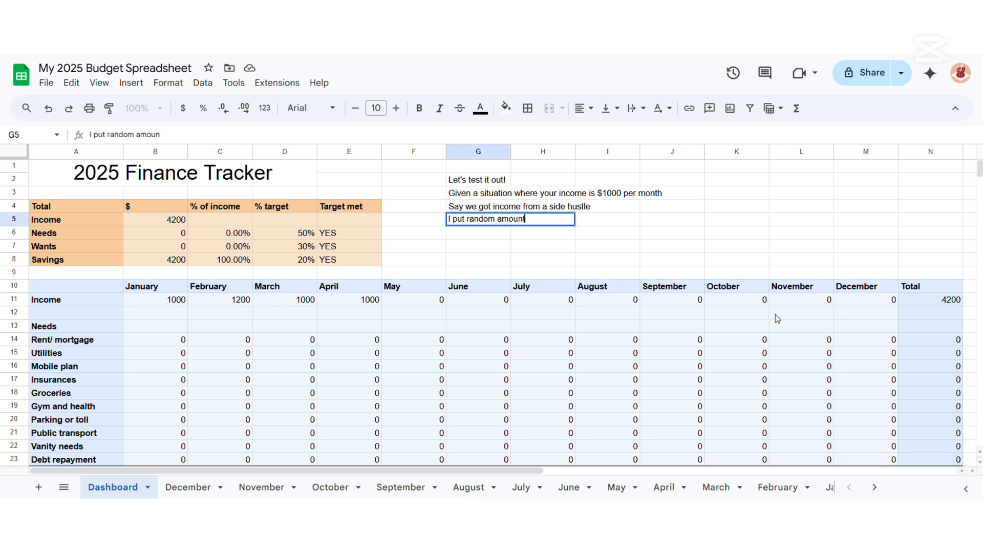
Record "Broker #1" in row 4 of the February sheet with category Savings - To investments and Money out 20.
{"action": "left_click", "coordinate": [875, 487]}
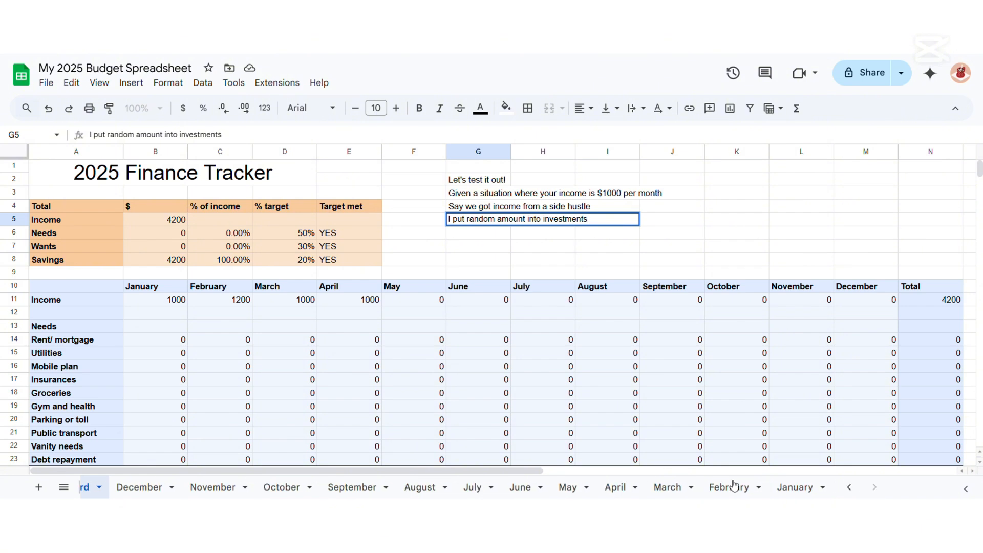
{"action": "left_click", "coordinate": [729, 487]}
{"action": "left_click", "coordinate": [307, 250]}
{"action": "scroll", "coordinate": [315, 445], "scroll_direction": "down", "scroll_amount": 5}
{"action": "left_click", "coordinate": [315, 445]}
{"action": "left_click", "coordinate": [210, 257]}
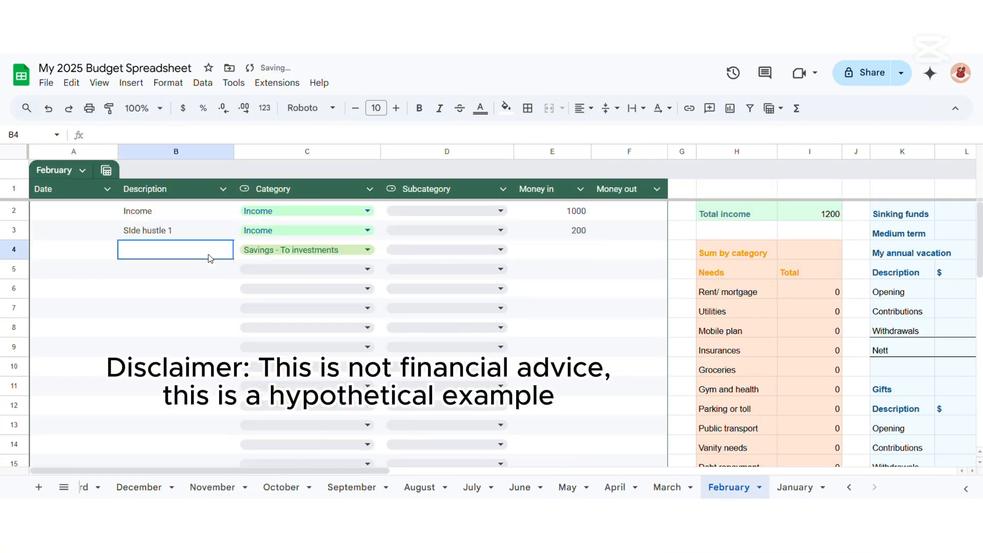
{"action": "type", "text": "Broker #1"}
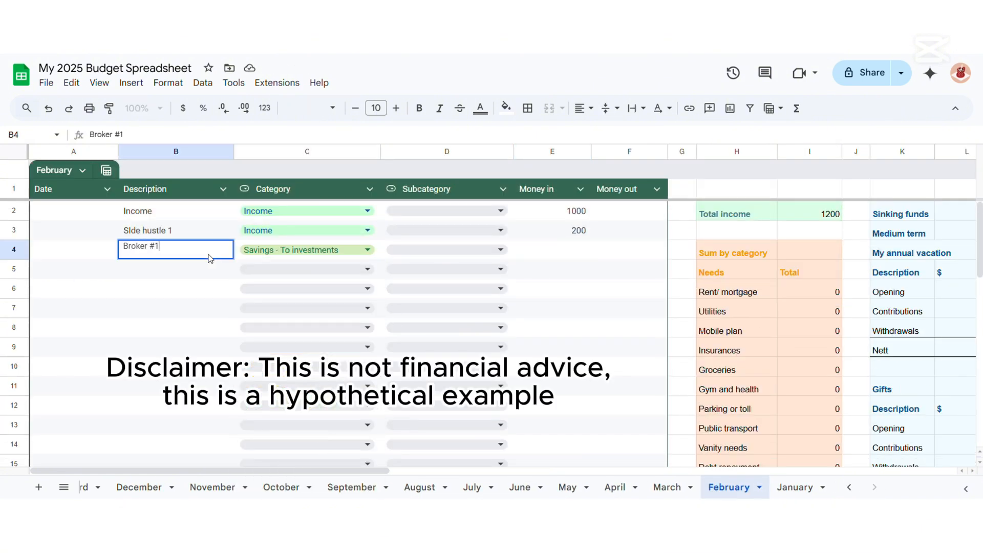
{"action": "left_click", "coordinate": [553, 250]}
{"action": "left_click", "coordinate": [619, 251]}
{"action": "type", "text": "20"}
{"action": "key", "text": "Return"}
Record "Broker #2" in row 3 of the March sheet with category Savings - To investments and Money out 20.
{"action": "left_click", "coordinate": [667, 487]}
{"action": "left_click", "coordinate": [192, 235]}
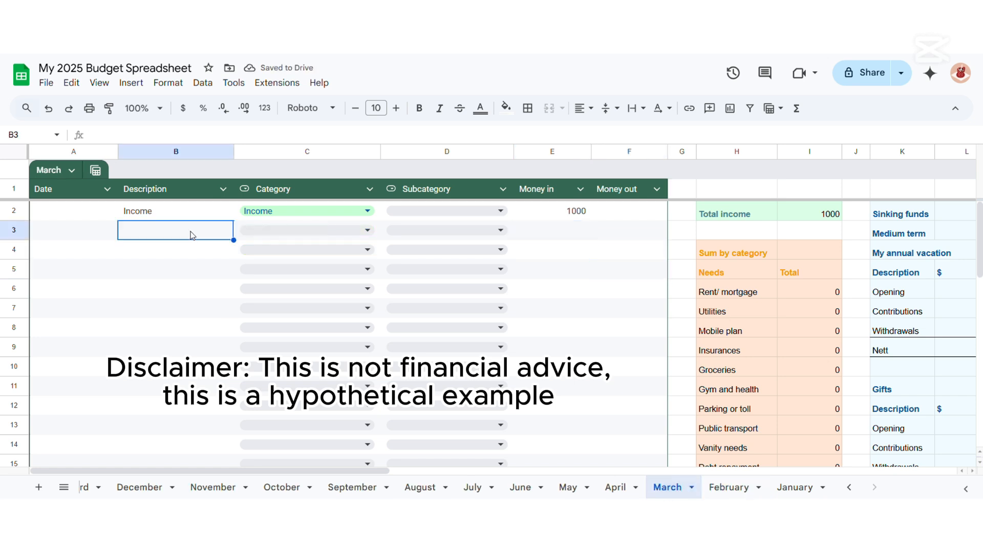
{"action": "type", "text": "Broker #2"}
{"action": "left_click", "coordinate": [308, 230]}
{"action": "scroll", "coordinate": [307, 359], "scroll_direction": "down", "scroll_amount": 5}
{"action": "left_click", "coordinate": [292, 446]}
{"action": "left_click", "coordinate": [630, 230]}
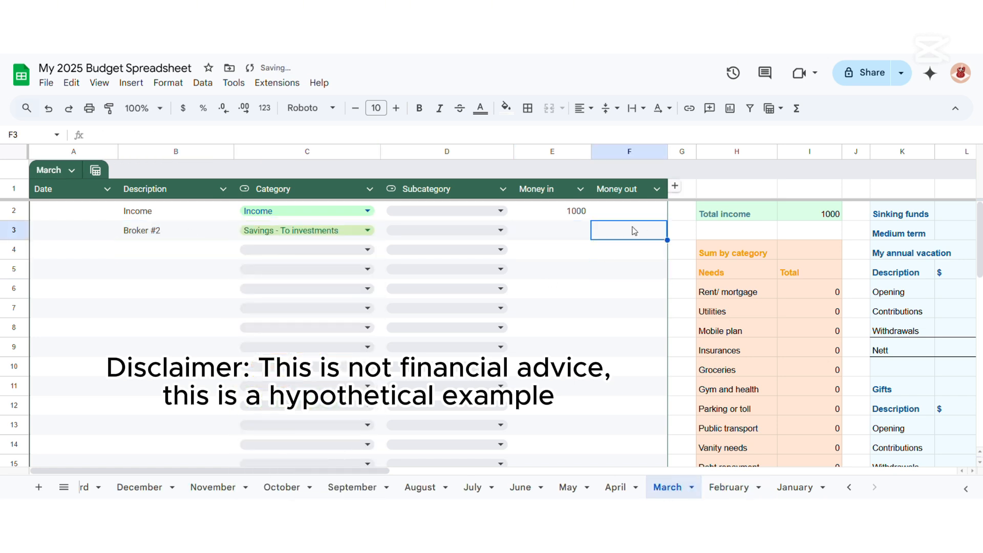
{"action": "type", "text": "20"}
{"action": "key", "text": "Return"}
Return to the Dashboard sheet and check the February and March values in the To investments row under Savings.
{"action": "scroll", "coordinate": [128, 487], "scroll_direction": "left", "scroll_amount": 1}
{"action": "left_click", "coordinate": [144, 484]}
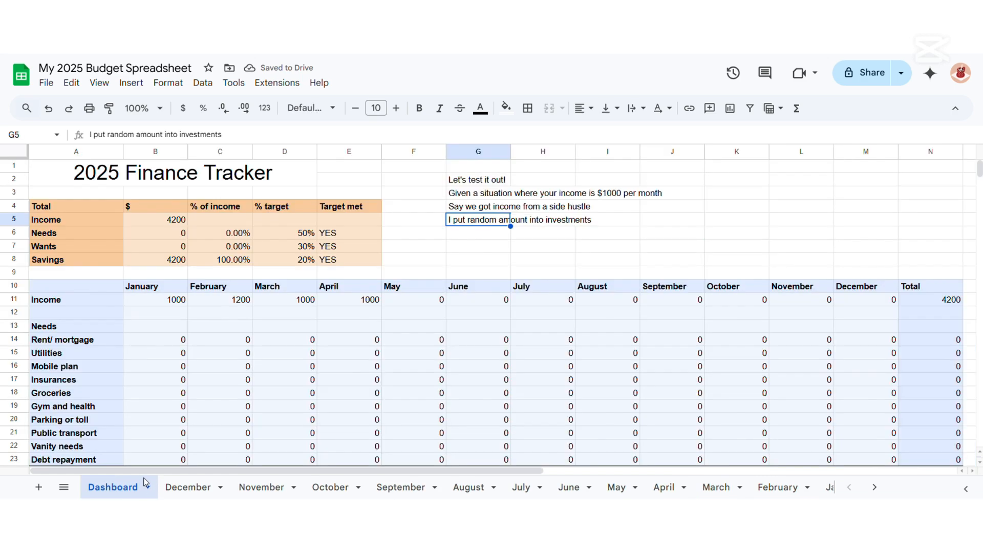
{"action": "scroll", "coordinate": [215, 414], "scroll_direction": "down", "scroll_amount": 8}
{"action": "left_click", "coordinate": [59, 315]}
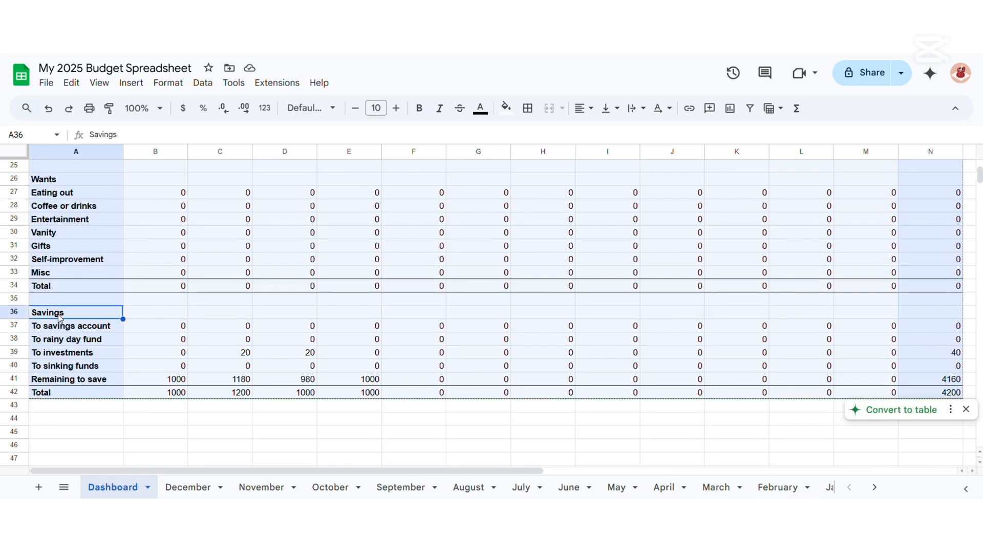
{"action": "left_click", "coordinate": [99, 354]}
{"action": "left_click", "coordinate": [220, 355]}
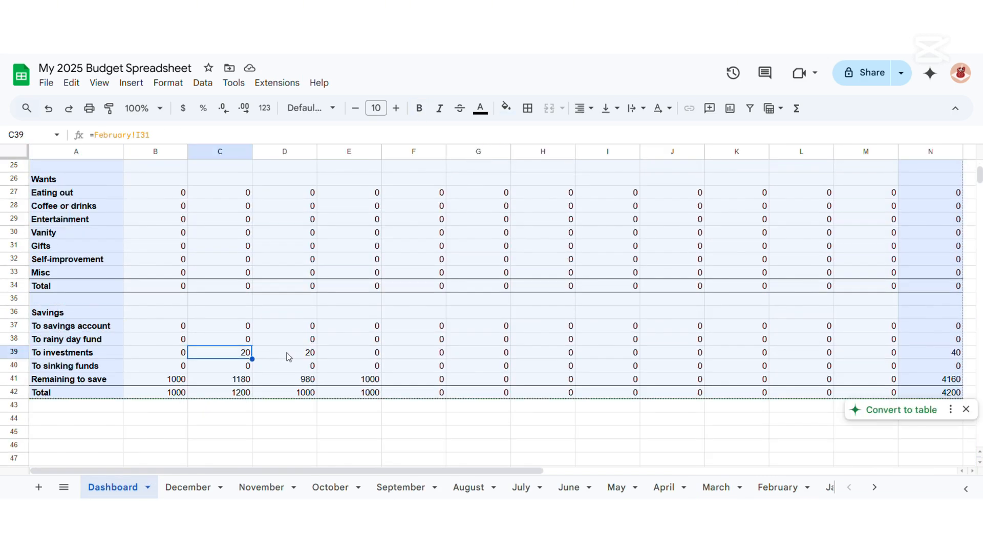
{"action": "left_click", "coordinate": [285, 354]}
Extend the note in G5 of the Dashboard to read "I put random amount into investments and savings account".
{"action": "scroll", "coordinate": [432, 375], "scroll_direction": "up", "scroll_amount": 8}
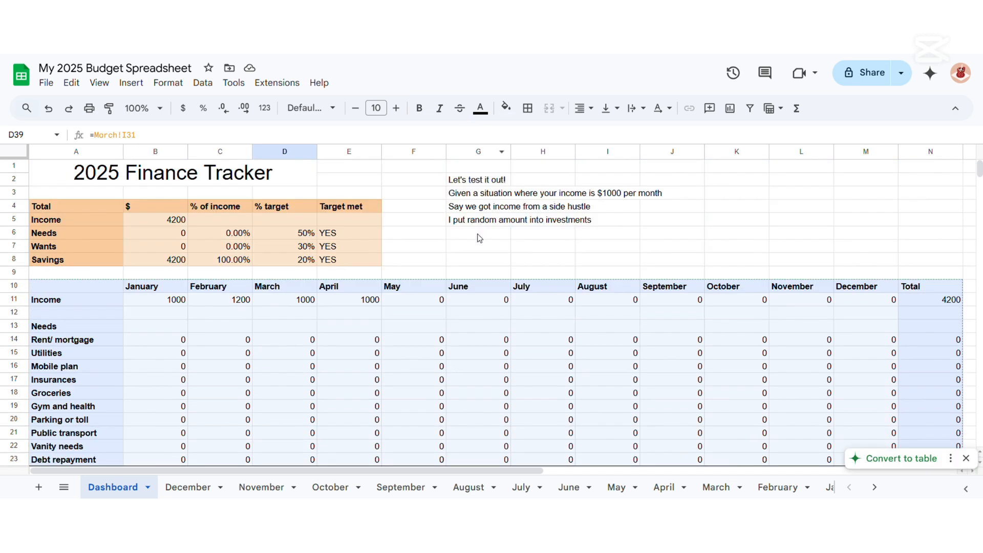
{"action": "left_click", "coordinate": [590, 221]}
{"action": "left_click", "coordinate": [469, 219]}
{"action": "left_click", "coordinate": [294, 135]}
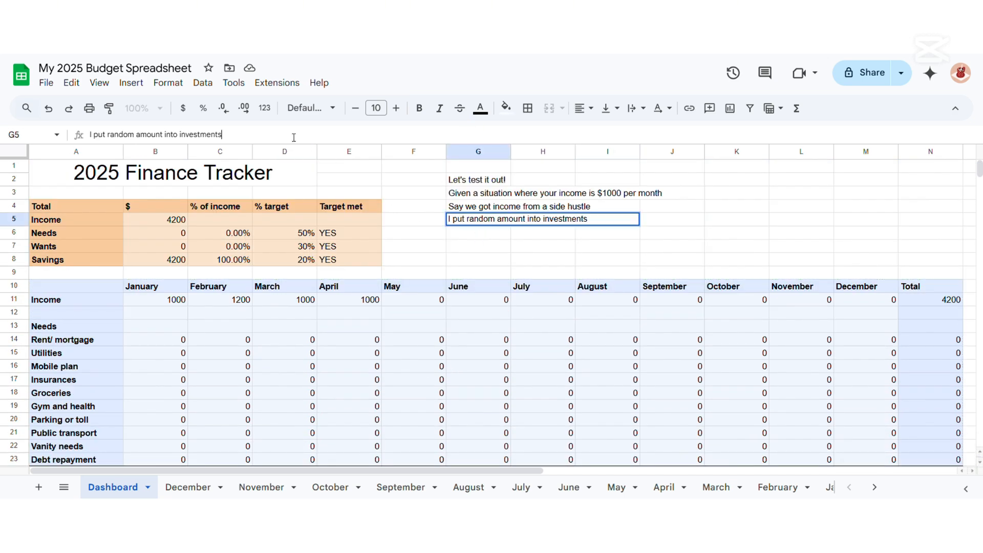
{"action": "type", "text": "and savings account"}
{"action": "key", "text": "Return"}
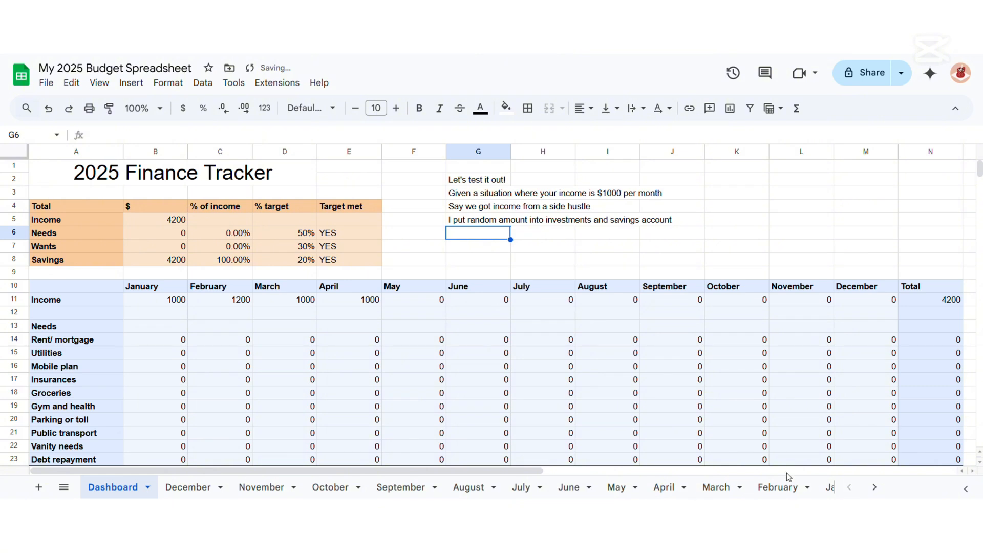
Record "To savings account #1" in January row 3 with category Savings - To savings account, subcategory Savings account #1 and Money out 10.
{"action": "left_click", "coordinate": [839, 487]}
{"action": "left_click", "coordinate": [206, 226]}
{"action": "type", "text": "To savings a"}
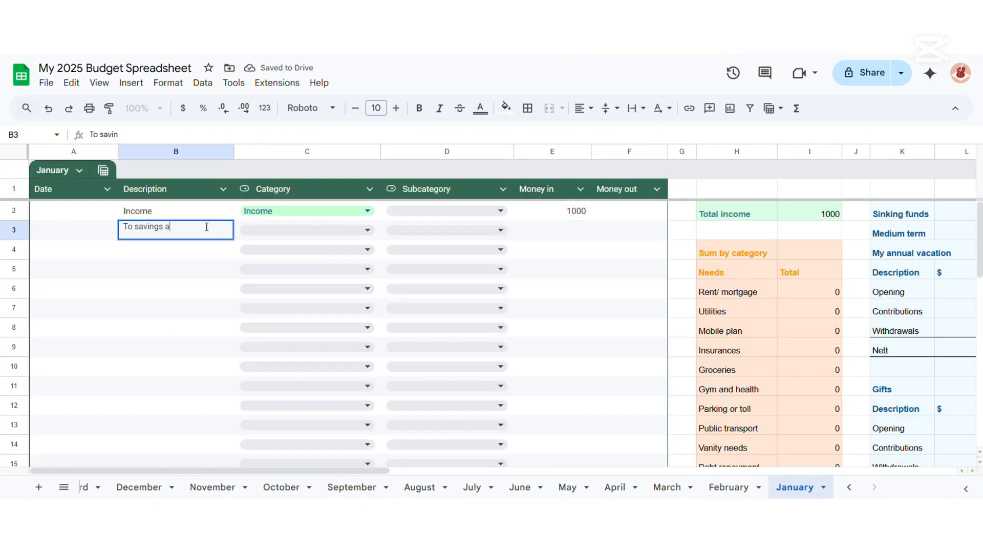
{"action": "type", "text": "ccount #1"}
{"action": "key", "text": "Return"}
{"action": "left_click", "coordinate": [302, 230]}
{"action": "scroll", "coordinate": [289, 358], "scroll_direction": "down", "scroll_amount": 5}
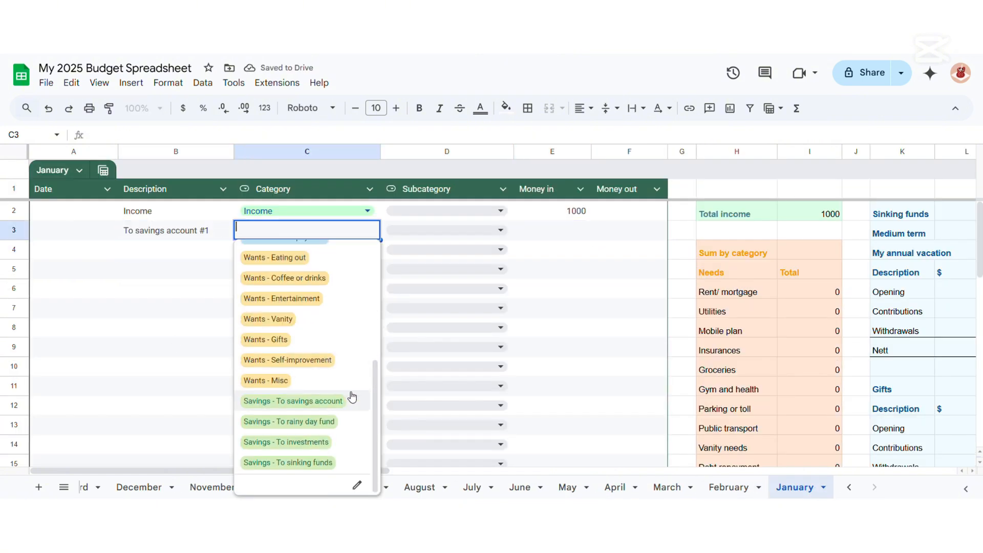
{"action": "left_click", "coordinate": [293, 400]}
{"action": "left_click", "coordinate": [408, 233]}
{"action": "left_click", "coordinate": [421, 413]}
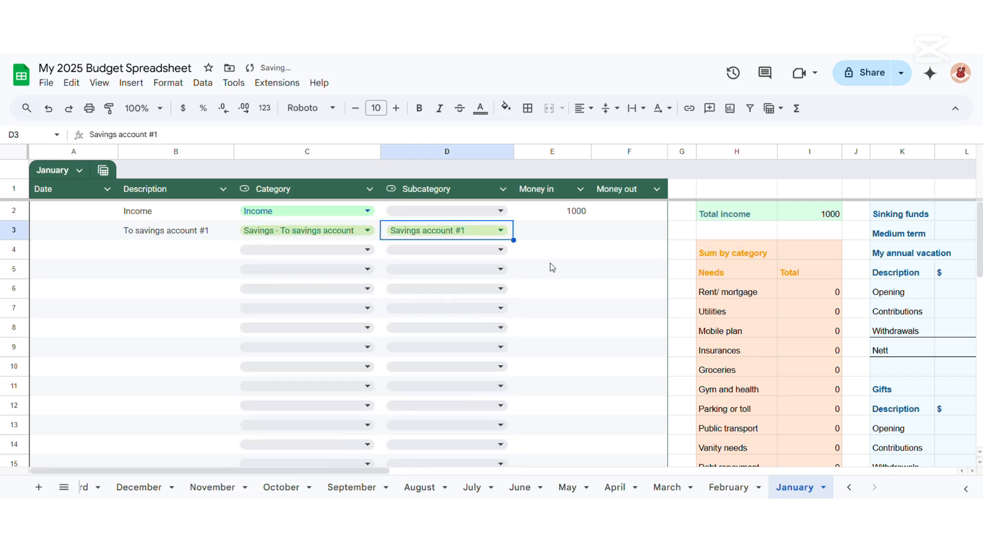
{"action": "left_click", "coordinate": [629, 233]}
{"action": "type", "text": "10"}
{"action": "key", "text": "Return"}
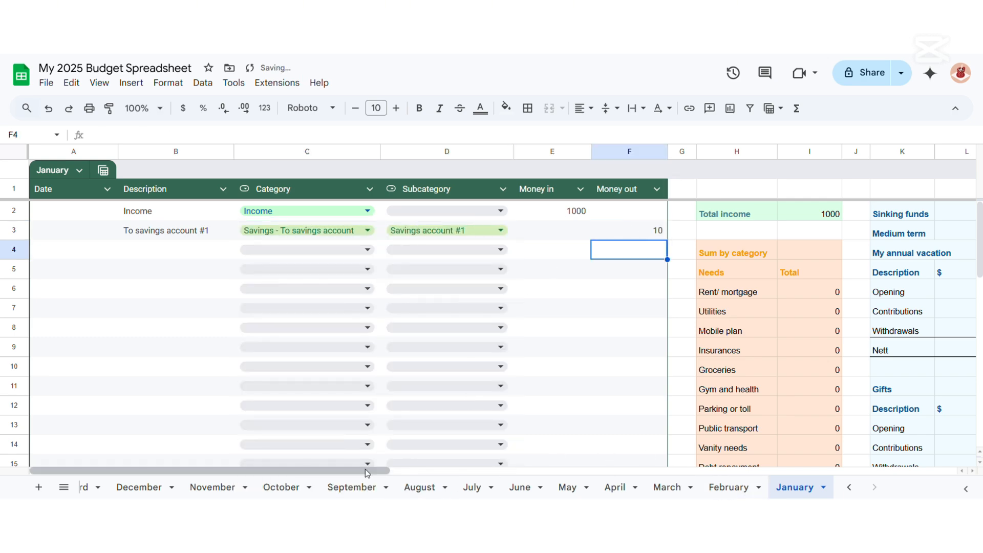
Check the Savings account #1 opening, contributions and nett figures in the January and February sheets.
{"action": "left_click_drag", "start_coordinate": [365, 469], "coordinate": [648, 459]}
{"action": "scroll", "coordinate": [588, 382], "scroll_direction": "down", "scroll_amount": 5}
{"action": "scroll", "coordinate": [615, 324], "scroll_direction": "up", "scroll_amount": 2}
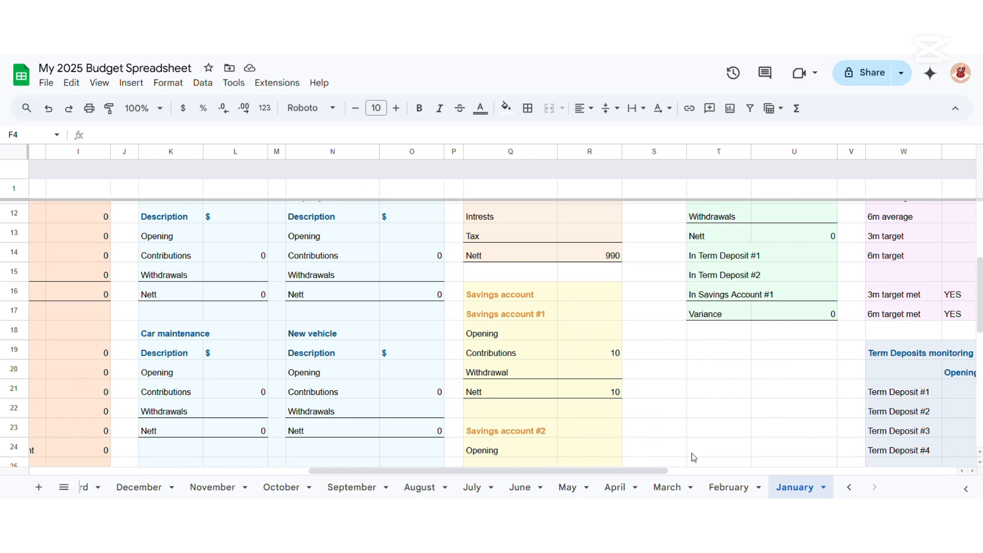
{"action": "left_click", "coordinate": [727, 488]}
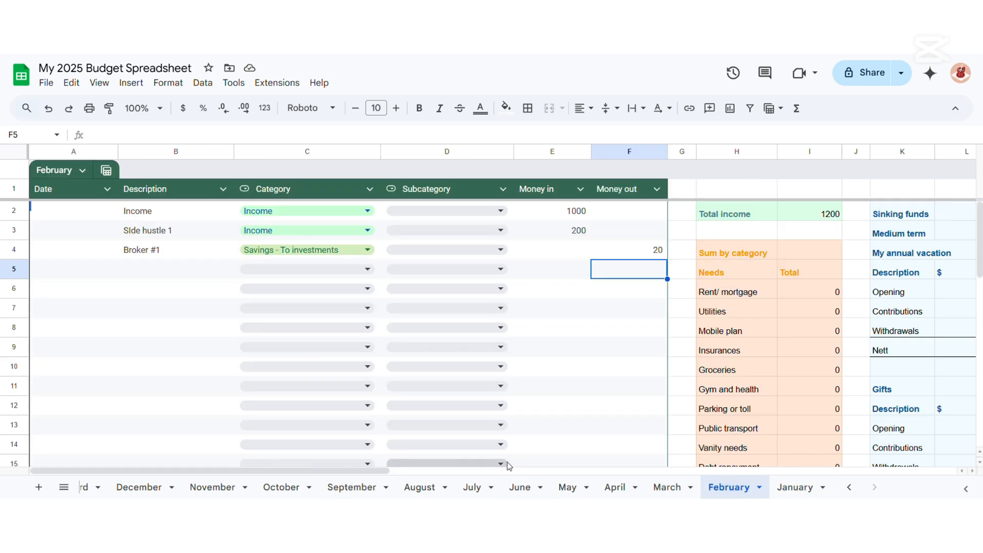
{"action": "left_click_drag", "start_coordinate": [364, 470], "coordinate": [663, 470]}
{"action": "scroll", "coordinate": [546, 388], "scroll_direction": "down", "scroll_amount": 3}
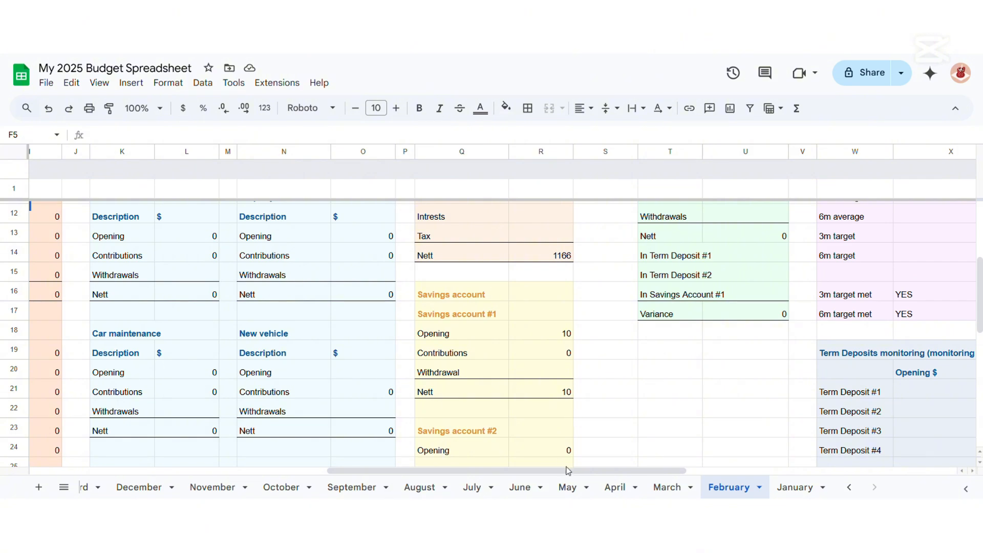
Return to the Dashboard and review the monthly Savings rows, their yearly totals and the target summary table.
{"action": "left_click_drag", "start_coordinate": [568, 471], "coordinate": [241, 470]}
{"action": "left_click", "coordinate": [849, 487]}
{"action": "left_click", "coordinate": [131, 487]}
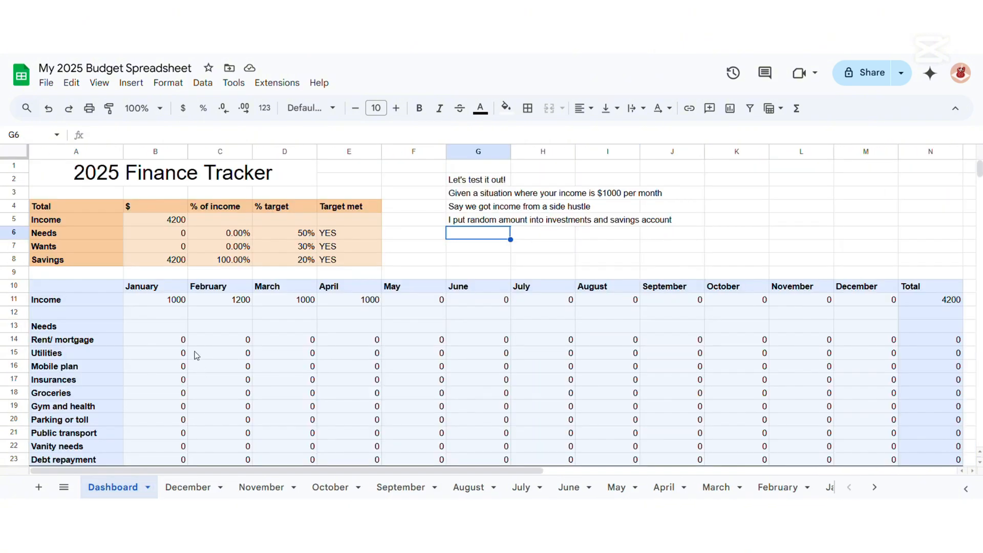
{"action": "scroll", "coordinate": [196, 356], "scroll_direction": "down", "scroll_amount": 10}
{"action": "scroll", "coordinate": [212, 380], "scroll_direction": "up", "scroll_amount": 5}
{"action": "scroll", "coordinate": [213, 376], "scroll_direction": "down", "scroll_amount": 2}
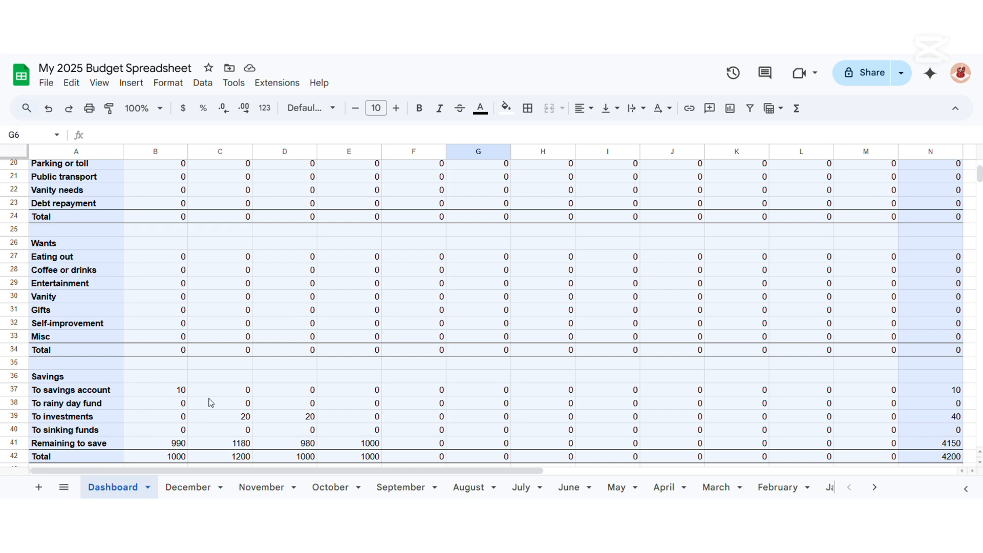
{"action": "left_click_drag", "start_coordinate": [235, 470], "coordinate": [509, 426]}
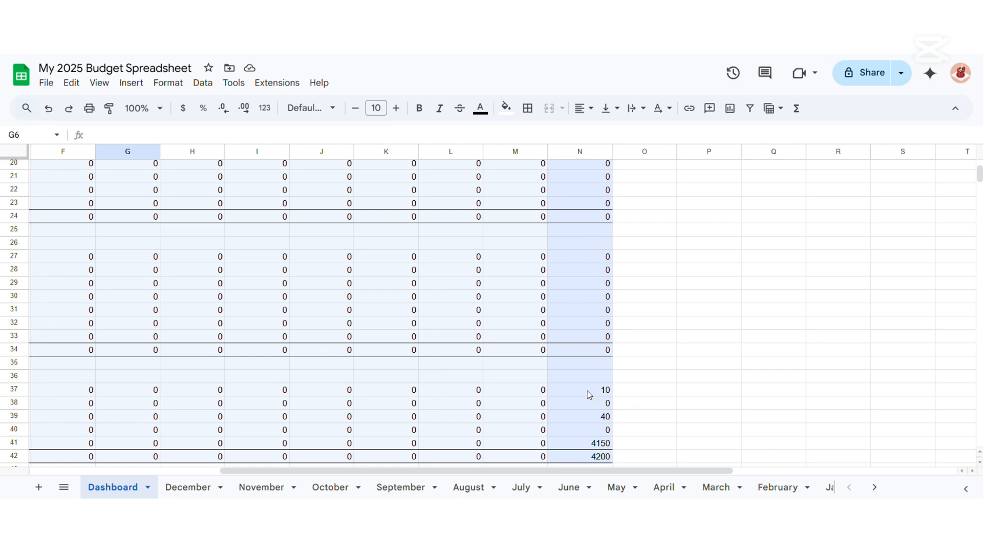
{"action": "left_click_drag", "start_coordinate": [643, 467], "coordinate": [456, 470]}
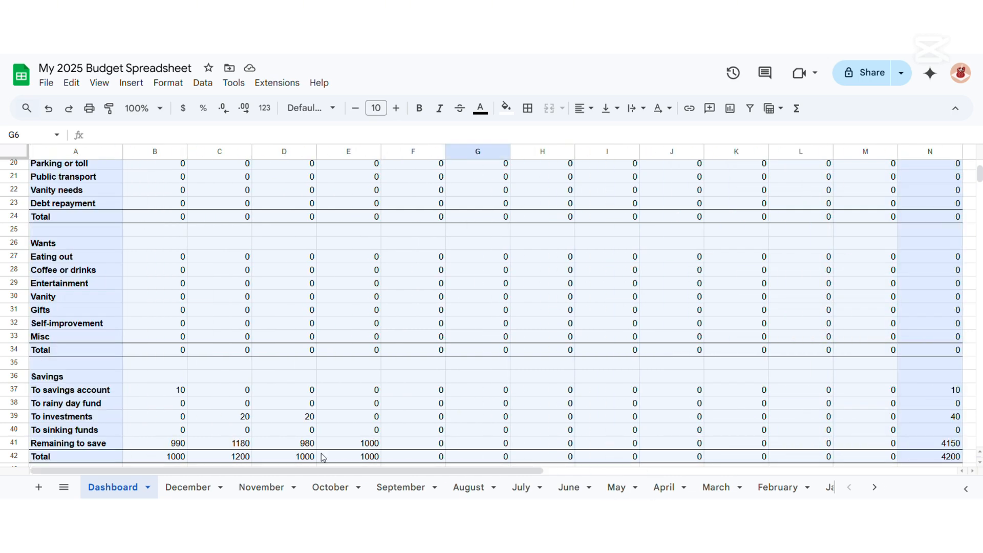
{"action": "scroll", "coordinate": [340, 434], "scroll_direction": "up", "scroll_amount": 5}
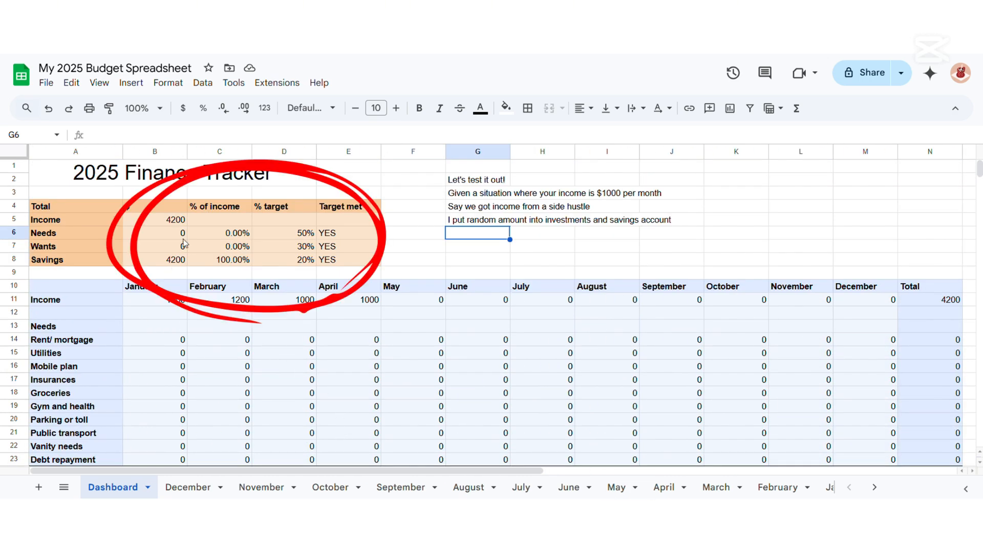
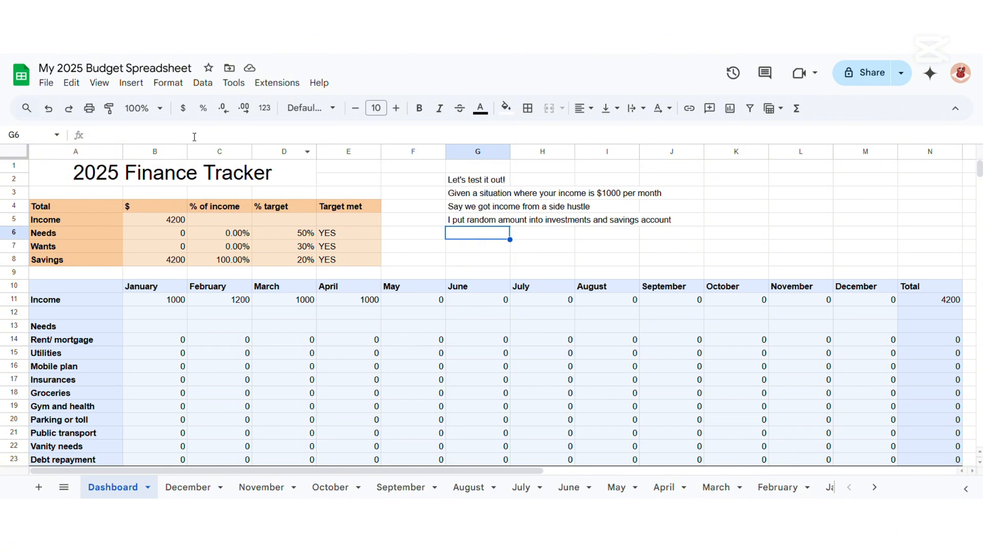
Write the note "I treat myself with an expensive thing" in G6 of the Dashboard.
{"action": "type", "text": "I treat myself with an "}
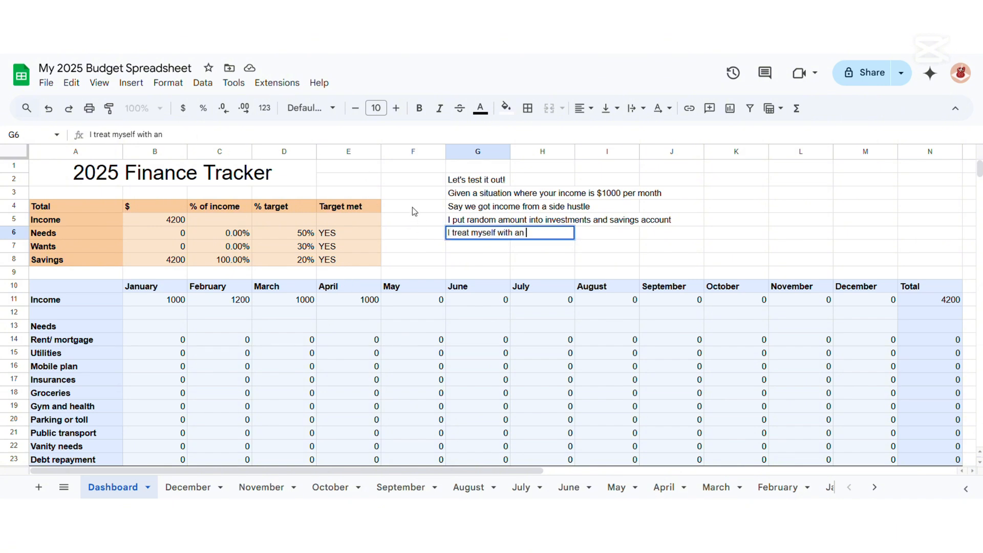
{"action": "type", "text": "expensive thing"}
{"action": "key", "text": "Return"}
Record "Travel to xxx" in row 4 of the March sheet with category Wants - Entertainment and Money out 500.
{"action": "key", "text": "ctrl+shift+Page_Up"}
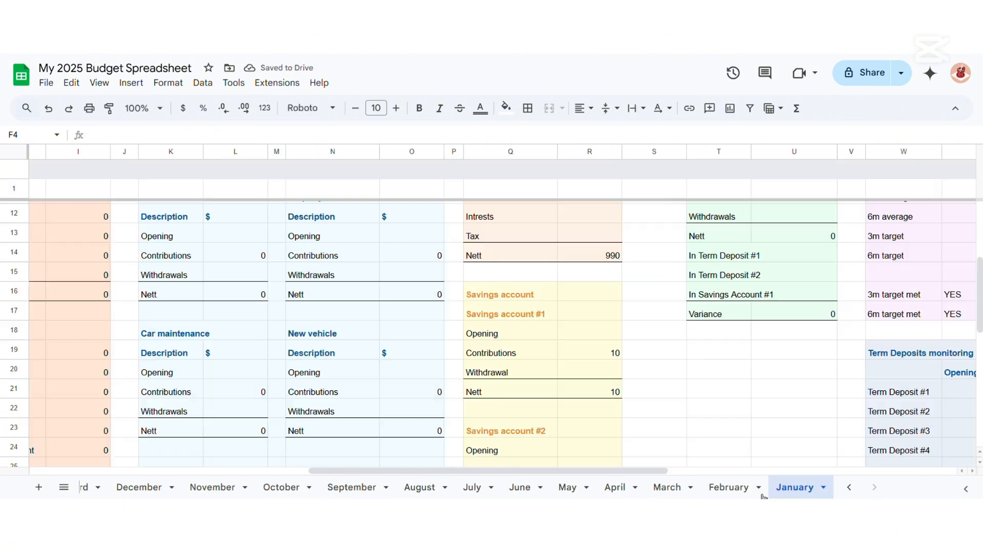
{"action": "key", "text": "ctrl+shift+Page_Up"}
{"action": "key", "text": "ctrl+shift+Page_Up"}
{"action": "left_click", "coordinate": [142, 256]}
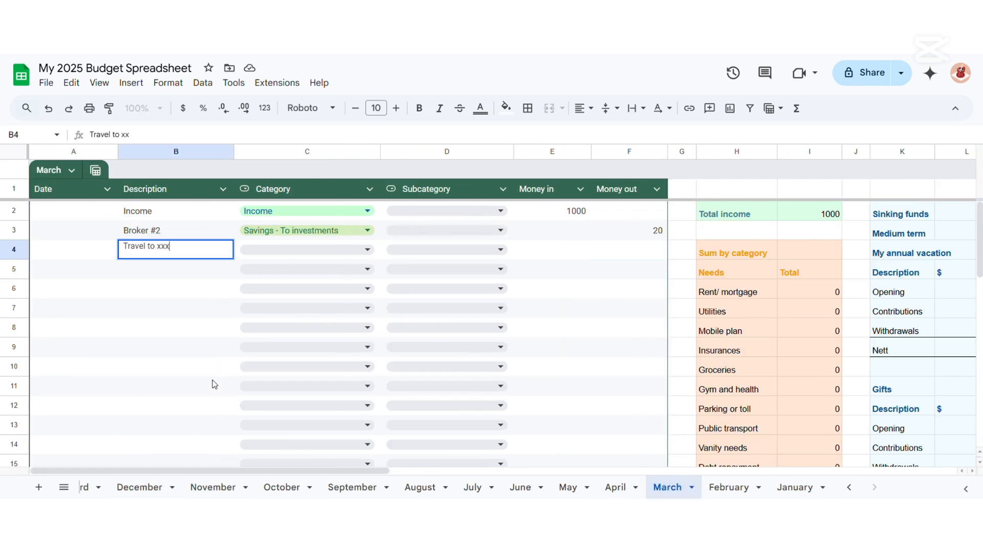
{"action": "type", "text": "Travel to xxx"}
{"action": "key", "text": "Return"}
{"action": "left_click", "coordinate": [296, 256]}
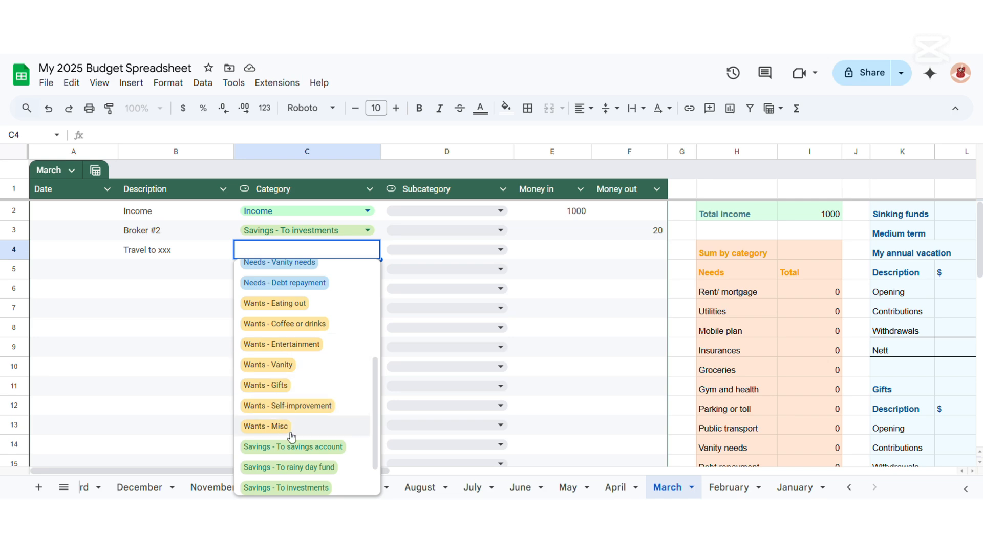
{"action": "left_click", "coordinate": [286, 345]}
{"action": "left_click", "coordinate": [607, 254]}
{"action": "type", "text": "500"}
{"action": "key", "text": "Return"}
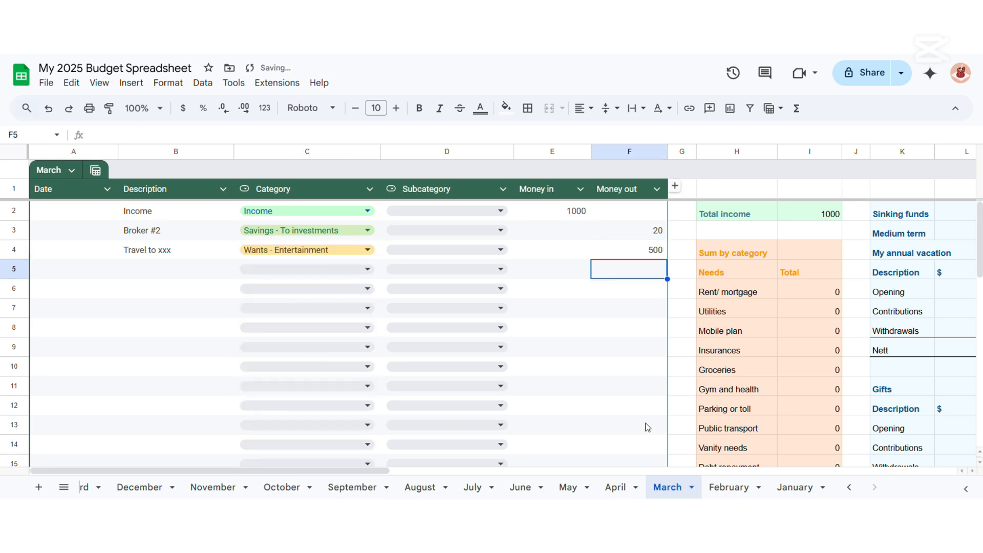
Open the Dashboard and check the March Entertainment amount, then the income, needs, wants and savings summary.
{"action": "left_click", "coordinate": [849, 487]}
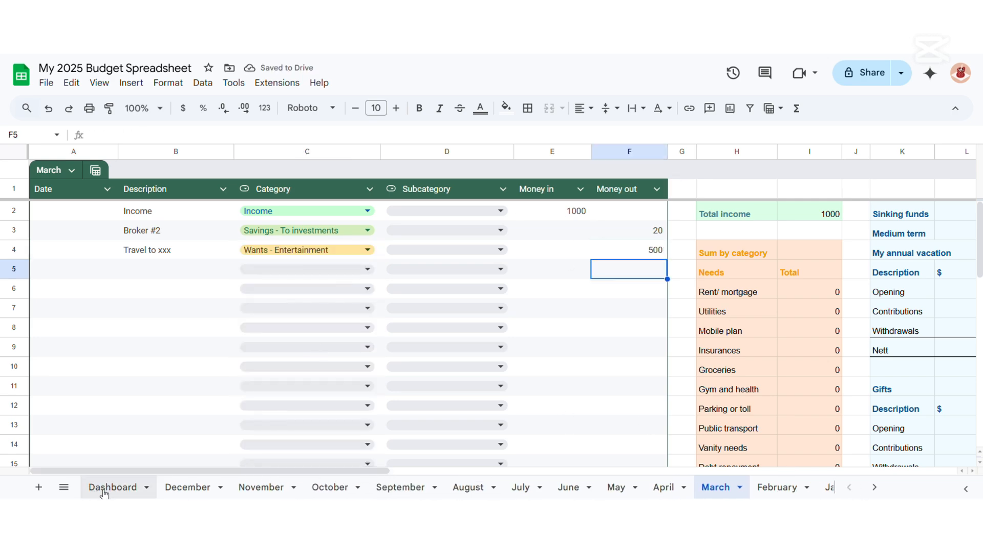
{"action": "left_click", "coordinate": [105, 489]}
{"action": "scroll", "coordinate": [233, 448], "scroll_direction": "down", "scroll_amount": 8}
{"action": "scroll", "coordinate": [57, 294], "scroll_direction": "up", "scroll_amount": 3}
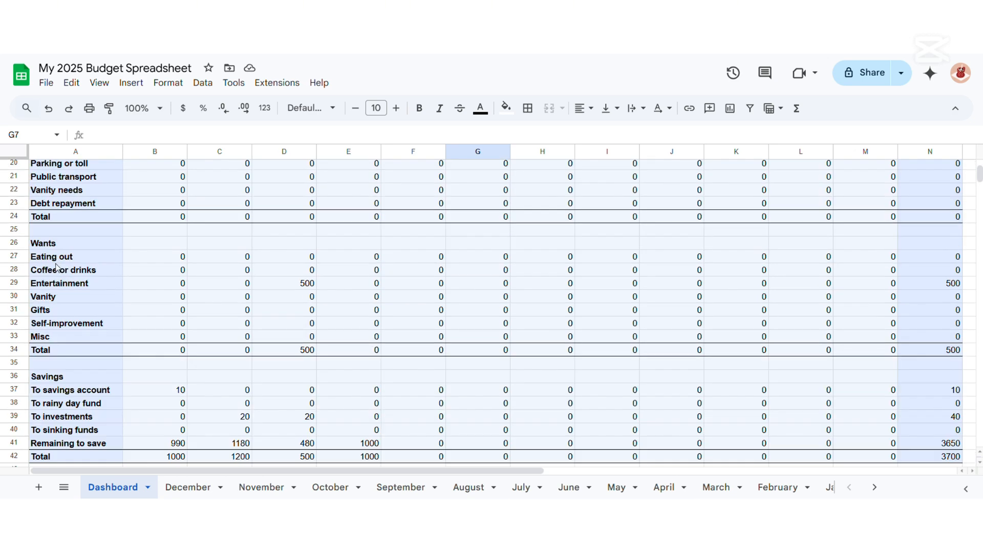
{"action": "left_click", "coordinate": [306, 286]}
{"action": "scroll", "coordinate": [365, 363], "scroll_direction": "up", "scroll_amount": 6}
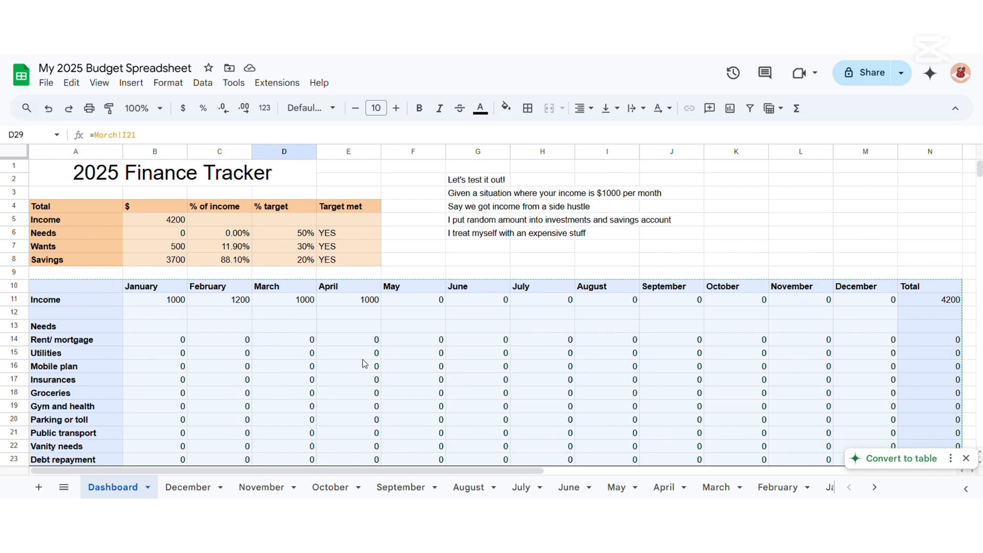
{"action": "left_click", "coordinate": [190, 248]}
Start a conditional formatting rule on the Target met cells E6:E8 for text that contains YES.
{"action": "left_click_drag", "start_coordinate": [339, 233], "coordinate": [353, 259]}
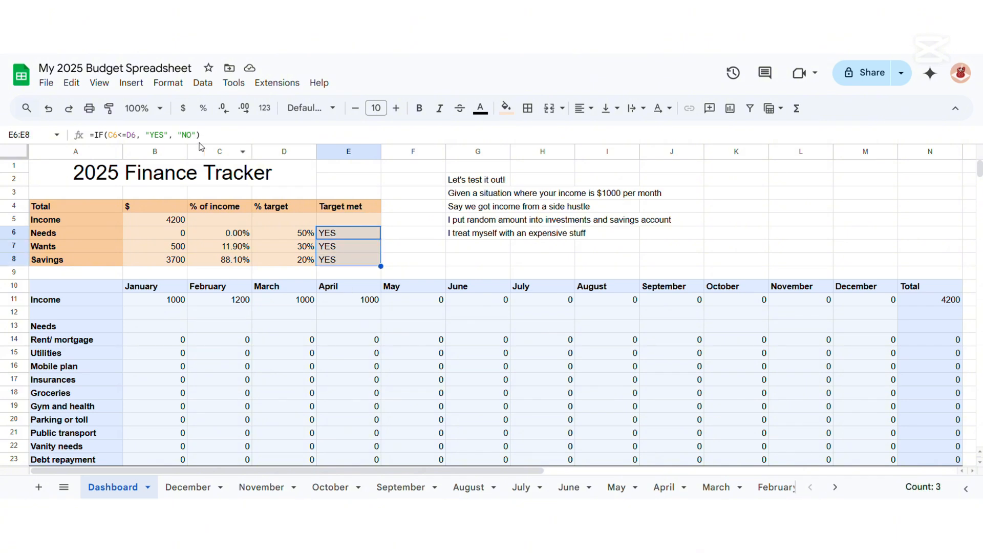
{"action": "left_click", "coordinate": [178, 86]}
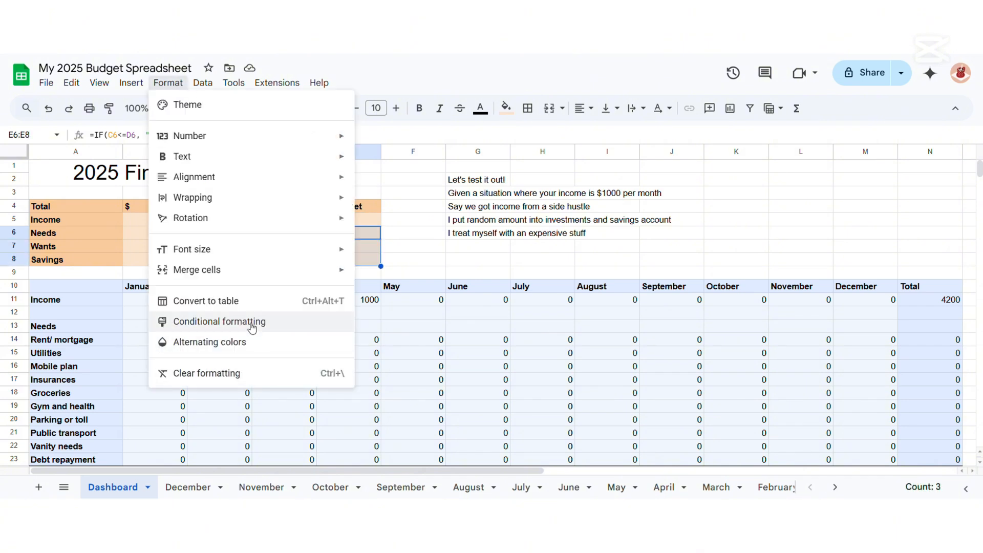
{"action": "left_click", "coordinate": [318, 320]}
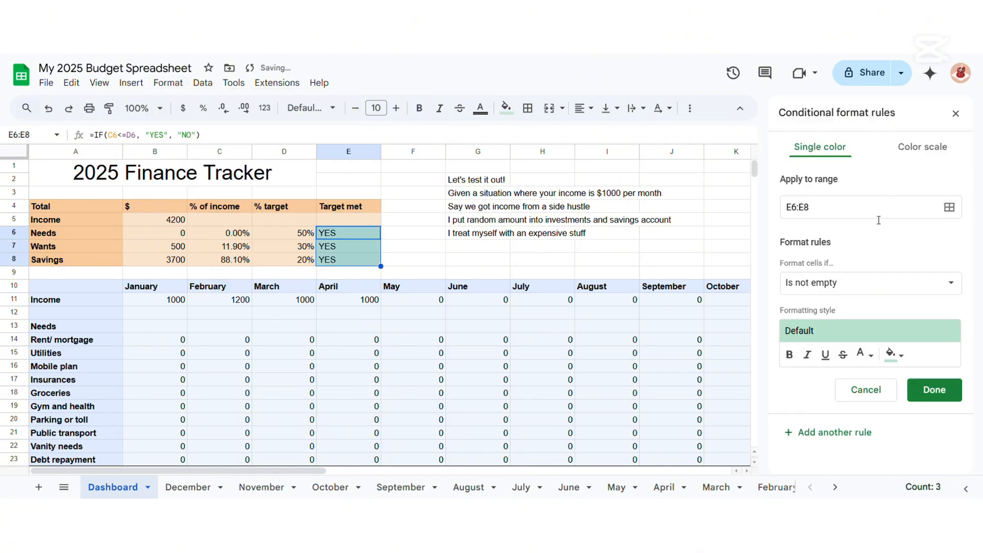
{"action": "left_click", "coordinate": [855, 290]}
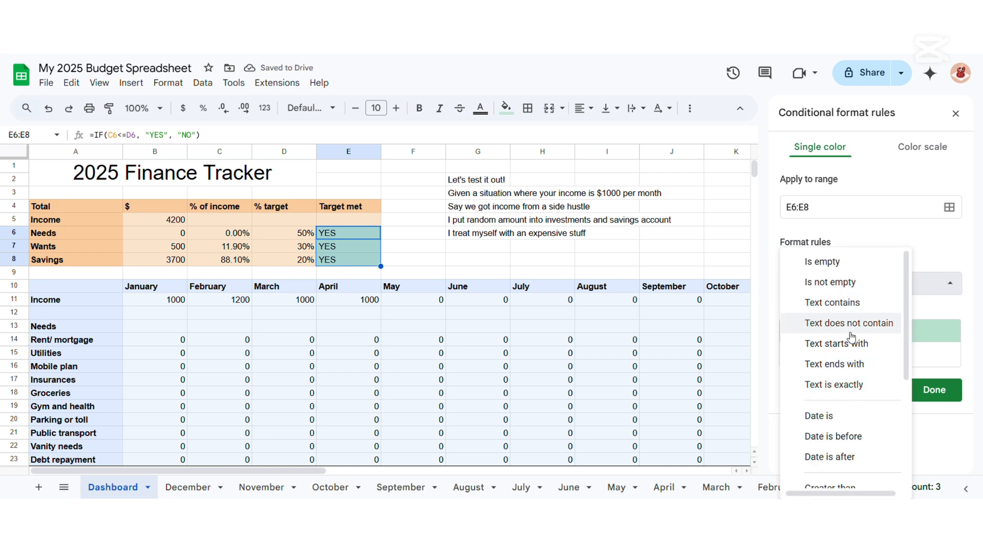
{"action": "left_click", "coordinate": [863, 302]}
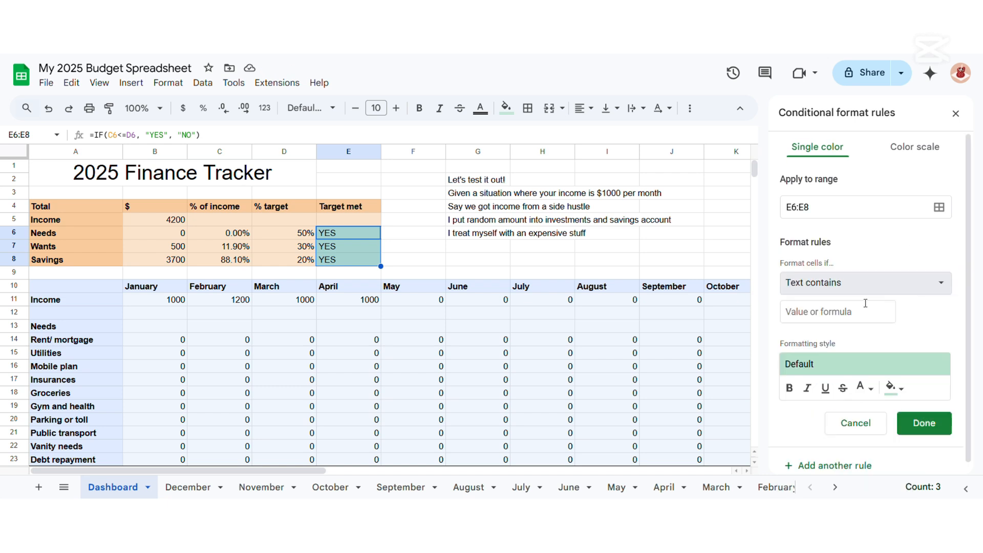
{"action": "left_click", "coordinate": [842, 311]}
{"action": "type", "text": "YES"}
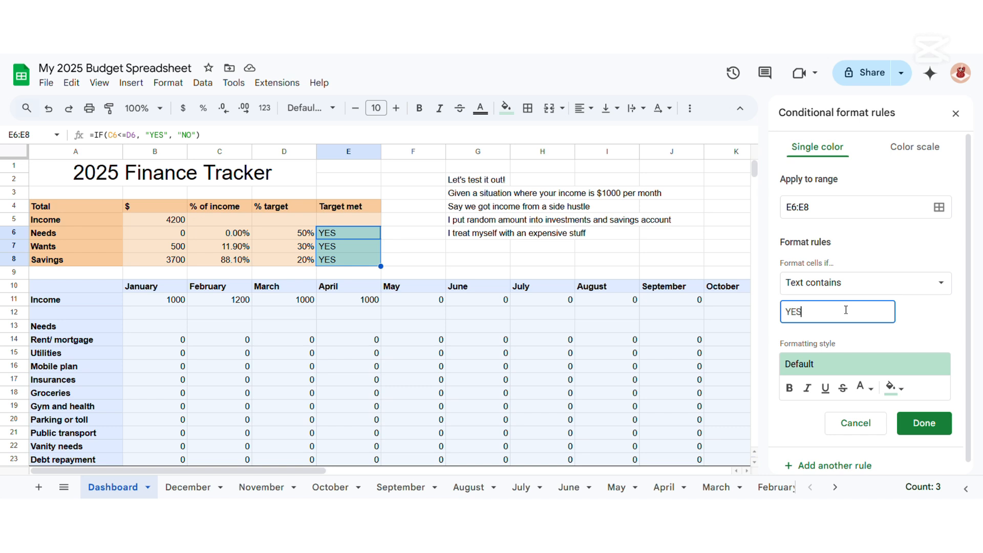
Give the YES rule a dark green text colour and save it.
{"action": "left_click", "coordinate": [894, 388]}
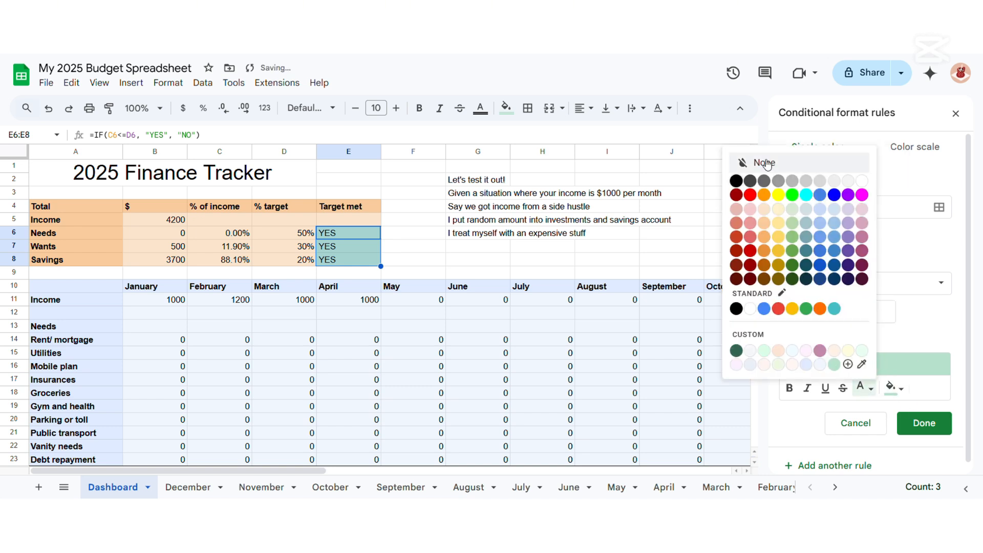
{"action": "key", "text": "Escape"}
{"action": "left_click", "coordinate": [860, 388]}
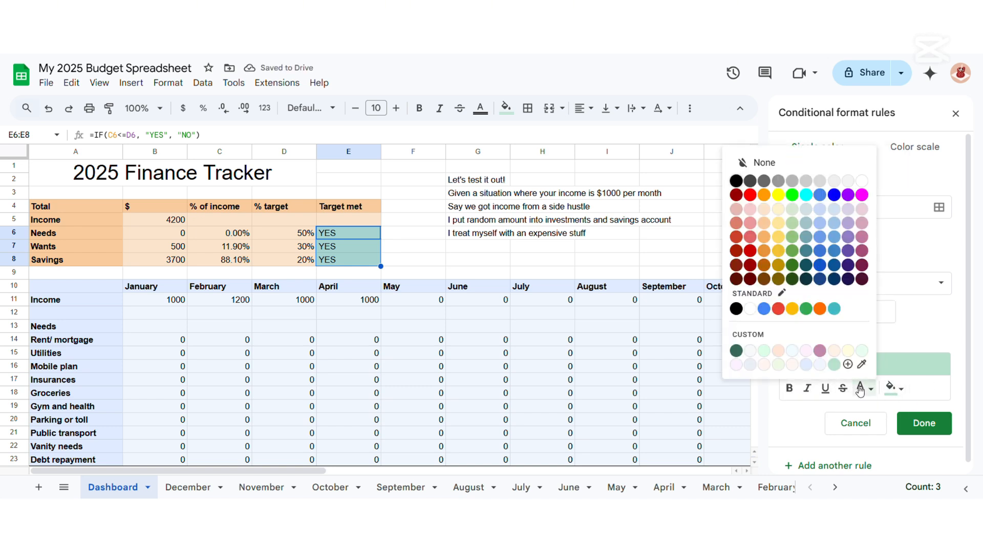
{"action": "left_click", "coordinate": [795, 266]}
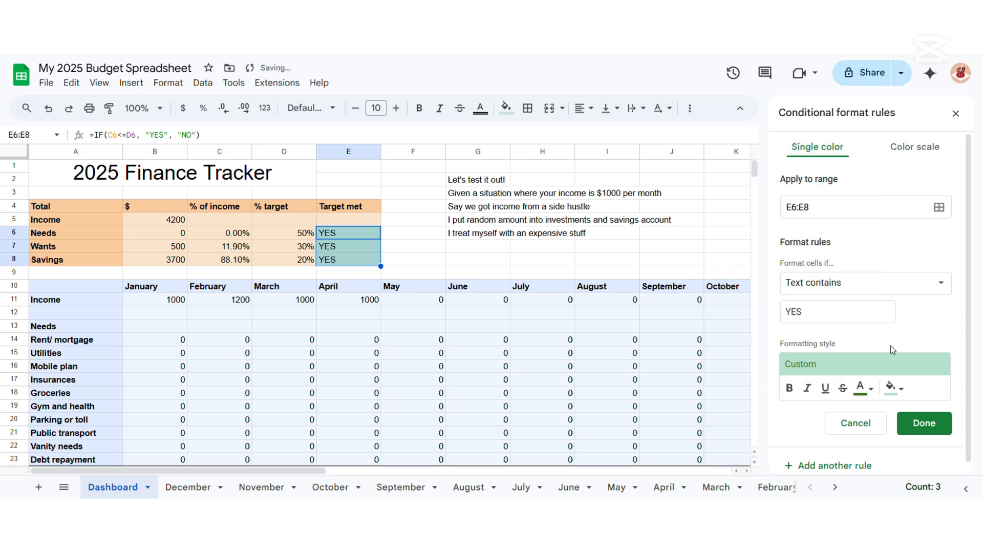
{"action": "left_click", "coordinate": [924, 424]}
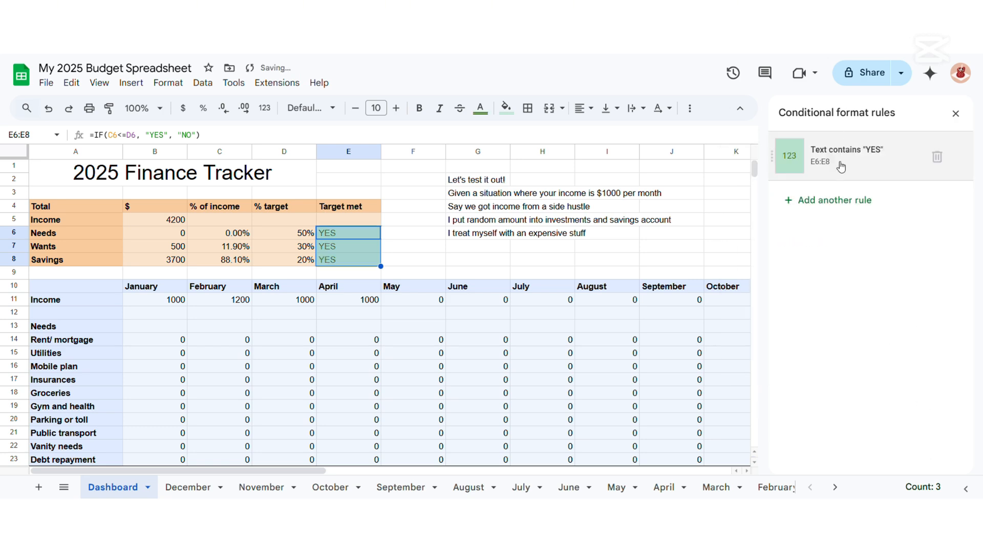
Add a second conditional formatting rule on E6:E8 for text that contains NO with a custom style, and close the rules.
{"action": "left_click", "coordinate": [835, 200]}
{"action": "left_click", "coordinate": [851, 283]}
{"action": "left_click", "coordinate": [846, 328]}
{"action": "left_click", "coordinate": [838, 312]}
{"action": "type", "text": "NO"}
{"action": "left_click", "coordinate": [865, 364]}
{"action": "left_click", "coordinate": [791, 164]}
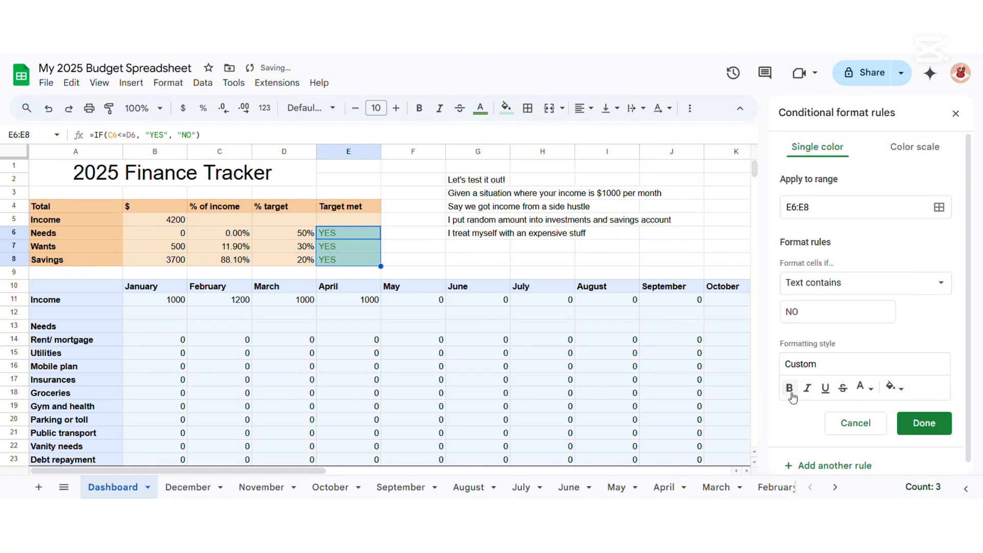
{"action": "left_click", "coordinate": [924, 423]}
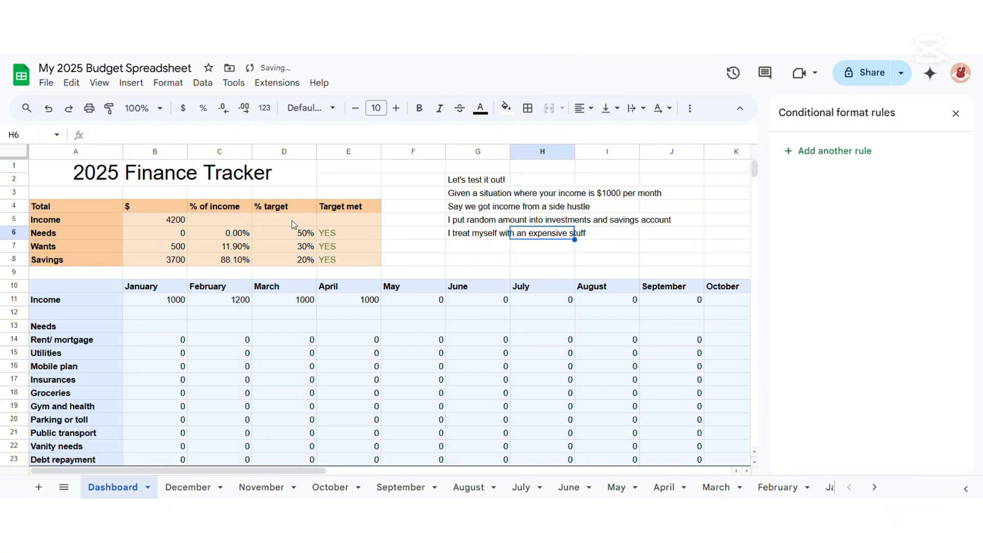
{"action": "left_click", "coordinate": [955, 114]}
Extend the Dashboard note in G6 to read "I treat myself with an expensive stuff from my sinking funds".
{"action": "scroll", "coordinate": [410, 472], "scroll_direction": "down", "scroll_amount": 2}
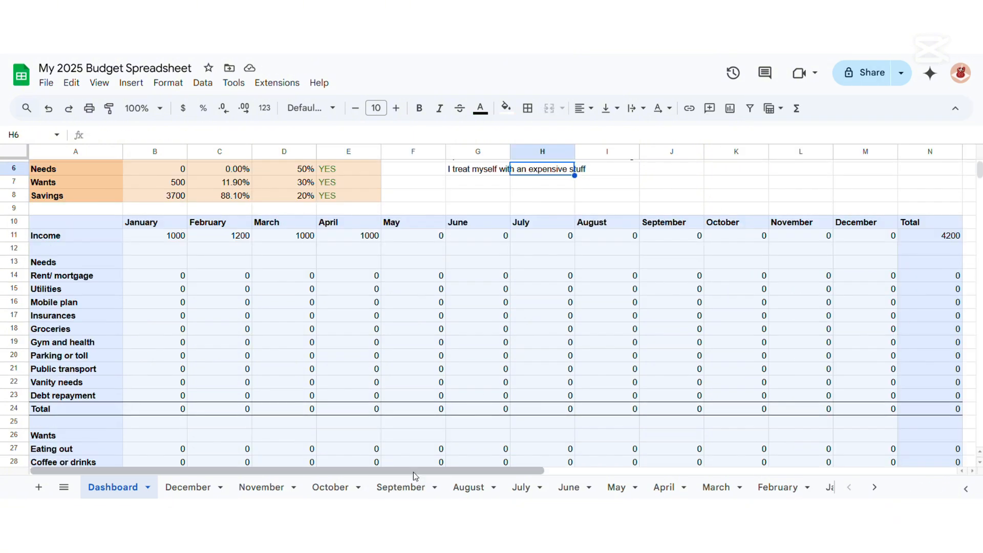
{"action": "scroll", "coordinate": [413, 472], "scroll_direction": "up", "scroll_amount": 2}
{"action": "left_click", "coordinate": [499, 234]}
{"action": "left_click", "coordinate": [231, 135]}
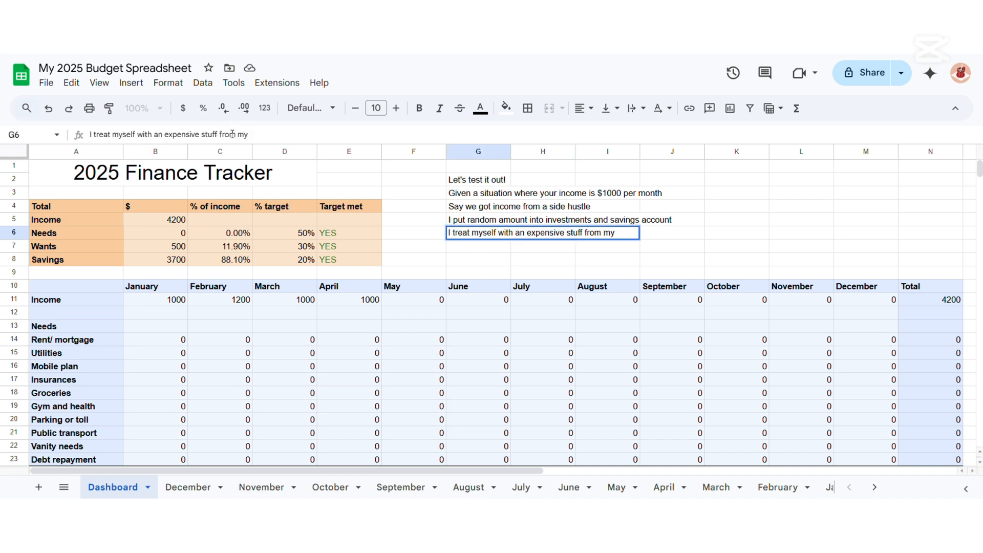
{"action": "type", "text": "g funds"}
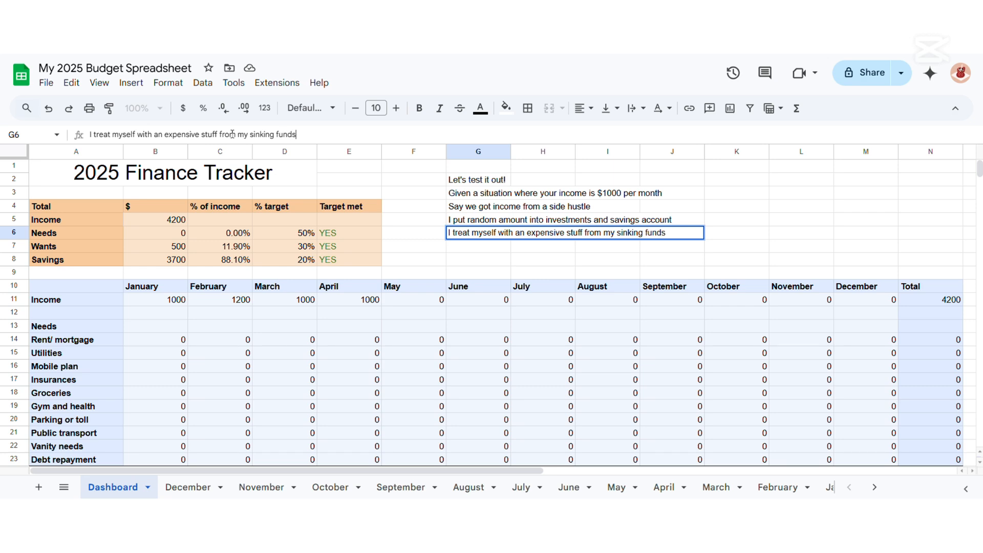
{"action": "key", "text": "Return"}
Open the January sheet and enter the description "First i allocate" in B4.
{"action": "scroll", "coordinate": [336, 364], "scroll_direction": "down", "scroll_amount": 5}
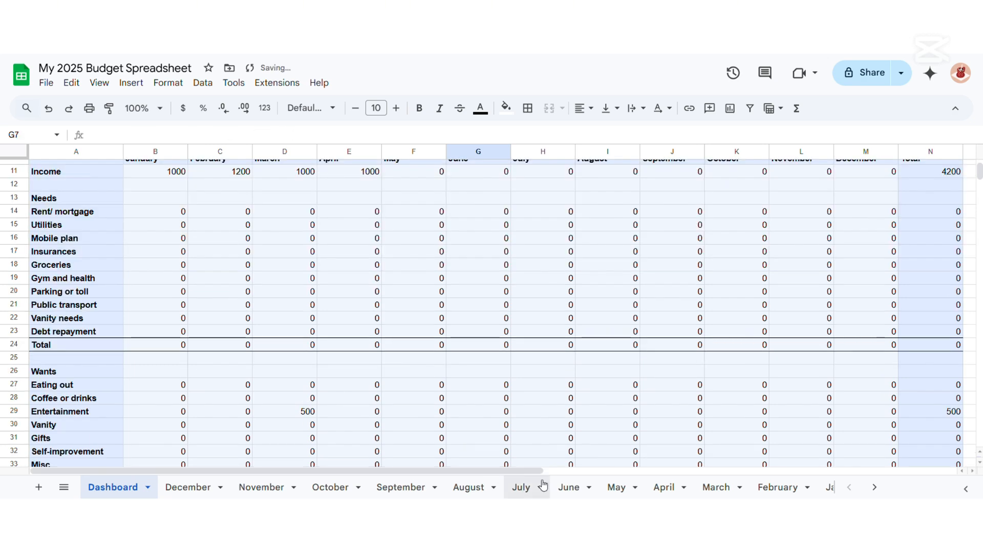
{"action": "left_click", "coordinate": [874, 487]}
{"action": "left_click", "coordinate": [794, 487]}
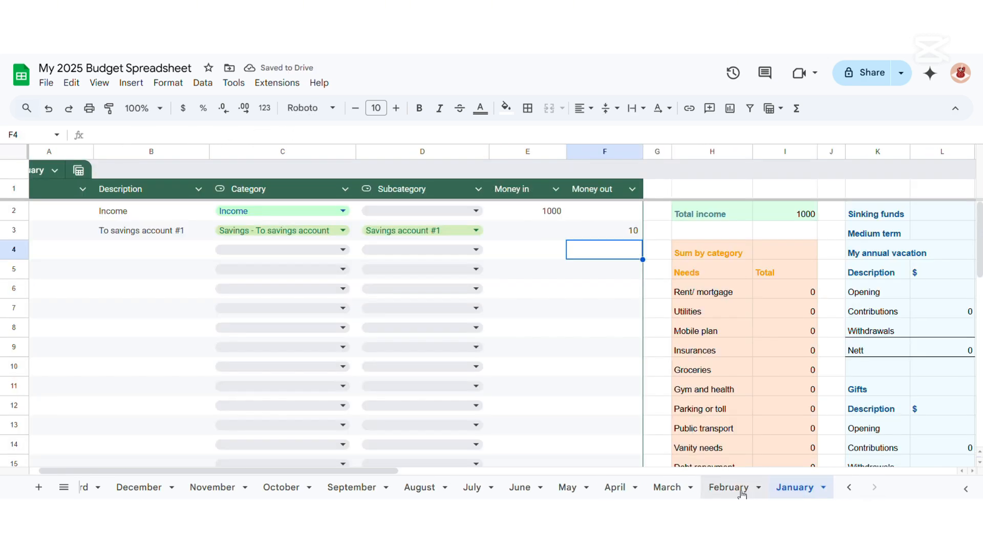
{"action": "left_click", "coordinate": [716, 489]}
{"action": "left_click", "coordinate": [667, 487]}
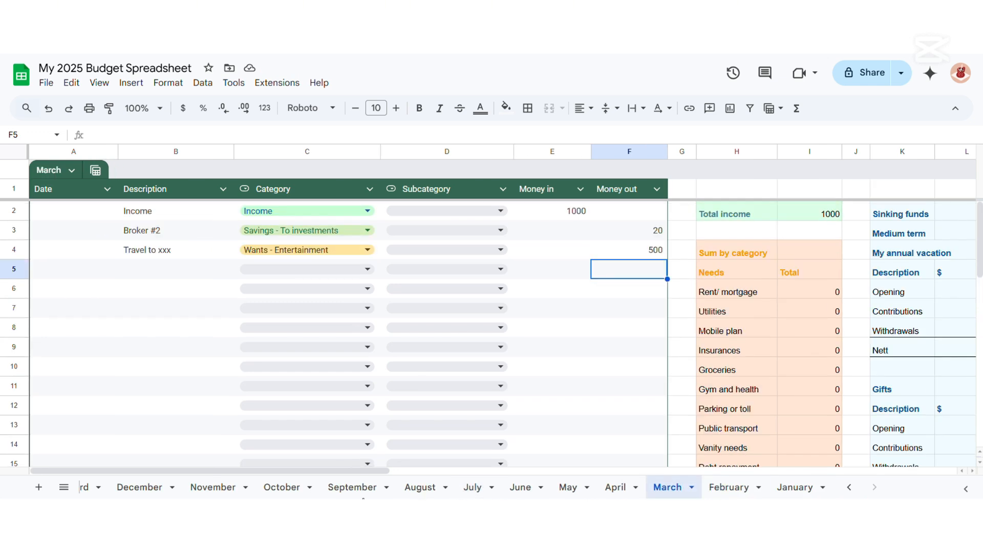
{"action": "left_click", "coordinate": [785, 488]}
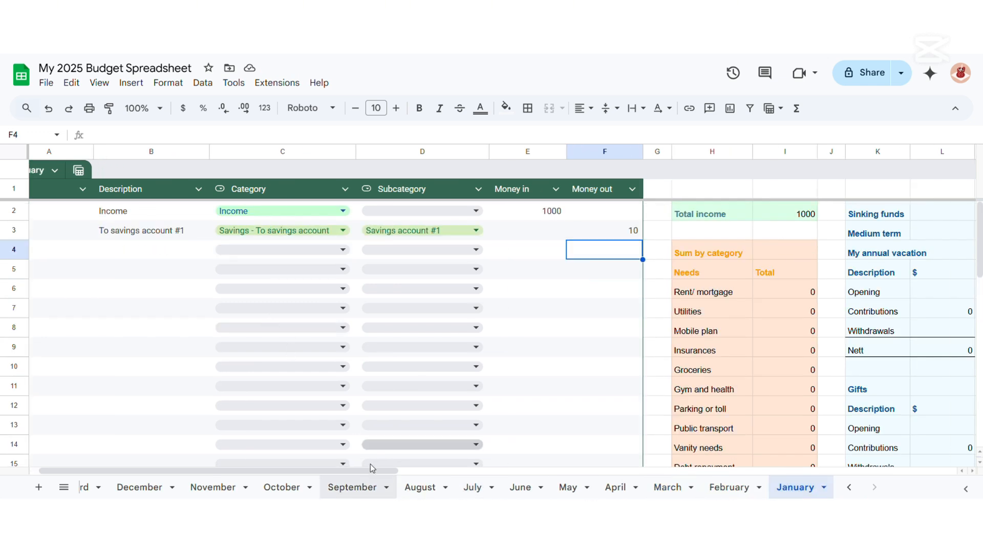
{"action": "left_click", "coordinate": [112, 257]}
{"action": "type", "text": "First i alloca"}
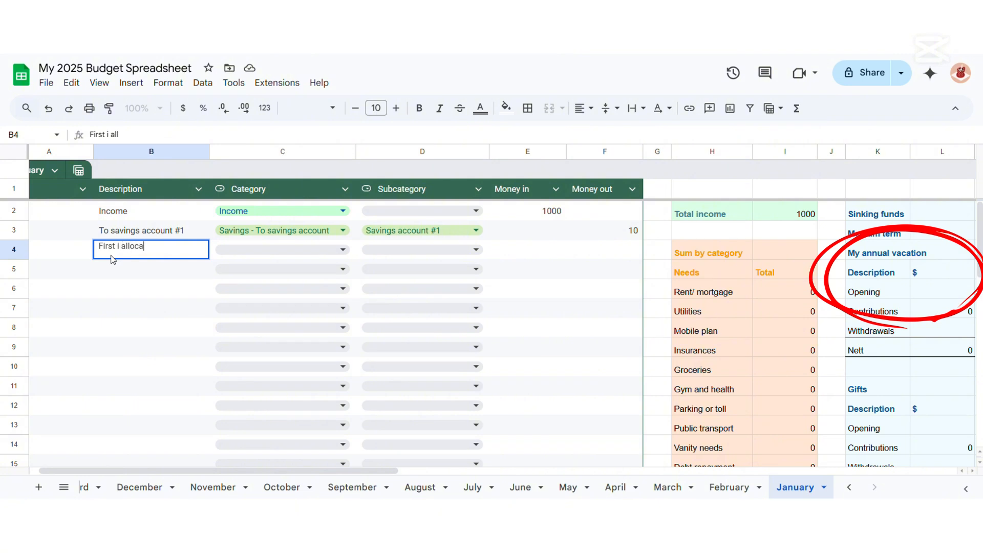
{"action": "type", "text": "te"}
{"action": "key", "text": "Return"}
Complete January row 4 with category Savings - To sinking funds, subcategory S.F. - My annual vacation and Money out 500.
{"action": "left_click", "coordinate": [225, 251]}
{"action": "scroll", "coordinate": [247, 352], "scroll_direction": "down", "scroll_amount": 5}
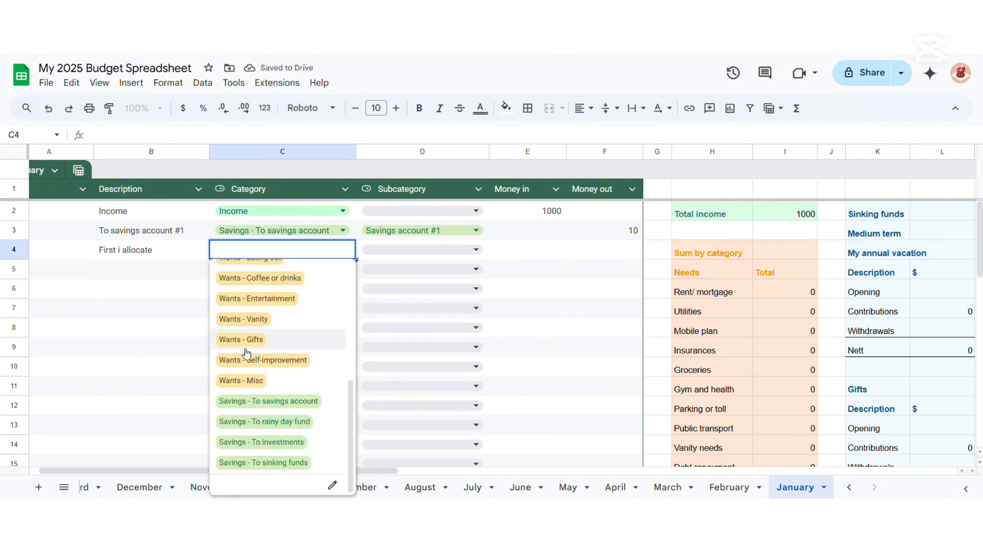
{"action": "left_click", "coordinate": [263, 463]}
{"action": "left_click", "coordinate": [410, 256]}
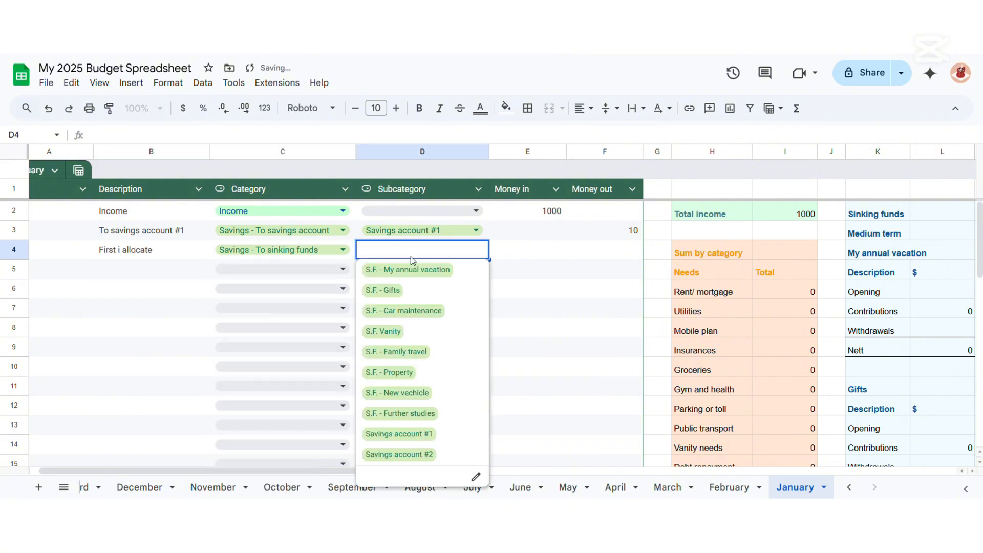
{"action": "left_click", "coordinate": [446, 277]}
{"action": "left_click", "coordinate": [602, 255]}
{"action": "type", "text": "500"}
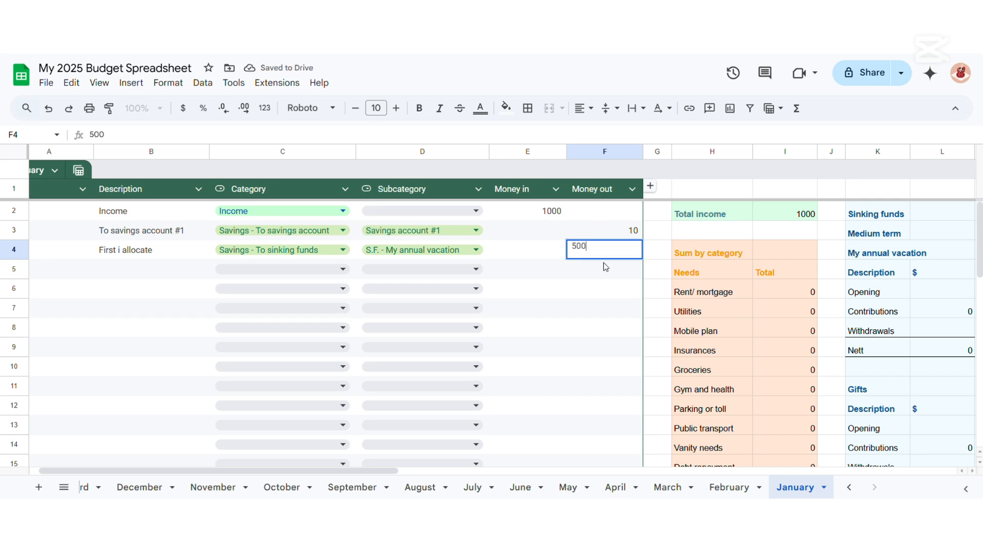
{"action": "key", "text": "Return"}
{"action": "left_click_drag", "start_coordinate": [382, 470], "coordinate": [520, 467]}
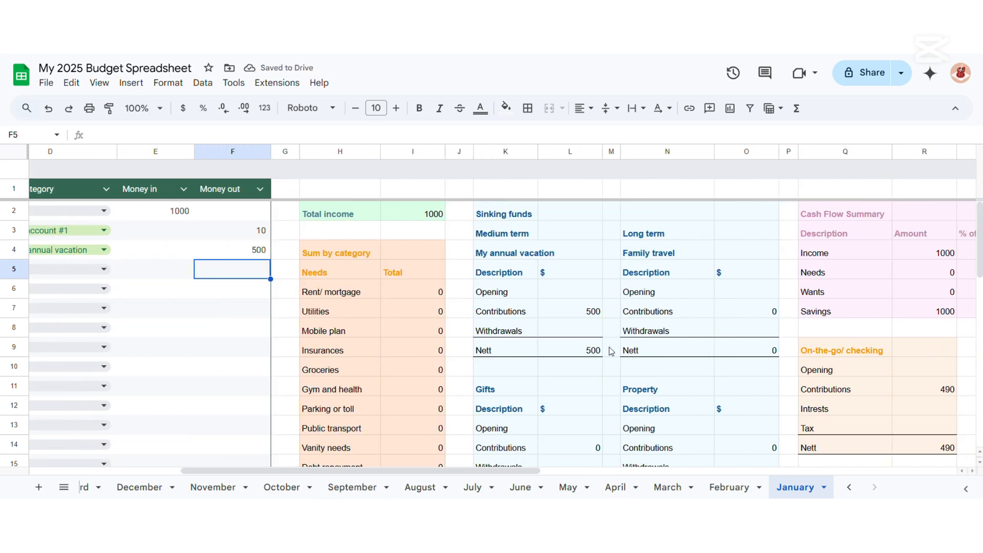
Record a withdrawal of =-500 for the My annual vacation sinking fund in L8 of the February sheet.
{"action": "left_click", "coordinate": [731, 487]}
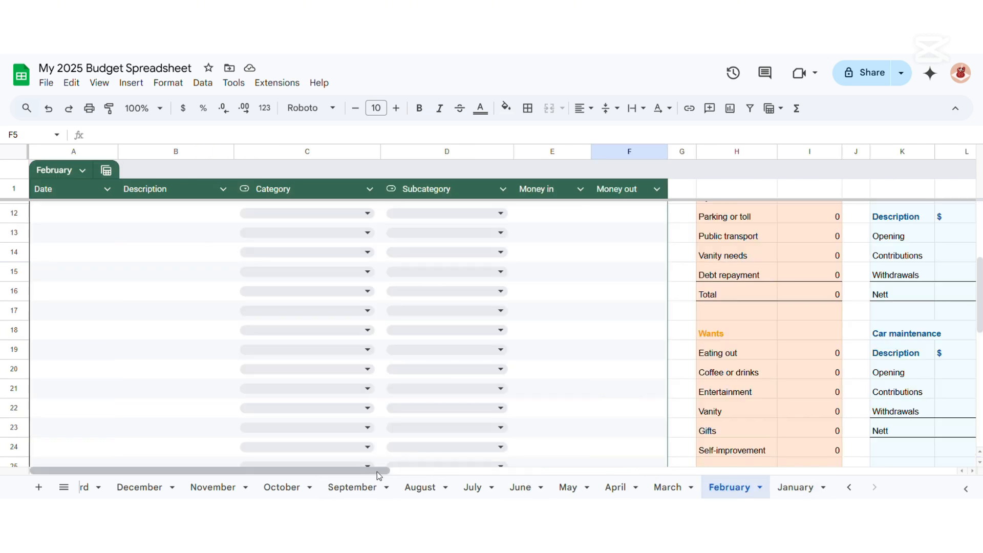
{"action": "left_click_drag", "start_coordinate": [379, 468], "coordinate": [534, 470]}
{"action": "scroll", "coordinate": [543, 359], "scroll_direction": "up", "scroll_amount": 5}
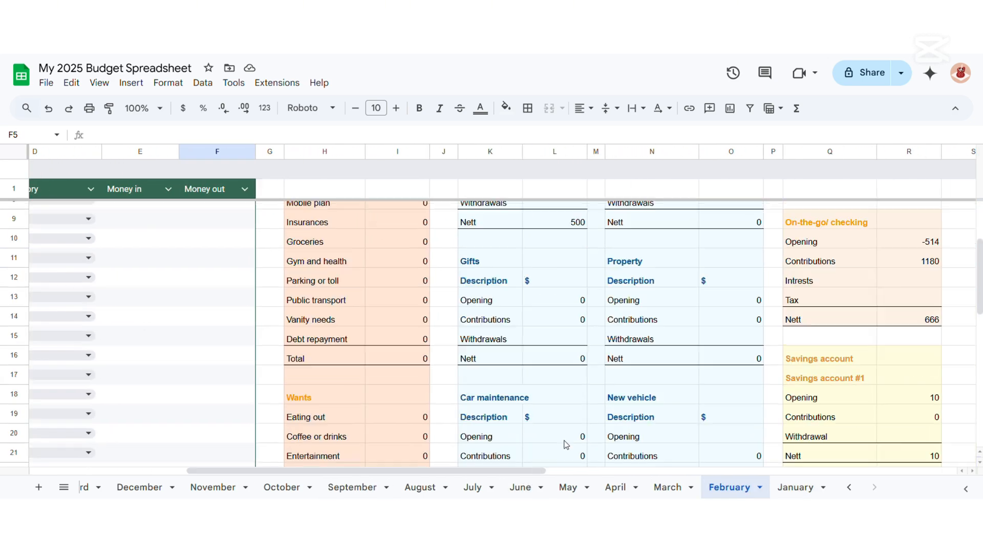
{"action": "left_click", "coordinate": [561, 329]}
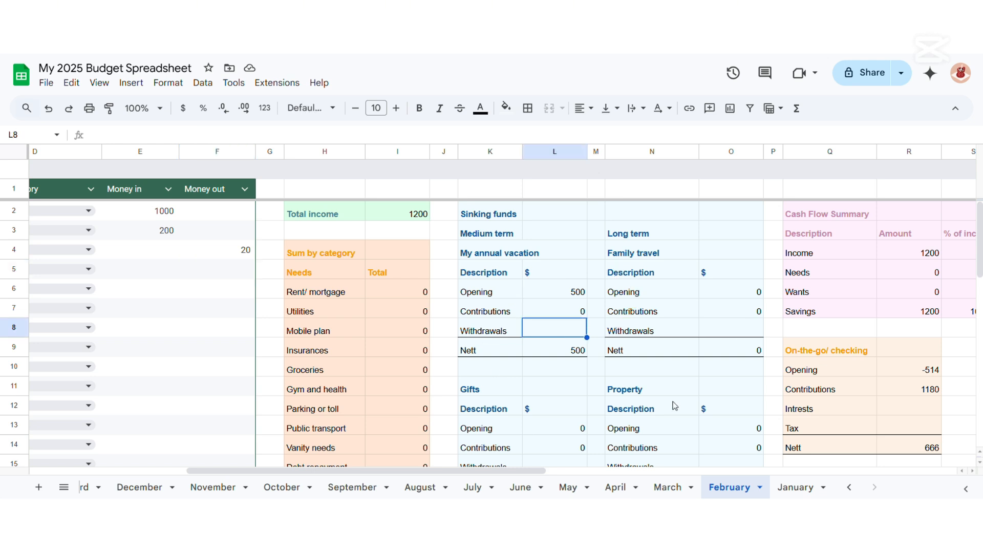
{"action": "type", "text": "-500"}
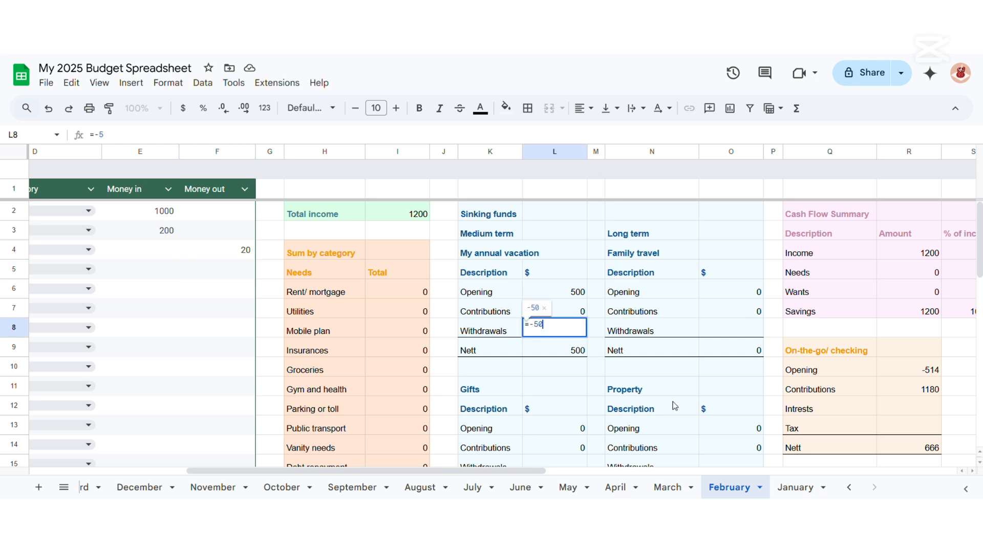
{"action": "key", "text": "Return"}
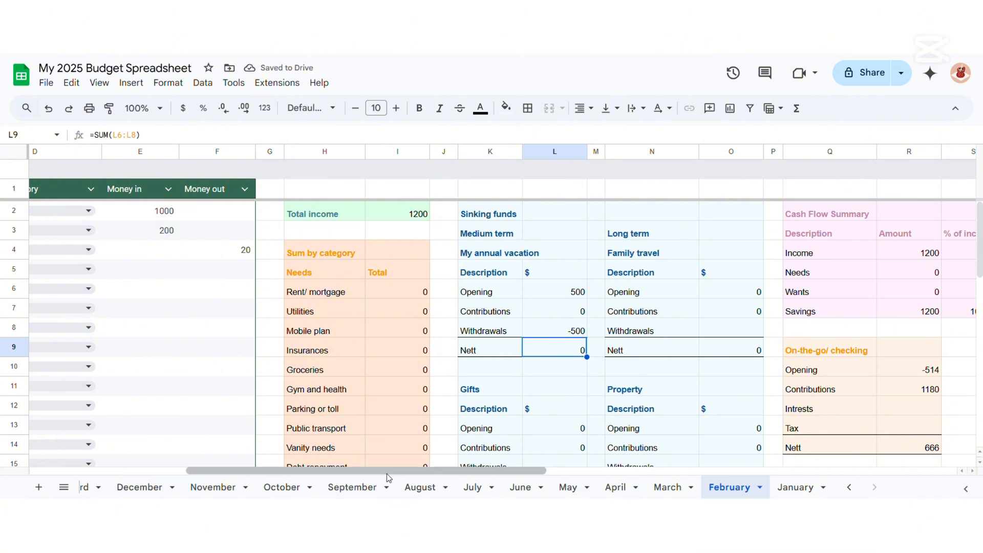
Return to the Dashboard and review the finance summary table with its target results.
{"action": "left_click_drag", "start_coordinate": [386, 470], "coordinate": [174, 471]}
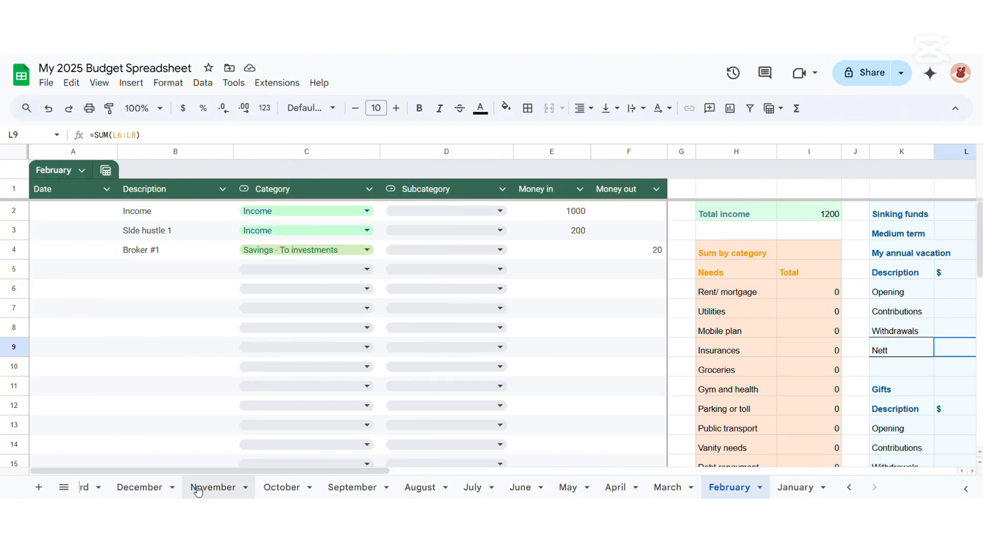
{"action": "left_click", "coordinate": [849, 487]}
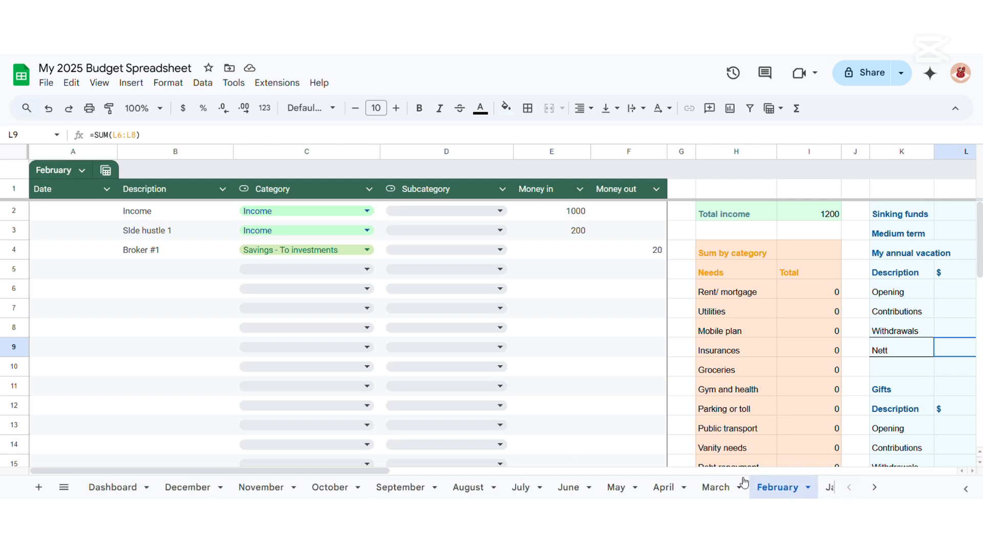
{"action": "left_click", "coordinate": [123, 489]}
{"action": "scroll", "coordinate": [568, 364], "scroll_direction": "up", "scroll_amount": 2}
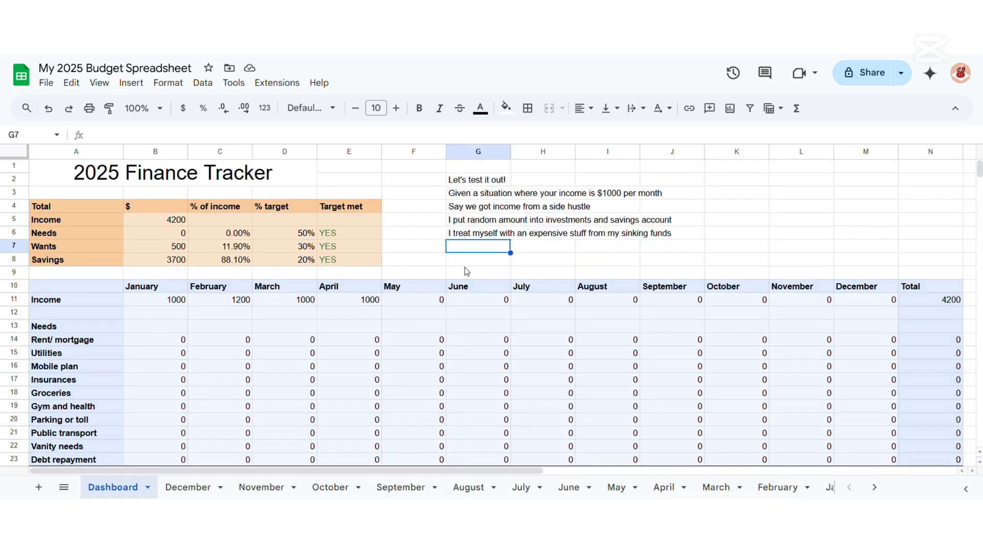
Write the note "Money withdrawn from sinking funds wont show up on spreadsheet as it was a prior allocation" in G7 of the Dashboard.
{"action": "type", "text": "Money withdrawn from"}
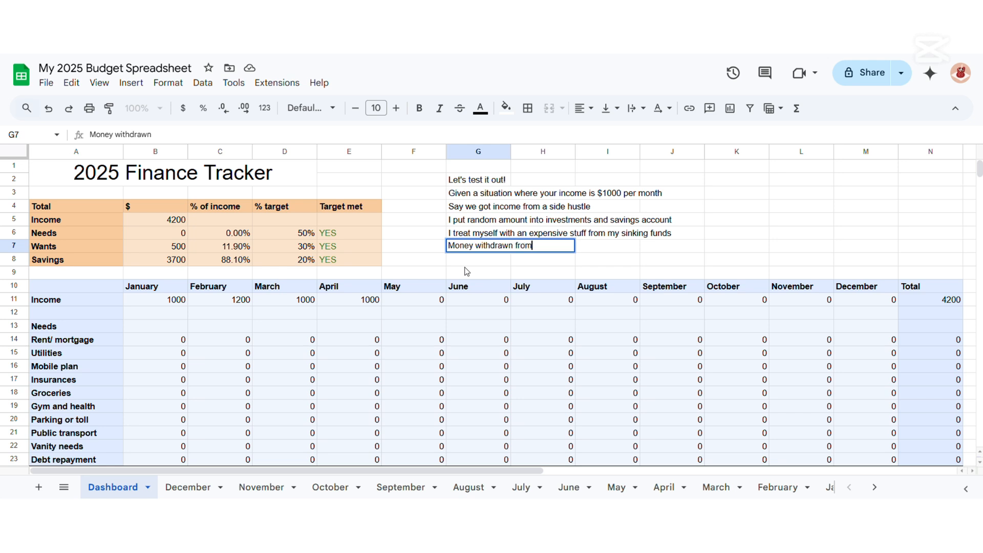
{"action": "type", "text": " sinking funds wont show u"}
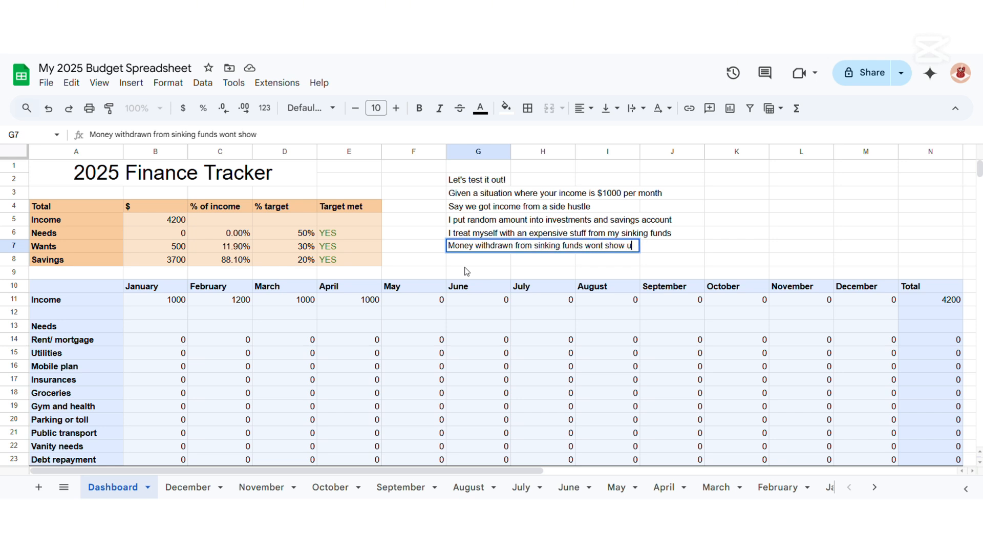
{"action": "type", "text": "p on "}
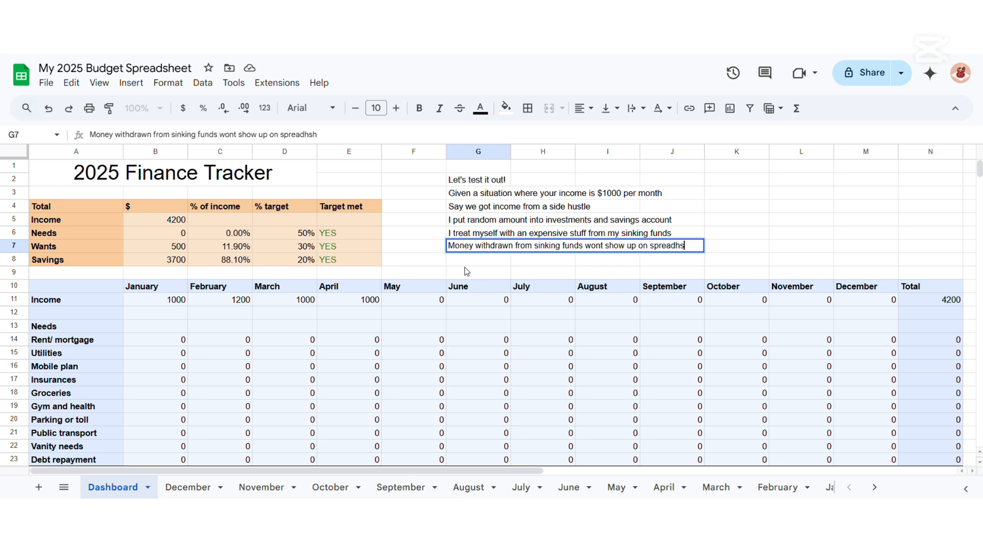
{"action": "type", "text": "spreadsheet as it was a p"}
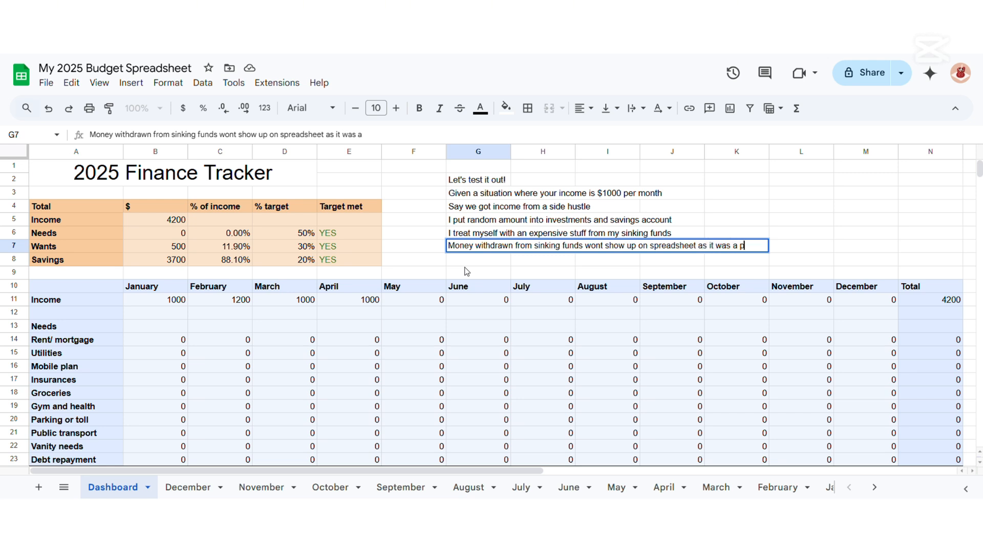
{"action": "type", "text": "rior allocation"}
{"action": "key", "text": "Return"}
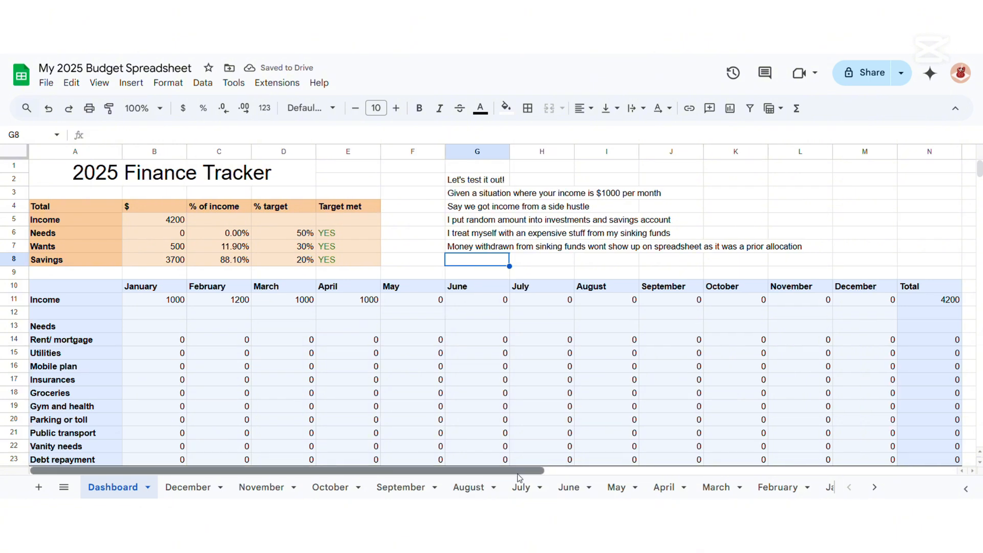
Add the note "Say I have a lot of rent to pay" in G8 of the Dashboard.
{"action": "type", "text": "Say "}
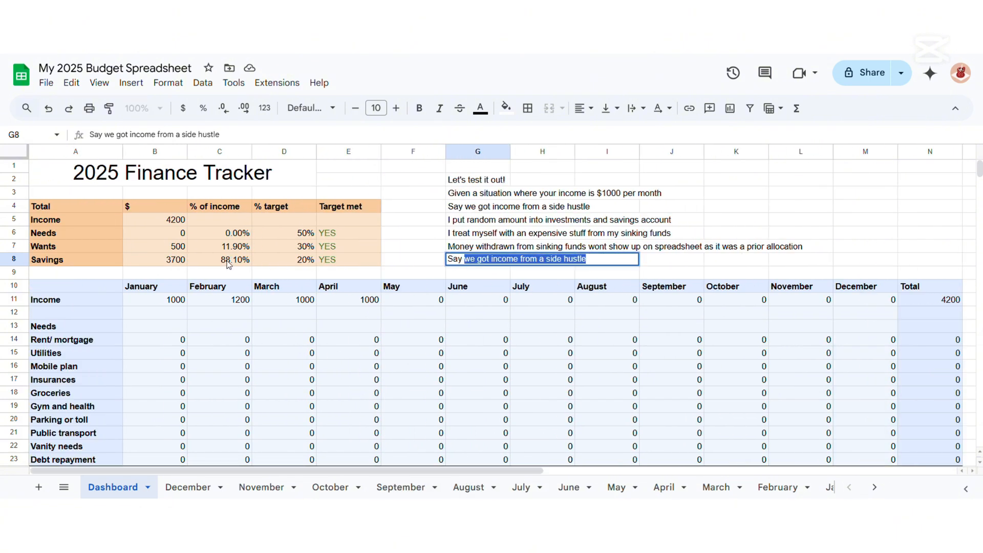
{"action": "type", "text": "I have a lot of rent to"}
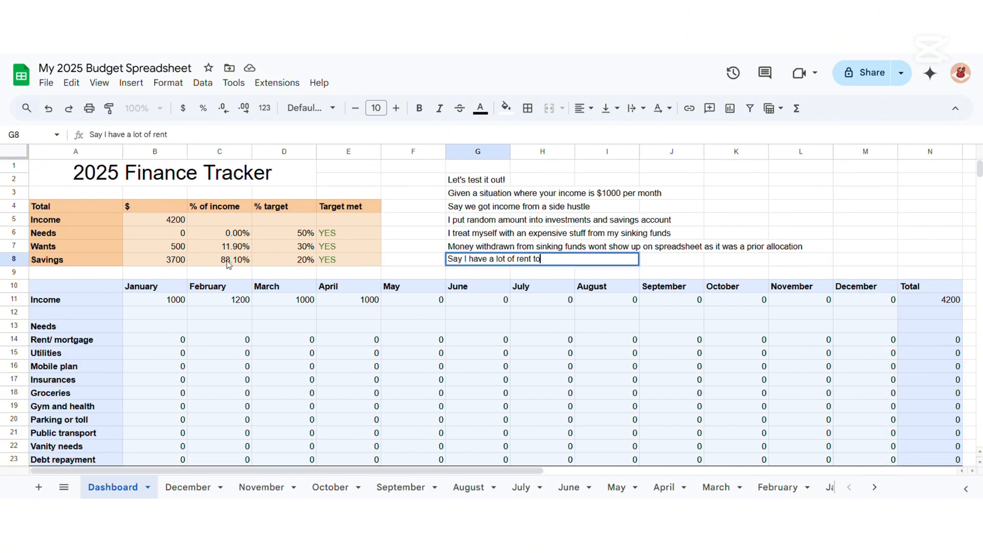
{"action": "type", "text": " pay"}
{"action": "key", "text": "Return"}
Add a Rent entry in row 5 of the March sheet with category Needs - Rent/ mortgage and Money out 500.
{"action": "left_click", "coordinate": [716, 487]}
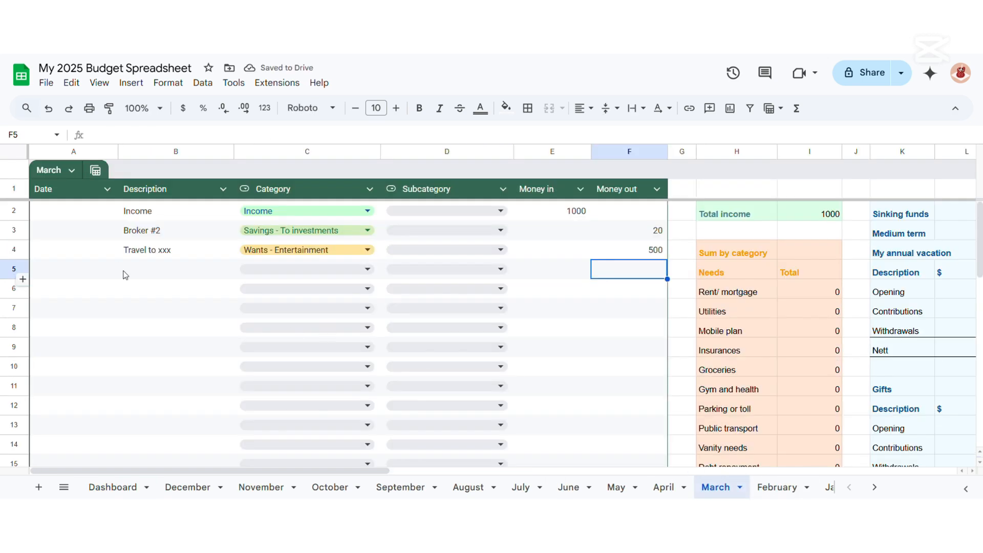
{"action": "left_click", "coordinate": [126, 275]}
{"action": "type", "text": "Rent"}
{"action": "key", "text": "Return"}
{"action": "left_click", "coordinate": [308, 269]}
{"action": "left_click", "coordinate": [330, 310]}
{"action": "left_click", "coordinate": [648, 274]}
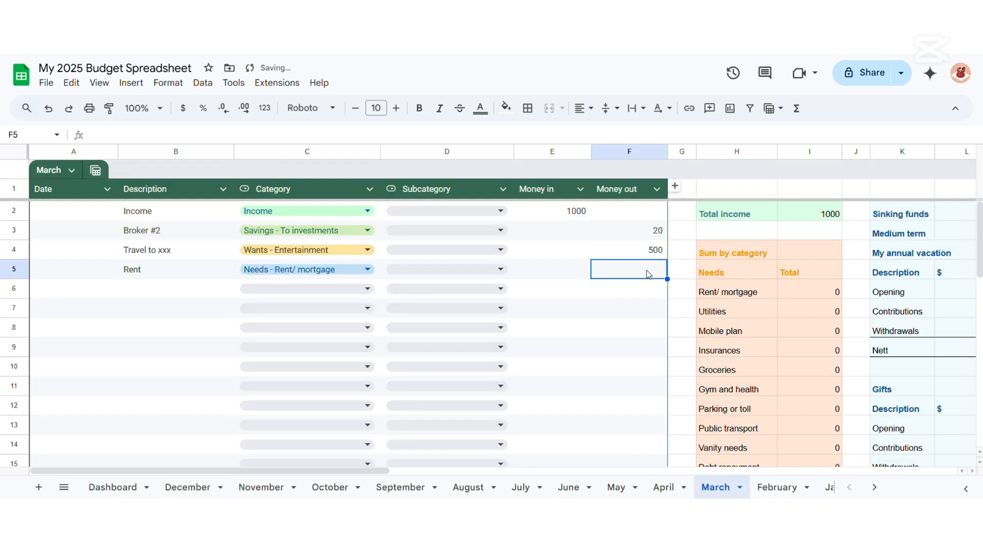
{"action": "type", "text": "500"}
{"action": "key", "text": "Return"}
Check the rent total in March's category summary and in the Dashboard's monthly table.
{"action": "scroll", "coordinate": [346, 407], "scroll_direction": "right", "scroll_amount": 10}
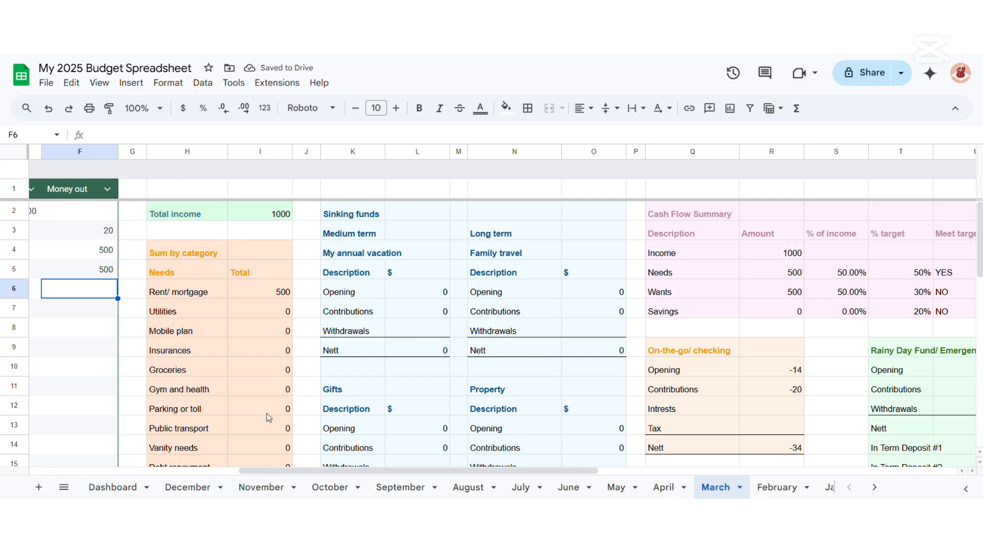
{"action": "left_click", "coordinate": [260, 292]}
{"action": "left_click", "coordinate": [112, 487]}
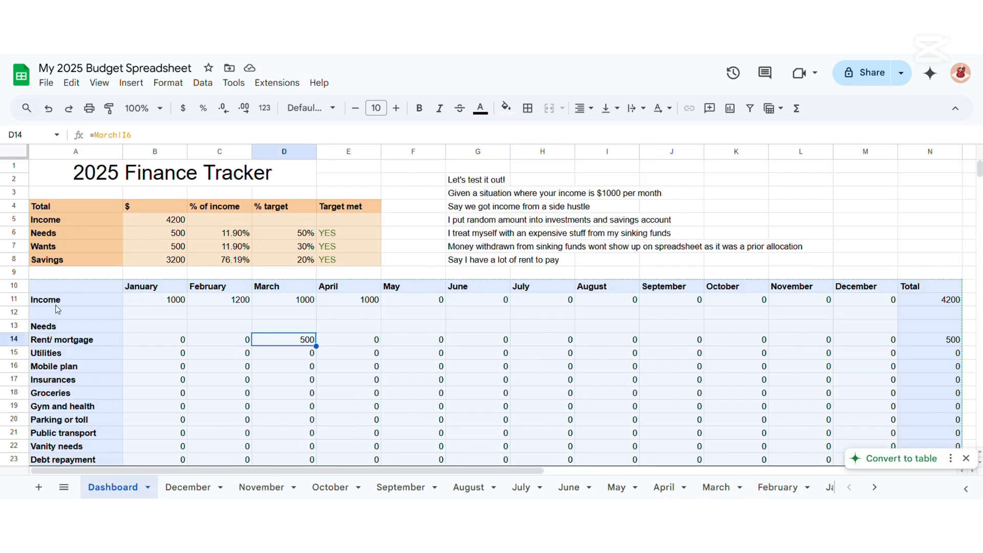
{"action": "scroll", "coordinate": [303, 474], "scroll_direction": "right", "scroll_amount": 2}
Add a Rent entry in row 3 of the April sheet with category Needs - Rent/ mortgage and Money out 500, and check it on the Dashboard.
{"action": "left_click", "coordinate": [664, 487]}
{"action": "left_click", "coordinate": [205, 231]}
{"action": "type", "text": "Rent"}
{"action": "left_click", "coordinate": [307, 230]}
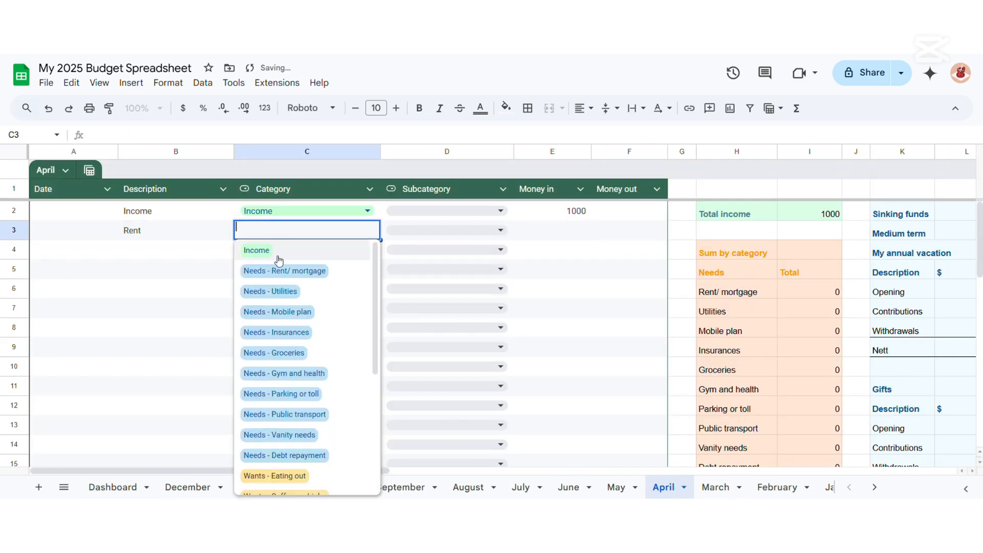
{"action": "left_click", "coordinate": [286, 267]}
{"action": "left_click", "coordinate": [615, 228]}
{"action": "type", "text": "500"}
{"action": "key", "text": "Return"}
{"action": "left_click", "coordinate": [113, 487]}
{"action": "left_click", "coordinate": [349, 340]}
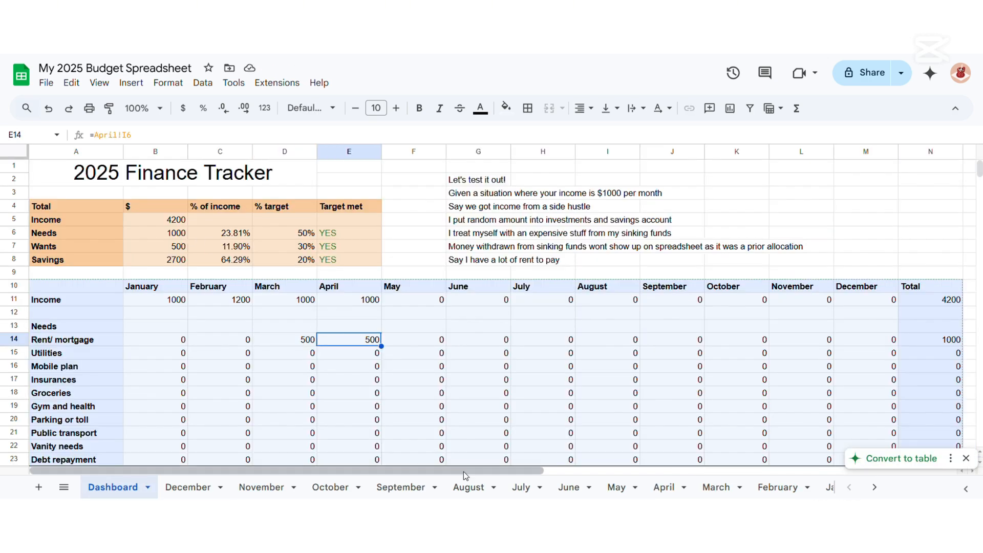
Raise the rent's Money out to 1000 in the April sheet and 2000 in the March sheet.
{"action": "left_click", "coordinate": [661, 487]}
{"action": "left_click", "coordinate": [110, 487]}
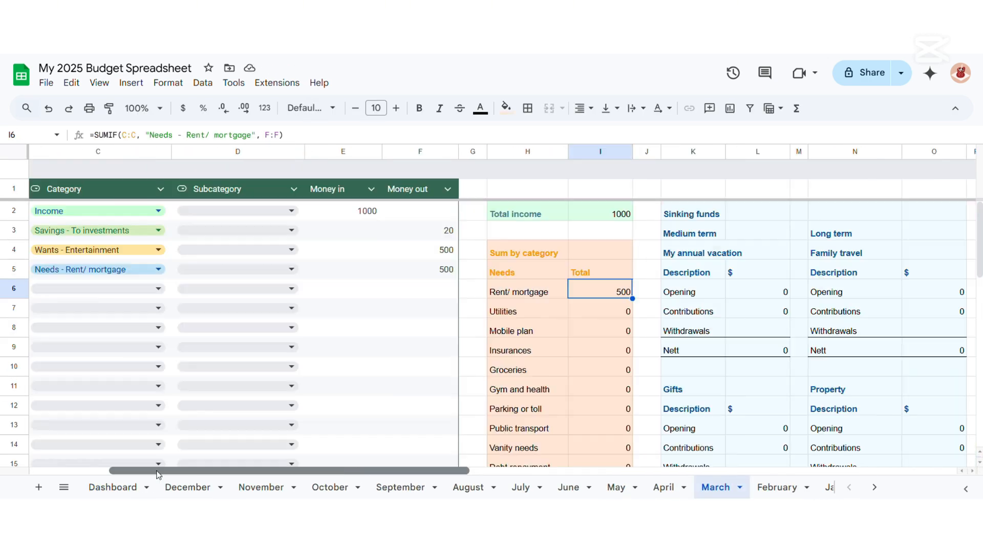
{"action": "left_click_drag", "start_coordinate": [158, 473], "coordinate": [105, 473]}
{"action": "left_click", "coordinate": [512, 270]}
{"action": "key", "text": "Right"}
{"action": "type", "text": "2"}
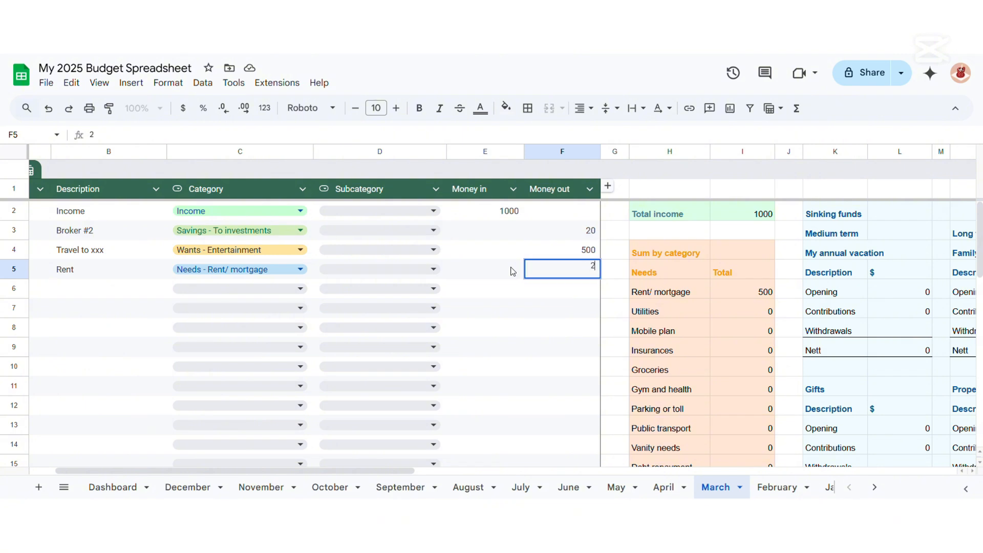
{"action": "key", "text": "Return"}
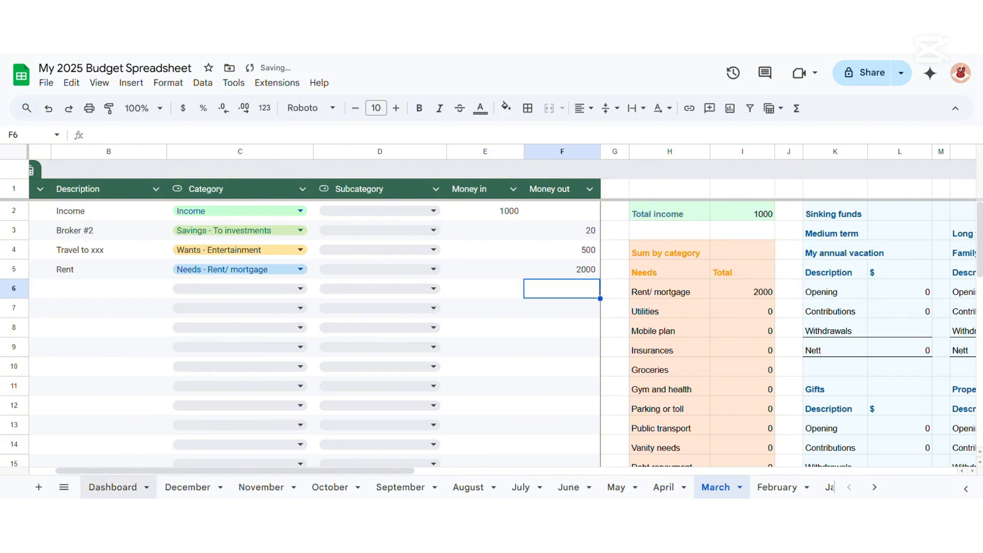
Review the Needs and Savings percentages, targets and target results in the Dashboard's finance summary.
{"action": "left_click", "coordinate": [113, 487]}
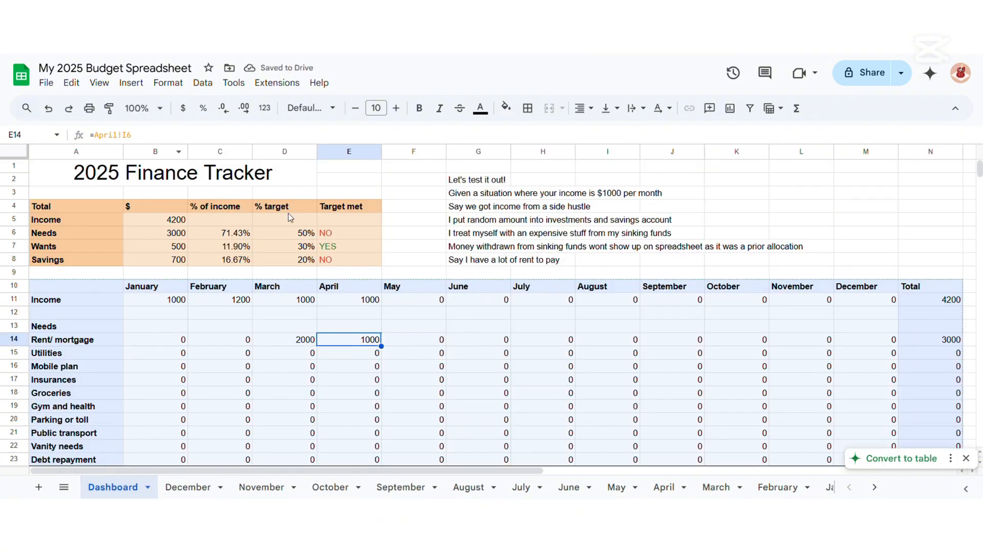
{"action": "left_click", "coordinate": [220, 235]}
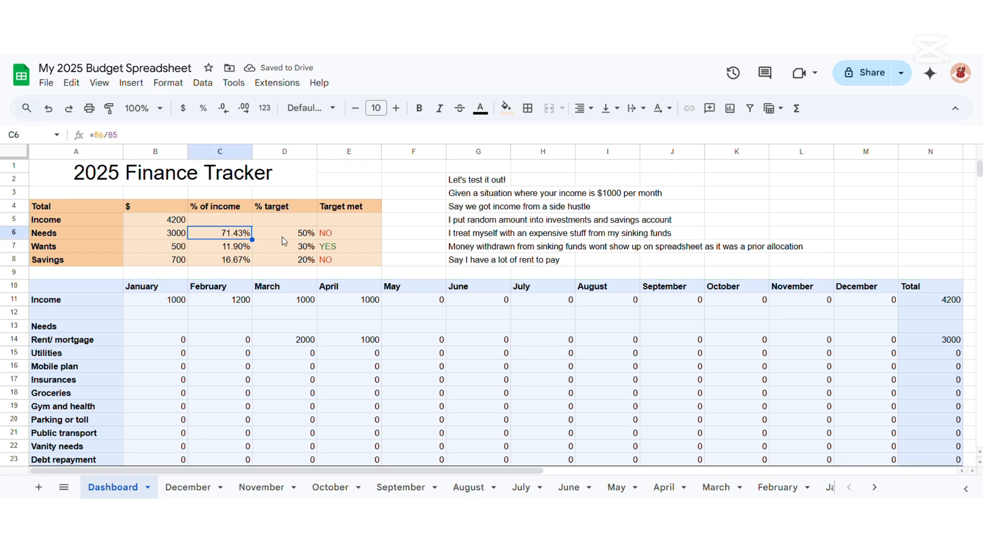
{"action": "left_click", "coordinate": [282, 237]}
{"action": "left_click", "coordinate": [339, 237]}
{"action": "left_click", "coordinate": [226, 263]}
{"action": "left_click", "coordinate": [293, 264]}
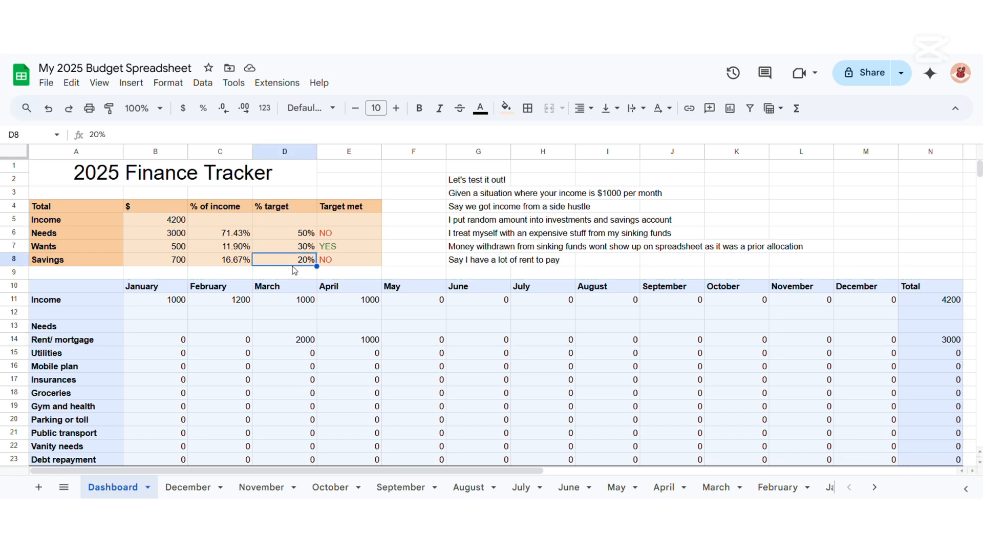
{"action": "left_click", "coordinate": [341, 261]}
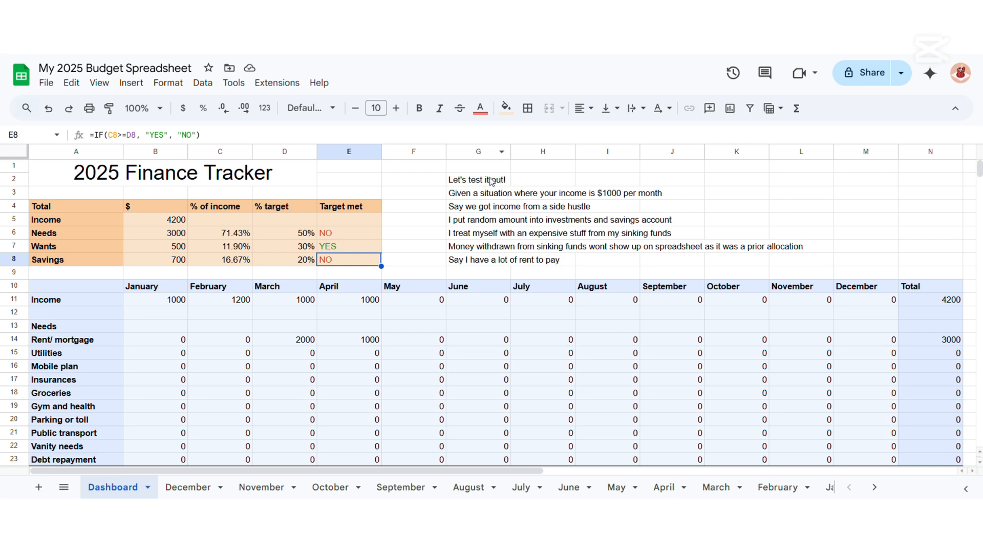
Clear the test notes in G2:G8 and enter "At the end of the year or mid yea if I want to do analyses" in G2.
{"action": "left_click_drag", "start_coordinate": [492, 182], "coordinate": [498, 262]}
{"action": "key", "text": "Delete"}
{"action": "left_click", "coordinate": [474, 182]}
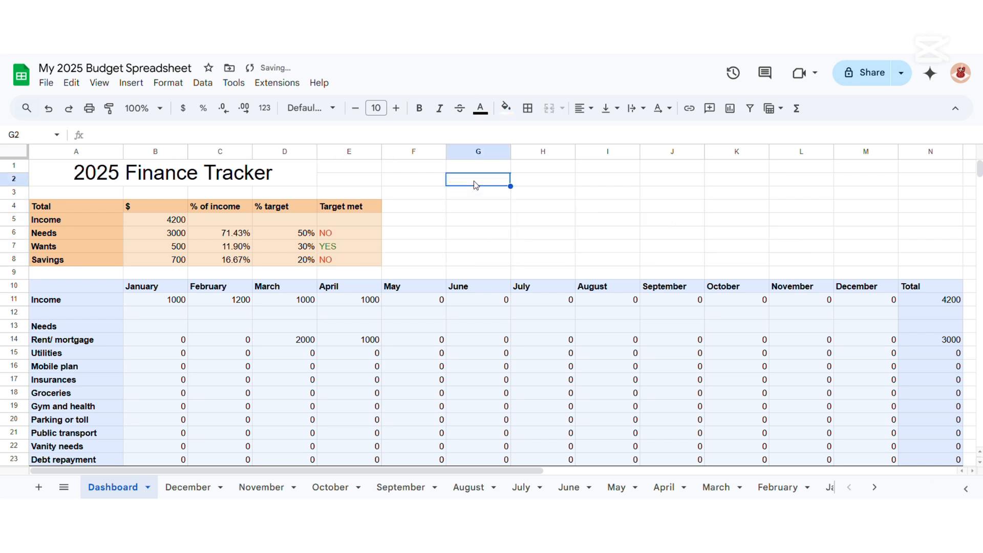
{"action": "type", "text": "At the end of the year or mid"}
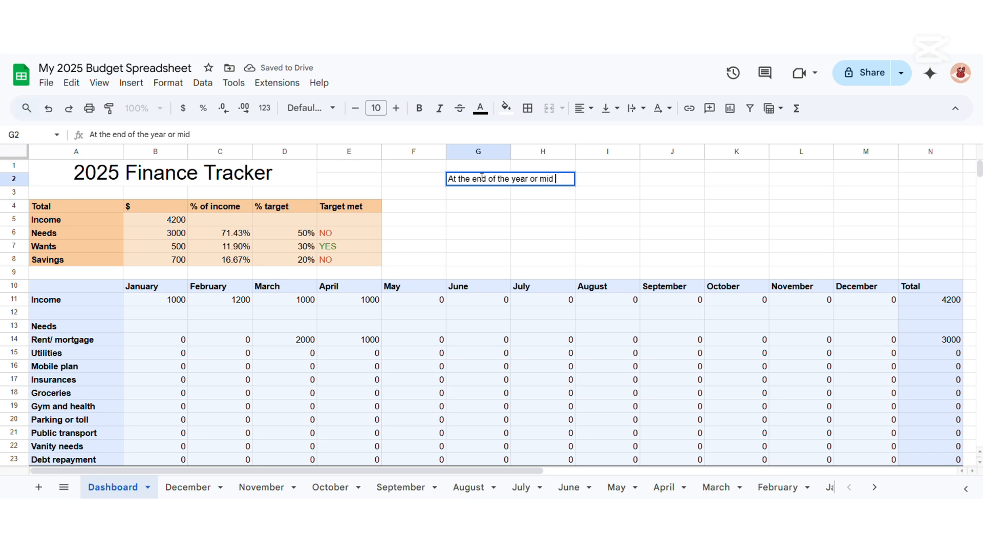
{"action": "type", "text": " yea if I want to d"}
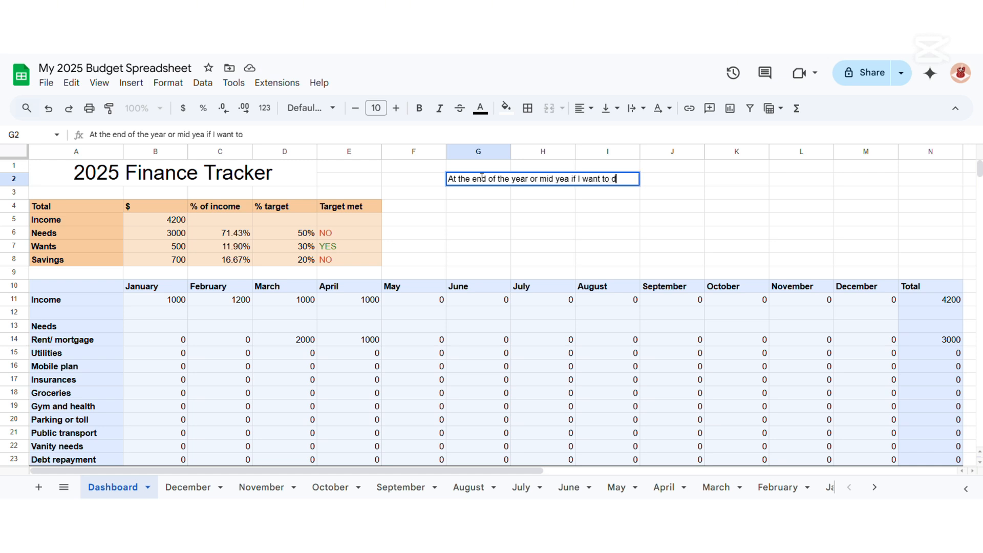
{"action": "type", "text": "o analyses"}
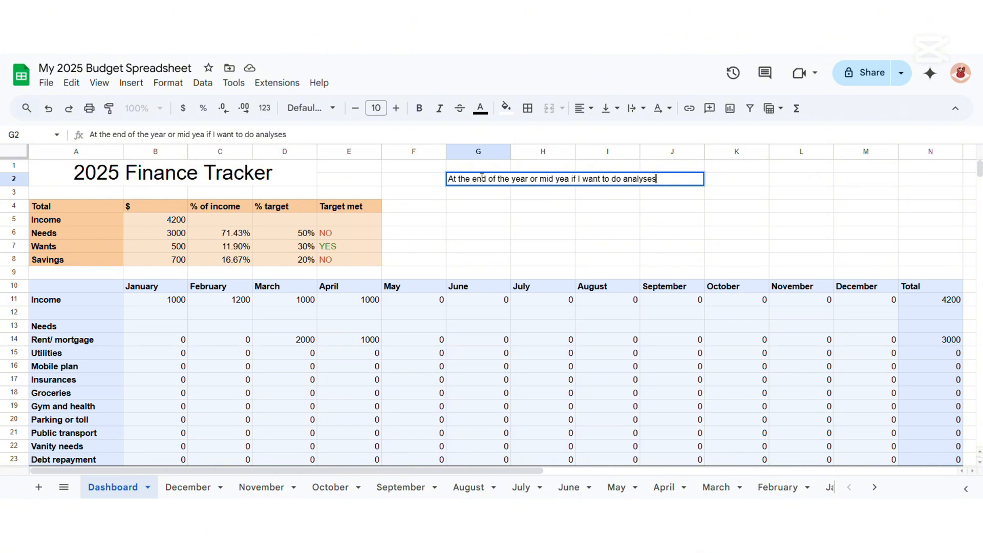
{"action": "key", "text": "Return"}
Enter the note "I can use the current data to make a graph" in G3.
{"action": "type", "text": "I can use the "}
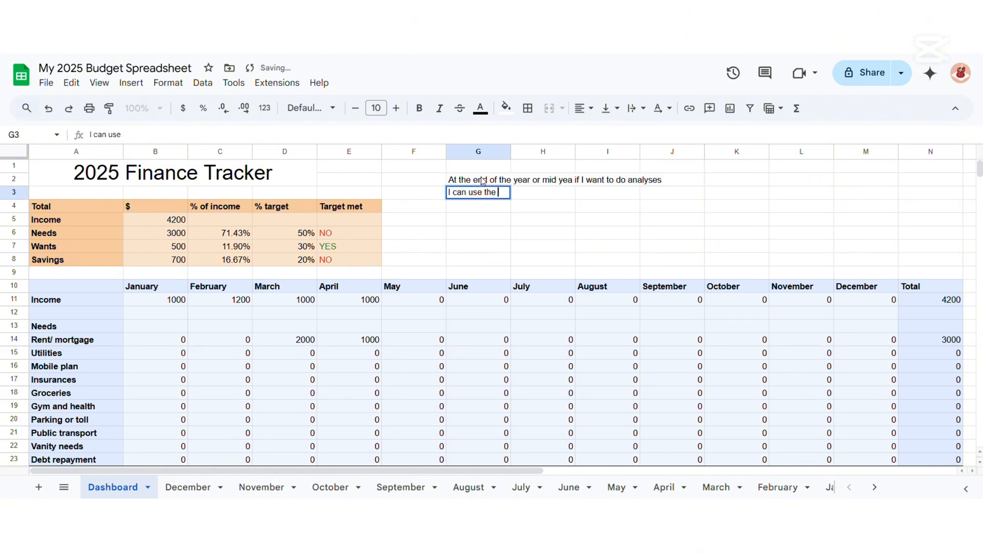
{"action": "type", "text": "current data"}
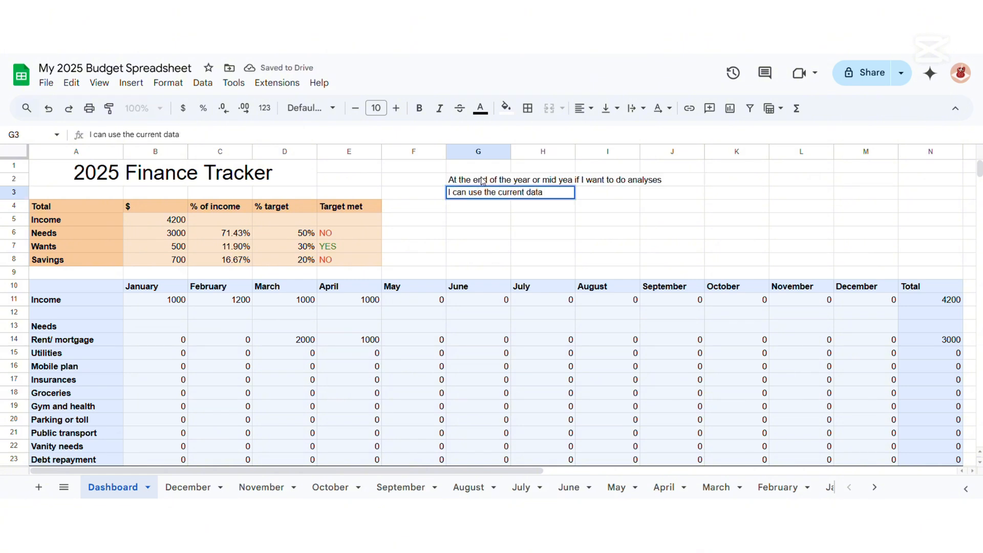
{"action": "type", "text": " to make a graph"}
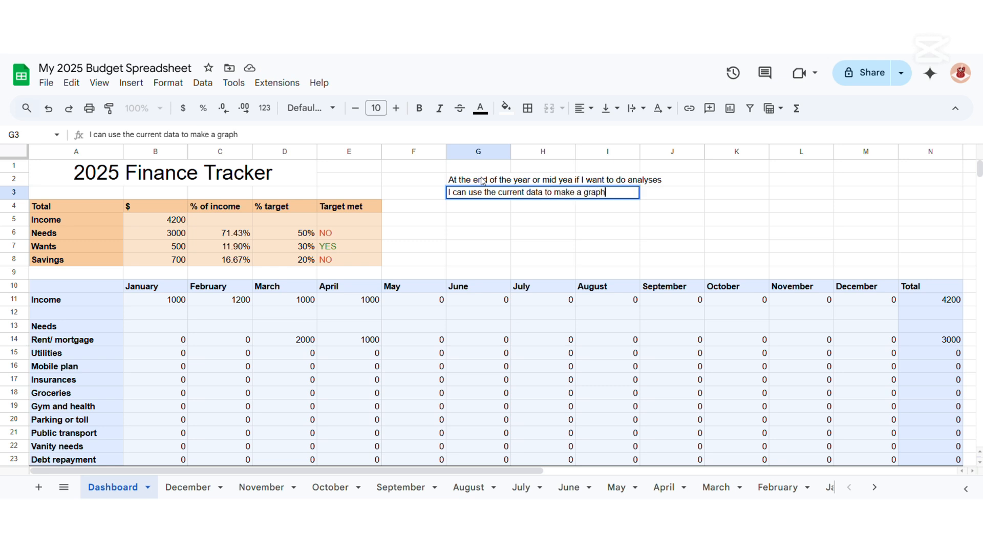
{"action": "key", "text": "Return"}
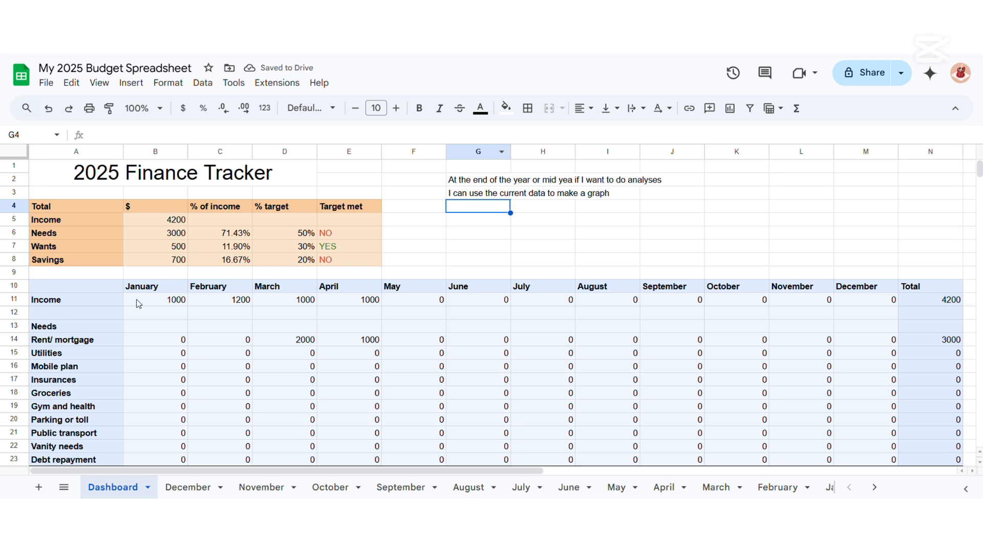
Insert a chart from the January to April headers B10:E10 and the rent values B14:E14.
{"action": "left_click_drag", "start_coordinate": [141, 290], "coordinate": [365, 288]}
{"action": "left_click_drag", "start_coordinate": [155, 344], "coordinate": [355, 341]}
{"action": "left_click", "coordinate": [131, 82]}
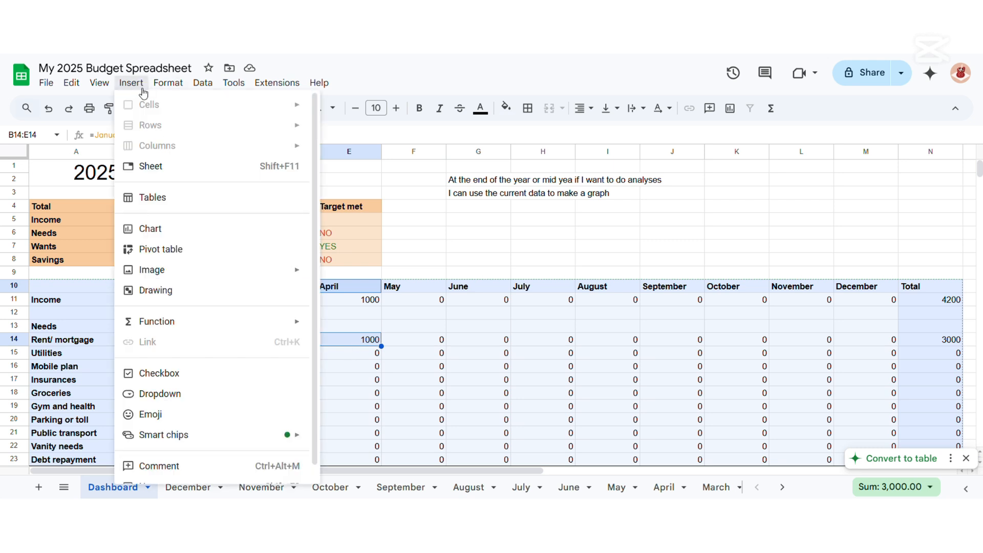
{"action": "mouse_move", "coordinate": [238, 279]}
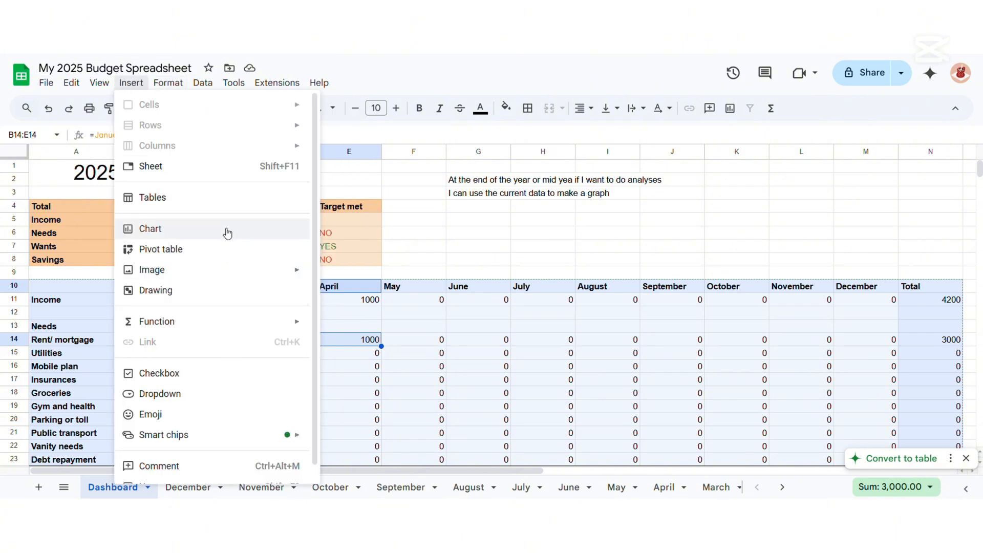
{"action": "left_click", "coordinate": [222, 230]}
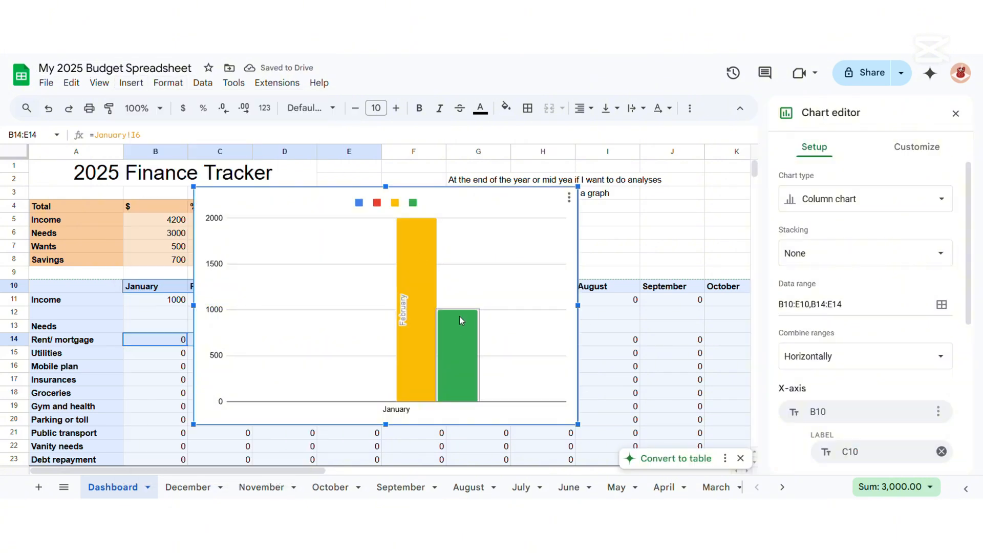
Combine the chart's data ranges vertically, keeping the column chart type.
{"action": "left_click", "coordinate": [808, 199]}
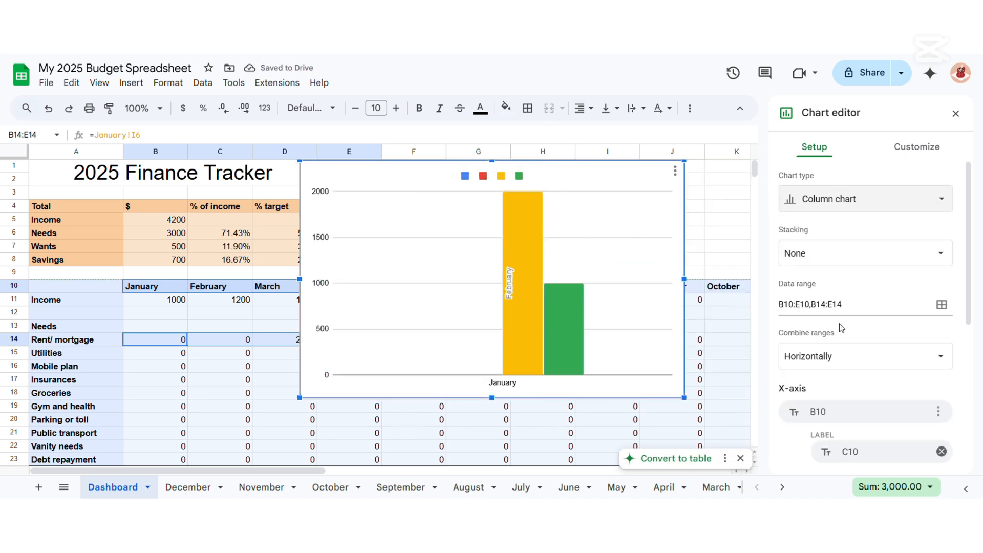
{"action": "left_click", "coordinate": [838, 353]}
{"action": "left_click", "coordinate": [823, 333]}
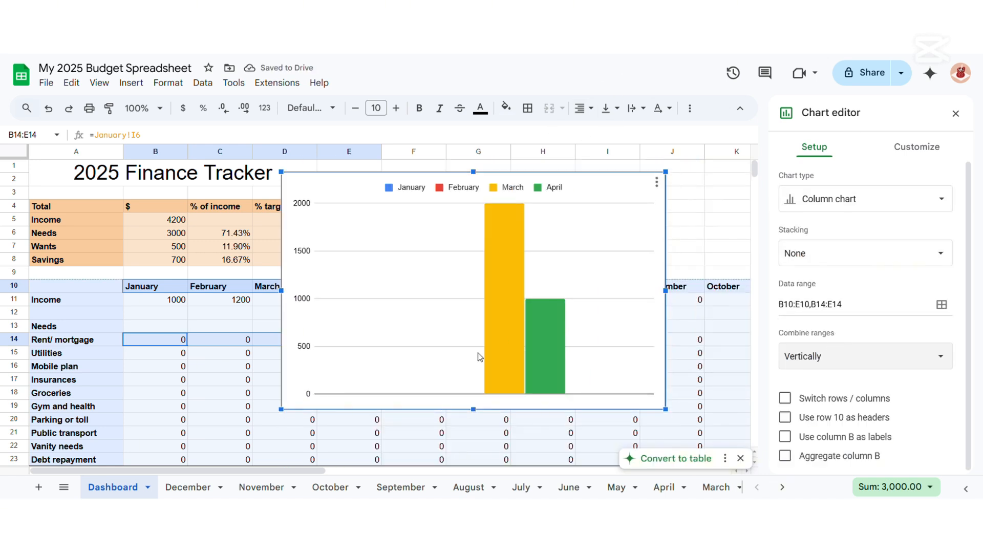
Set the chart title to "Rent from Jan to Apr" and open the series formatting options.
{"action": "right_click", "coordinate": [513, 239]}
{"action": "mouse_move", "coordinate": [564, 316]}
{"action": "left_click", "coordinate": [665, 318]}
{"action": "type", "text": "Rent from Jan to Apr"}
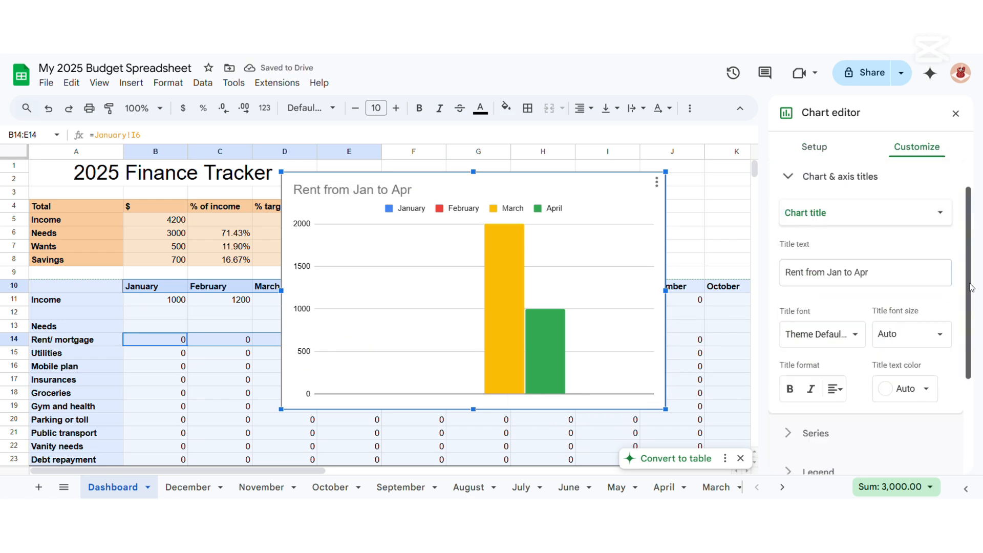
{"action": "left_click", "coordinate": [816, 472]}
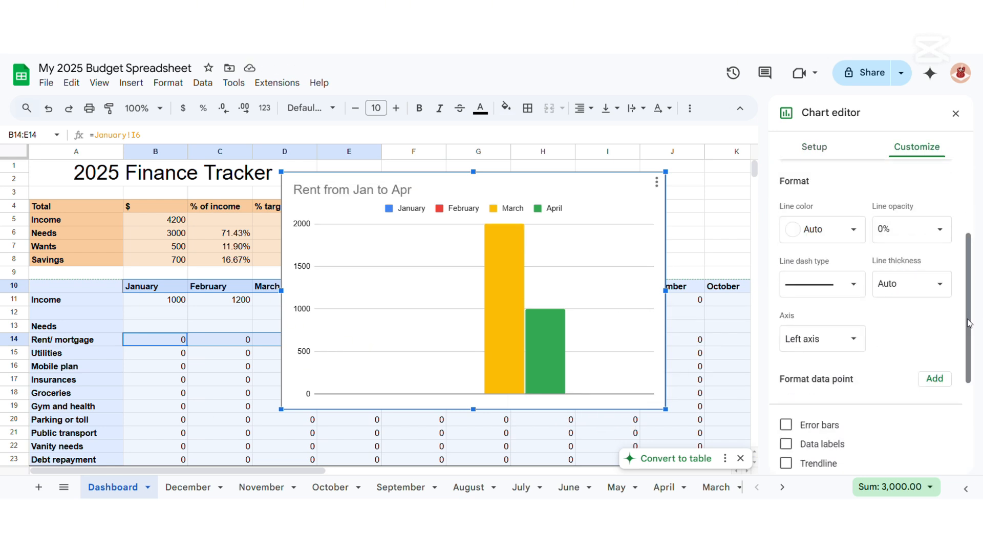
Try a trendline on the rent chart's series, look through the trendline types, and undo the last chart changes.
{"action": "scroll", "coordinate": [845, 410], "scroll_direction": "down", "scroll_amount": 2}
{"action": "left_click", "coordinate": [786, 386]}
{"action": "left_click", "coordinate": [786, 386]}
{"action": "left_click", "coordinate": [786, 406]}
{"action": "scroll", "coordinate": [796, 394], "scroll_direction": "down", "scroll_amount": 1}
{"action": "left_click", "coordinate": [802, 385]}
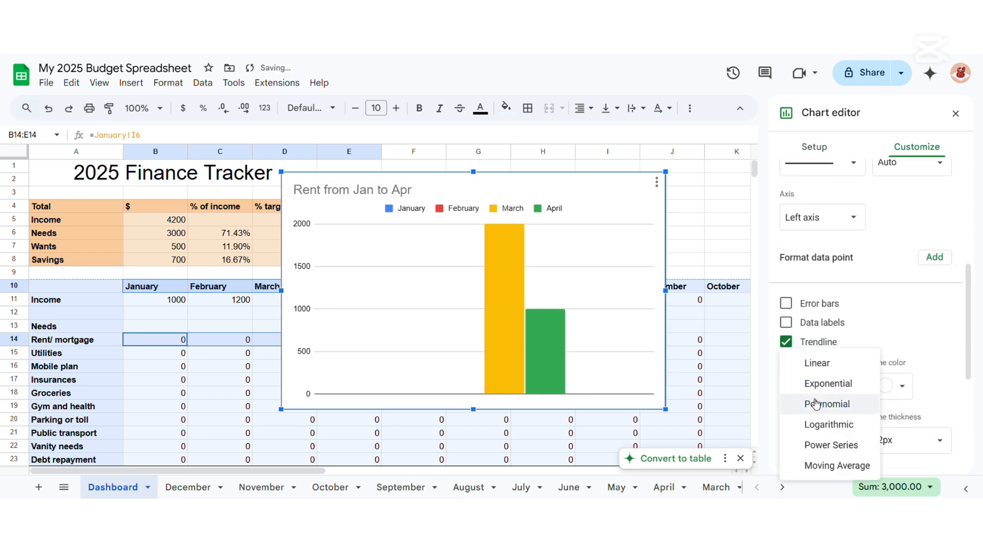
{"action": "scroll", "coordinate": [850, 358], "scroll_direction": "down", "scroll_amount": 2}
{"action": "key", "text": "ctrl+z"}
{"action": "key", "text": "ctrl+z"}
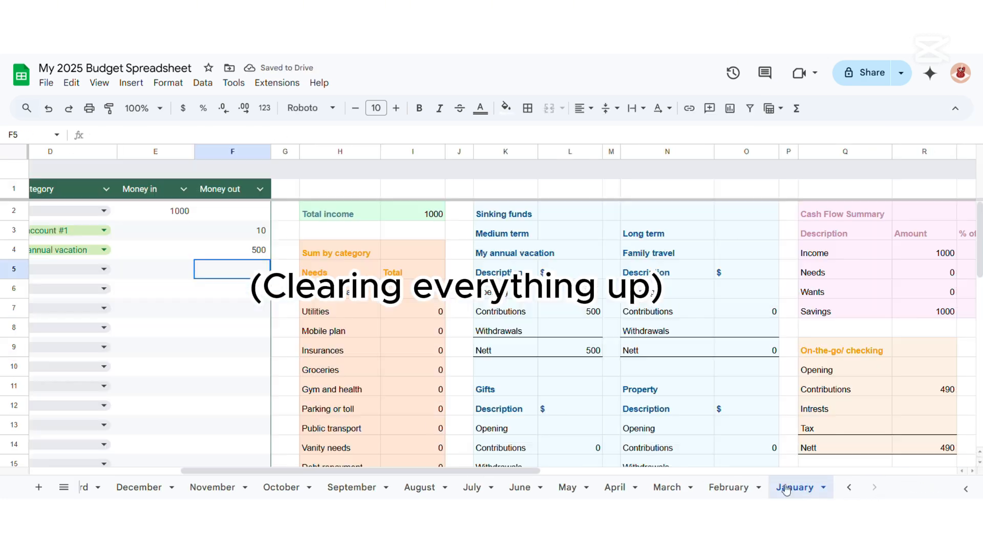
Clear the sample transactions from the January table, including the Category and Subcategory entries.
{"action": "scroll", "coordinate": [461, 333], "scroll_direction": "left", "scroll_amount": 10}
{"action": "left_click", "coordinate": [368, 249]}
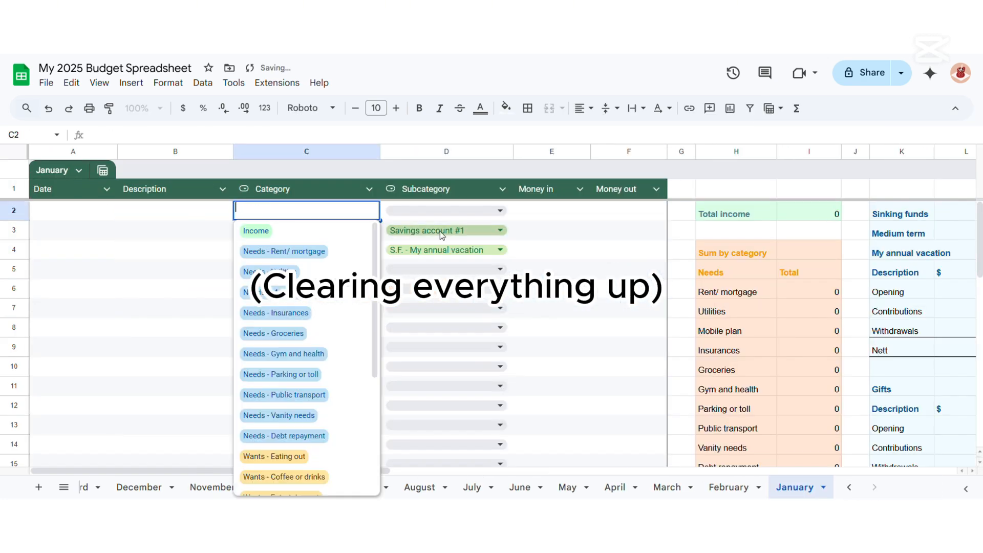
{"action": "left_click", "coordinate": [500, 249]}
{"action": "key", "text": "Delete"}
{"action": "left_click", "coordinate": [367, 249]}
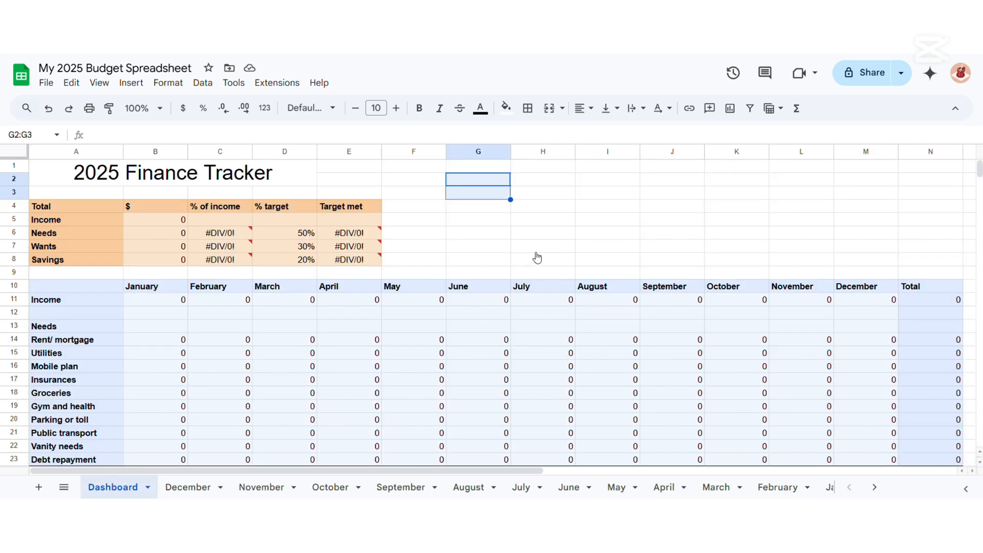
Enter the closing note "That is all! :)" in G4 of the Dashboard.
{"action": "left_click", "coordinate": [537, 257]}
{"action": "left_click", "coordinate": [480, 208]}
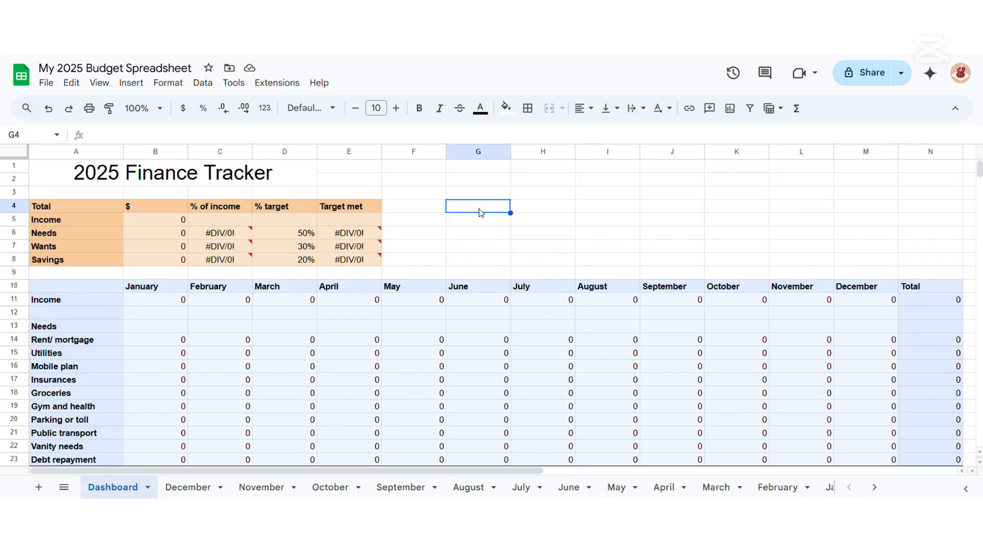
{"action": "type", "text": "That is all"}
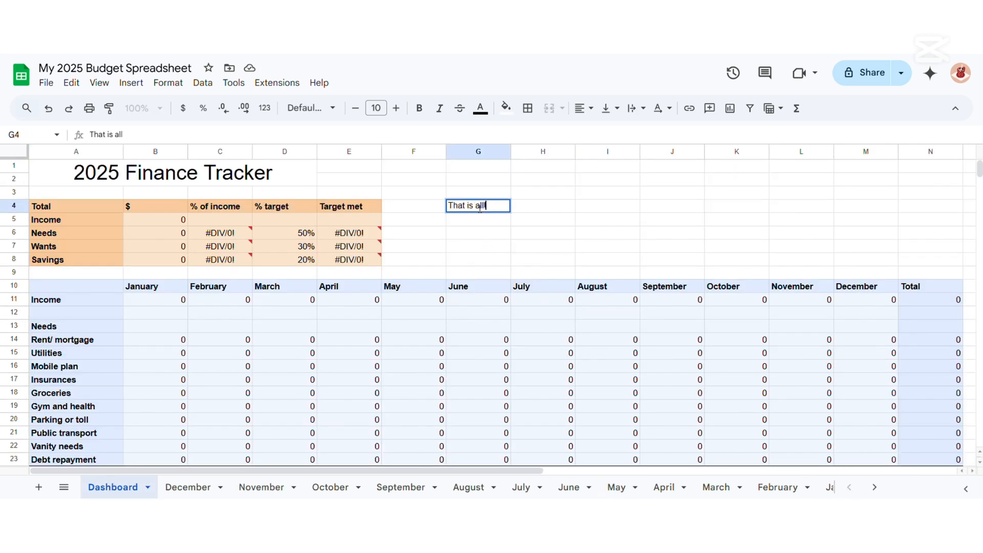
{"action": "type", "text": "! :)"}
{"action": "key", "text": "Return"}
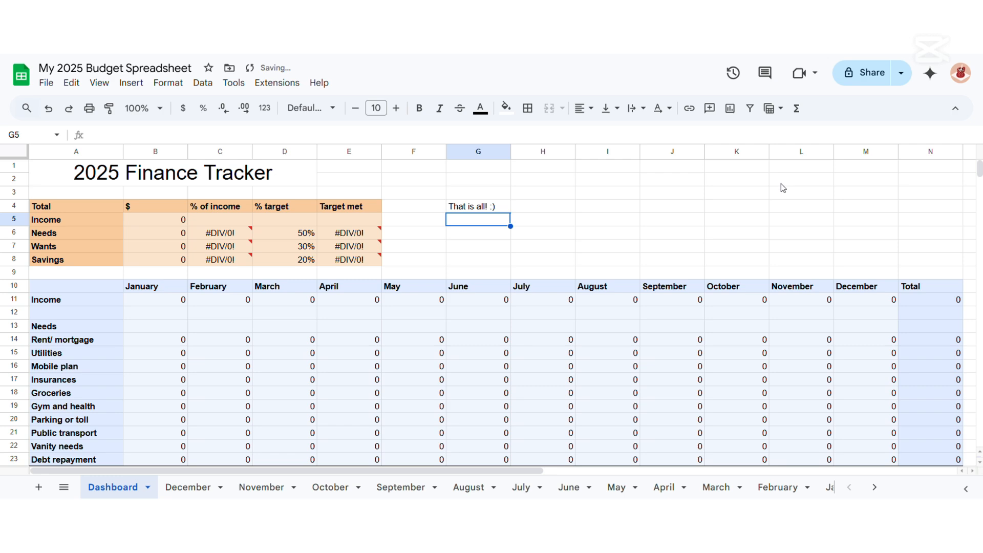